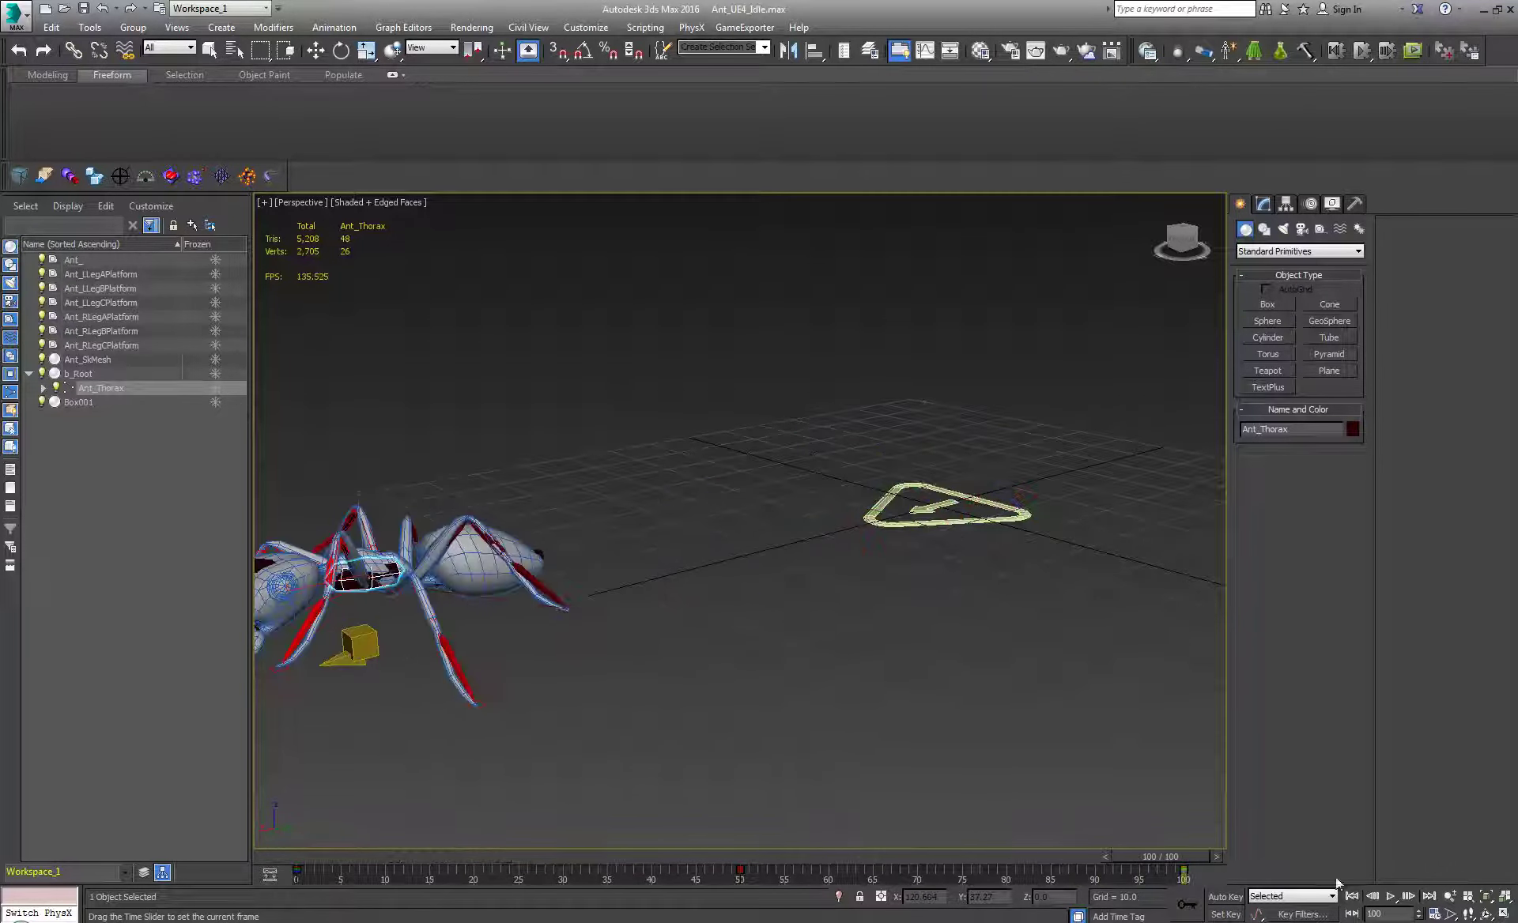
- Set the HitReaction layer of the ant's thorax to be ignored and scrub the timeline to check the motion
{"action": "middle_click_drag", "start_coordinate": [904, 541], "coordinate": [744, 590]}
{"action": "scroll", "coordinate": [787, 512], "scroll_direction": "up", "scroll_amount": 5}
{"action": "middle_click_drag", "start_coordinate": [684, 664], "coordinate": [777, 571]}
{"action": "scroll", "coordinate": [765, 686], "scroll_direction": "down", "scroll_amount": 5}
{"action": "scroll", "coordinate": [778, 571], "scroll_direction": "up", "scroll_amount": 5}
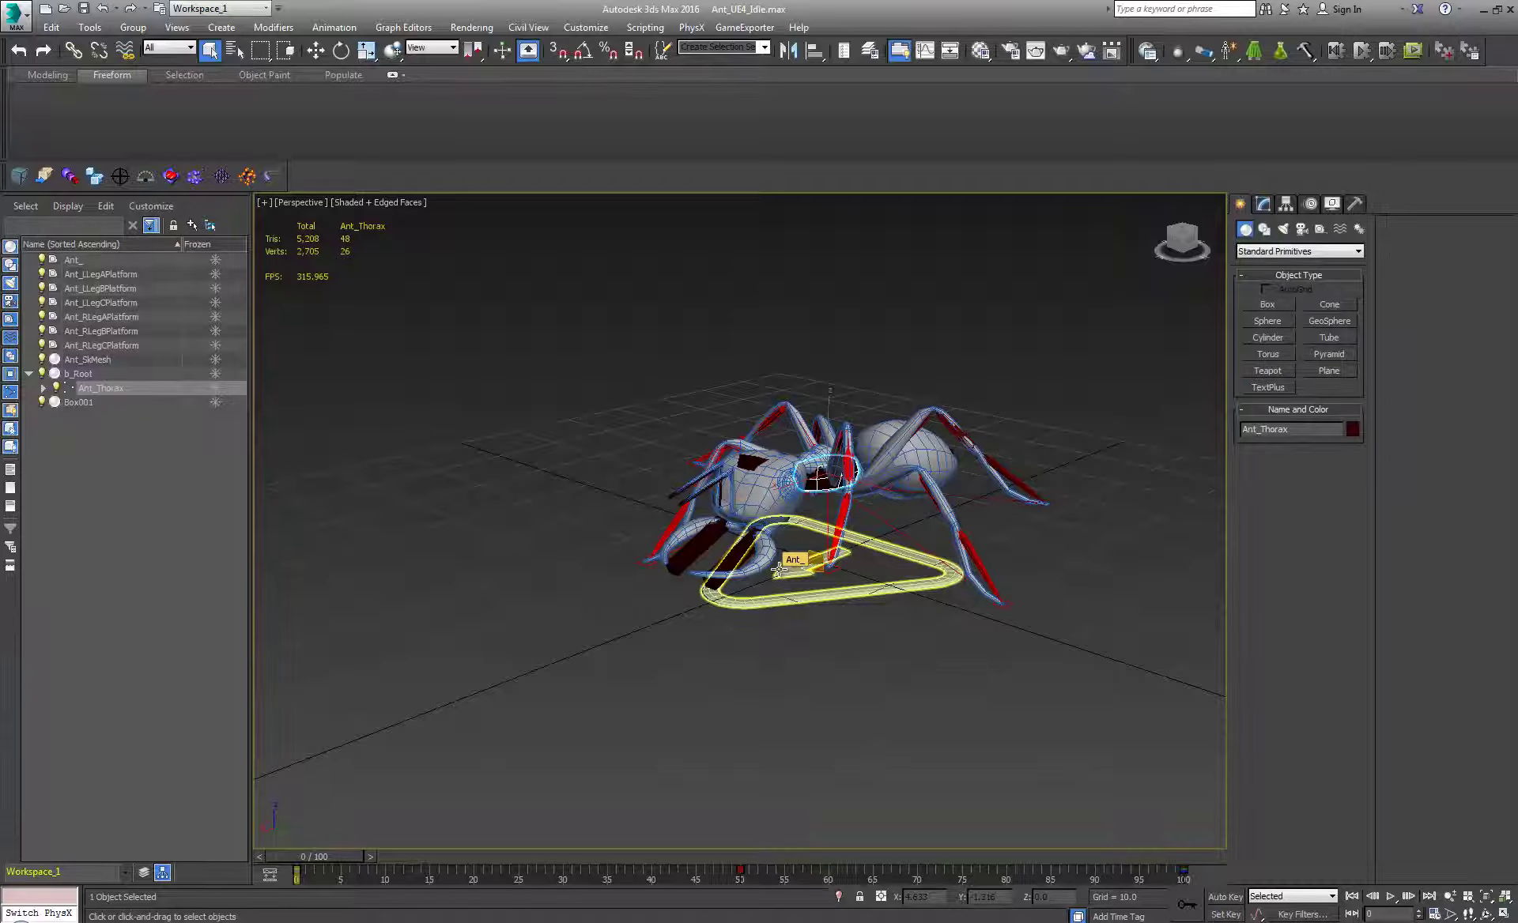
{"action": "middle_click_drag", "start_coordinate": [795, 542], "coordinate": [757, 596], "text": "alt"}
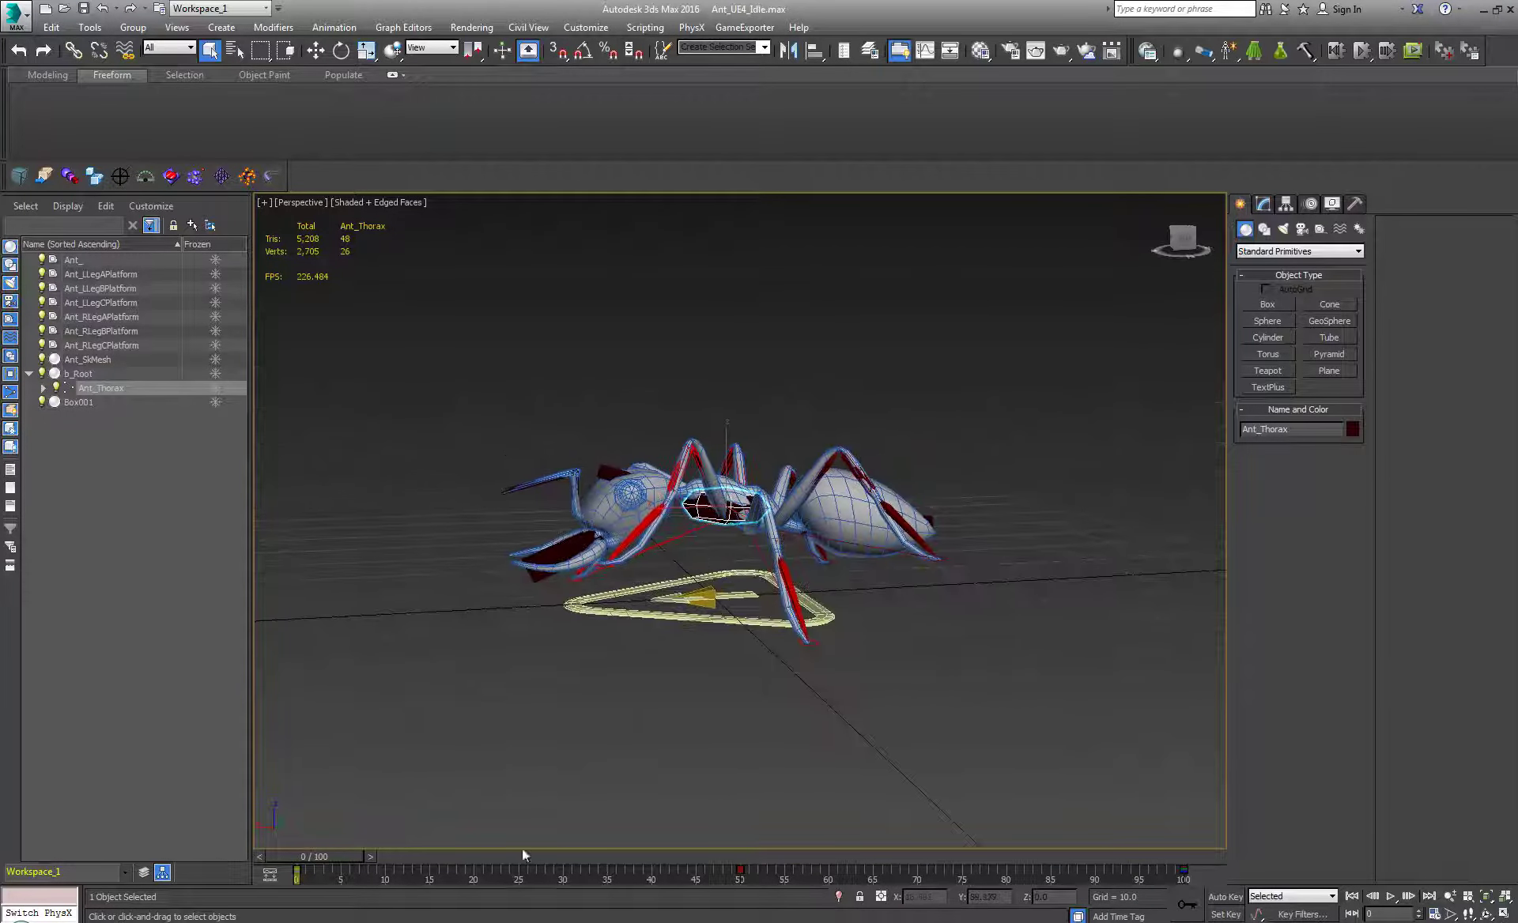
{"action": "mouse_move", "coordinate": [321, 854]}
{"action": "left_mouse_down"}
{"action": "mouse_move", "coordinate": [439, 858]}
{"action": "mouse_move", "coordinate": [305, 850]}
{"action": "left_mouse_up"}
{"action": "left_click", "coordinate": [1311, 203]}
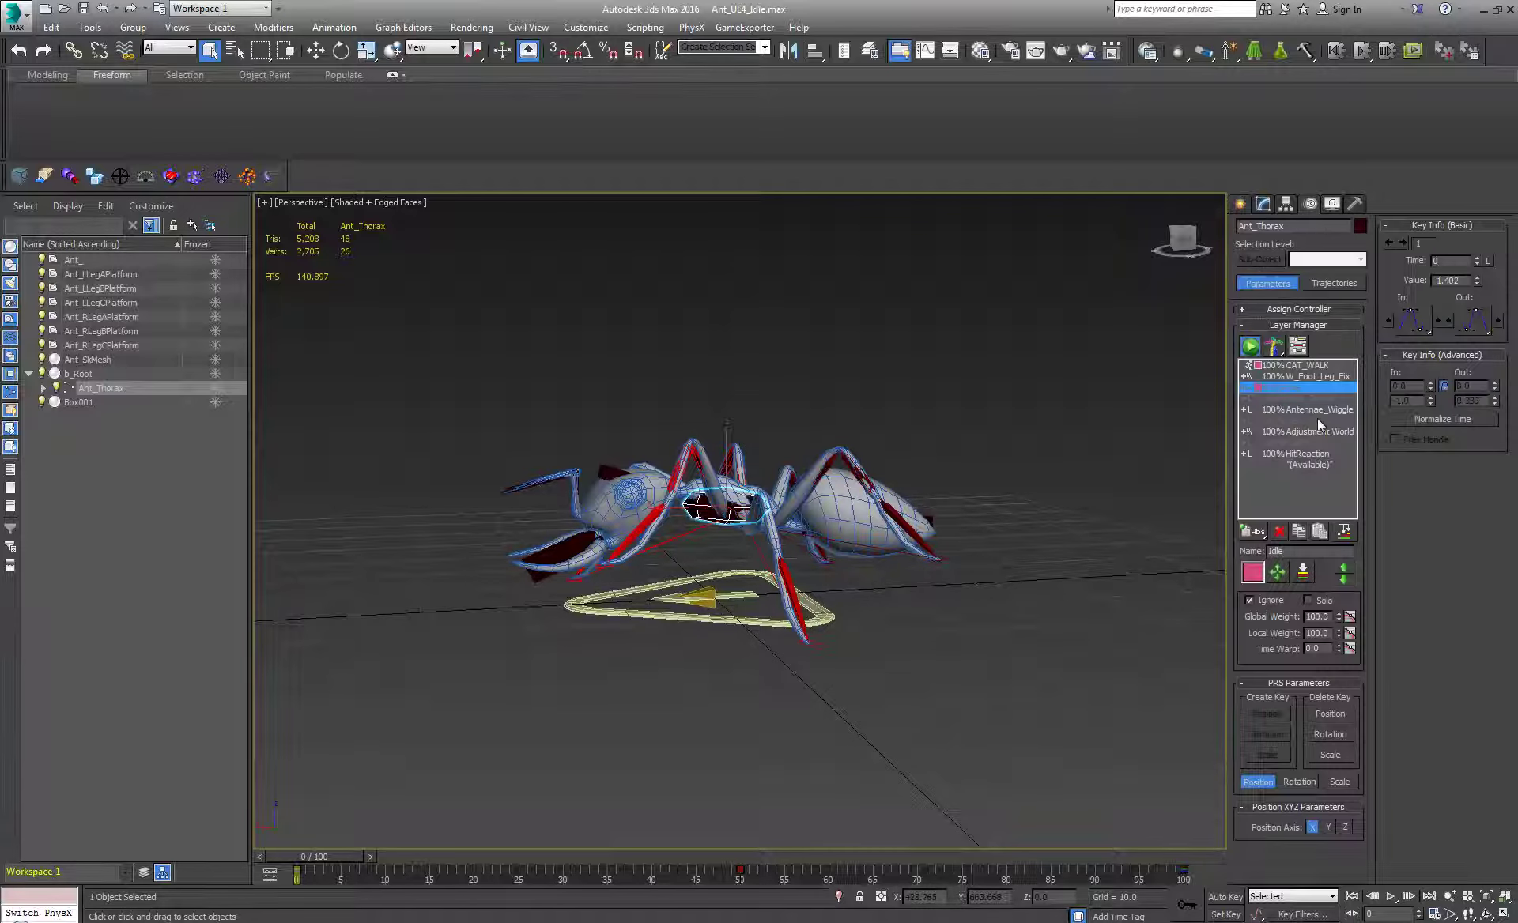
{"action": "left_click", "coordinate": [1284, 456]}
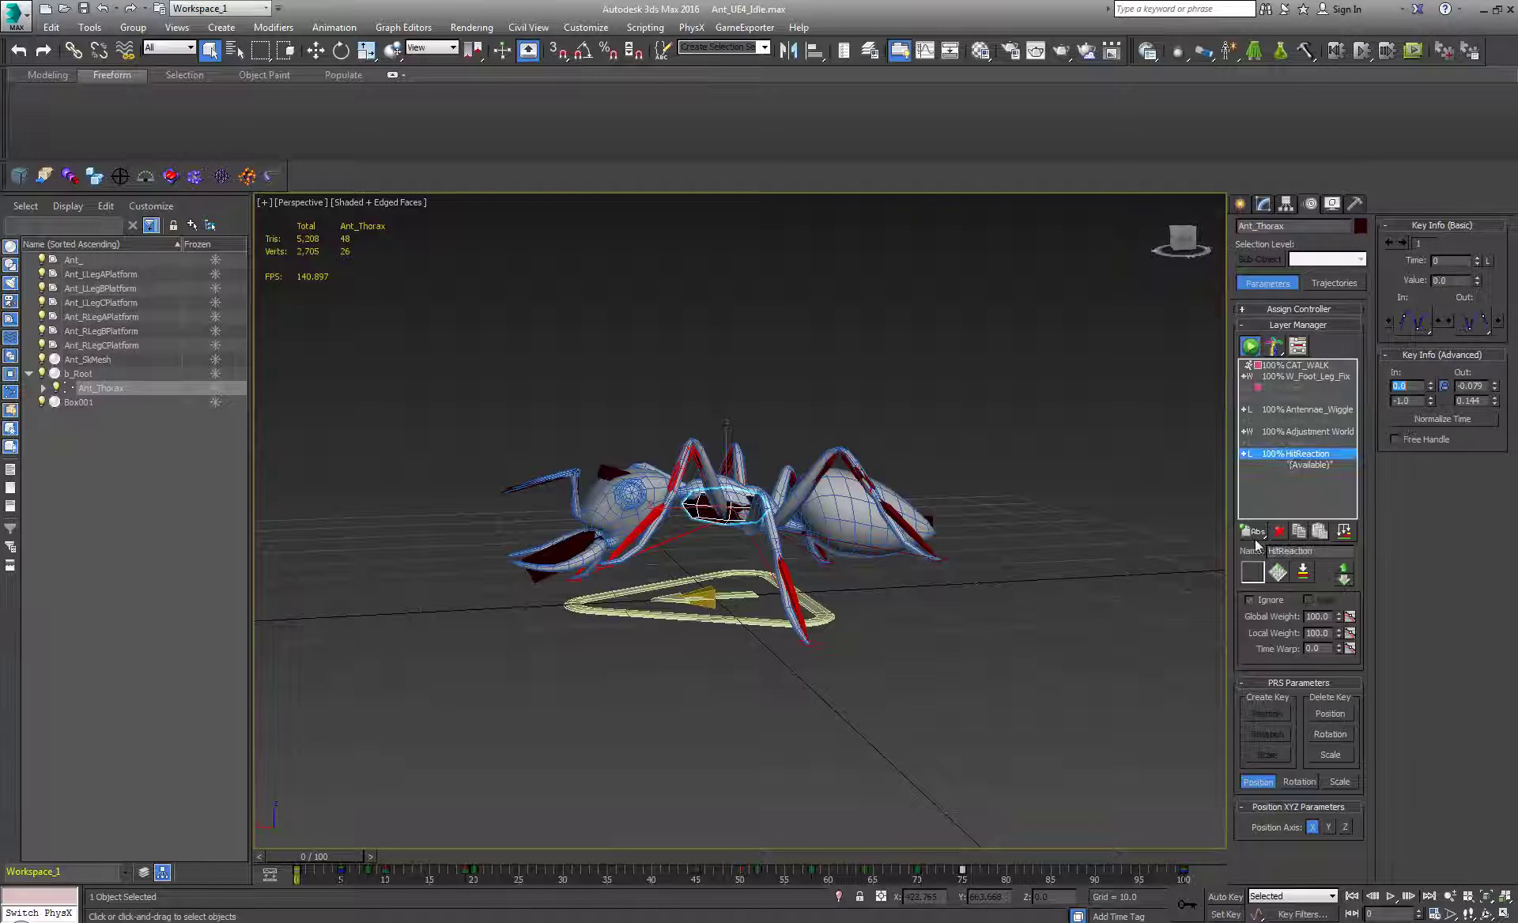
{"action": "left_click", "coordinate": [1249, 600]}
{"action": "middle_click_drag", "start_coordinate": [907, 597], "coordinate": [935, 616], "text": "alt"}
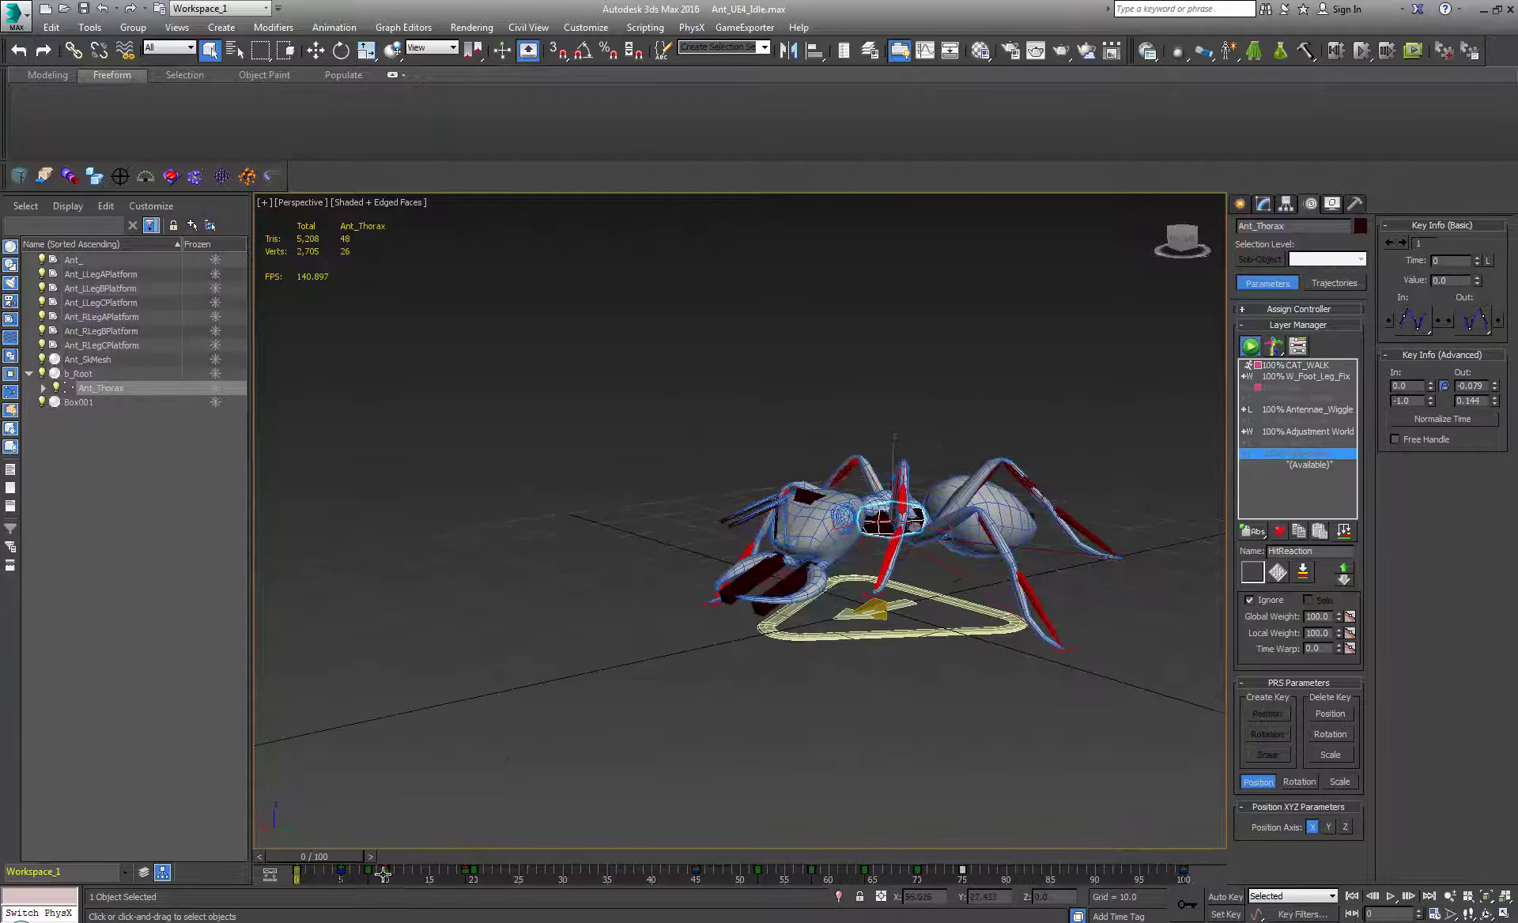
{"action": "mouse_move", "coordinate": [339, 859]}
{"action": "left_mouse_down"}
{"action": "mouse_move", "coordinate": [540, 857]}
{"action": "mouse_move", "coordinate": [336, 858]}
{"action": "left_mouse_up"}
- Inspect the timeline, hierarchy and motion settings of b_Root
{"action": "left_click", "coordinate": [868, 598]}
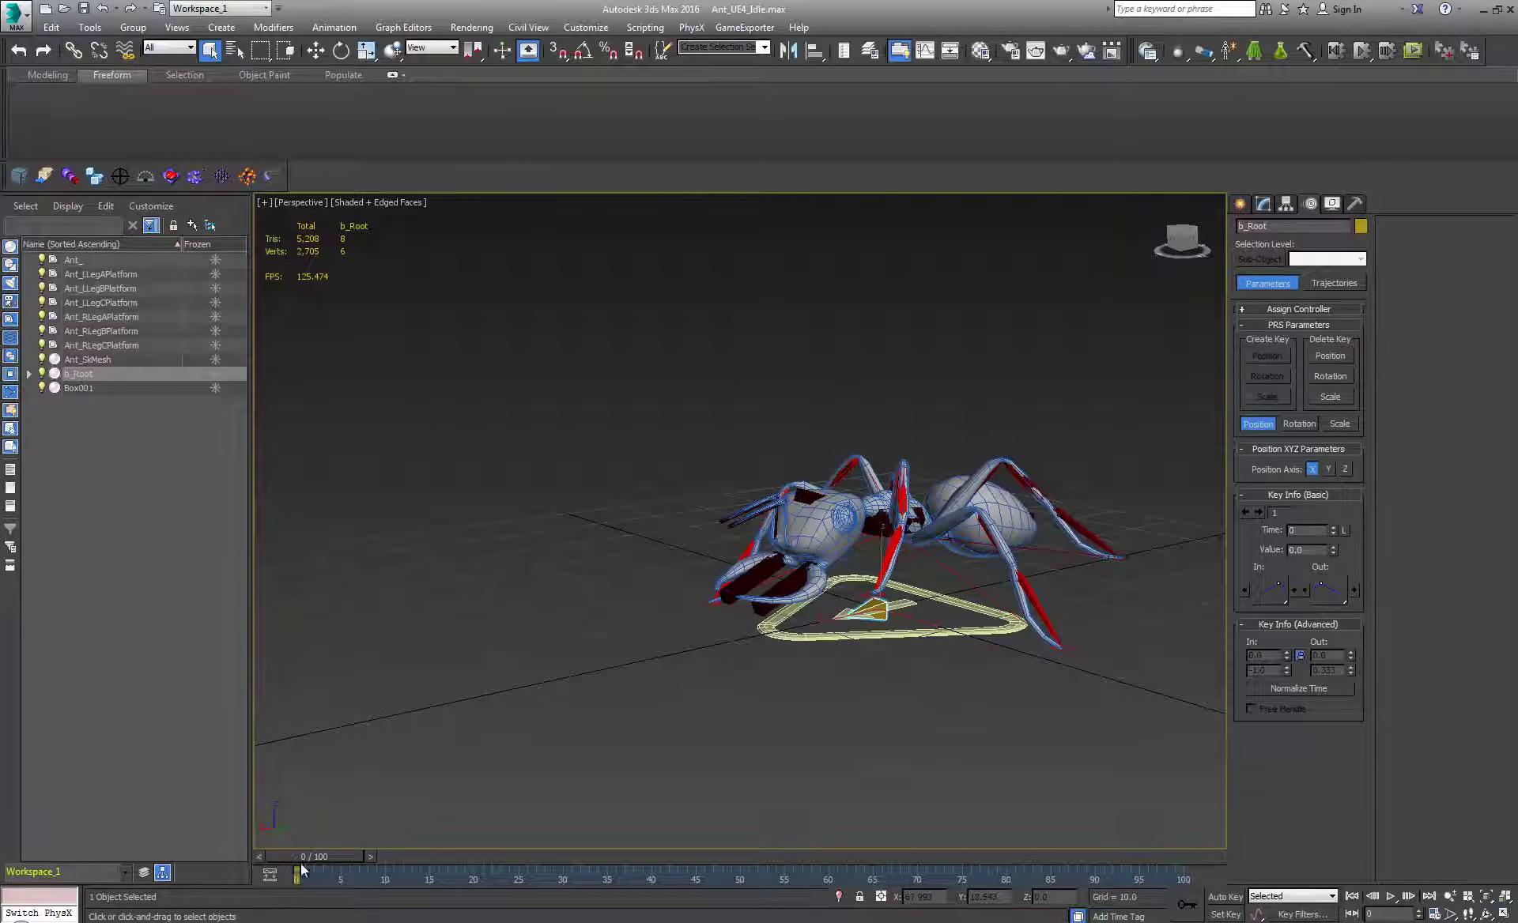
{"action": "left_click_drag", "start_coordinate": [304, 858], "coordinate": [252, 879]}
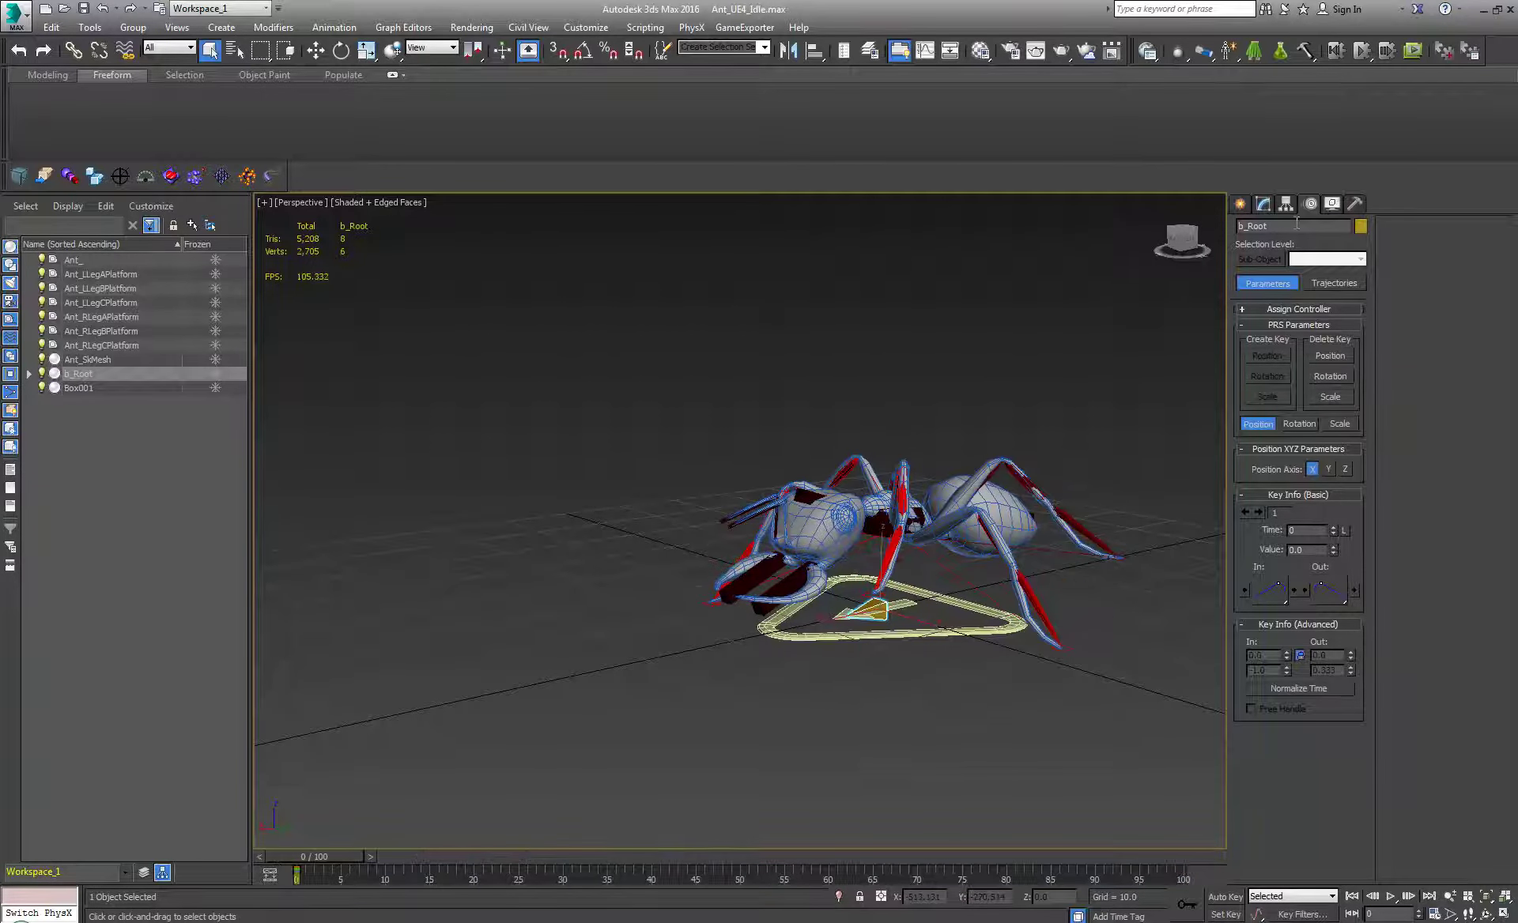
{"action": "left_click", "coordinate": [1288, 208]}
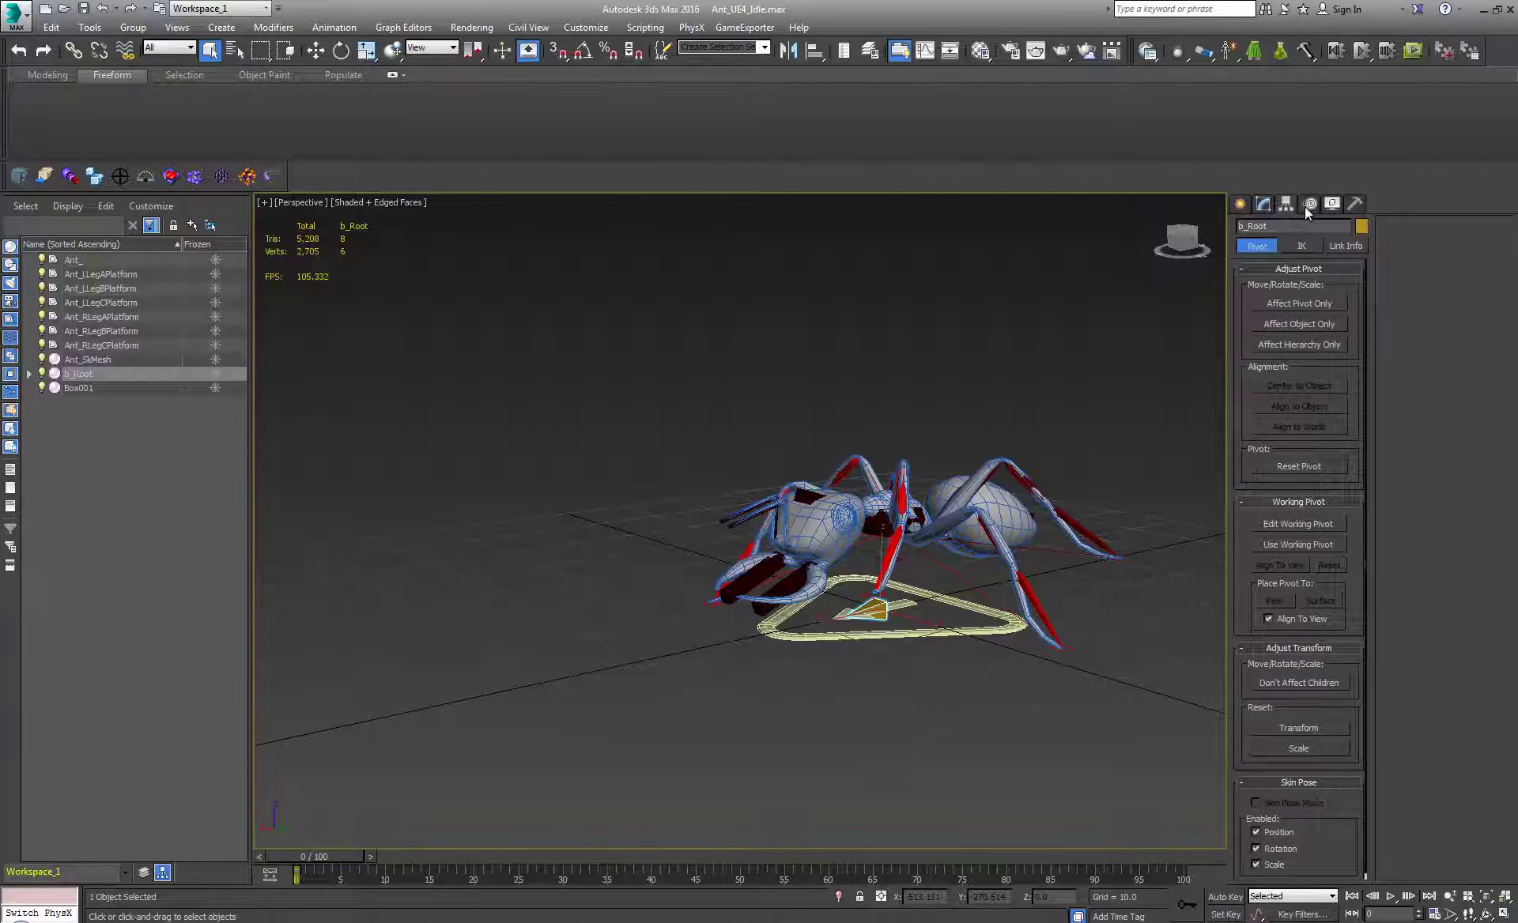
{"action": "left_click", "coordinate": [1309, 204]}
- Turn off Ignore for the Idle layer of Ant_Thorax and scrub the timeline to check the idle motion
{"action": "left_click", "coordinate": [889, 522]}
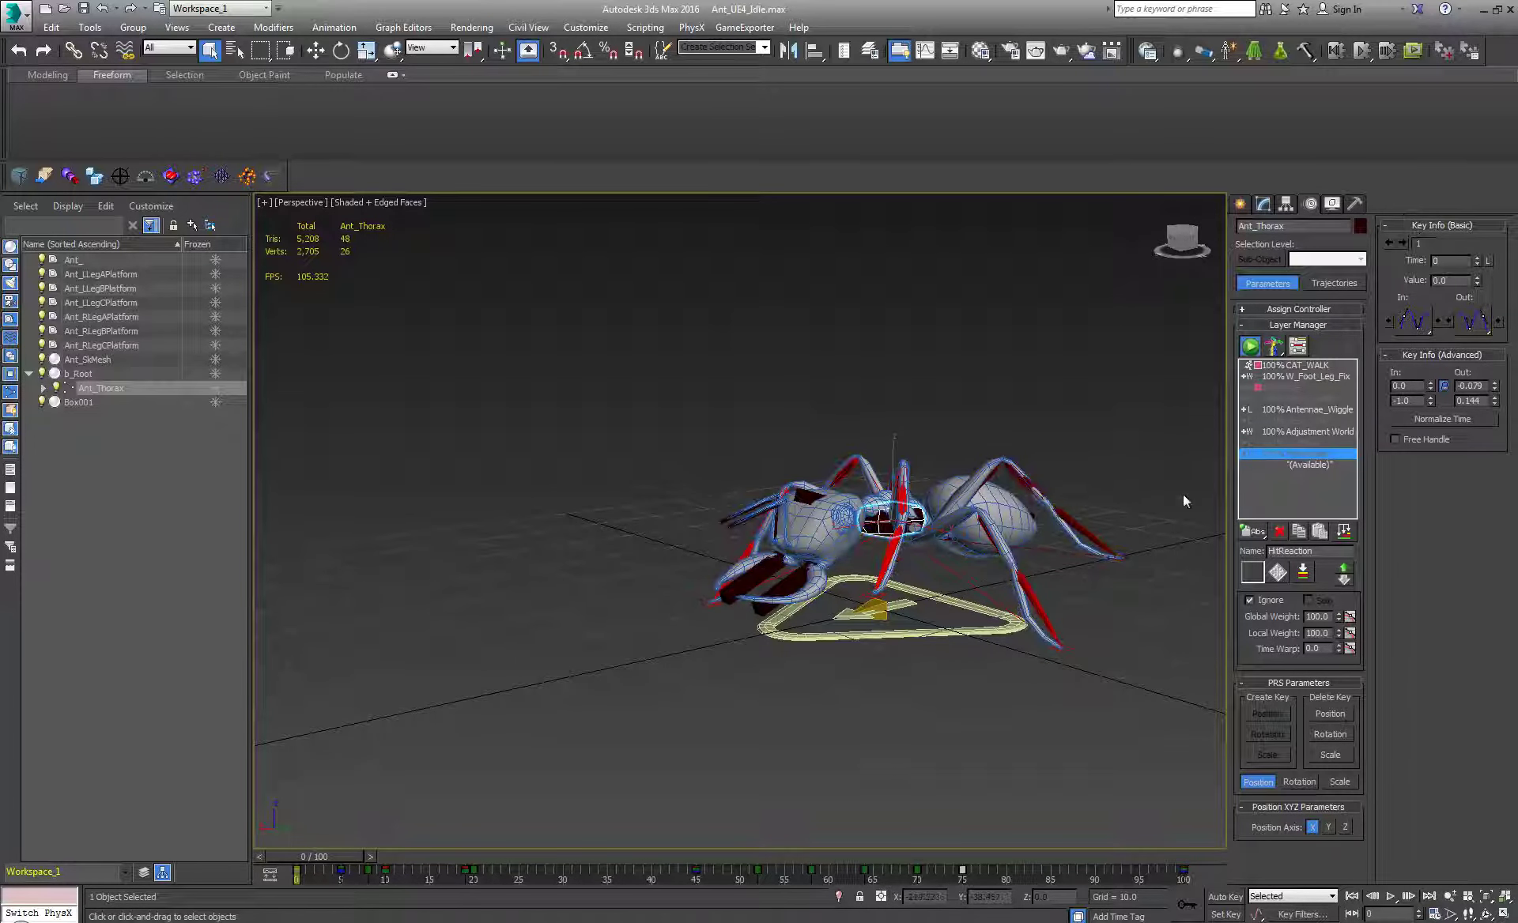
{"action": "left_click", "coordinate": [1293, 389]}
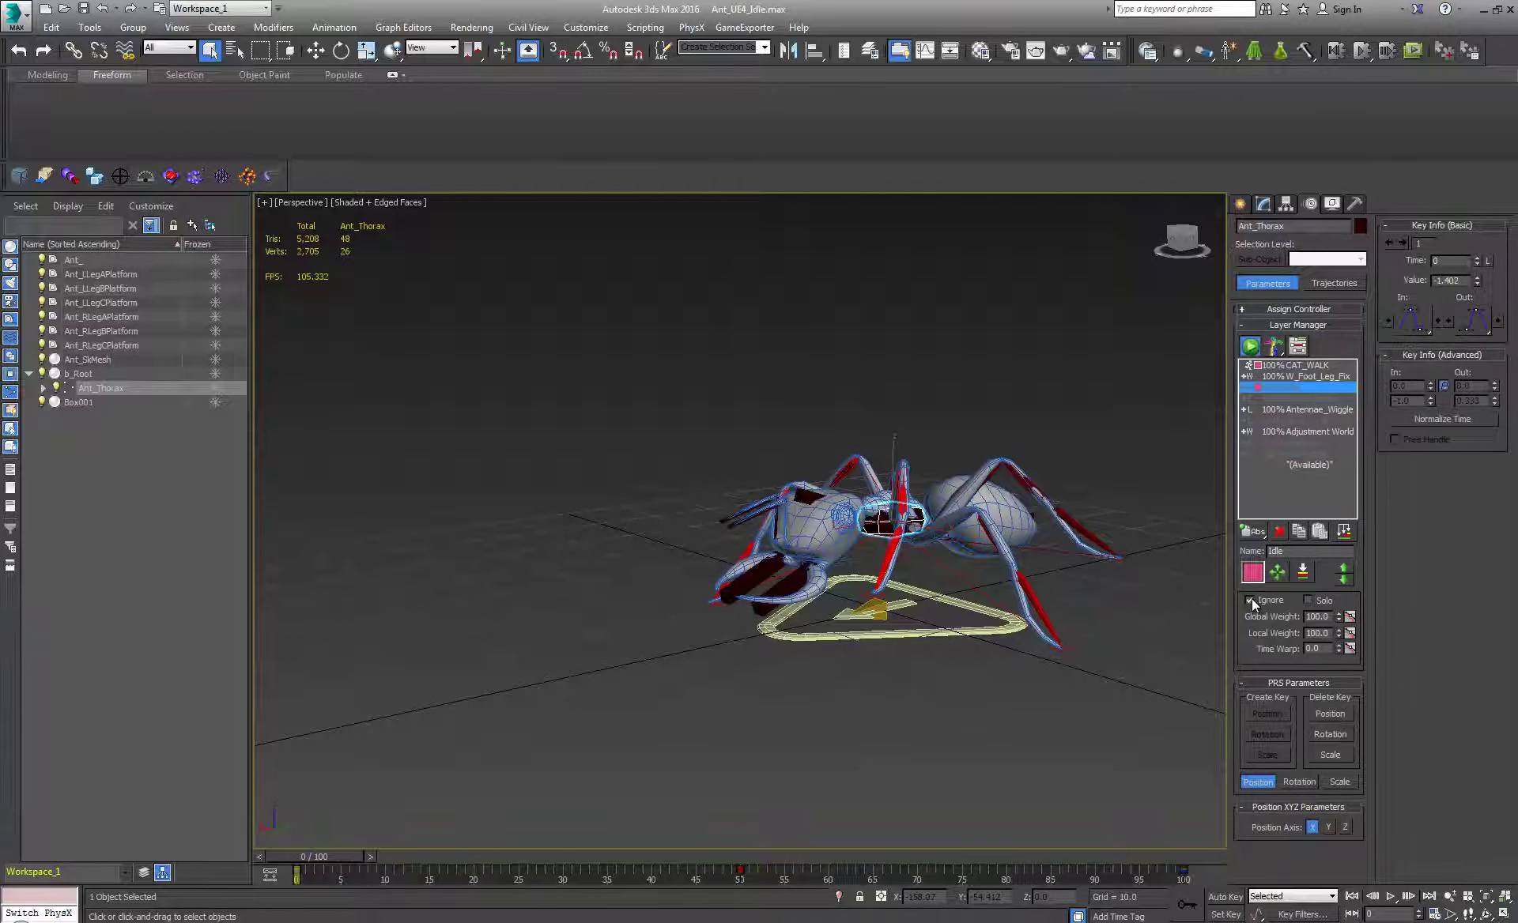
{"action": "left_click", "coordinate": [1249, 600]}
{"action": "mouse_move", "coordinate": [341, 856]}
{"action": "left_mouse_down"}
{"action": "mouse_move", "coordinate": [1051, 882]}
{"action": "mouse_move", "coordinate": [765, 906]}
{"action": "mouse_move", "coordinate": [336, 857]}
{"action": "left_mouse_up"}
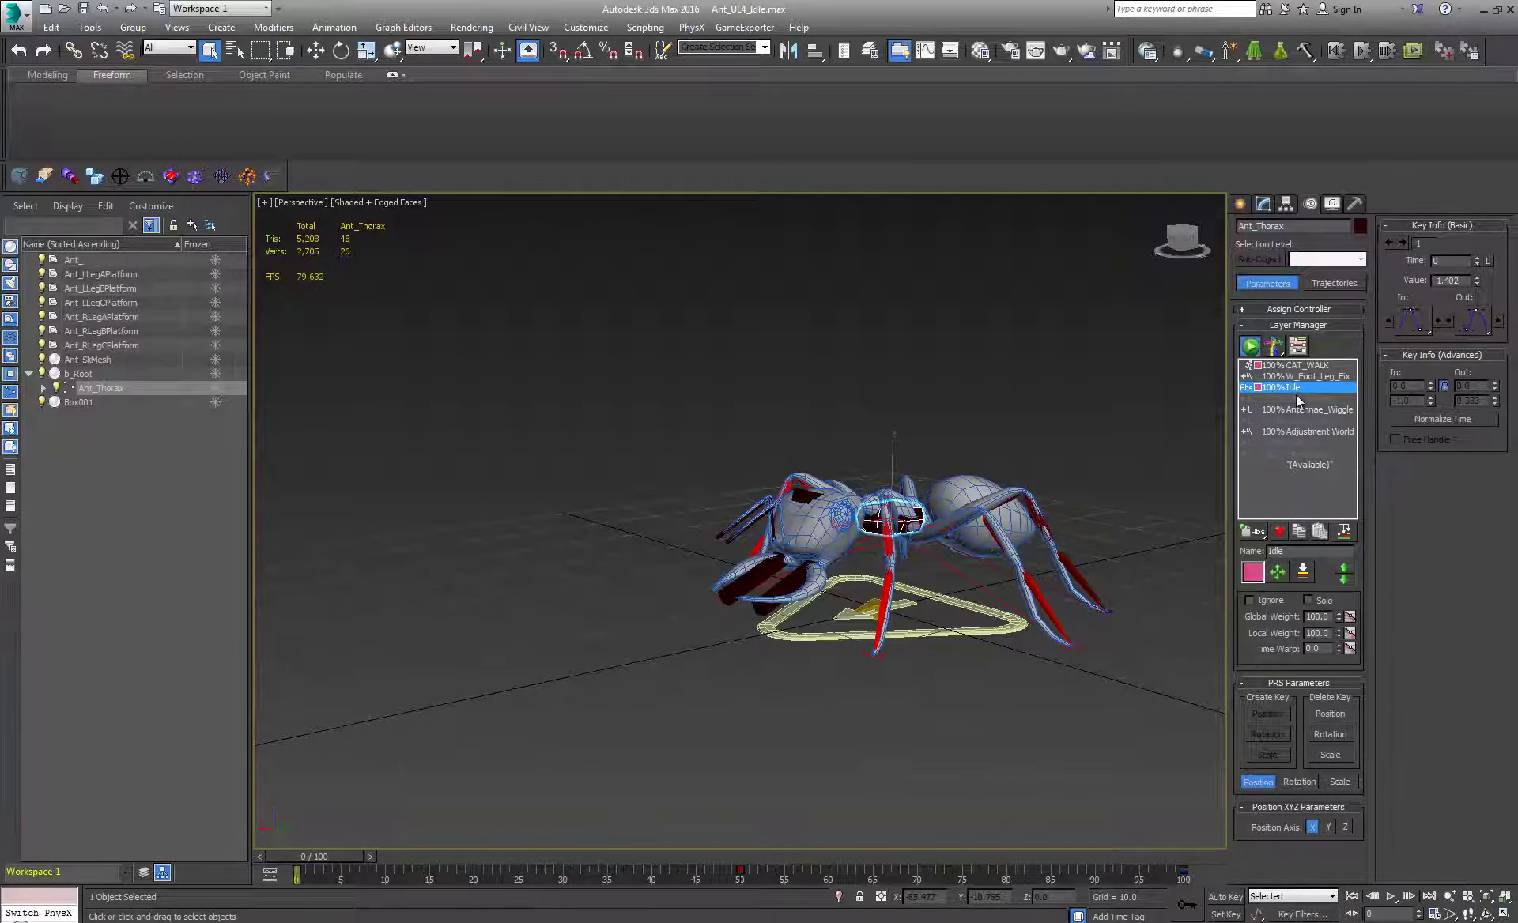
- Compare the pose with the Adjustment World layer ignored and active, and delete that layer
{"action": "left_click", "coordinate": [1282, 434]}
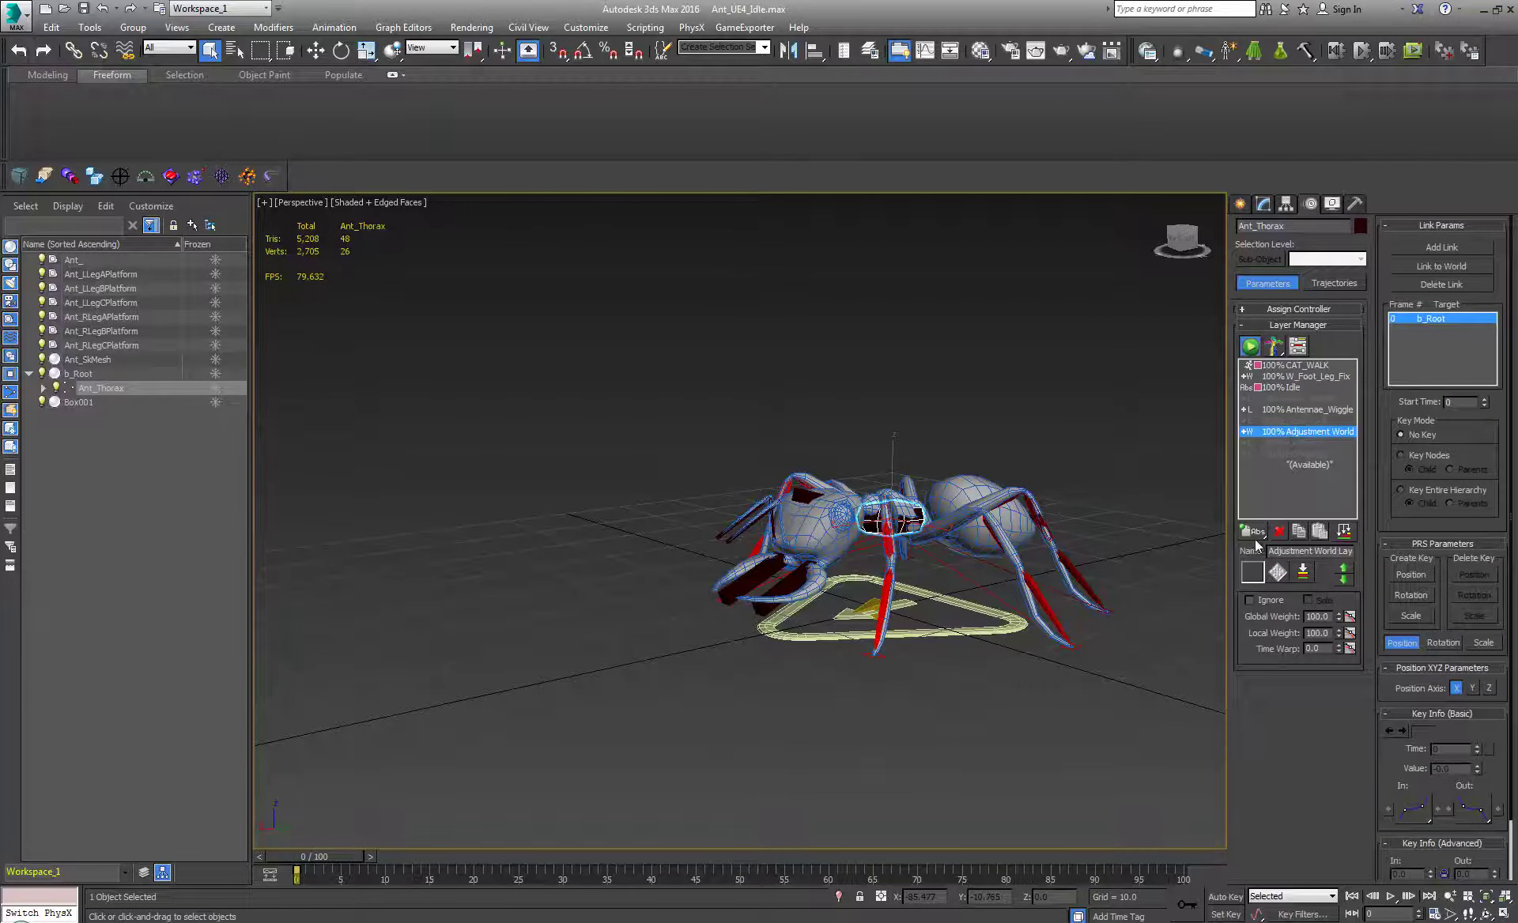
{"action": "left_click", "coordinate": [1249, 600]}
{"action": "left_click", "coordinate": [1249, 600]}
{"action": "left_click_drag", "start_coordinate": [338, 854], "coordinate": [739, 856]}
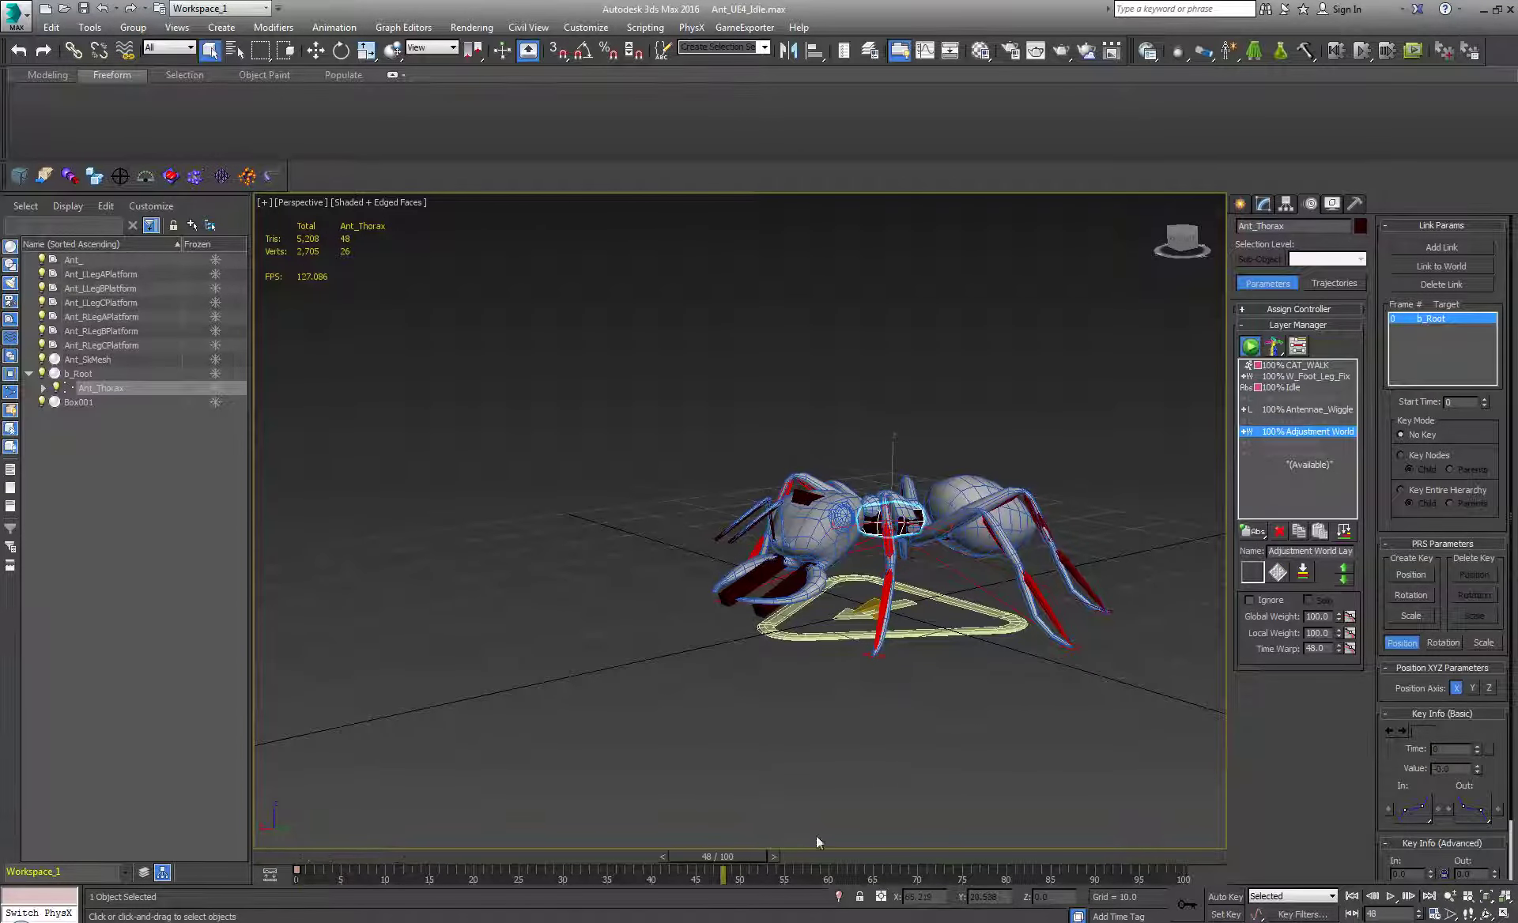
{"action": "left_click", "coordinate": [1250, 600]}
{"action": "left_click", "coordinate": [1254, 602]}
{"action": "left_click", "coordinate": [1254, 602]}
{"action": "left_click", "coordinate": [1252, 602]}
{"action": "left_click_drag", "start_coordinate": [691, 856], "coordinate": [277, 862]}
{"action": "left_click", "coordinate": [1279, 532]}
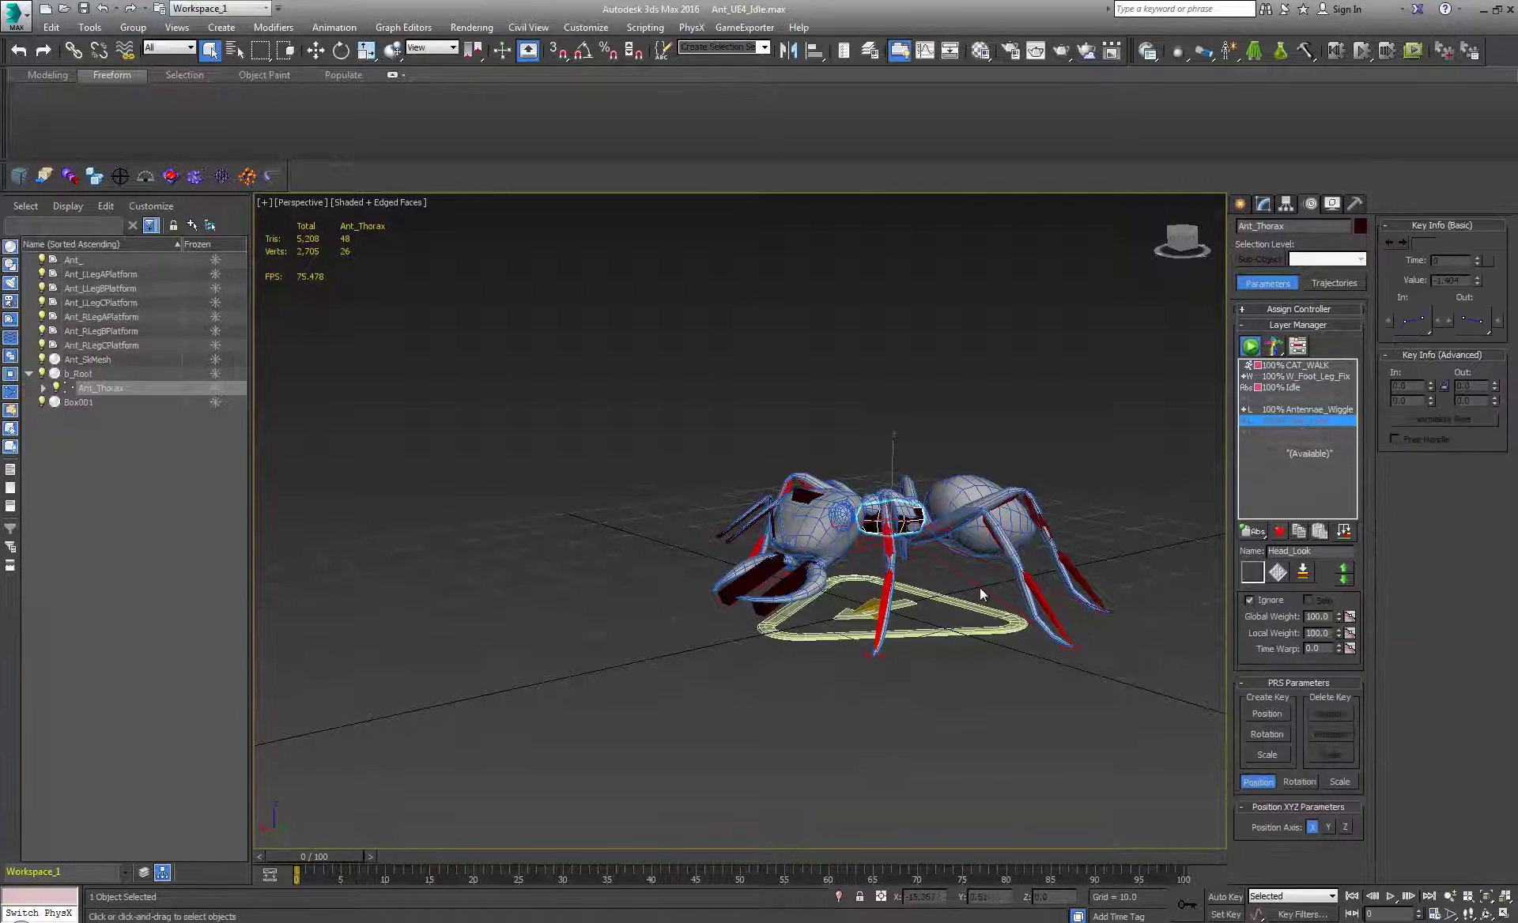
- Add a local adjustment layer named Attack after the HitReaction layer and return to frame 0
{"action": "left_click", "coordinate": [1289, 433]}
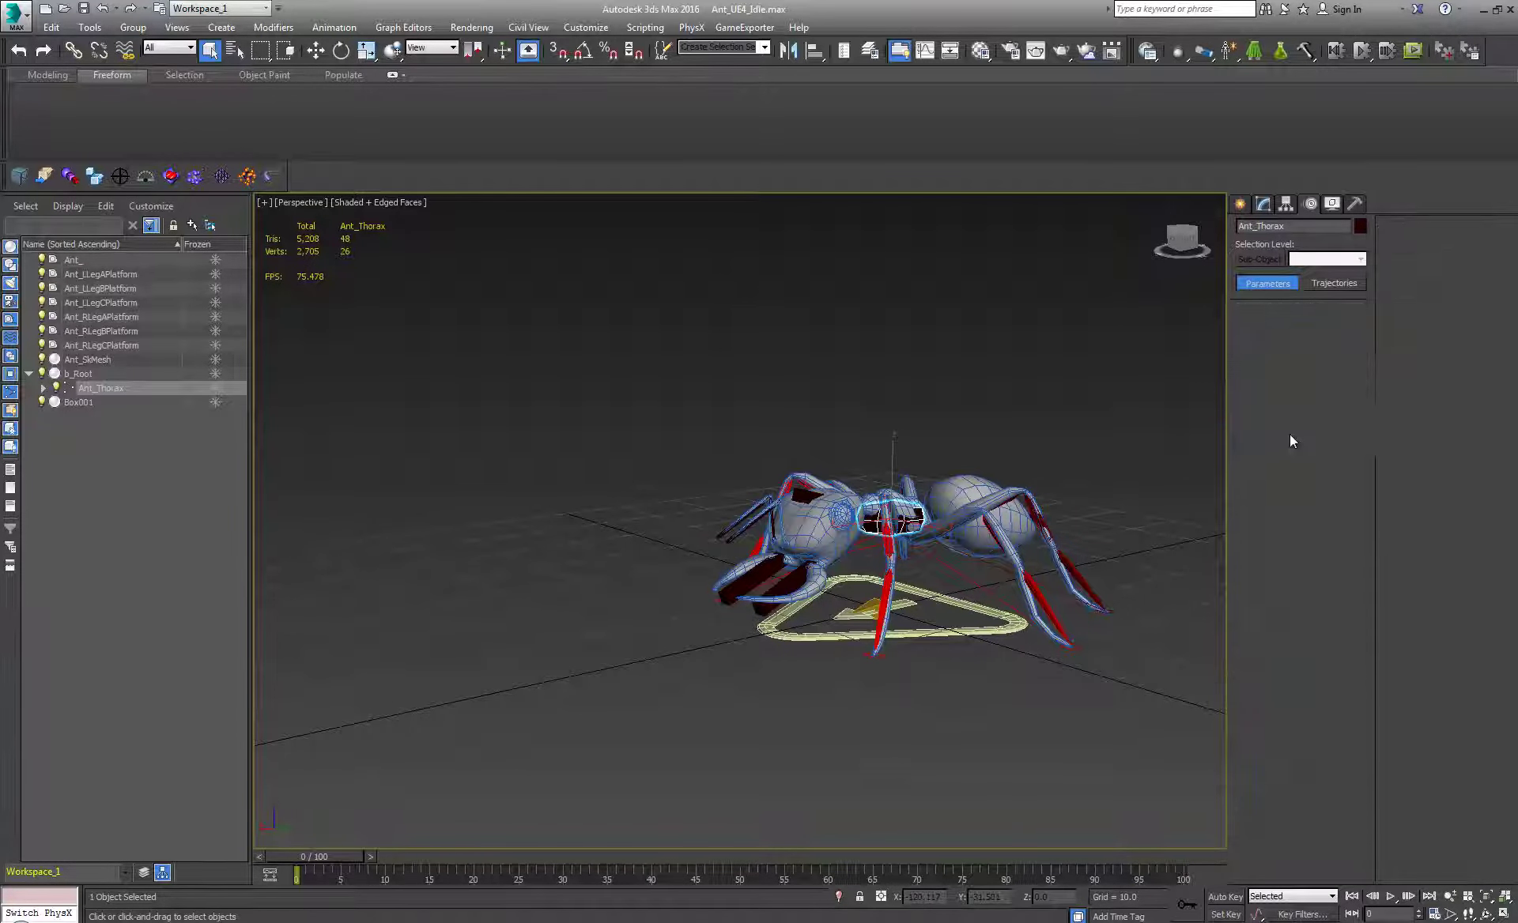
{"action": "left_click", "coordinate": [1297, 438]}
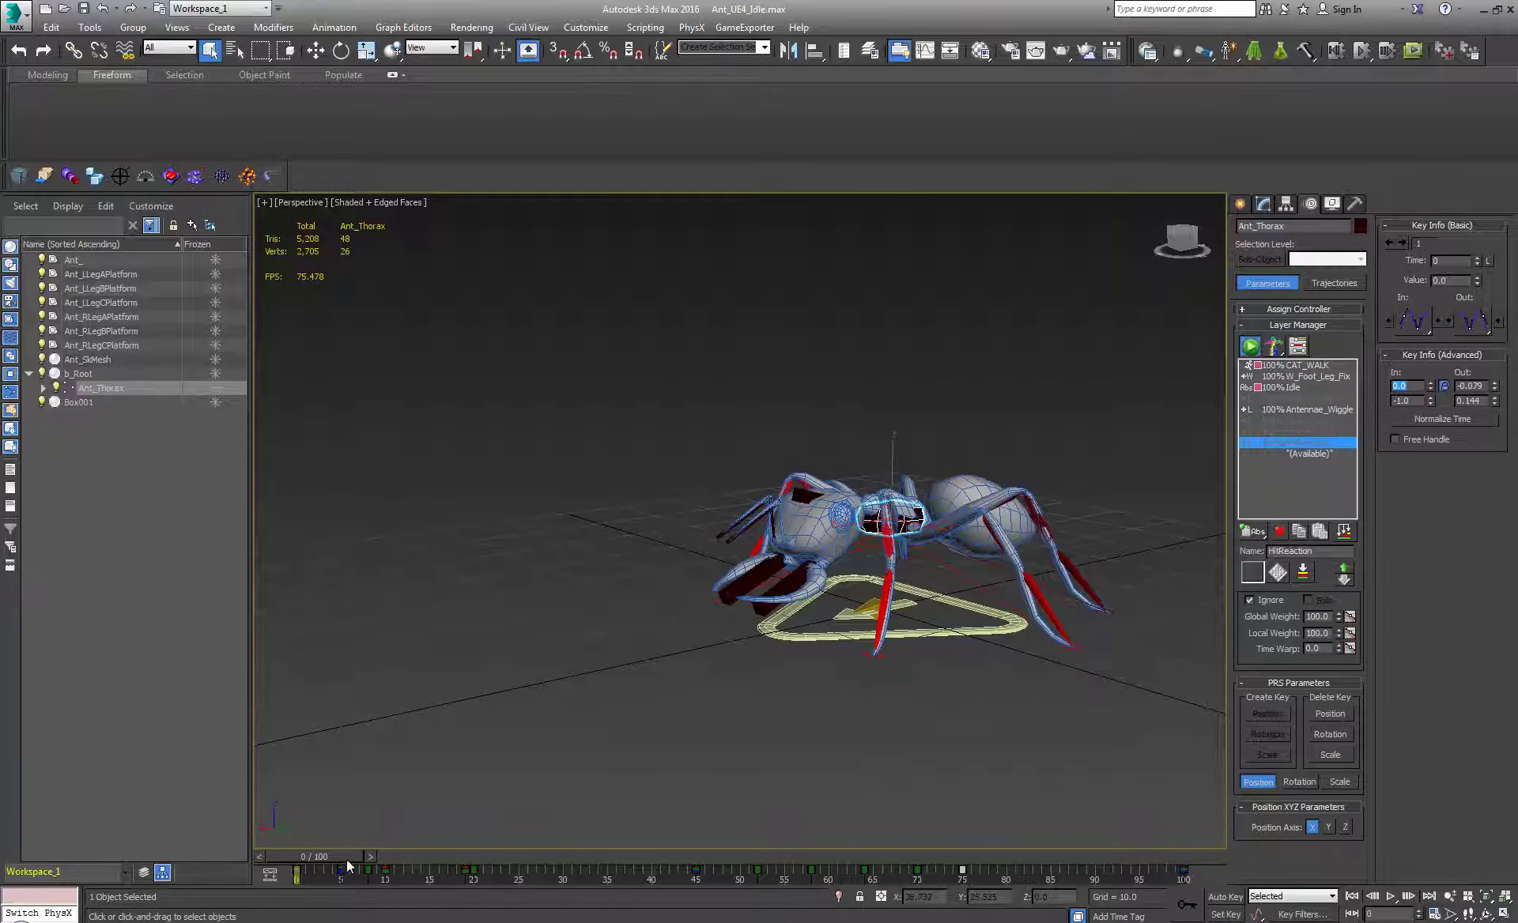
{"action": "left_click_drag", "start_coordinate": [348, 861], "coordinate": [397, 811]}
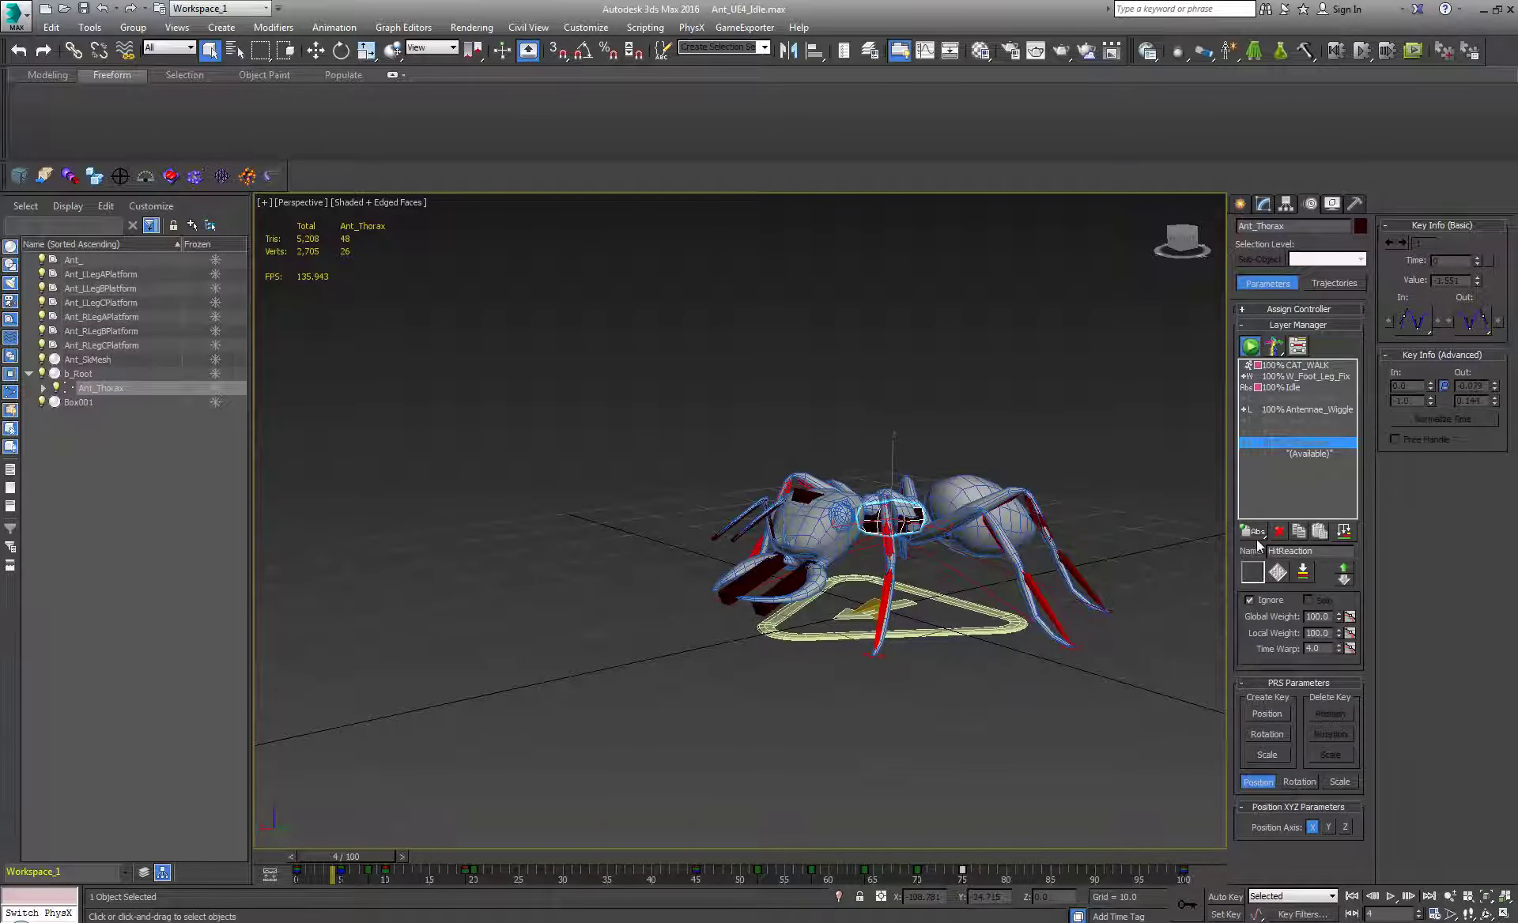
{"action": "left_click_drag", "start_coordinate": [1257, 538], "coordinate": [1097, 561]}
{"action": "type", "text": "Attack"}
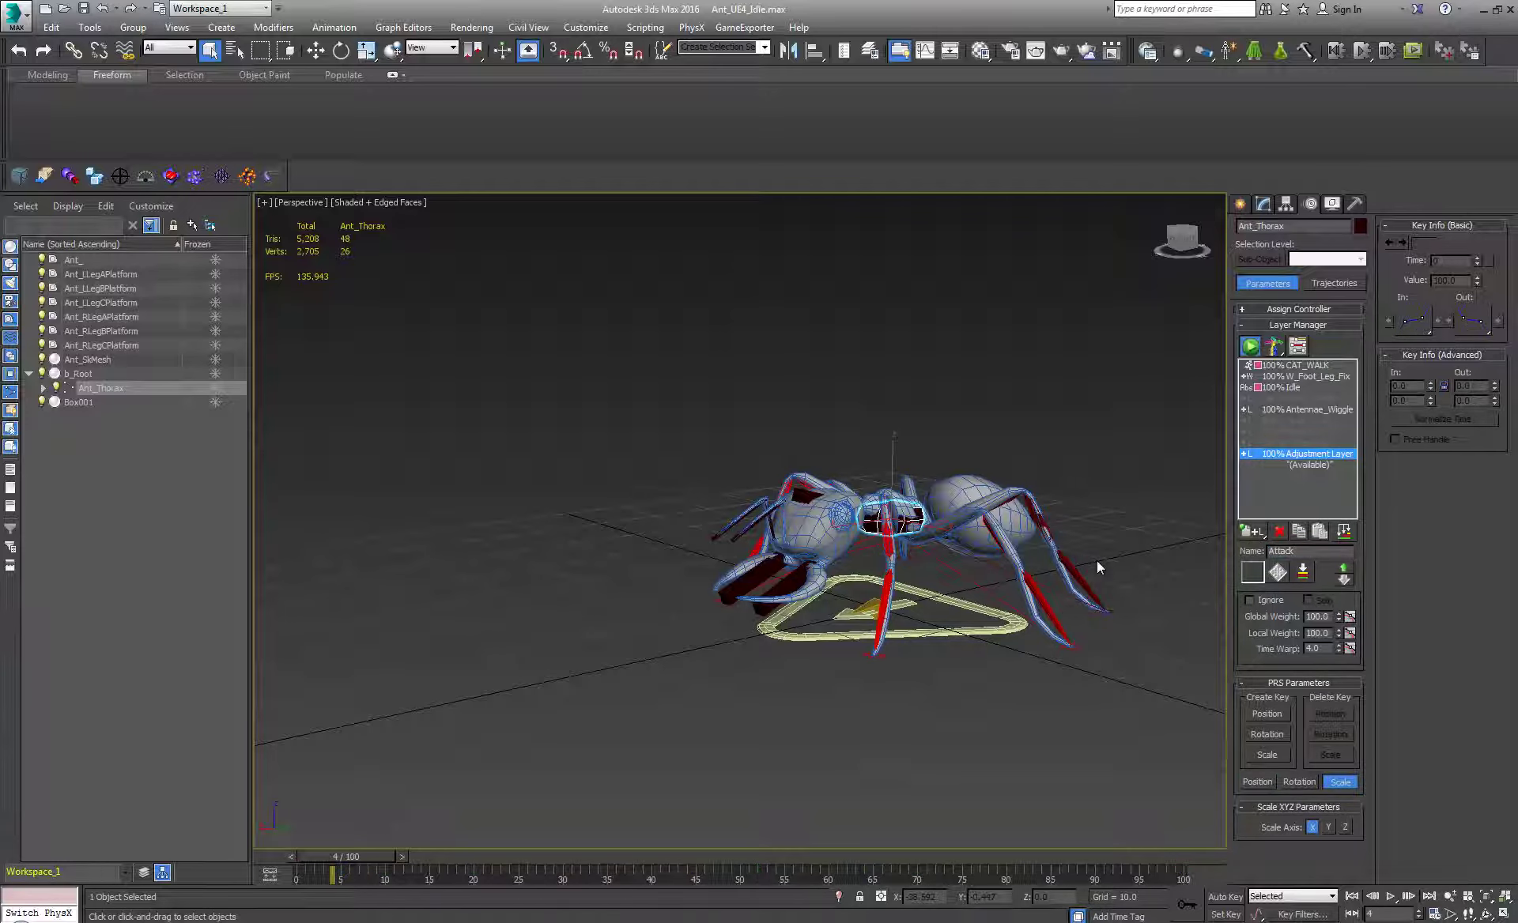
{"action": "key", "text": "Return"}
{"action": "left_click_drag", "start_coordinate": [354, 857], "coordinate": [315, 855]}
- Examine the ant rig at frame 0 from a distance and up close
{"action": "mouse_move", "coordinate": [614, 619]}
{"action": "middle_mouse_down", "text": "alt"}
{"action": "mouse_move", "coordinate": [659, 590]}
{"action": "mouse_move", "coordinate": [623, 607]}
{"action": "mouse_move", "coordinate": [628, 622]}
{"action": "middle_mouse_up", "text": "alt"}
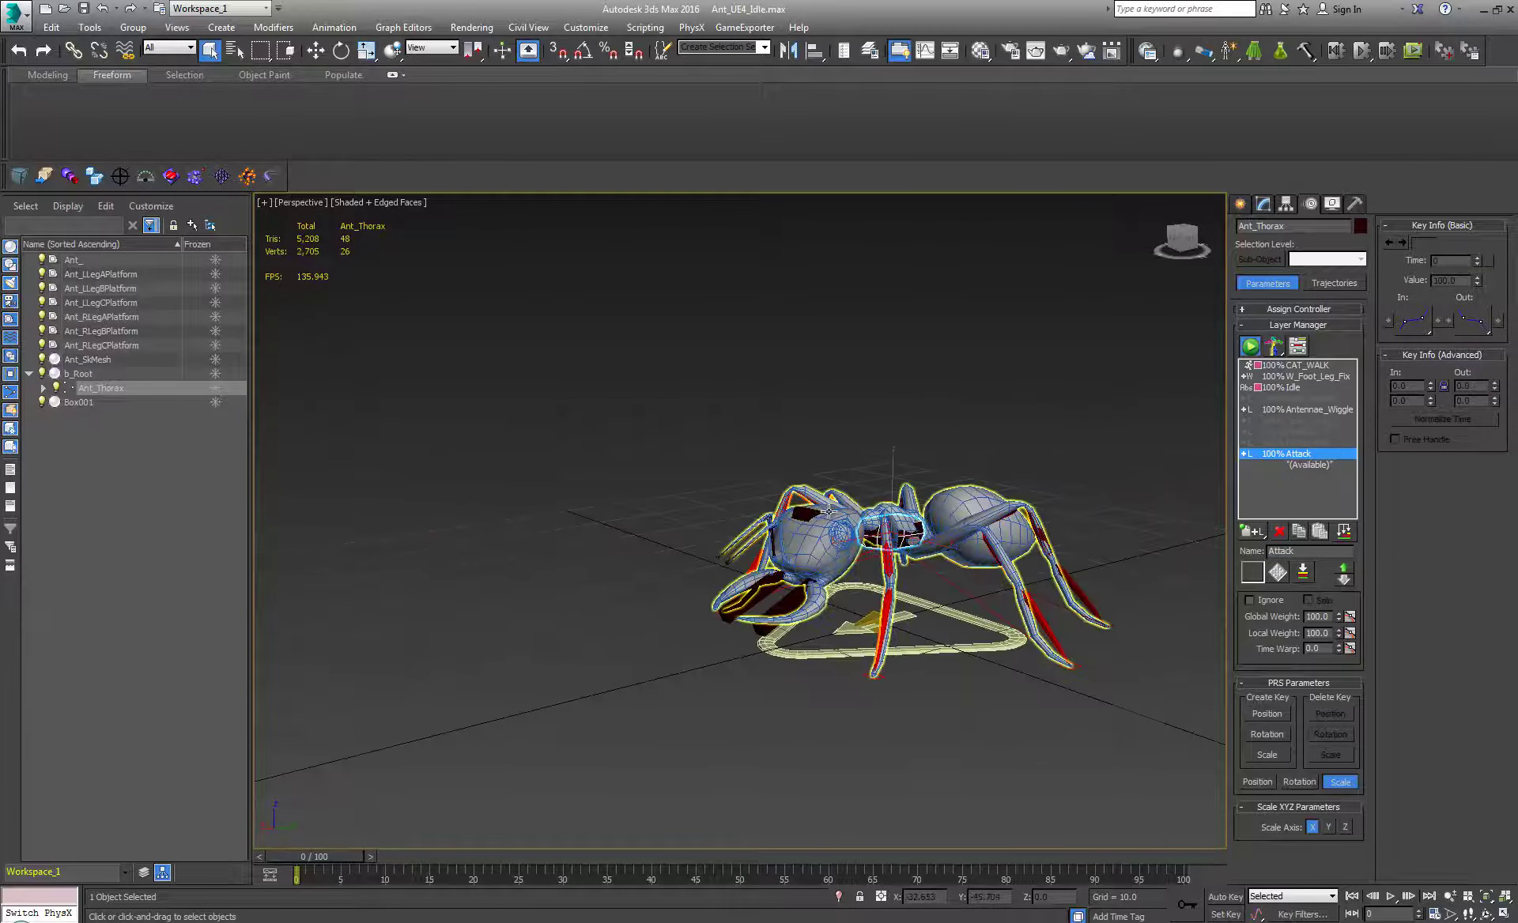
{"action": "key", "text": "z"}
{"action": "middle_click_drag", "start_coordinate": [783, 586], "coordinate": [895, 499], "text": "alt"}
{"action": "scroll", "coordinate": [773, 586], "scroll_direction": "down", "scroll_amount": 5}
{"action": "scroll", "coordinate": [769, 560], "scroll_direction": "up", "scroll_amount": 3}
{"action": "scroll", "coordinate": [700, 518], "scroll_direction": "up", "scroll_amount": 3}
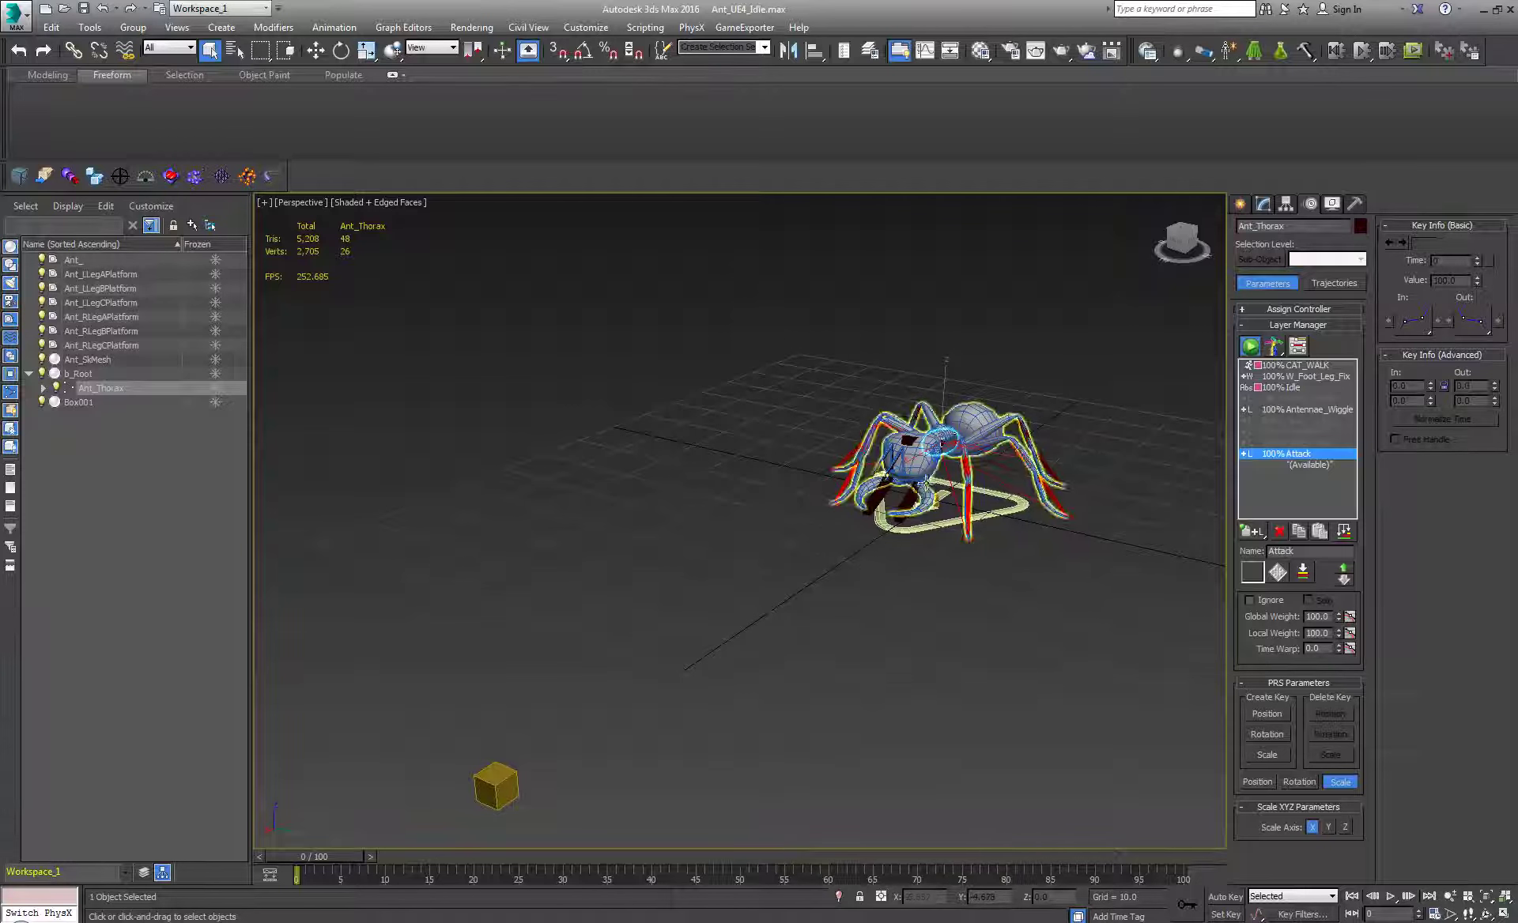
{"action": "middle_click_drag", "start_coordinate": [927, 494], "coordinate": [899, 510]}
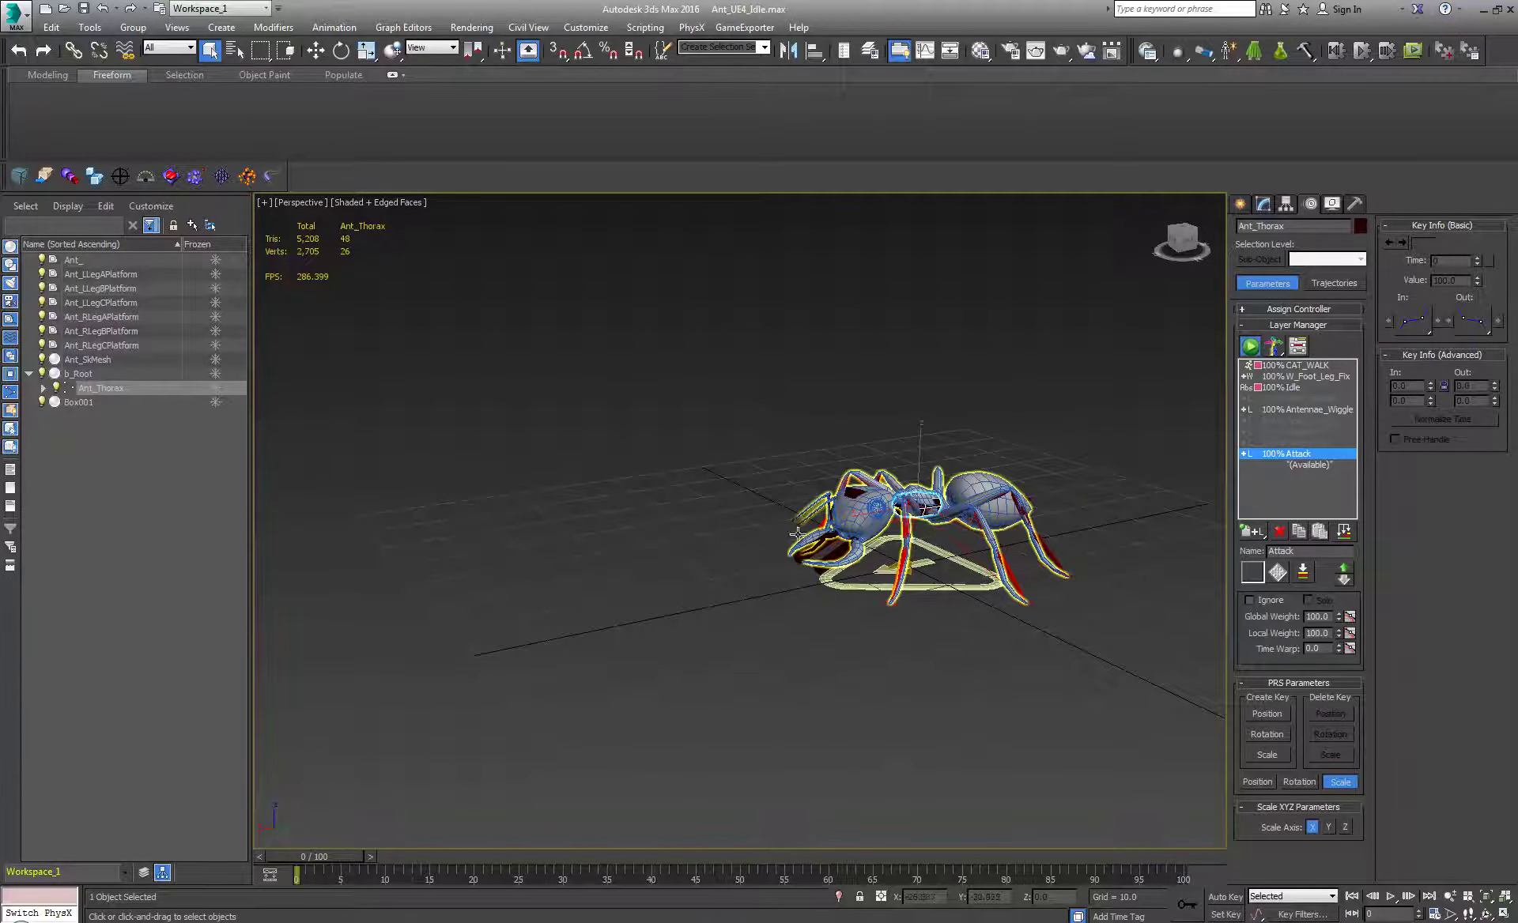
{"action": "middle_click_drag", "start_coordinate": [917, 493], "coordinate": [934, 491], "text": "alt"}
{"action": "scroll", "coordinate": [934, 491], "scroll_direction": "up", "scroll_amount": 5}
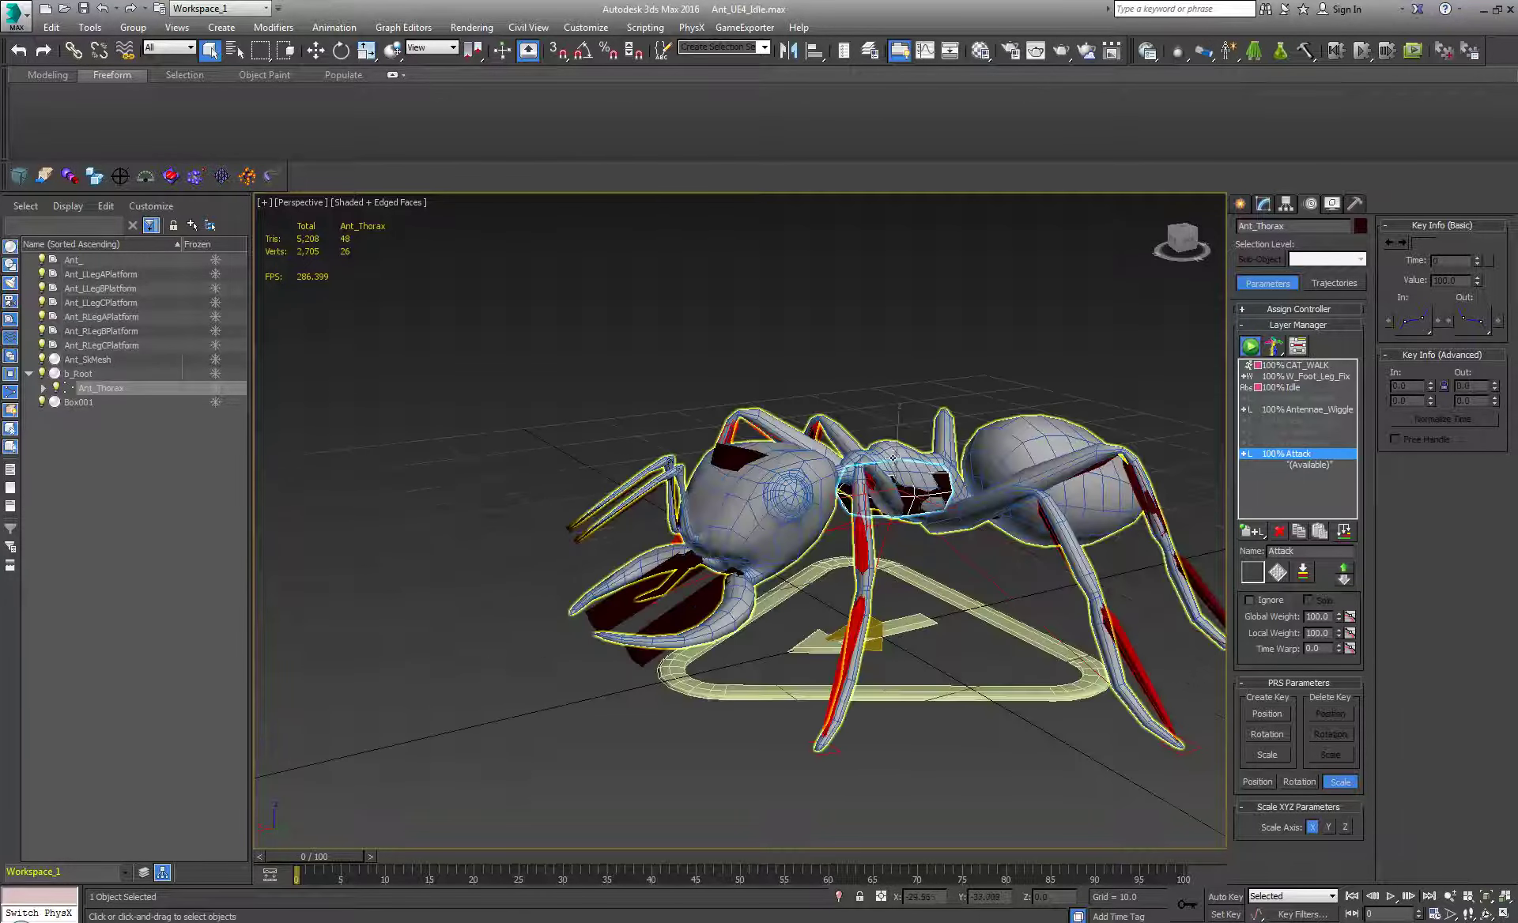
- Try to raise the ant's thorax at frame 0
{"action": "key", "text": "w"}
{"action": "left_click_drag", "start_coordinate": [879, 526], "coordinate": [903, 431]}
{"action": "key", "text": "ctrl+z"}
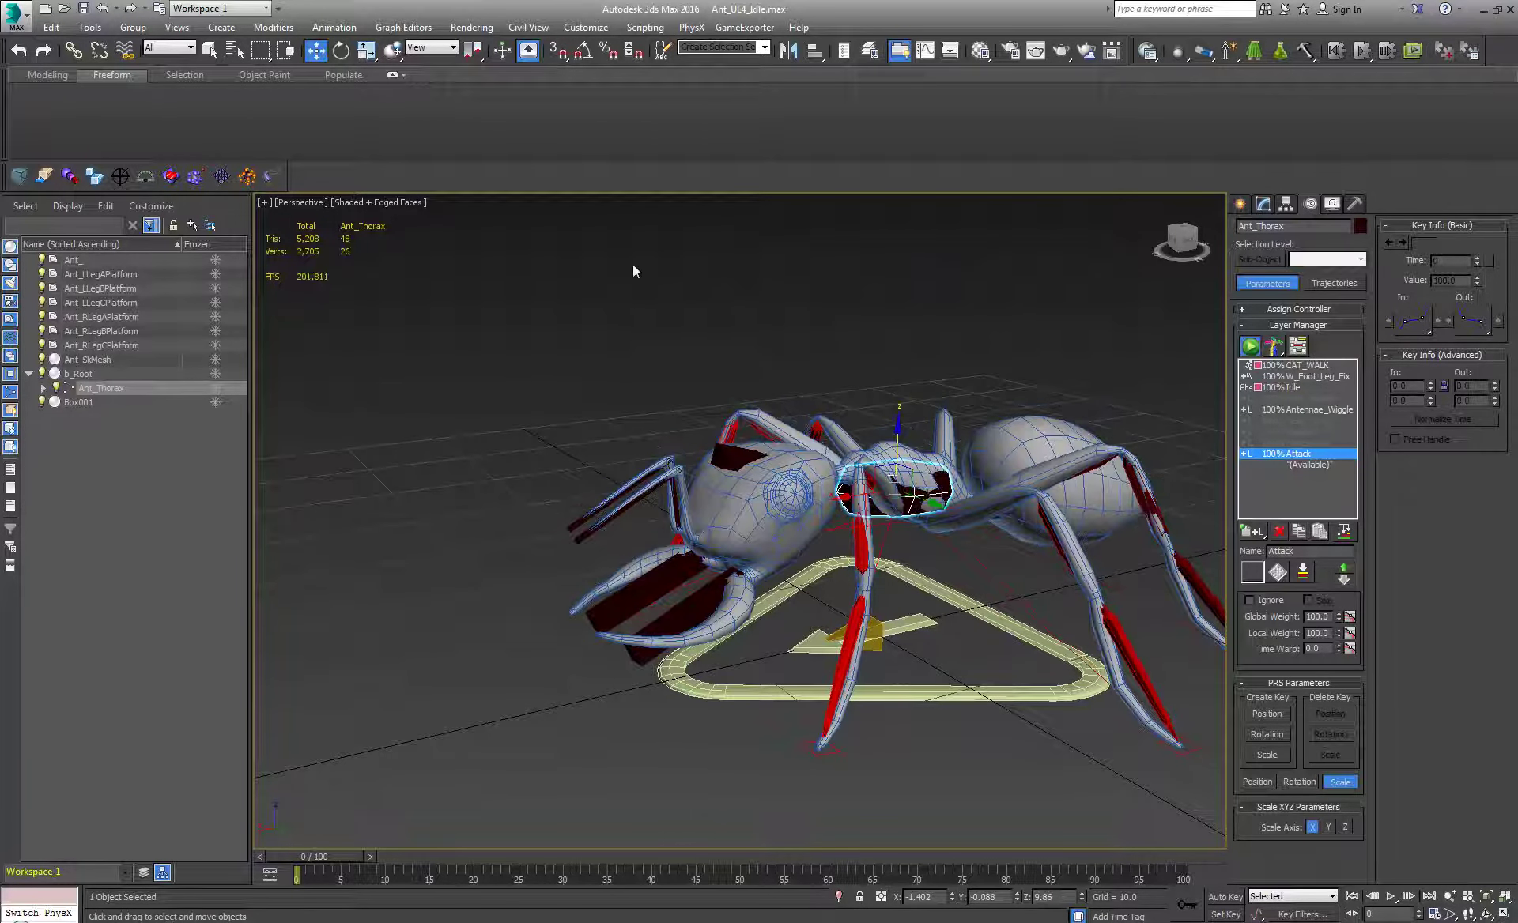
- Examine the ant's position relative to the separate yellow box from several angles
{"action": "scroll", "coordinate": [675, 429], "scroll_direction": "down", "scroll_amount": 6}
{"action": "middle_click_drag", "start_coordinate": [828, 401], "coordinate": [852, 474], "text": "alt"}
{"action": "scroll", "coordinate": [838, 474], "scroll_direction": "up", "scroll_amount": 5}
{"action": "middle_click_drag", "start_coordinate": [810, 553], "coordinate": [997, 331]}
{"action": "scroll", "coordinate": [998, 331], "scroll_direction": "down", "scroll_amount": 4}
{"action": "middle_click_drag", "start_coordinate": [974, 458], "coordinate": [923, 425], "text": "alt"}
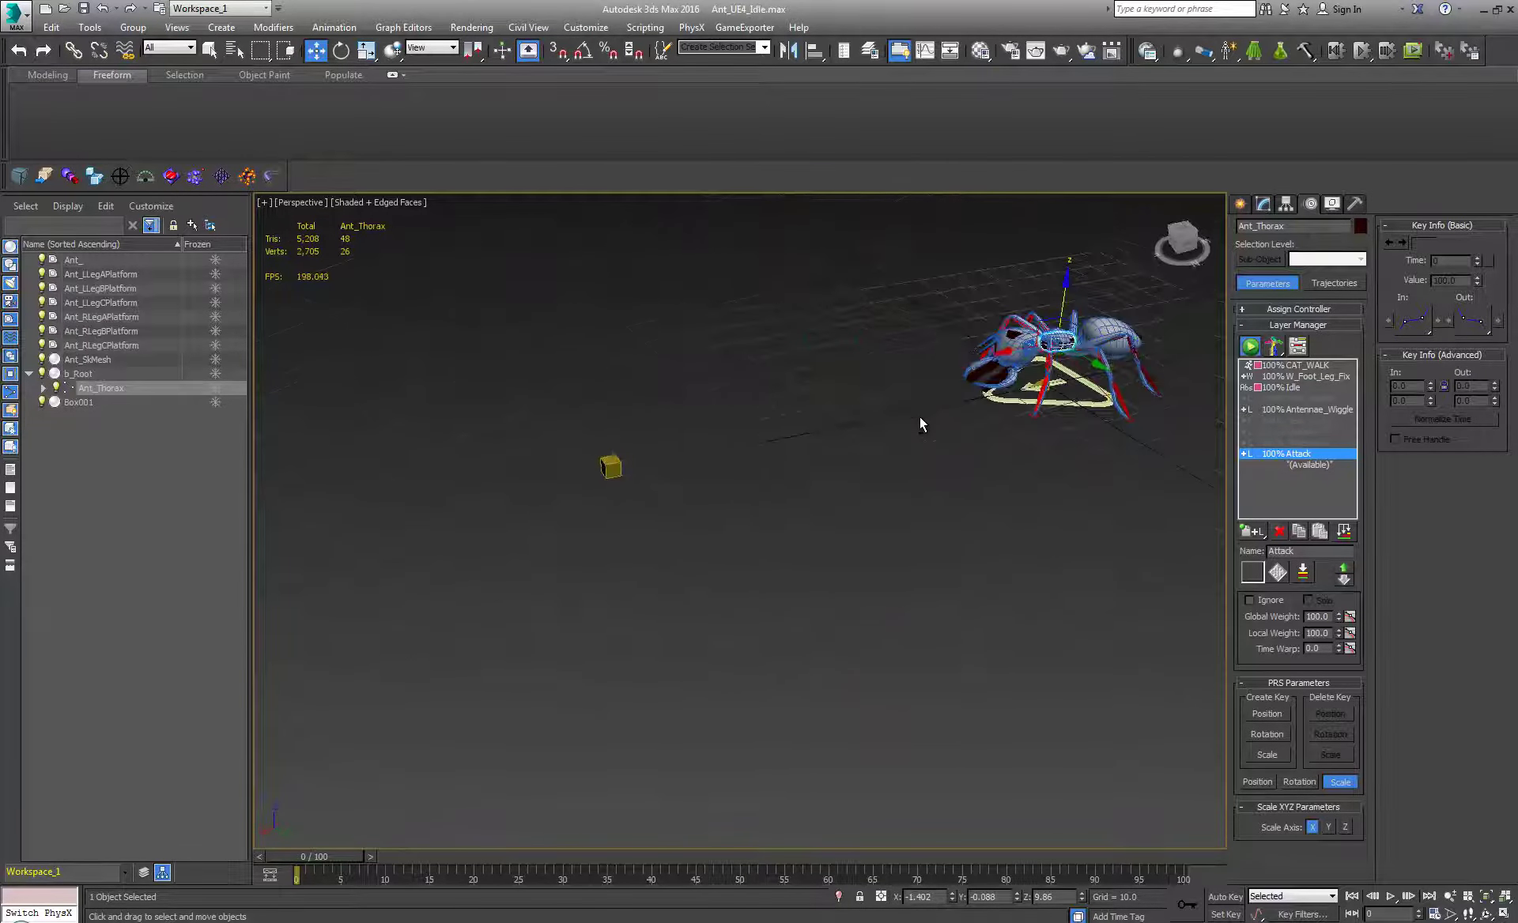
{"action": "middle_click_drag", "start_coordinate": [1008, 340], "coordinate": [858, 479]}
{"action": "scroll", "coordinate": [858, 479], "scroll_direction": "up", "scroll_amount": 5}
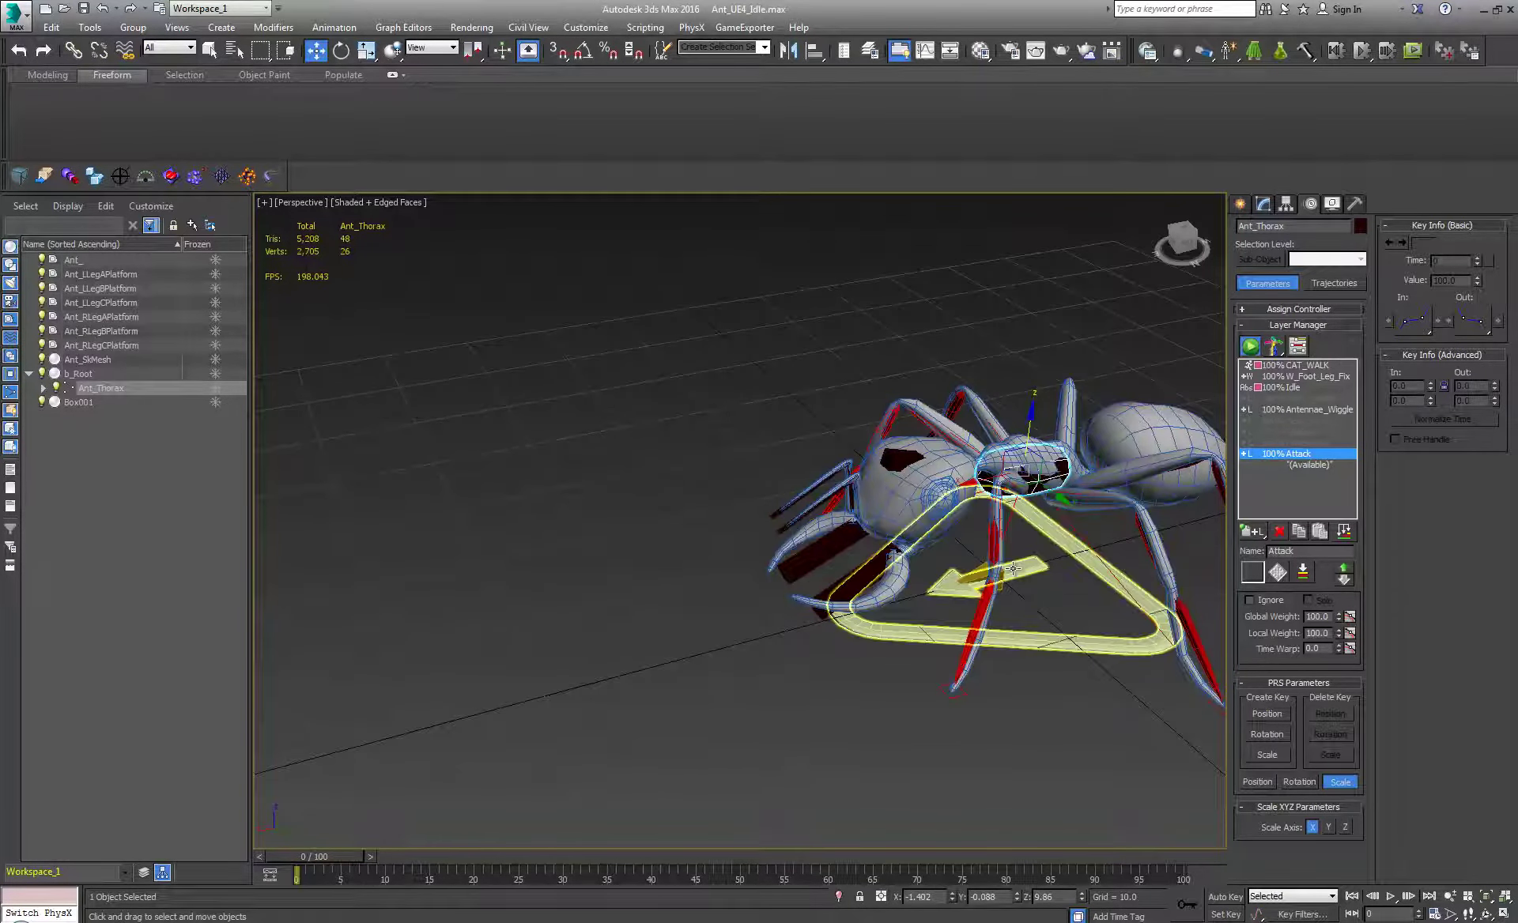
{"action": "middle_click_drag", "start_coordinate": [656, 719], "coordinate": [494, 688]}
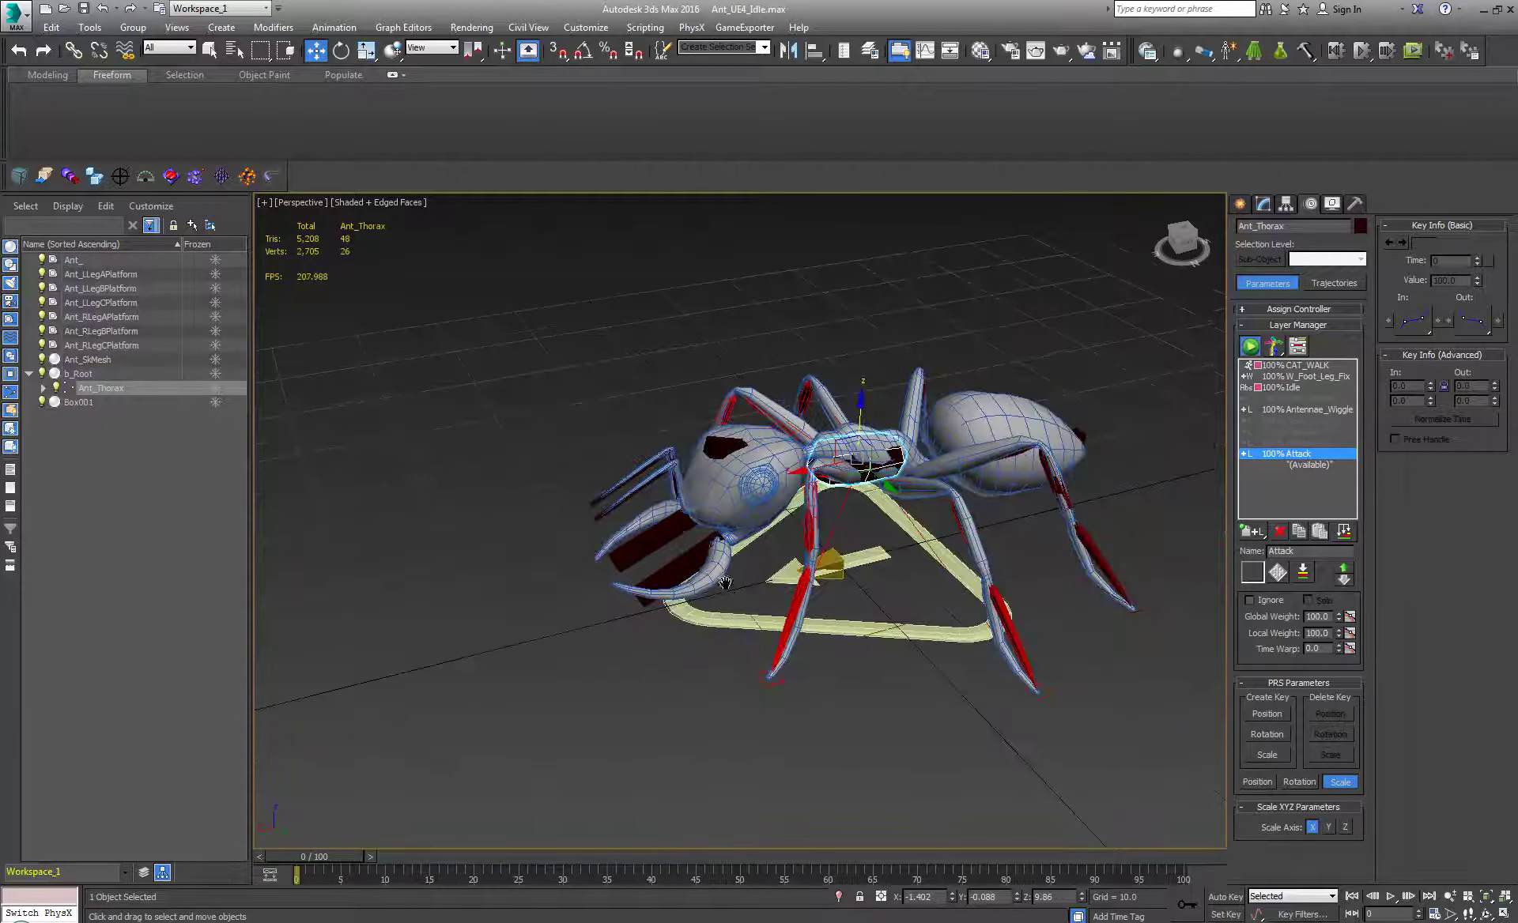
{"action": "mouse_move", "coordinate": [718, 575]}
{"action": "middle_mouse_down", "text": "alt"}
{"action": "mouse_move", "coordinate": [704, 558]}
{"action": "mouse_move", "coordinate": [712, 576]}
{"action": "mouse_move", "coordinate": [694, 587]}
{"action": "middle_mouse_up", "text": "alt"}
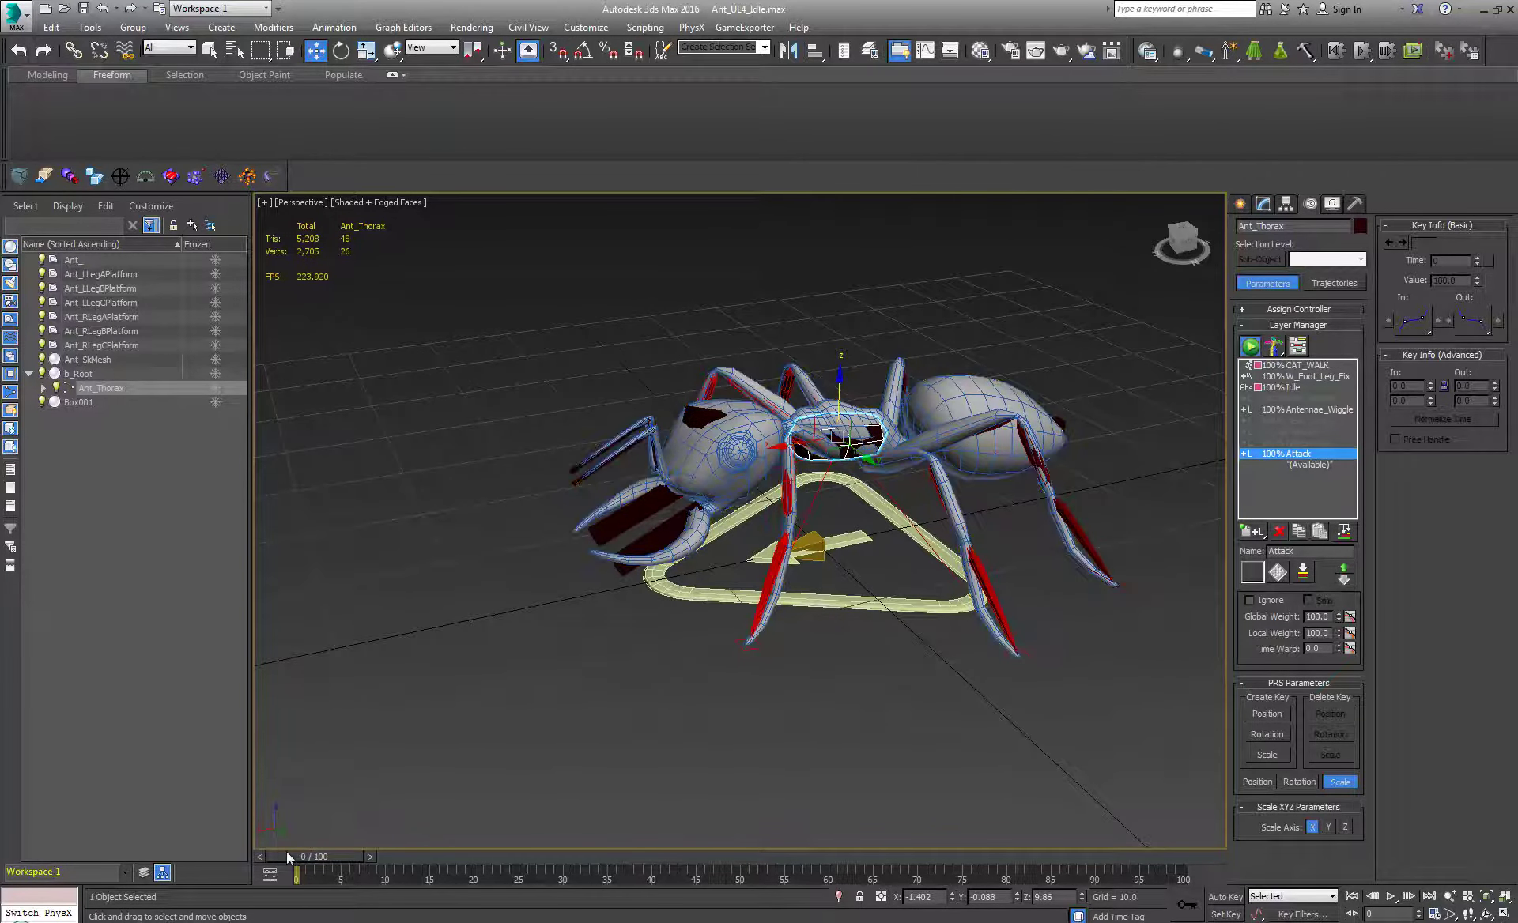
- Enable Auto Key and set keys for the thorax on the Attack layer at frames 0 and 30
{"action": "left_click", "coordinate": [1225, 896]}
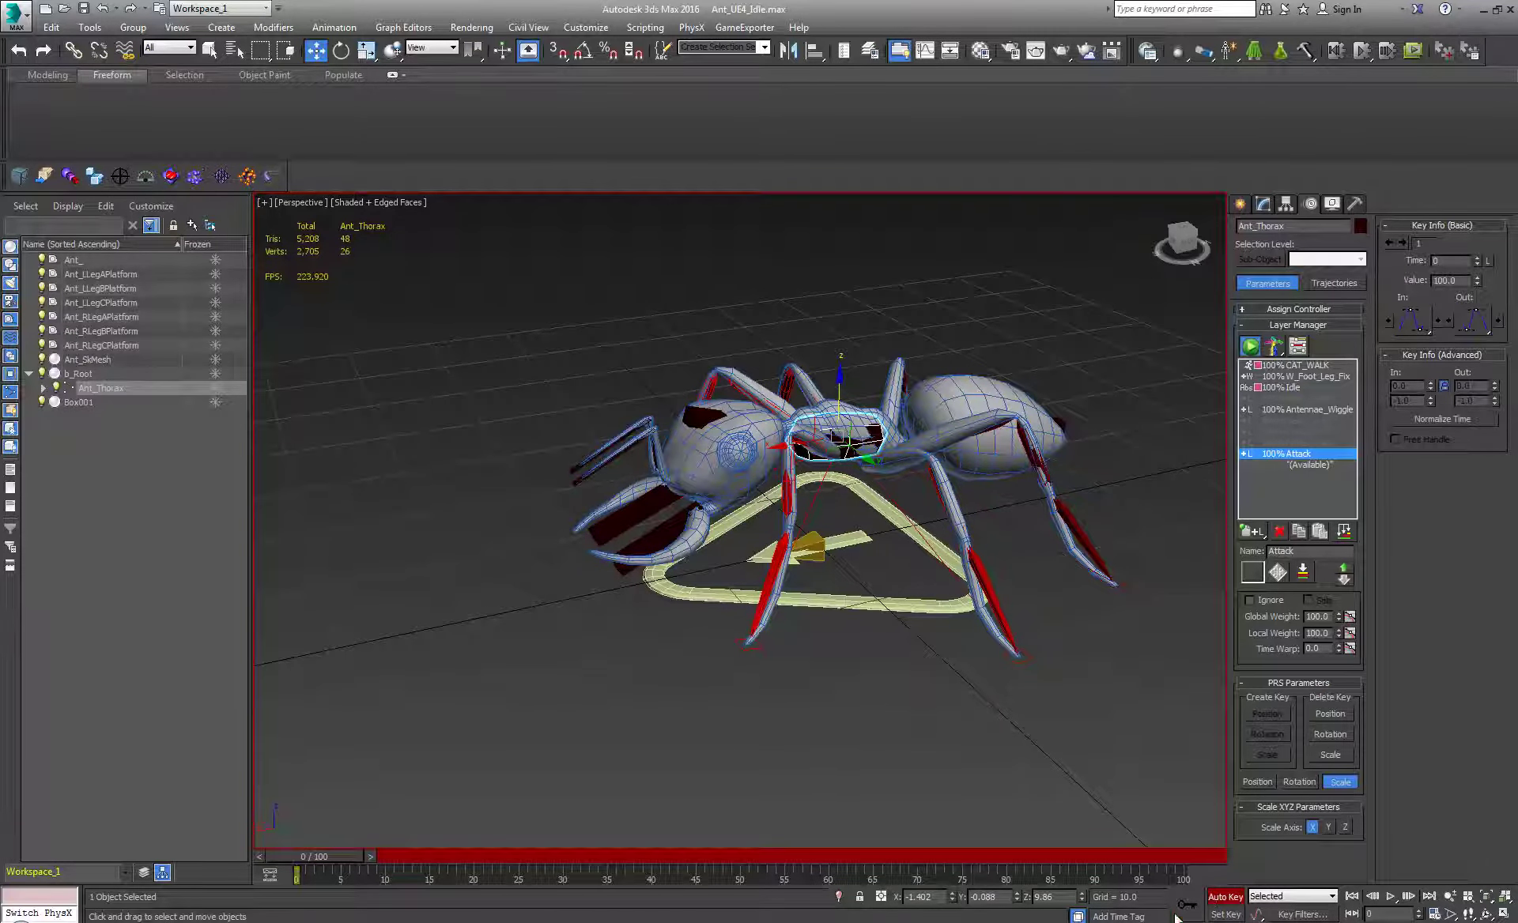
{"action": "left_click_drag", "start_coordinate": [316, 857], "coordinate": [569, 853]}
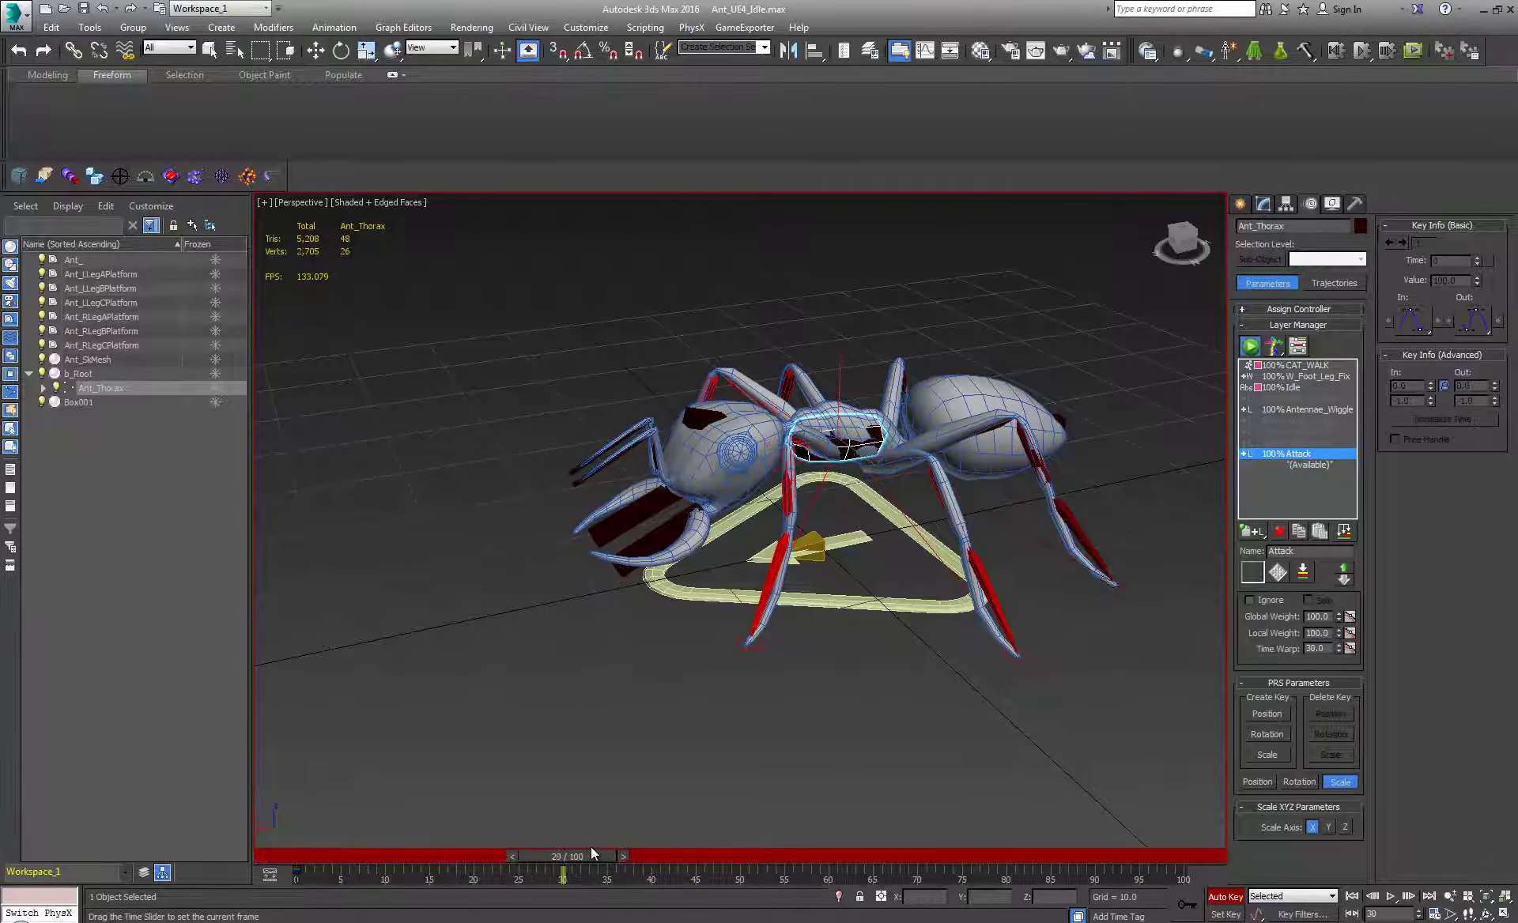
{"action": "left_click", "coordinate": [1190, 905]}
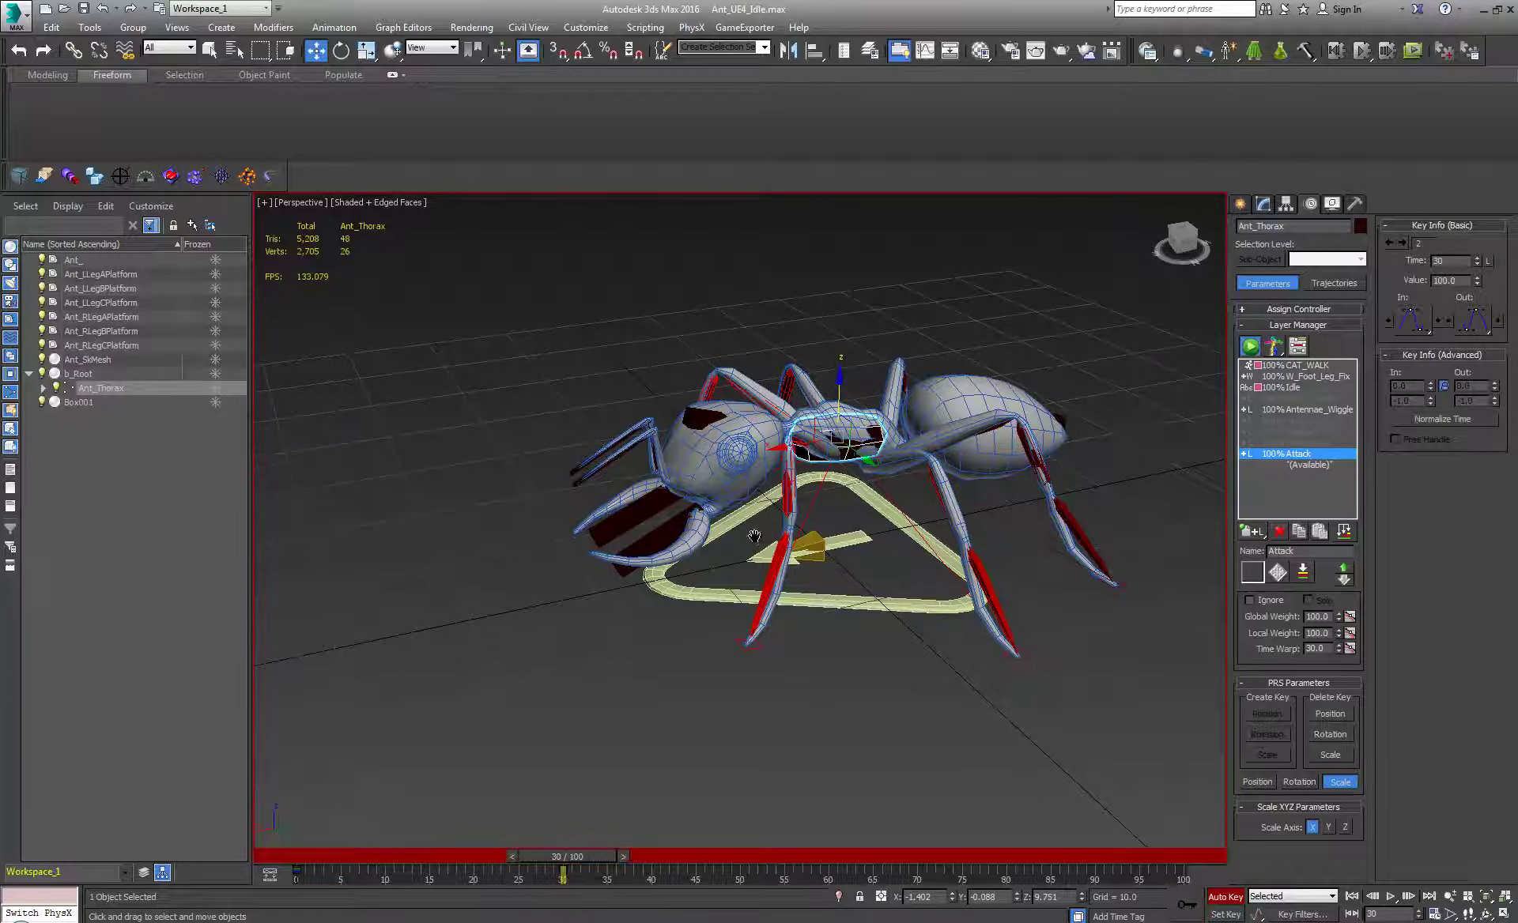
- Try a rearing-up pose at frame 30 by raising the thorax and rotating it about -40° around Y
{"action": "middle_click_drag", "start_coordinate": [751, 533], "coordinate": [748, 575], "text": "alt"}
{"action": "mouse_move", "coordinate": [832, 552]}
{"action": "middle_mouse_down", "text": "alt"}
{"action": "mouse_move", "coordinate": [806, 556]}
{"action": "mouse_move", "coordinate": [824, 542]}
{"action": "middle_mouse_up", "text": "alt"}
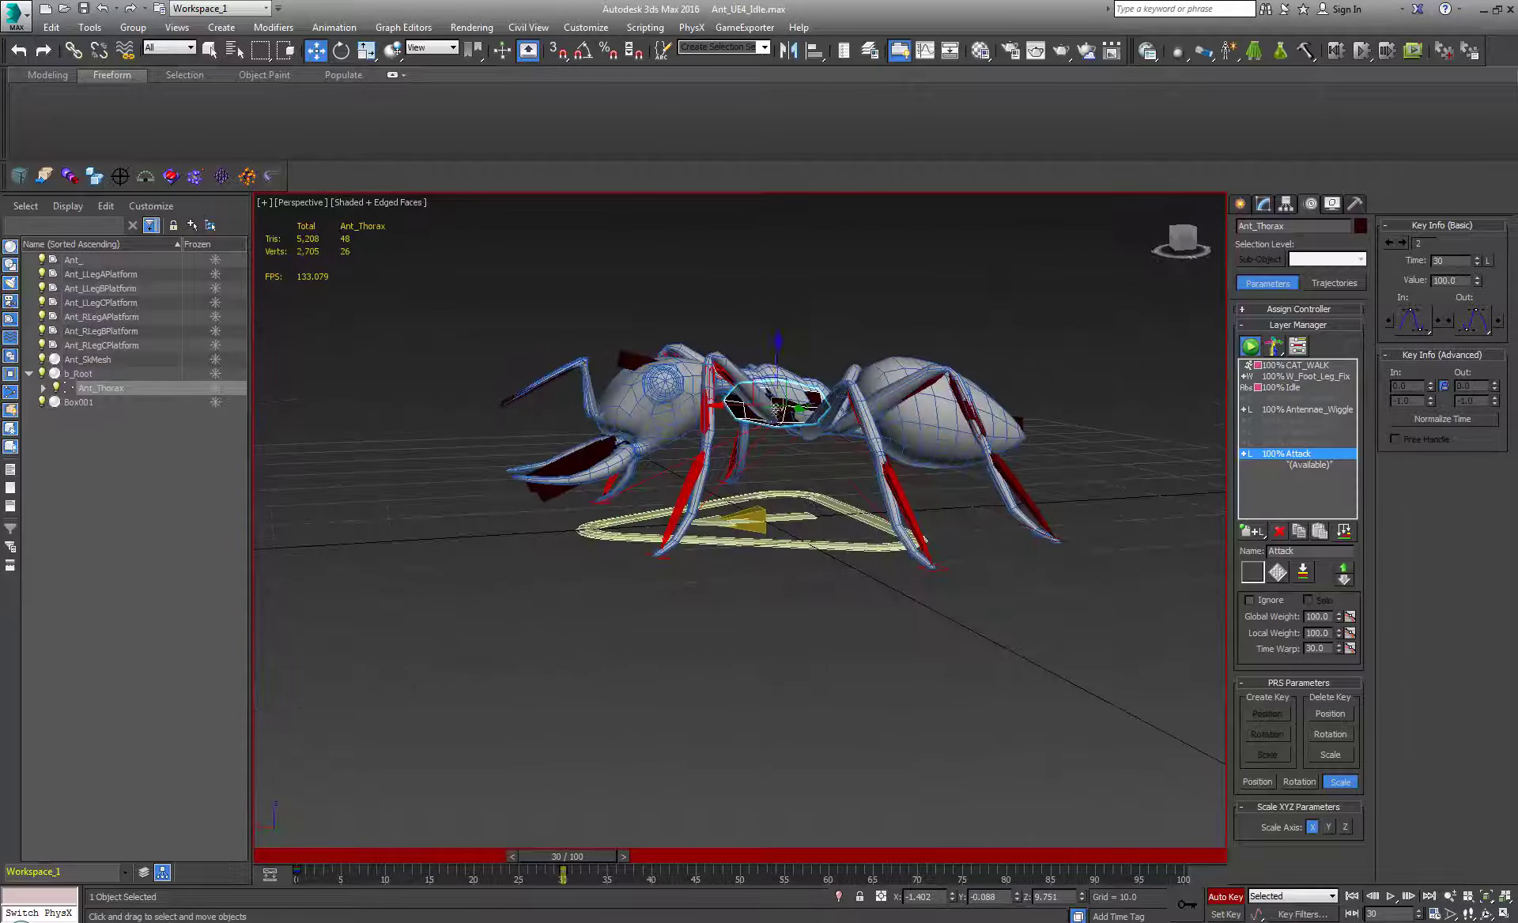
{"action": "middle_click_drag", "start_coordinate": [776, 408], "coordinate": [725, 365], "text": "alt"}
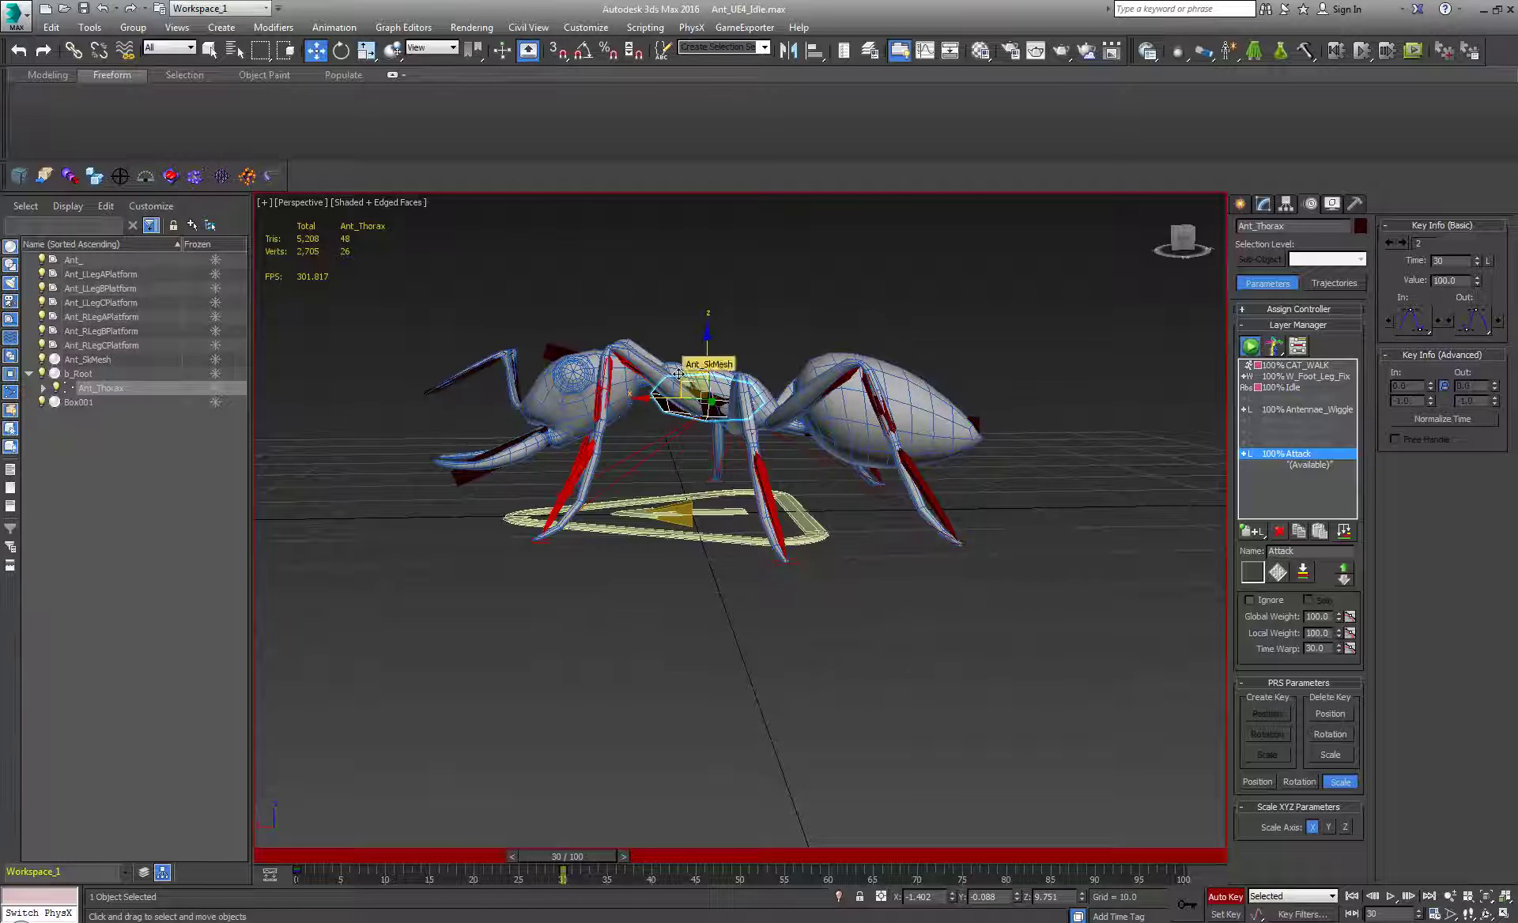
{"action": "left_click_drag", "start_coordinate": [679, 374], "coordinate": [792, 426]}
{"action": "left_click_drag", "start_coordinate": [792, 427], "coordinate": [795, 318]}
{"action": "key", "text": "e"}
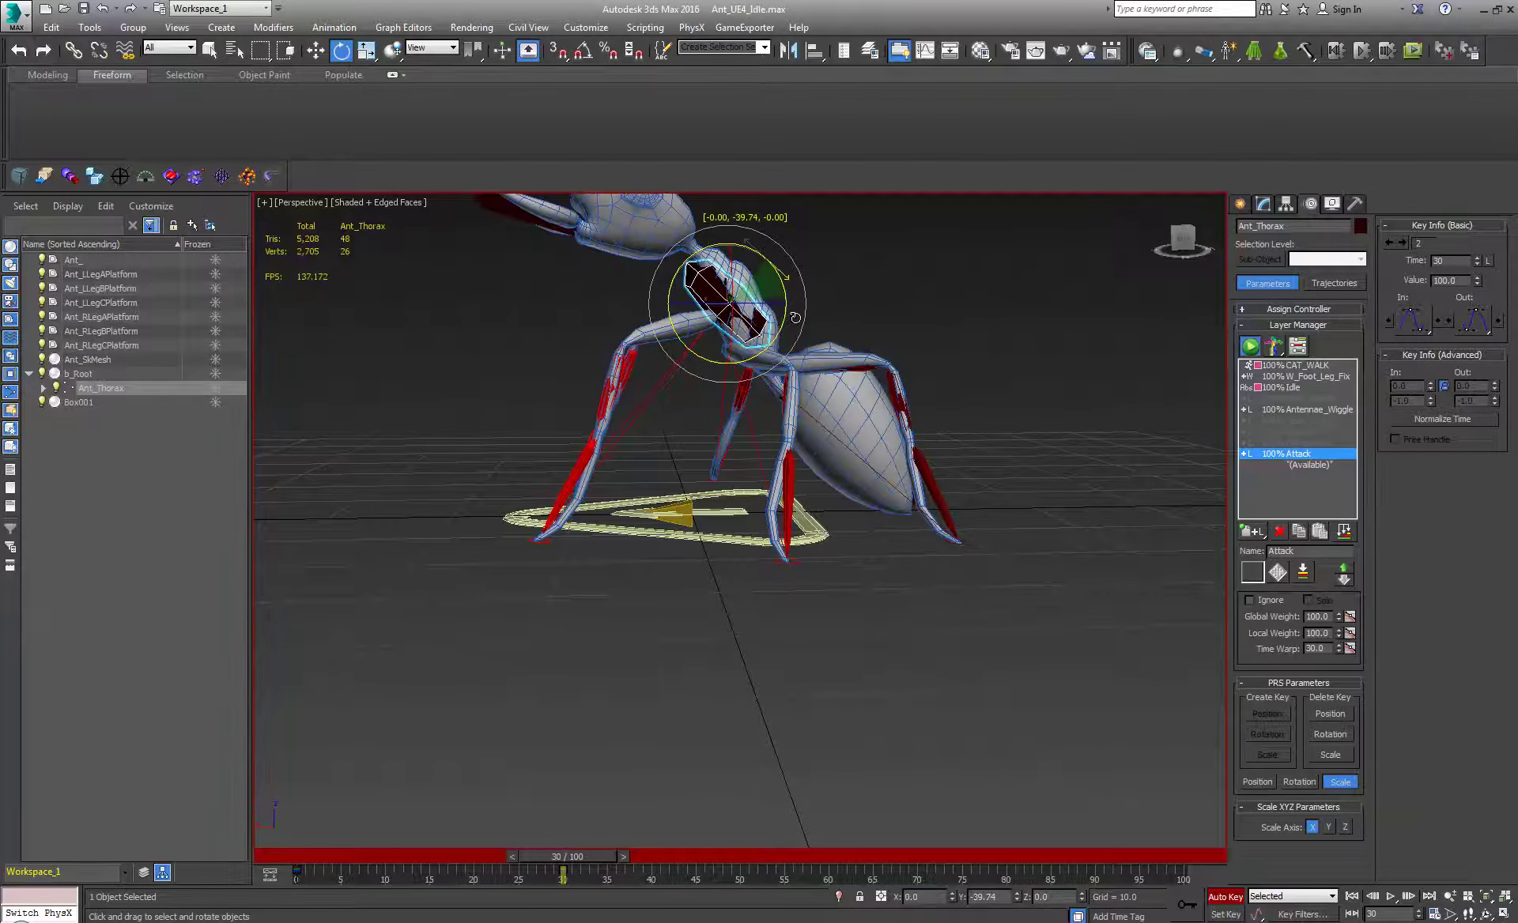
{"action": "key", "text": "ctrl+z"}
{"action": "key", "text": "ctrl+z"}
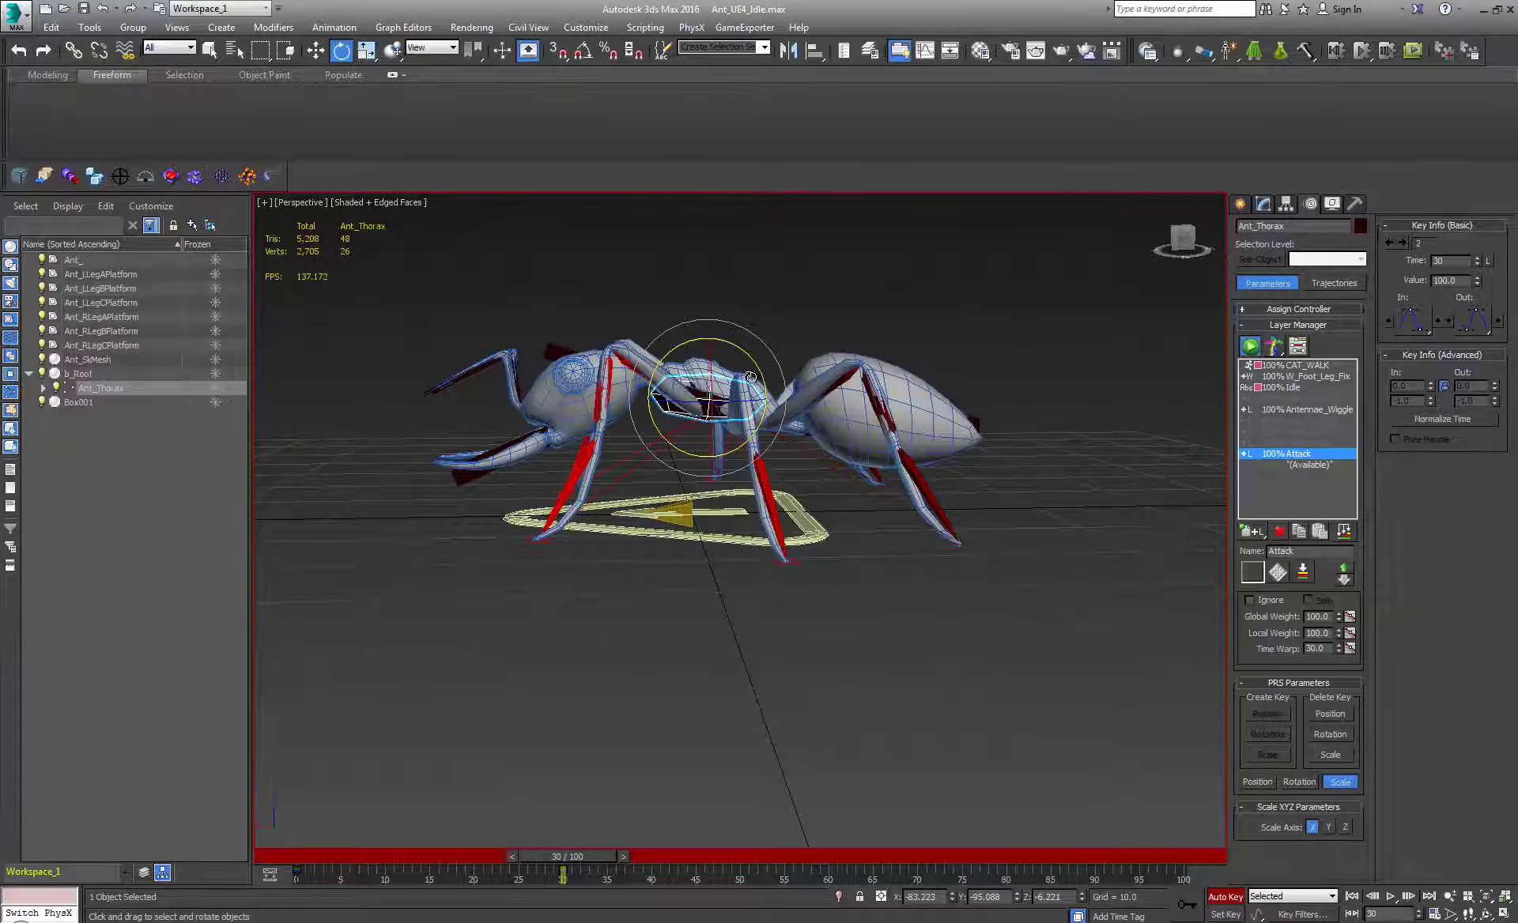
- Tilt the thorax head-down at frame 30 and move it backward to about X -9, Z 10.4
{"action": "left_click_drag", "start_coordinate": [740, 348], "coordinate": [698, 299]}
{"action": "key", "text": "w"}
{"action": "left_click_drag", "start_coordinate": [698, 375], "coordinate": [777, 369]}
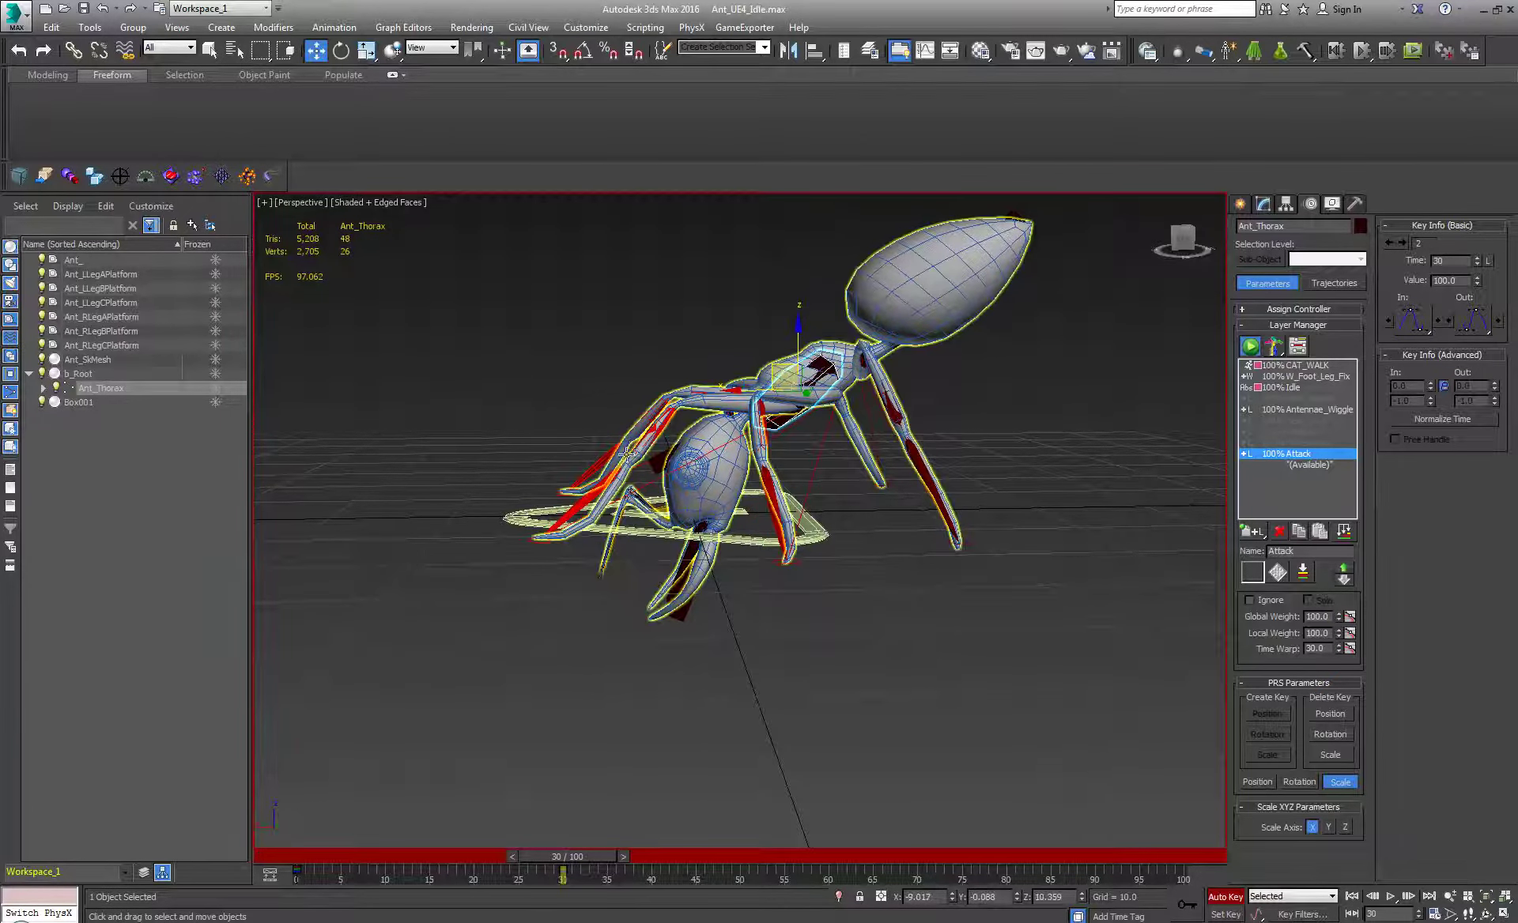
- Rotate the ant's head upward at frame 30 so the mandibles face forward
{"action": "left_click", "coordinate": [659, 467]}
{"action": "key", "text": "e"}
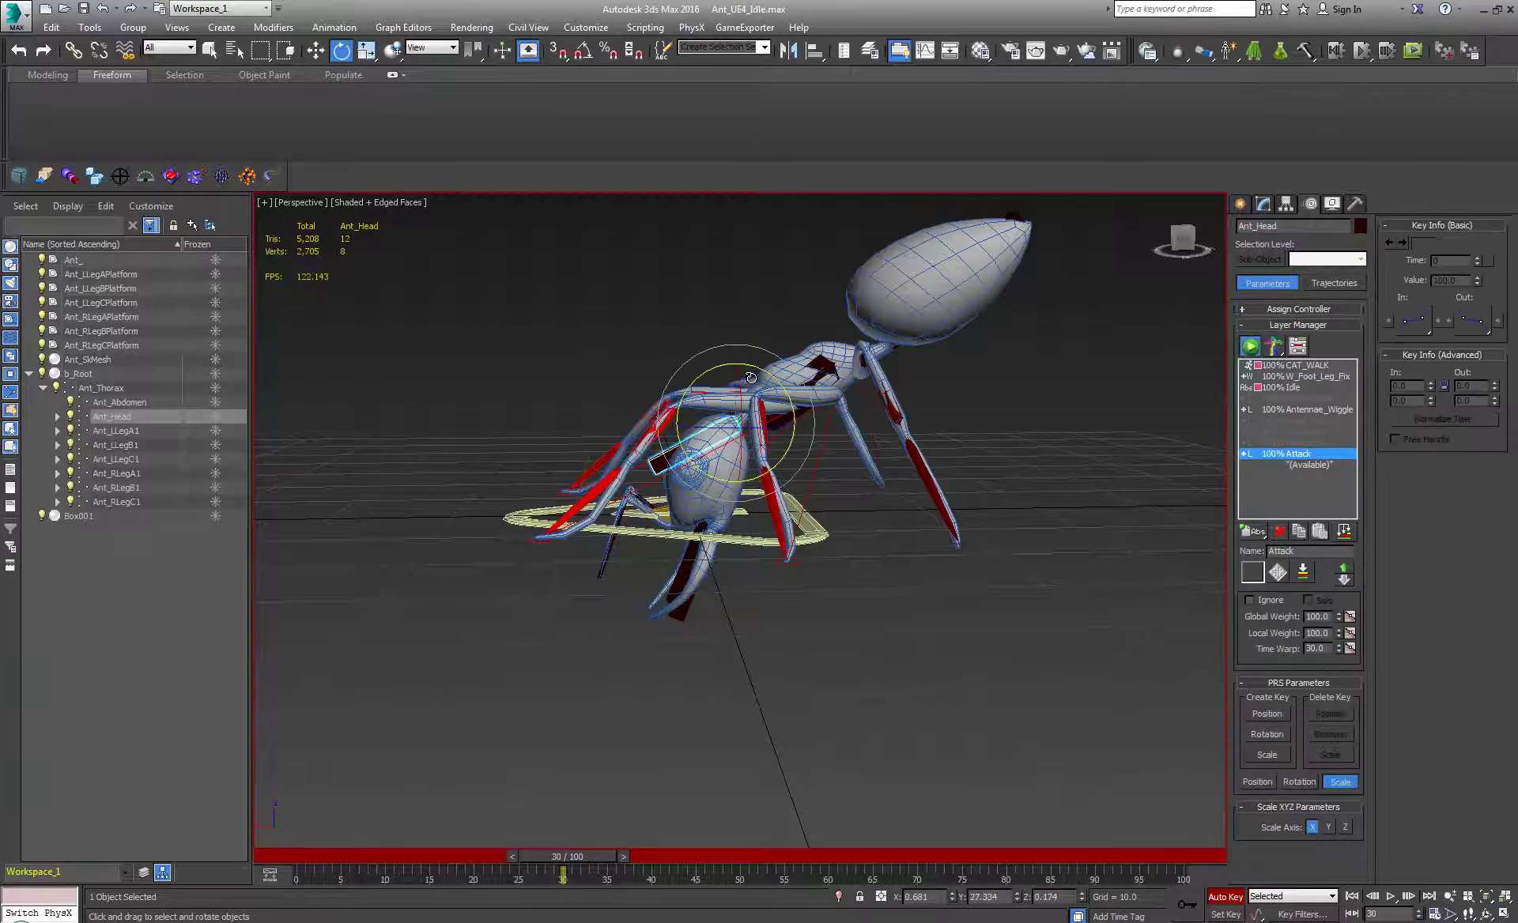
{"action": "left_click_drag", "start_coordinate": [758, 372], "coordinate": [839, 437]}
- Set keys for the abdomen on the Attack layer at frames 30 and 0
{"action": "left_click", "coordinate": [1002, 232]}
{"action": "middle_click_drag", "start_coordinate": [1002, 231], "coordinate": [769, 460], "text": "alt"}
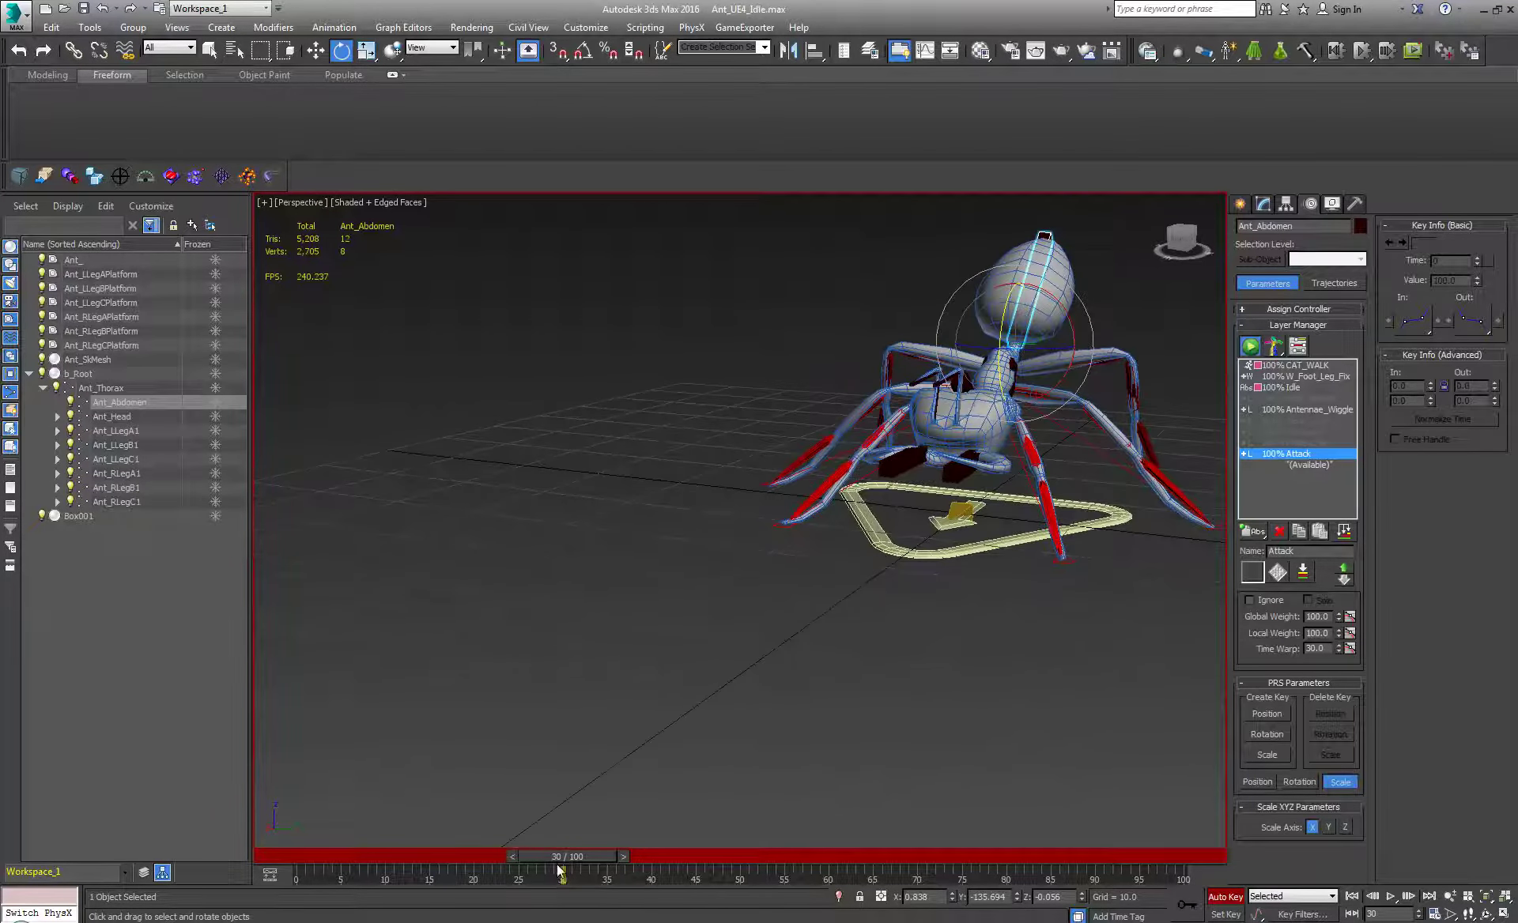
{"action": "left_click", "coordinate": [1191, 907]}
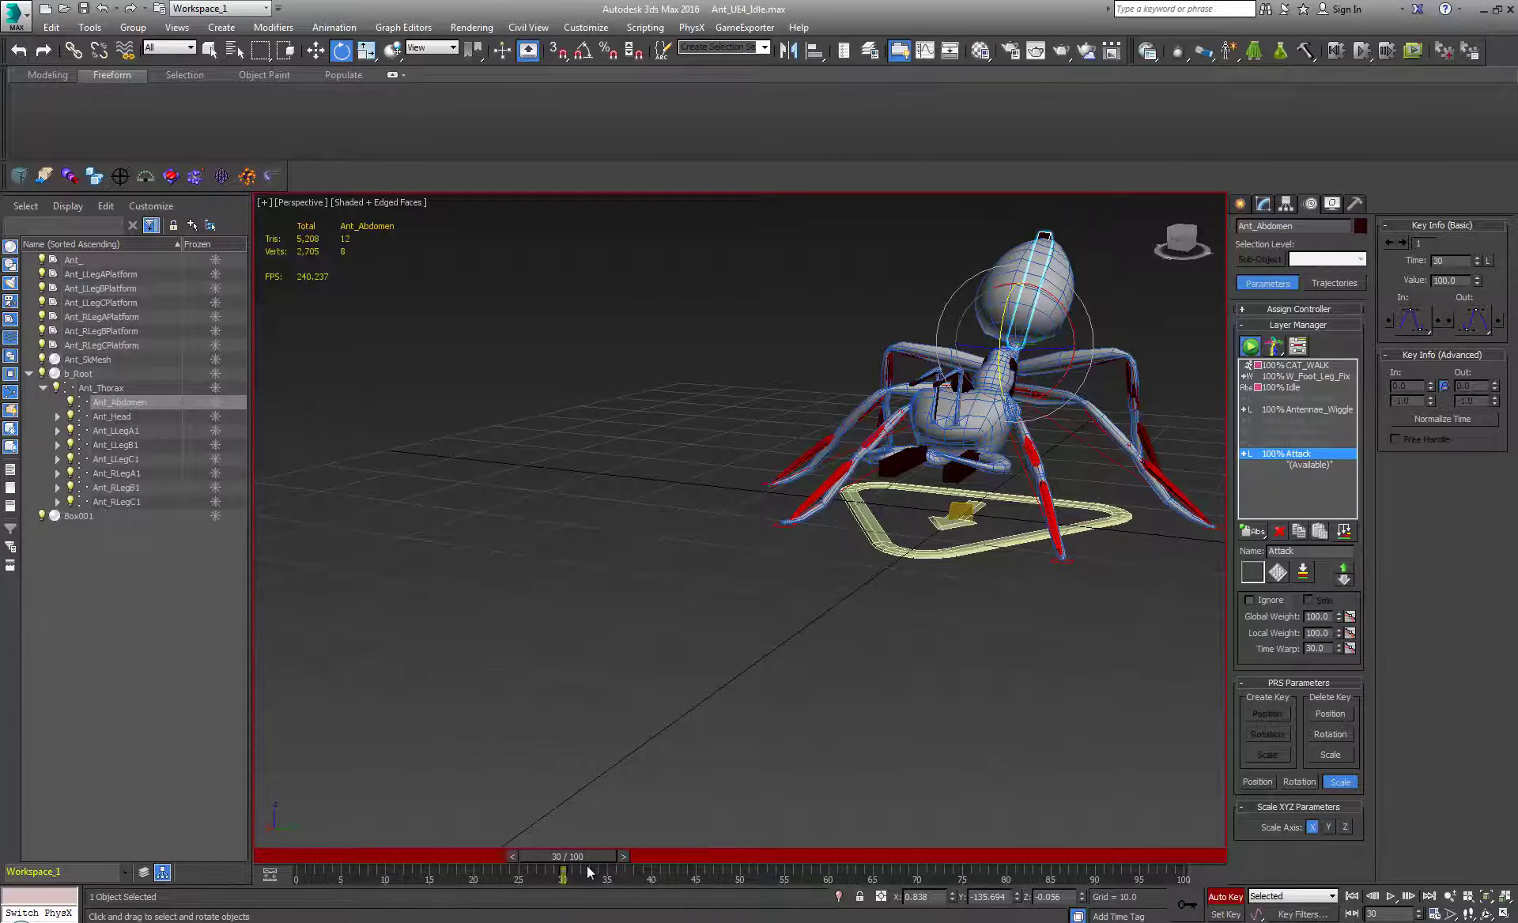
{"action": "key", "text": "Home"}
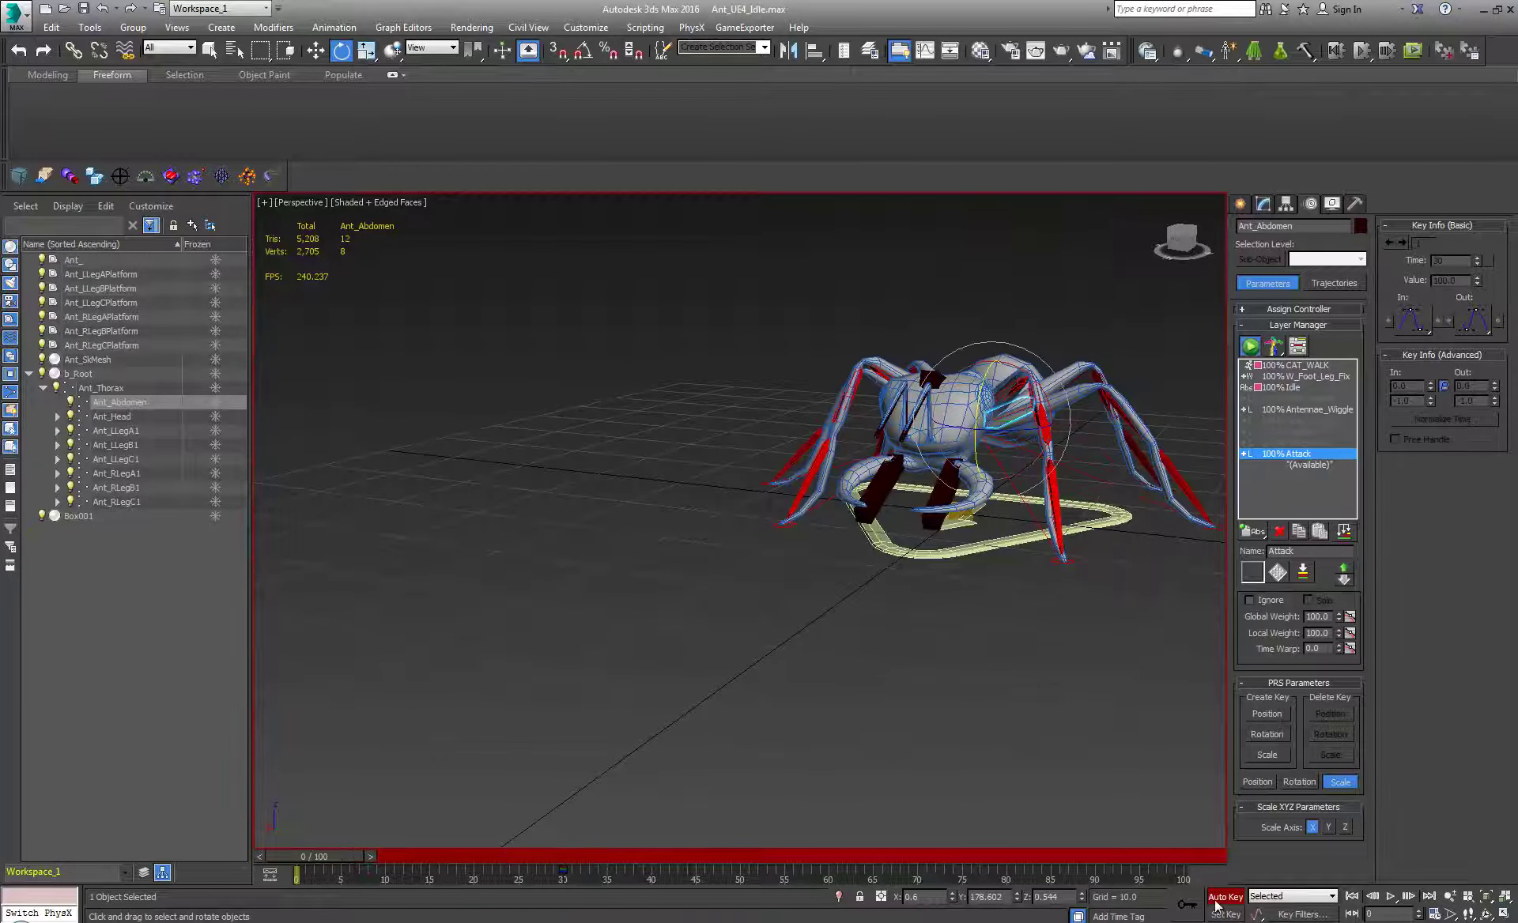
{"action": "left_click", "coordinate": [1188, 905]}
- Turn on angle snap and swing the abdomen 5° sideways around Z at frame 5
{"action": "left_click_drag", "start_coordinate": [346, 861], "coordinate": [424, 854]}
{"action": "middle_click_drag", "start_coordinate": [958, 402], "coordinate": [1006, 504], "text": "alt"}
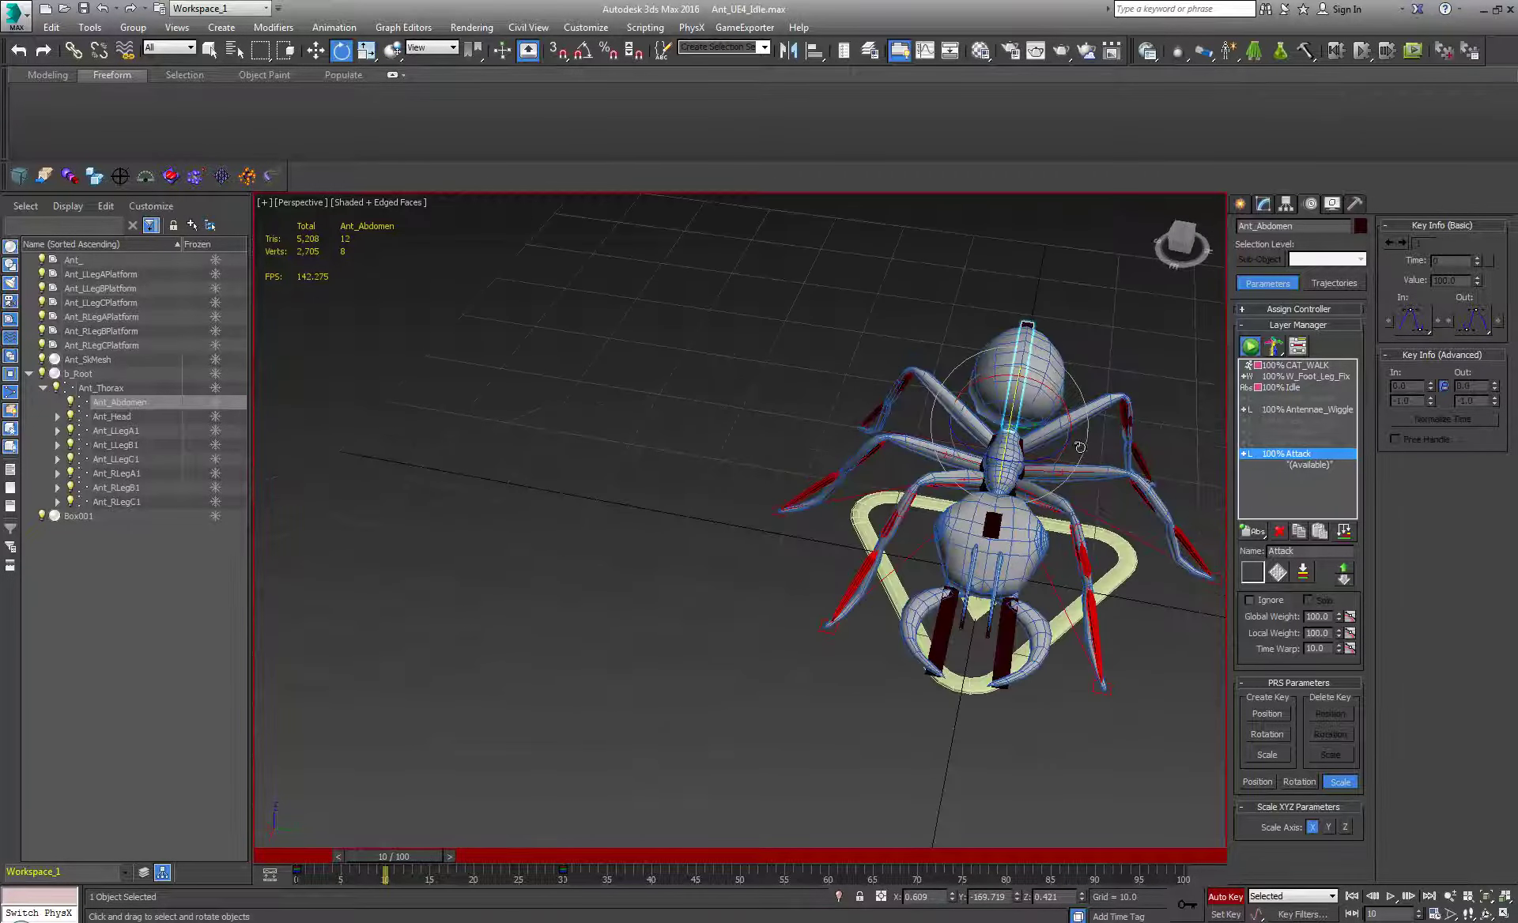
{"action": "left_click_drag", "start_coordinate": [419, 856], "coordinate": [332, 898]}
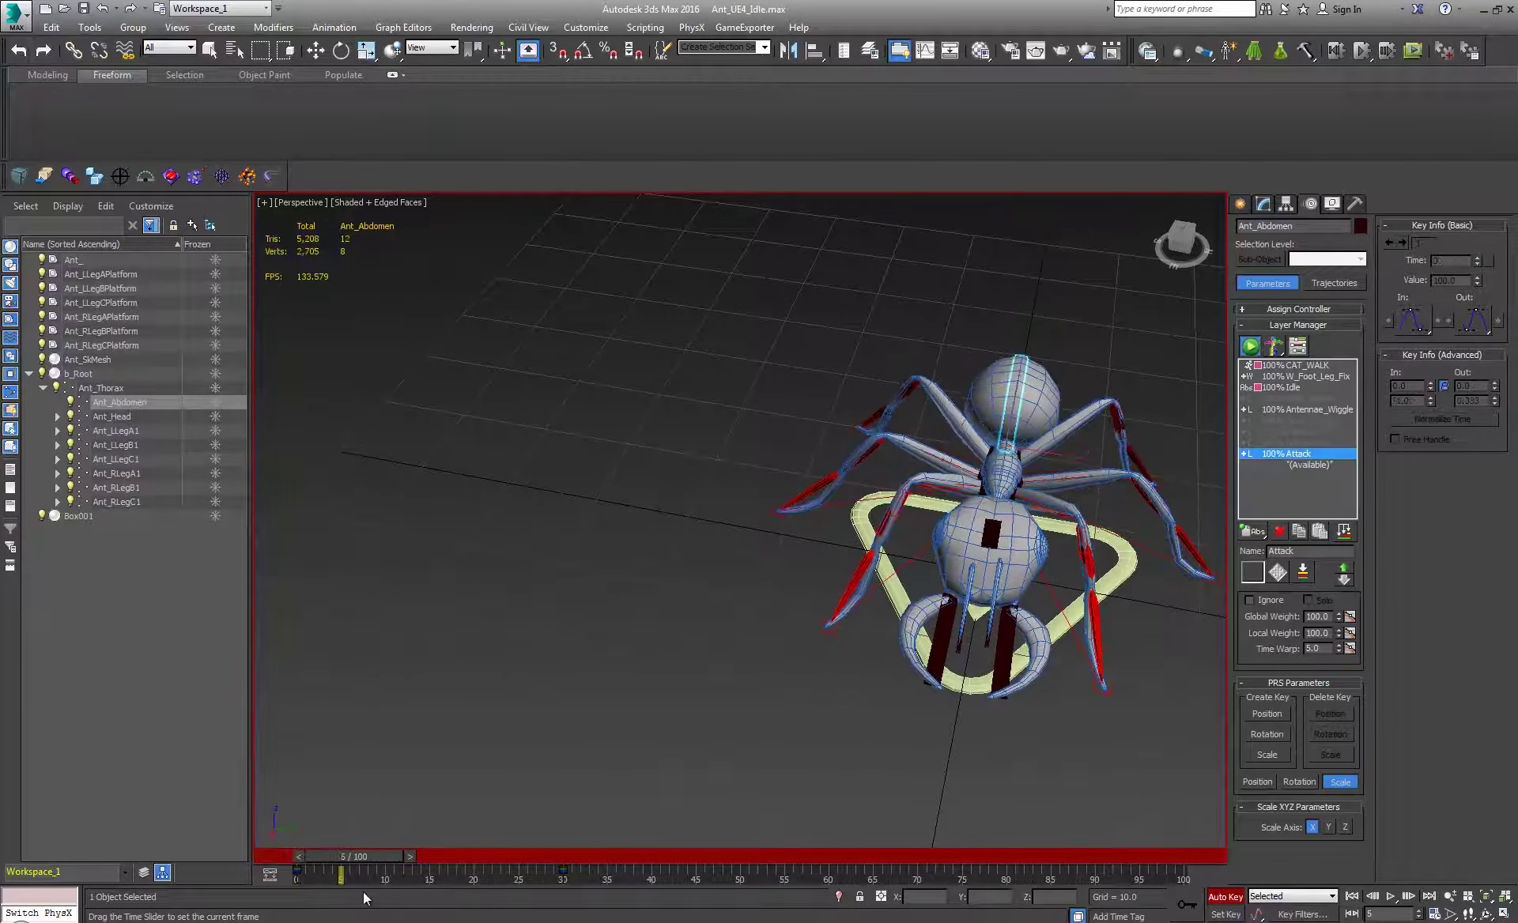
{"action": "key", "text": "e"}
{"action": "left_click_drag", "start_coordinate": [1026, 480], "coordinate": [1026, 482]}
{"action": "key", "text": "a"}
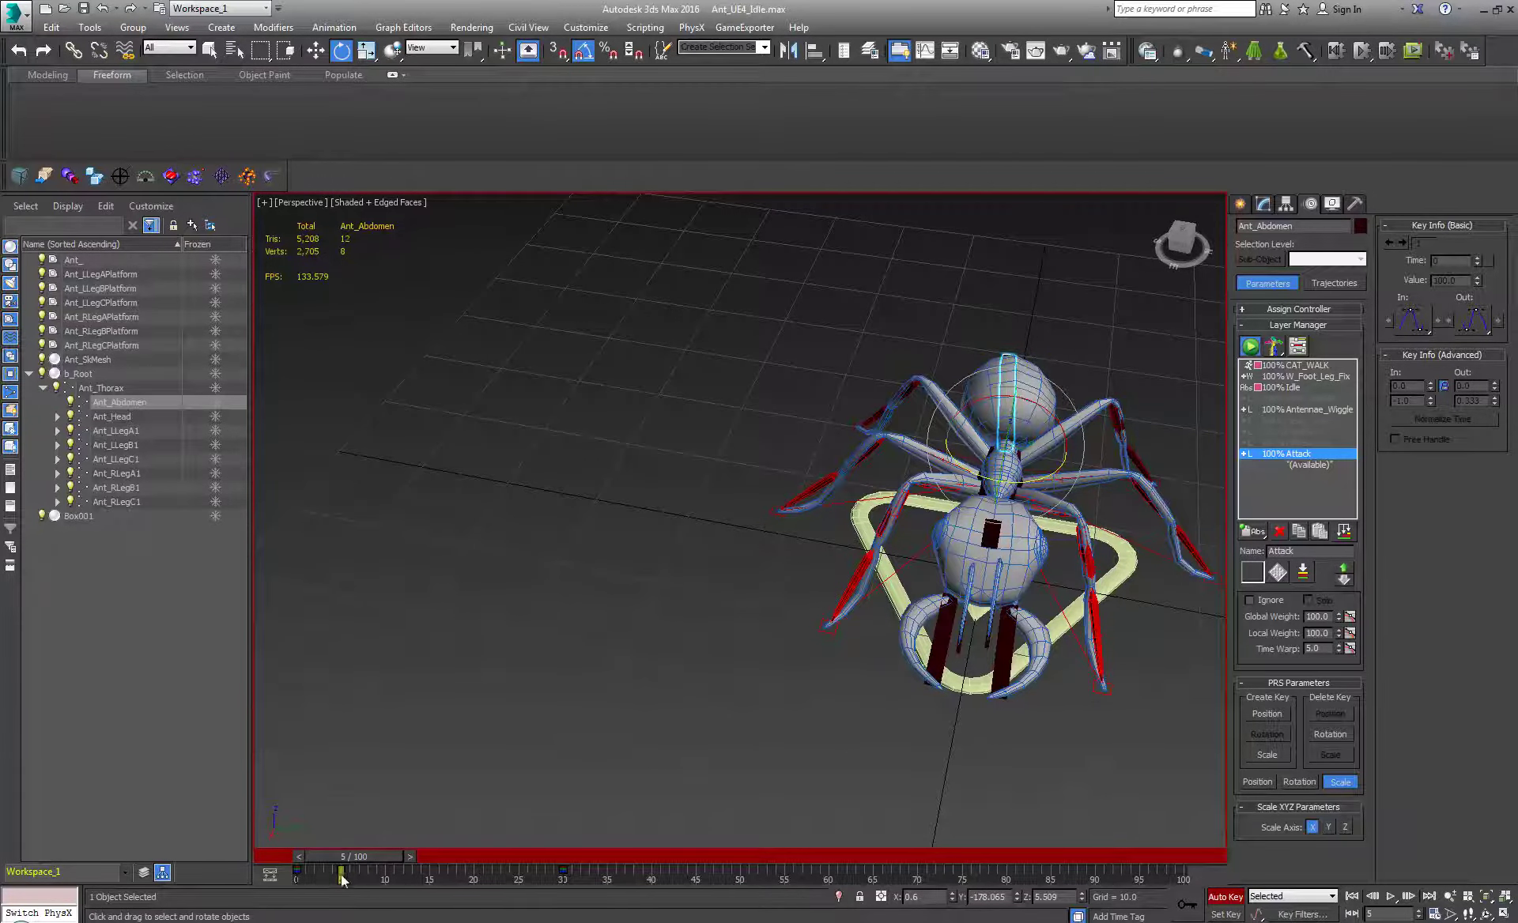
- Key the abdomen at frame 10 and swing it 10° the opposite way around Z
{"action": "mouse_move", "coordinate": [372, 855]}
{"action": "left_mouse_down"}
{"action": "mouse_move", "coordinate": [418, 847]}
{"action": "mouse_move", "coordinate": [385, 870]}
{"action": "left_mouse_up"}
{"action": "left_click", "coordinate": [341, 870]}
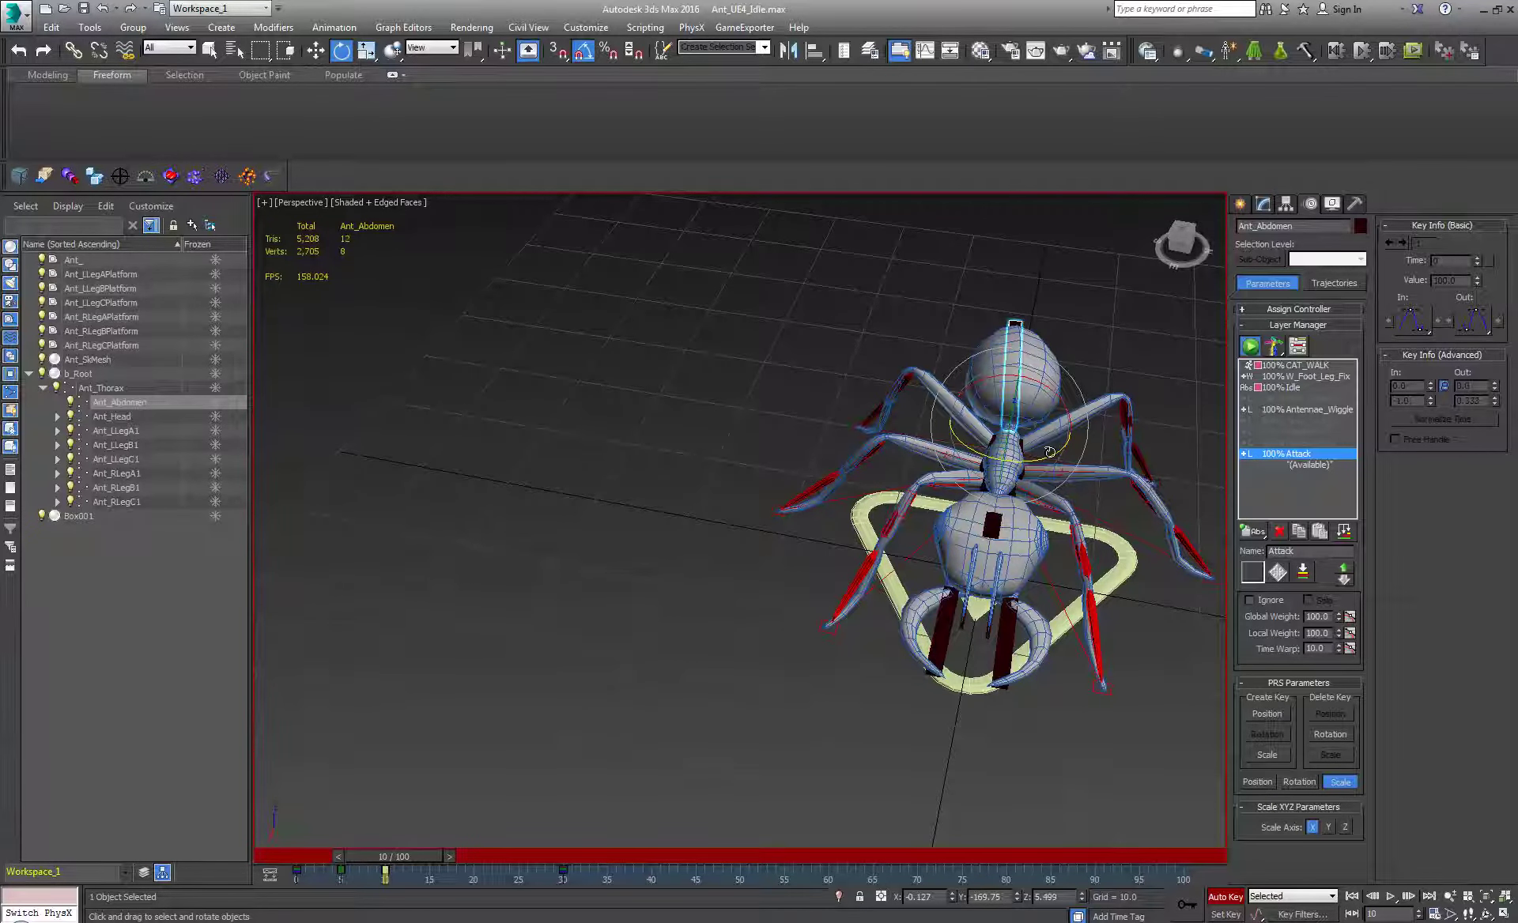
{"action": "left_click_drag", "start_coordinate": [1049, 454], "coordinate": [1044, 459]}
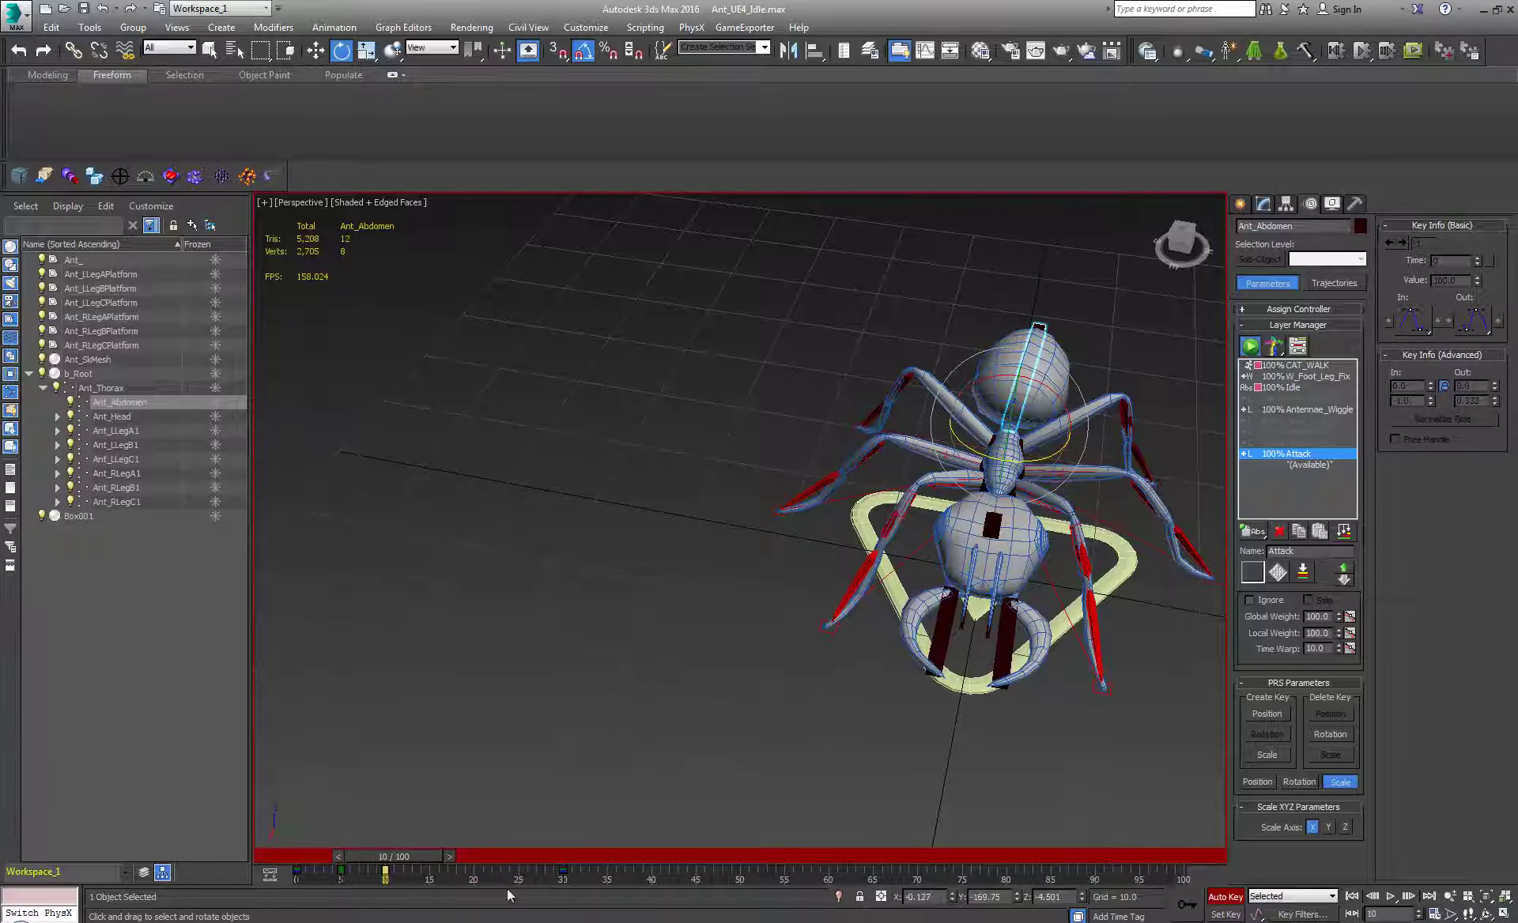
- Copy the abdomen's swing keys to frames 15, 20 and 25, and play back the animation
{"action": "mouse_move", "coordinate": [406, 876]}
{"action": "left_mouse_down"}
{"action": "mouse_move", "coordinate": [336, 882]}
{"action": "mouse_move", "coordinate": [432, 871]}
{"action": "left_mouse_up"}
{"action": "left_click_drag", "start_coordinate": [562, 871], "coordinate": [375, 859], "text": "shift"}
{"action": "middle_click_drag", "start_coordinate": [675, 630], "coordinate": [700, 486], "text": "alt"}
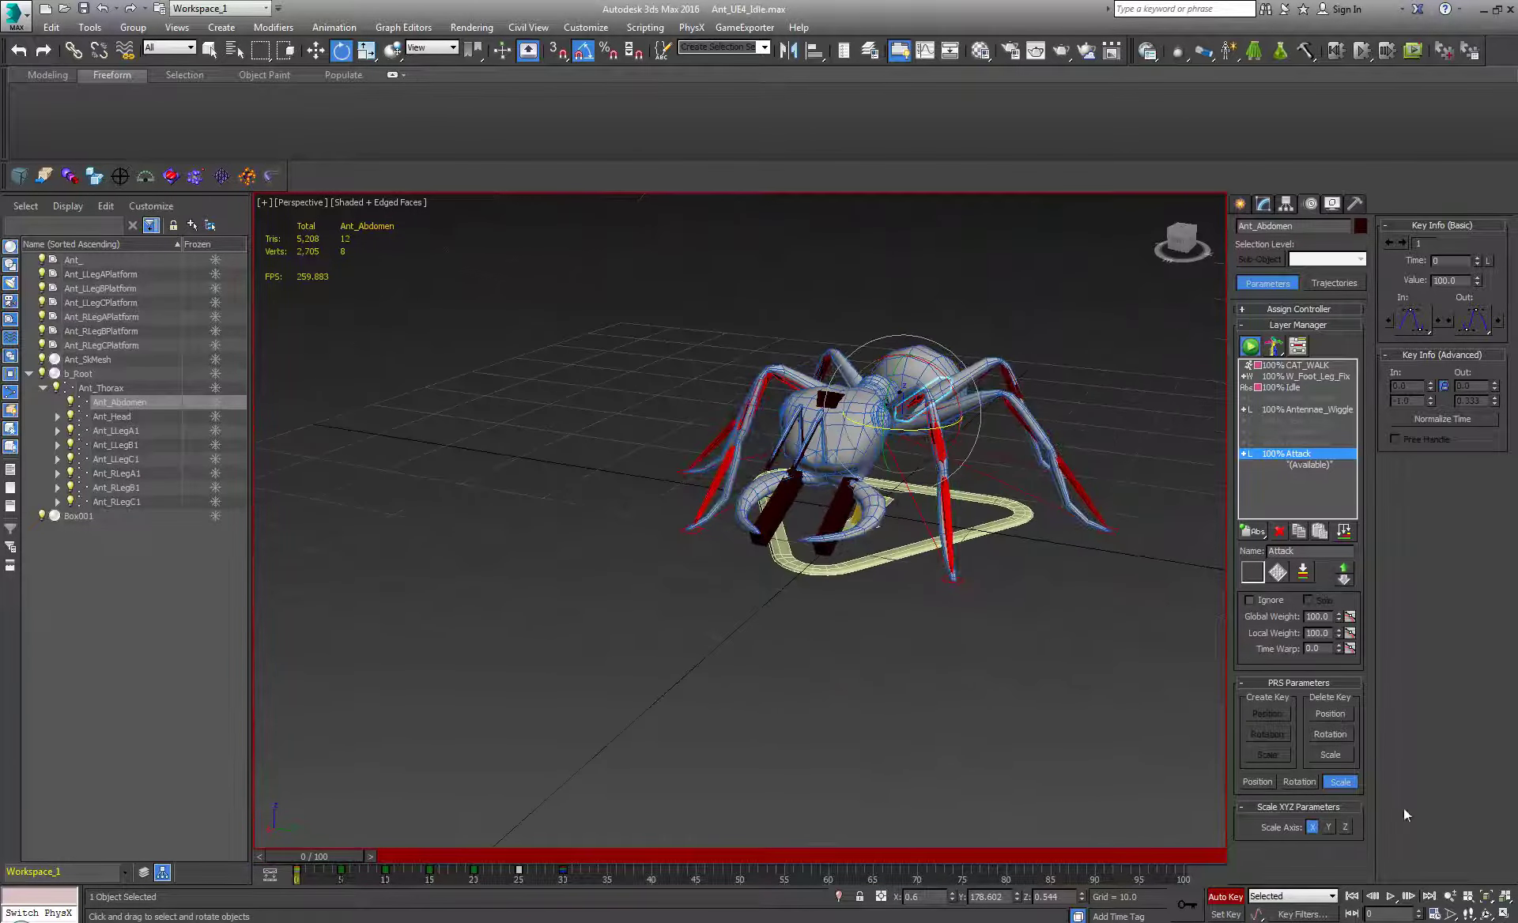
{"action": "left_click", "coordinate": [1388, 897]}
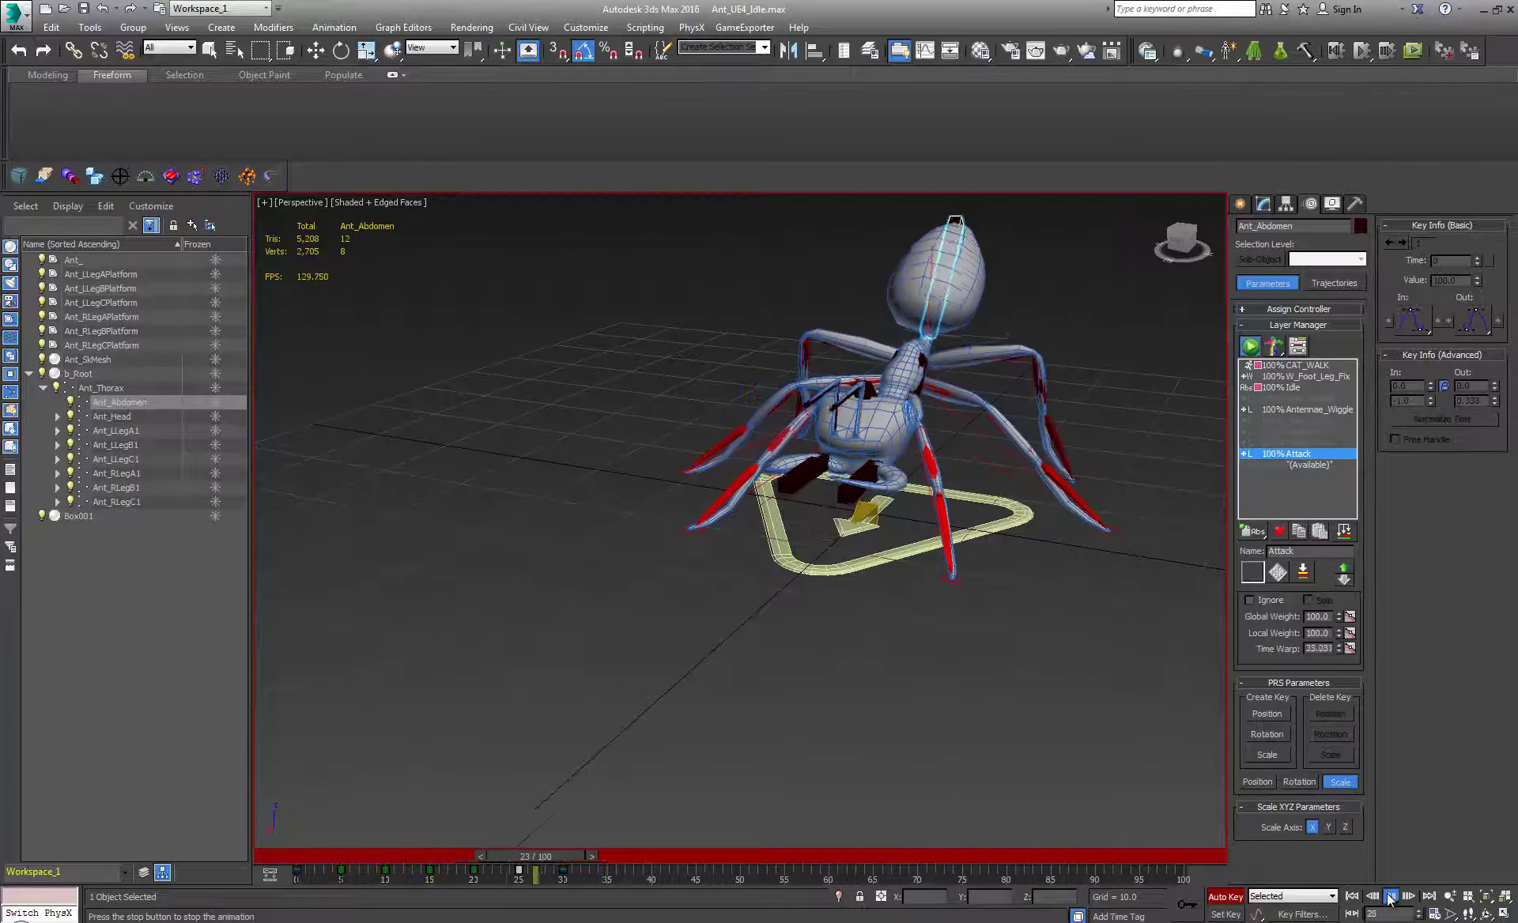
{"action": "left_click", "coordinate": [1389, 896]}
- Move the abdomen's end key from frame 30 to frame 60
{"action": "key", "text": "e"}
{"action": "left_click_drag", "start_coordinate": [757, 860], "coordinate": [574, 884]}
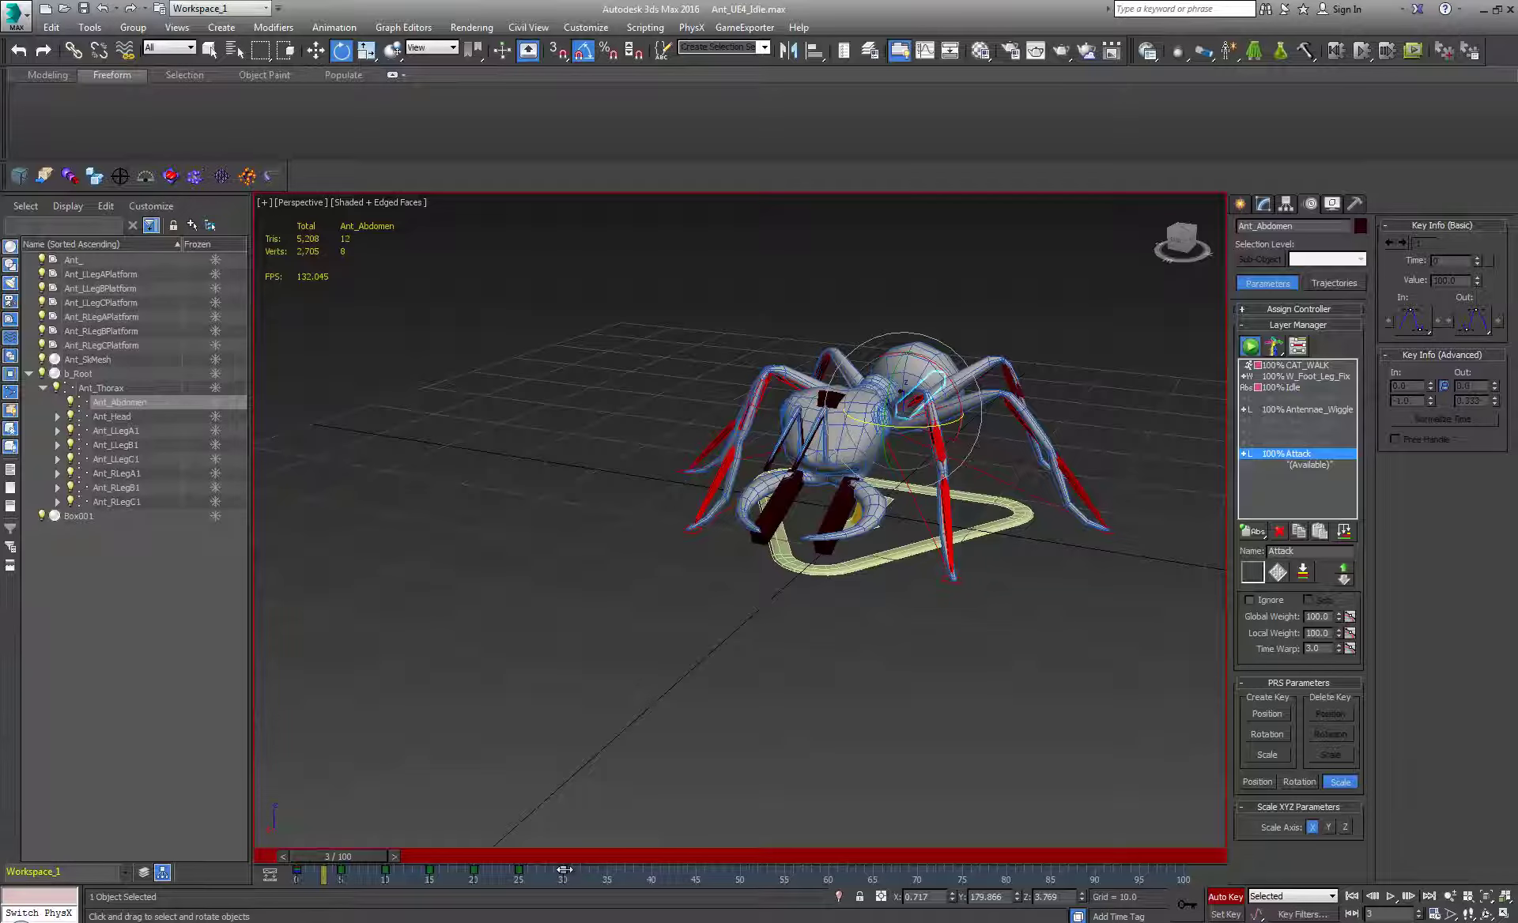
{"action": "left_click_drag", "start_coordinate": [563, 870], "coordinate": [828, 871]}
{"action": "left_click_drag", "start_coordinate": [358, 855], "coordinate": [367, 857]}
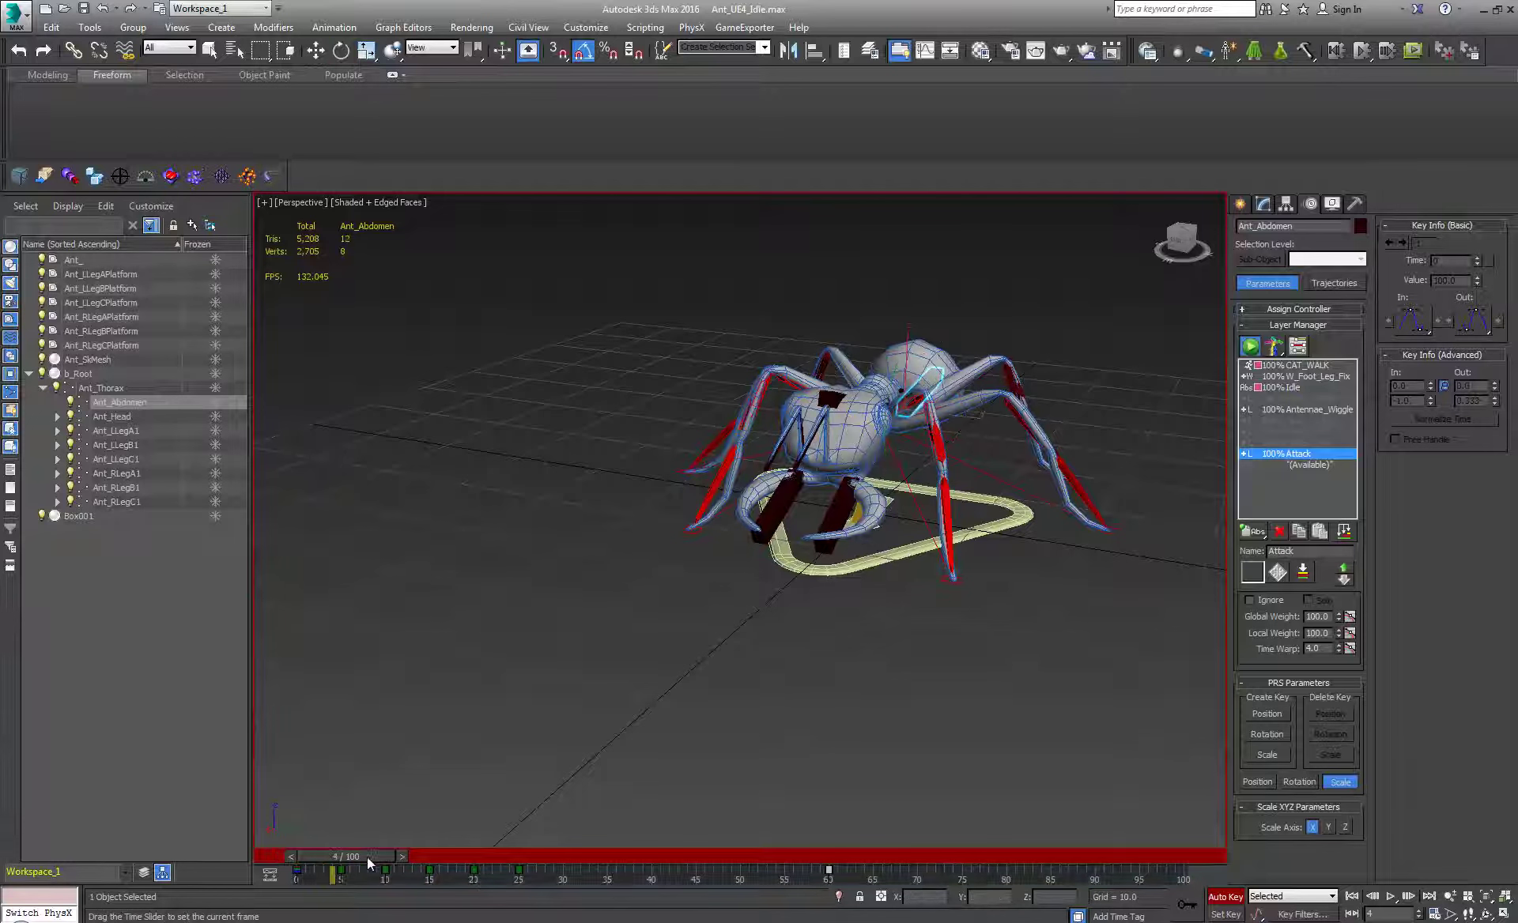
- Check the abdomen's swing from above and copy one of its swing keys to frame 30
{"action": "middle_click_drag", "start_coordinate": [878, 387], "coordinate": [917, 545], "text": "alt"}
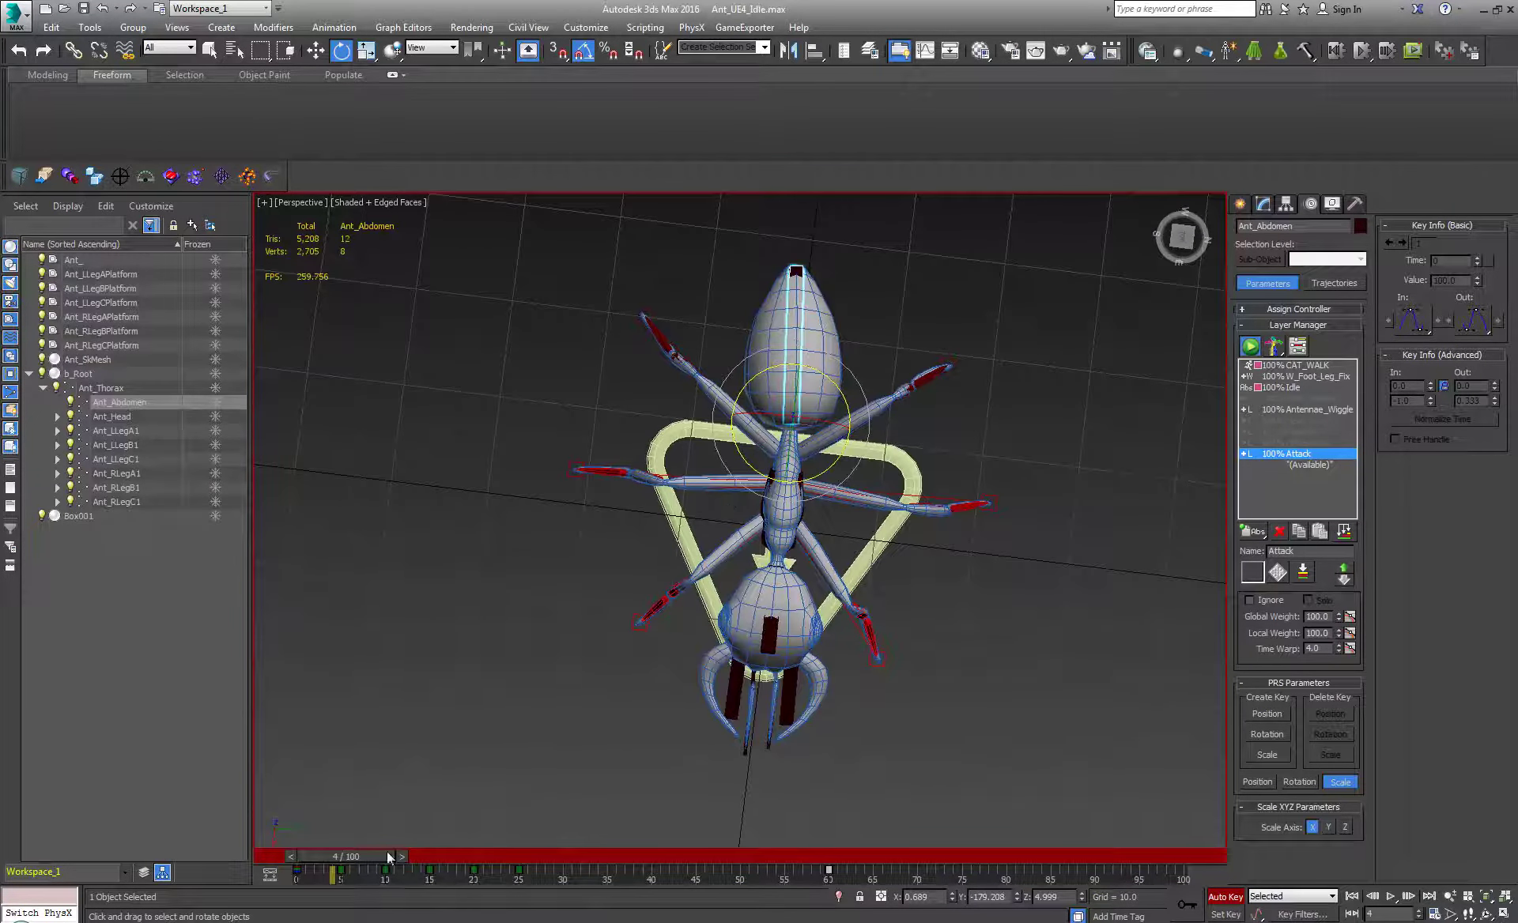
{"action": "left_click_drag", "start_coordinate": [389, 852], "coordinate": [558, 860]}
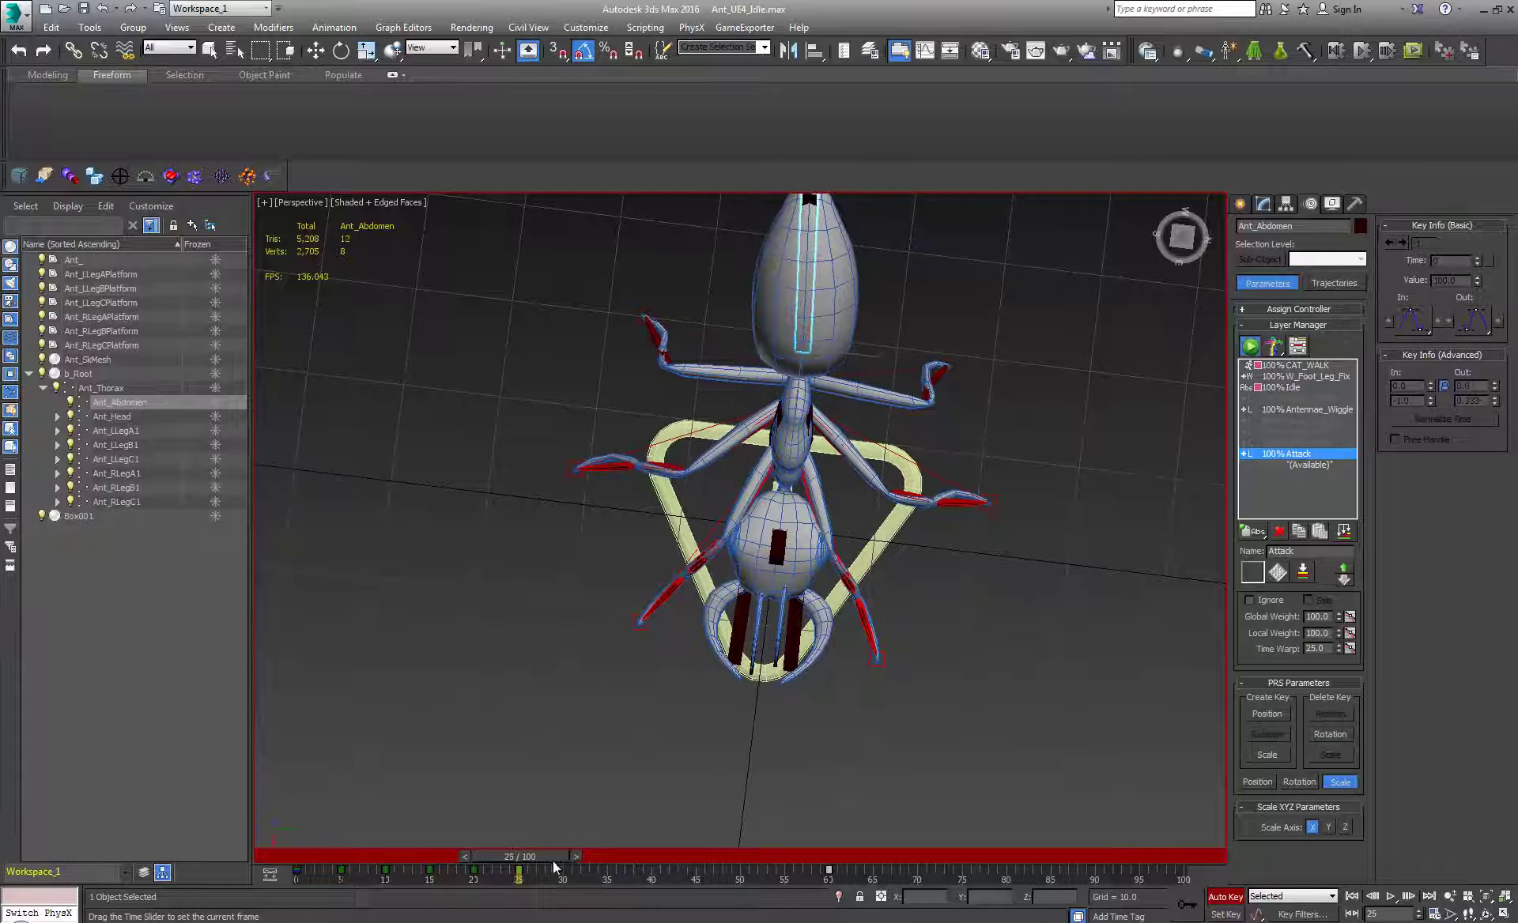
{"action": "key", "text": "e"}
{"action": "left_click_drag", "start_coordinate": [444, 868], "coordinate": [563, 871]}
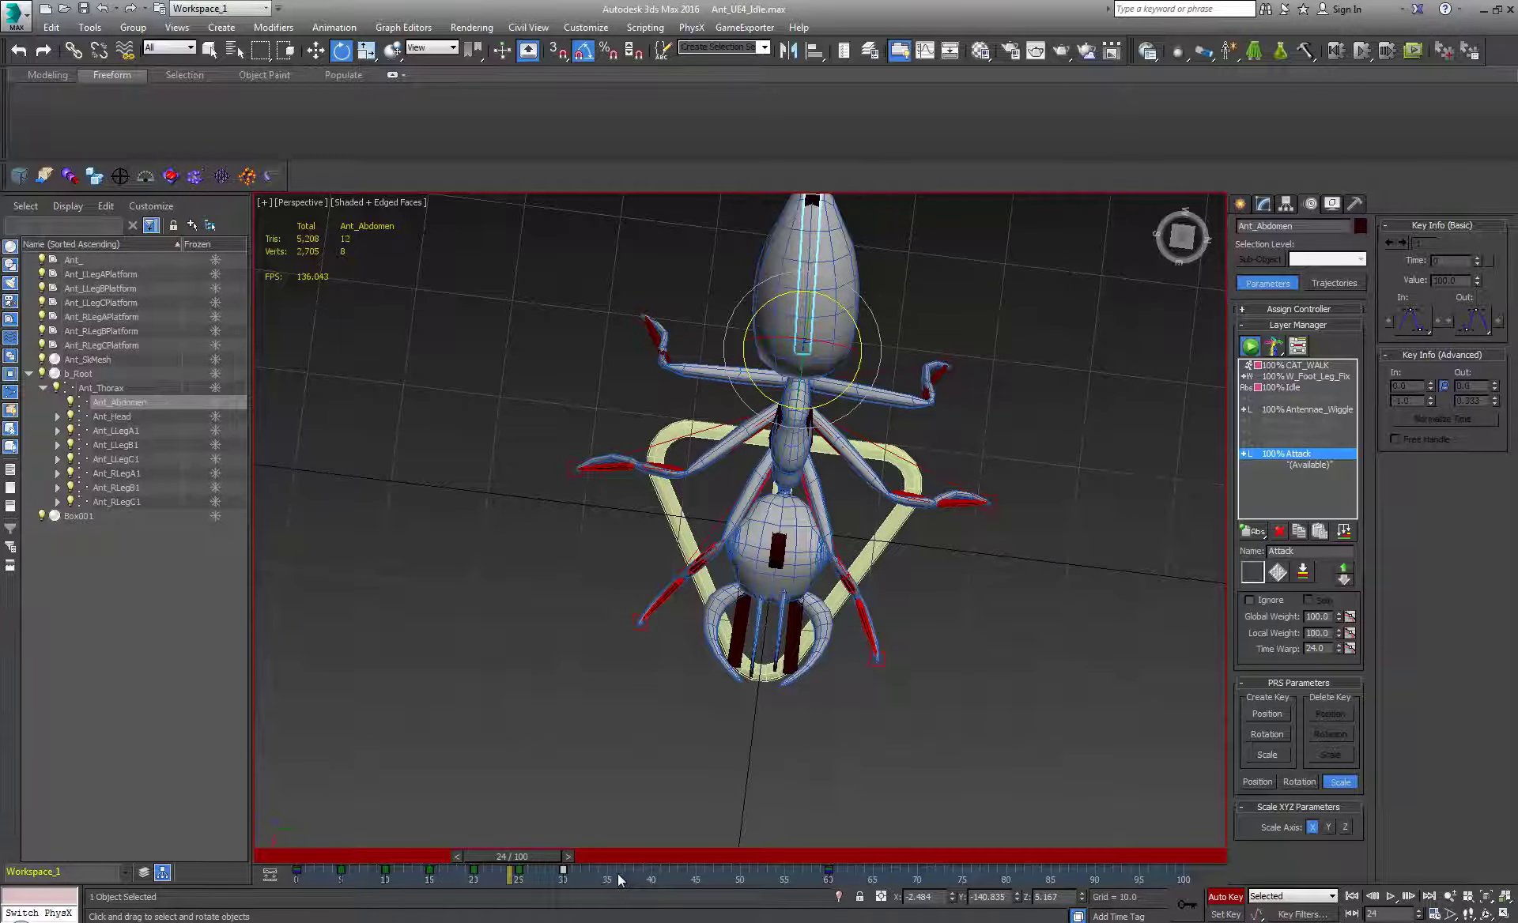
- Copy the abdomen's keys at frames 5 to 25 onto frames 35 to 55, and review the motion up to frame 60
{"action": "left_click_drag", "start_coordinate": [324, 873], "coordinate": [506, 879]}
{"action": "left_click_drag", "start_coordinate": [345, 871], "coordinate": [605, 878], "text": "shift"}
{"action": "key", "text": "ctrl+z"}
{"action": "left_click_drag", "start_coordinate": [342, 882], "coordinate": [537, 876]}
{"action": "left_click_drag", "start_coordinate": [342, 870], "coordinate": [607, 870], "text": "shift"}
{"action": "left_click_drag", "start_coordinate": [514, 852], "coordinate": [829, 904]}
{"action": "key", "text": "e"}
{"action": "middle_click_drag", "start_coordinate": [864, 711], "coordinate": [833, 665], "text": "alt"}
- Open the Dope Sheet for the abdomen and select all of its keys
{"action": "right_click", "coordinate": [833, 666]}
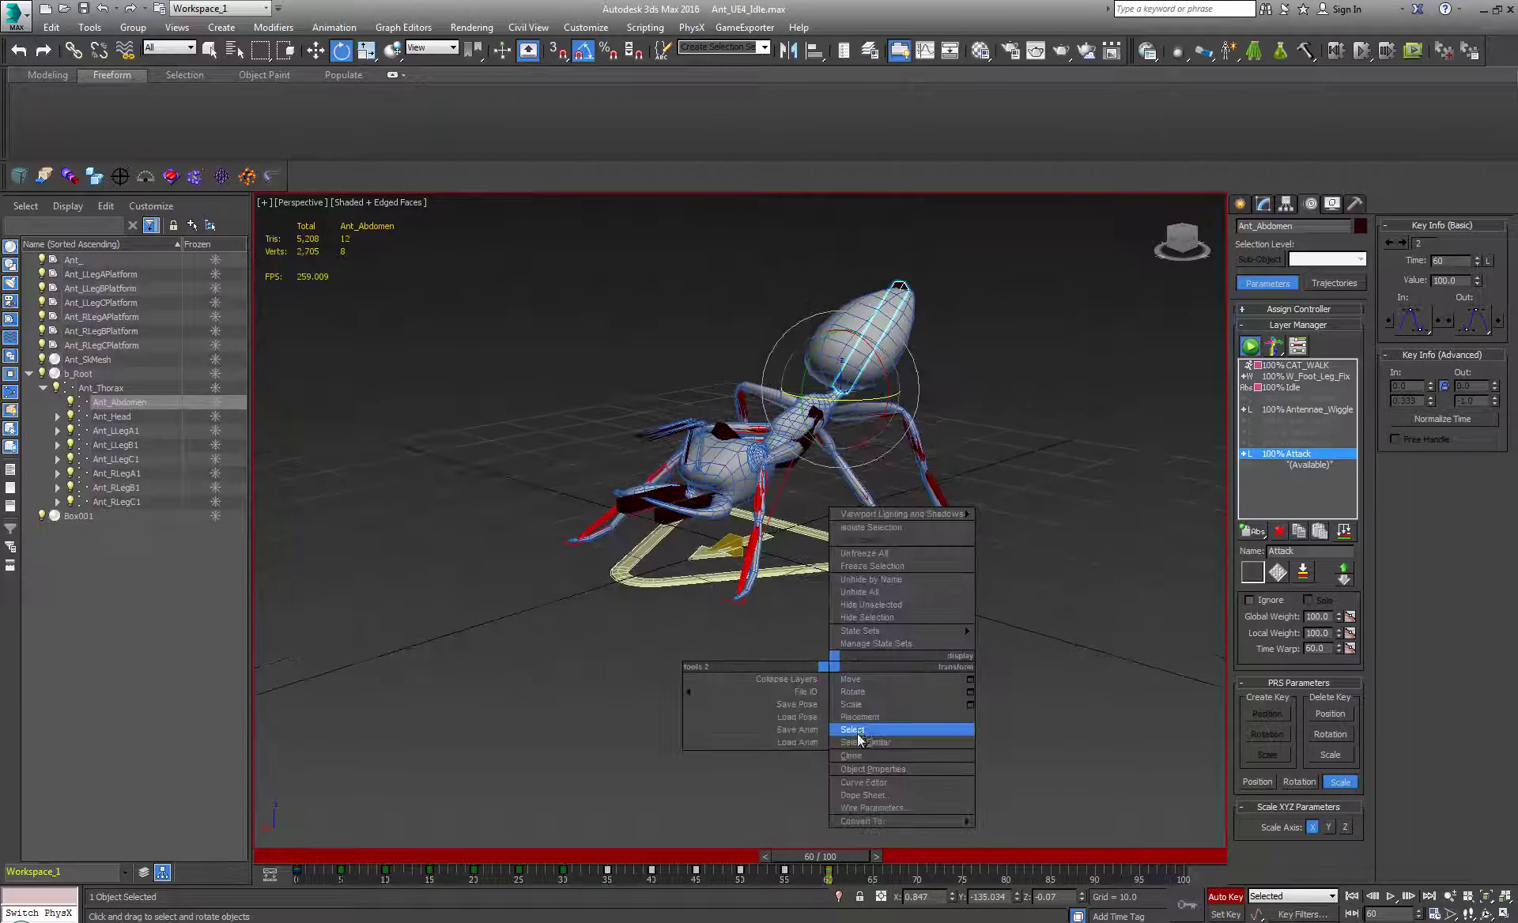
{"action": "left_click", "coordinate": [859, 796]}
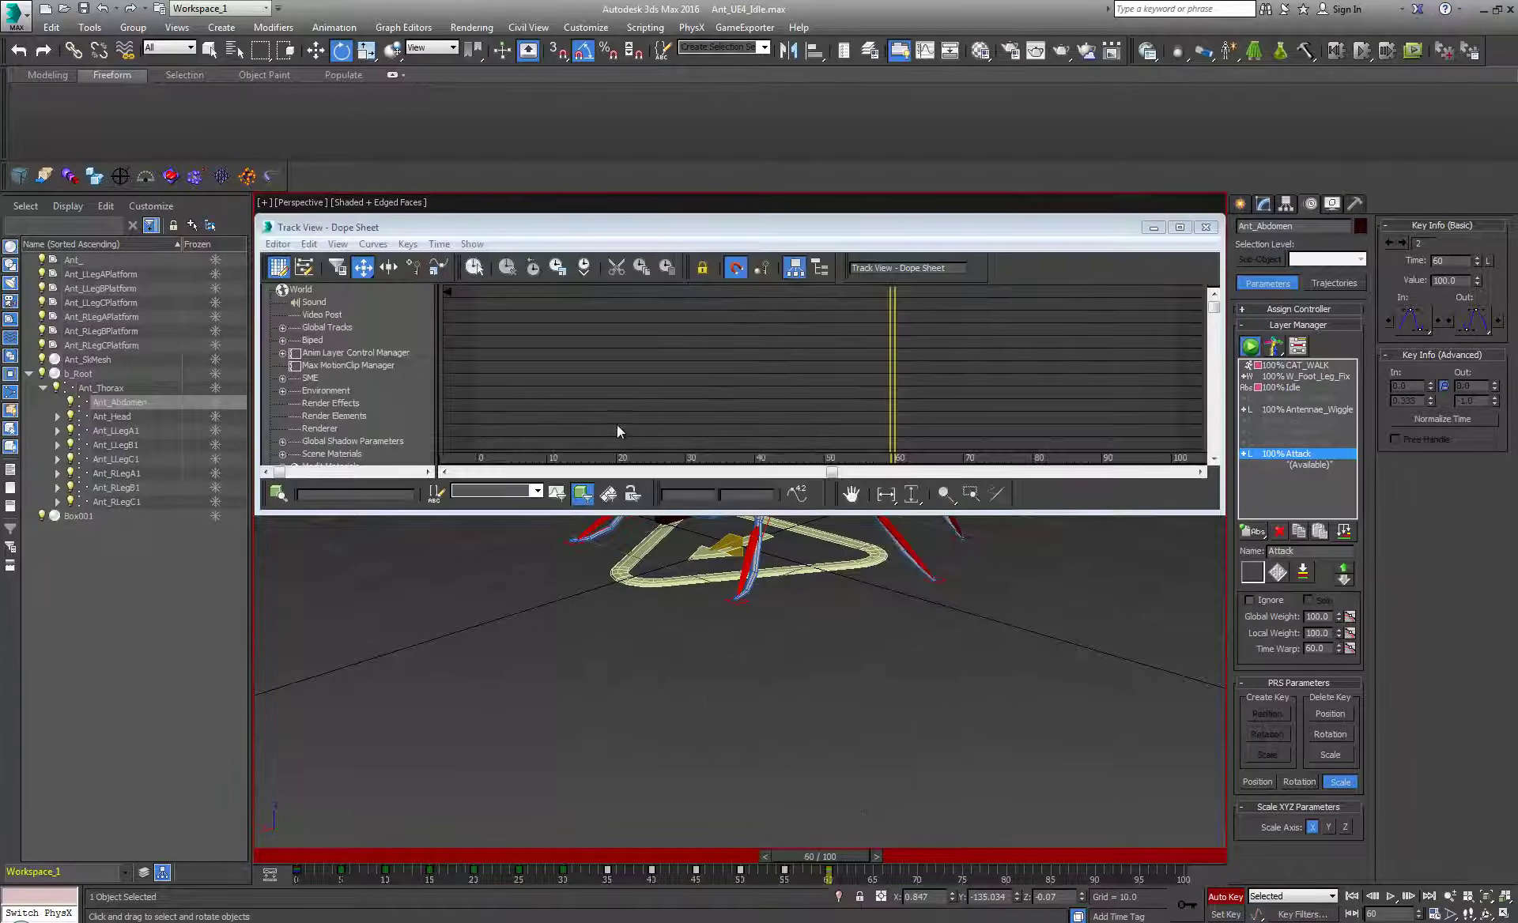
{"action": "middle_click_drag", "start_coordinate": [609, 357], "coordinate": [684, 363]}
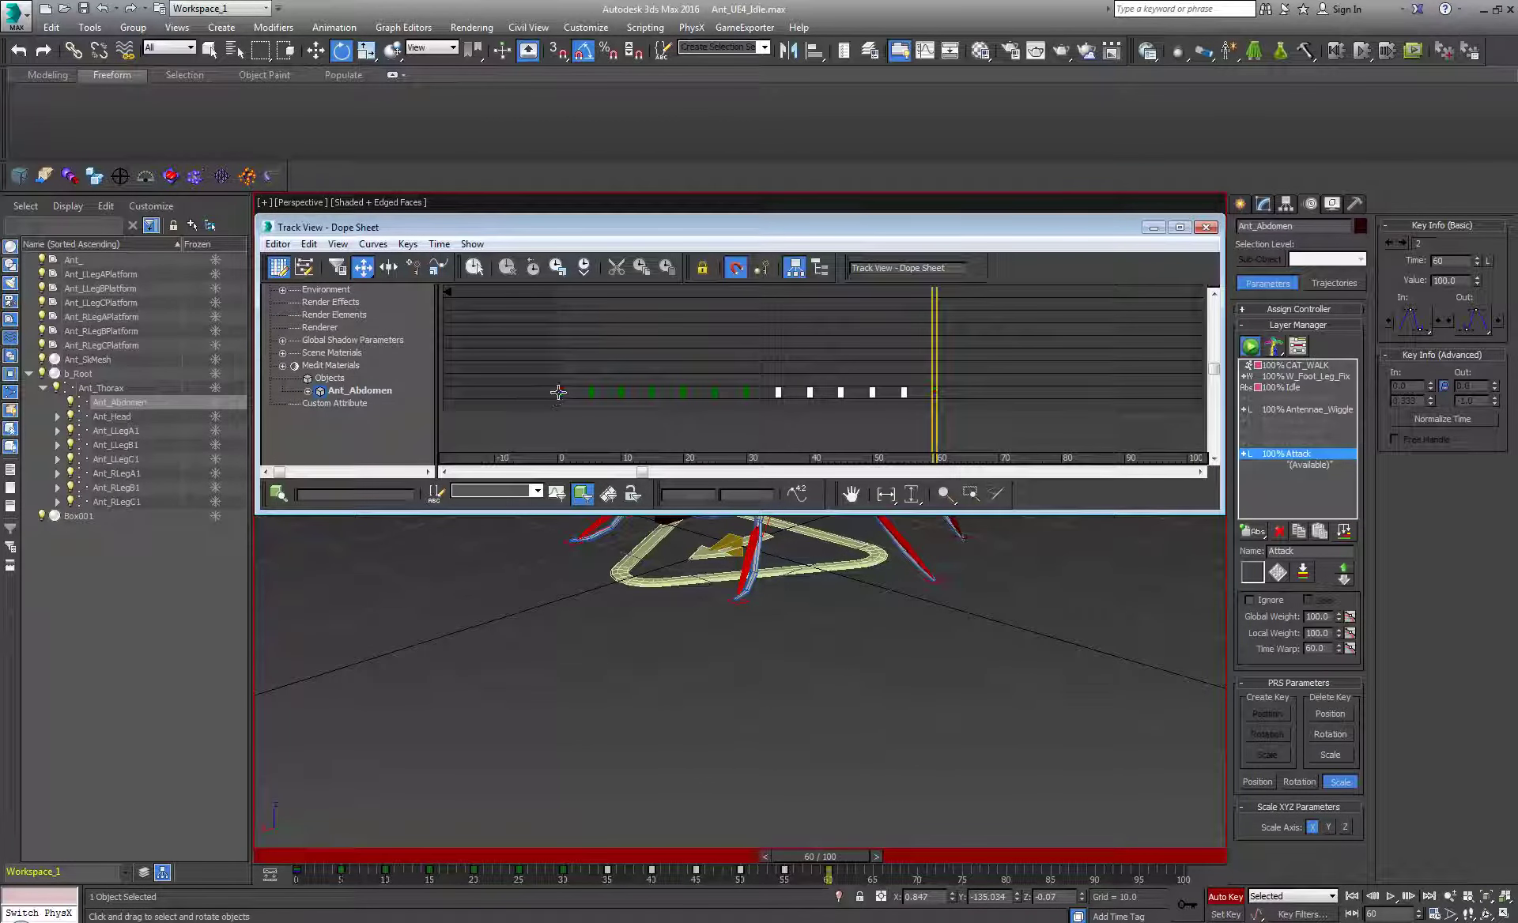
{"action": "left_click", "coordinate": [558, 392]}
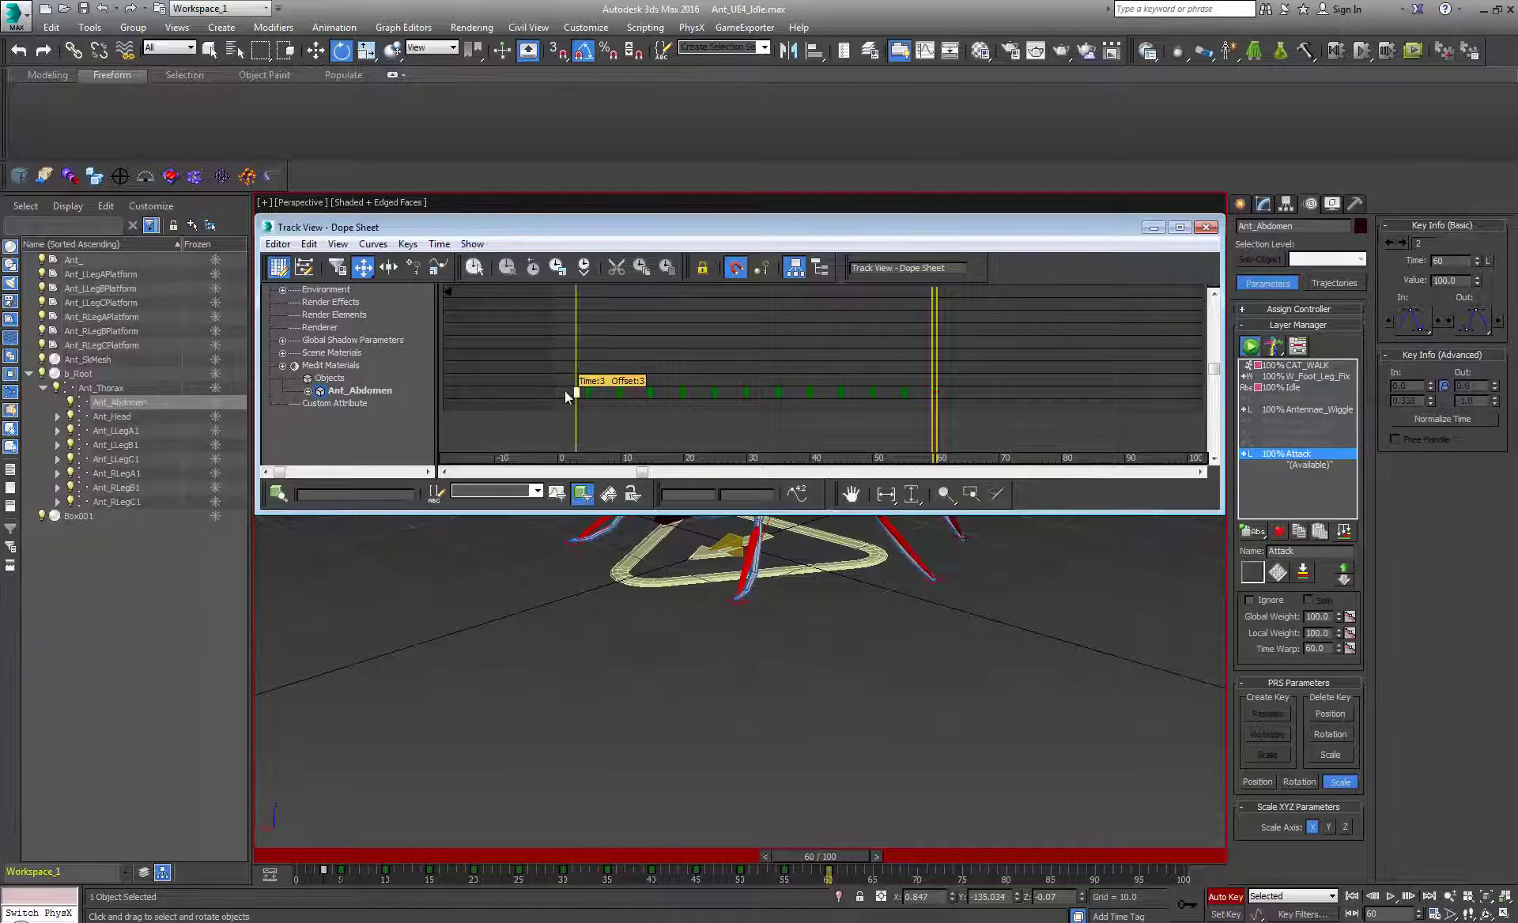
{"action": "left_click_drag", "start_coordinate": [555, 379], "coordinate": [982, 408]}
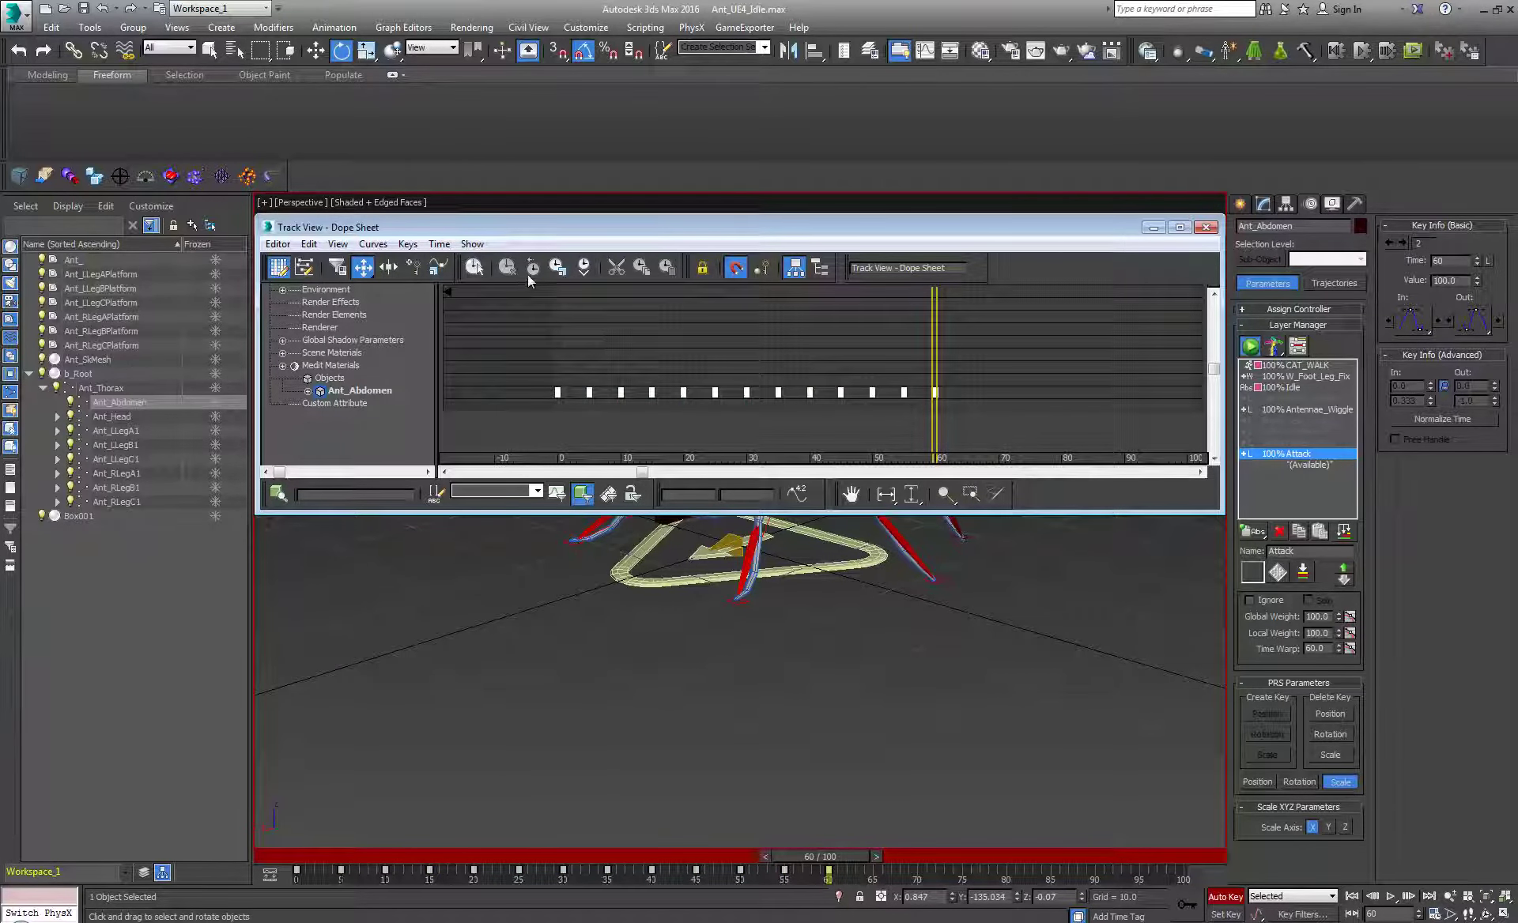
- Scale the abdomen's time range of frames 0 to 60 down to end at frame 30, and close the Dope Sheet
{"action": "left_click", "coordinate": [473, 269]}
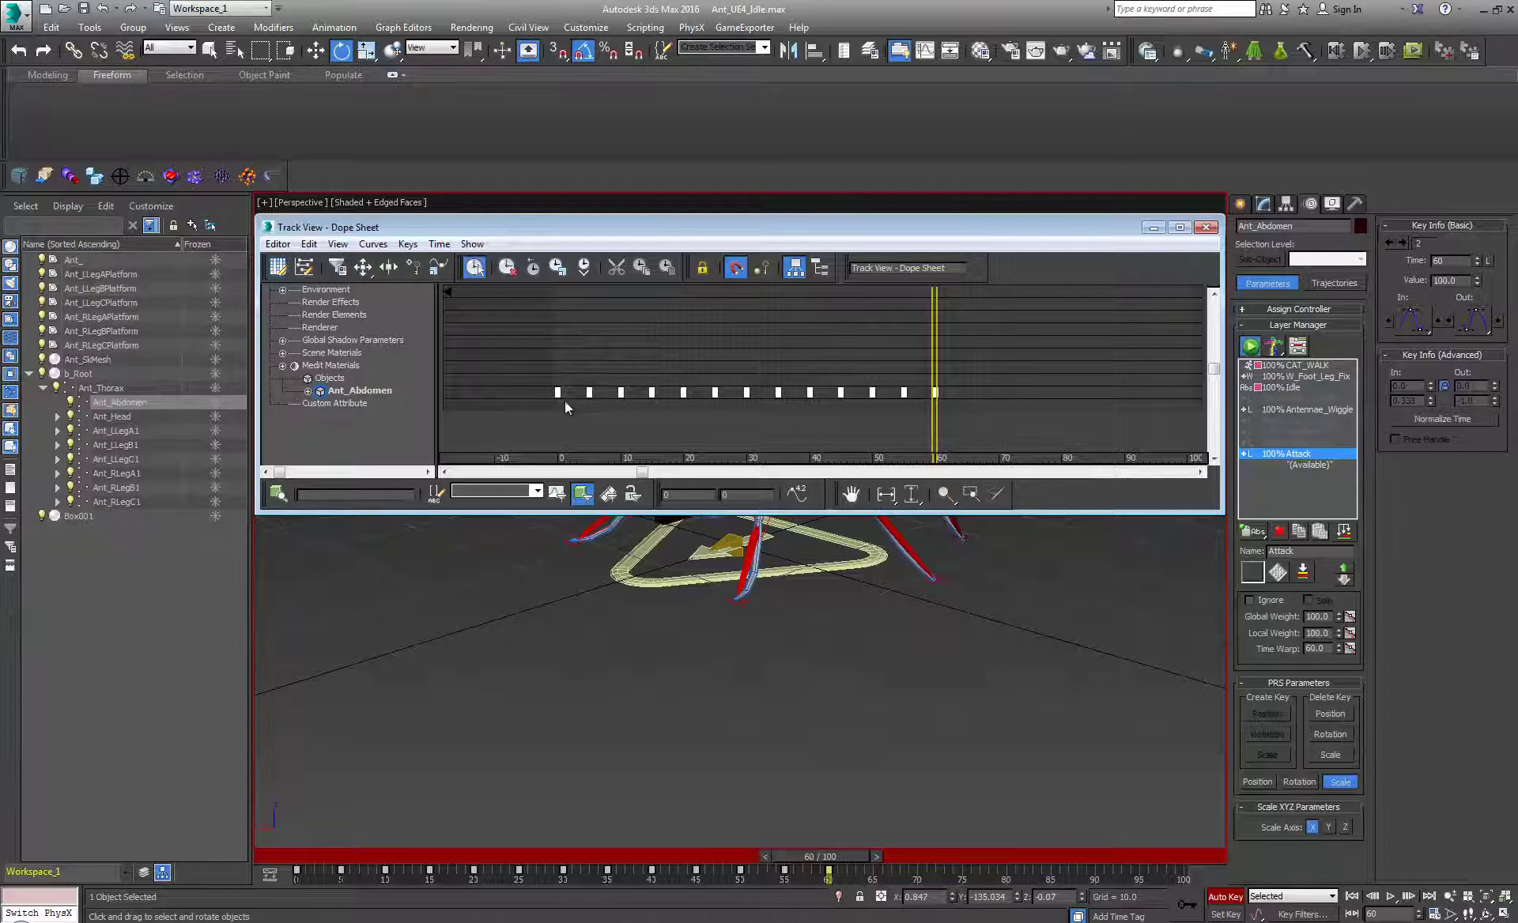
{"action": "left_click_drag", "start_coordinate": [557, 393], "coordinate": [933, 391]}
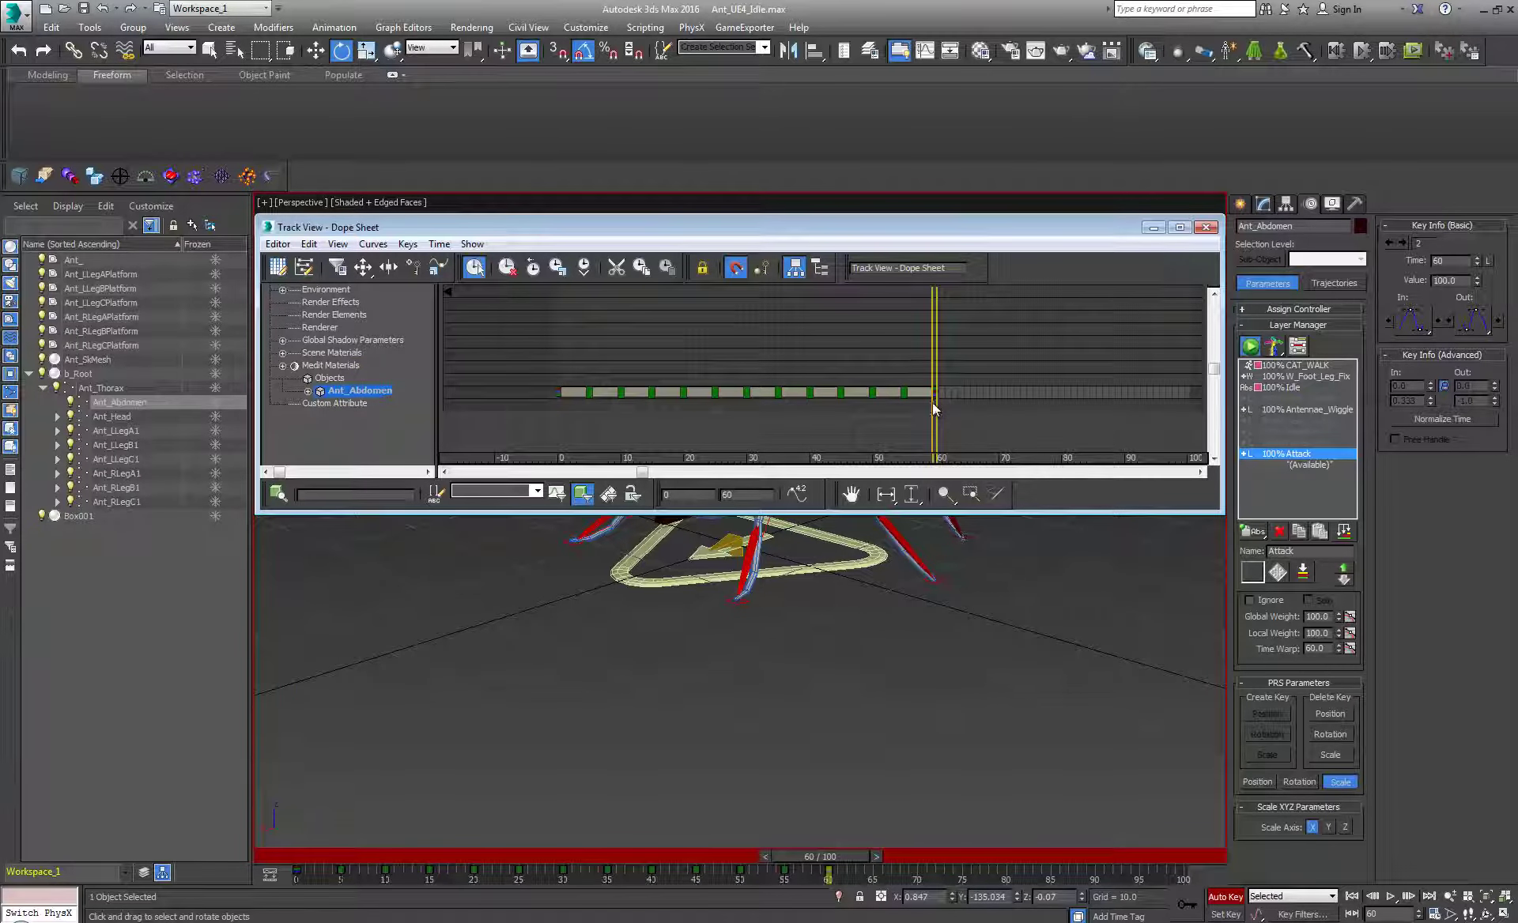
{"action": "left_click", "coordinate": [557, 268]}
{"action": "left_click_drag", "start_coordinate": [931, 392], "coordinate": [744, 406]}
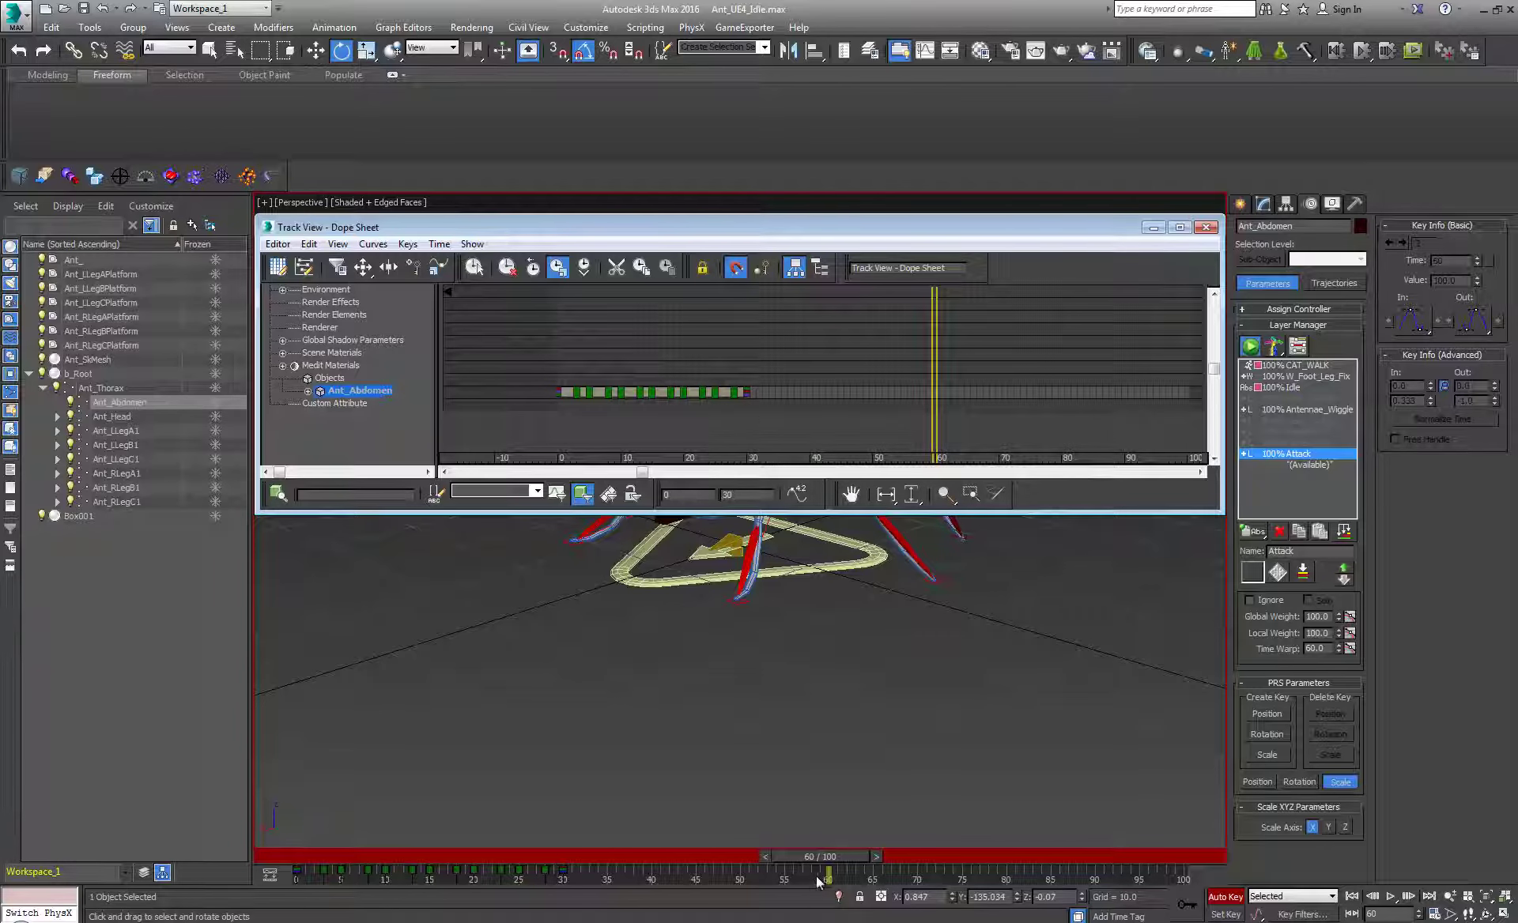
{"action": "left_click_drag", "start_coordinate": [824, 871], "coordinate": [296, 914]}
{"action": "left_click", "coordinate": [1204, 229]}
- Review the faster abdomen wiggle between frames 0 and 30 from a closer view
{"action": "middle_click_drag", "start_coordinate": [595, 571], "coordinate": [650, 634], "text": "alt"}
{"action": "scroll", "coordinate": [749, 562], "scroll_direction": "up", "scroll_amount": 3}
{"action": "middle_click_drag", "start_coordinate": [748, 562], "coordinate": [718, 496]}
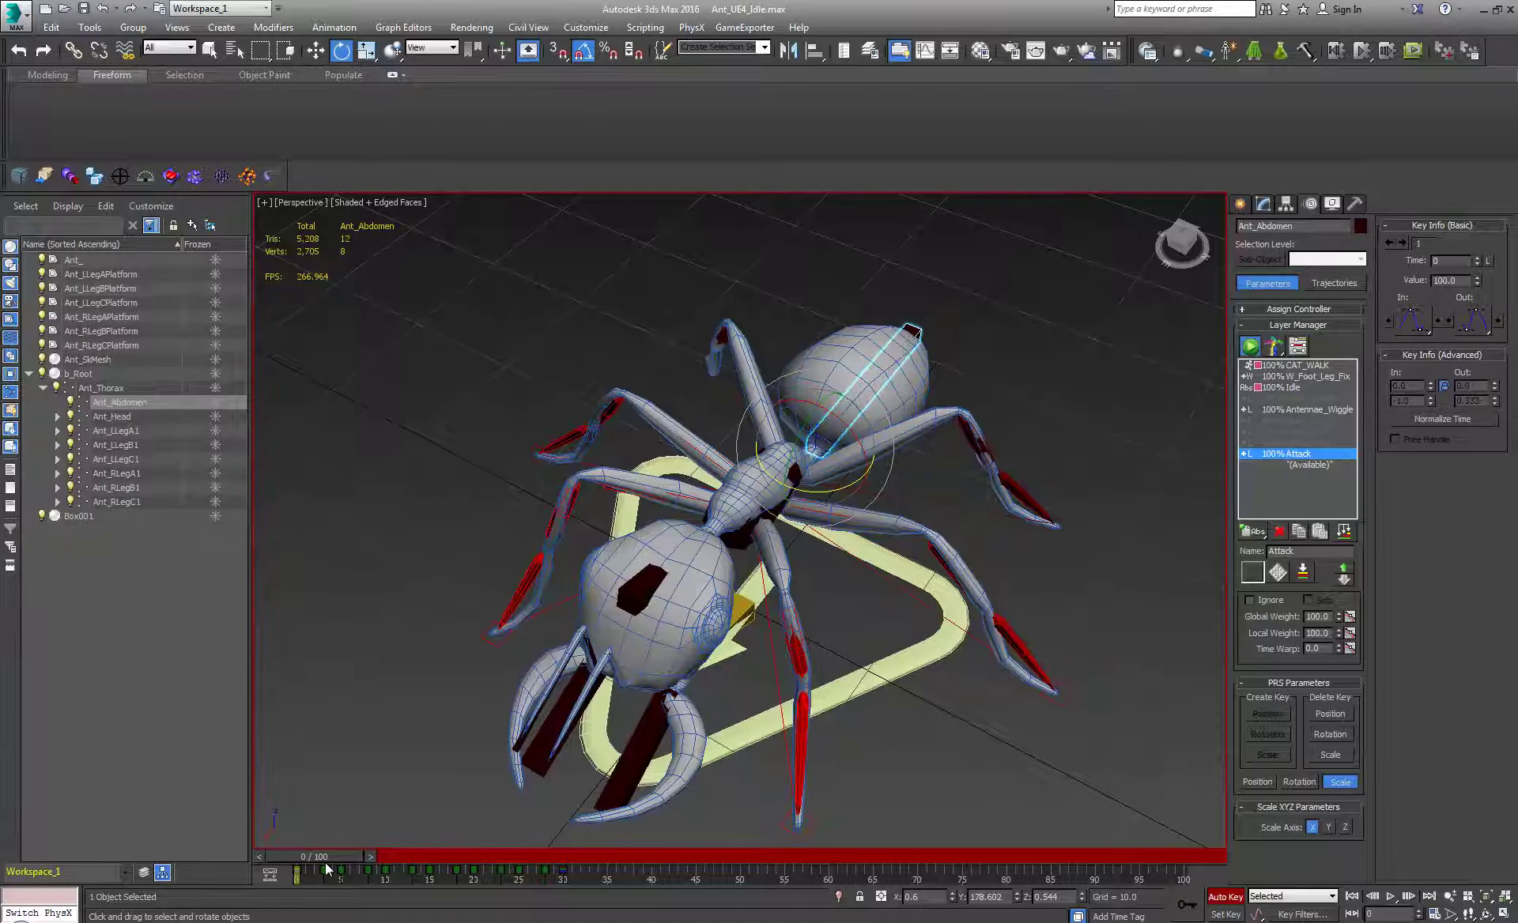
{"action": "left_click_drag", "start_coordinate": [328, 875], "coordinate": [646, 887]}
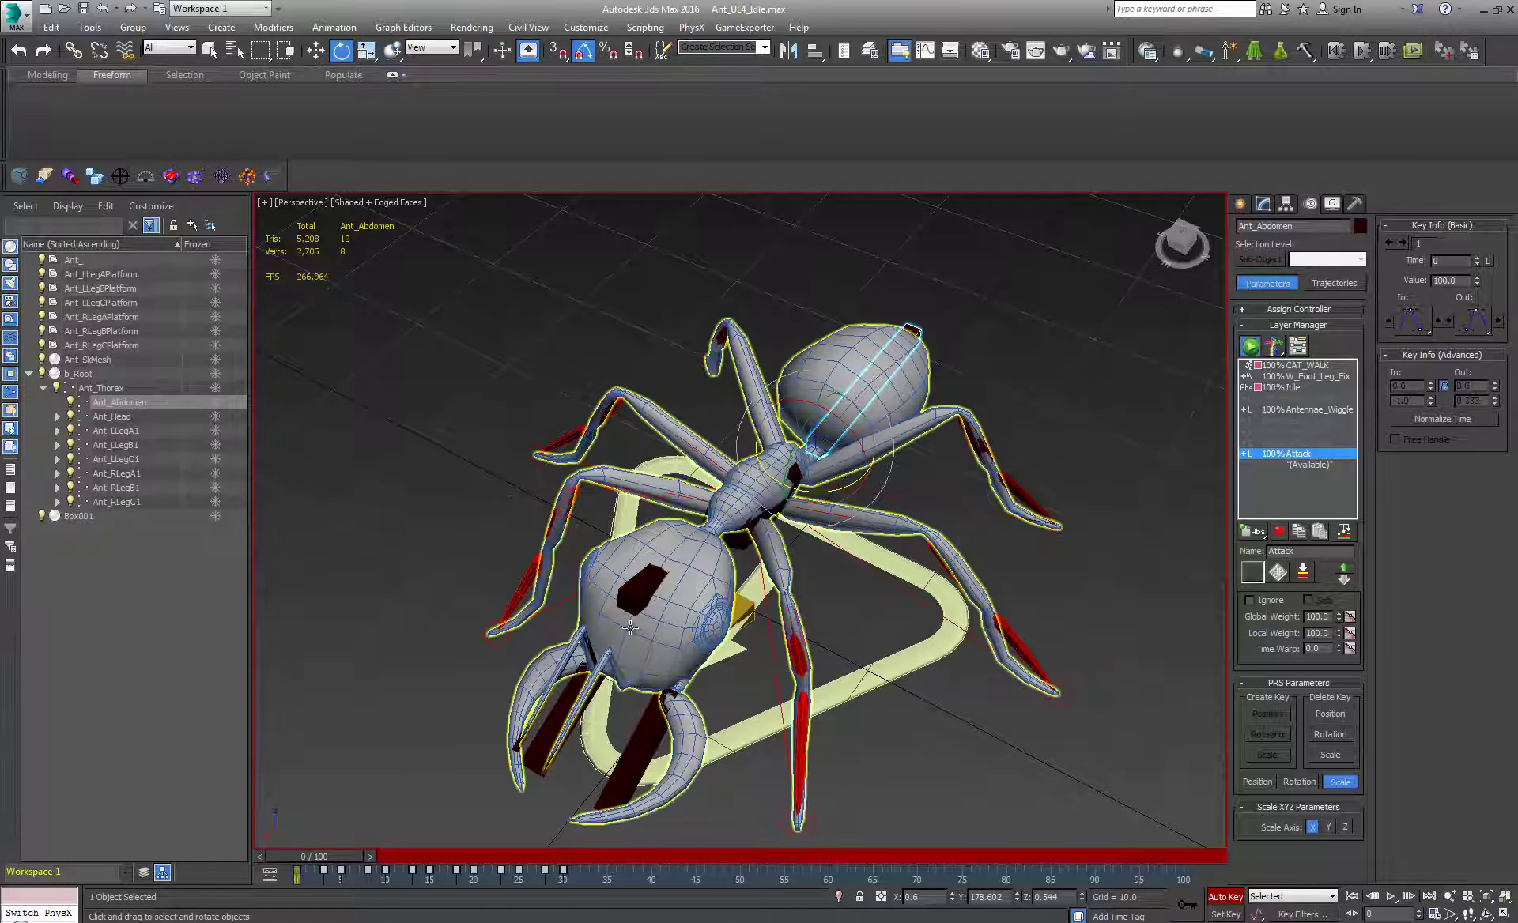
{"action": "middle_click_drag", "start_coordinate": [768, 536], "coordinate": [751, 448]}
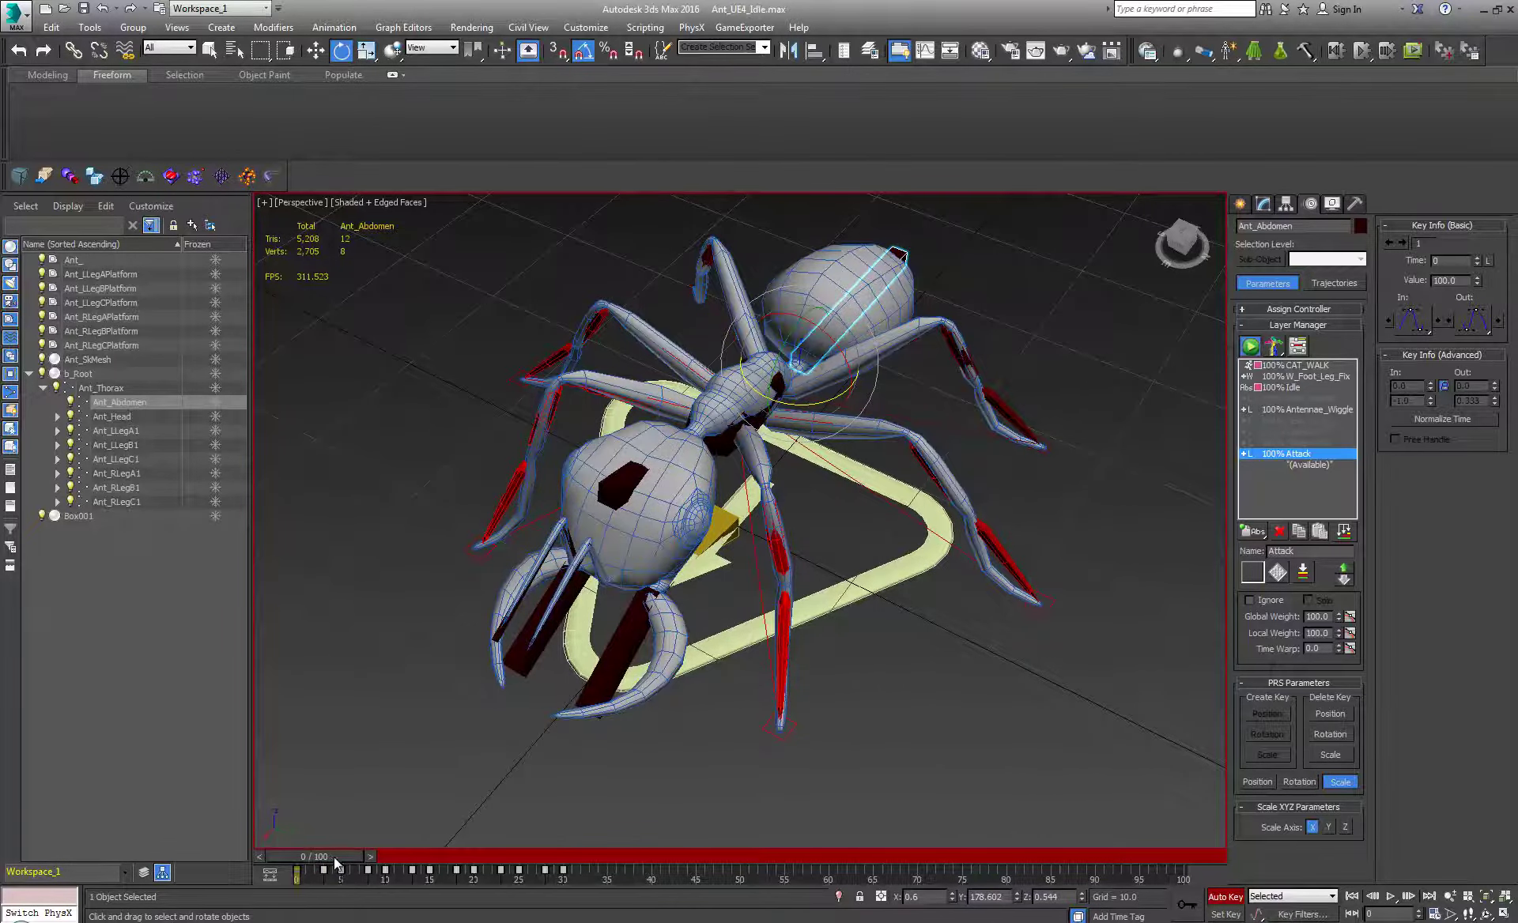
{"action": "left_click_drag", "start_coordinate": [334, 857], "coordinate": [585, 854]}
{"action": "key", "text": "e"}
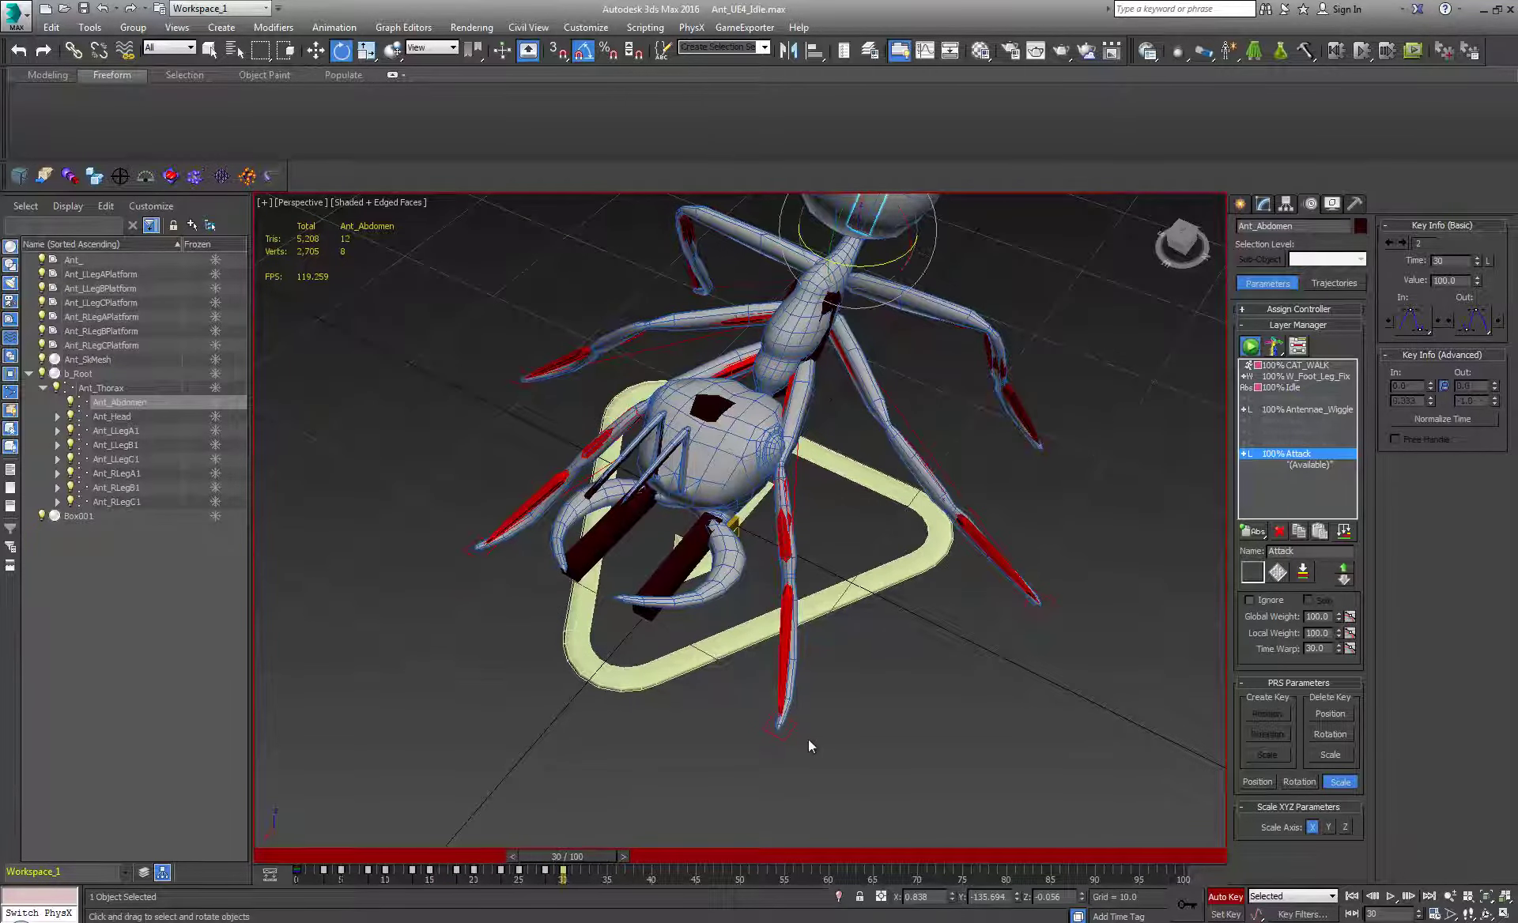
- Select the two front leg platforms and try raising them and pulling them back at frame 30
{"action": "left_click", "coordinate": [780, 736]}
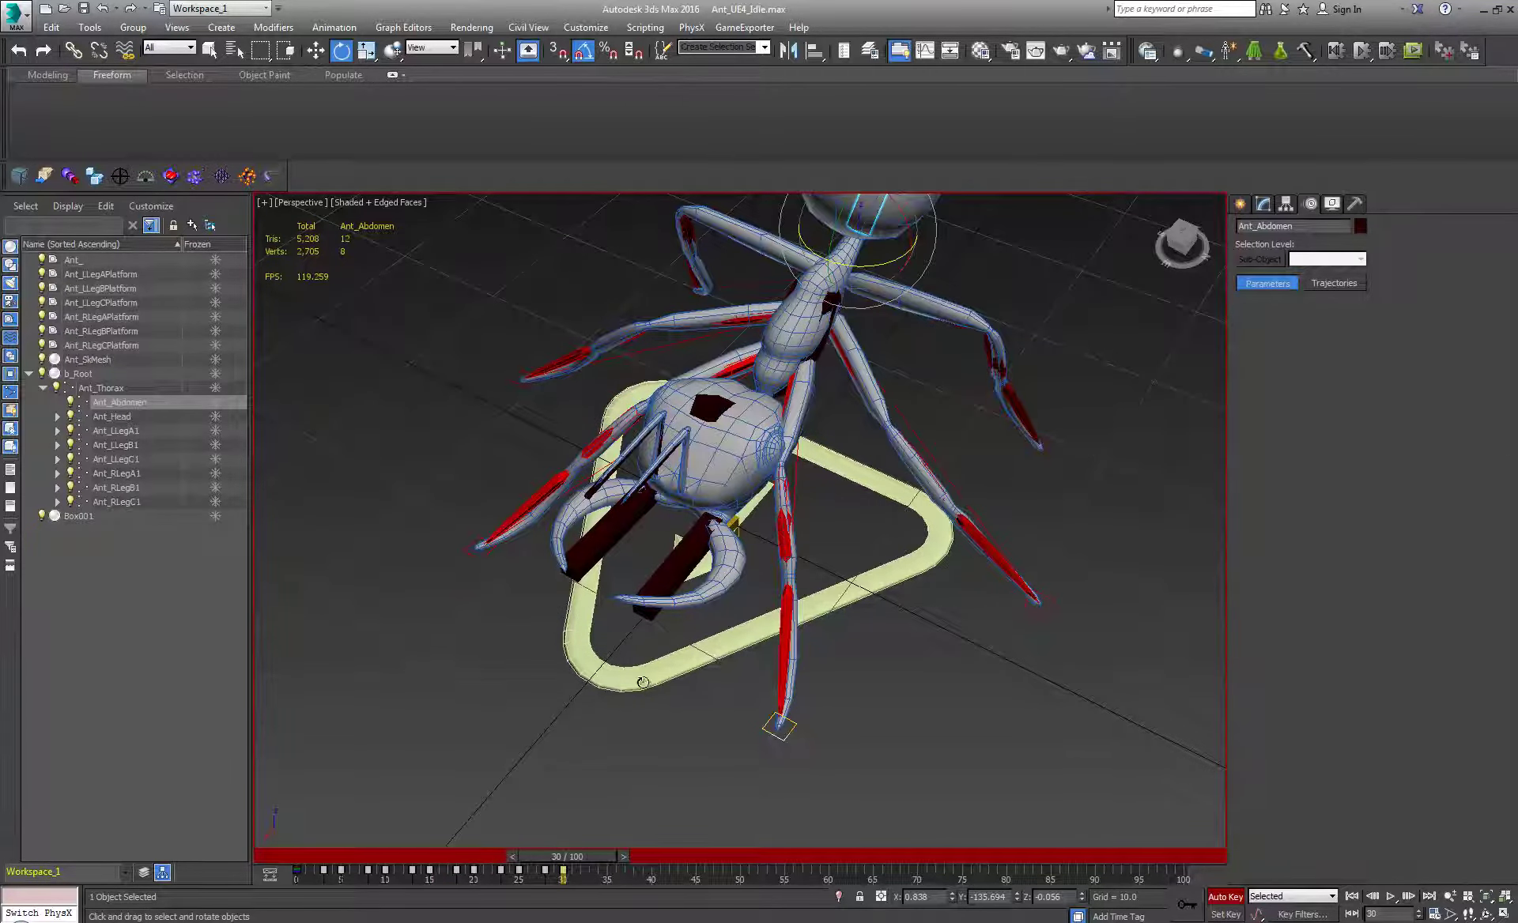
{"action": "left_click", "coordinate": [480, 558], "text": "ctrl"}
{"action": "middle_click_drag", "start_coordinate": [632, 706], "coordinate": [628, 673], "text": "alt"}
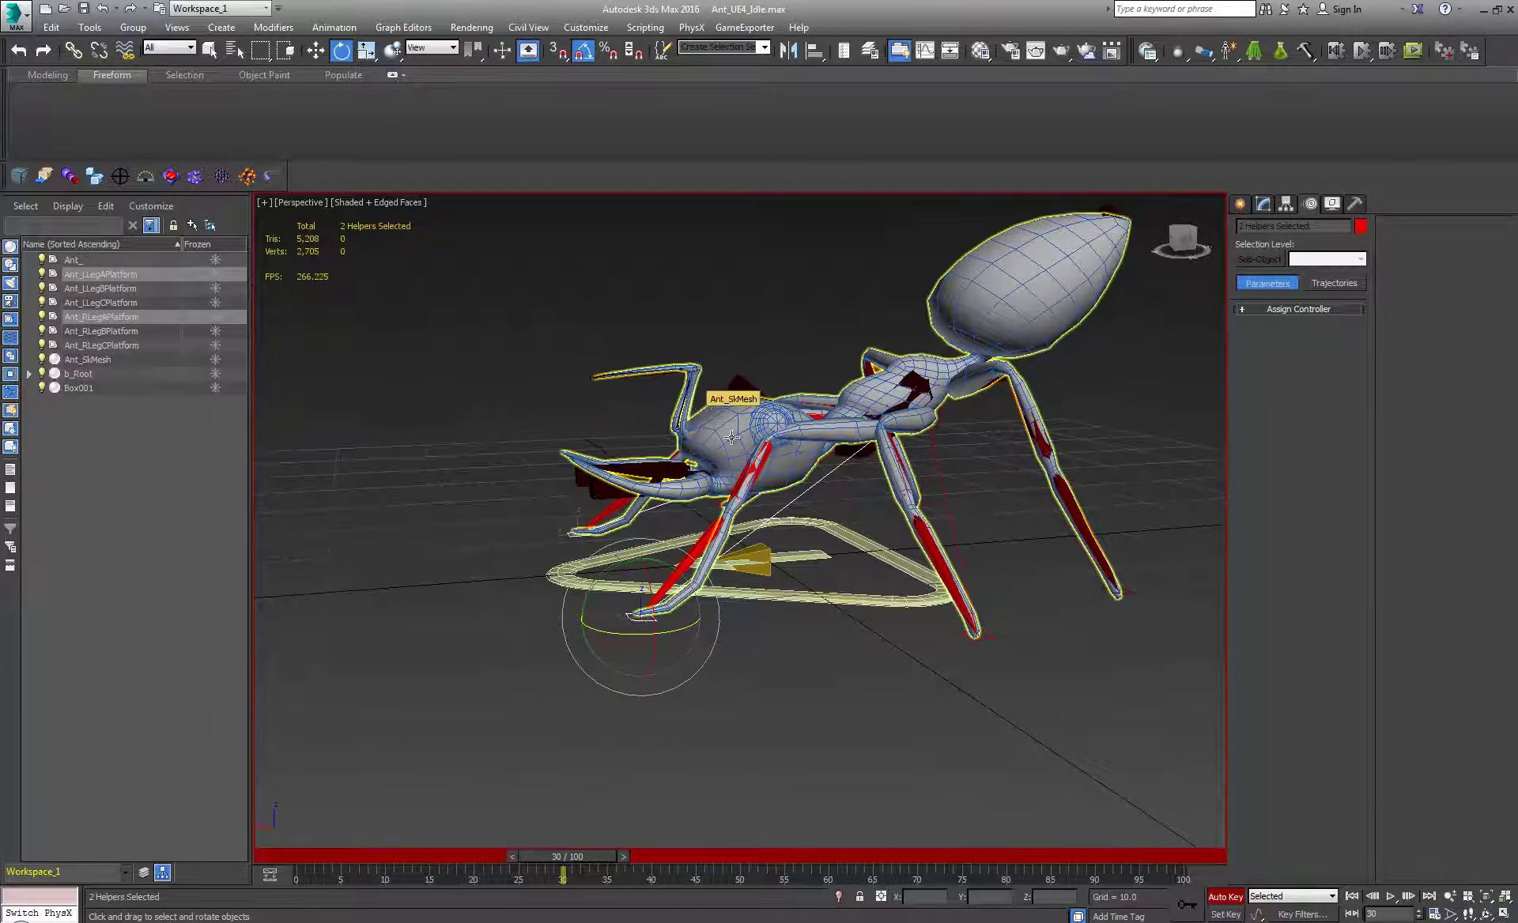
{"action": "key", "text": "w"}
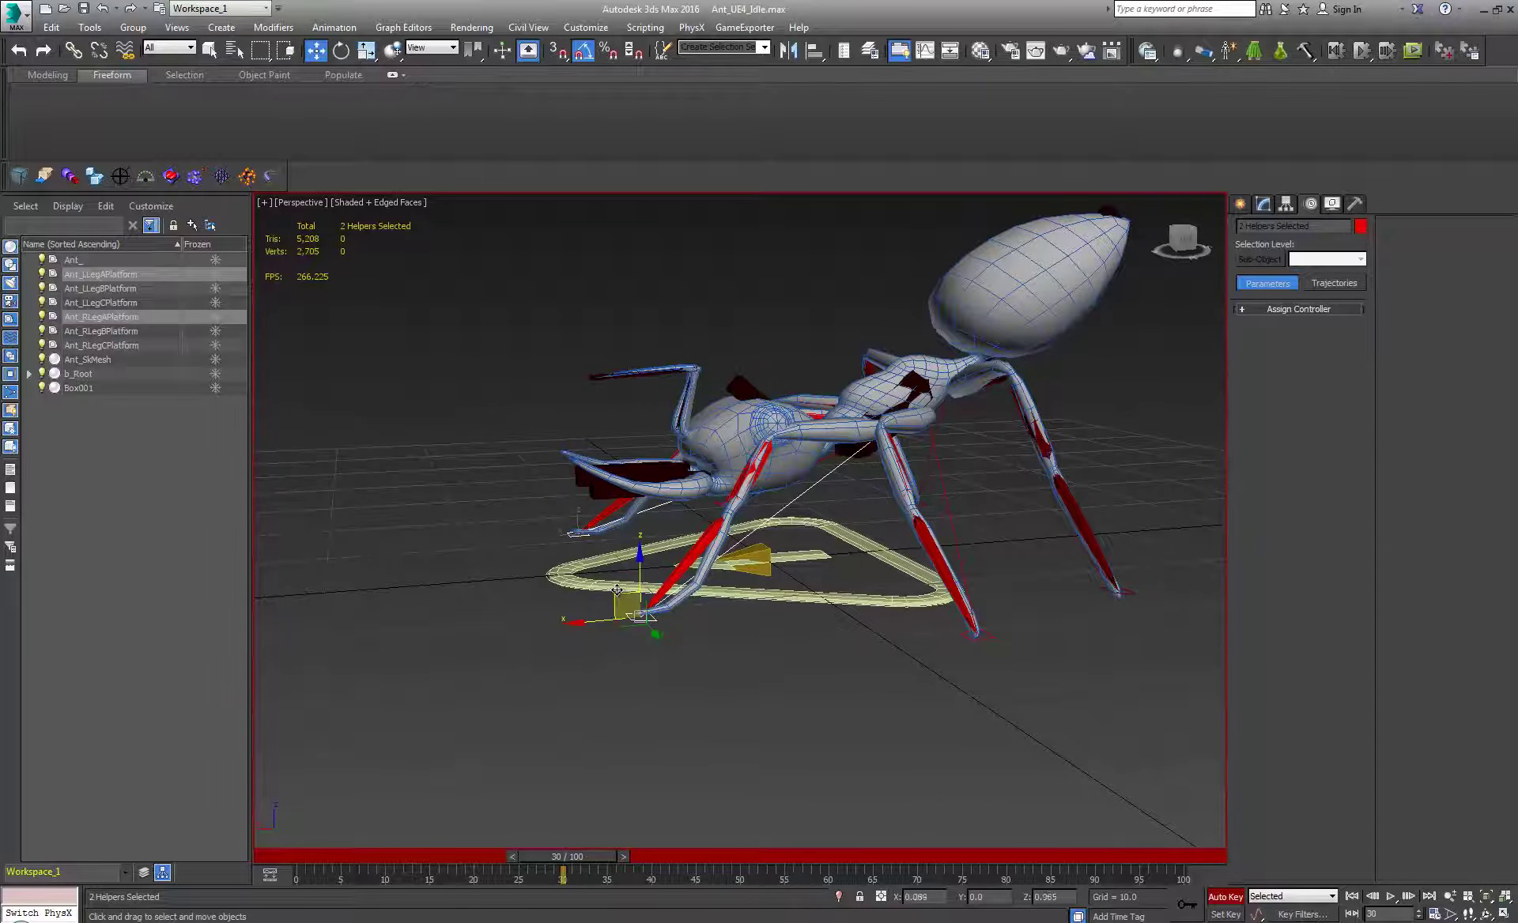
{"action": "left_click_drag", "start_coordinate": [616, 590], "coordinate": [686, 326]}
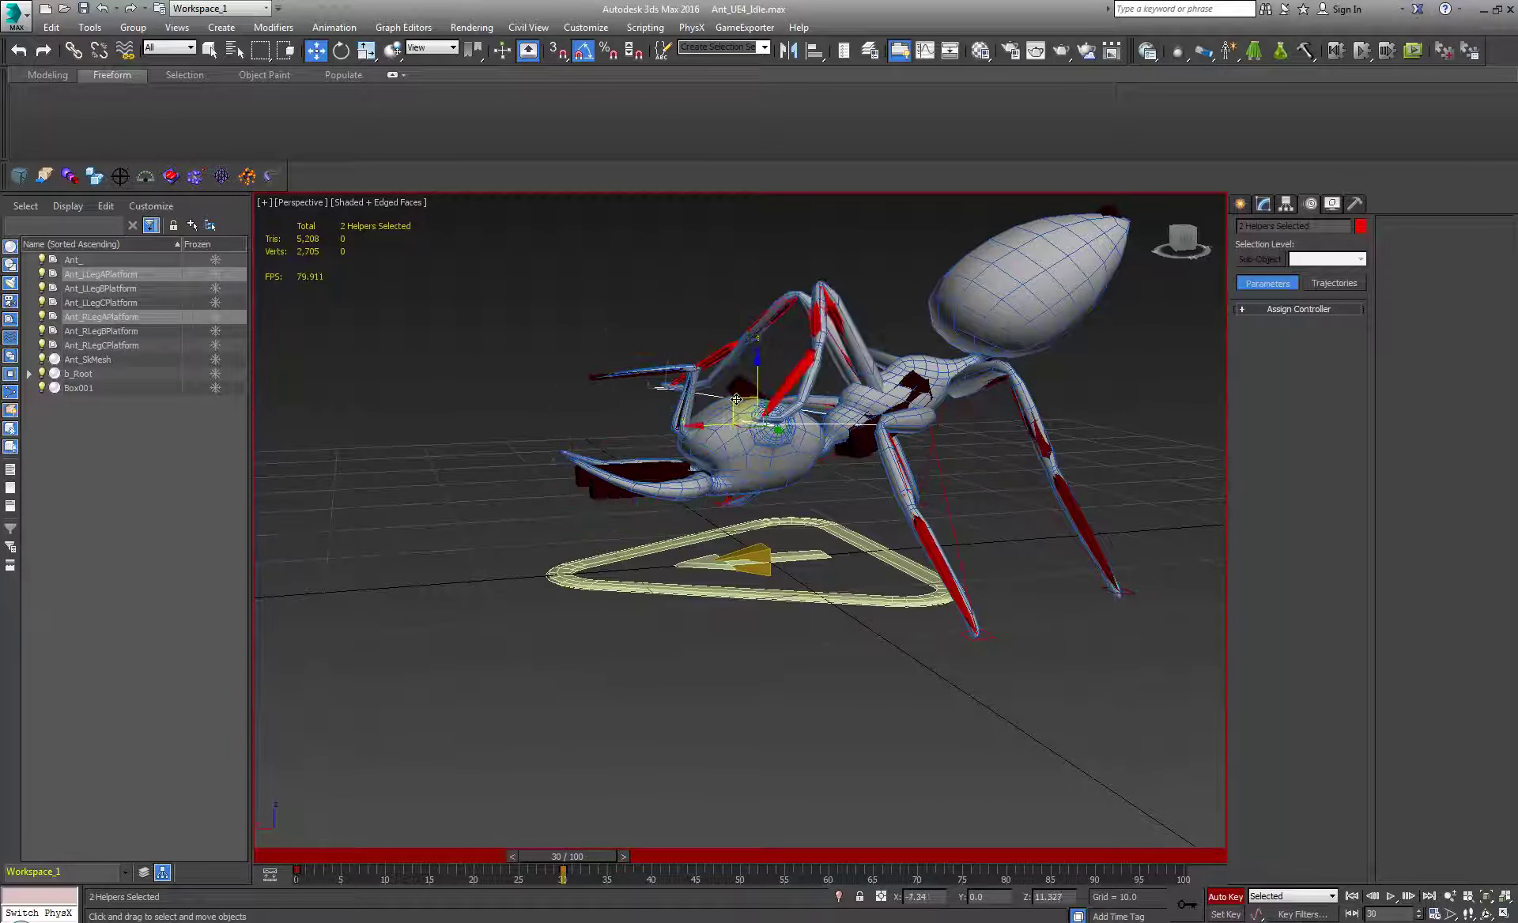
{"action": "left_click_drag", "start_coordinate": [635, 414], "coordinate": [789, 522]}
{"action": "middle_click_drag", "start_coordinate": [789, 521], "coordinate": [653, 519], "text": "alt"}
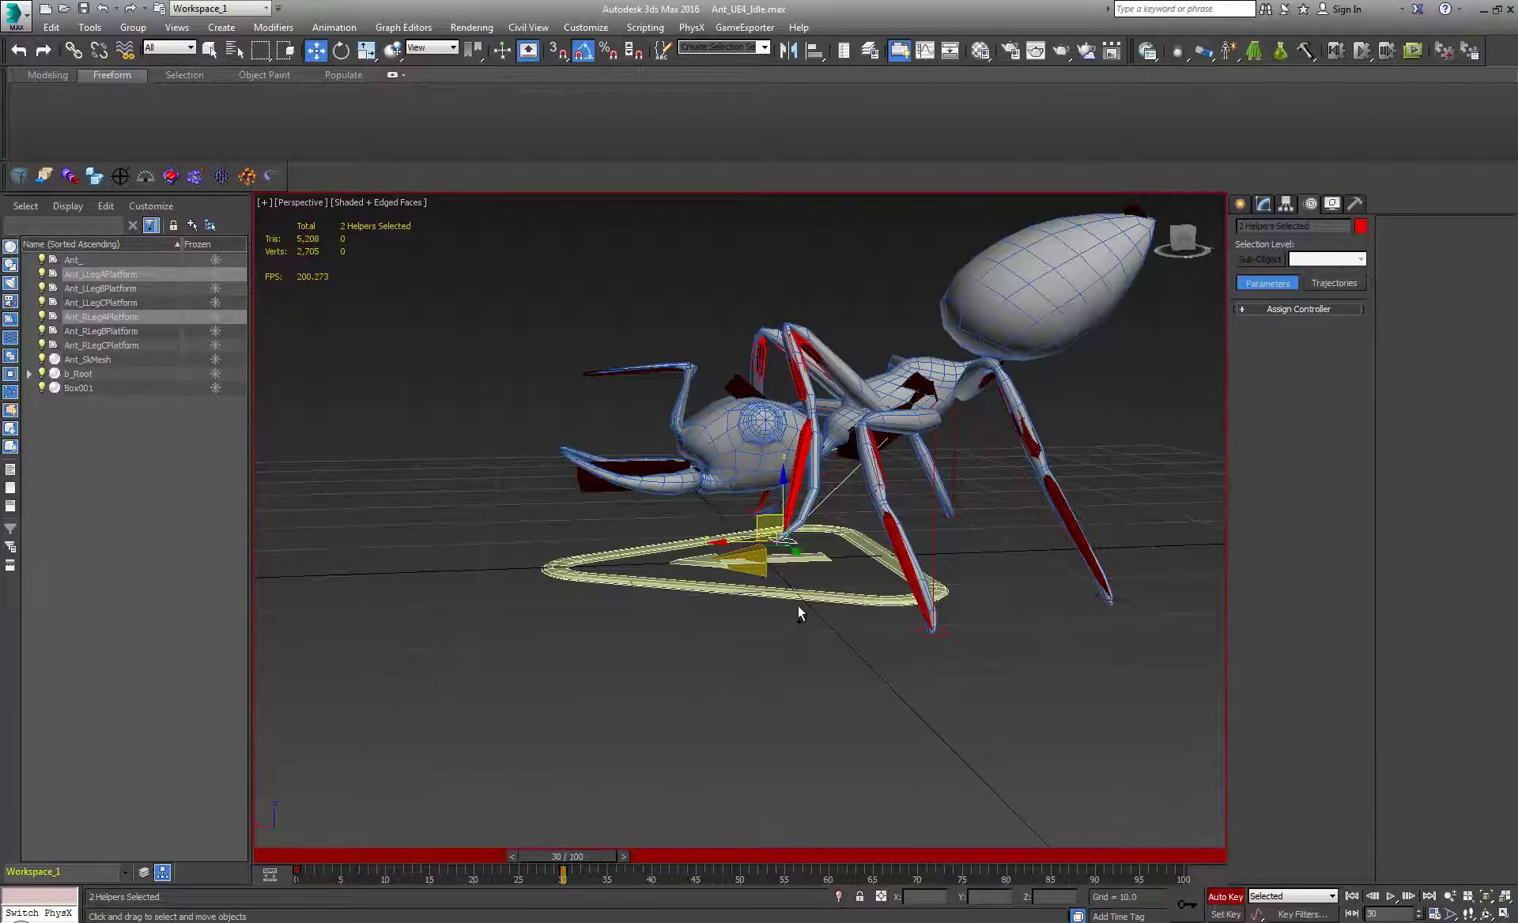
- Undo the platform move and try sliding both front leg platforms backward along the ground at frame 30
{"action": "key", "text": "ctrl+z"}
{"action": "left_click_drag", "start_coordinate": [548, 609], "coordinate": [722, 622]}
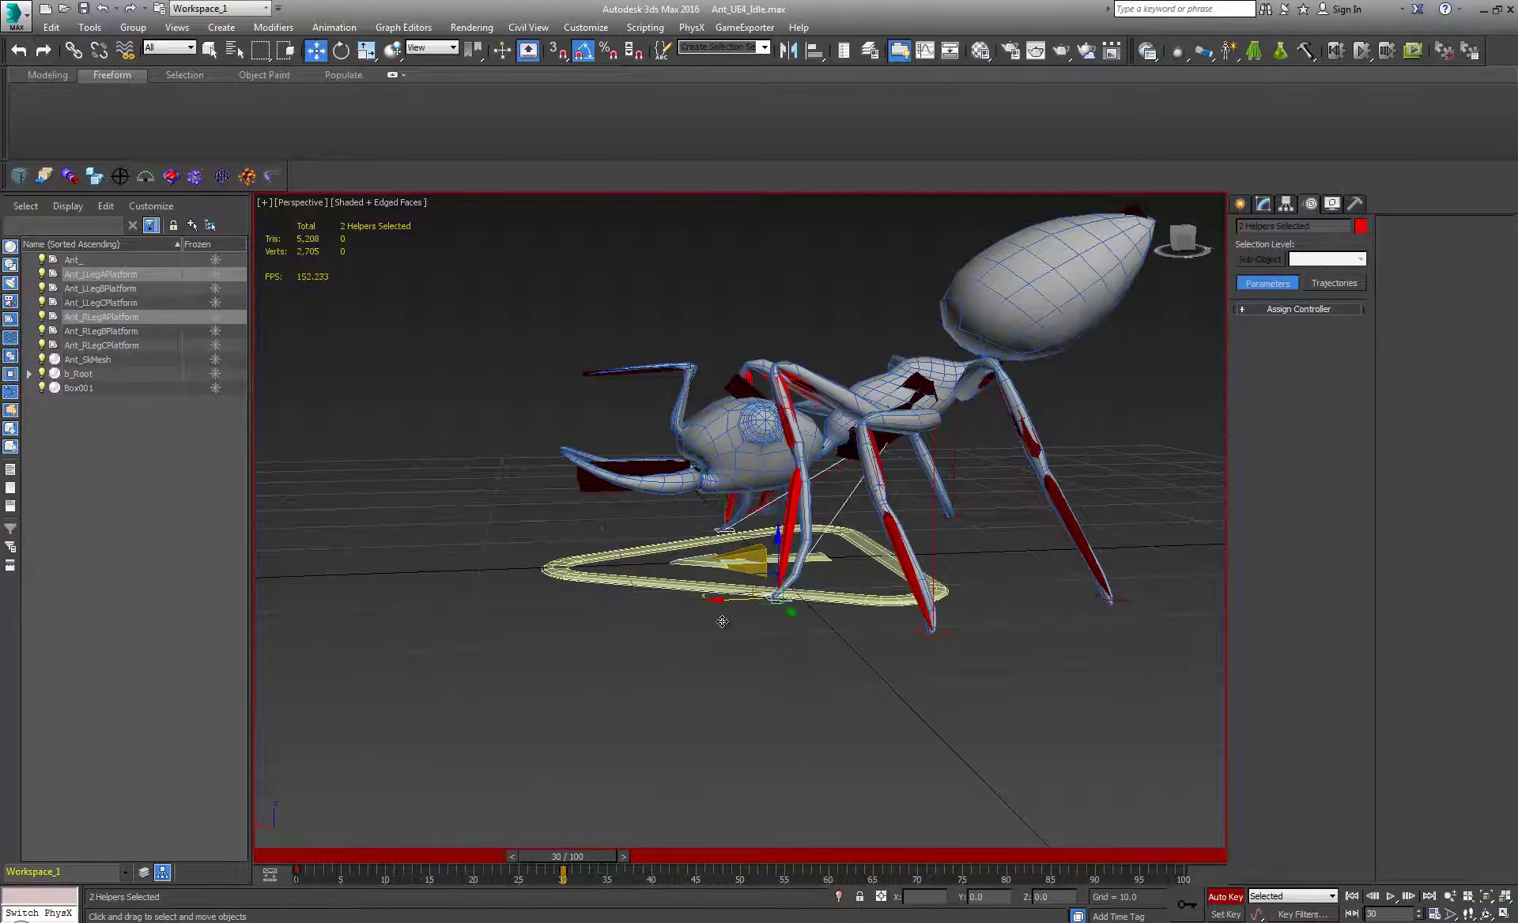
{"action": "middle_click_drag", "start_coordinate": [724, 621], "coordinate": [733, 586], "text": "alt"}
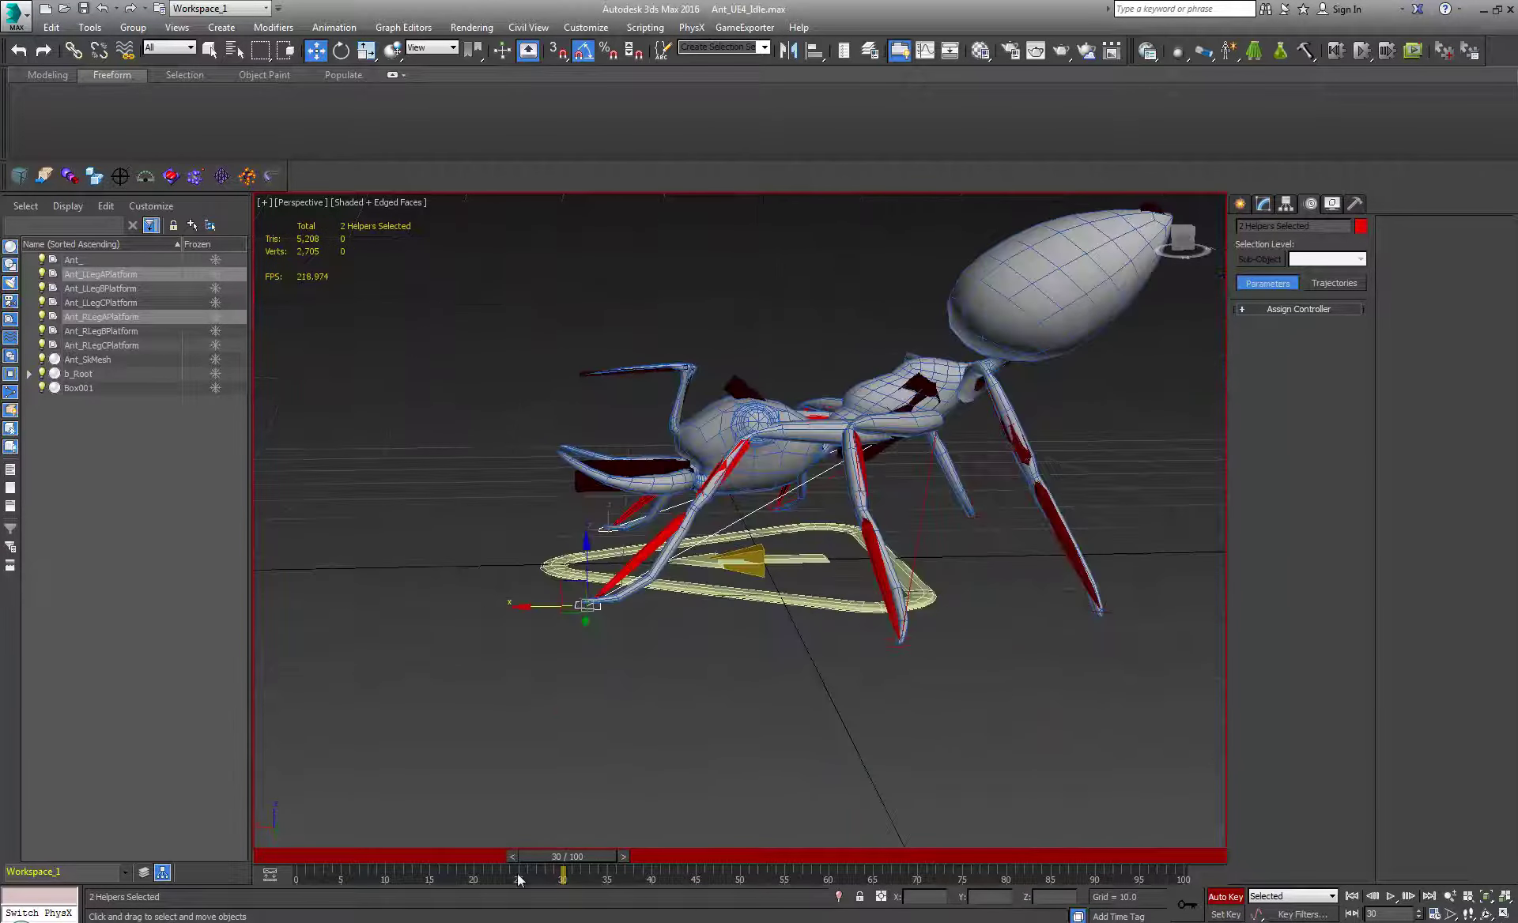
- Select the ant's thorax and lower it toward the ground at frame 30, to about Z 6.28
{"action": "left_click_drag", "start_coordinate": [547, 852], "coordinate": [589, 868]}
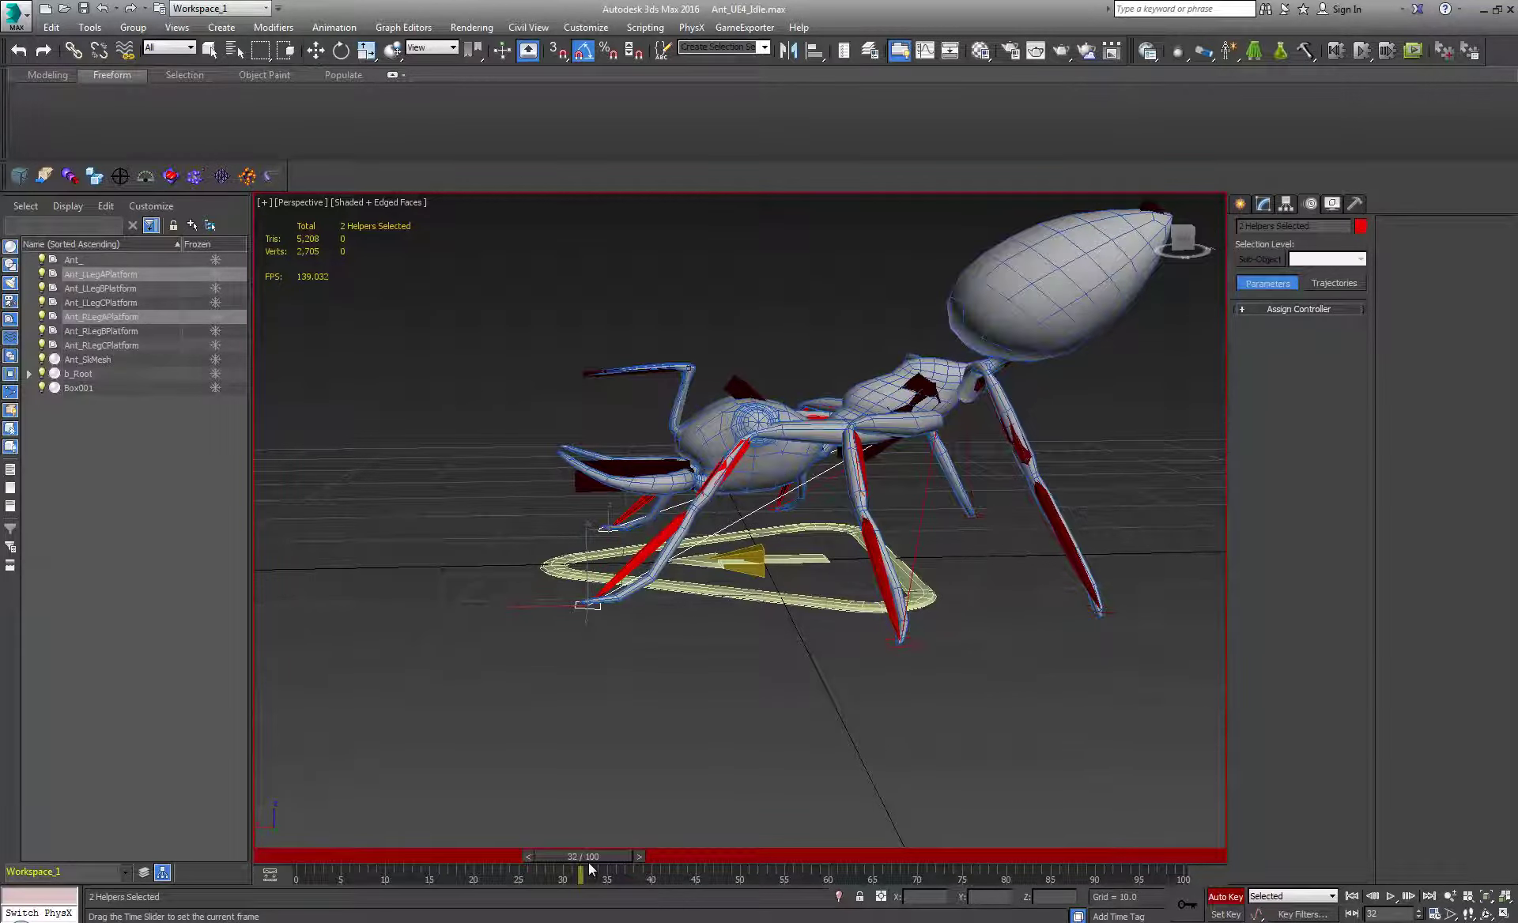
{"action": "left_click", "coordinate": [879, 448]}
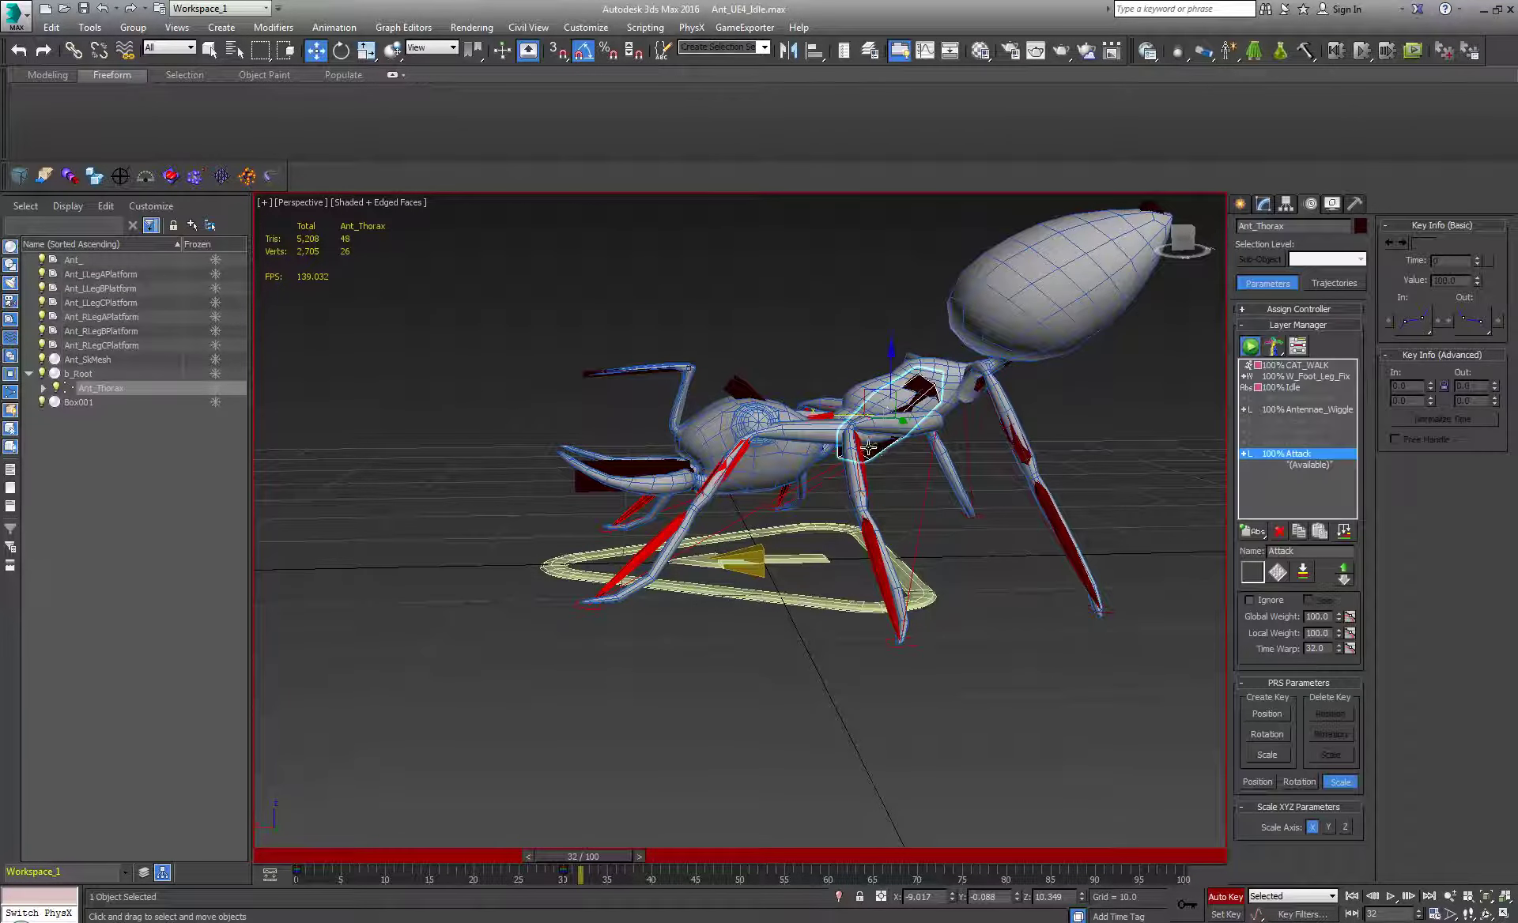
{"action": "left_click", "coordinate": [527, 857]}
{"action": "left_click", "coordinate": [527, 857]}
{"action": "left_click_drag", "start_coordinate": [888, 370], "coordinate": [463, 485]}
- Inspect the lowered pose from several angles and pull the thorax slightly backward at frame 35, to about X -10.5
{"action": "middle_click_drag", "start_coordinate": [463, 485], "coordinate": [759, 532], "text": "alt"}
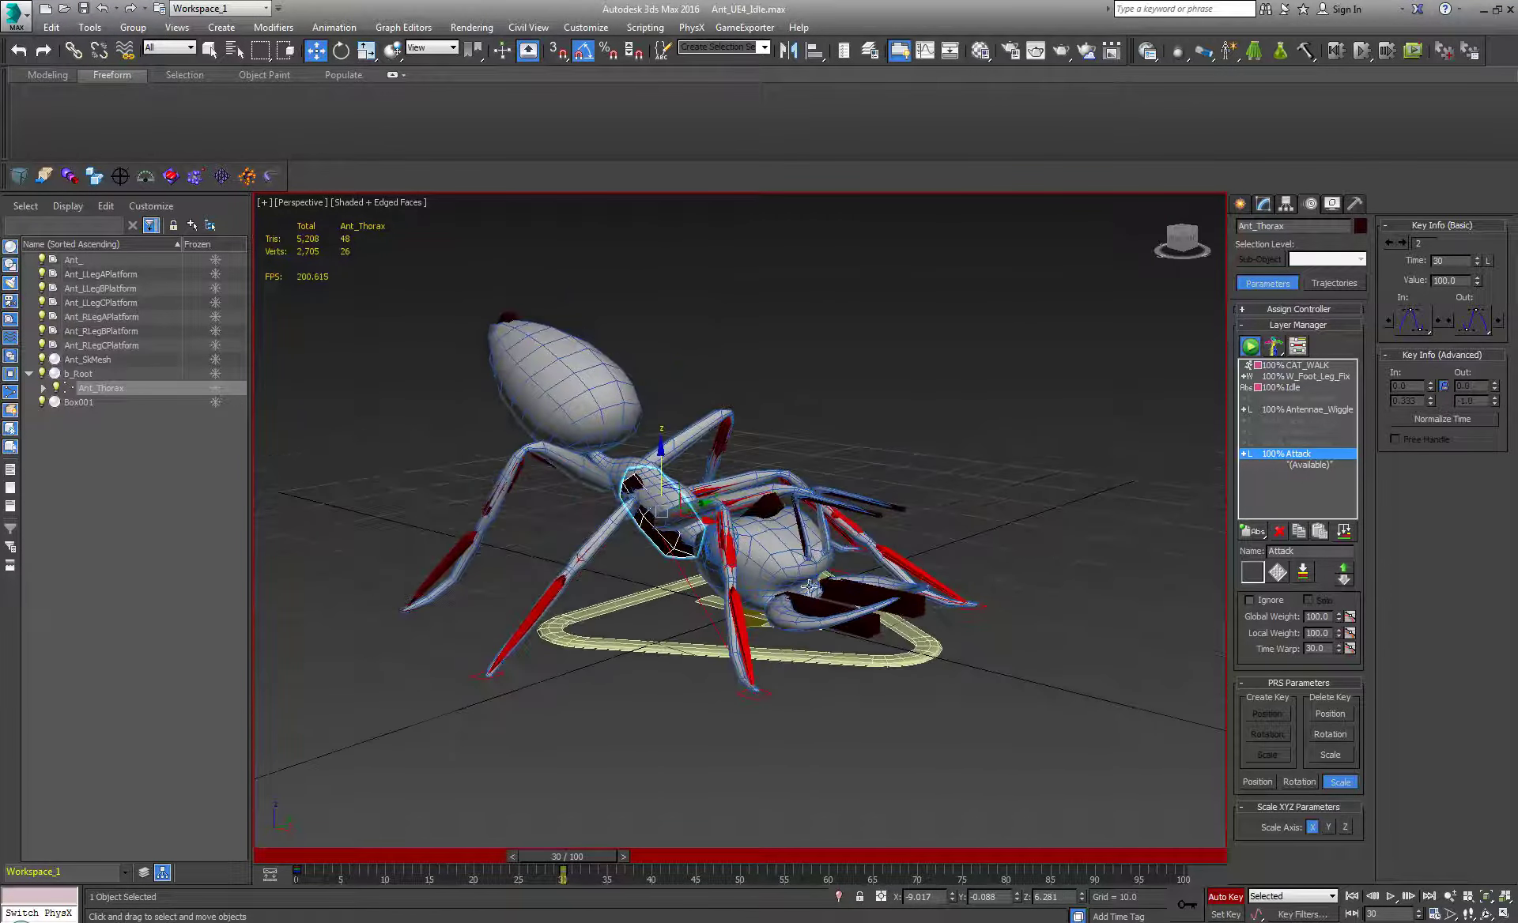
{"action": "middle_click_drag", "start_coordinate": [1141, 592], "coordinate": [770, 718], "text": "alt"}
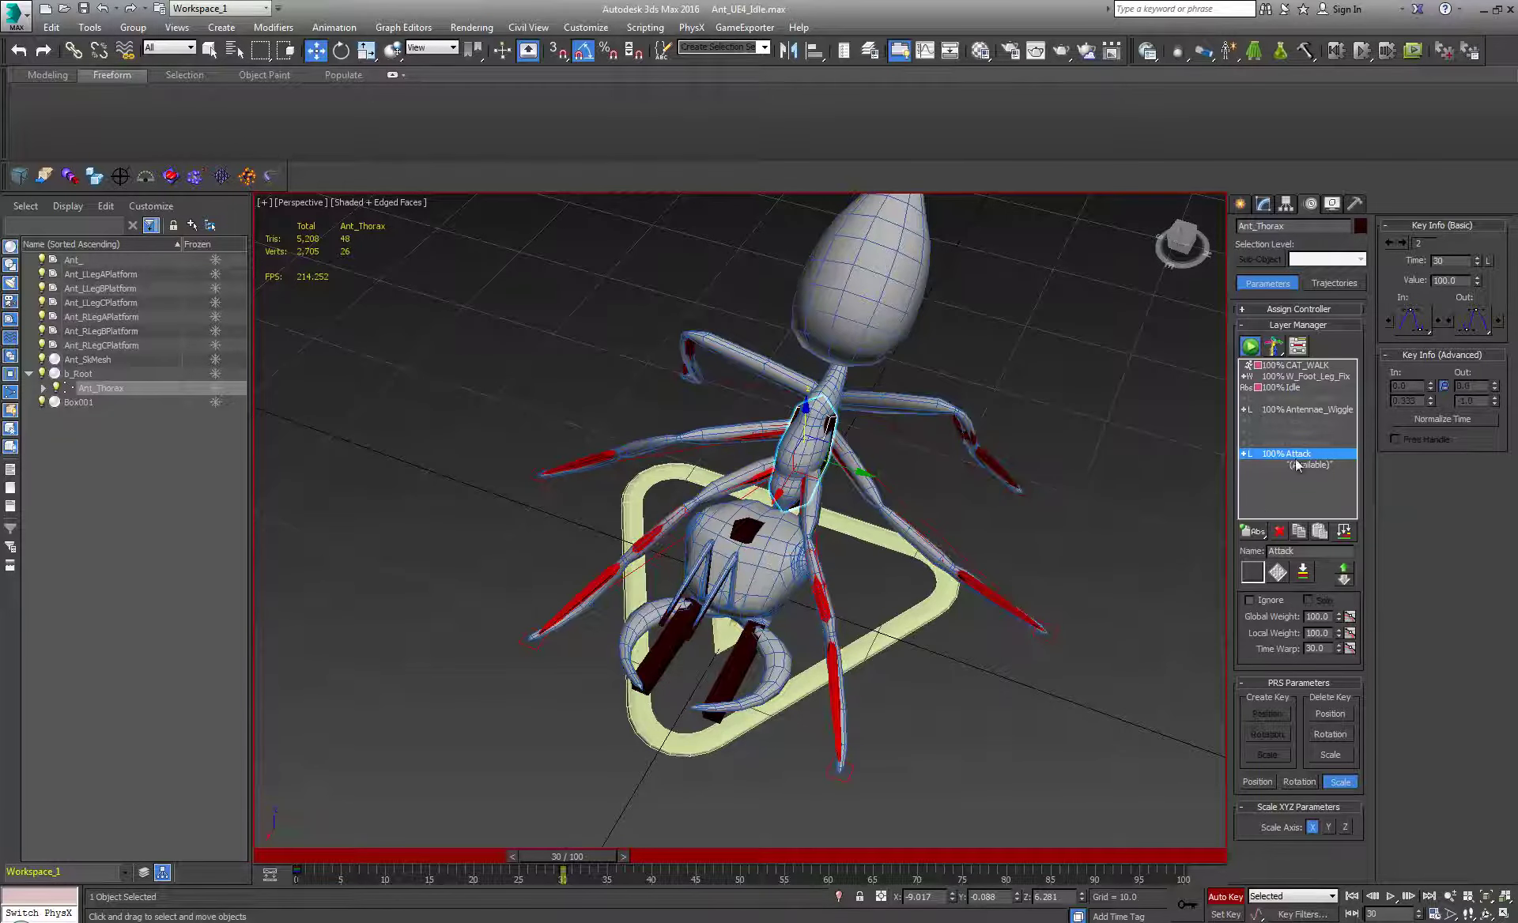
{"action": "middle_click_drag", "start_coordinate": [703, 625], "coordinate": [629, 583], "text": "alt"}
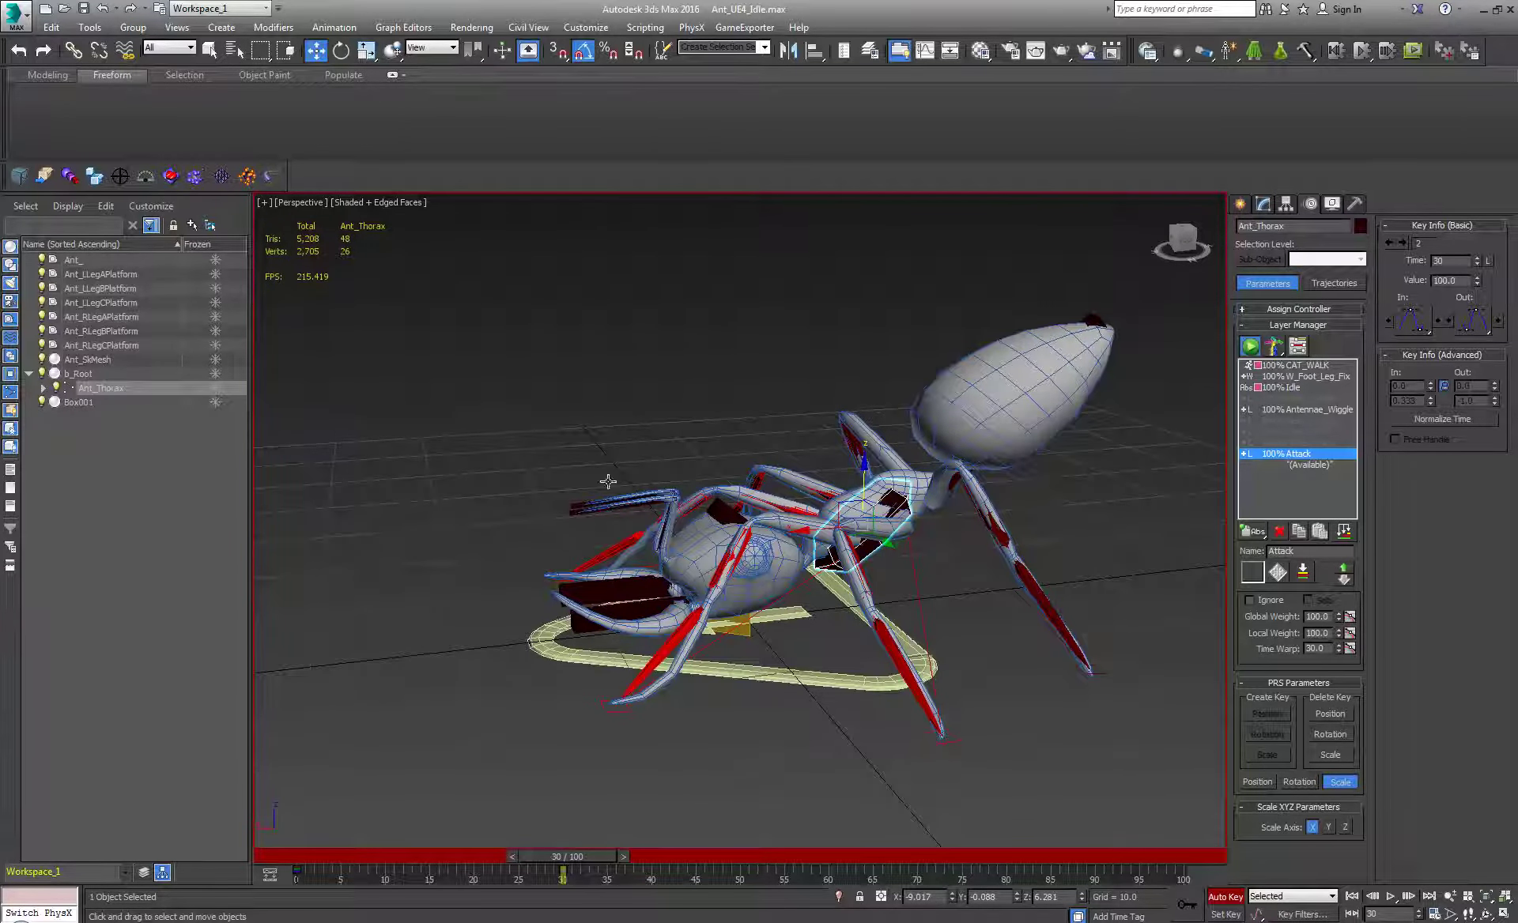
{"action": "scroll", "coordinate": [819, 547], "scroll_direction": "down", "scroll_amount": 5}
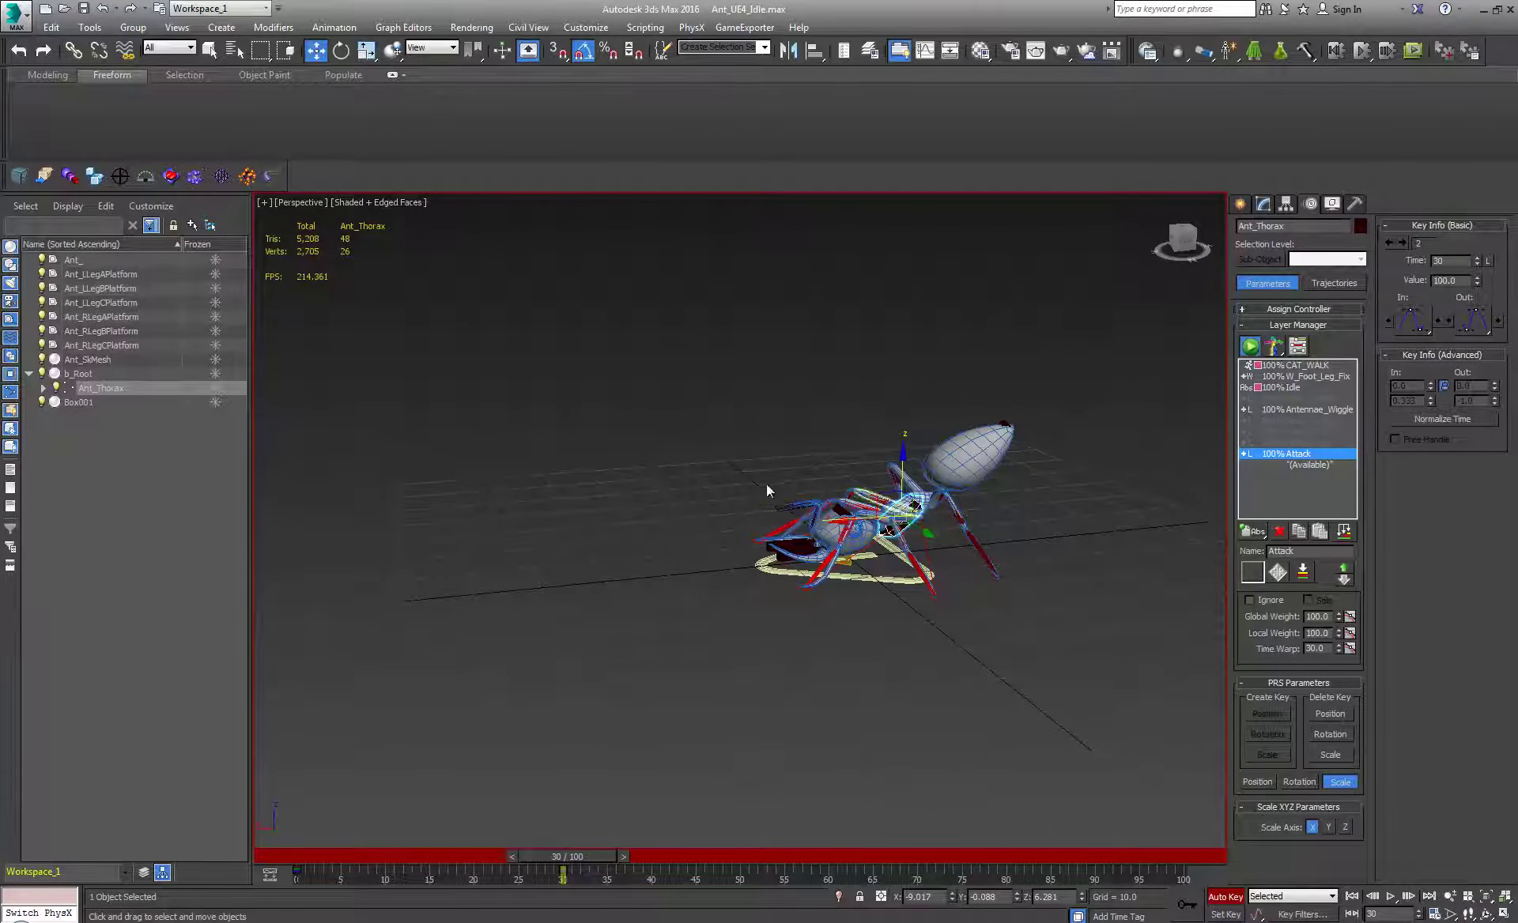
{"action": "middle_click_drag", "start_coordinate": [672, 507], "coordinate": [591, 558]}
{"action": "scroll", "coordinate": [735, 620], "scroll_direction": "up", "scroll_amount": 5}
{"action": "middle_click_drag", "start_coordinate": [776, 644], "coordinate": [814, 645], "text": "alt"}
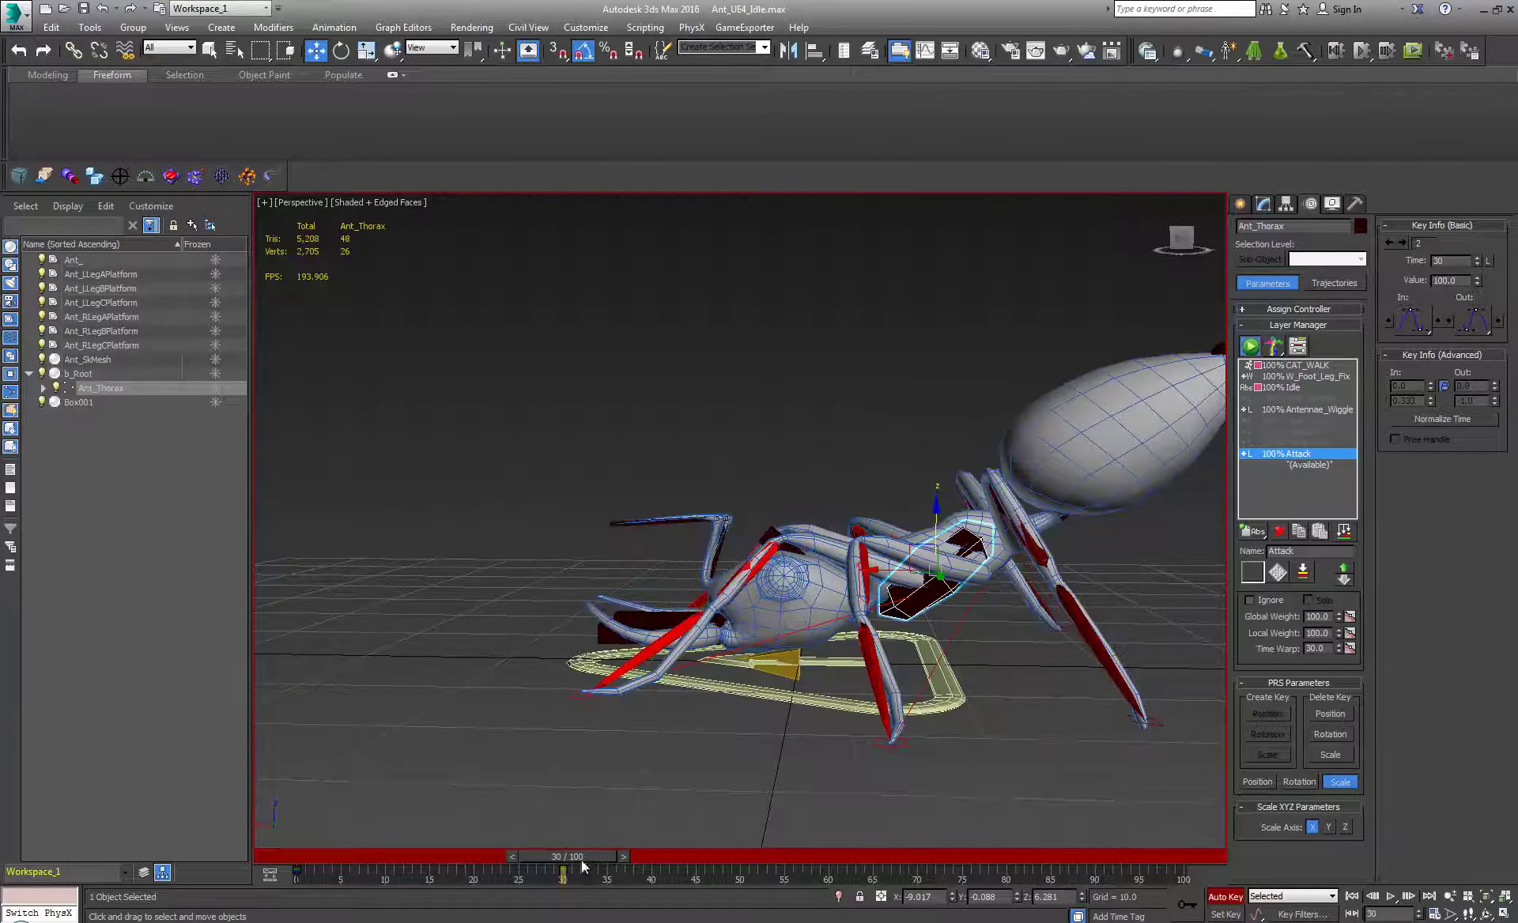
{"action": "left_click_drag", "start_coordinate": [581, 860], "coordinate": [623, 823]}
{"action": "key", "text": "w"}
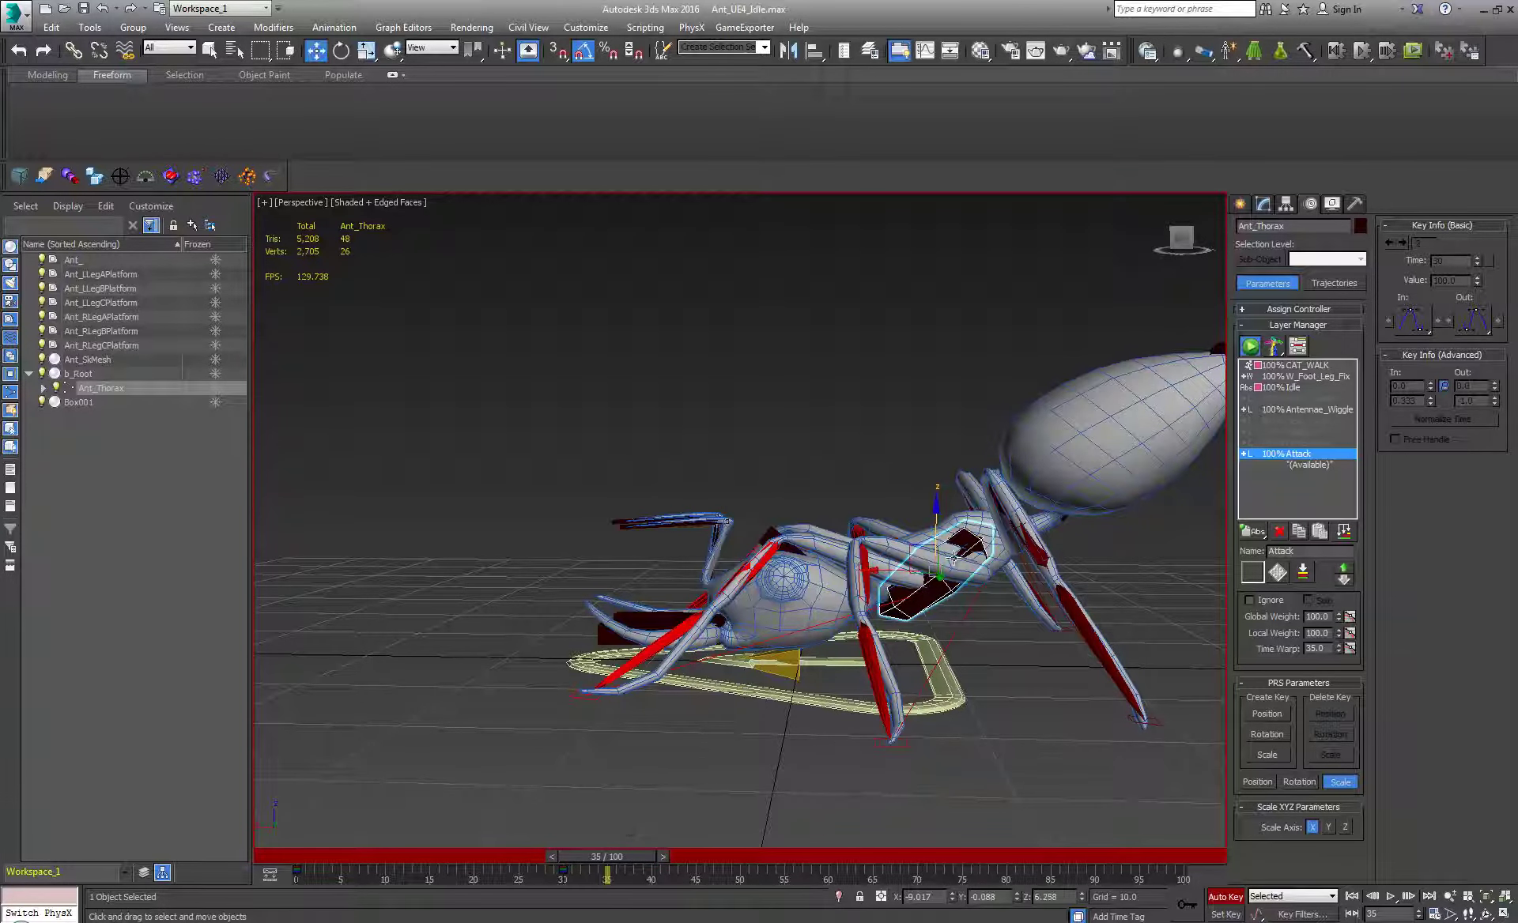
{"action": "left_click_drag", "start_coordinate": [894, 570], "coordinate": [917, 571]}
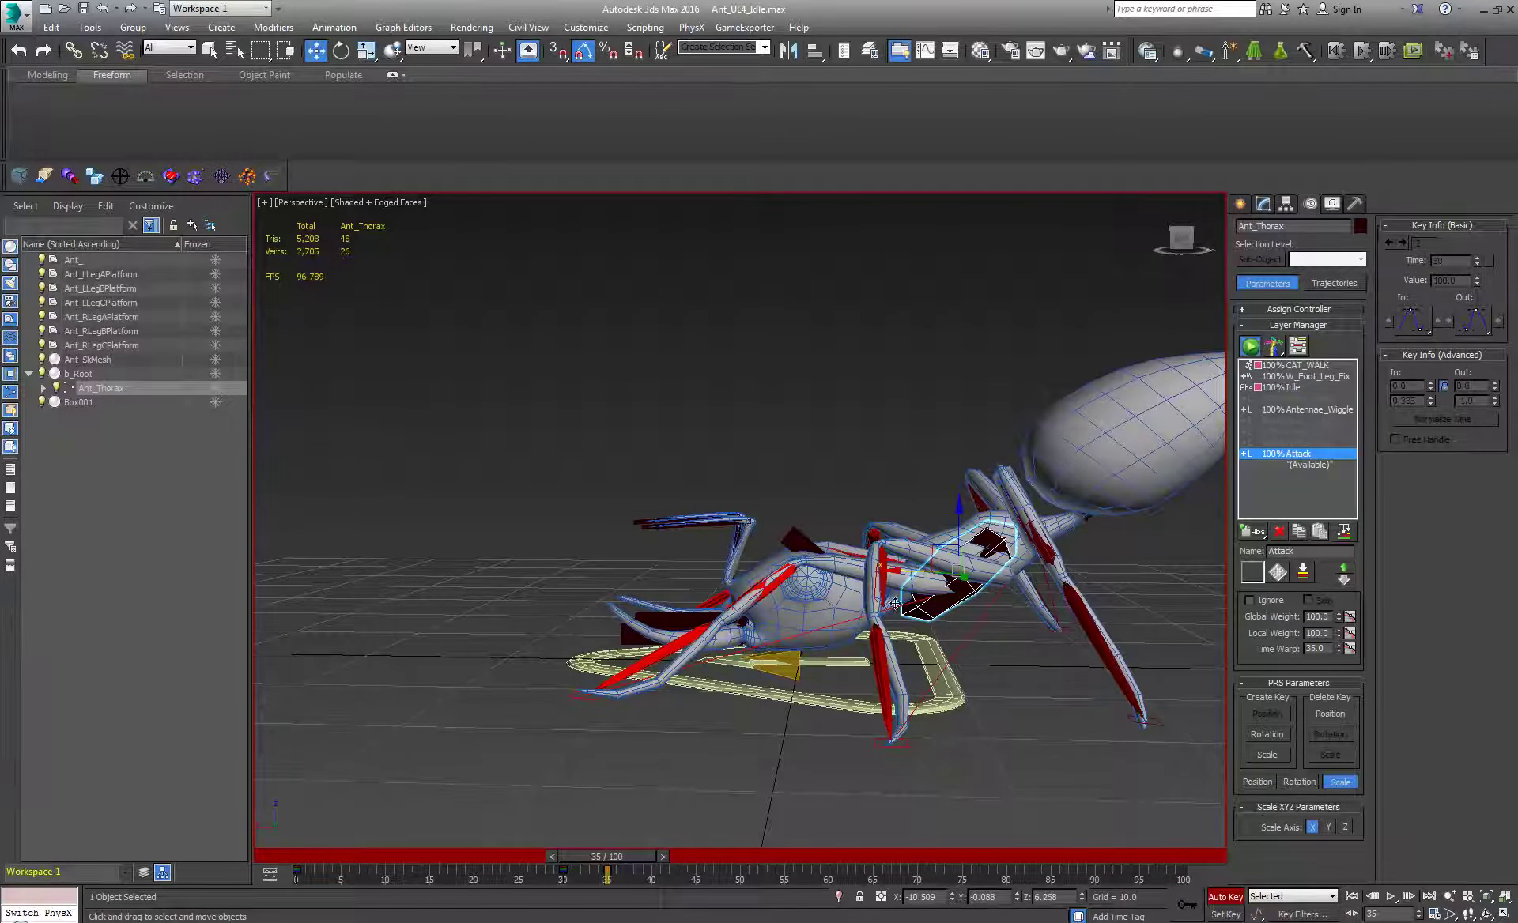
- Move the thorax forward and upward at frame 45 to make the ant lunge
{"action": "left_click_drag", "start_coordinate": [576, 855], "coordinate": [666, 836]}
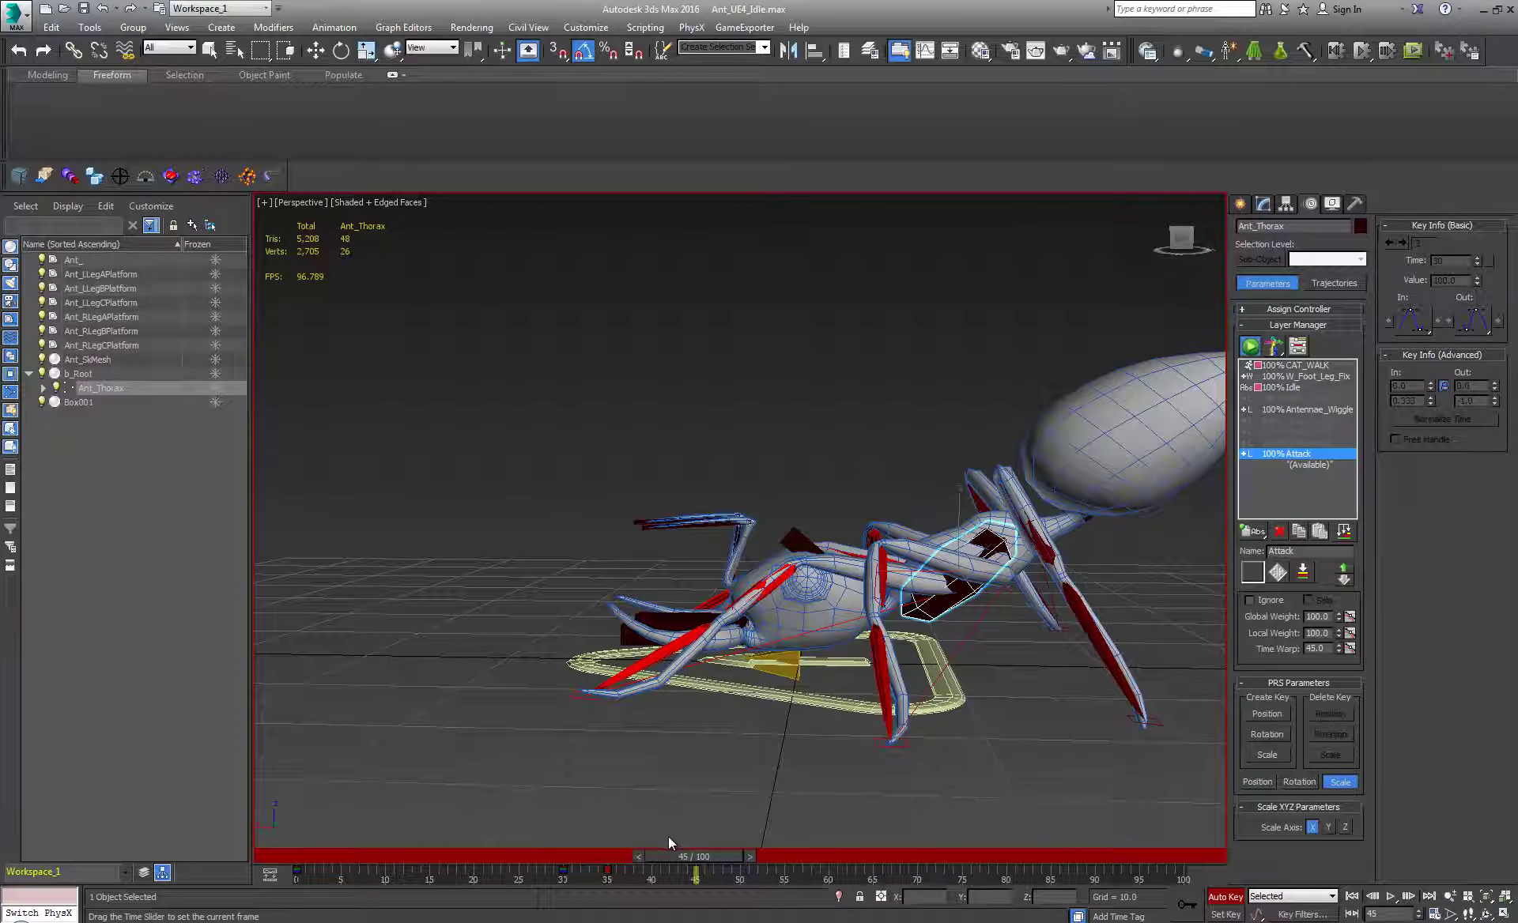
{"action": "key", "text": "w"}
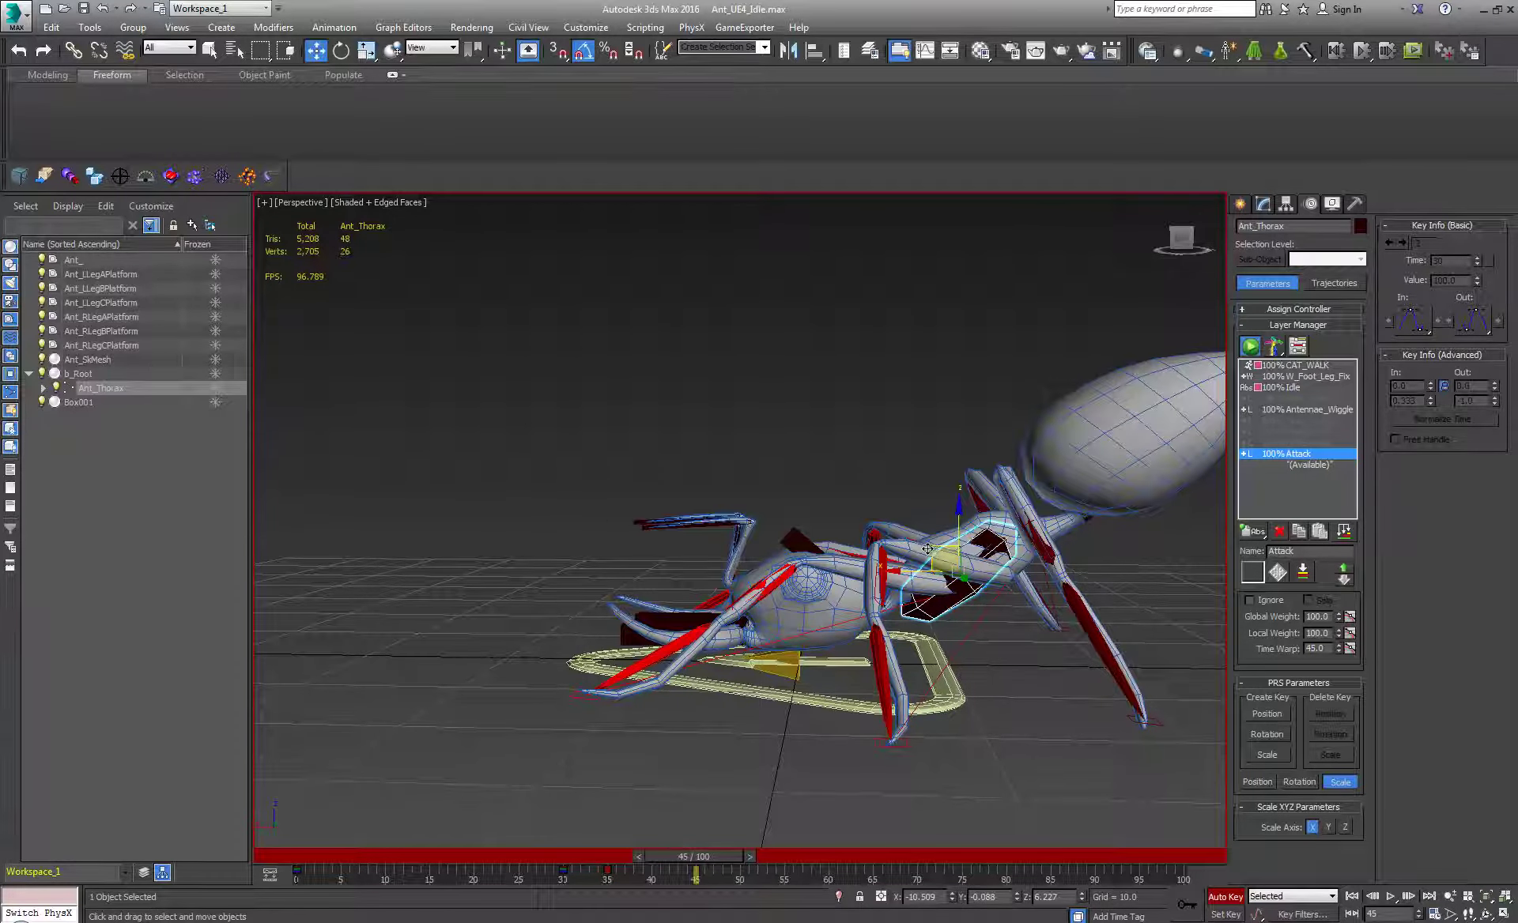
{"action": "left_click_drag", "start_coordinate": [927, 548], "coordinate": [713, 444]}
{"action": "key", "text": "w"}
{"action": "middle_click_drag", "start_coordinate": [870, 516], "coordinate": [647, 837], "text": "alt"}
- Copy the thorax key from frame 0 to frame 100 so the animation ends in its starting pose
{"action": "left_click_drag", "start_coordinate": [703, 856], "coordinate": [1173, 891]}
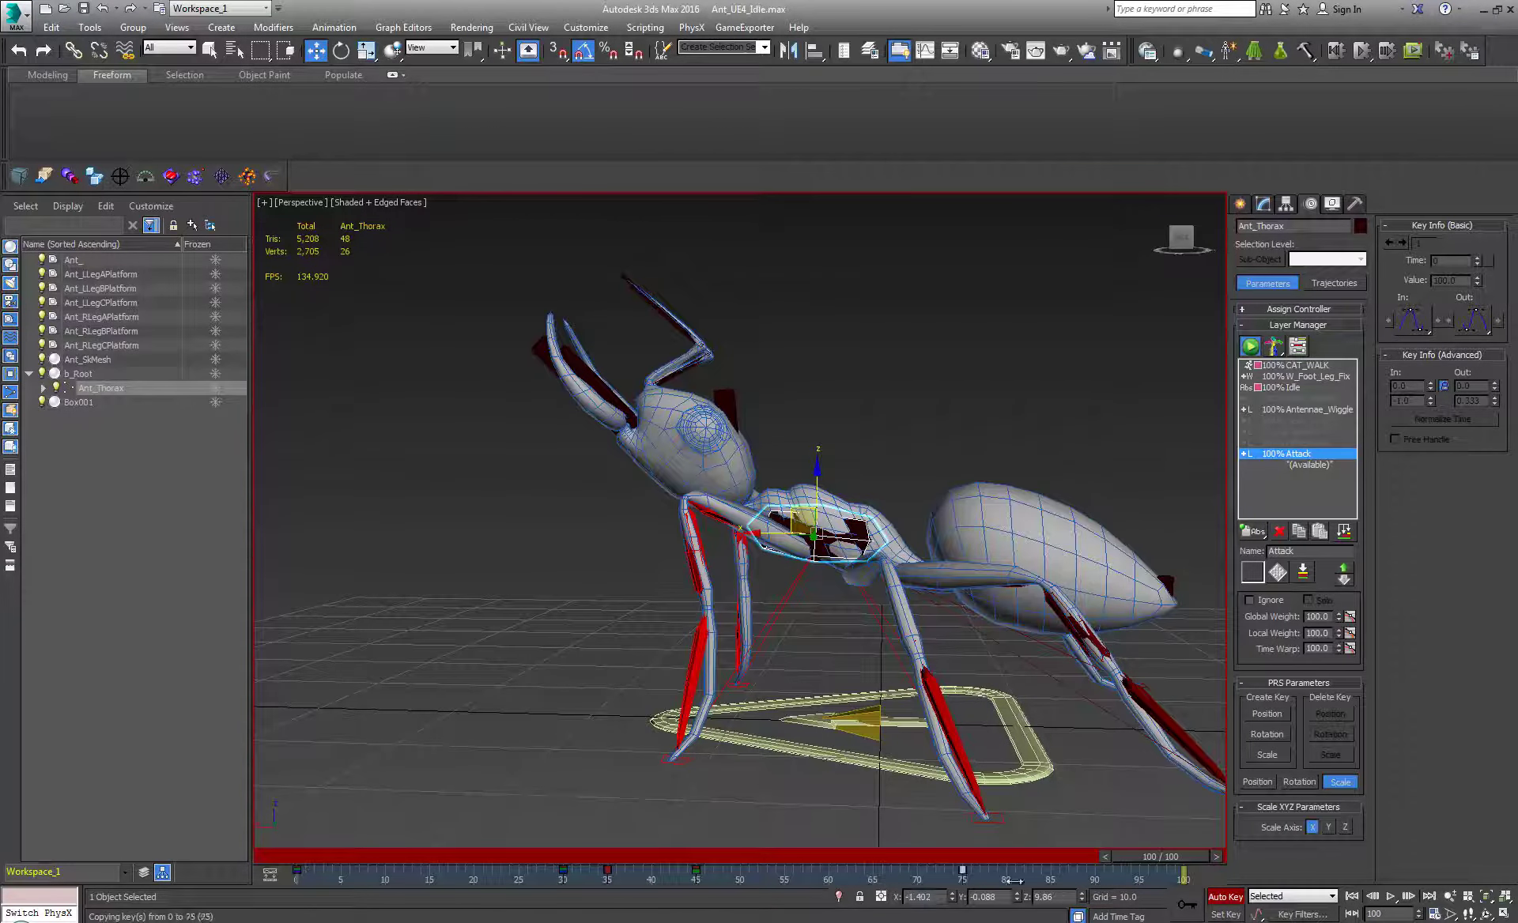
{"action": "left_click_drag", "start_coordinate": [1184, 875], "coordinate": [1183, 875], "text": "shift"}
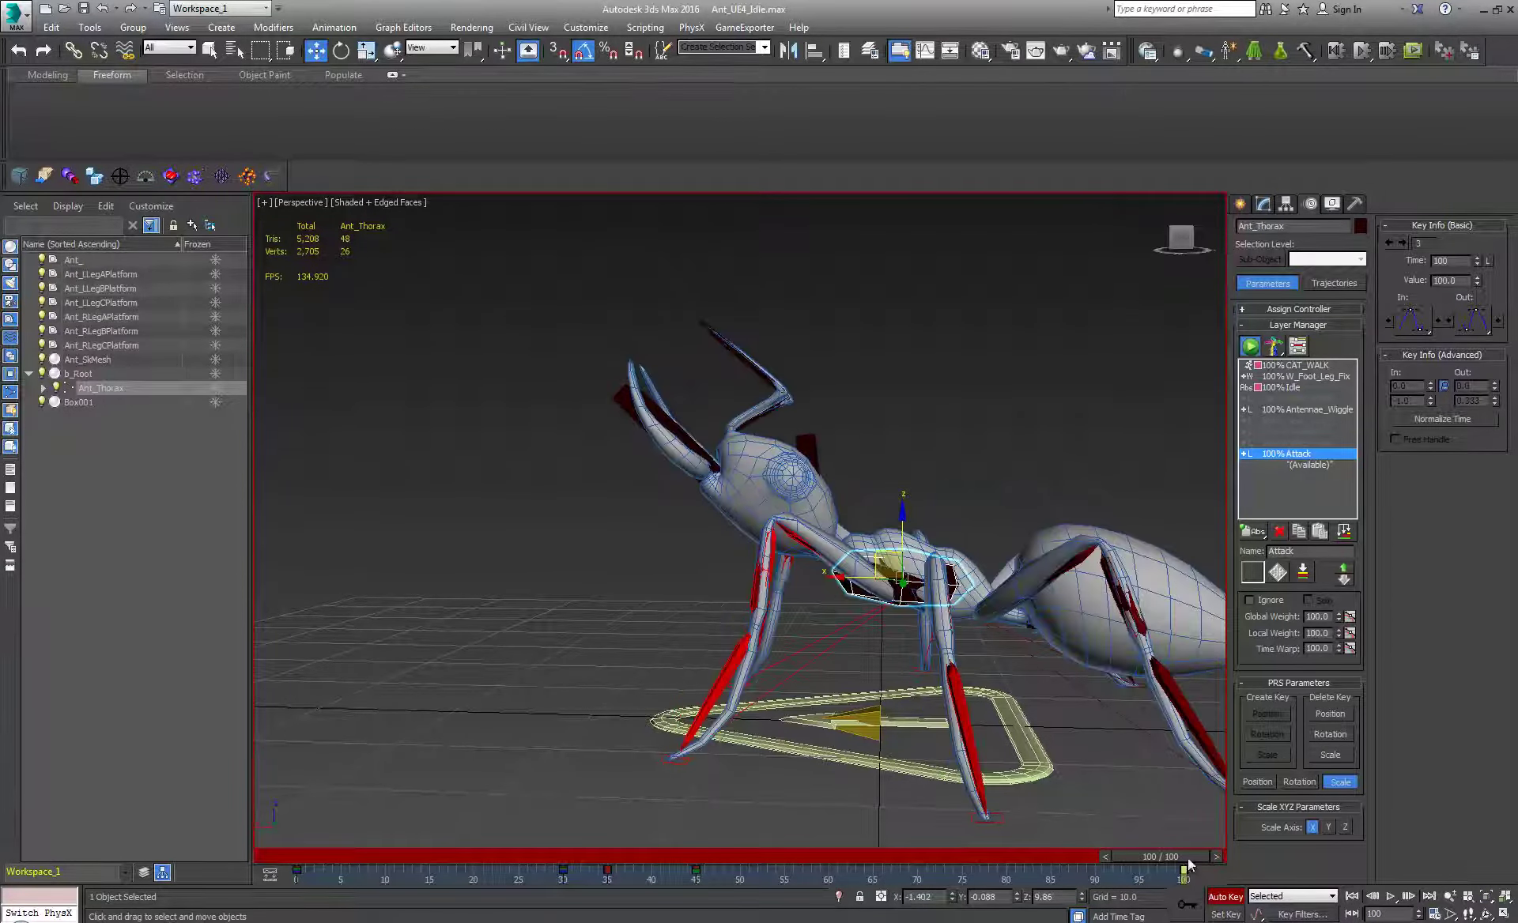
{"action": "key", "text": "slash"}
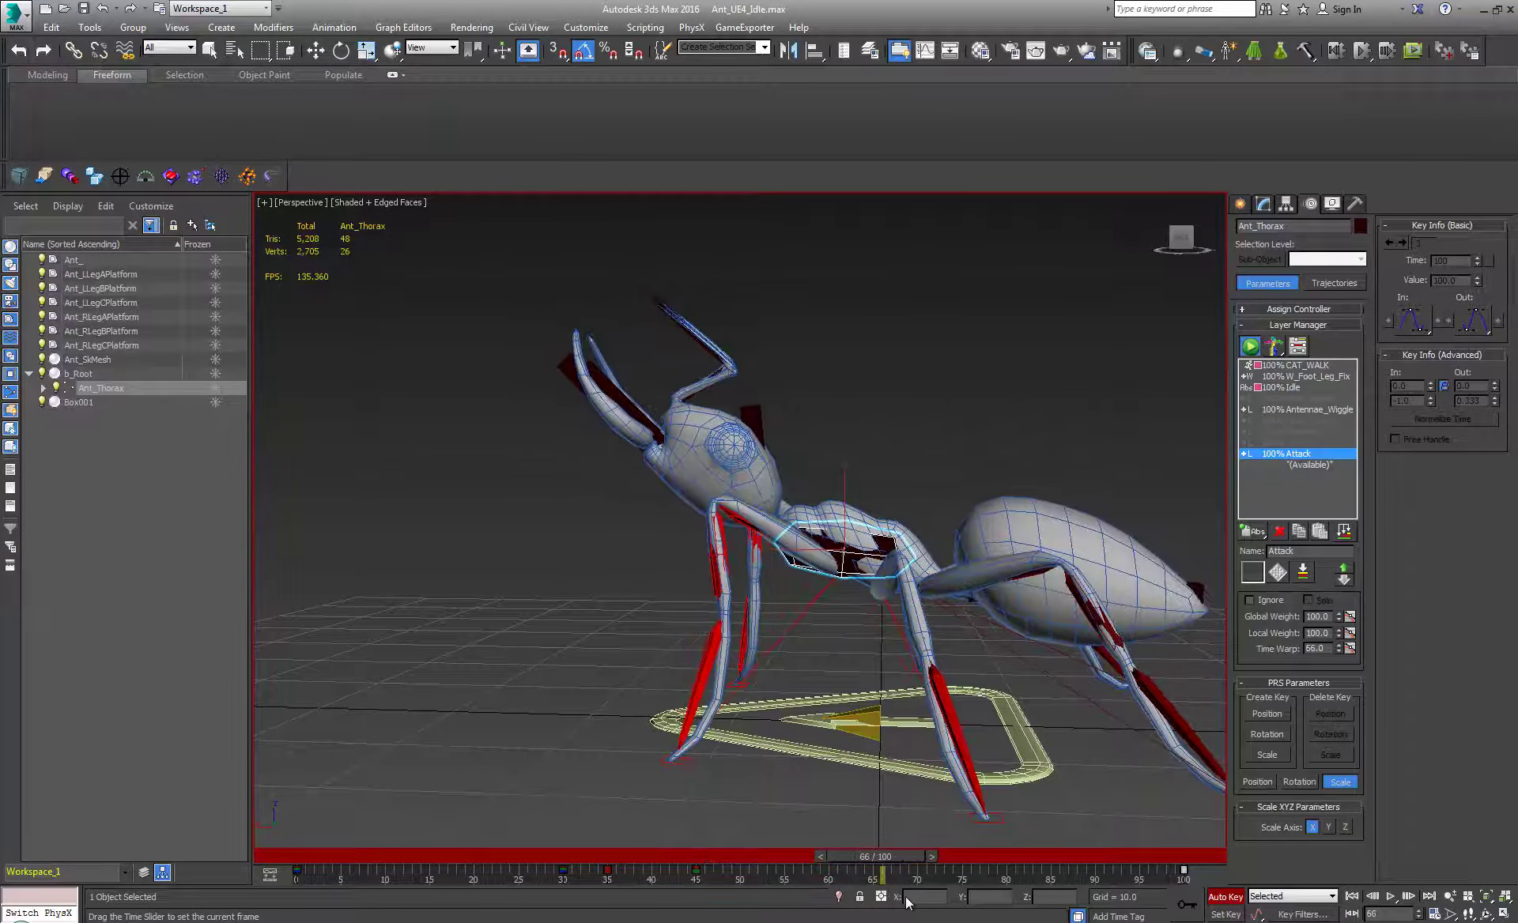
- Lower the thorax and shift it forward at frame 65, to about X 6.36 and Z 9.47
{"action": "left_click_drag", "start_coordinate": [906, 899], "coordinate": [902, 900]}
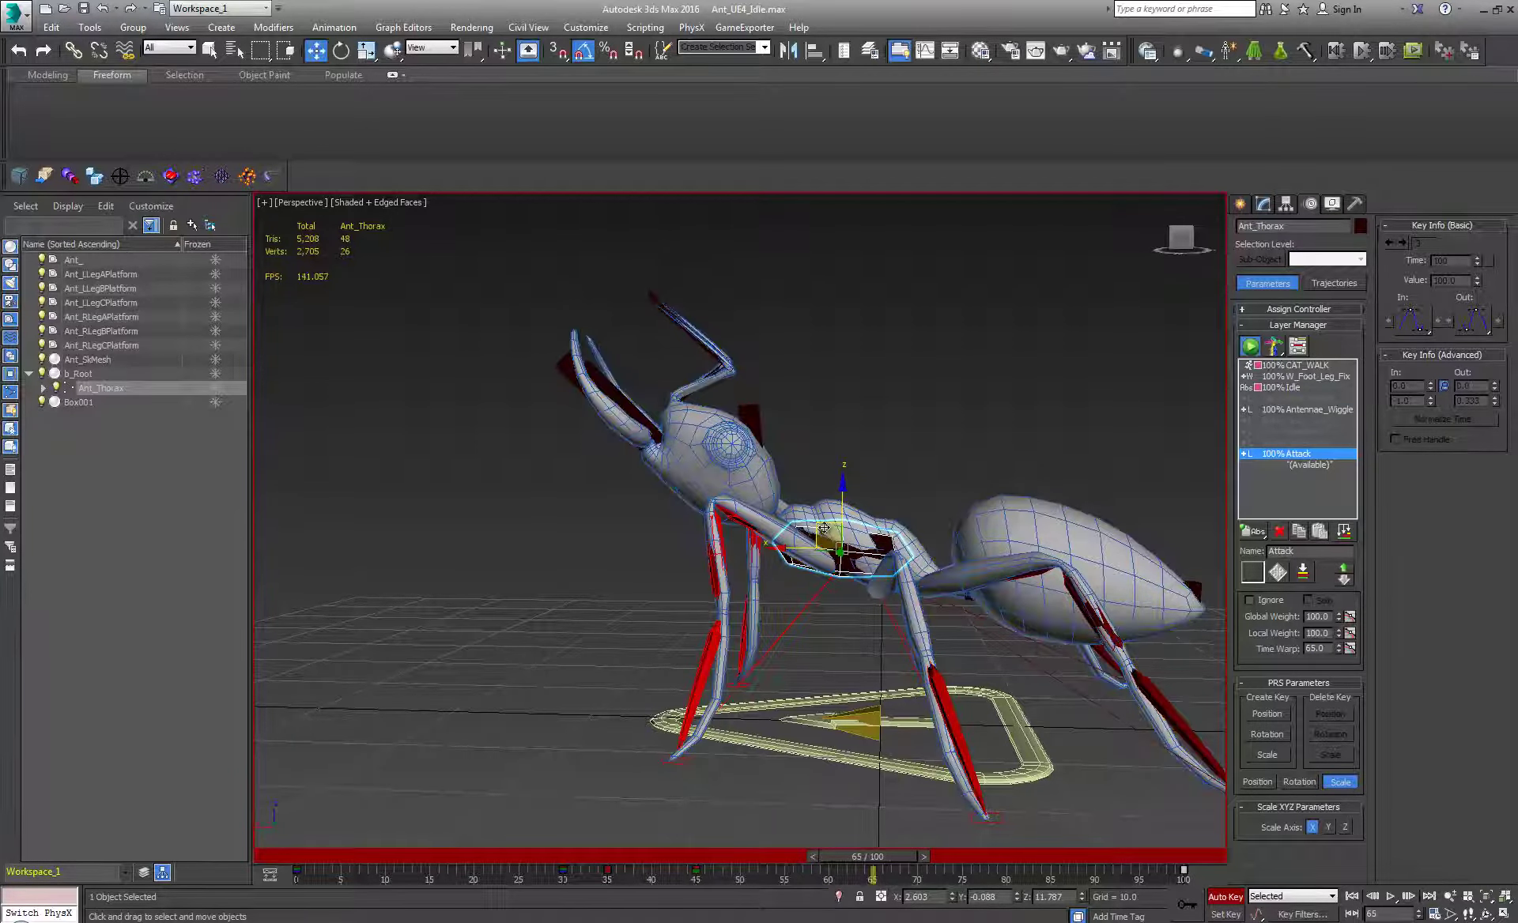
{"action": "left_click_drag", "start_coordinate": [820, 522], "coordinate": [796, 555]}
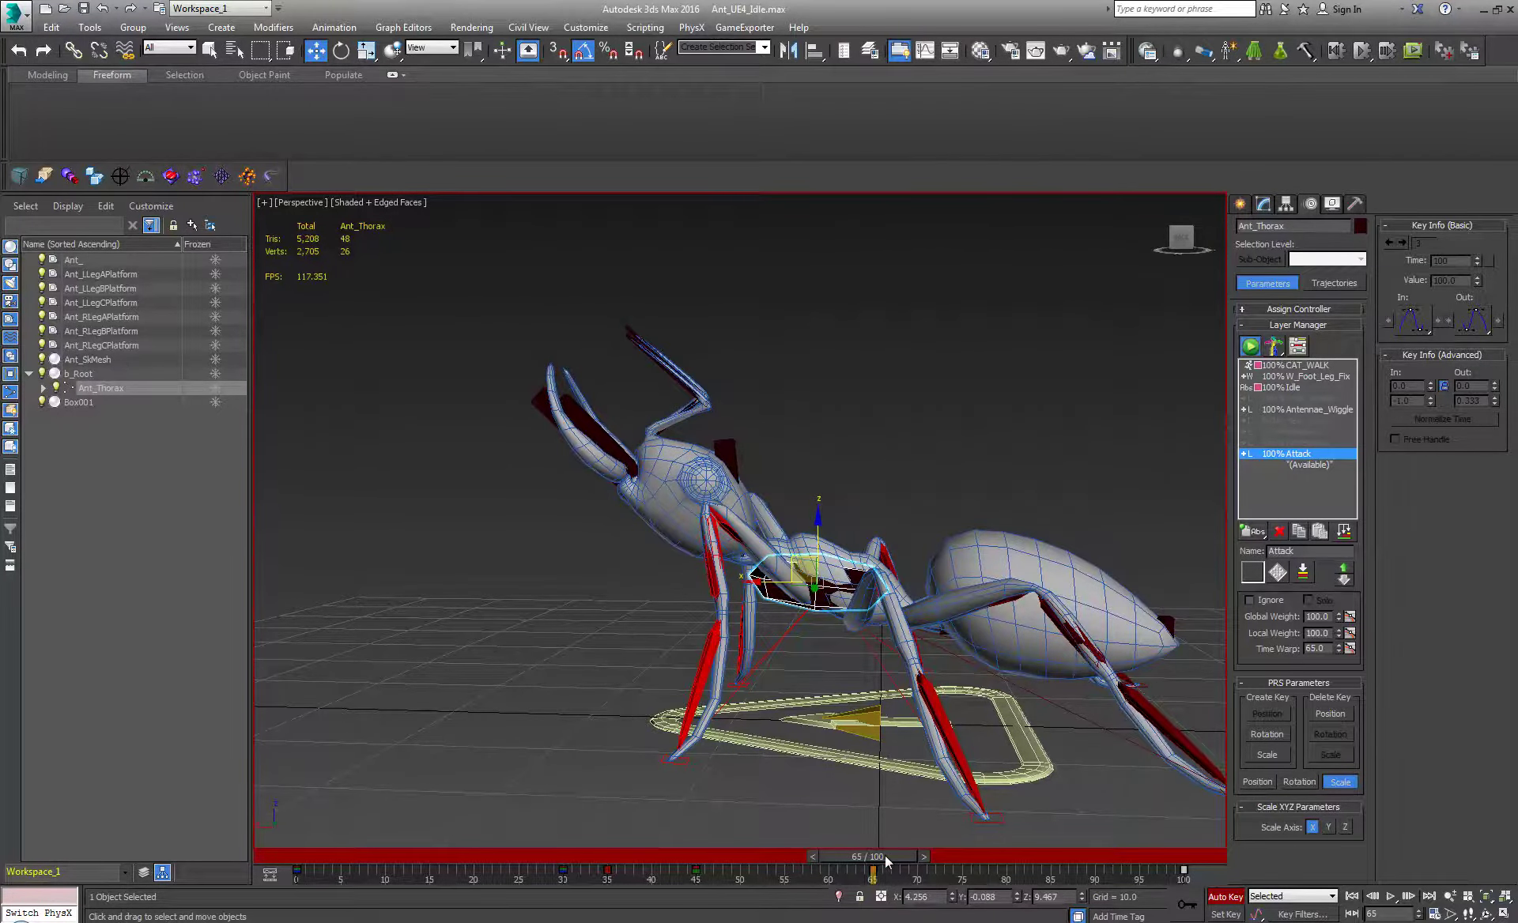
{"action": "mouse_move", "coordinate": [885, 855]}
{"action": "left_mouse_down"}
{"action": "mouse_move", "coordinate": [724, 857]}
{"action": "mouse_move", "coordinate": [904, 856]}
{"action": "mouse_move", "coordinate": [889, 855]}
{"action": "left_mouse_up"}
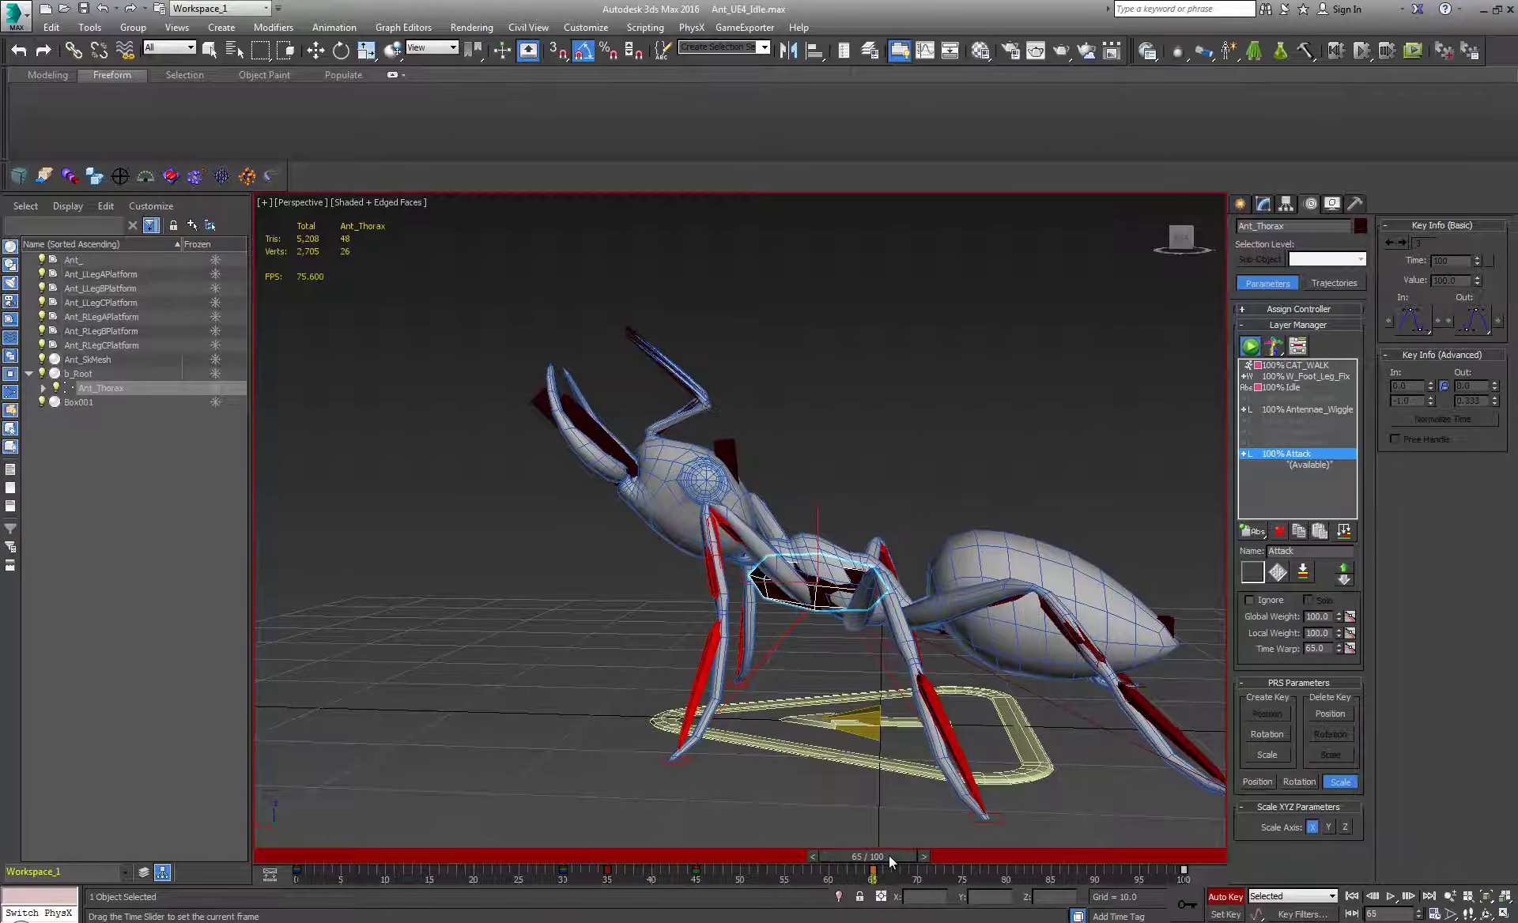
{"action": "key", "text": "w"}
{"action": "left_click_drag", "start_coordinate": [766, 582], "coordinate": [737, 579]}
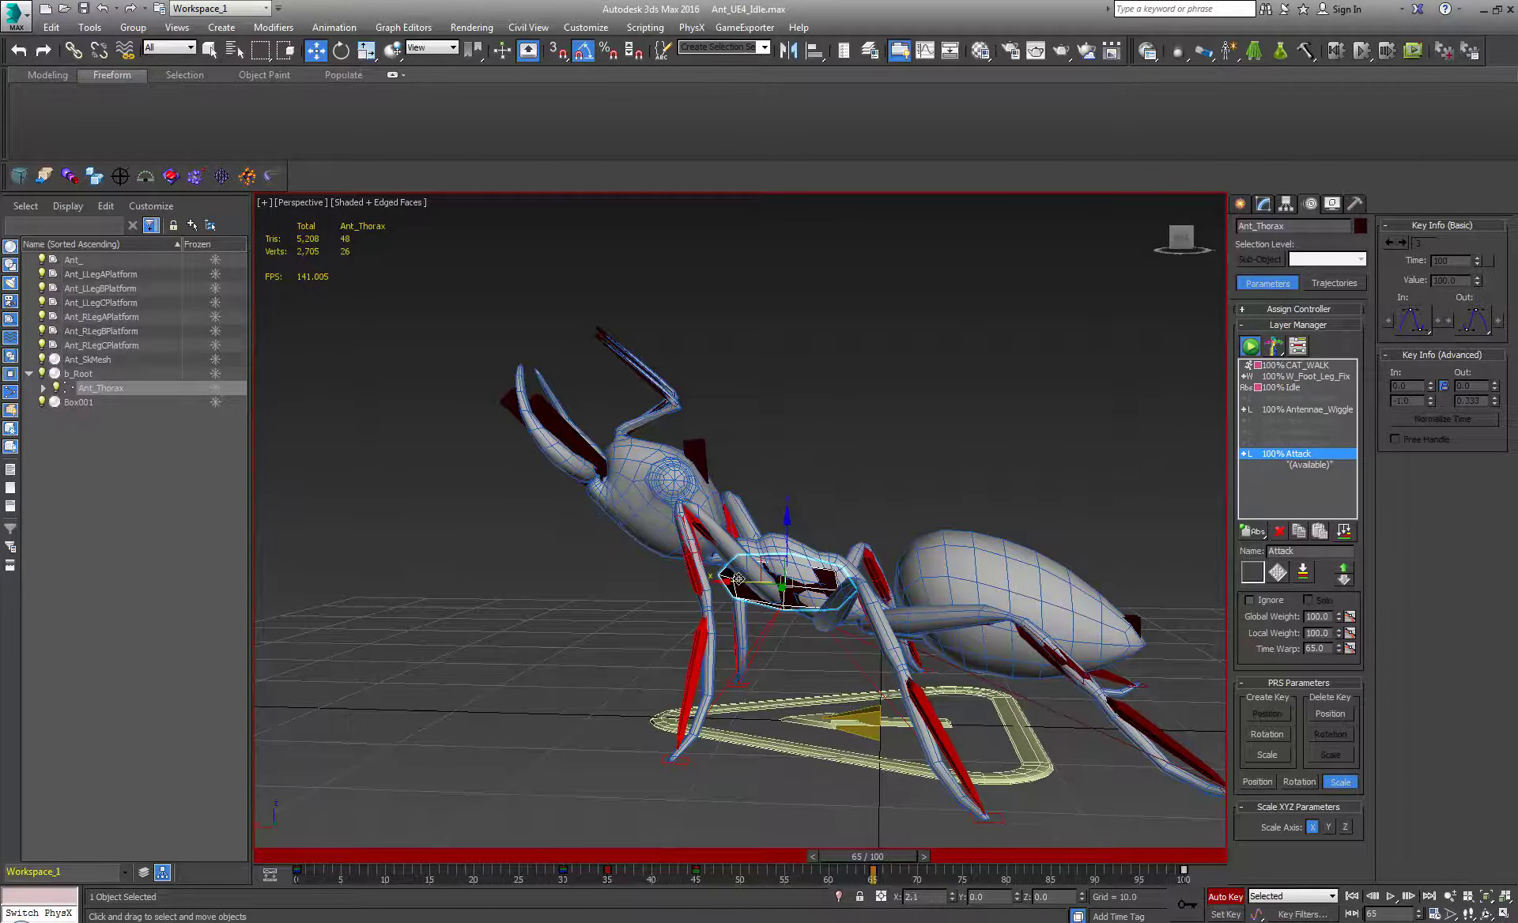
- Check the leg placement from above and behind, and move the thorax farther forward and up at frame 65
{"action": "middle_click_drag", "start_coordinate": [977, 686], "coordinate": [776, 691], "text": "alt"}
{"action": "middle_click_drag", "start_coordinate": [679, 666], "coordinate": [774, 699], "text": "alt"}
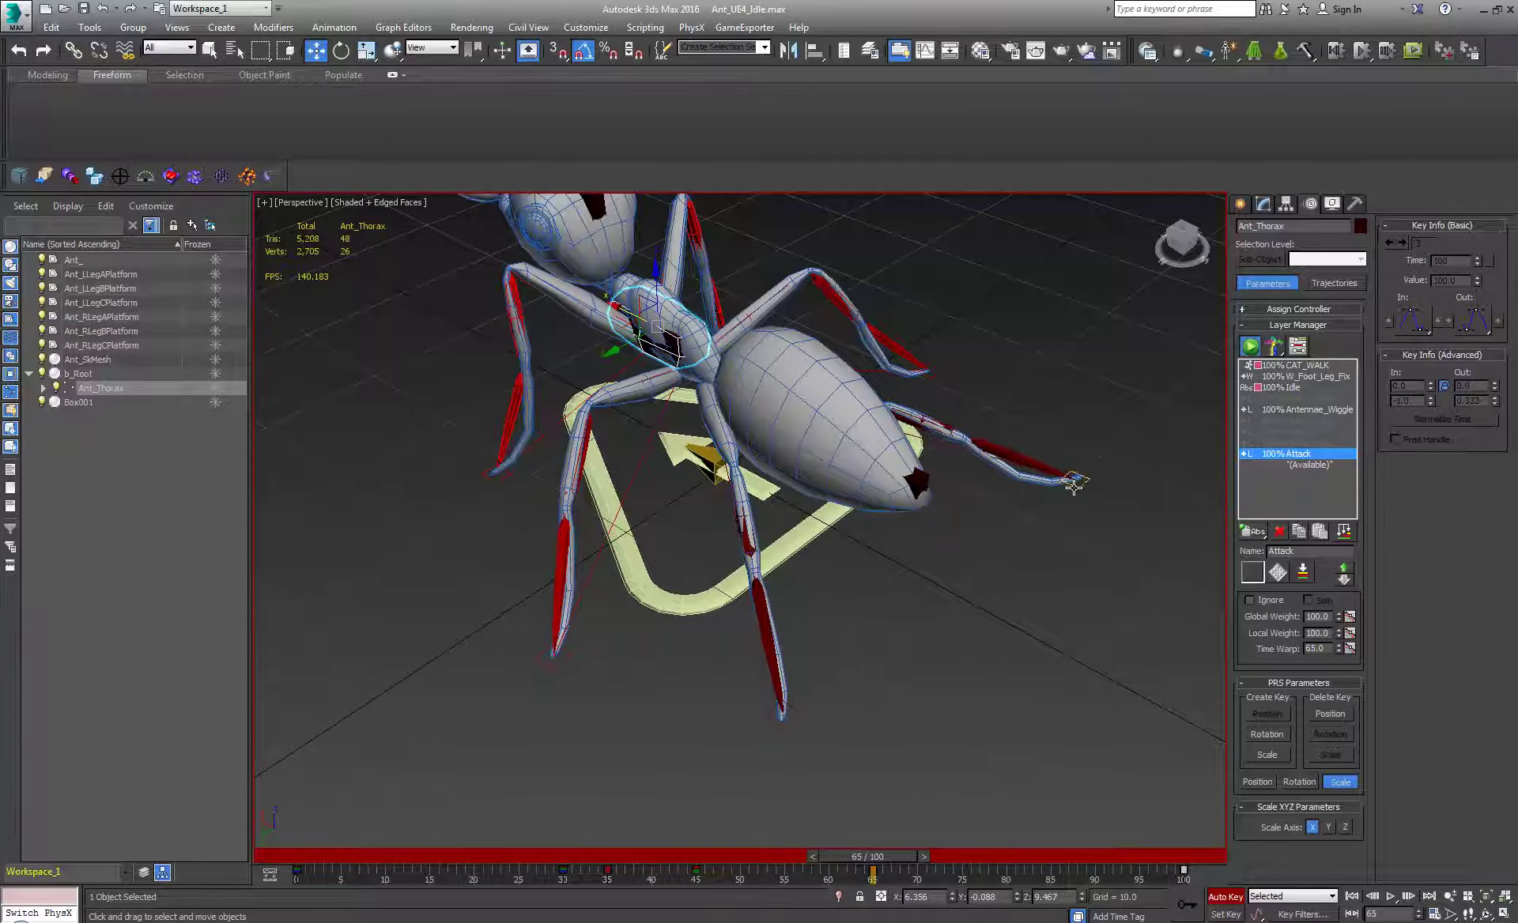
{"action": "middle_click_drag", "start_coordinate": [1066, 491], "coordinate": [834, 684], "text": "alt"}
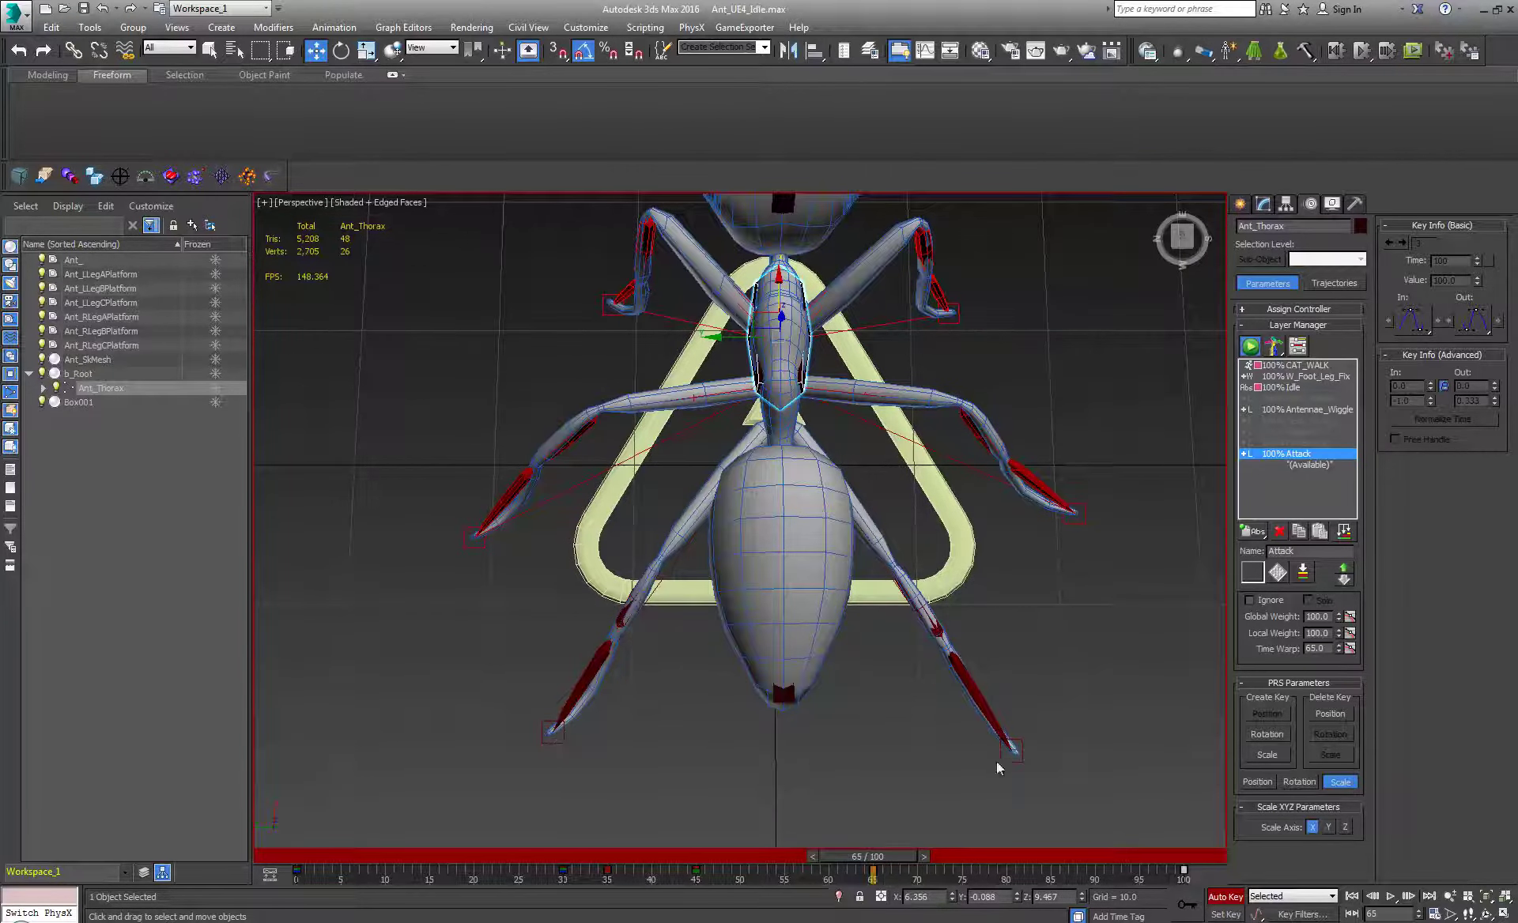
{"action": "middle_click_drag", "start_coordinate": [991, 607], "coordinate": [990, 721]}
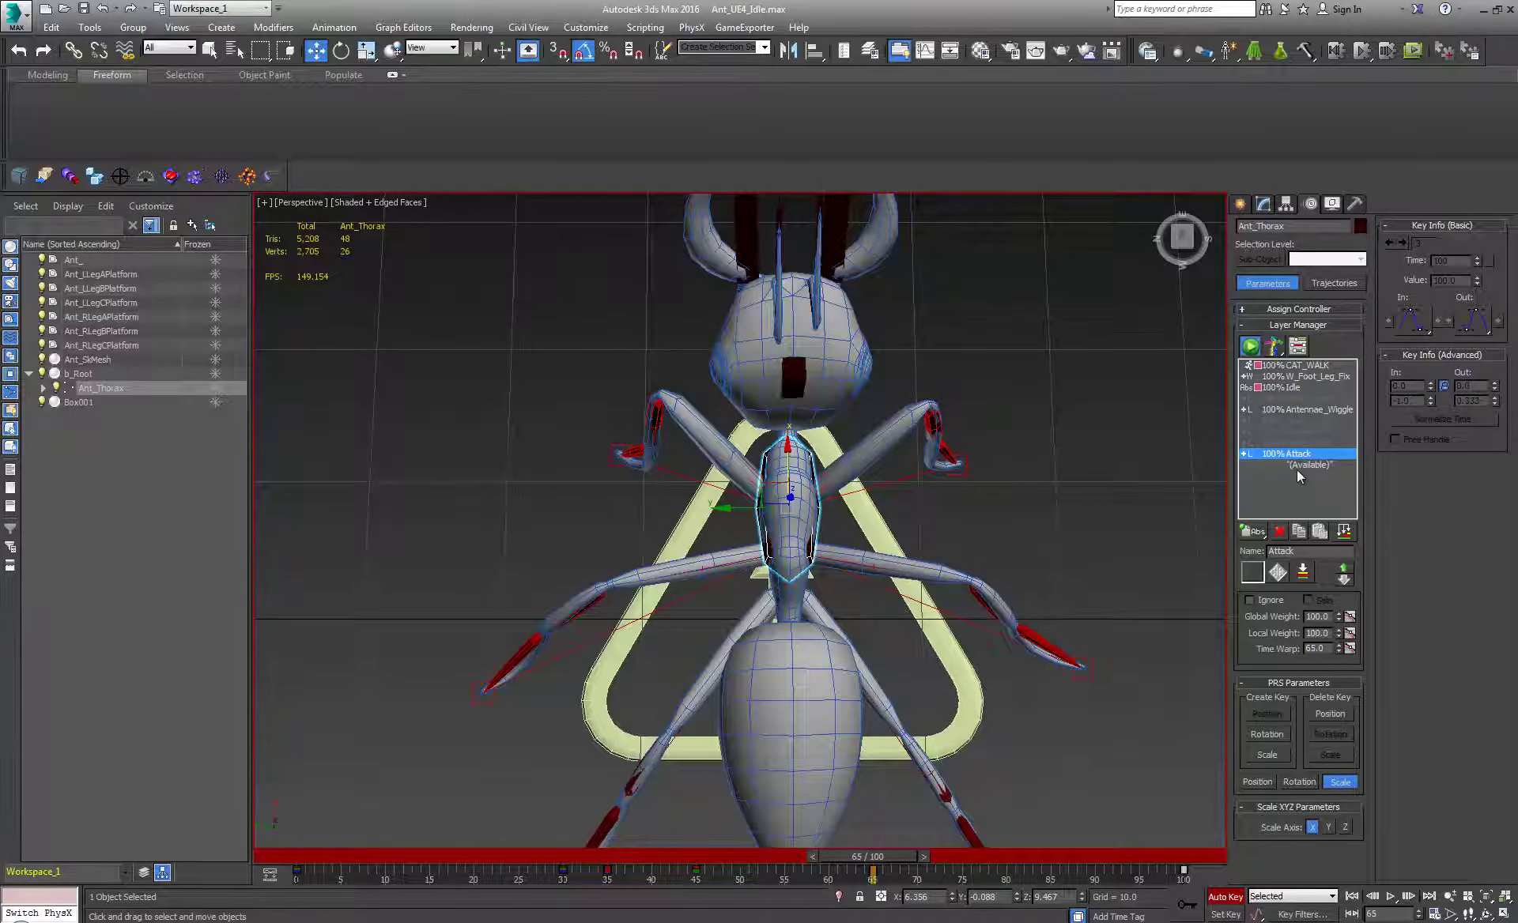
{"action": "middle_click_drag", "start_coordinate": [569, 618], "coordinate": [862, 454], "text": "alt"}
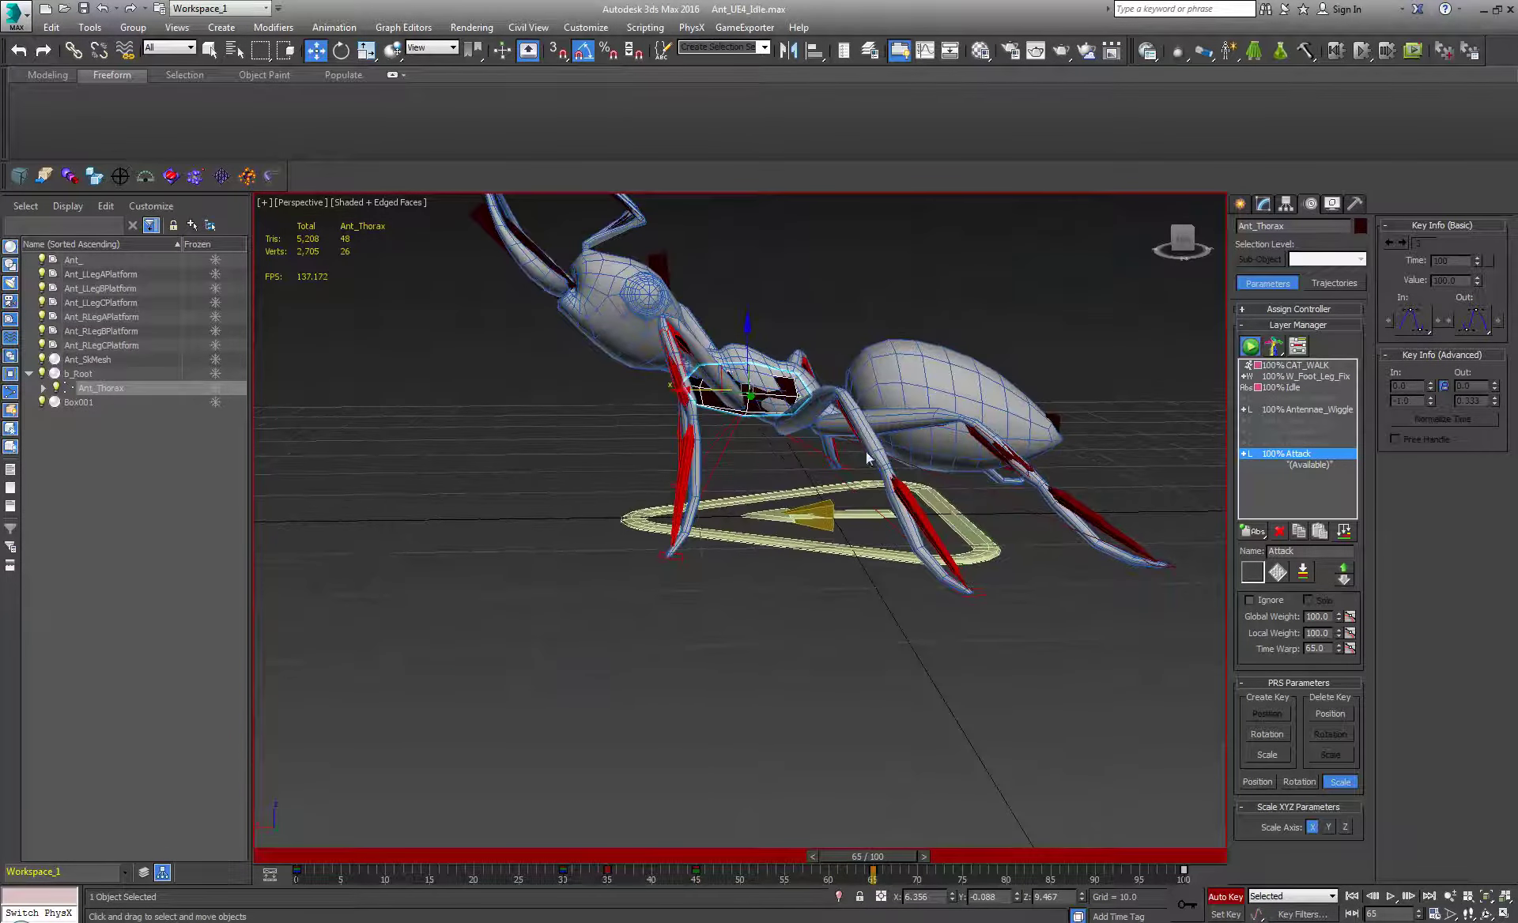
{"action": "middle_click_drag", "start_coordinate": [975, 490], "coordinate": [987, 540]}
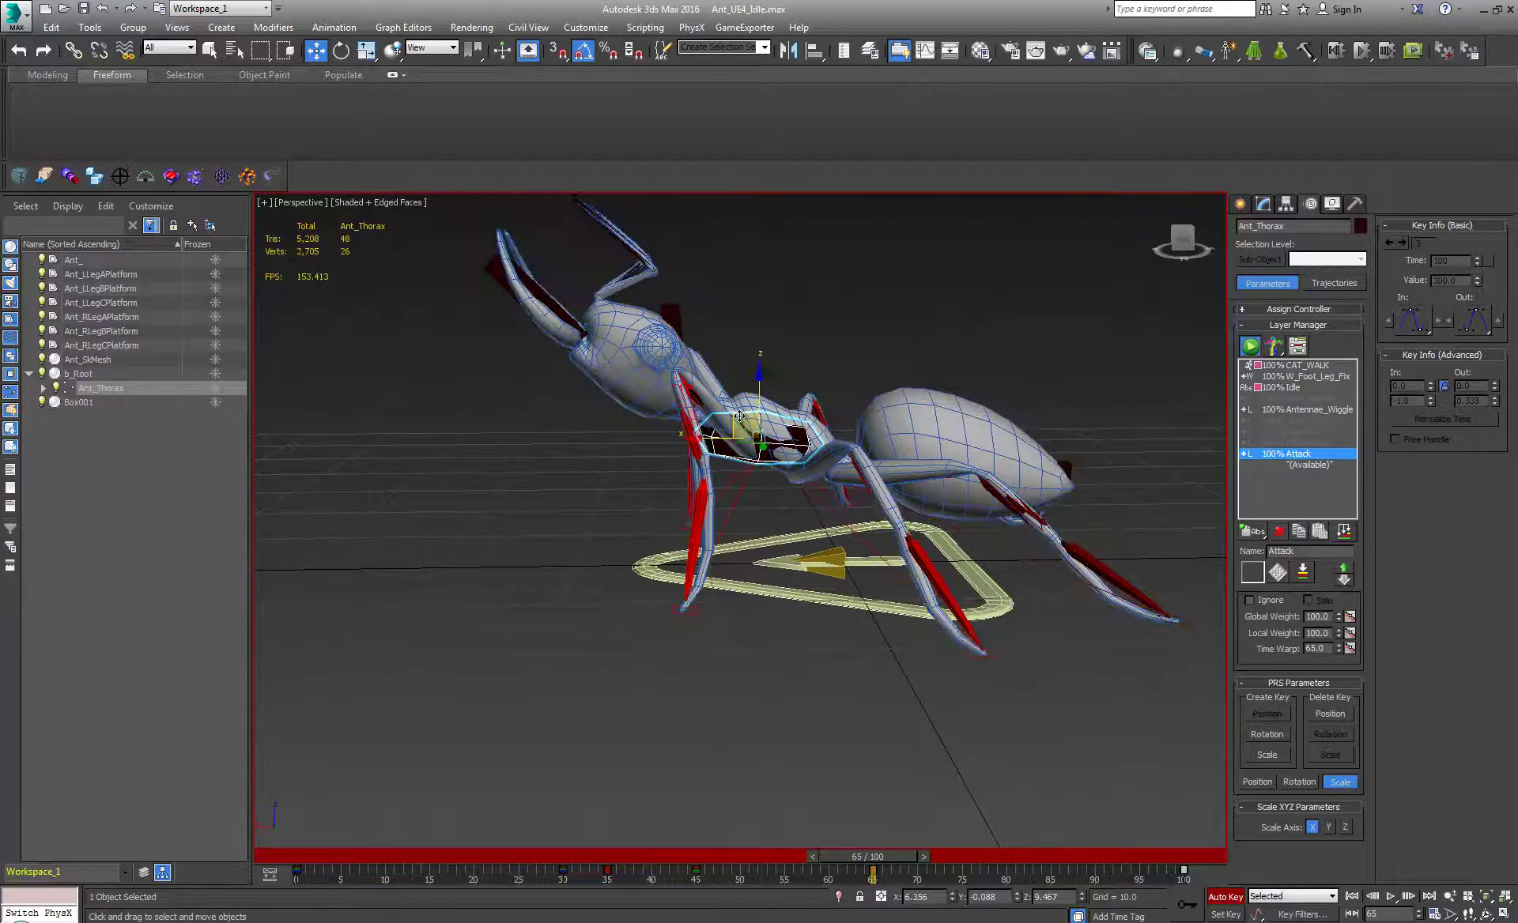
{"action": "left_click_drag", "start_coordinate": [740, 418], "coordinate": [693, 395]}
- Lower the thorax at frame 83 and rotate it 5 degrees about its Y axis
{"action": "left_click_drag", "start_coordinate": [891, 852], "coordinate": [1018, 785]}
{"action": "key", "text": "w"}
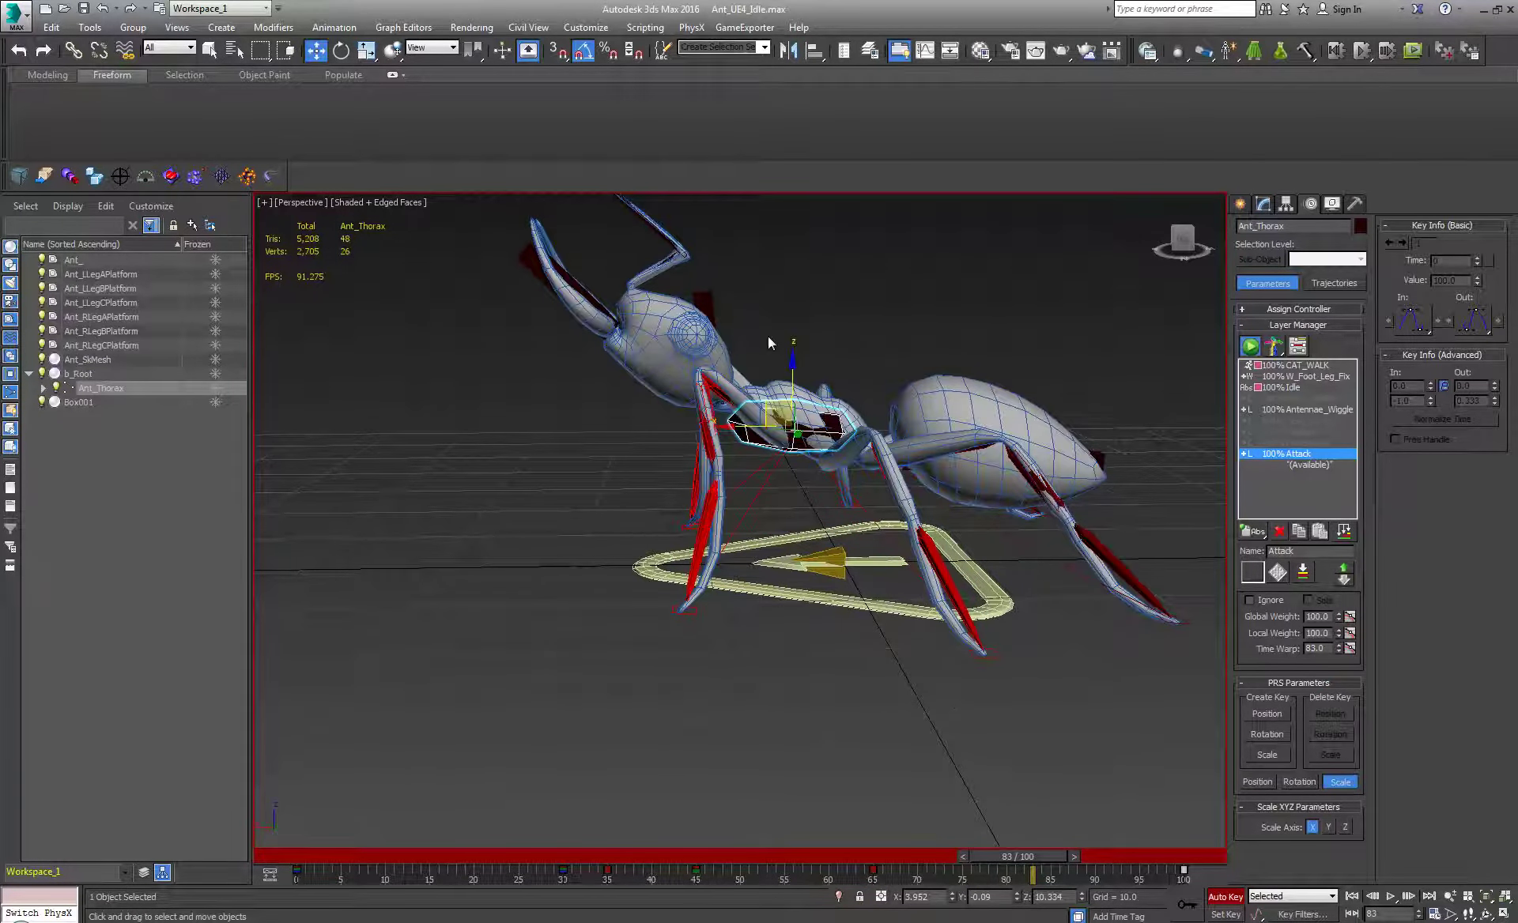
{"action": "left_click_drag", "start_coordinate": [793, 376], "coordinate": [816, 430]}
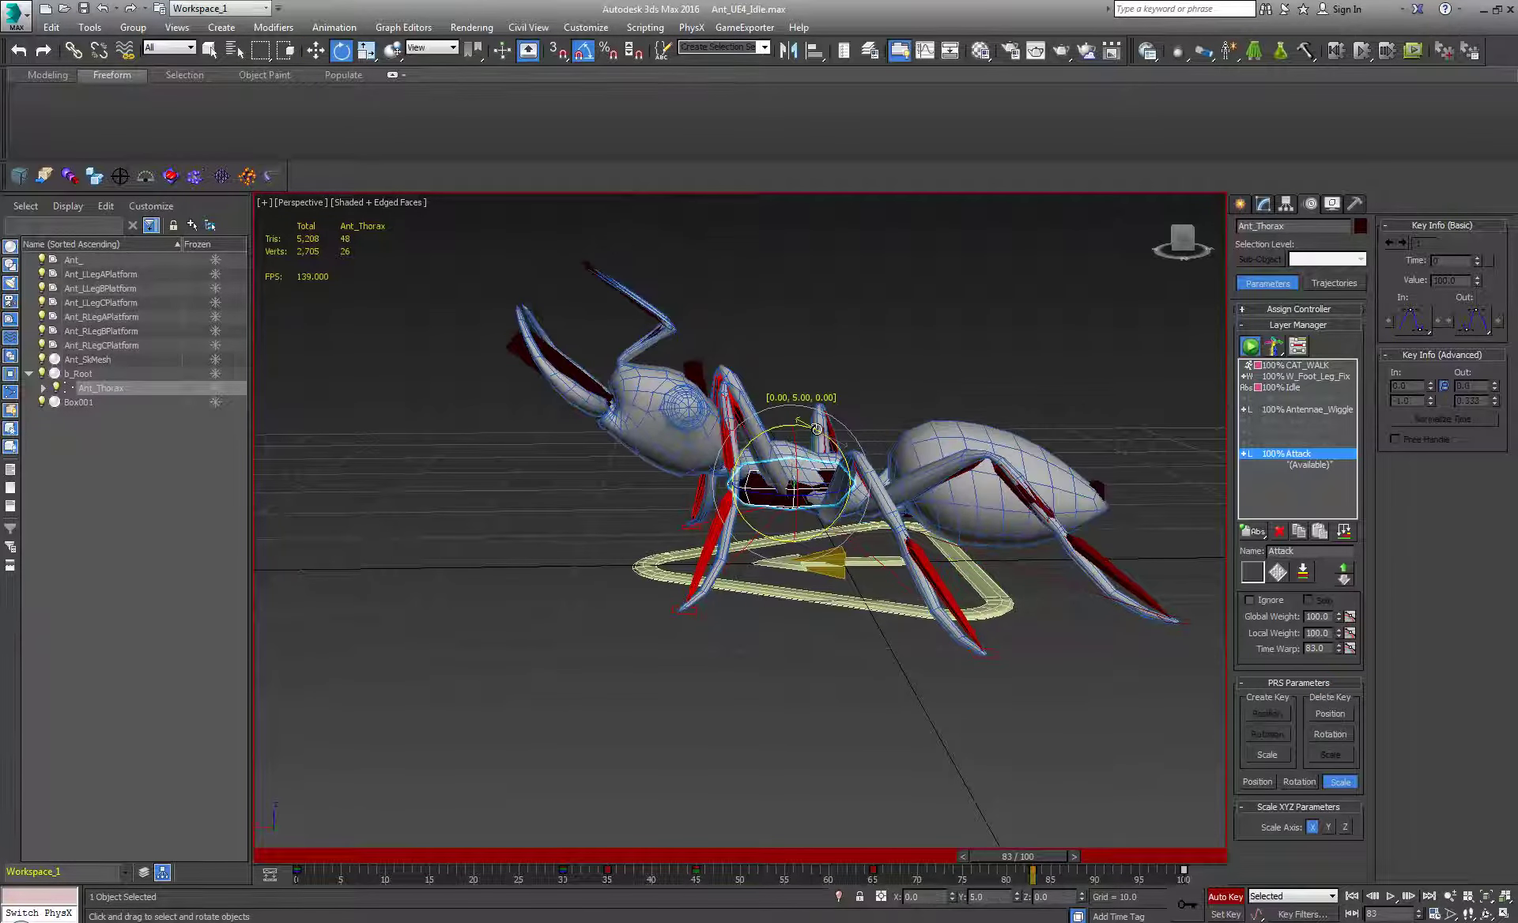
- Scrub through the attack from frame 0 to frame 99 to review the thorax motion
{"action": "left_click_drag", "start_coordinate": [1008, 855], "coordinate": [266, 711]}
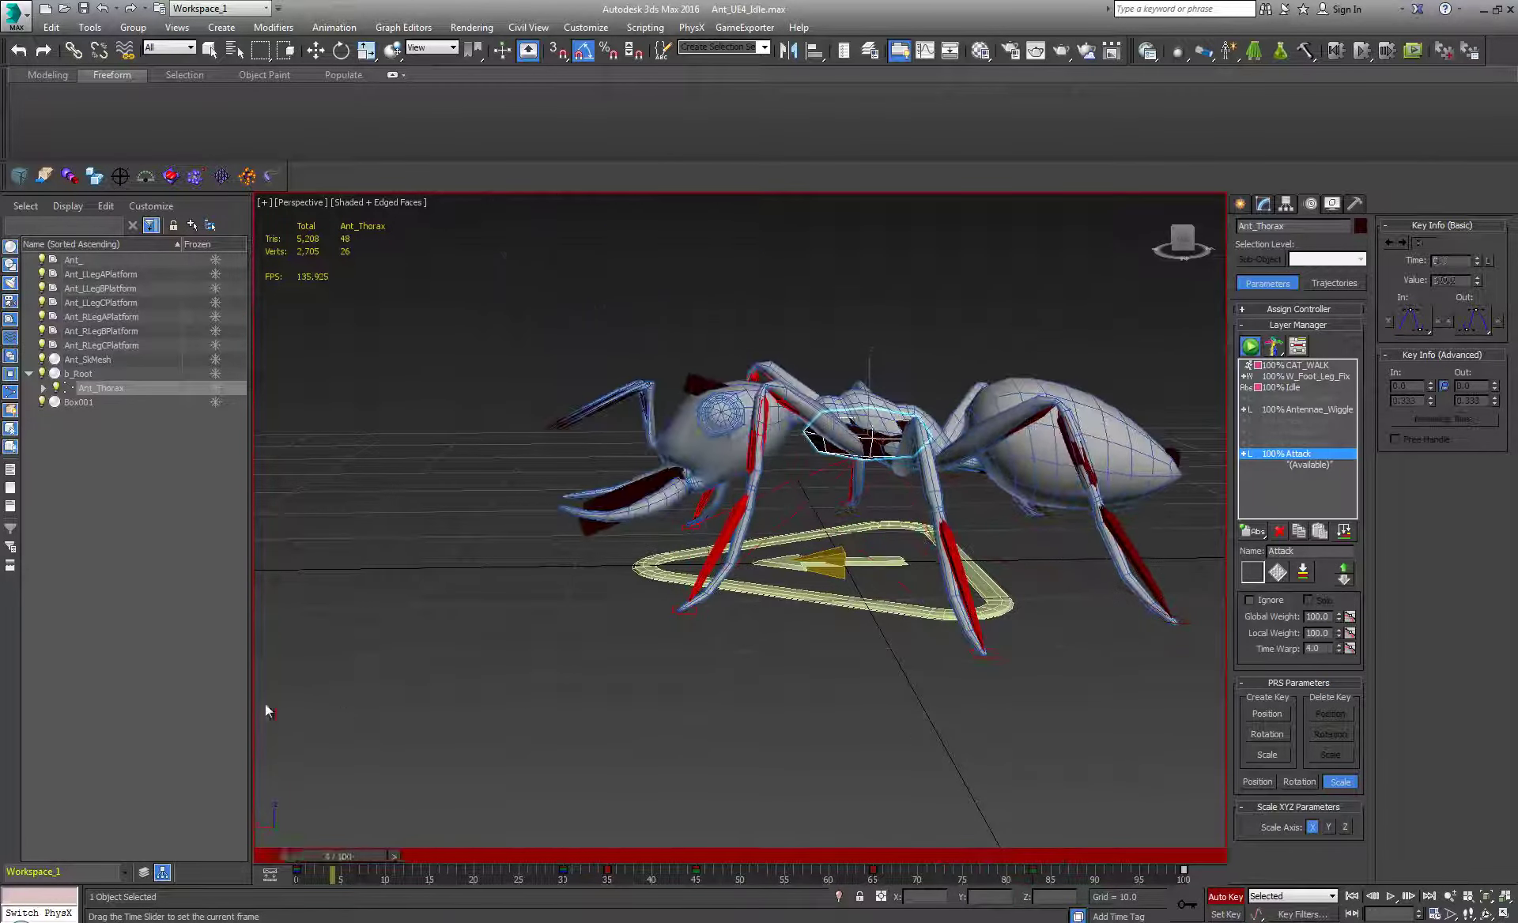
{"action": "left_click_drag", "start_coordinate": [316, 855], "coordinate": [867, 869]}
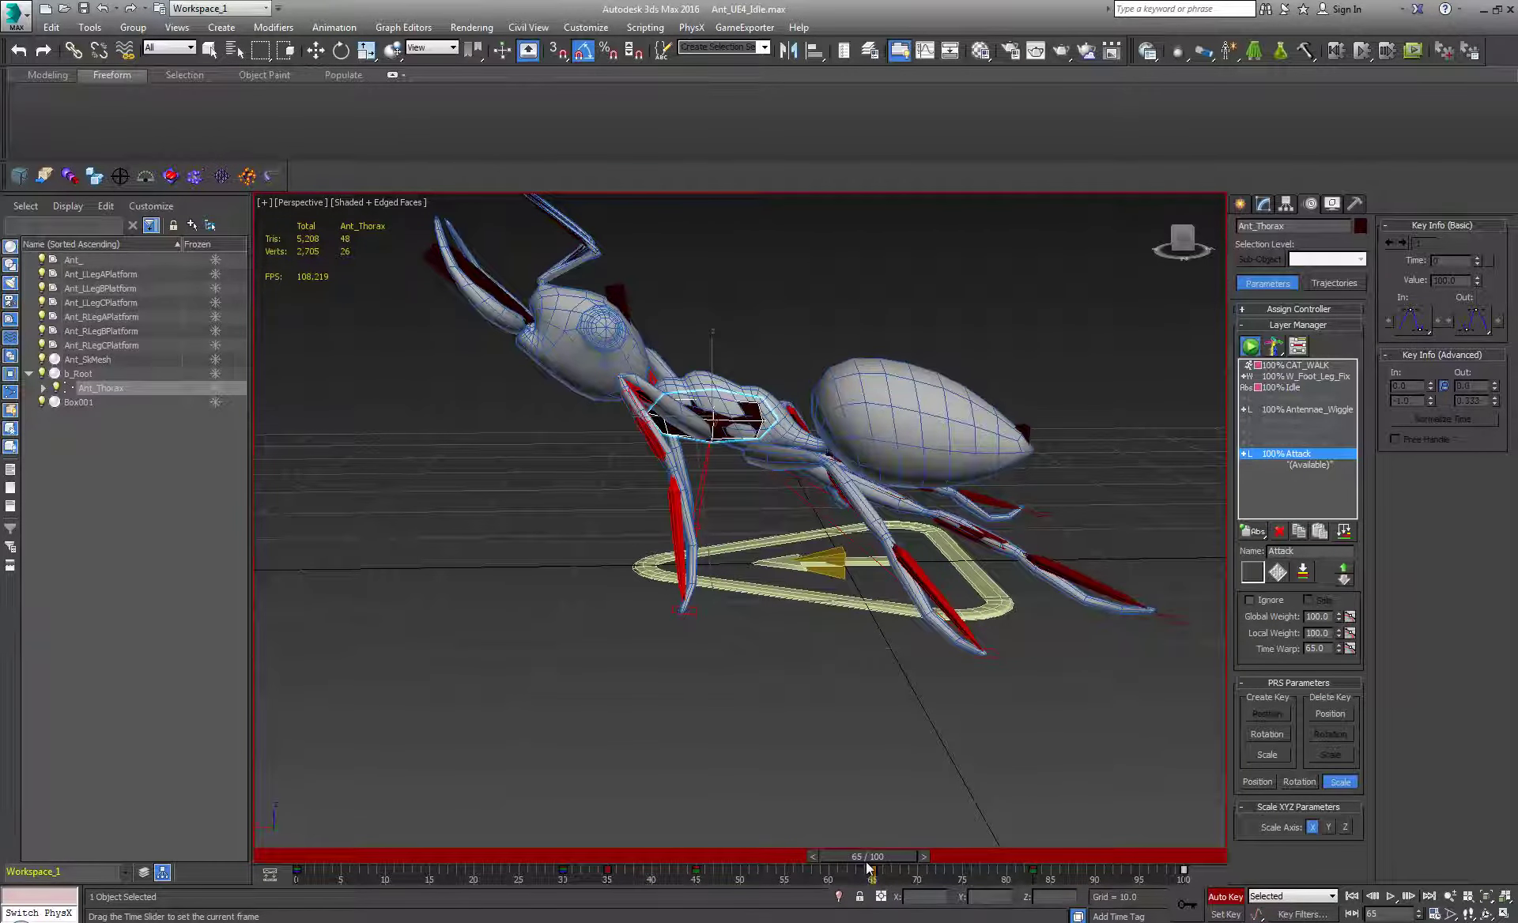
{"action": "left_click_drag", "start_coordinate": [880, 870], "coordinate": [1151, 834]}
{"action": "key", "text": "e"}
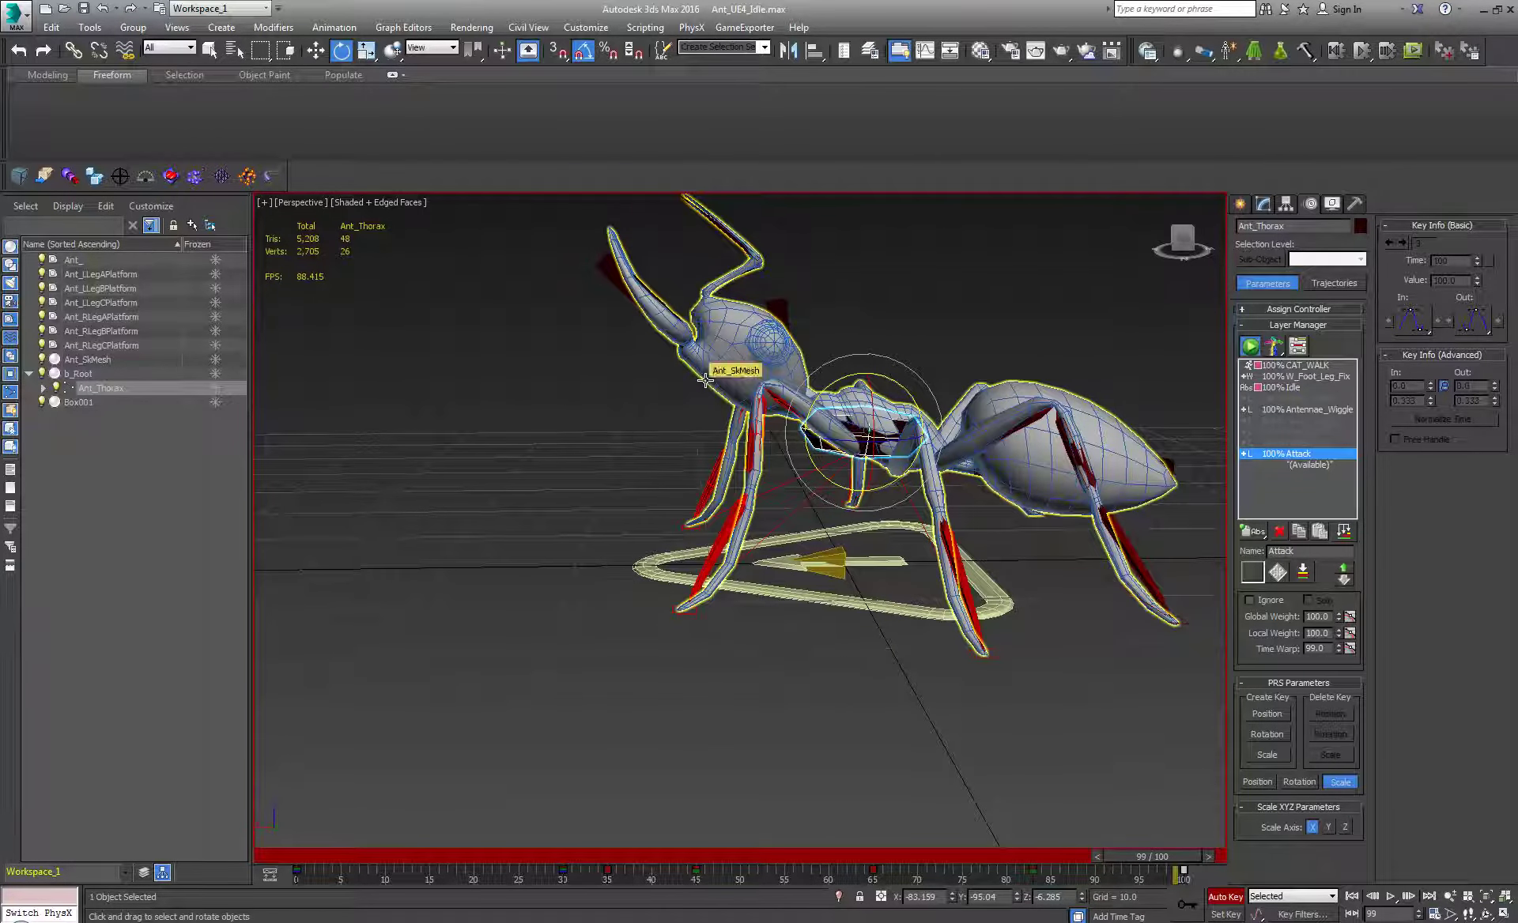
- Examine the ant's closing pose between frames 91 and 99 from nearer and farther views
{"action": "middle_click_drag", "start_coordinate": [731, 372], "coordinate": [696, 444]}
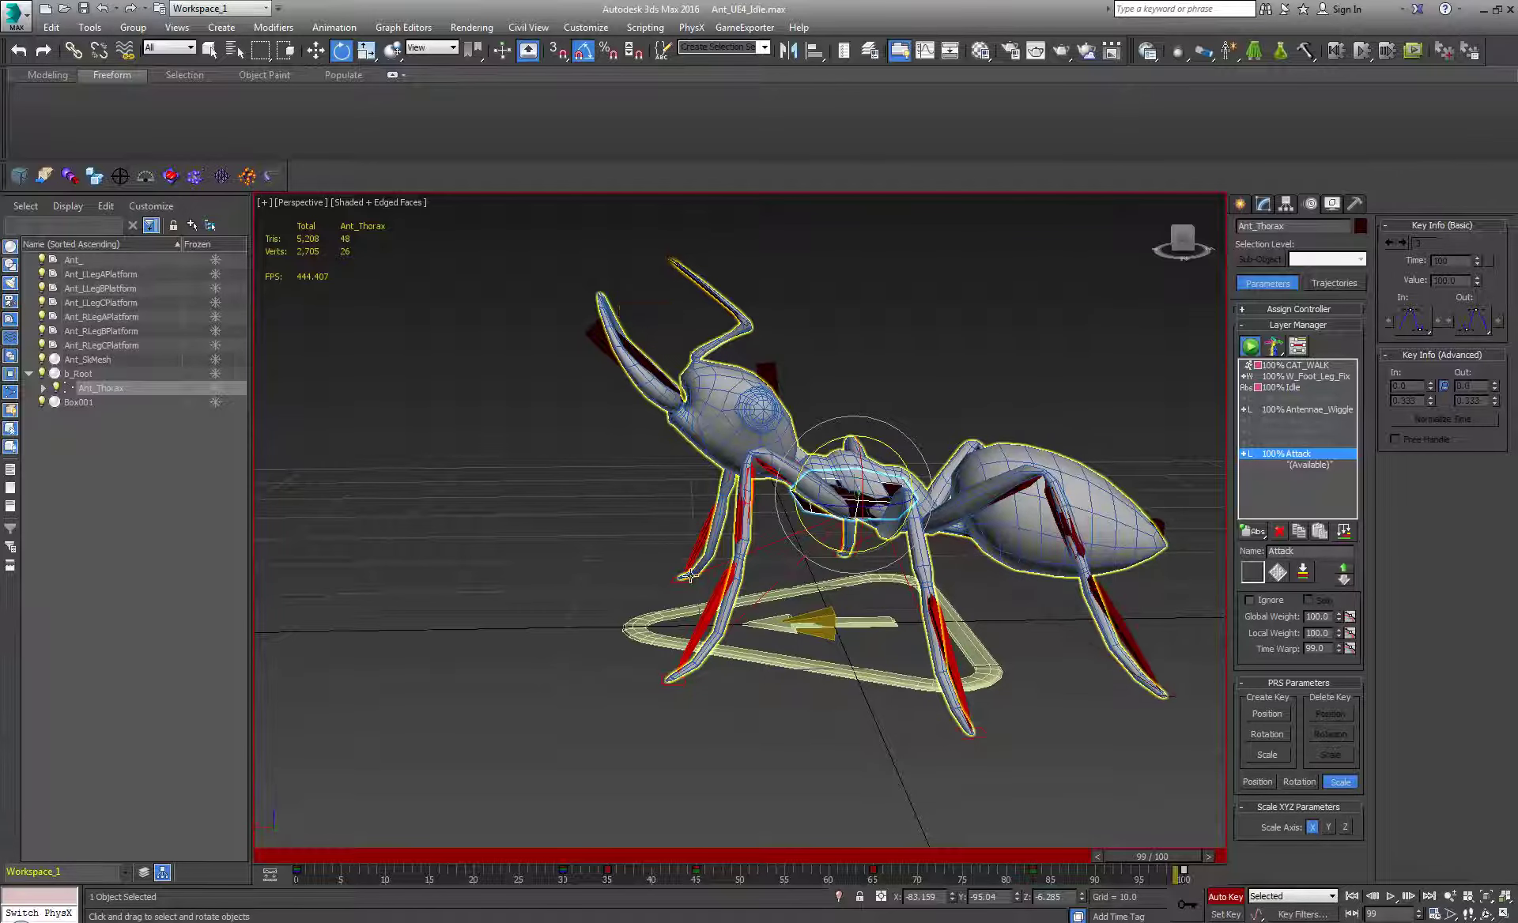
{"action": "middle_click_drag", "start_coordinate": [690, 575], "coordinate": [781, 619]}
{"action": "scroll", "coordinate": [781, 625], "scroll_direction": "down", "scroll_amount": 5}
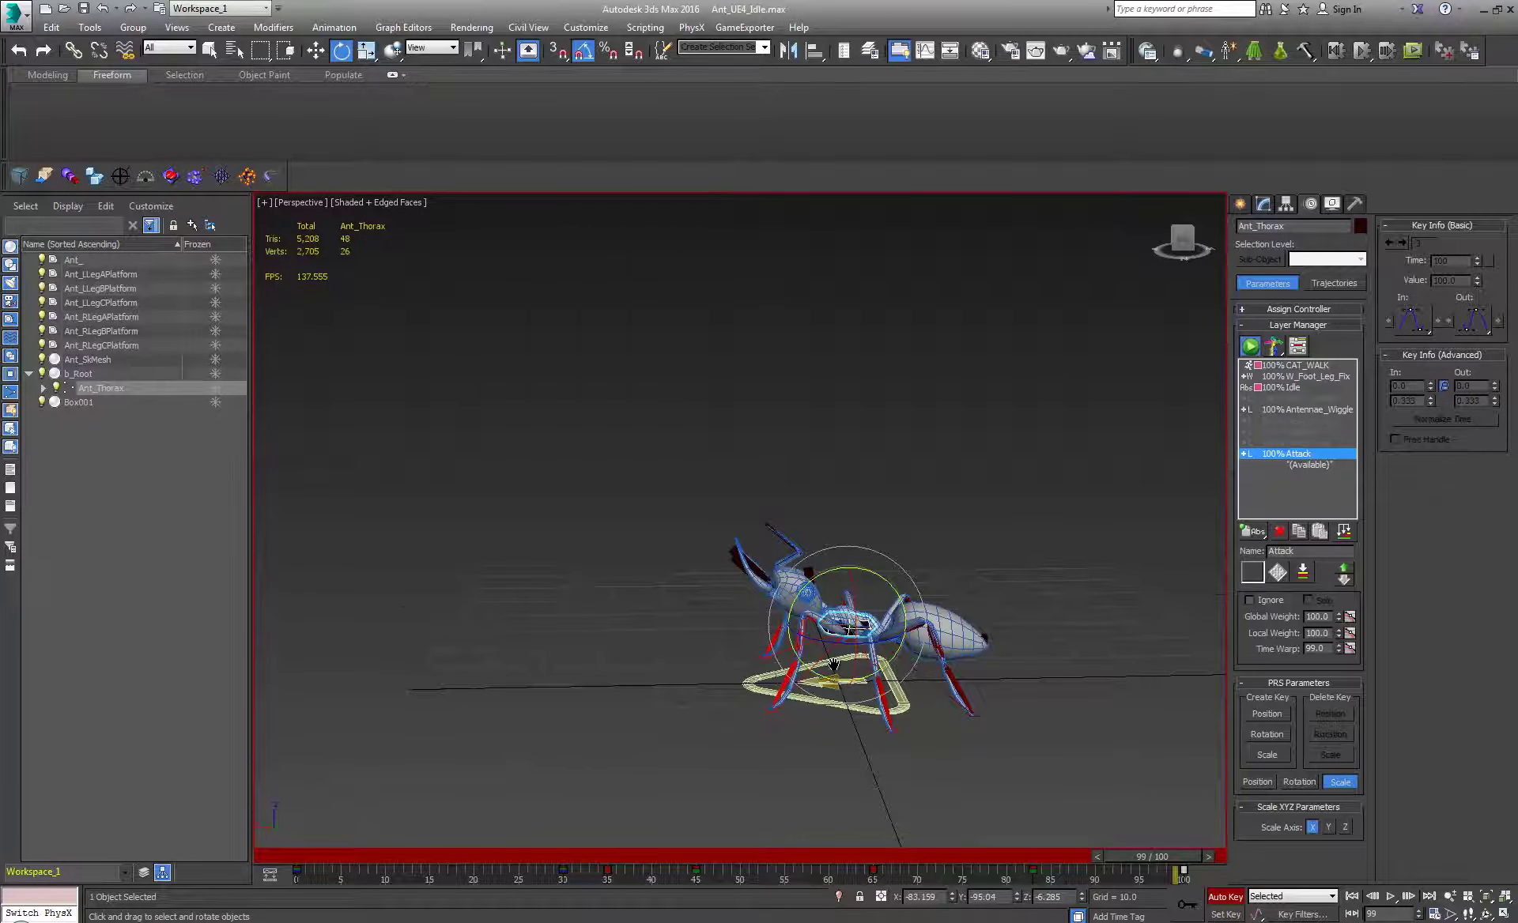
{"action": "middle_click_drag", "start_coordinate": [834, 664], "coordinate": [829, 588]}
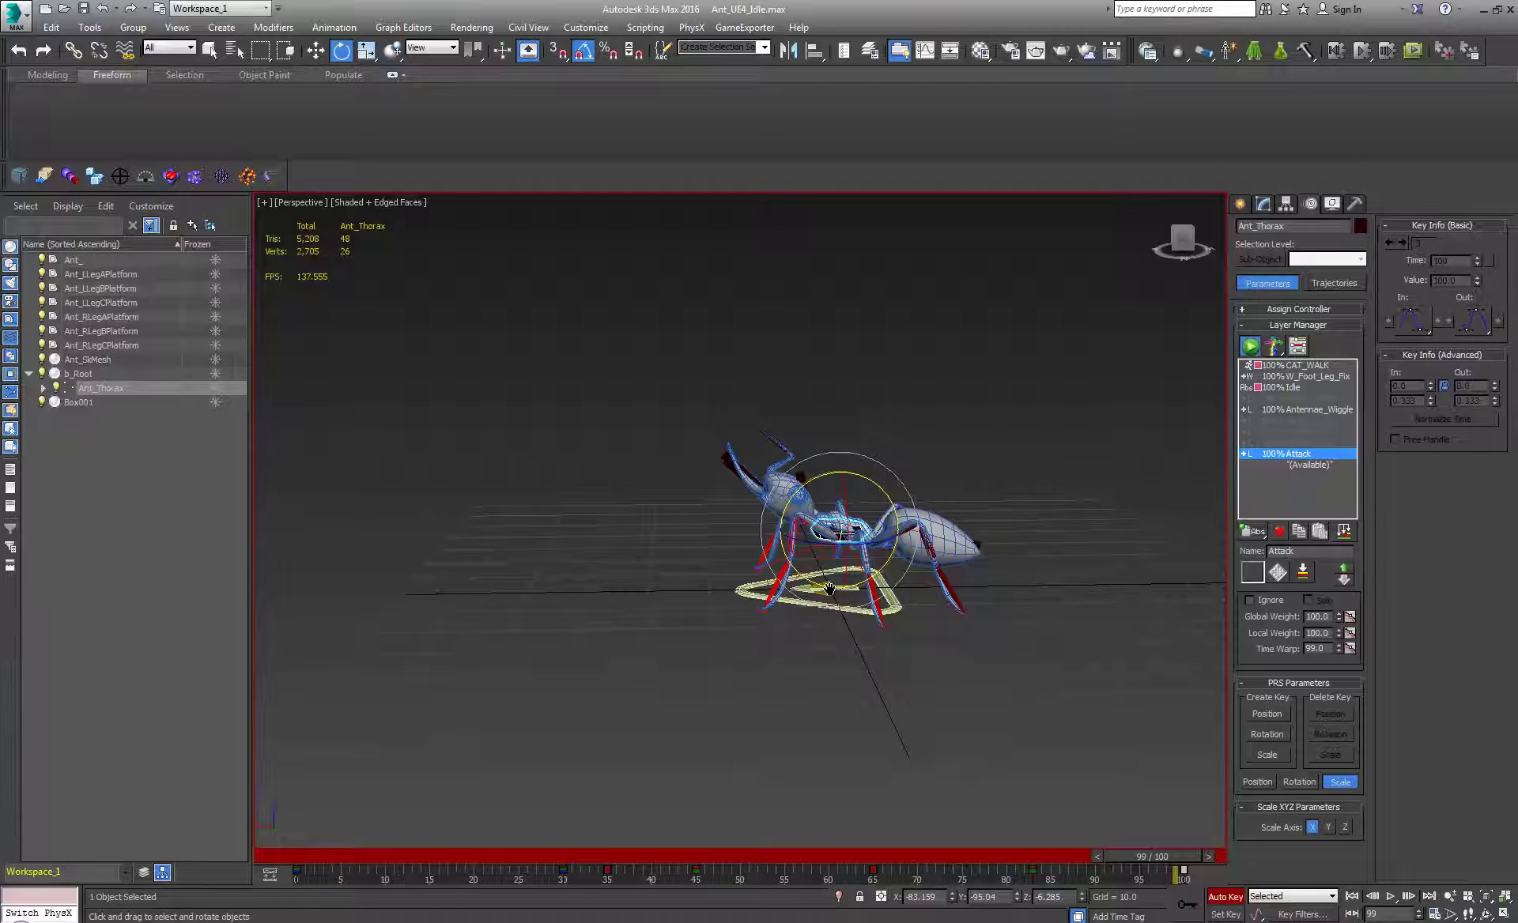
{"action": "scroll", "coordinate": [829, 589], "scroll_direction": "down", "scroll_amount": 2}
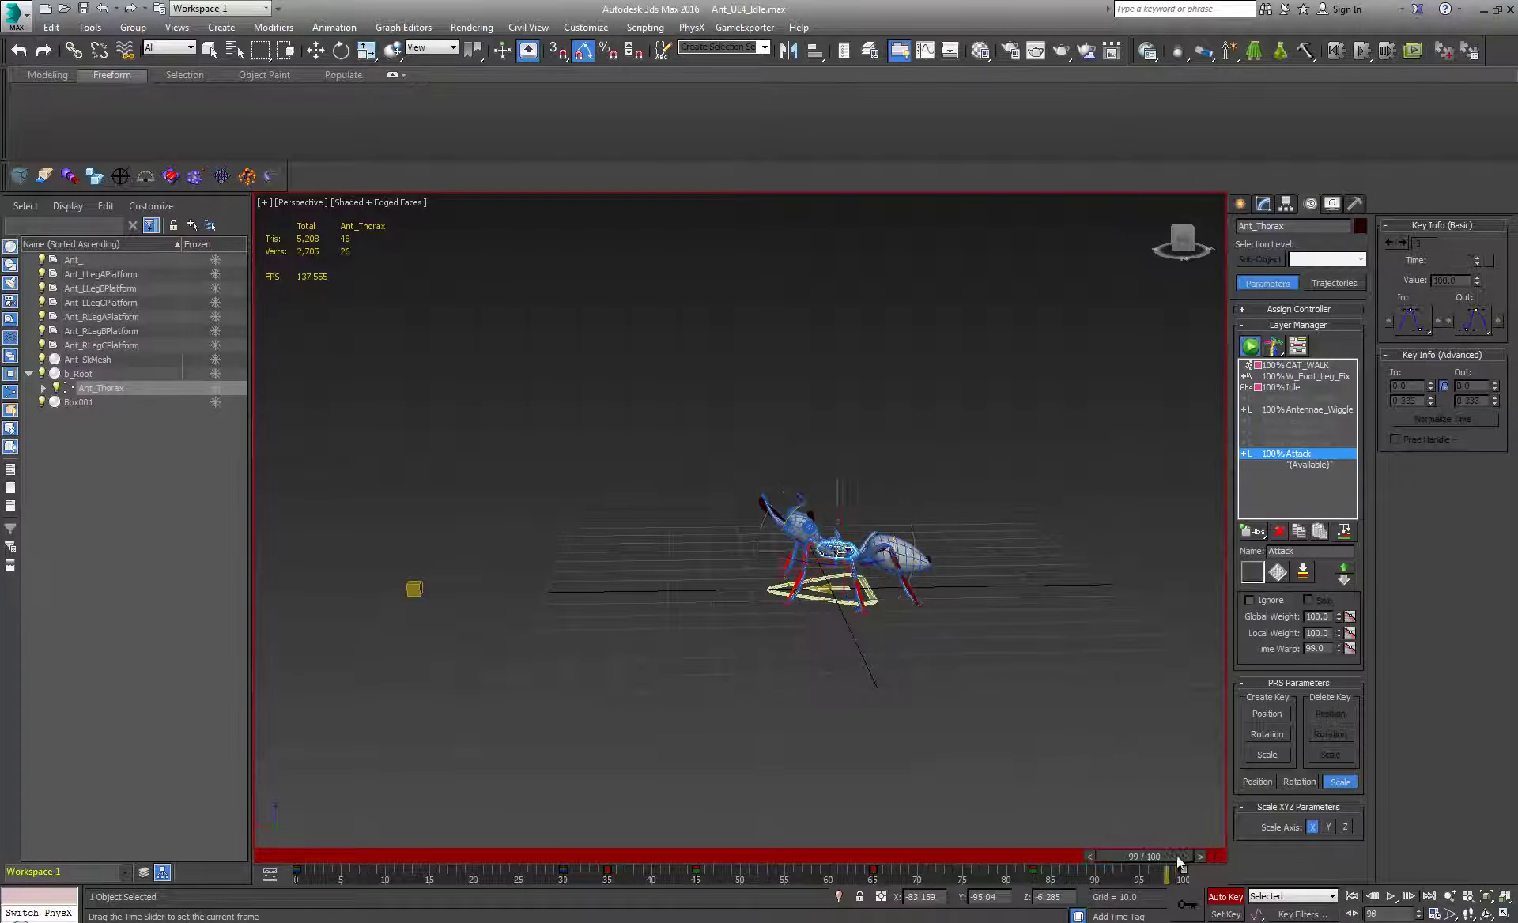
{"action": "left_click_drag", "start_coordinate": [1177, 855], "coordinate": [1117, 835]}
{"action": "middle_click_drag", "start_coordinate": [843, 664], "coordinate": [866, 661]}
{"action": "scroll", "coordinate": [866, 661], "scroll_direction": "up", "scroll_amount": 4}
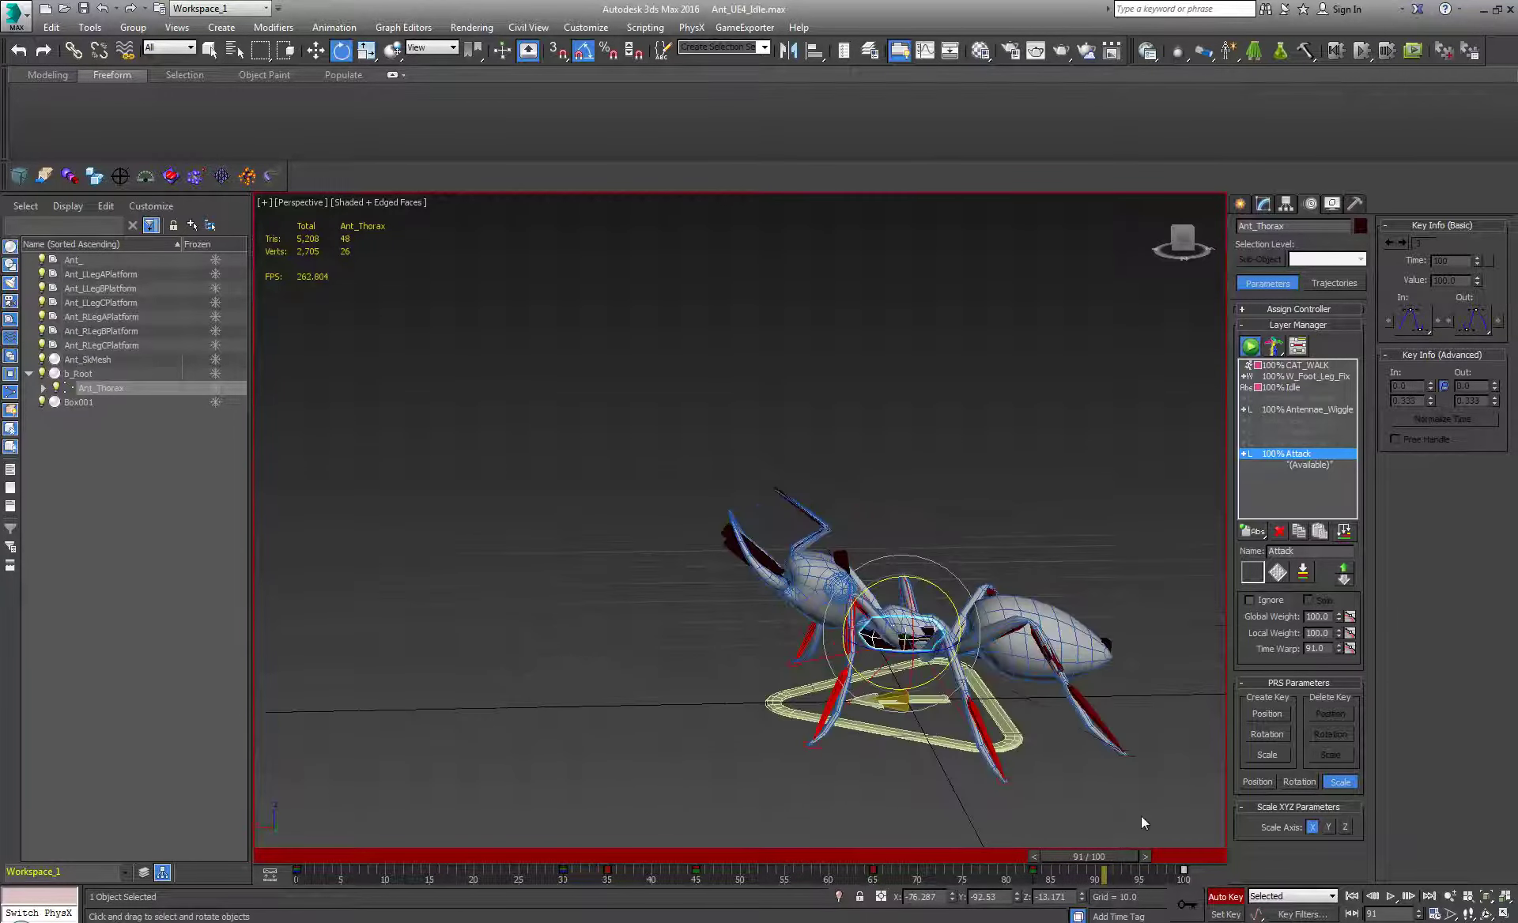
- Return to frame 0 and play back the whole attack animation
{"action": "key", "text": "q"}
{"action": "left_click_drag", "start_coordinate": [1102, 857], "coordinate": [300, 856]}
{"action": "key", "text": "e"}
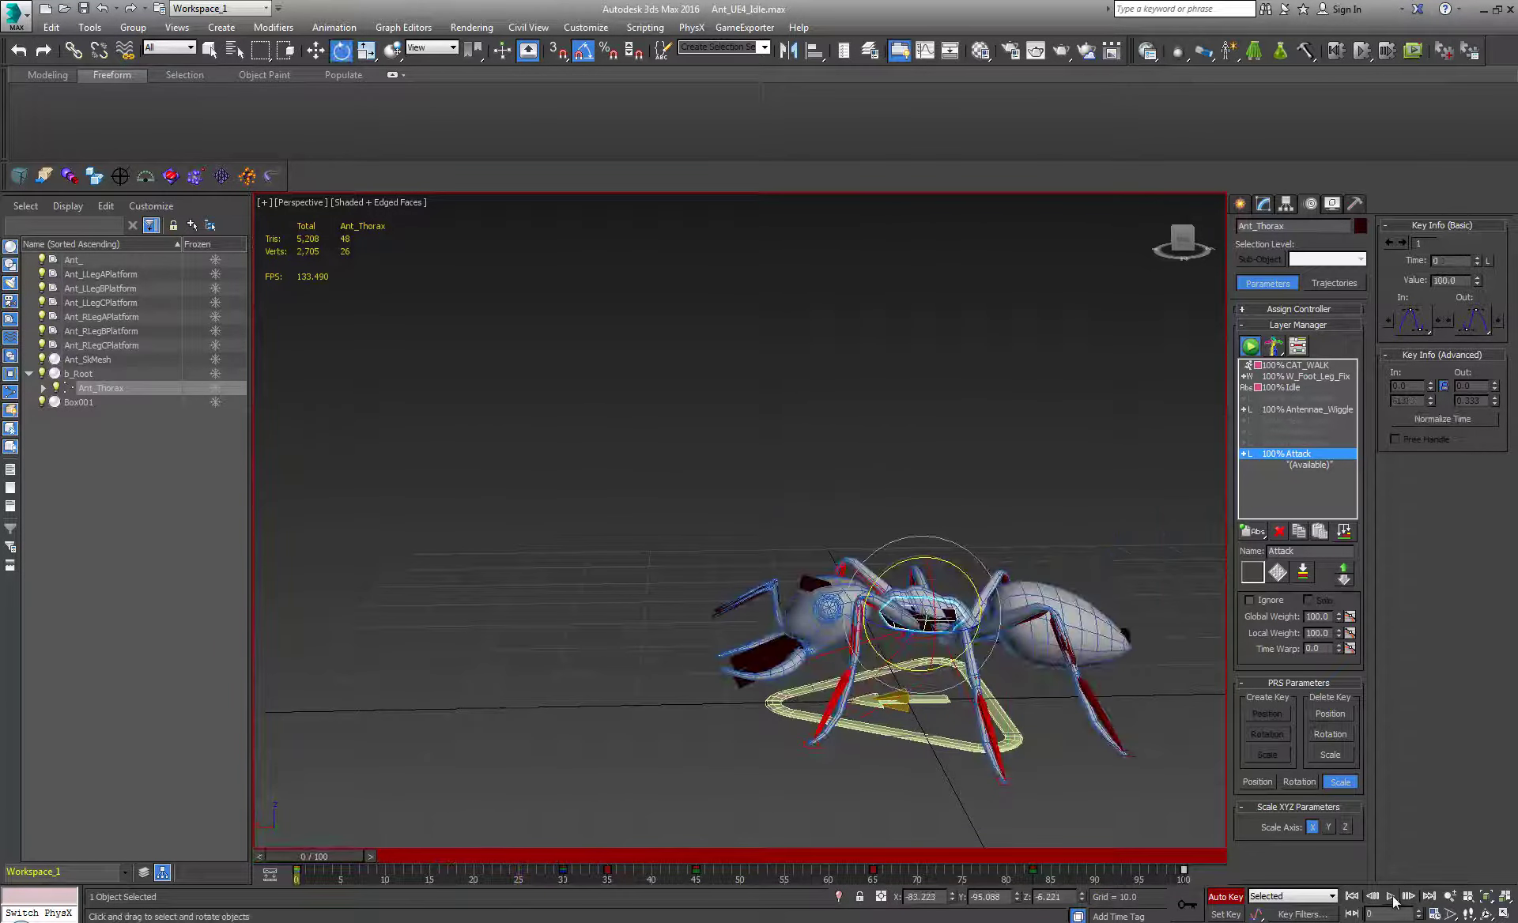
{"action": "left_click", "coordinate": [1390, 896]}
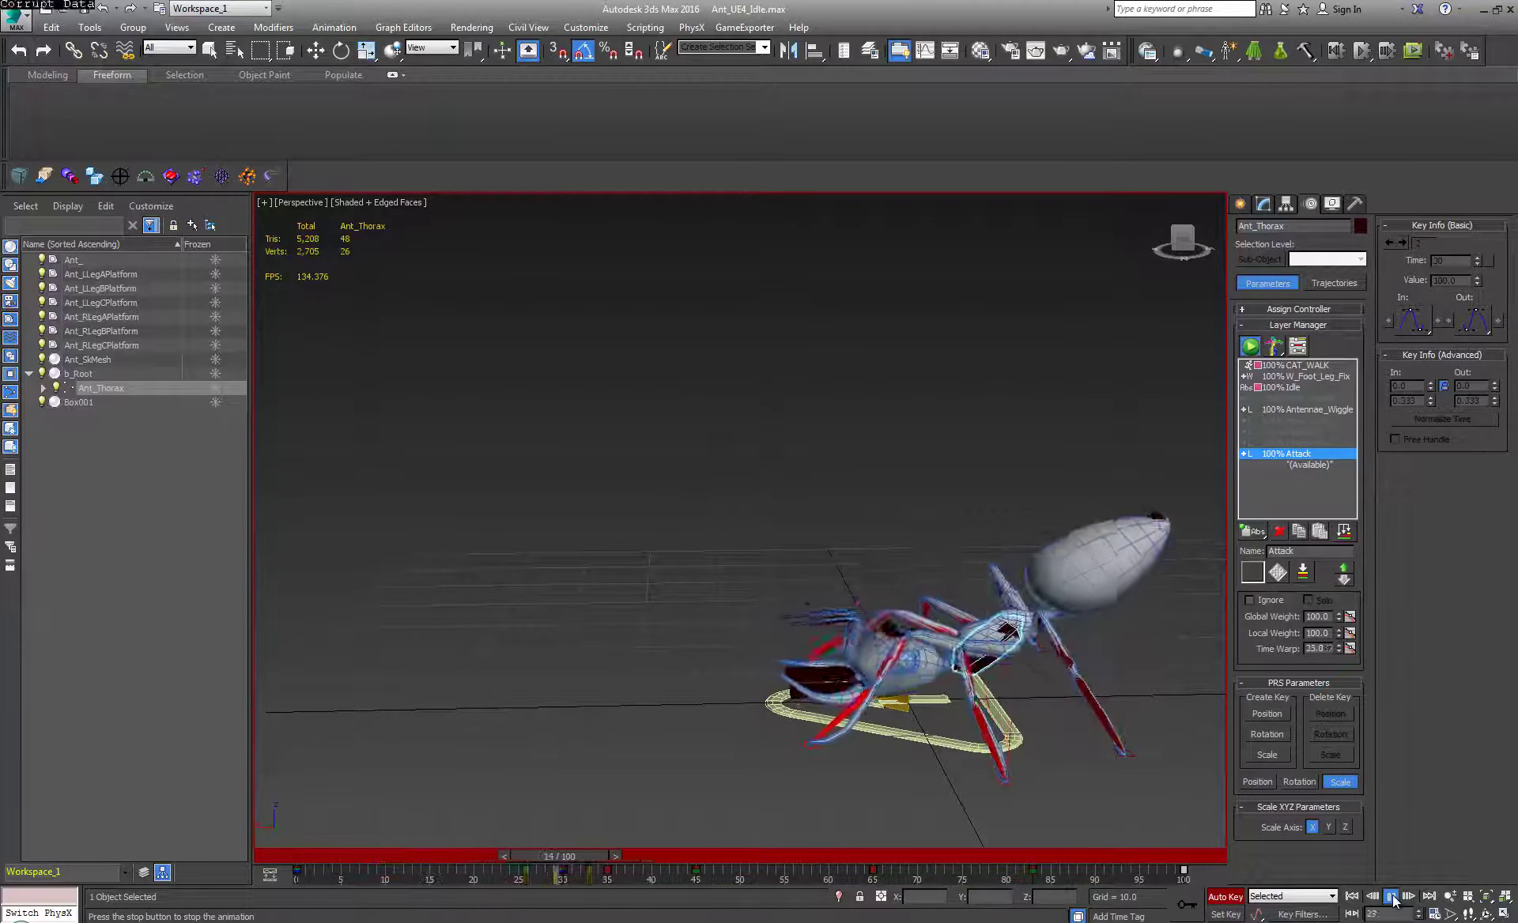
- Stop playback and rotate the ant's head slightly past frame 50 of the attack
{"action": "left_click", "coordinate": [1393, 899]}
{"action": "key", "text": "e"}
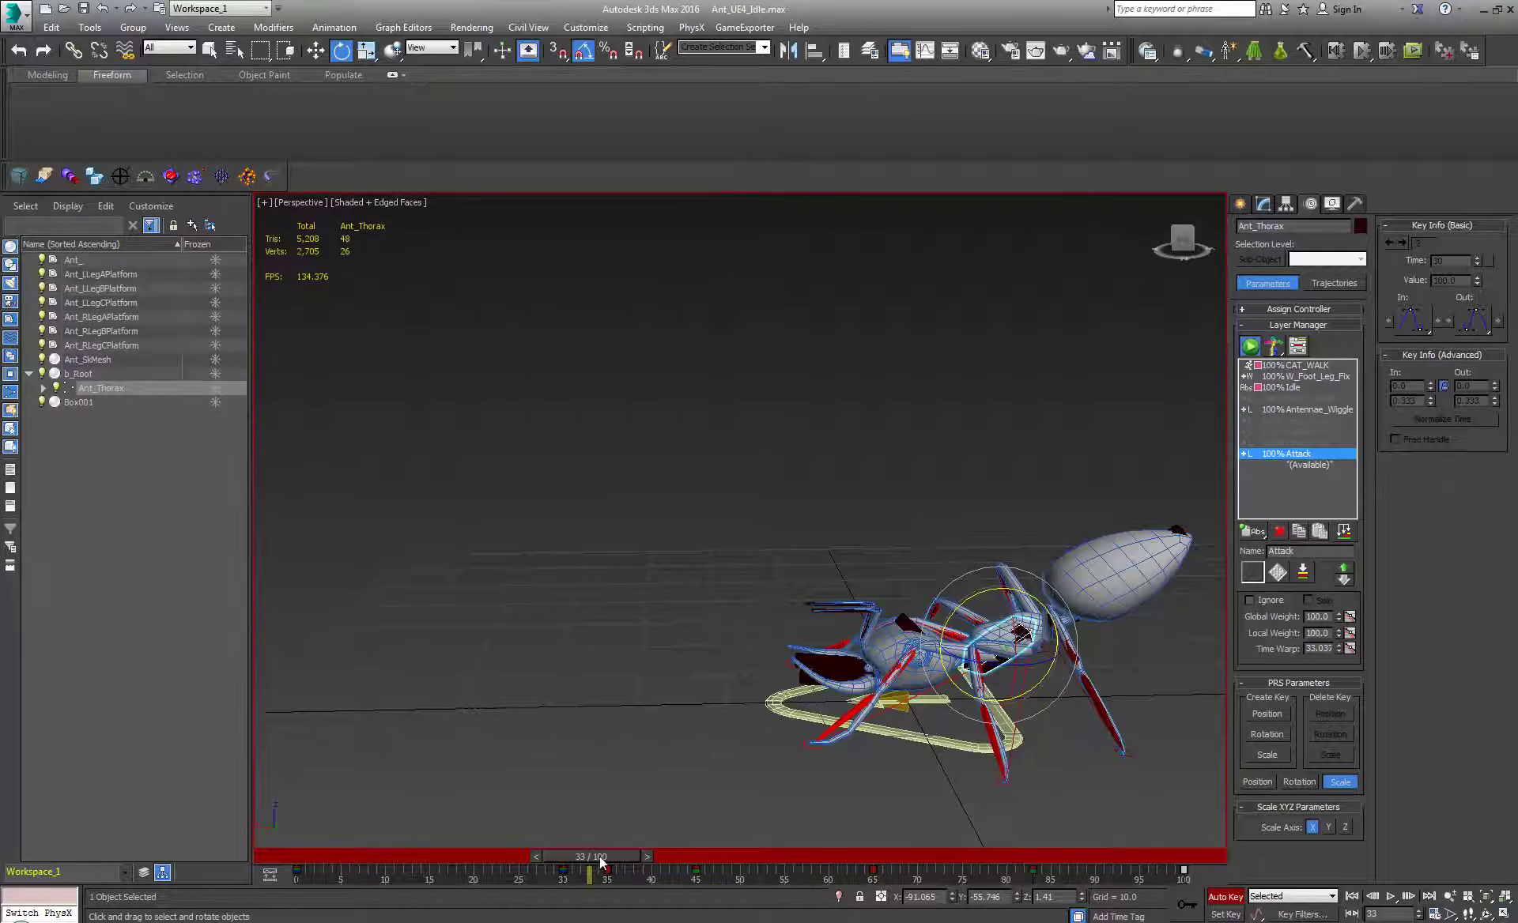
{"action": "left_click_drag", "start_coordinate": [600, 859], "coordinate": [761, 856]}
{"action": "left_click", "coordinate": [787, 512]}
{"action": "key", "text": "e"}
{"action": "key", "text": "e"}
{"action": "left_click_drag", "start_coordinate": [813, 523], "coordinate": [795, 555]}
- Rotate the ant's head again at frame 85, during the recovery
{"action": "left_click_drag", "start_coordinate": [750, 861], "coordinate": [1021, 856]}
{"action": "key", "text": "e"}
{"action": "left_click_drag", "start_coordinate": [867, 592], "coordinate": [900, 619]}
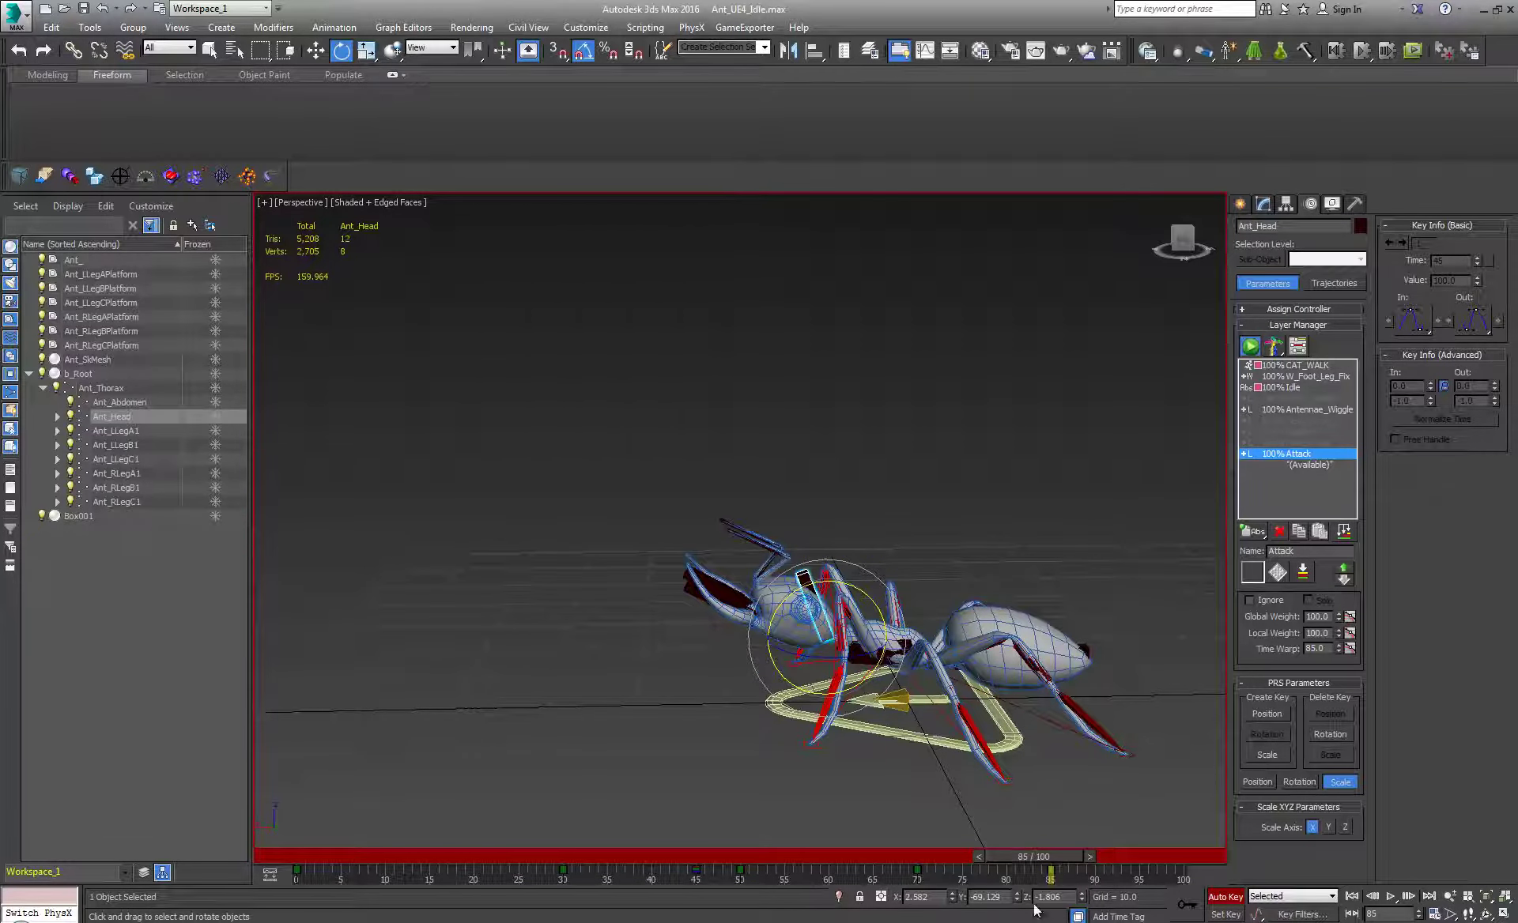
- Copy the head's key from frame 0 to frame 100 so the animation ends in its starting pose
{"action": "left_click_drag", "start_coordinate": [1024, 855], "coordinate": [1122, 869]}
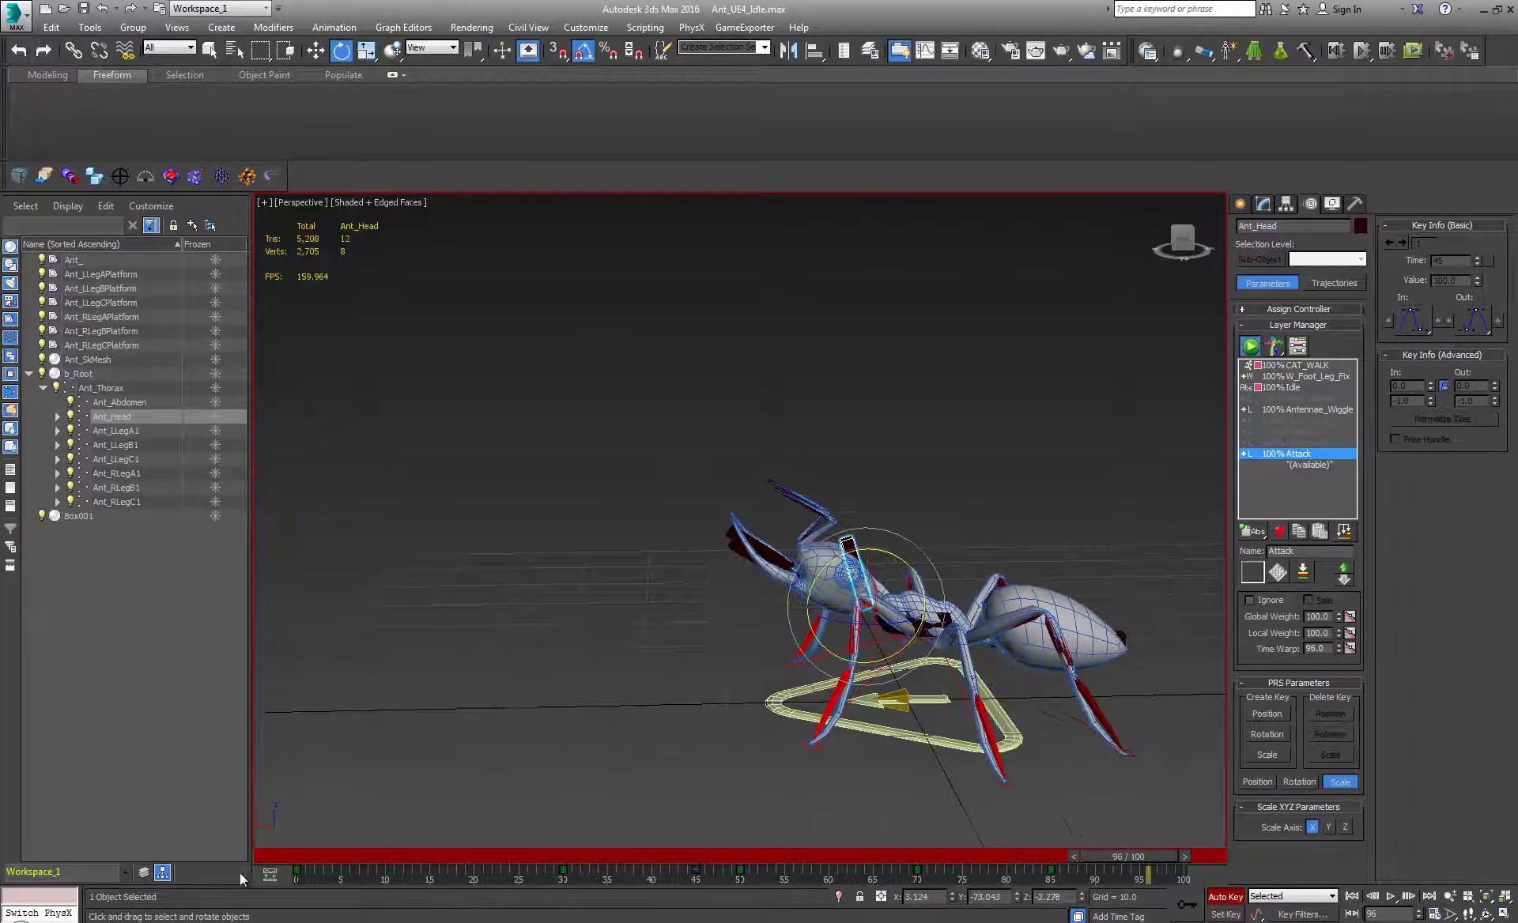
{"action": "left_click", "coordinate": [298, 871]}
{"action": "left_click_drag", "start_coordinate": [298, 871], "coordinate": [1205, 820], "text": "shift"}
- Select the left and right mandibles together and set the reference coordinate system to Local
{"action": "key", "text": "e"}
{"action": "left_click", "coordinate": [758, 668]}
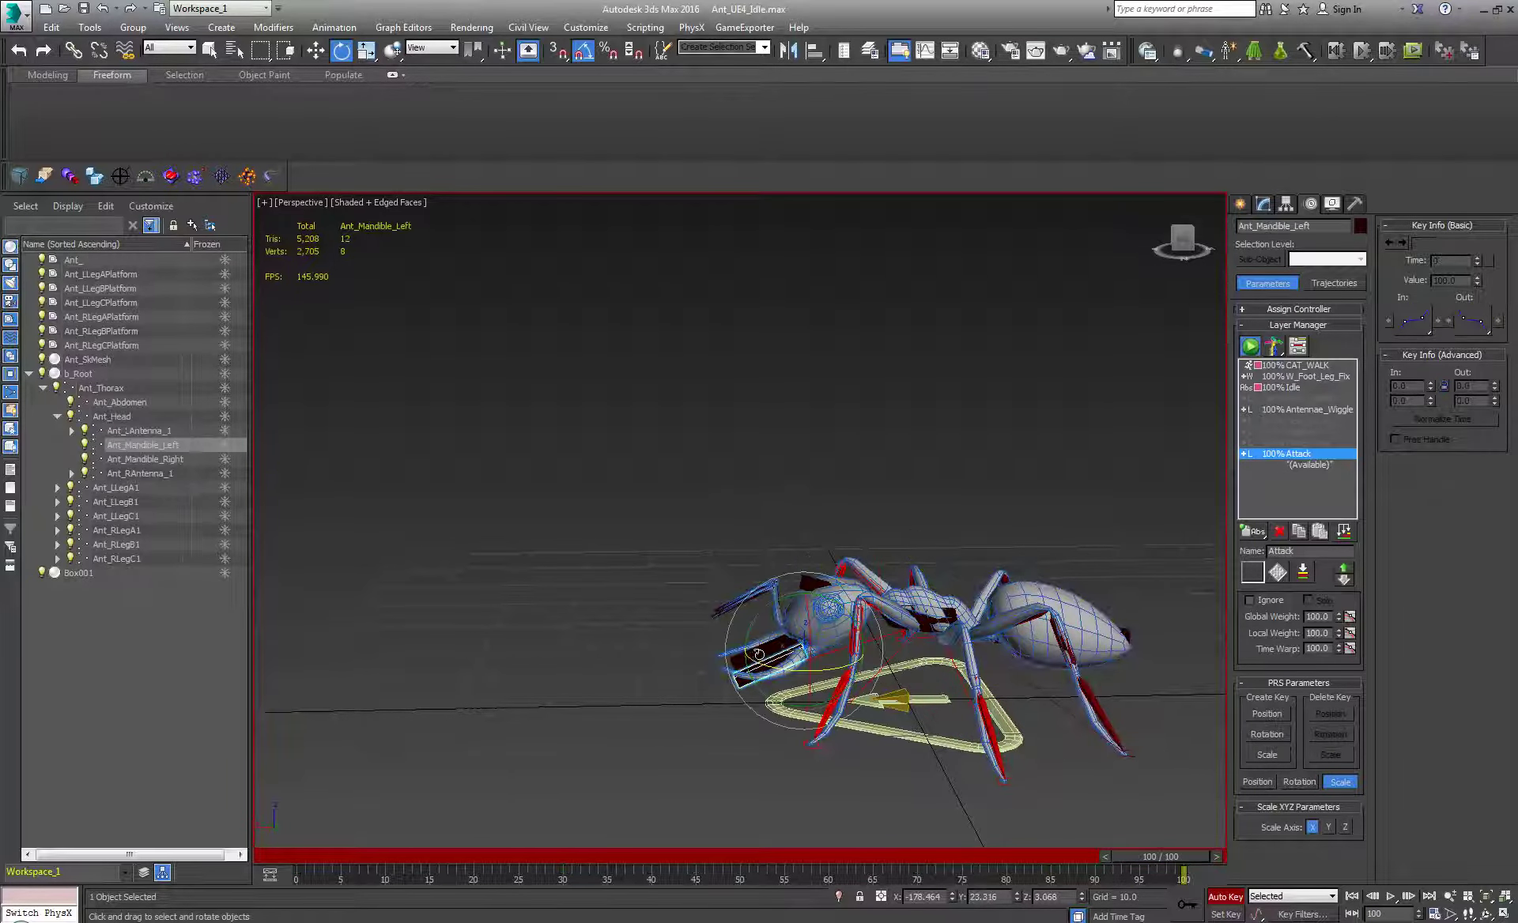
{"action": "left_click", "coordinate": [740, 665], "text": "ctrl"}
{"action": "middle_click_drag", "start_coordinate": [699, 675], "coordinate": [734, 718], "text": "alt"}
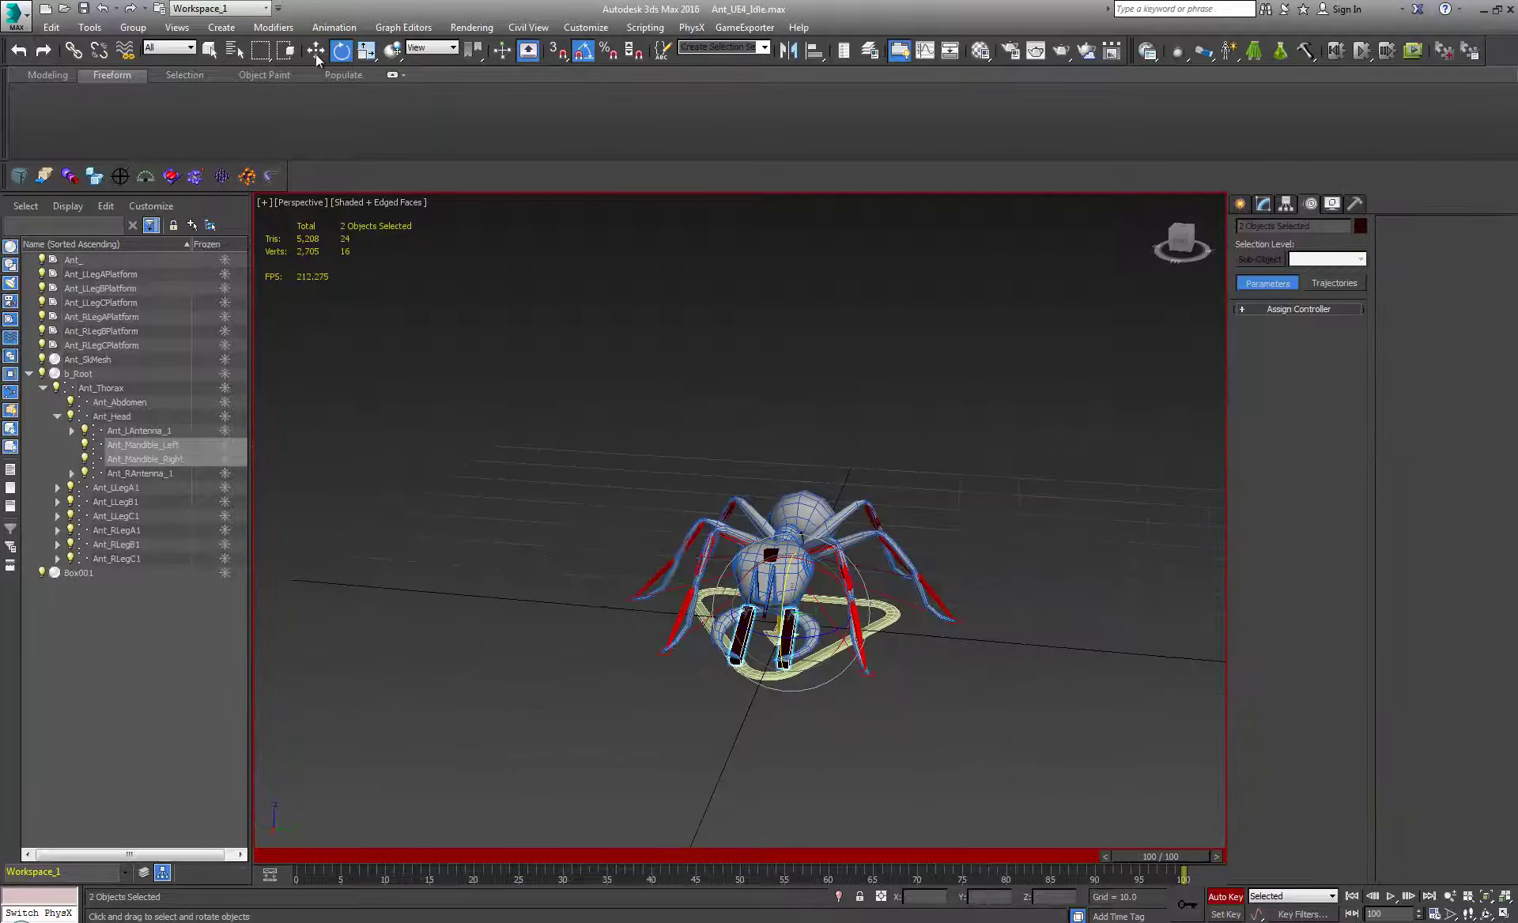
{"action": "left_click", "coordinate": [451, 48]}
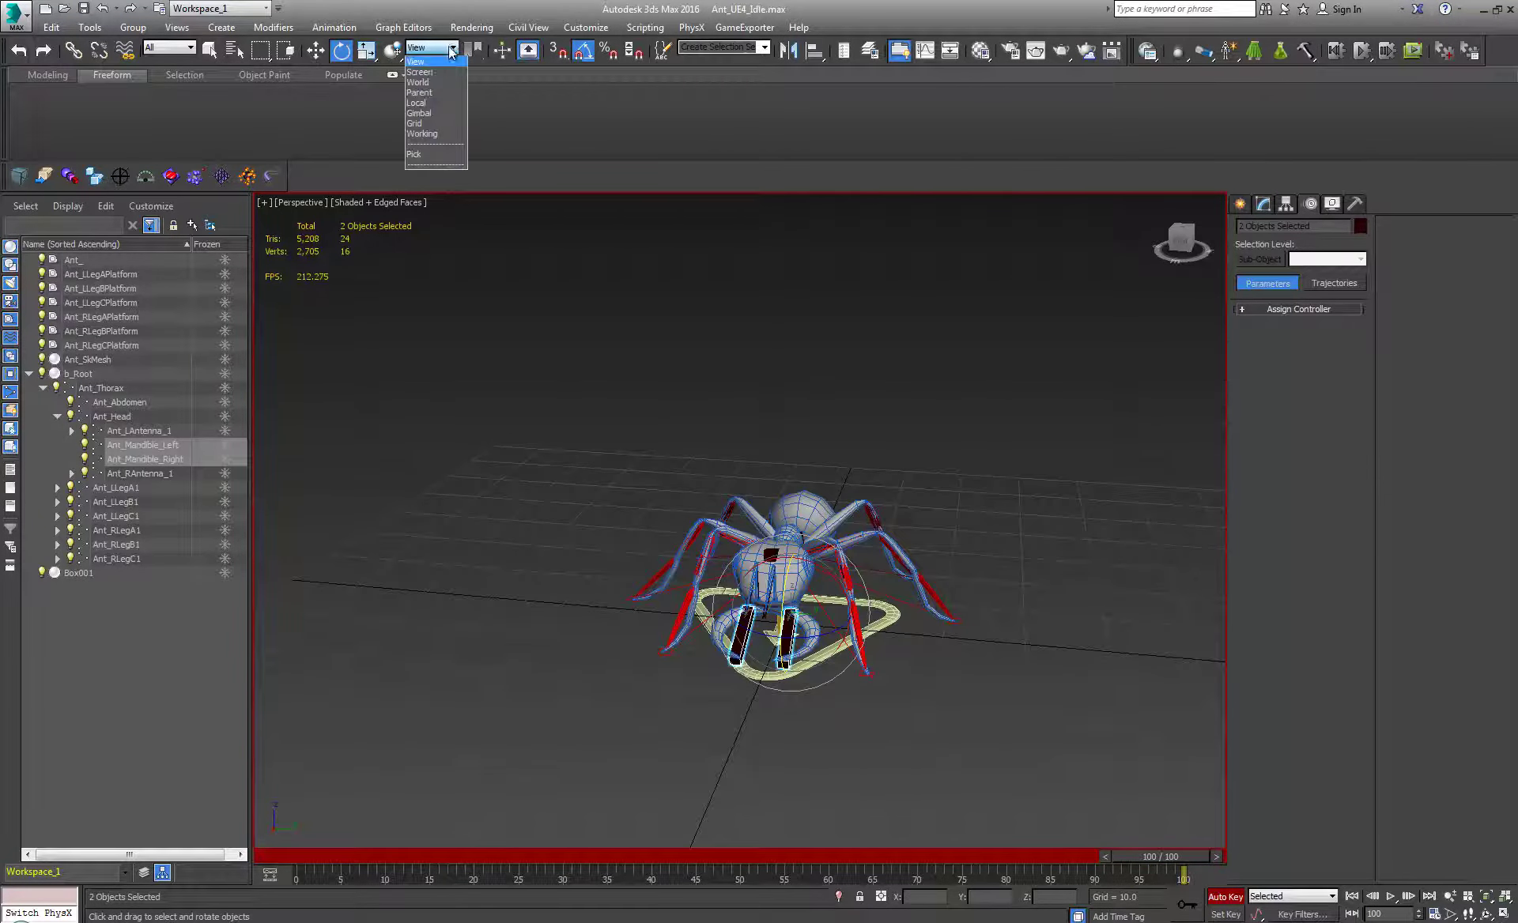
{"action": "left_click", "coordinate": [418, 103]}
- Rotate both mandibles wide open at frame 10
{"action": "middle_click_drag", "start_coordinate": [650, 473], "coordinate": [661, 478], "text": "alt"}
{"action": "key", "text": "z"}
{"action": "scroll", "coordinate": [710, 508], "scroll_direction": "down", "scroll_amount": 5}
{"action": "scroll", "coordinate": [724, 496], "scroll_direction": "up", "scroll_amount": 2}
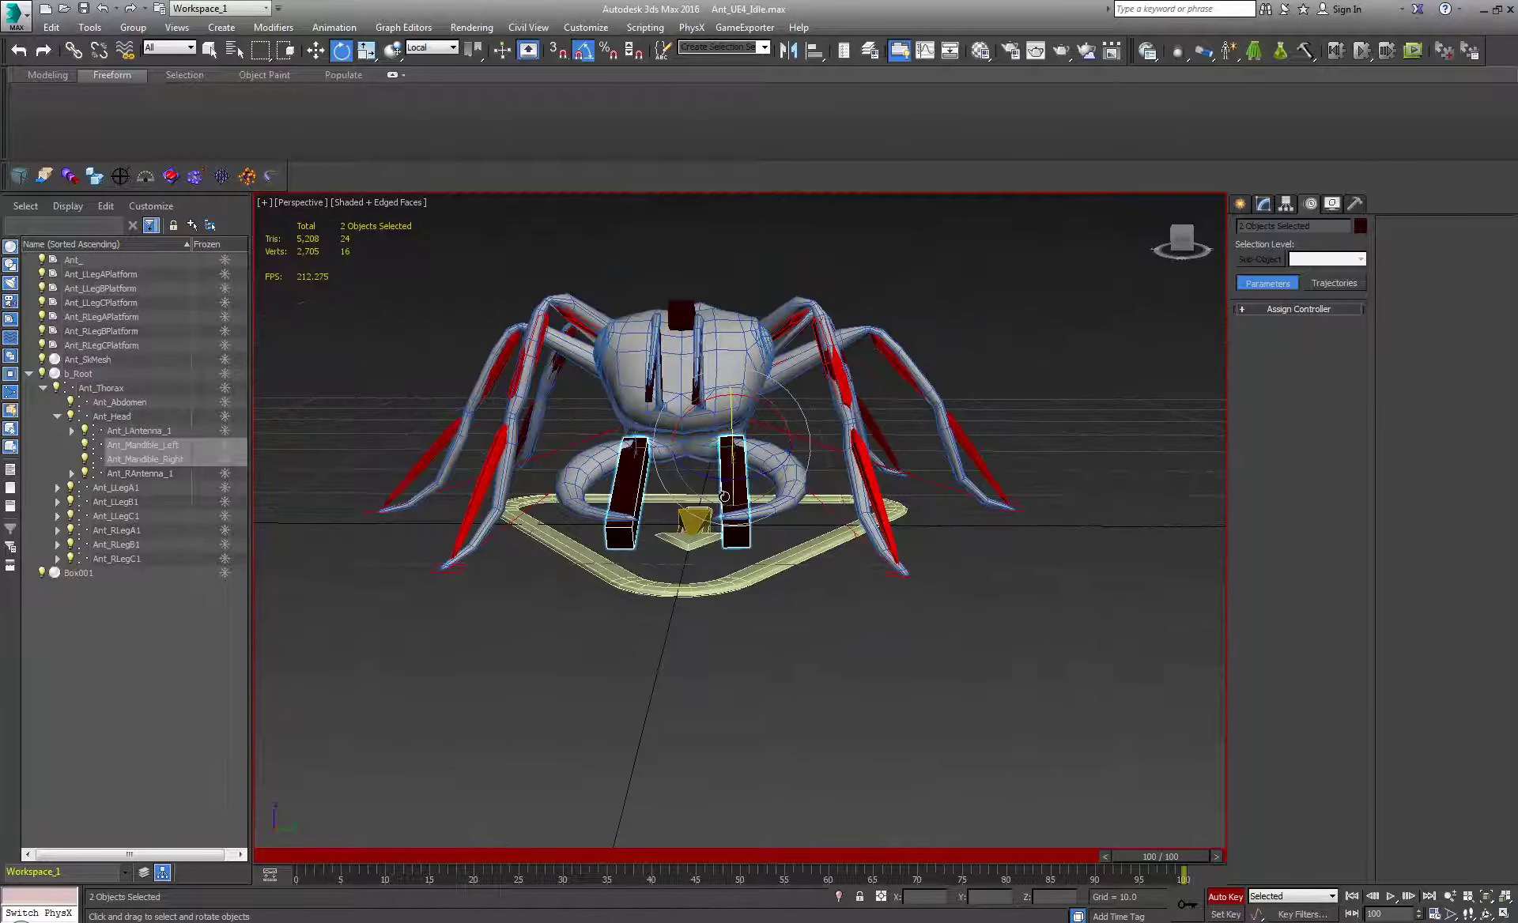
{"action": "left_click_drag", "start_coordinate": [1170, 855], "coordinate": [316, 856]}
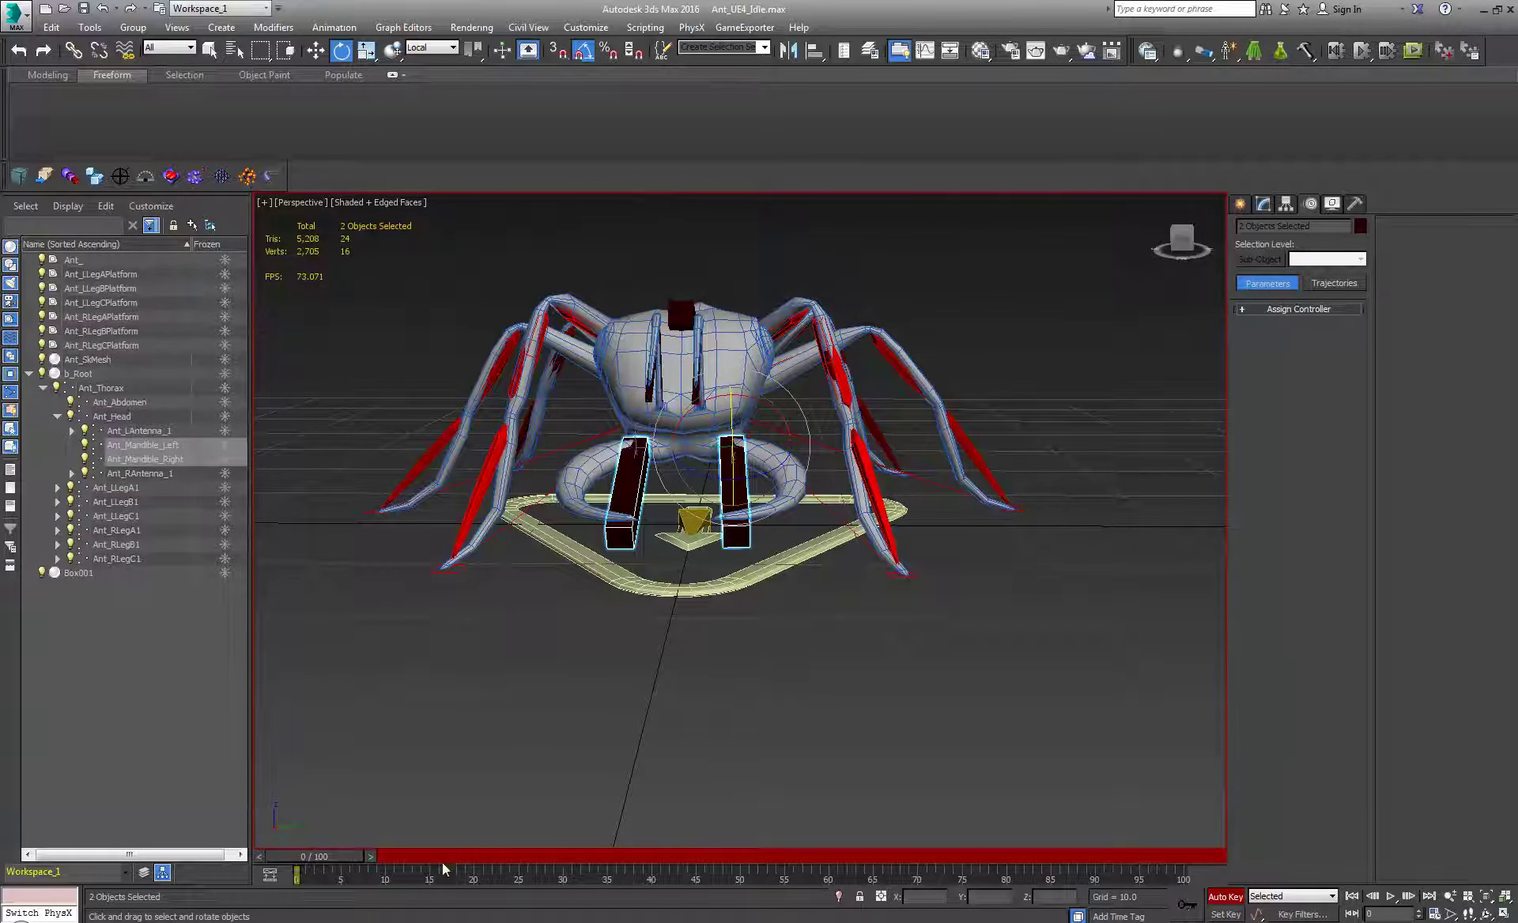
{"action": "left_click_drag", "start_coordinate": [334, 854], "coordinate": [409, 902]}
{"action": "key", "text": "e"}
{"action": "left_click_drag", "start_coordinate": [749, 491], "coordinate": [804, 496]}
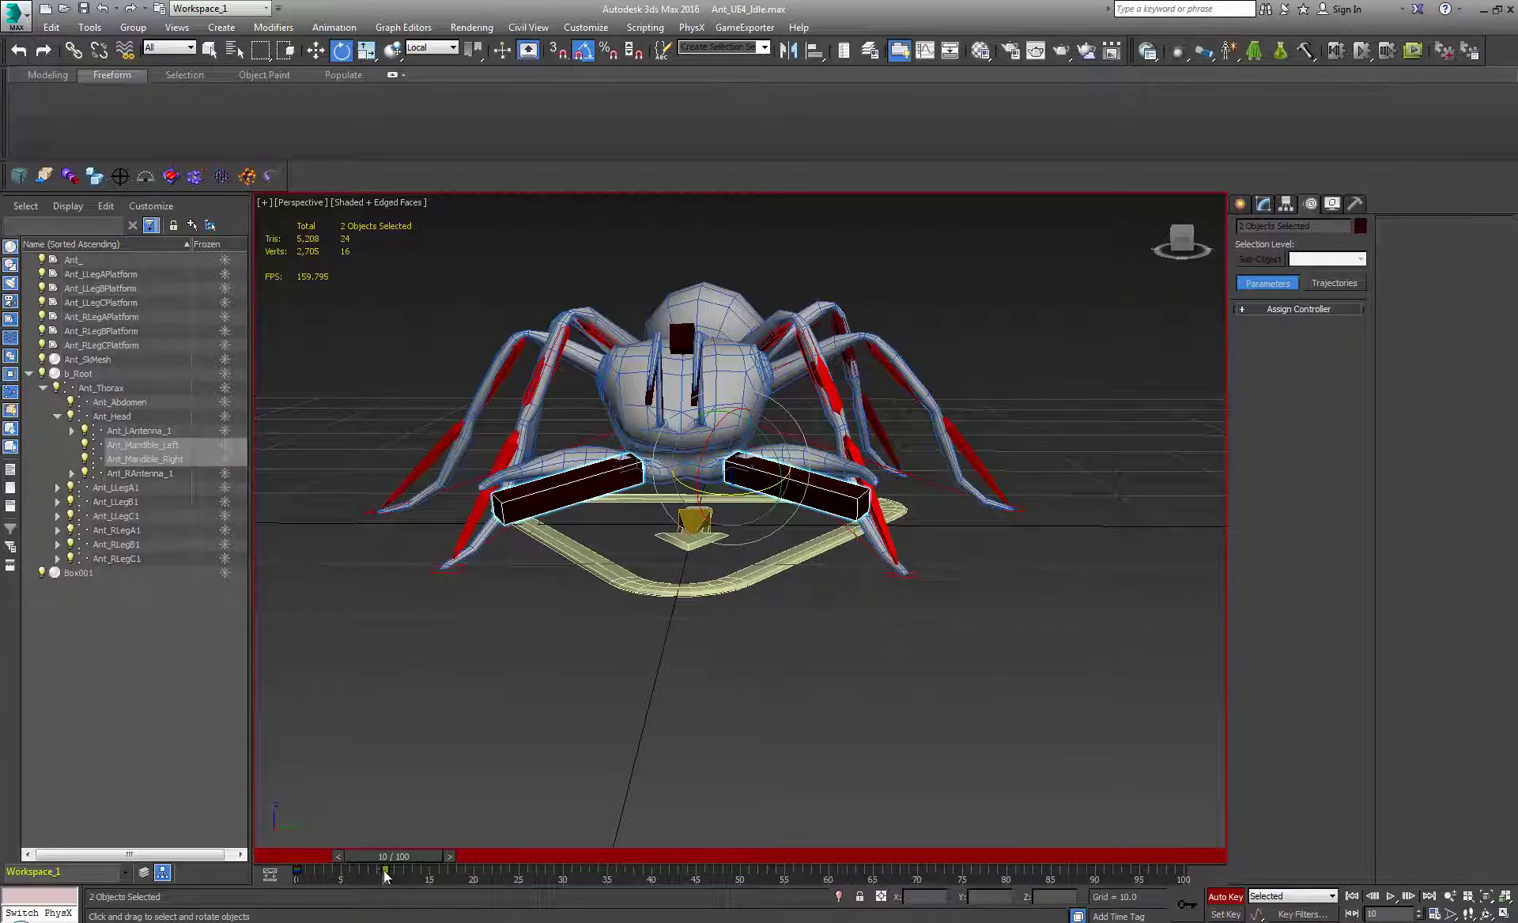
- Copy the mandibles' frame 10 key to frame 30 and rotate them slightly inward at frame 15
{"action": "left_click_drag", "start_coordinate": [384, 874], "coordinate": [563, 871], "text": "shift"}
{"action": "left_click_drag", "start_coordinate": [396, 855], "coordinate": [447, 853]}
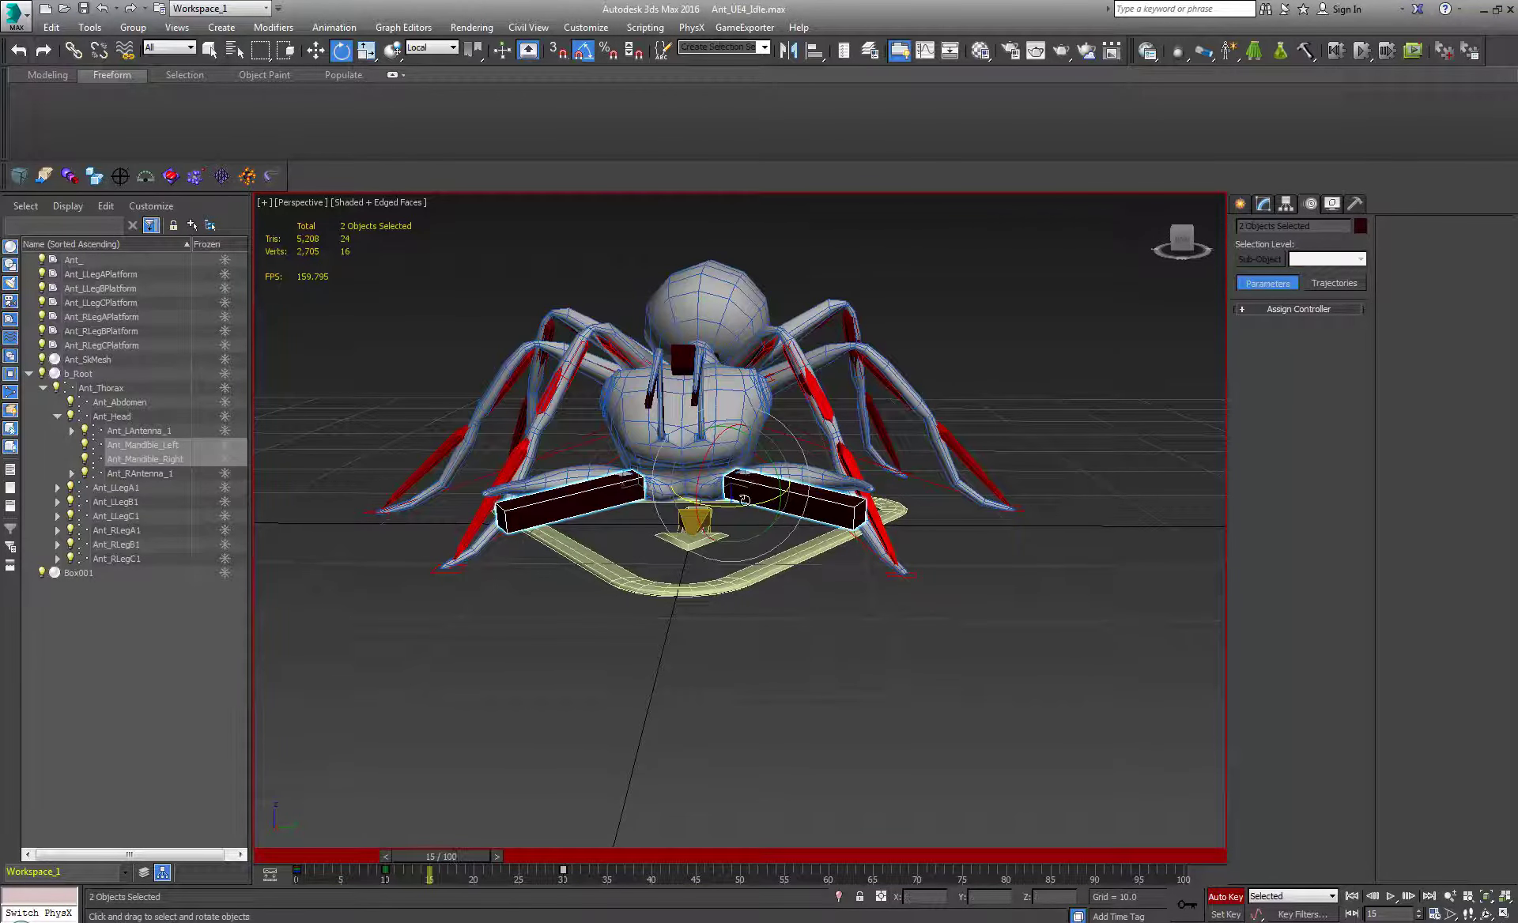
{"action": "left_click_drag", "start_coordinate": [743, 500], "coordinate": [731, 510]}
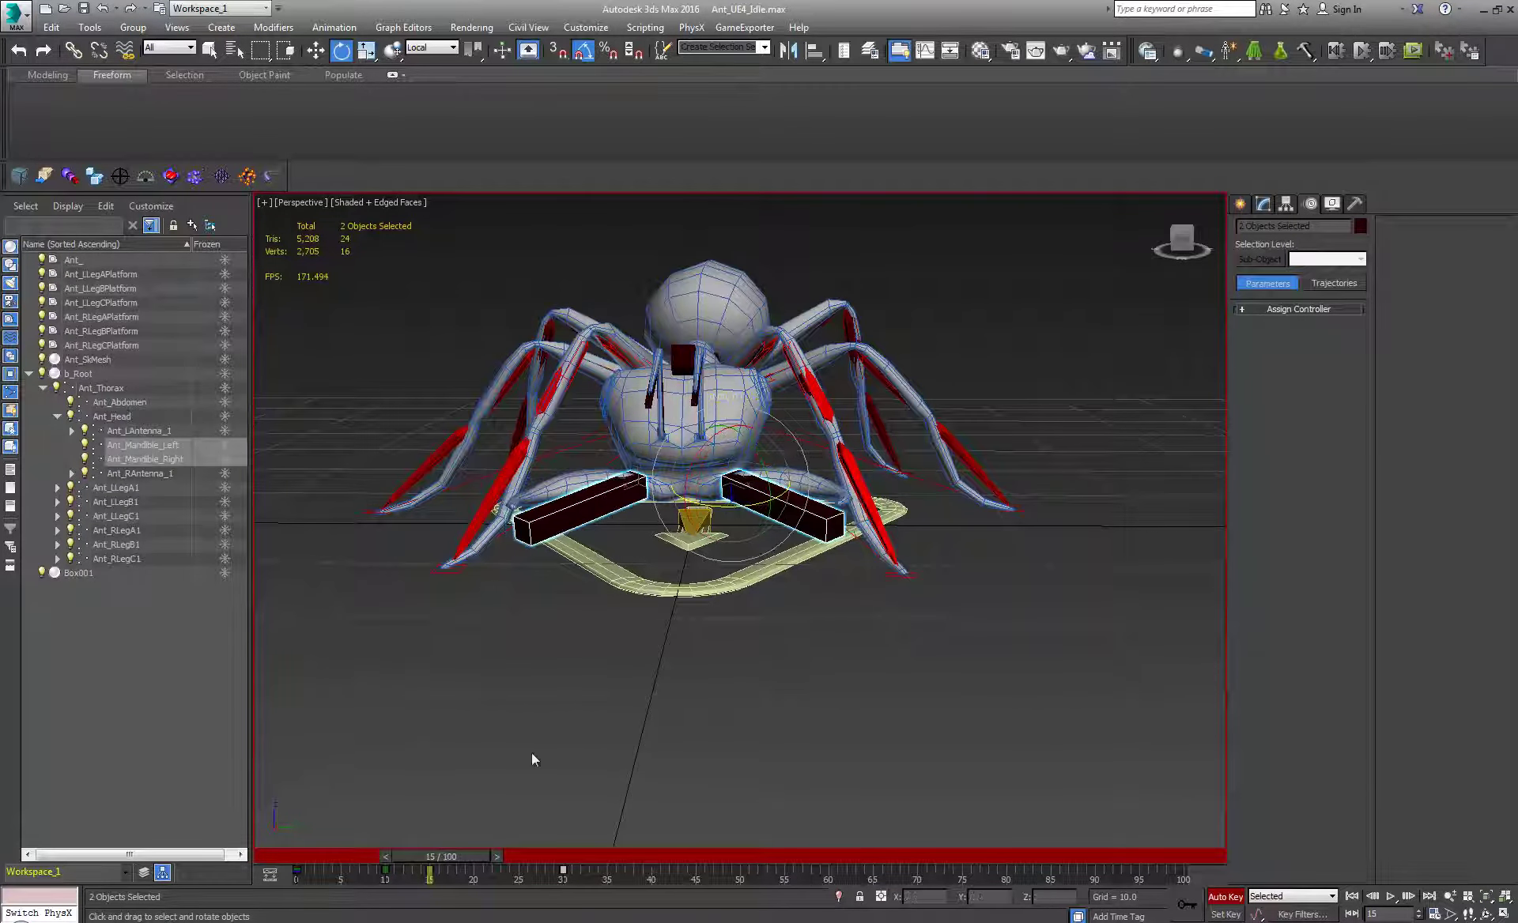
- Copy the mandibles' frame 15 key to frame 20, and rotate them back outward at frame 15
{"action": "left_click", "coordinate": [427, 873]}
{"action": "left_click_drag", "start_coordinate": [427, 871], "coordinate": [475, 868], "text": "shift"}
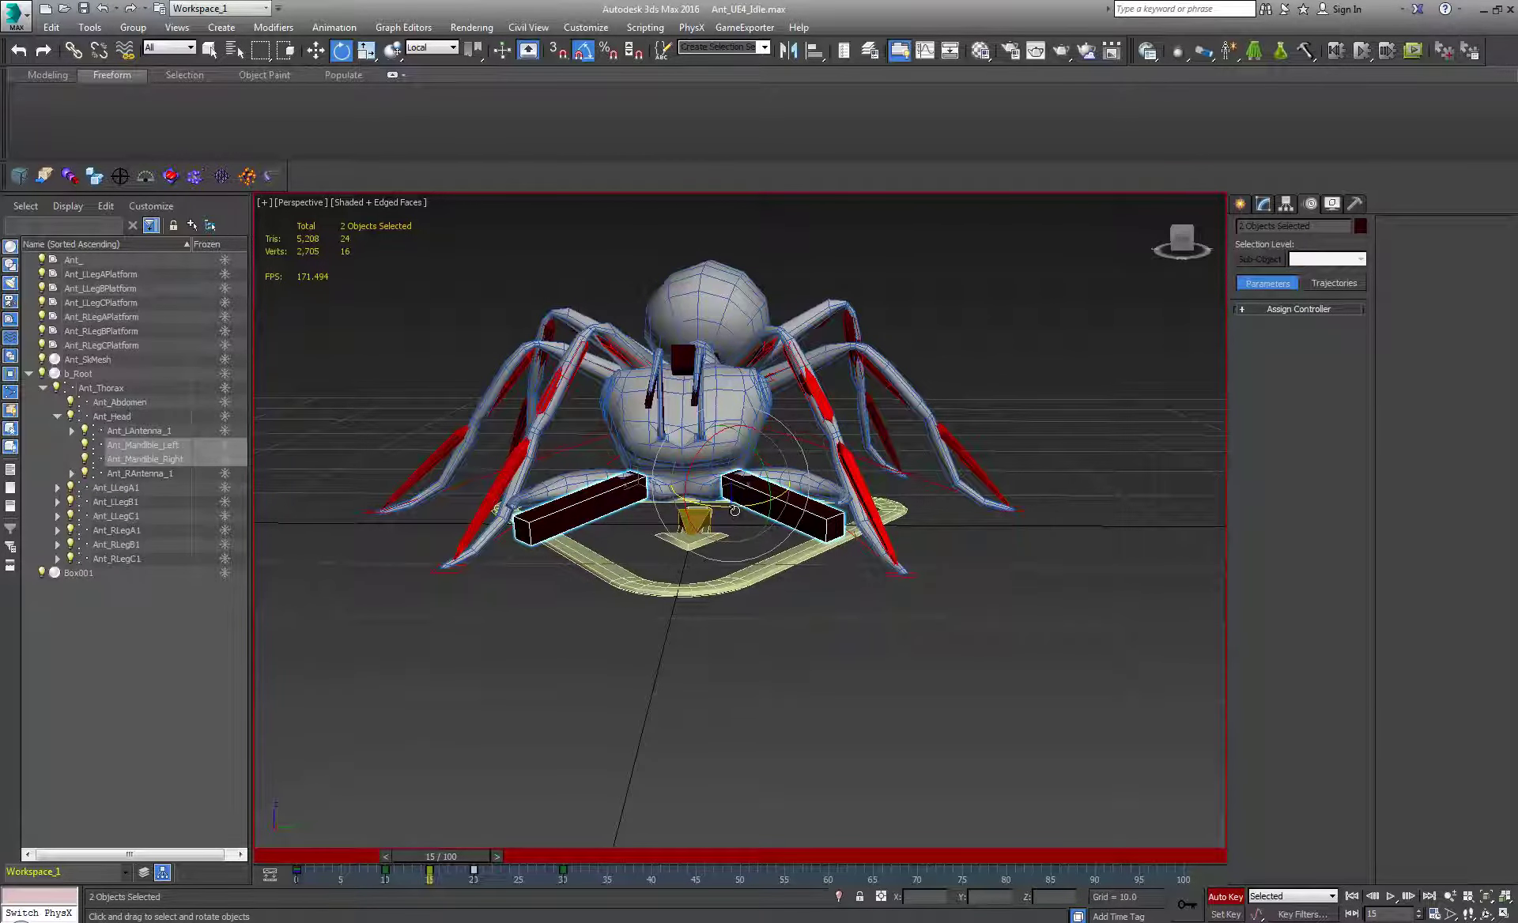
{"action": "left_click_drag", "start_coordinate": [735, 510], "coordinate": [745, 508]}
- Move the mandibles' frame 30 key to frame 60 and duplicate the open and inward keys every 5 frames up to frame 55
{"action": "left_click_drag", "start_coordinate": [526, 883], "coordinate": [827, 867]}
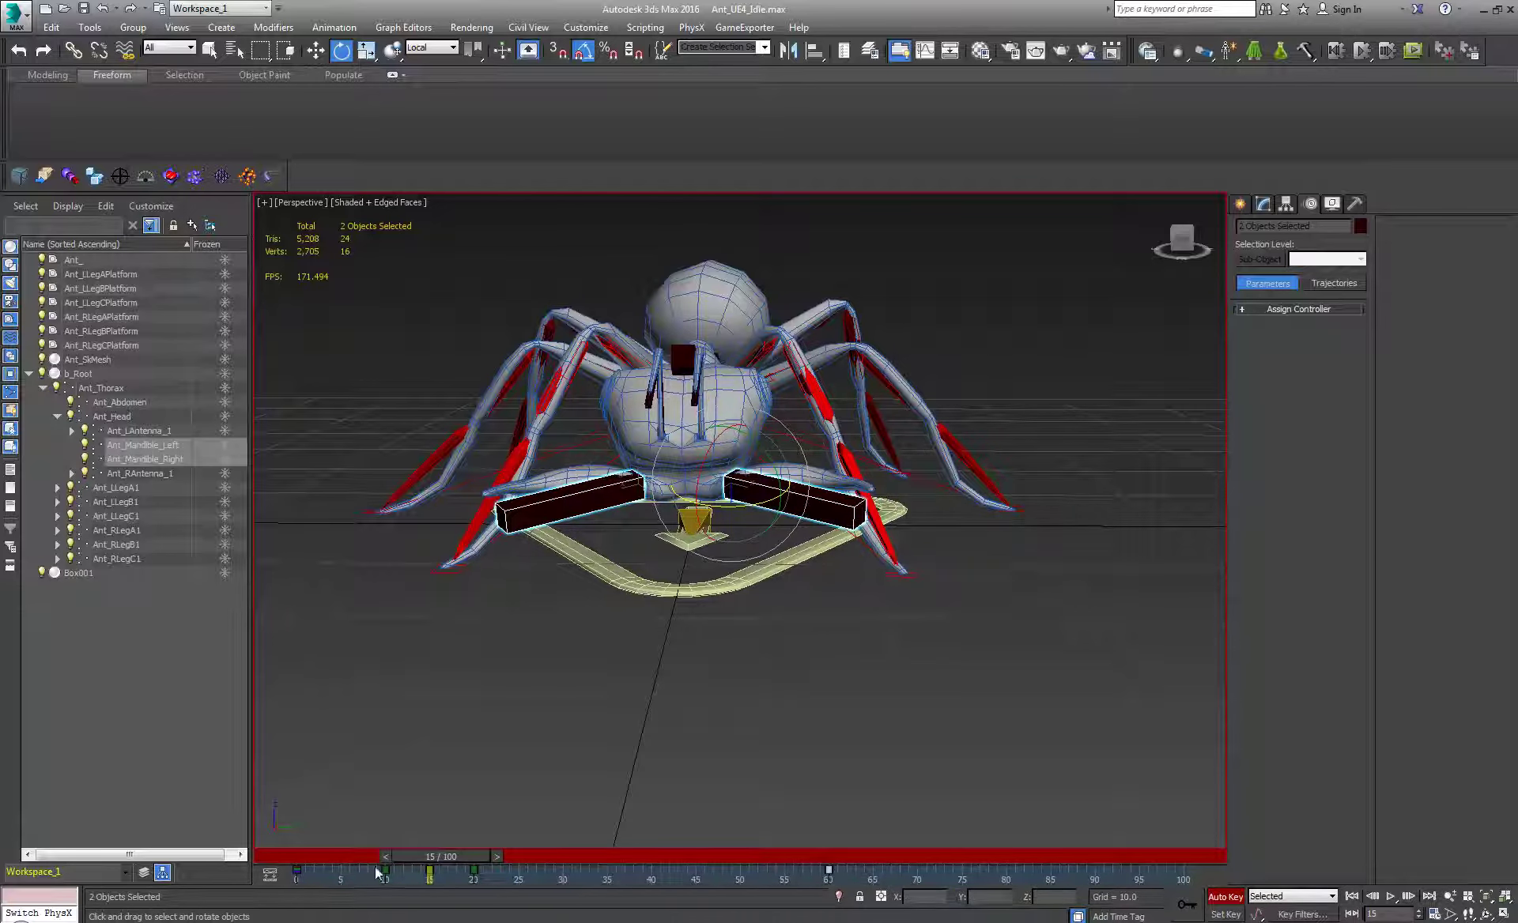
{"action": "left_click_drag", "start_coordinate": [431, 870], "coordinate": [576, 878], "text": "shift"}
{"action": "left_click_drag", "start_coordinate": [428, 873], "coordinate": [781, 872], "text": "shift"}
{"action": "left_click_drag", "start_coordinate": [486, 856], "coordinate": [851, 860]}
- Compress both mandibles' keys in the Dope Sheet so the sequence ends at frame 30 instead of frame 60
{"action": "key", "text": "e"}
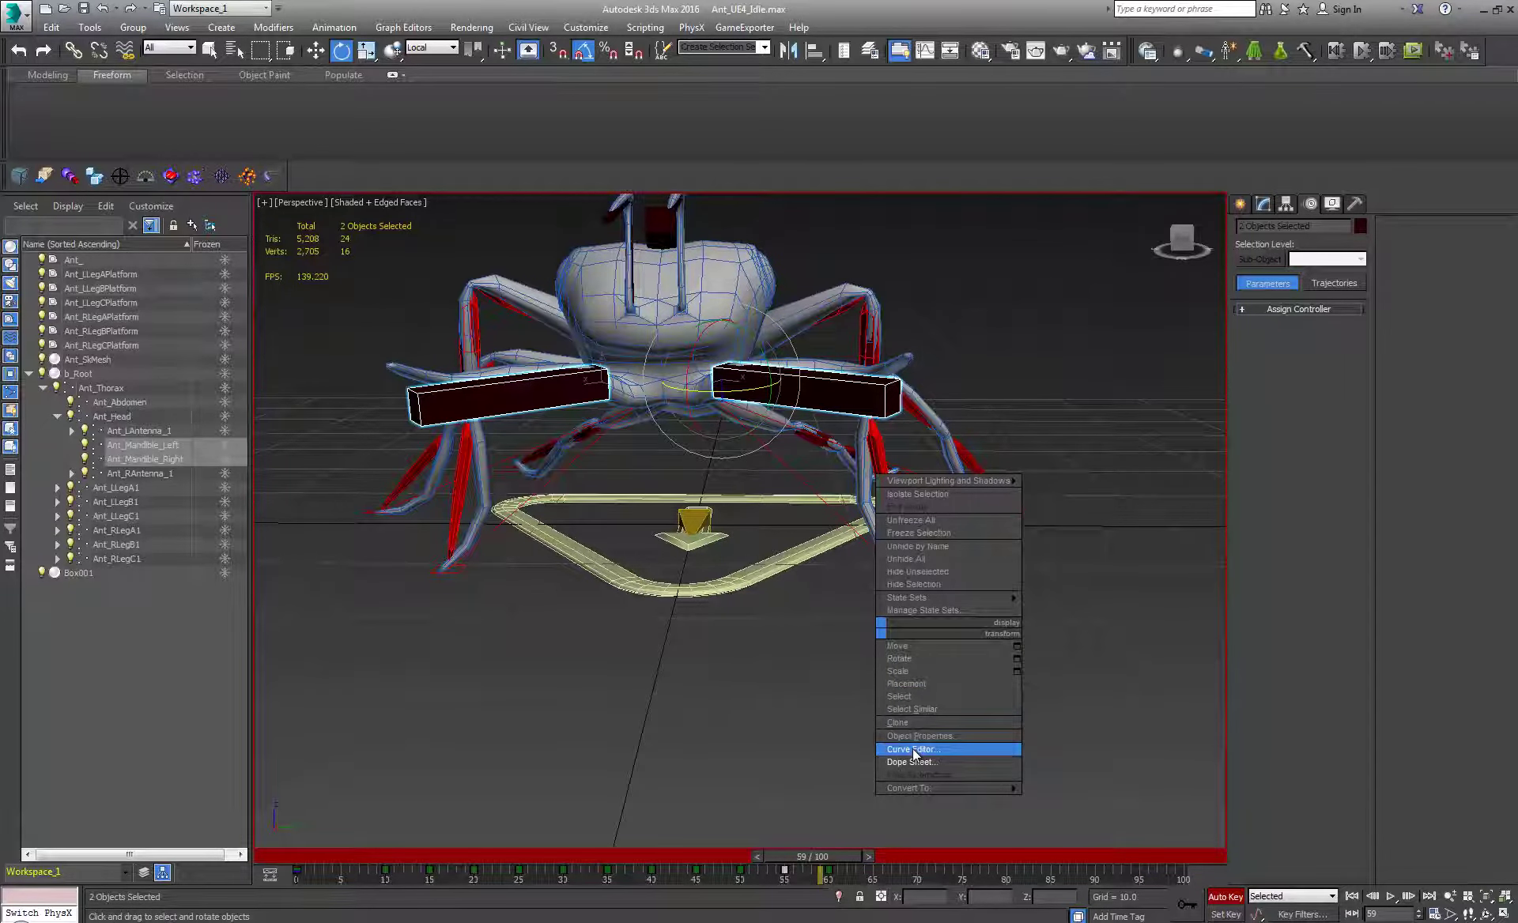
{"action": "left_click", "coordinate": [910, 762]}
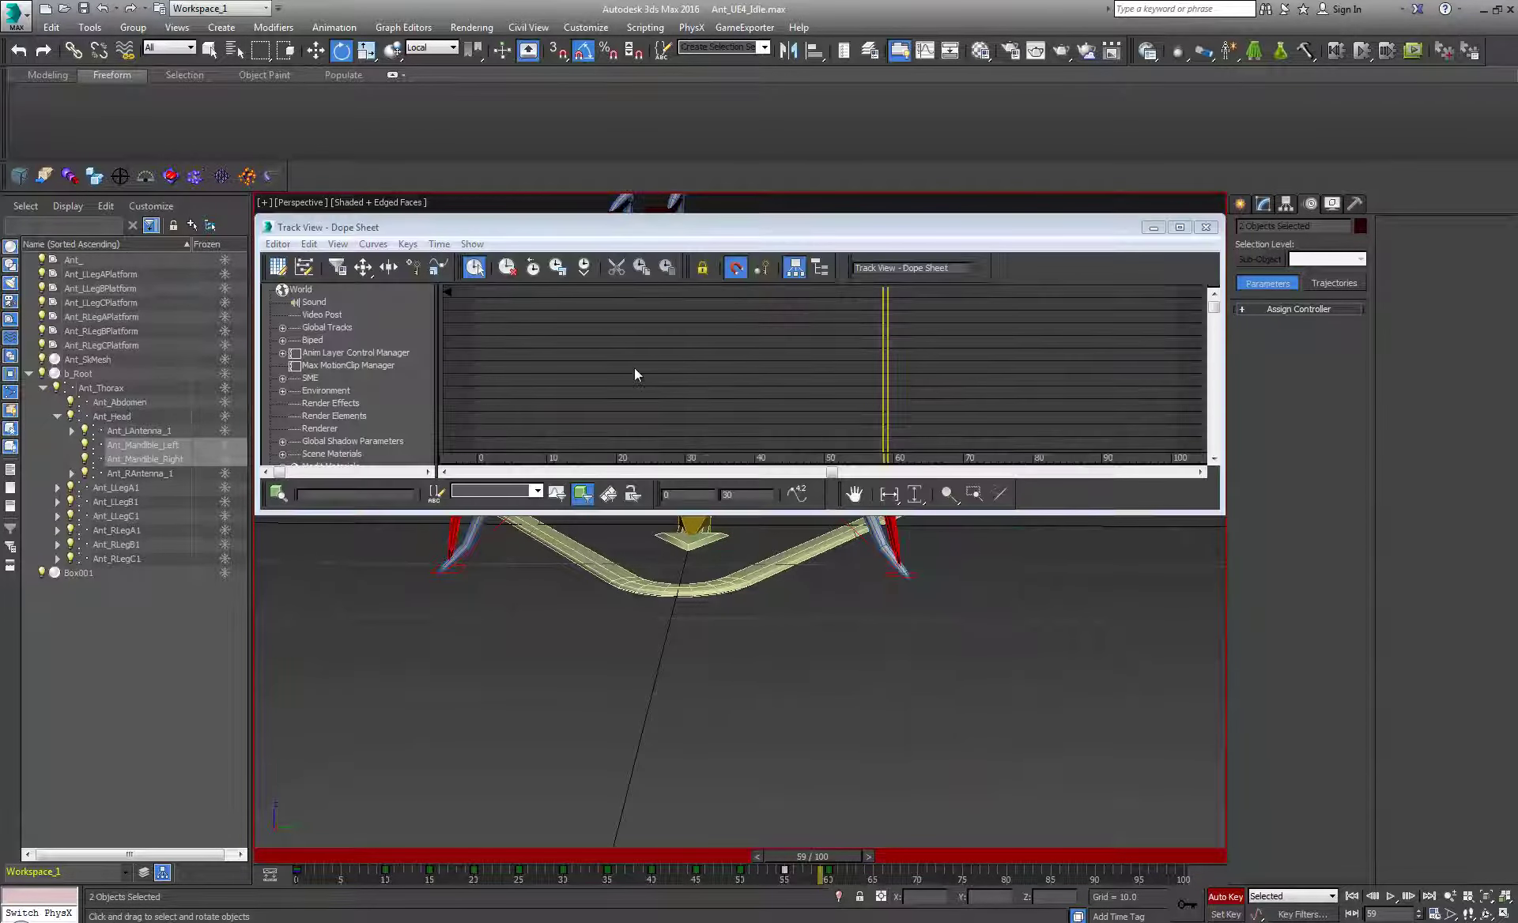
{"action": "mouse_move", "coordinate": [610, 406]}
{"action": "middle_mouse_down"}
{"action": "mouse_move", "coordinate": [740, 289]}
{"action": "mouse_move", "coordinate": [727, 296]}
{"action": "middle_mouse_up"}
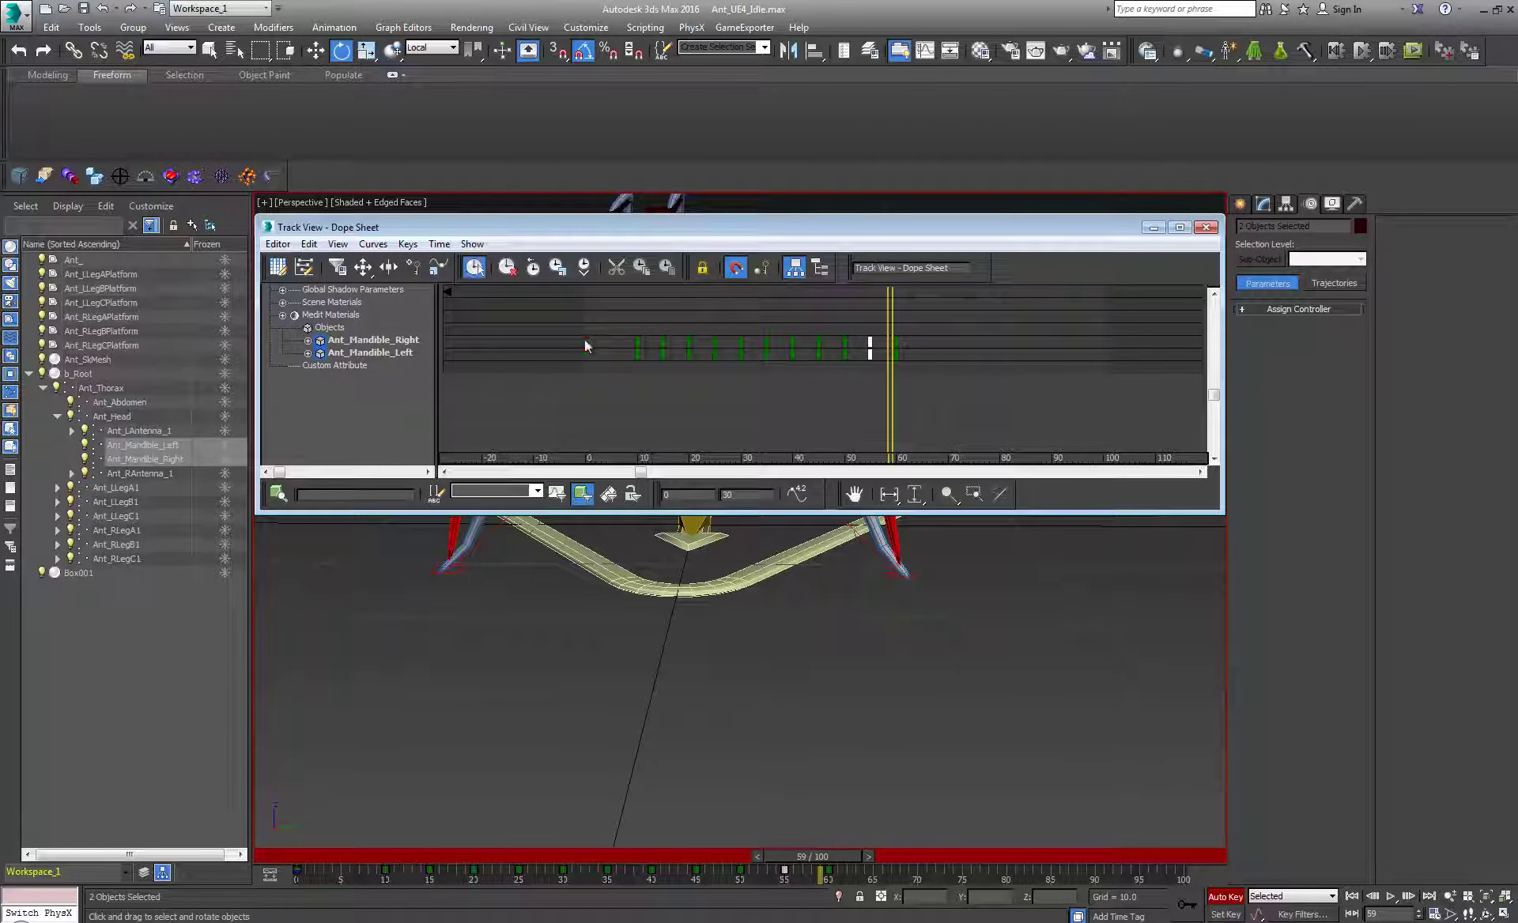
{"action": "left_click_drag", "start_coordinate": [586, 345], "coordinate": [895, 364]}
{"action": "left_click", "coordinate": [389, 354], "text": "ctrl"}
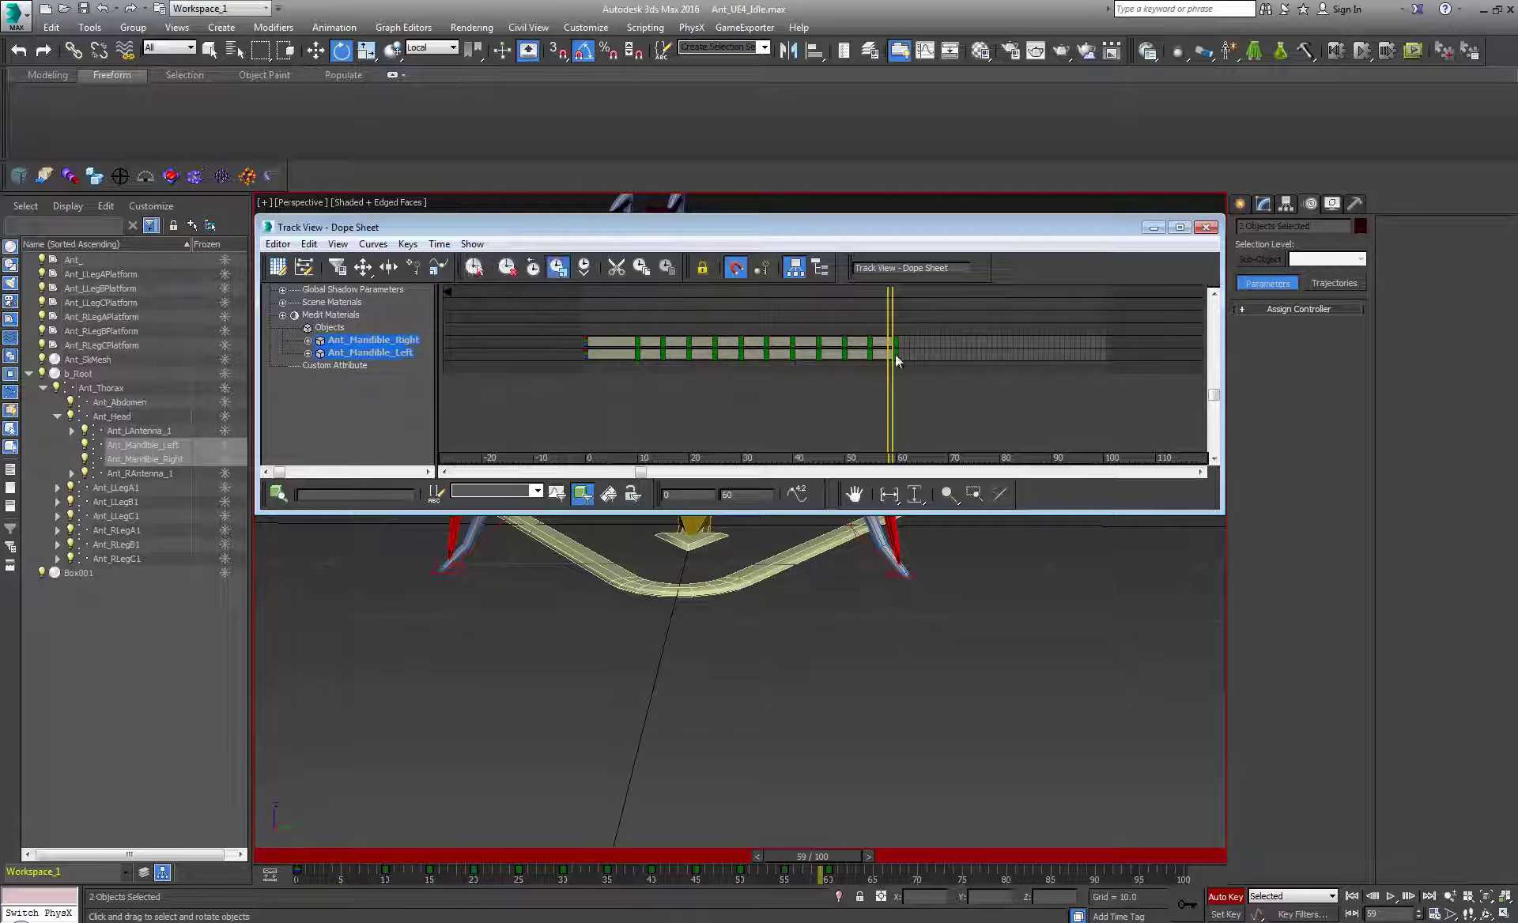
{"action": "left_click_drag", "start_coordinate": [897, 361], "coordinate": [740, 377]}
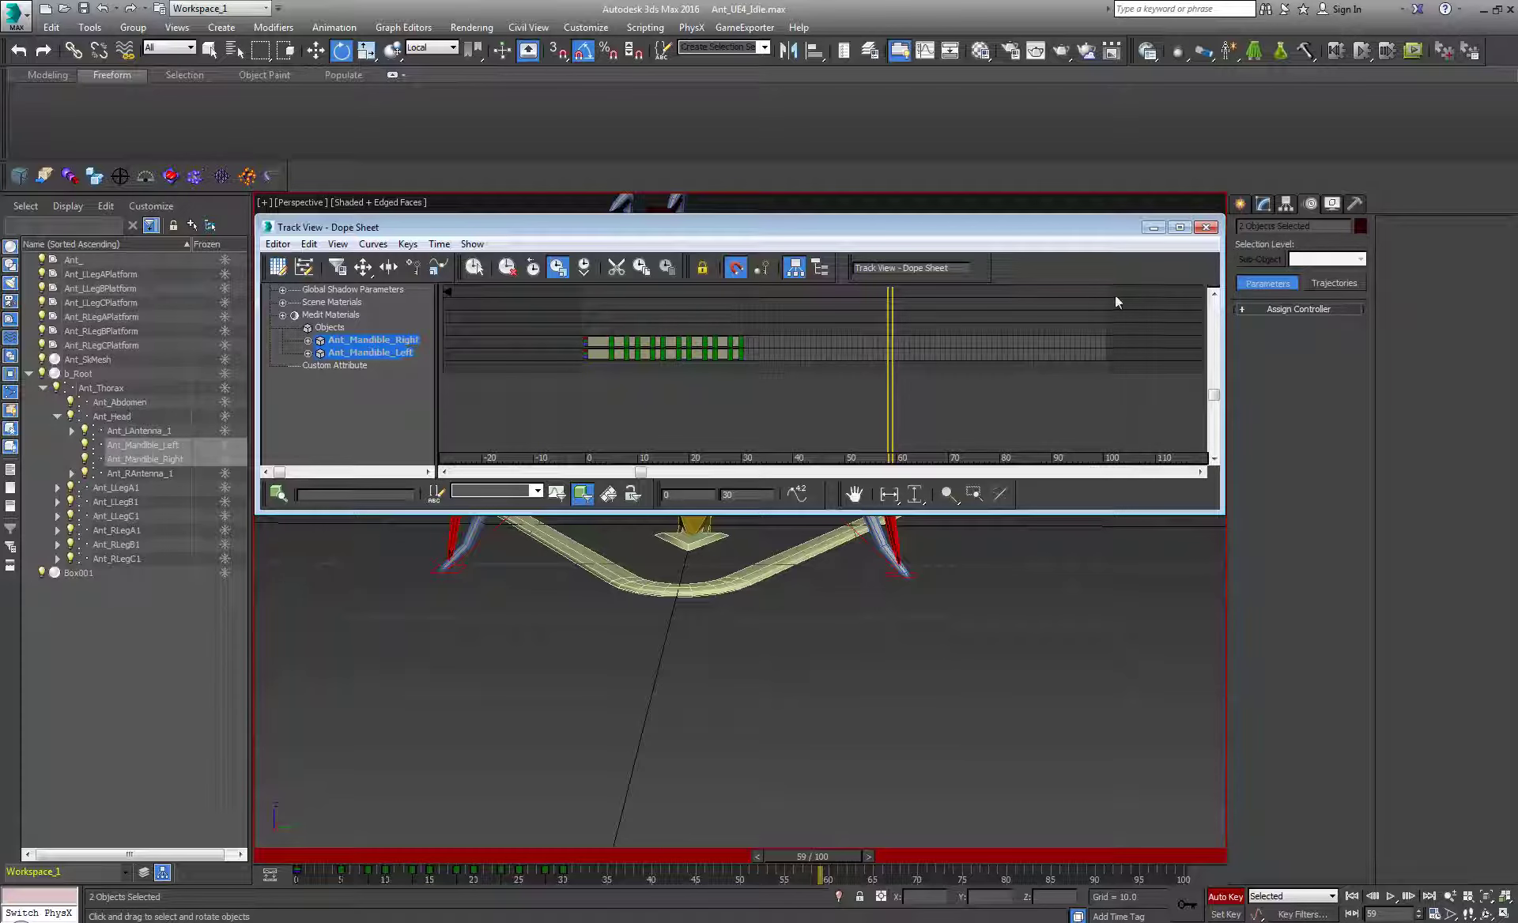
{"action": "left_click", "coordinate": [1205, 229]}
- Rotate both mandibles slightly wider open at frame 40, just before the bite
{"action": "left_click_drag", "start_coordinate": [820, 860], "coordinate": [661, 841]}
{"action": "key", "text": "e"}
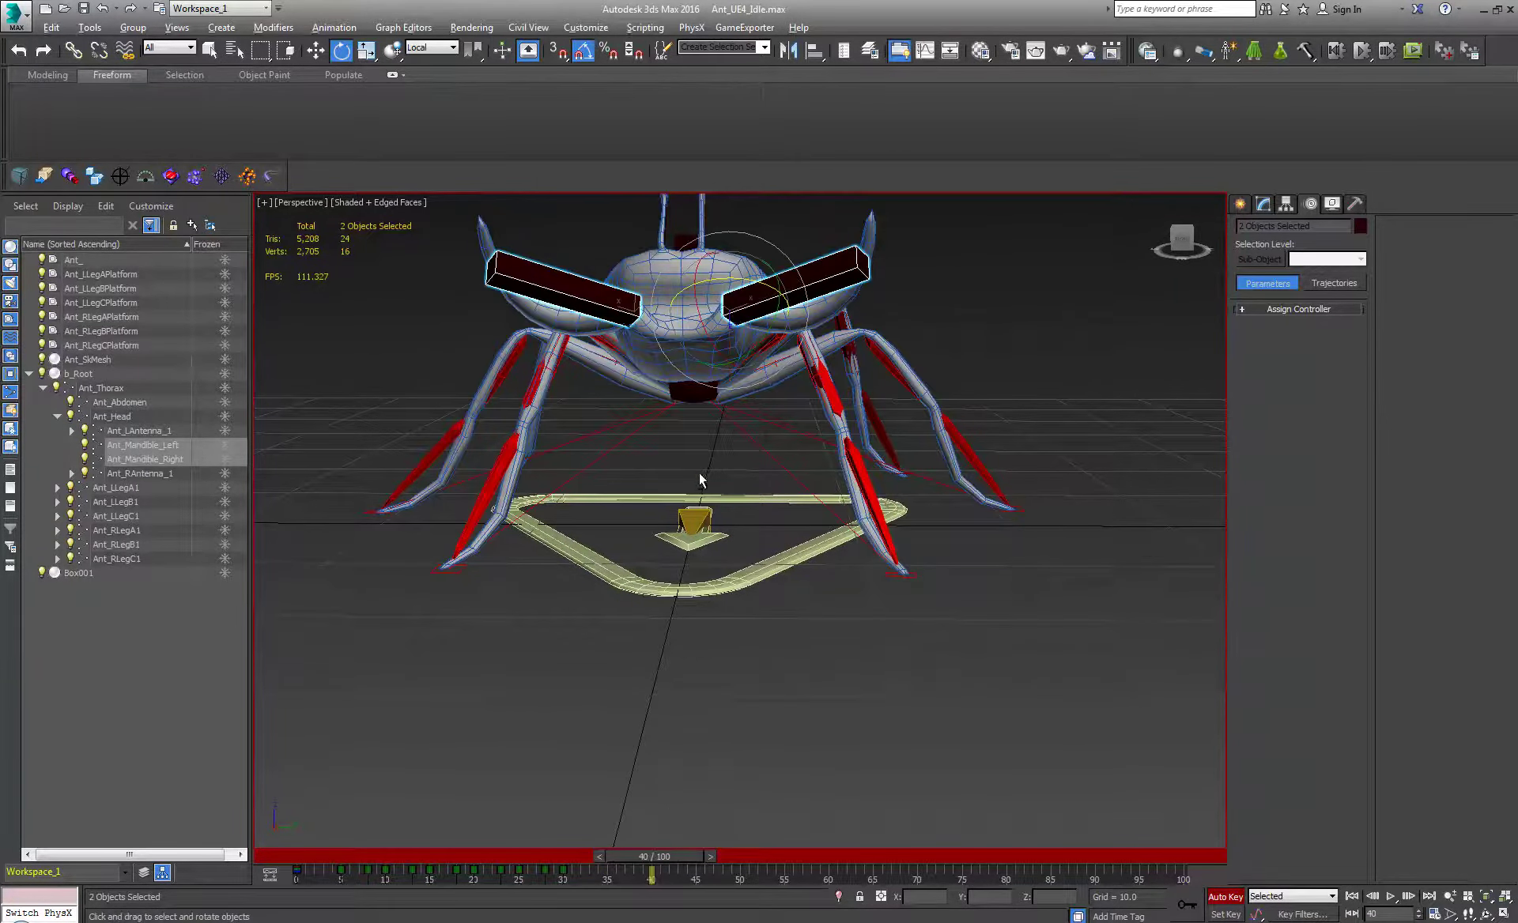
{"action": "middle_click_drag", "start_coordinate": [698, 473], "coordinate": [745, 340], "text": "alt"}
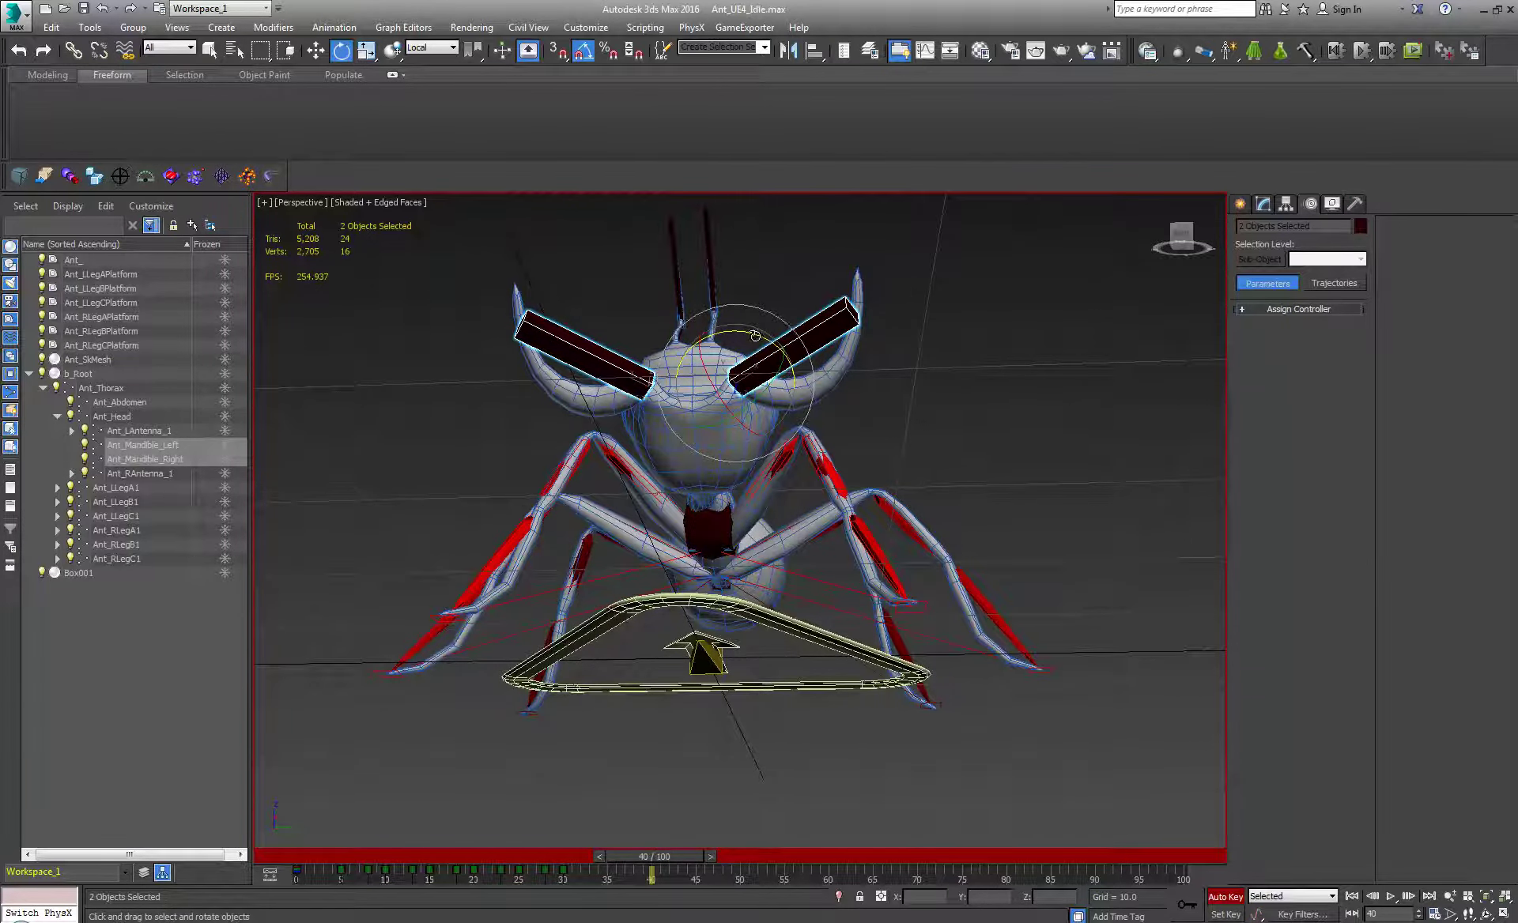
{"action": "left_click_drag", "start_coordinate": [757, 337], "coordinate": [758, 338]}
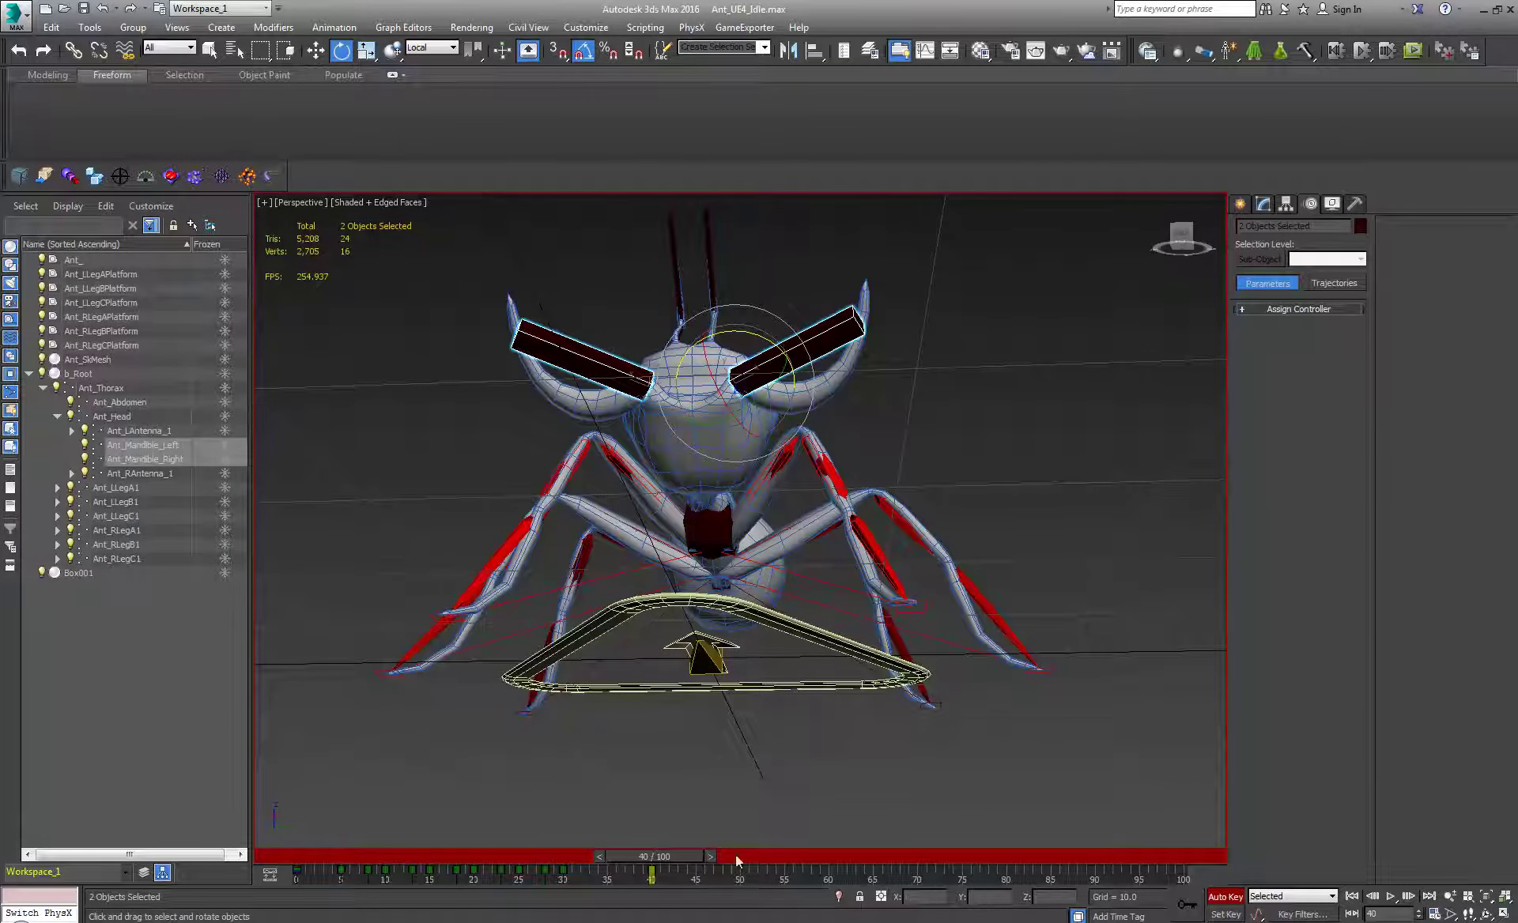
- Rotate both mandibles inward at frame 42 to snap them shut
{"action": "mouse_move", "coordinate": [660, 856]}
{"action": "left_mouse_down"}
{"action": "mouse_move", "coordinate": [574, 852]}
{"action": "mouse_move", "coordinate": [851, 835]}
{"action": "mouse_move", "coordinate": [638, 860]}
{"action": "mouse_move", "coordinate": [682, 852]}
{"action": "left_mouse_up"}
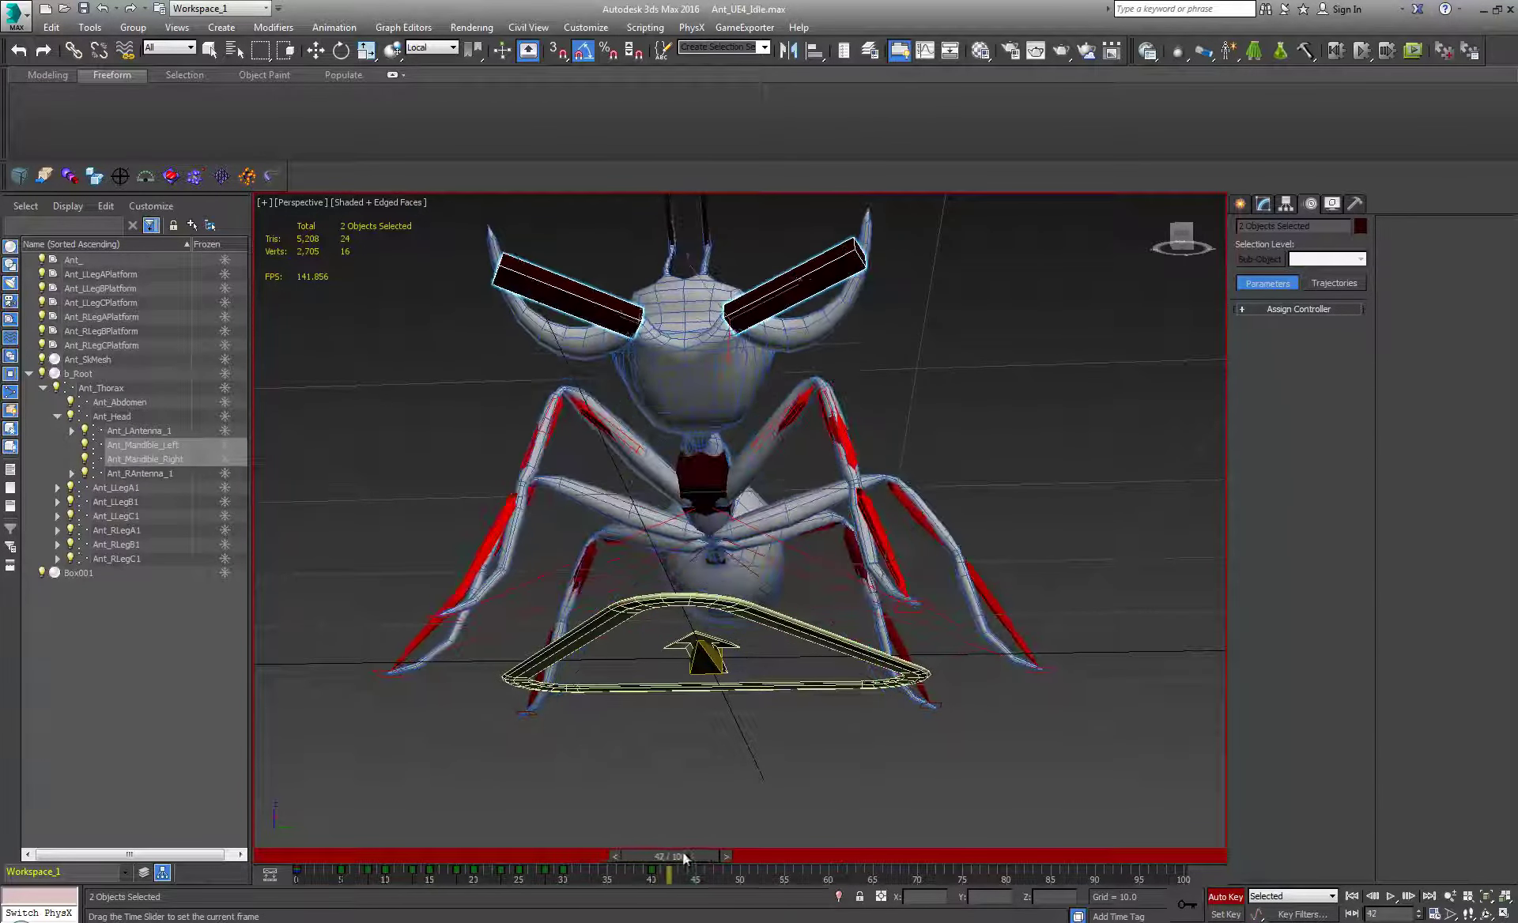
{"action": "key", "text": "e"}
{"action": "left_click_drag", "start_coordinate": [750, 273], "coordinate": [681, 259]}
{"action": "middle_click_drag", "start_coordinate": [690, 283], "coordinate": [712, 440]}
{"action": "left_click_drag", "start_coordinate": [752, 426], "coordinate": [758, 428]}
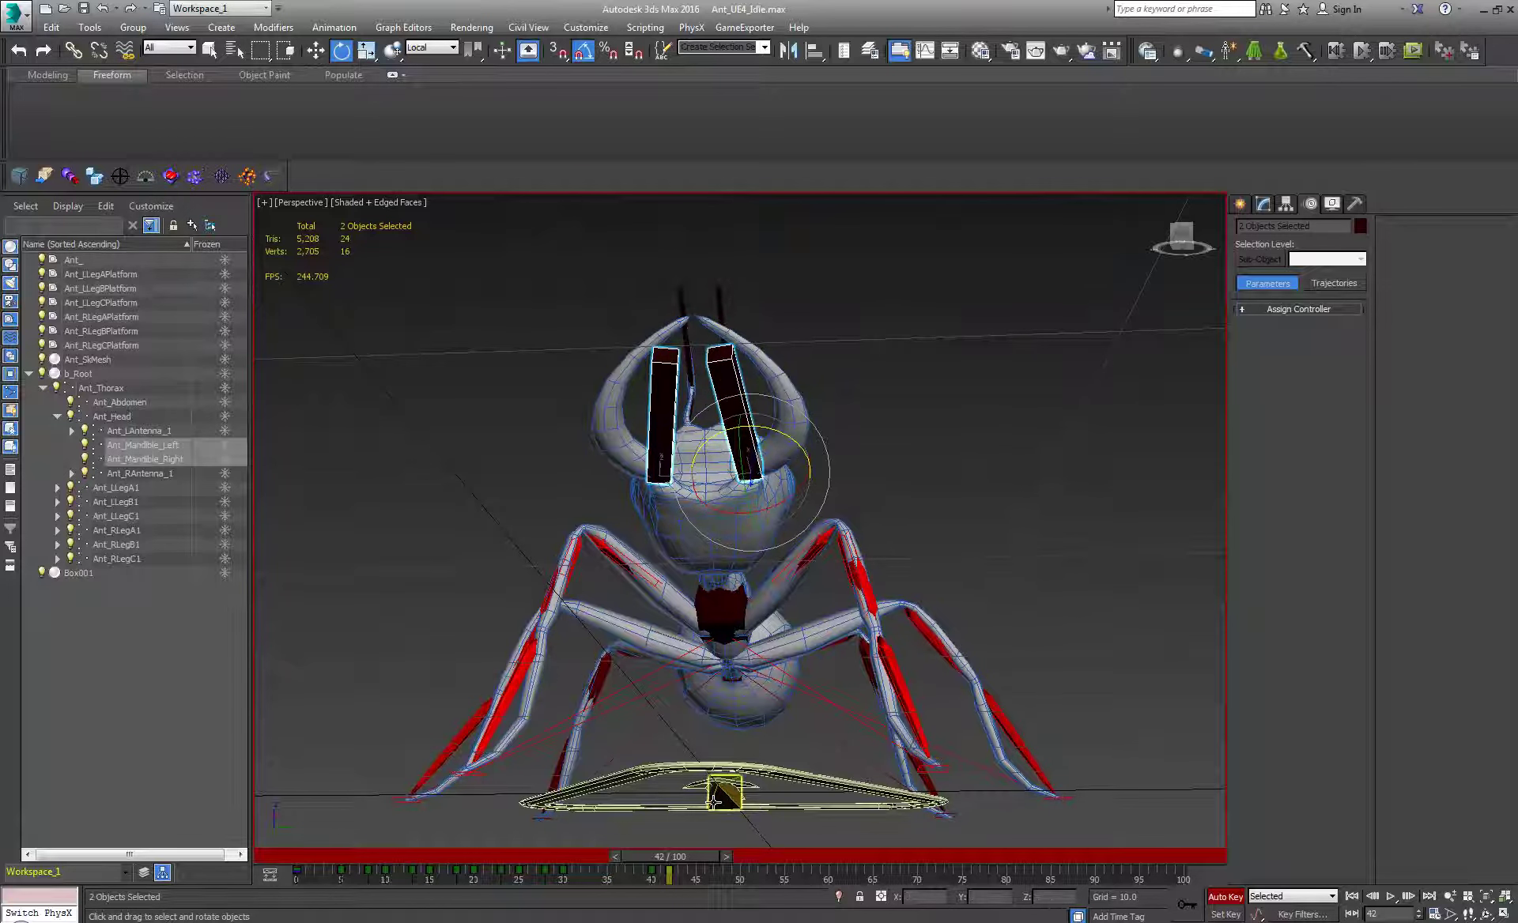
- Copy the mandibles' frame 42 key to frame 80 and their frame 0 key to frame 100
{"action": "left_click_drag", "start_coordinate": [700, 855], "coordinate": [982, 909]}
{"action": "middle_click_drag", "start_coordinate": [899, 693], "coordinate": [685, 563], "text": "alt"}
{"action": "left_click_drag", "start_coordinate": [671, 868], "coordinate": [1004, 872], "text": "shift"}
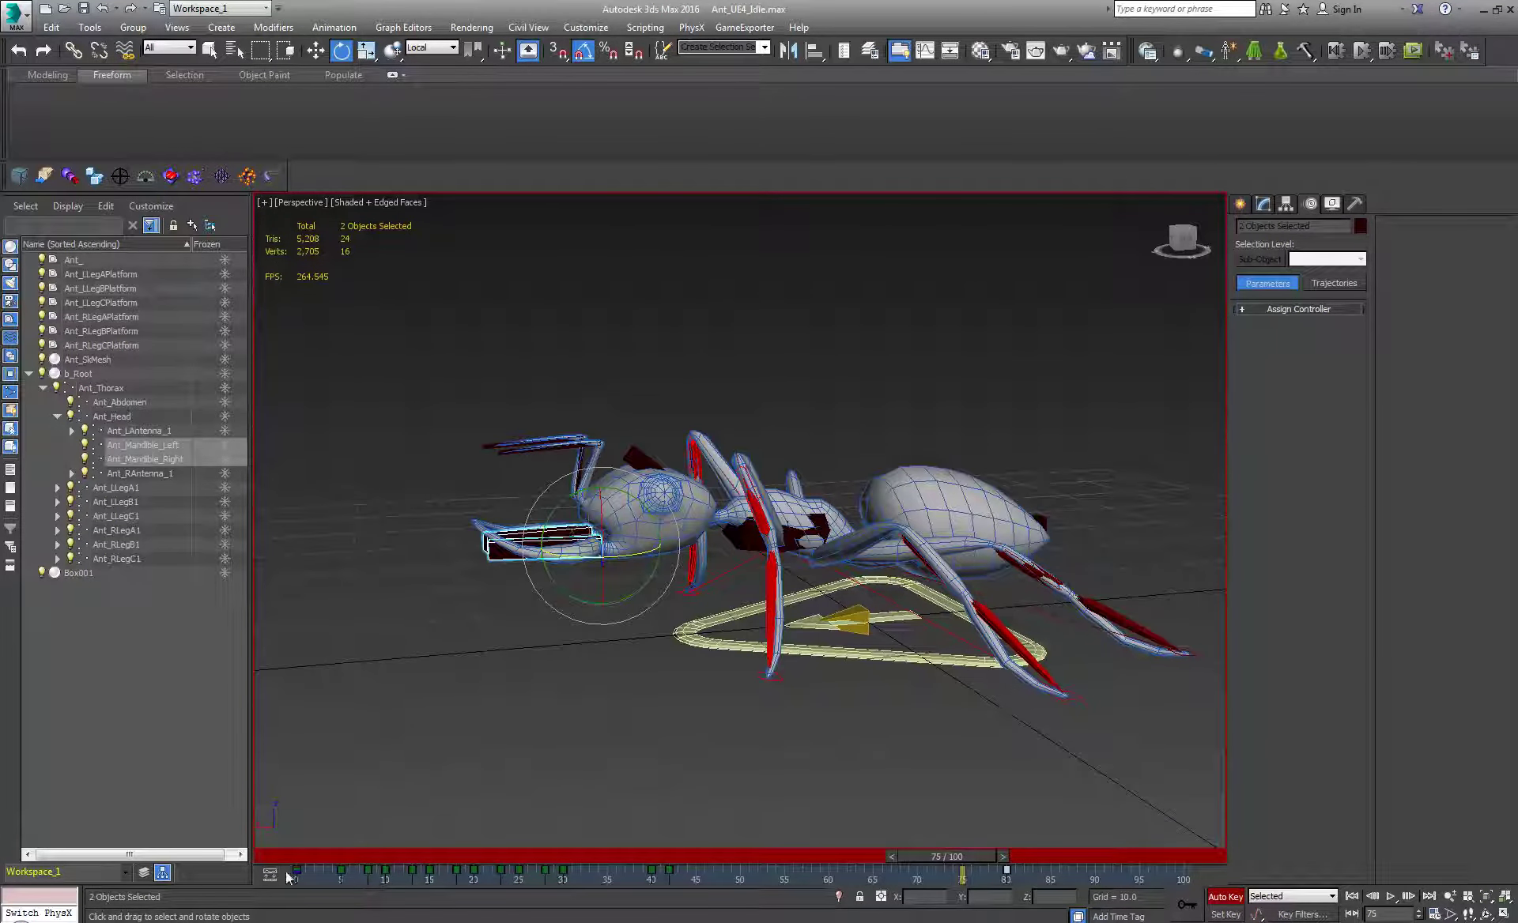
{"action": "left_click_drag", "start_coordinate": [295, 871], "coordinate": [477, 878], "text": "shift"}
{"action": "left_click_drag", "start_coordinate": [1183, 877], "coordinate": [1183, 876], "text": "shift"}
- Scrub from frame 51 to frame 100 to review how the mandibles move after the bite
{"action": "left_click_drag", "start_coordinate": [960, 854], "coordinate": [761, 854]}
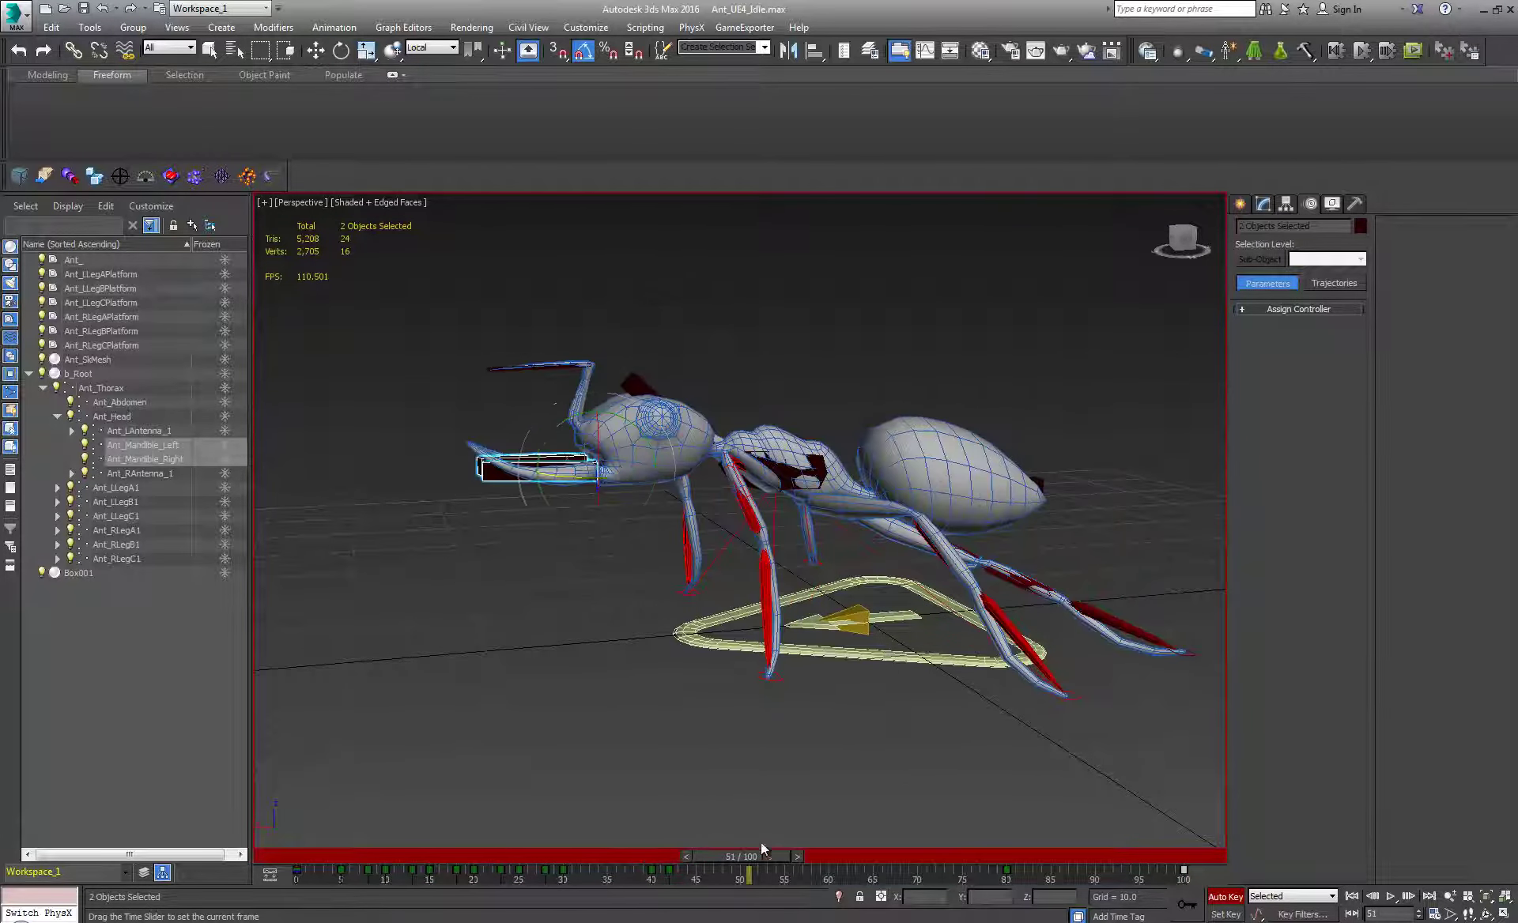
{"action": "mouse_move", "coordinate": [760, 842]}
{"action": "middle_mouse_down", "text": "alt"}
{"action": "mouse_move", "coordinate": [713, 715]}
{"action": "mouse_move", "coordinate": [773, 824]}
{"action": "middle_mouse_up", "text": "alt"}
{"action": "left_click_drag", "start_coordinate": [765, 855], "coordinate": [1246, 857]}
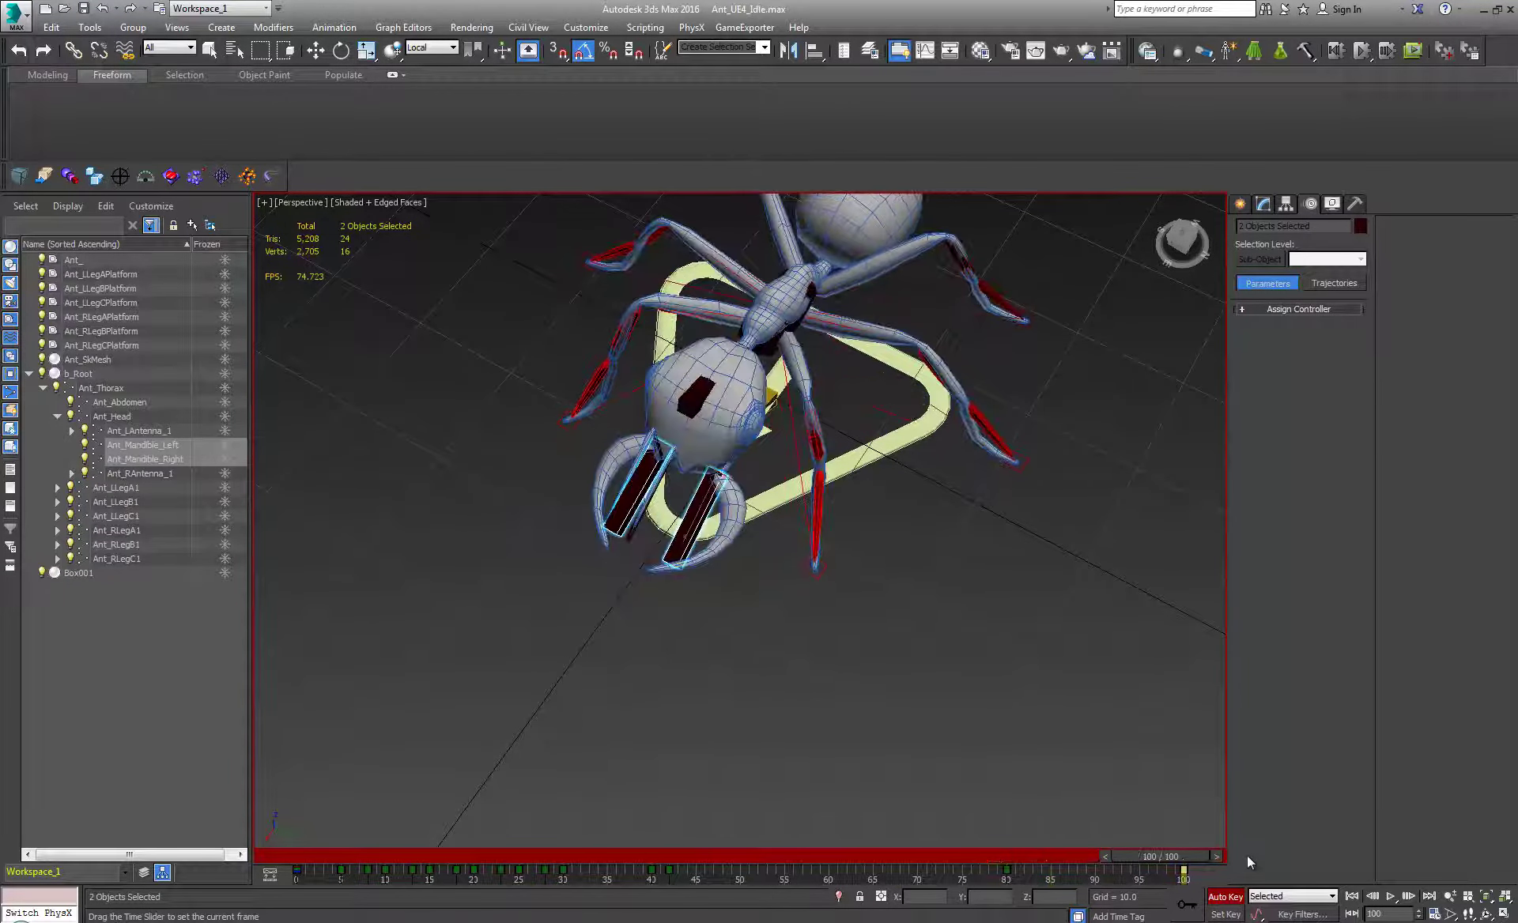
{"action": "key", "text": "e"}
{"action": "middle_click_drag", "start_coordinate": [877, 672], "coordinate": [890, 458], "text": "alt"}
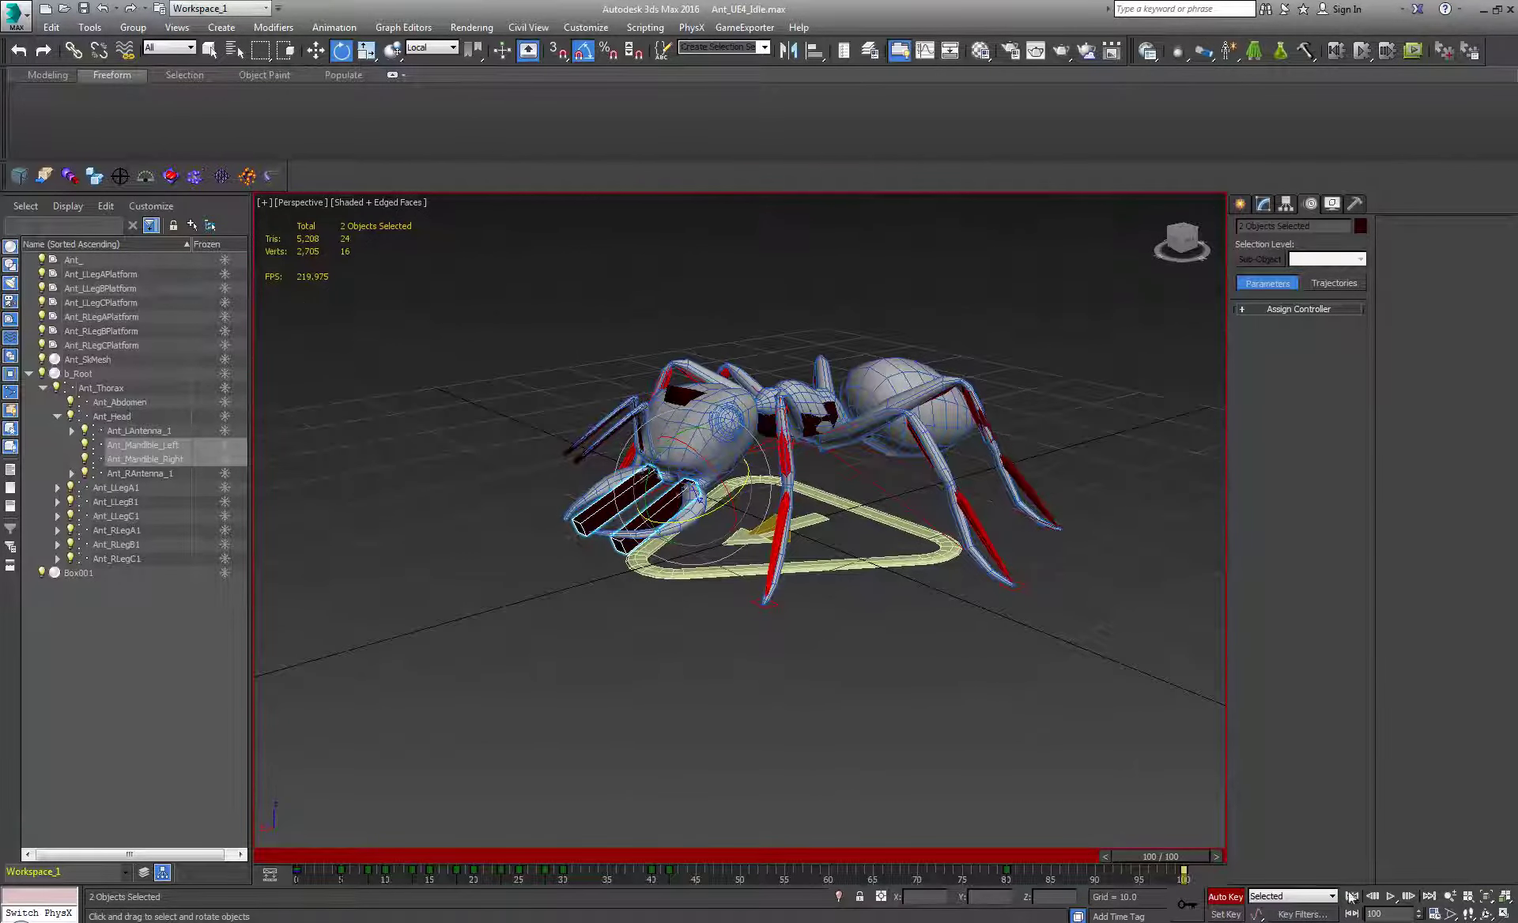
- Play the whole attack from frame 0 and view the mandible motion from the side and the front
{"action": "left_click", "coordinate": [1352, 896]}
{"action": "left_click", "coordinate": [1391, 896]}
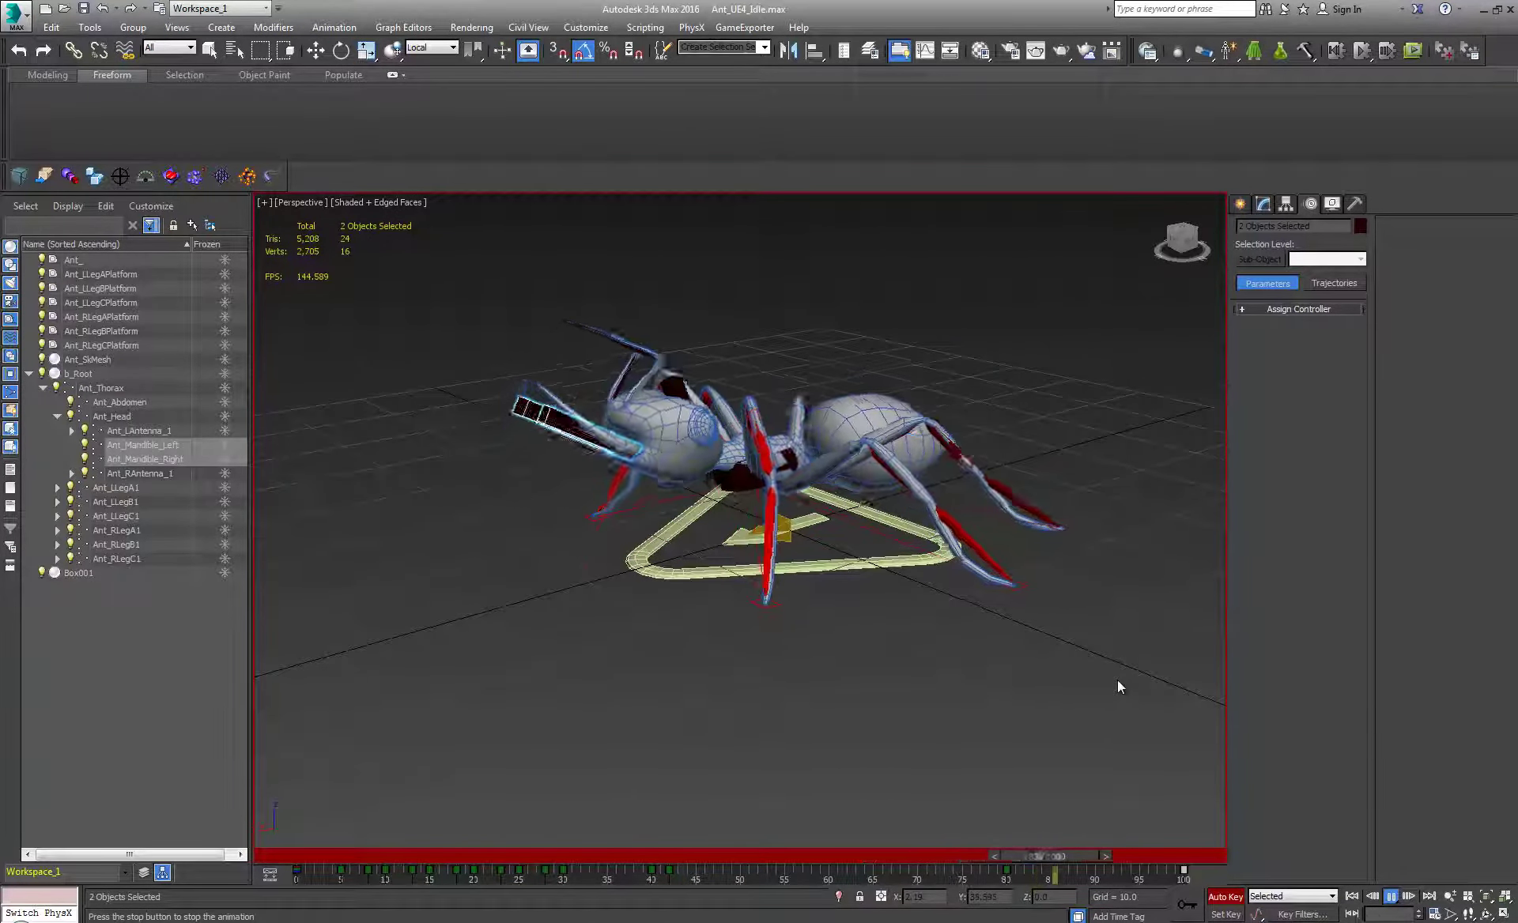
{"action": "middle_click_drag", "start_coordinate": [977, 571], "coordinate": [843, 566], "text": "alt"}
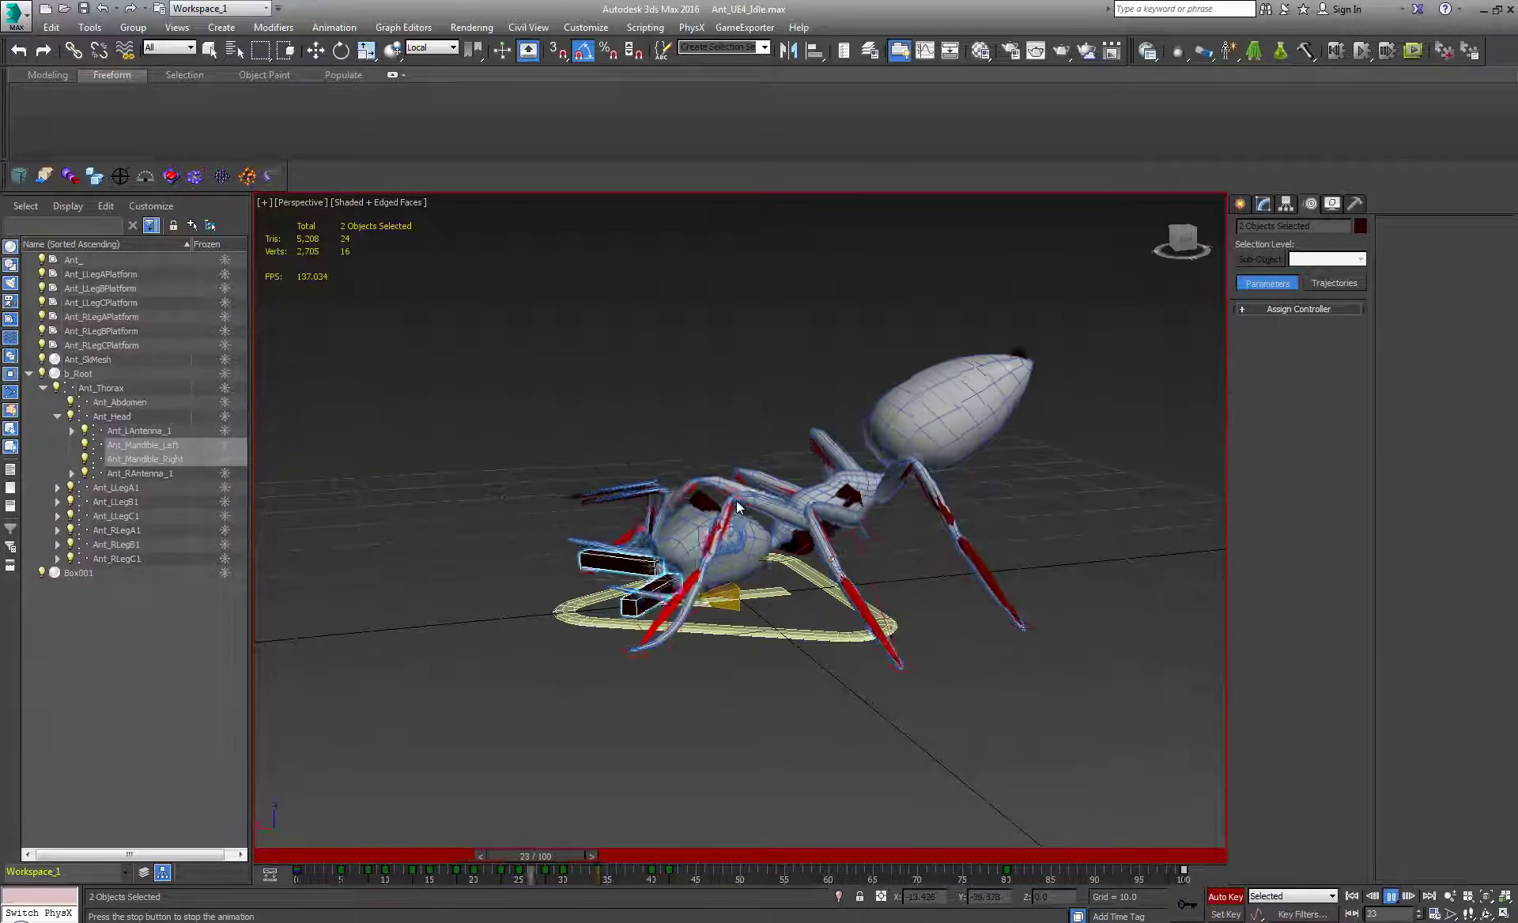
{"action": "middle_click_drag", "start_coordinate": [563, 577], "coordinate": [680, 574], "text": "alt"}
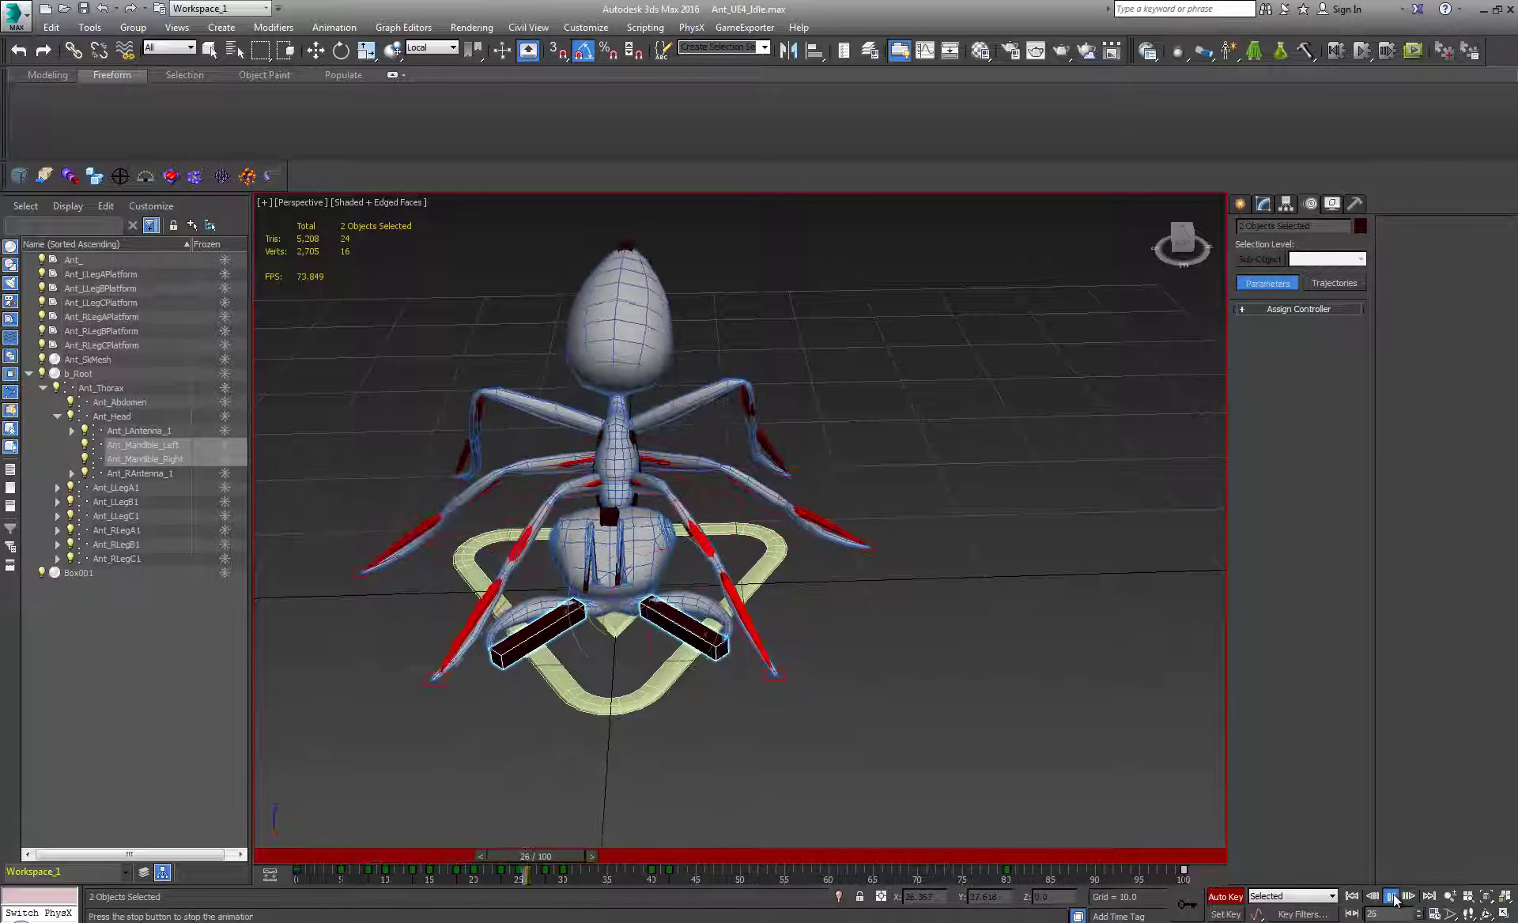
{"action": "left_click", "coordinate": [1392, 897]}
- Open the Curve Editor for both mandibles and isolate the right mandible's Z Rotation curve on the Attack layer
{"action": "key", "text": "e"}
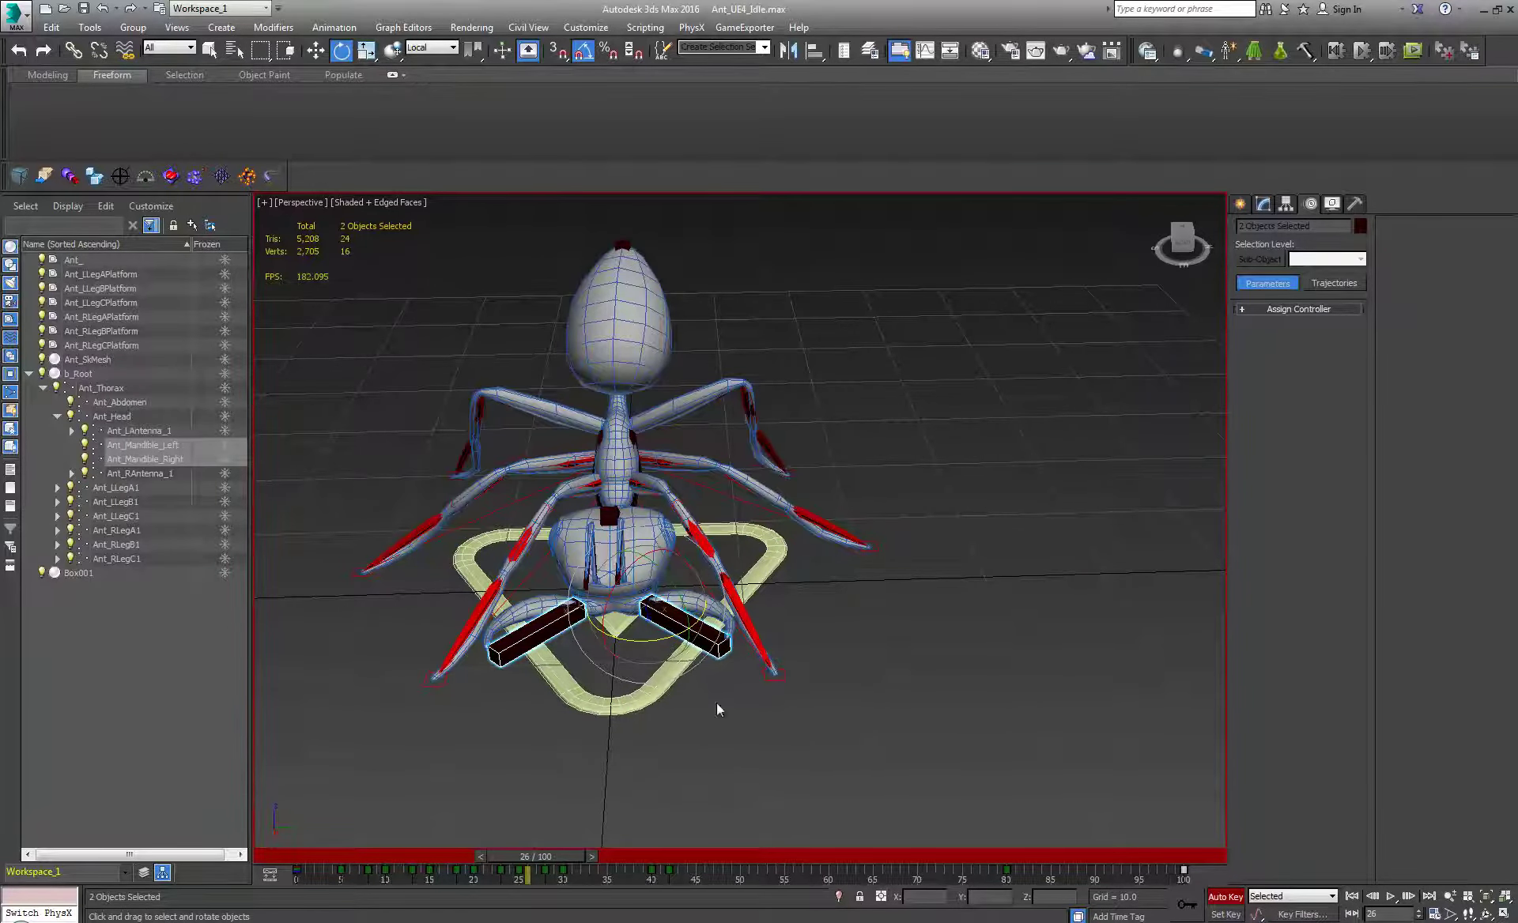
{"action": "middle_click_drag", "start_coordinate": [695, 743], "coordinate": [759, 667]}
{"action": "right_click", "coordinate": [977, 591]}
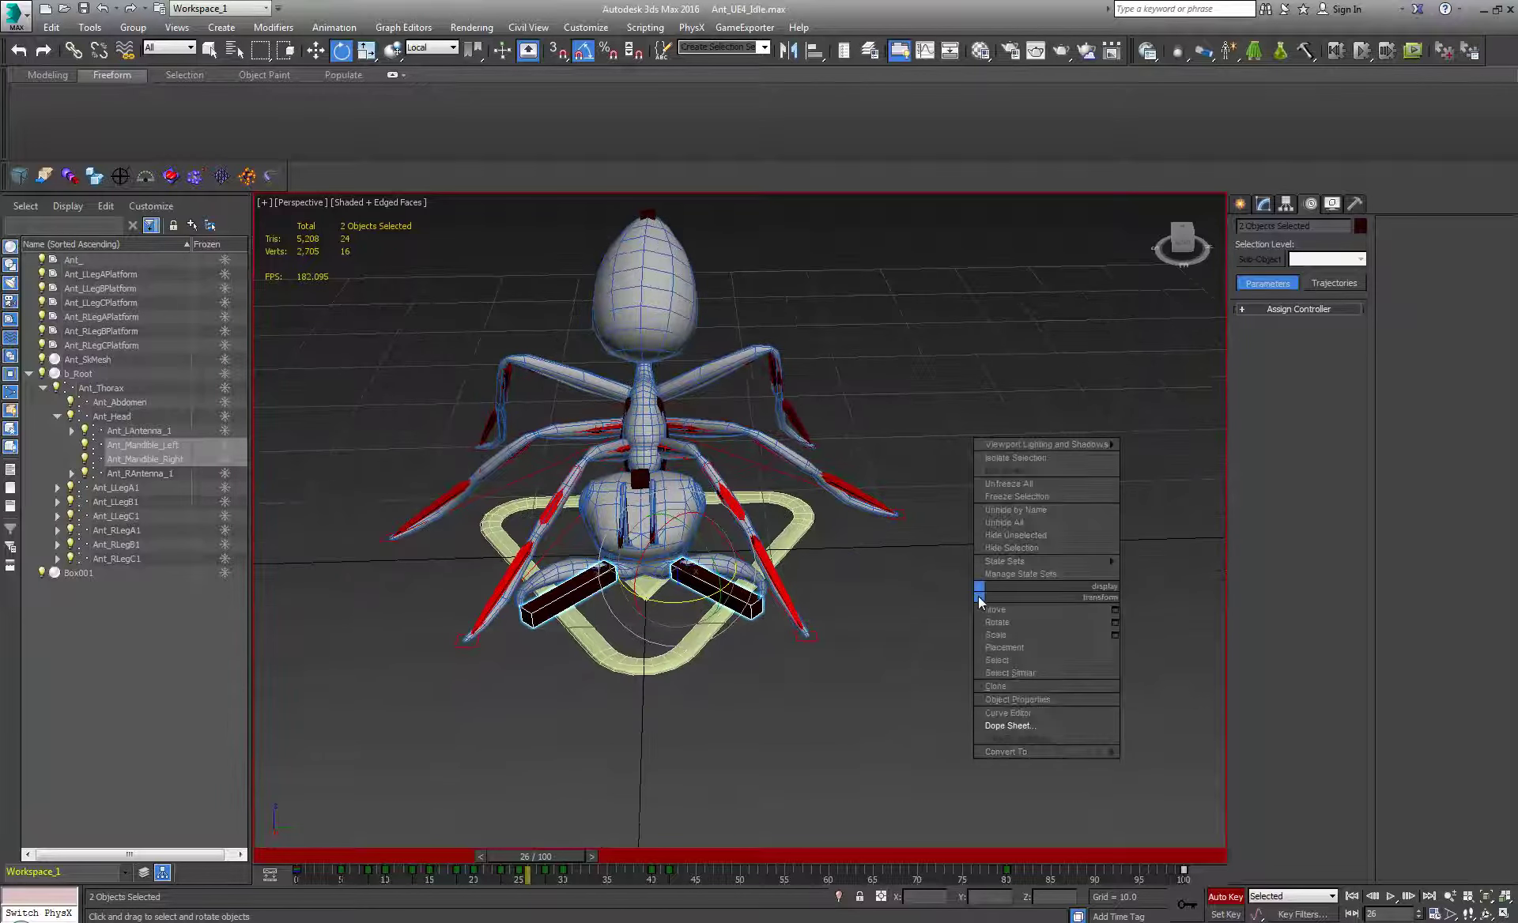
{"action": "left_click", "coordinate": [1008, 717]}
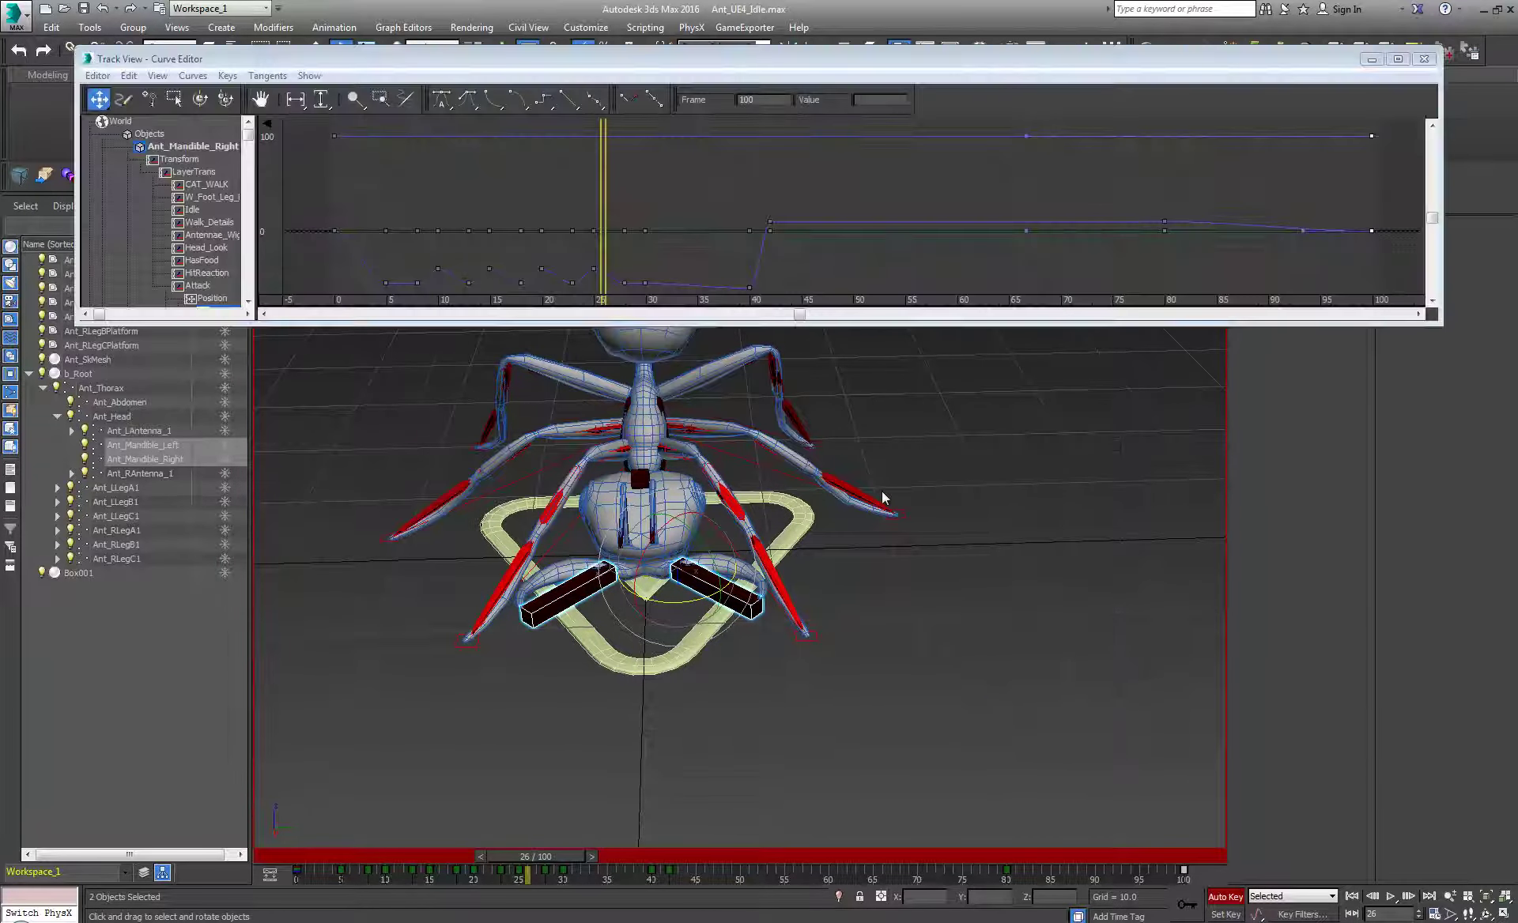
{"action": "middle_click_drag", "start_coordinate": [480, 179], "coordinate": [505, 160]}
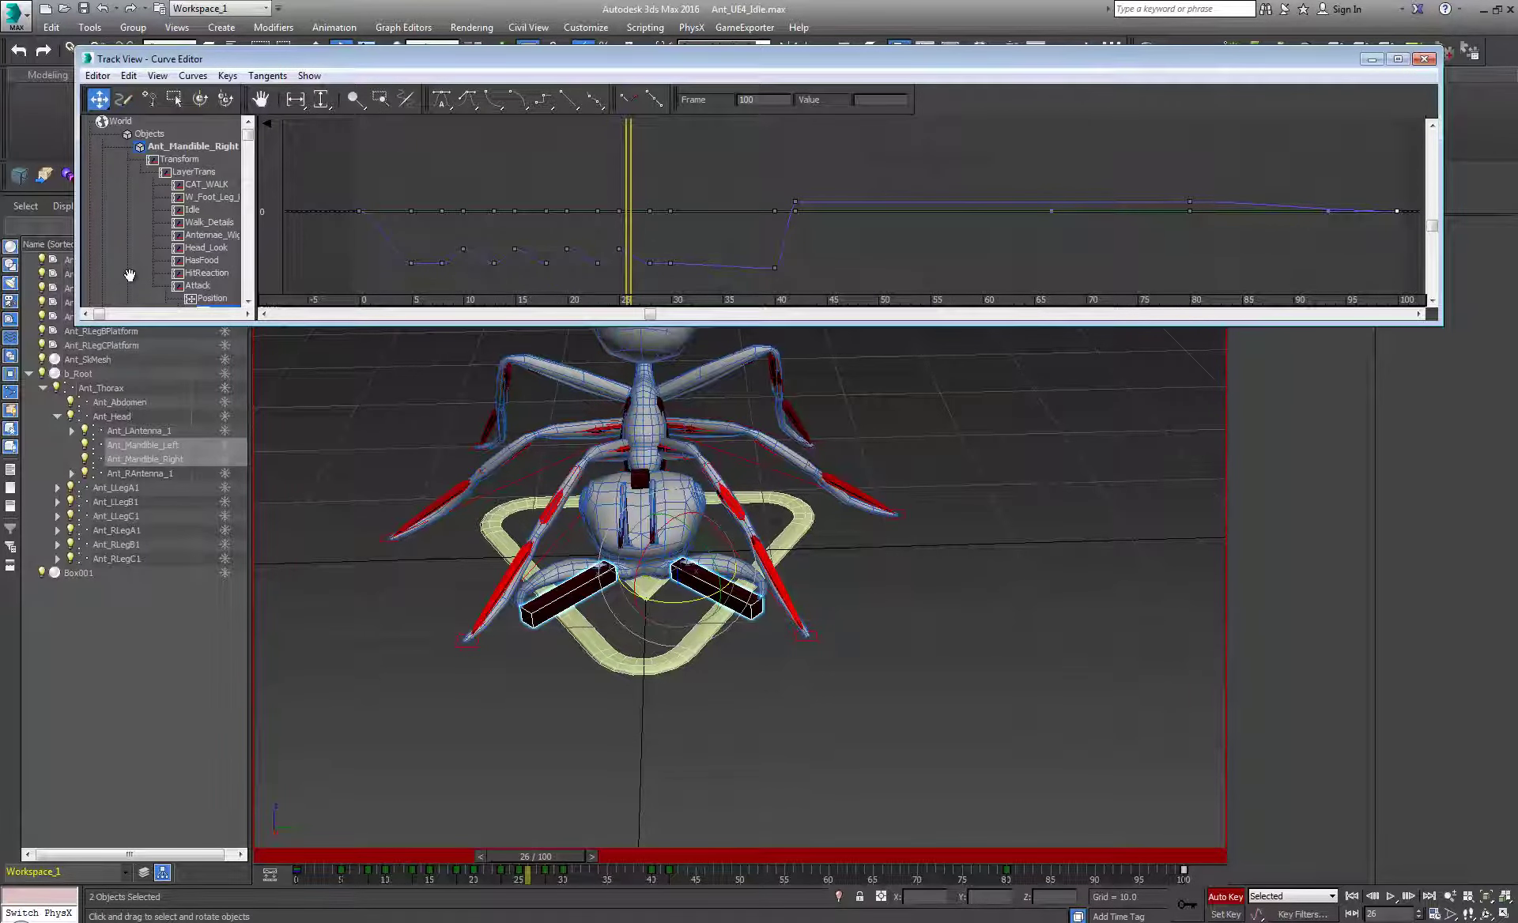
{"action": "scroll", "coordinate": [129, 274], "scroll_direction": "down", "scroll_amount": 5}
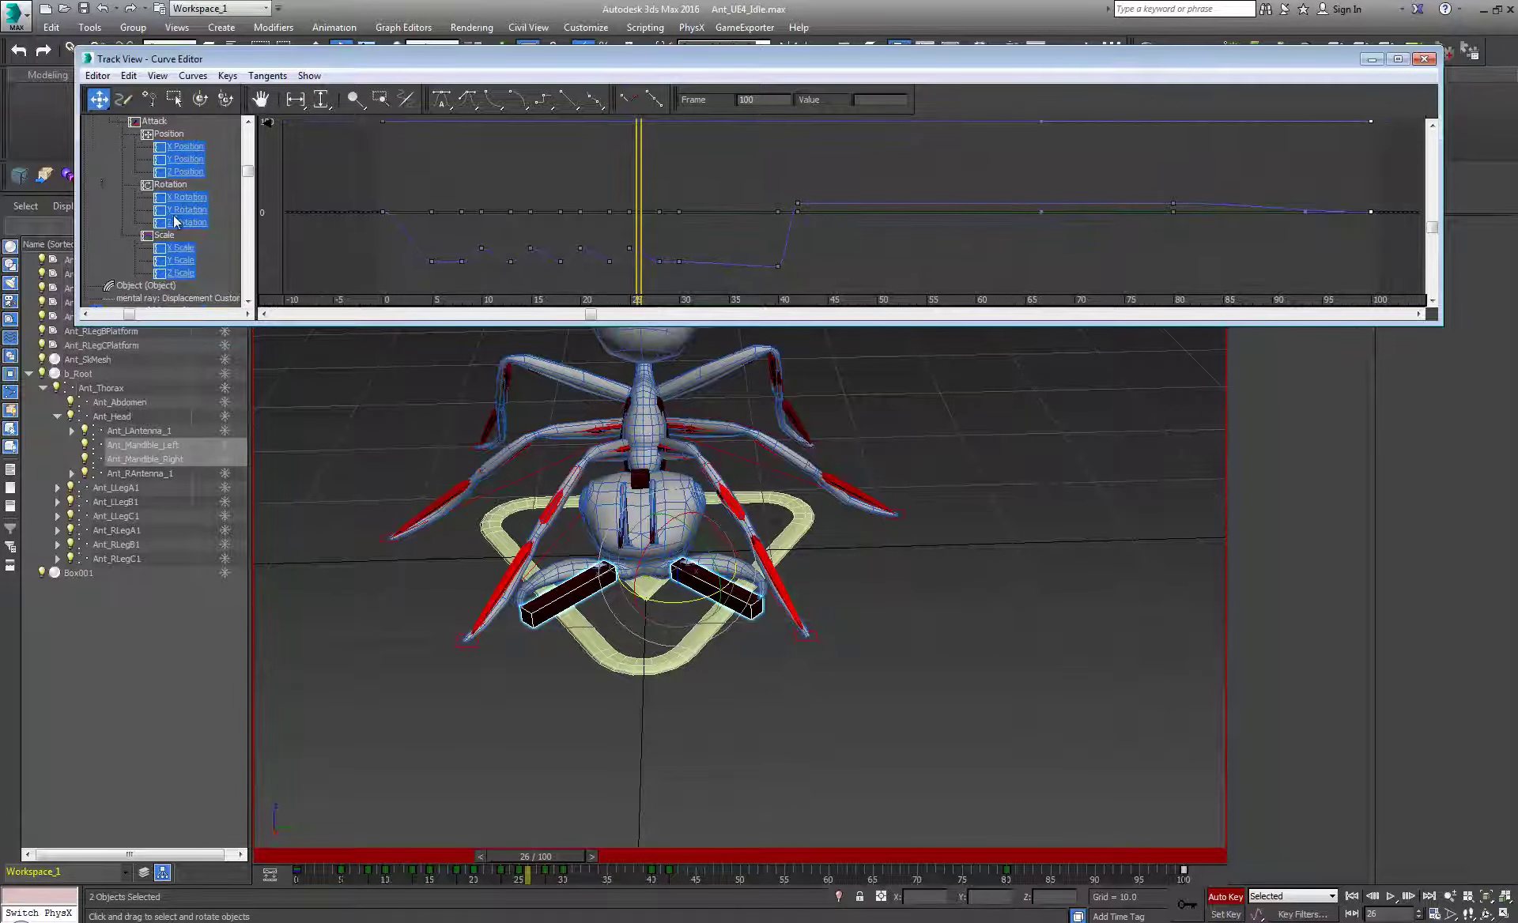
{"action": "left_click", "coordinate": [192, 222]}
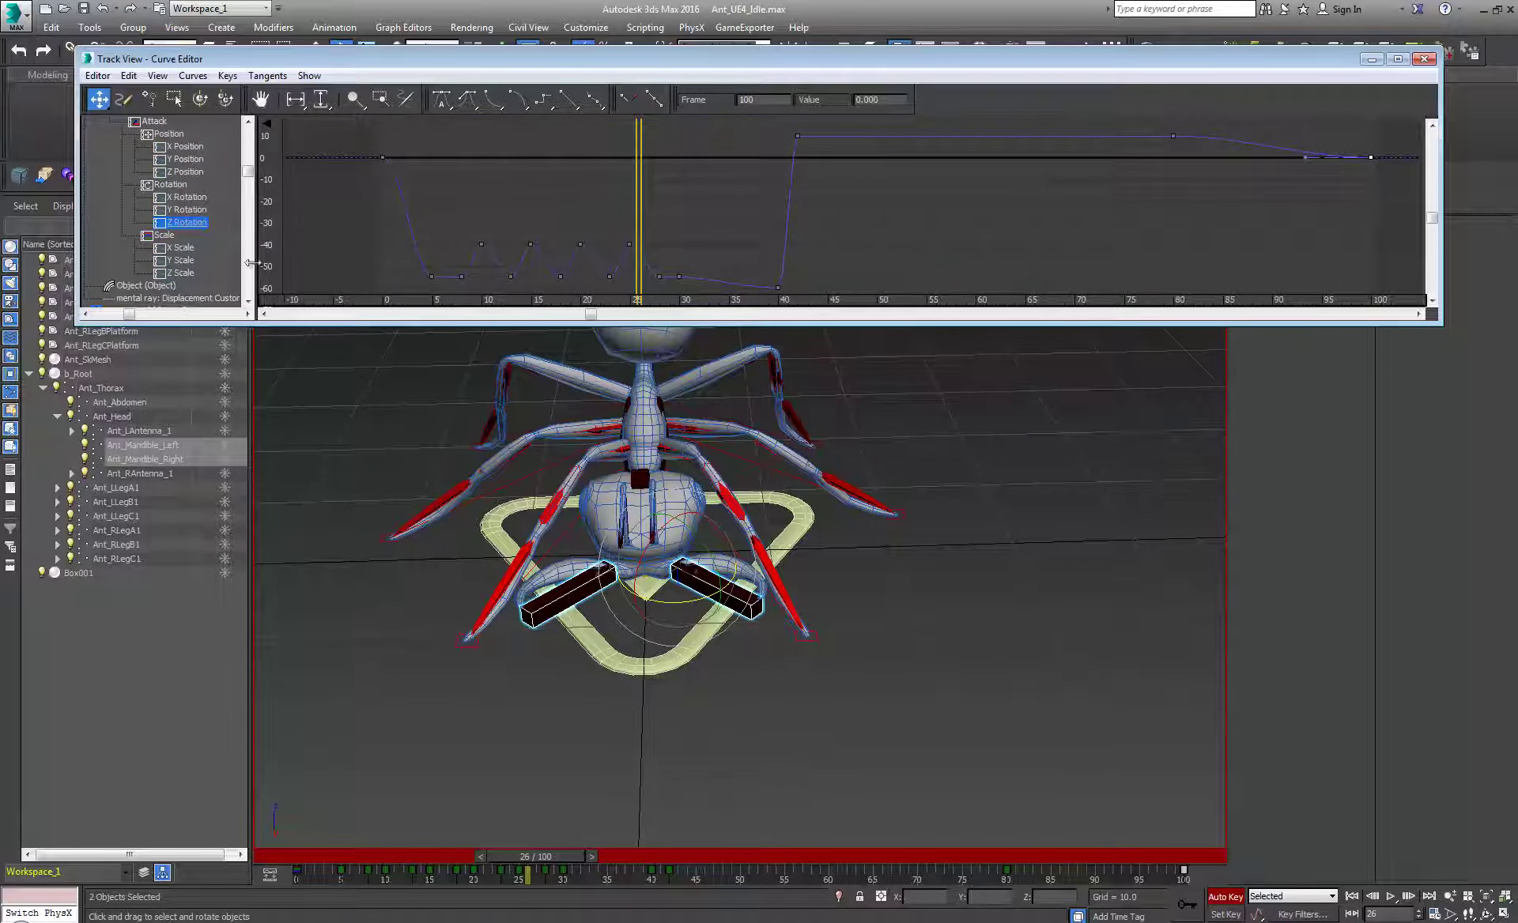
- Add the left mandible's Attack-layer Z Rotation curve to the graph and fit the value range to the curves
{"action": "middle_click_drag", "start_coordinate": [216, 269], "coordinate": [195, 119]}
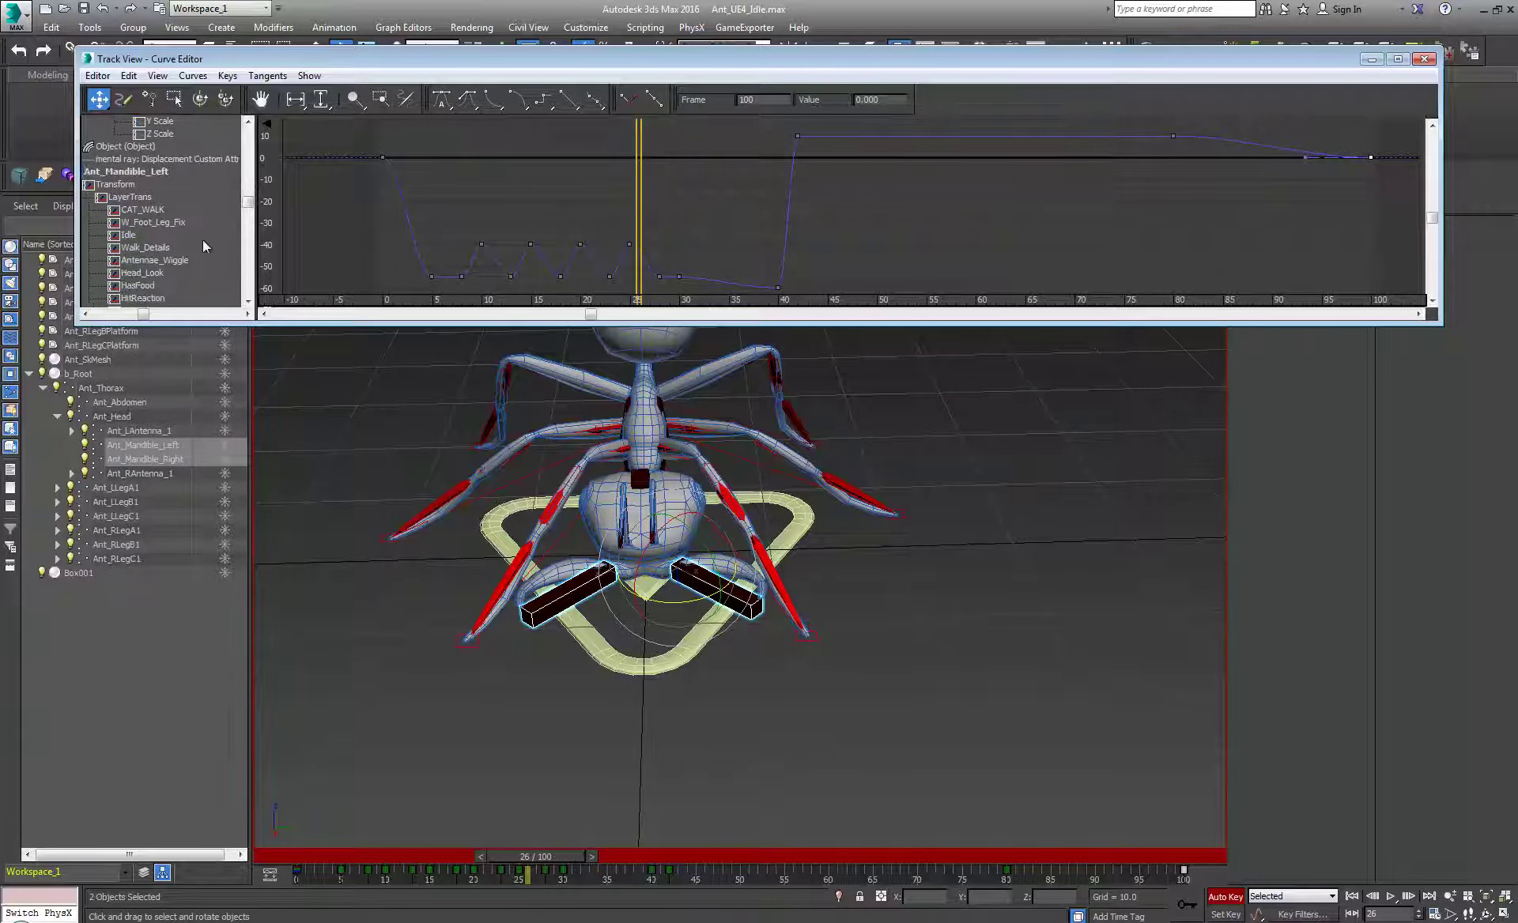
{"action": "middle_click_drag", "start_coordinate": [203, 240], "coordinate": [207, 53]}
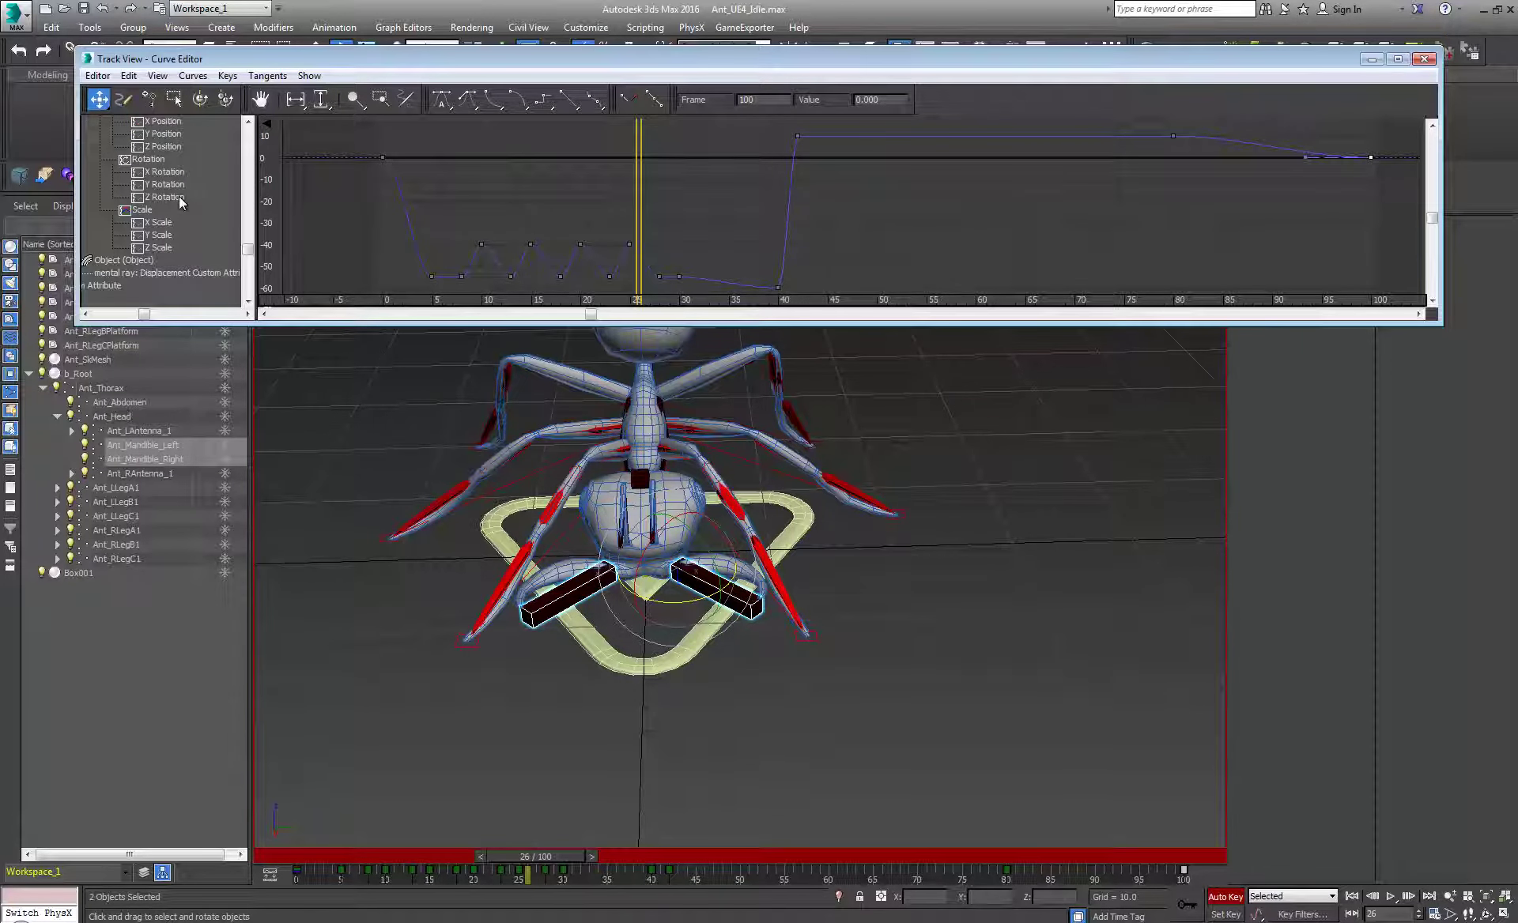
{"action": "scroll", "coordinate": [510, 215], "scroll_direction": "down", "scroll_amount": 7}
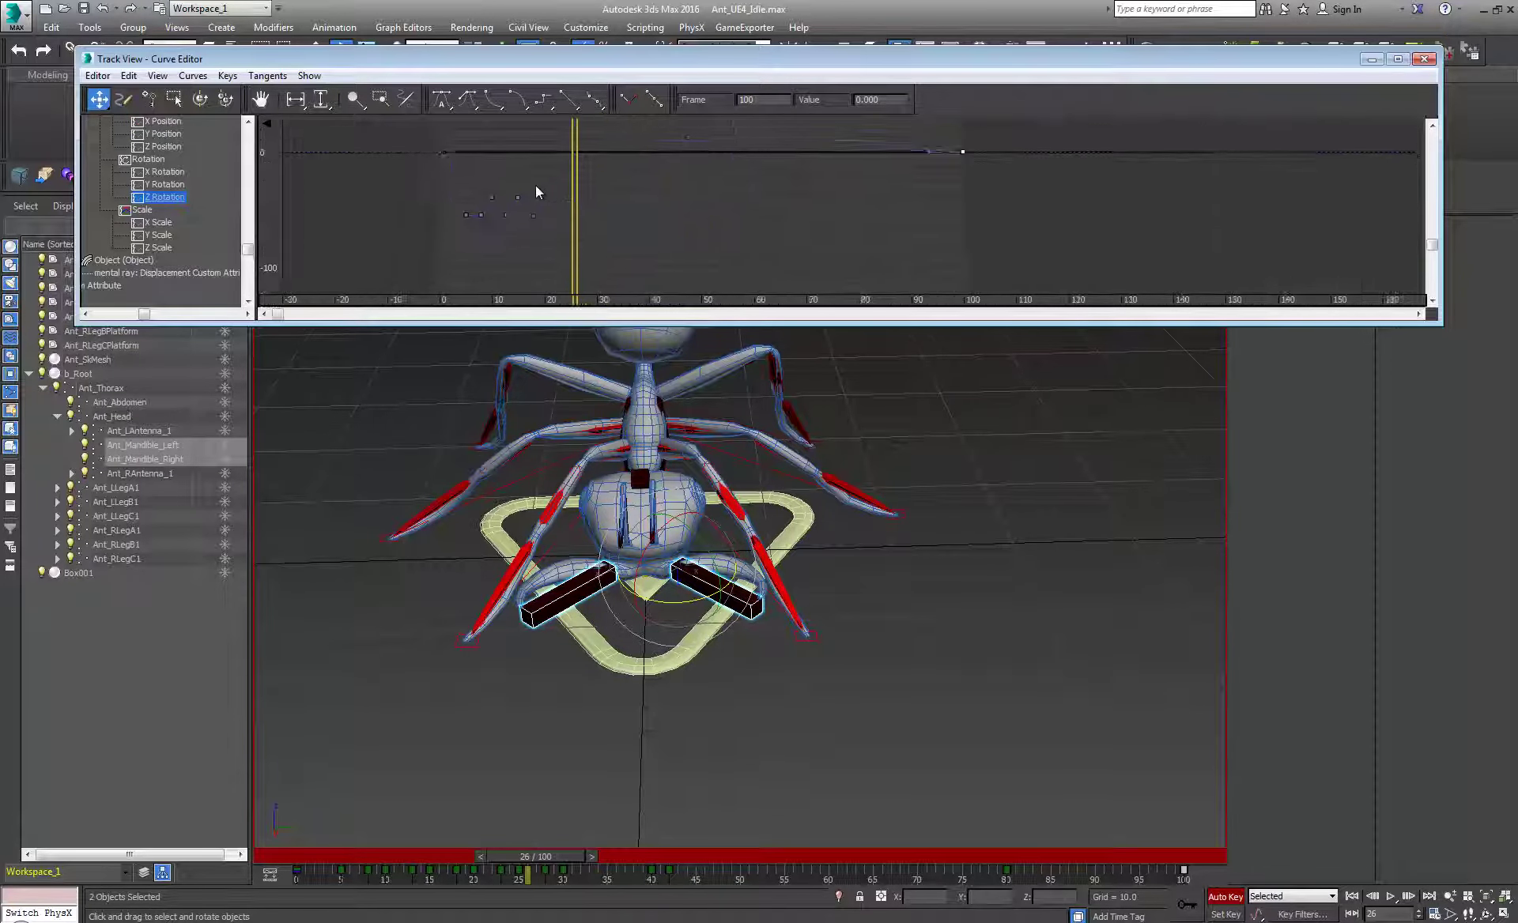
{"action": "middle_click_drag", "start_coordinate": [556, 171], "coordinate": [620, 183]}
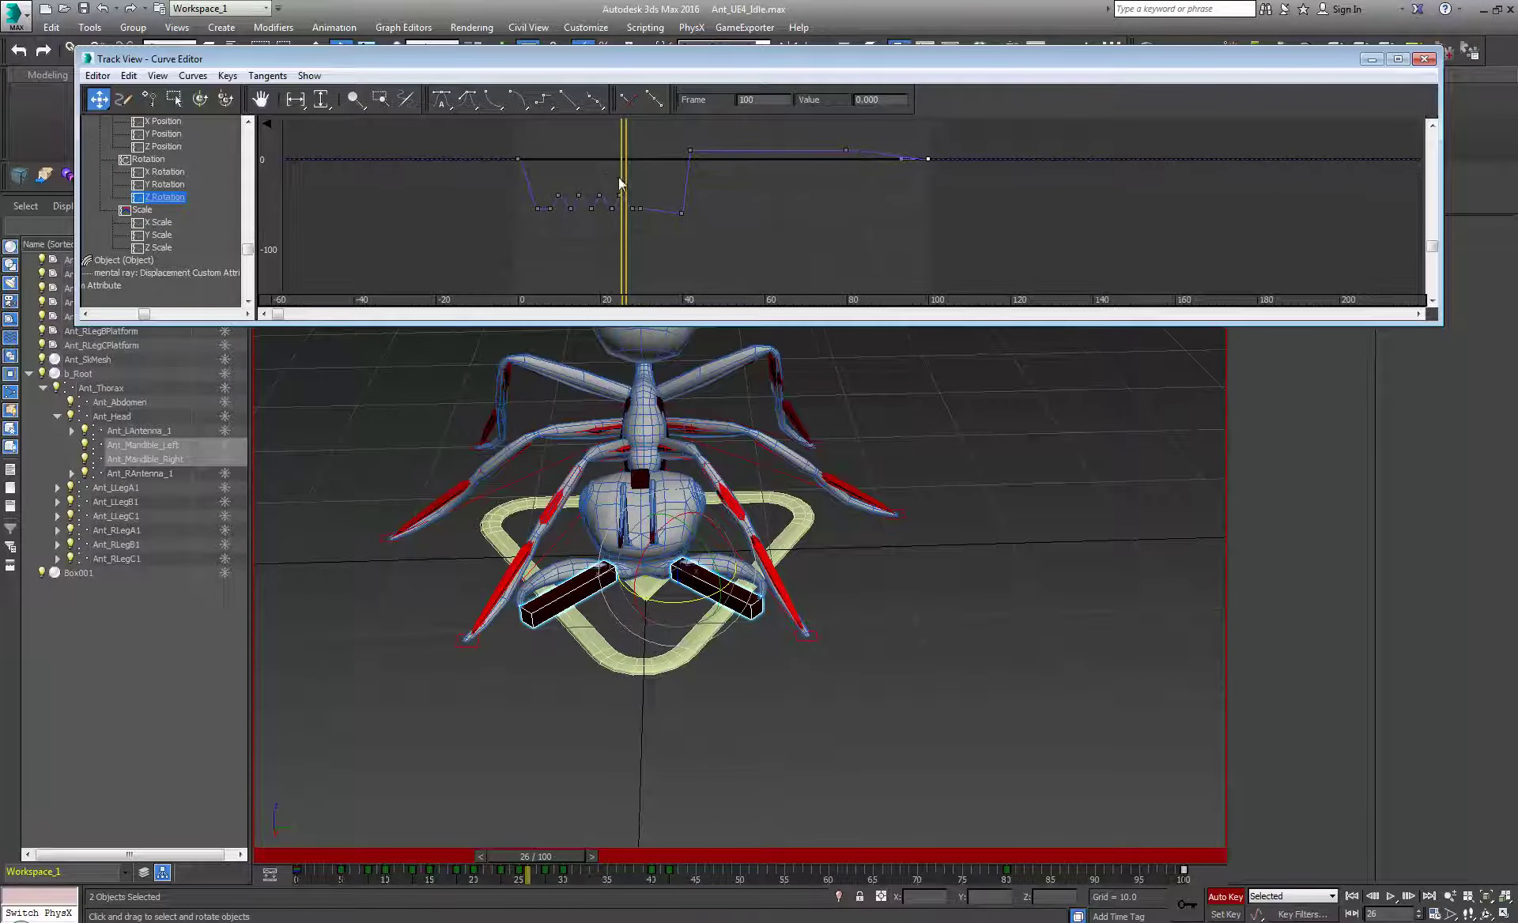
{"action": "left_click", "coordinate": [321, 102]}
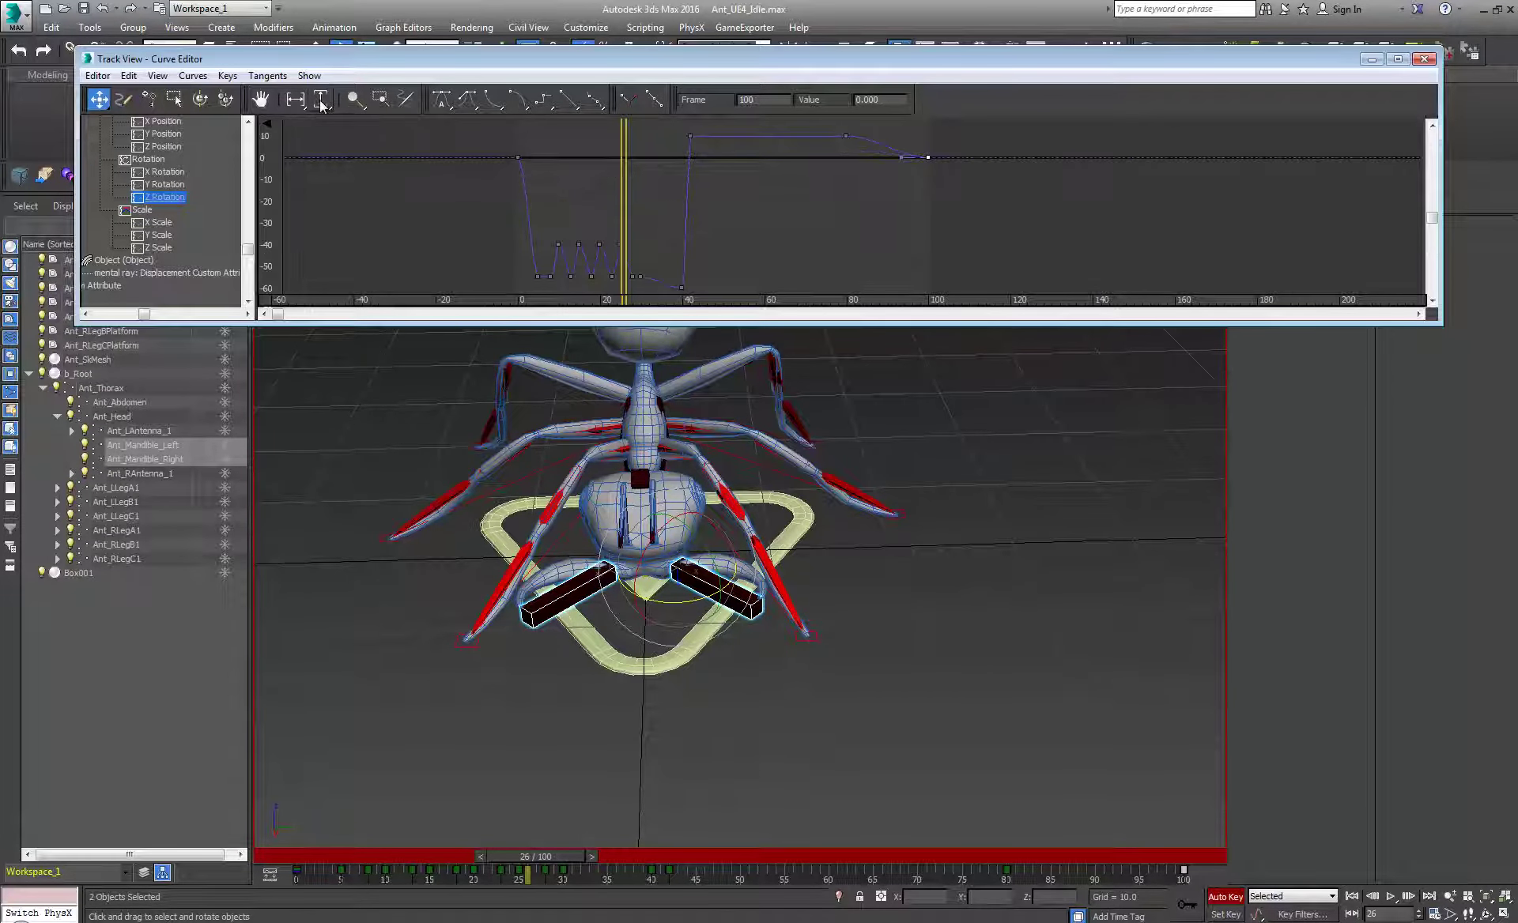
{"action": "middle_click_drag", "start_coordinate": [500, 239], "coordinate": [507, 206]}
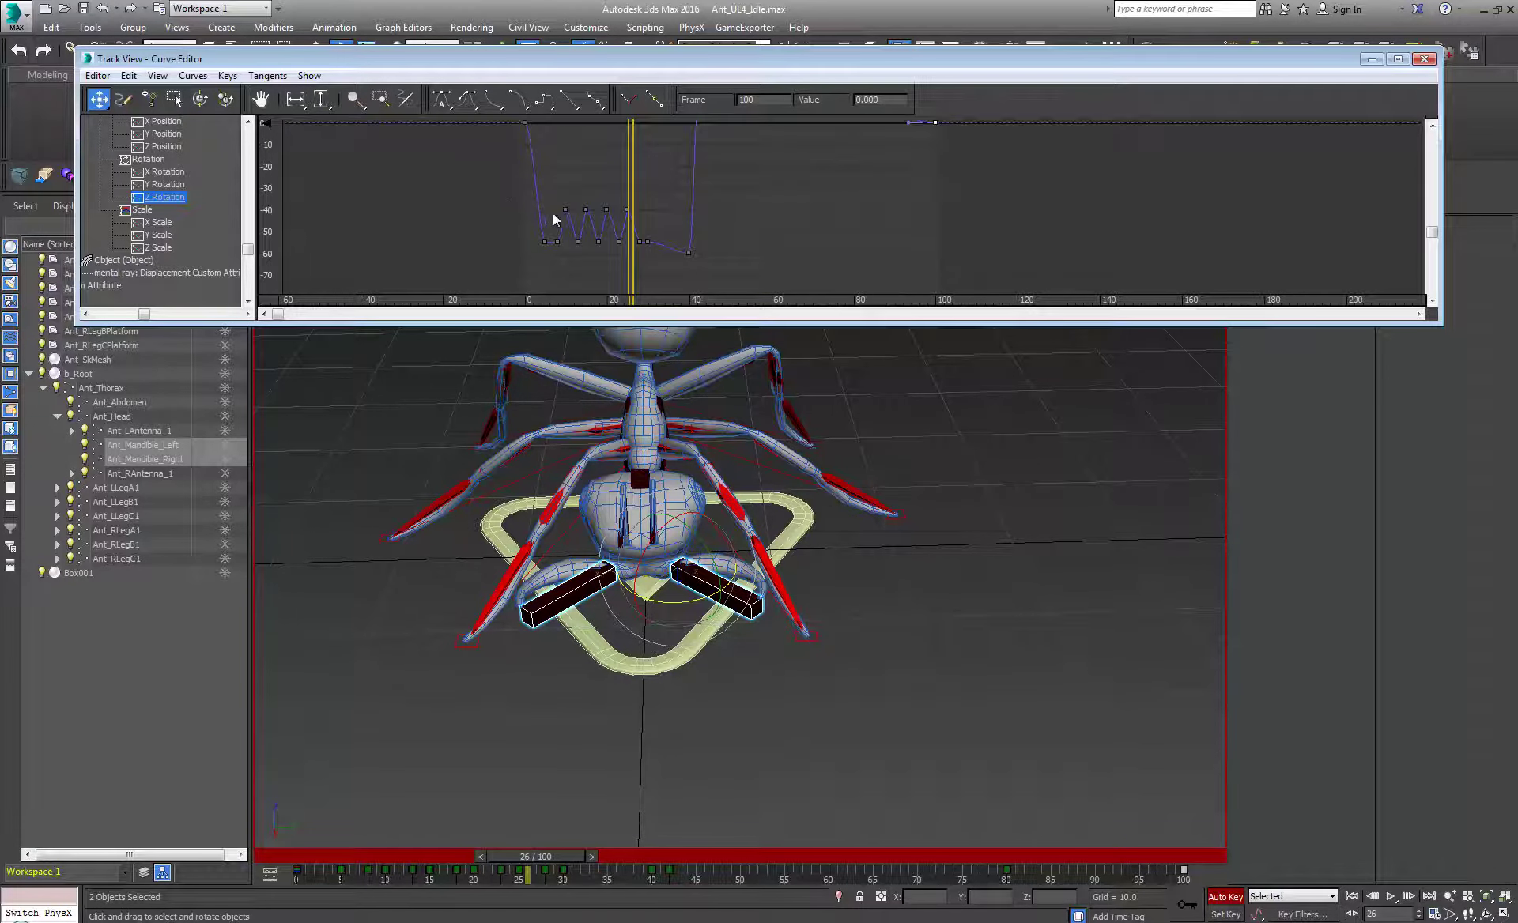
- Lower the four chatter peak keys on the mandibles' Z Rotation curves to about -53.025 and play the animation from frame 0
{"action": "scroll", "coordinate": [583, 218], "scroll_direction": "up", "scroll_amount": 3}
{"action": "left_click_drag", "start_coordinate": [557, 195], "coordinate": [695, 249]}
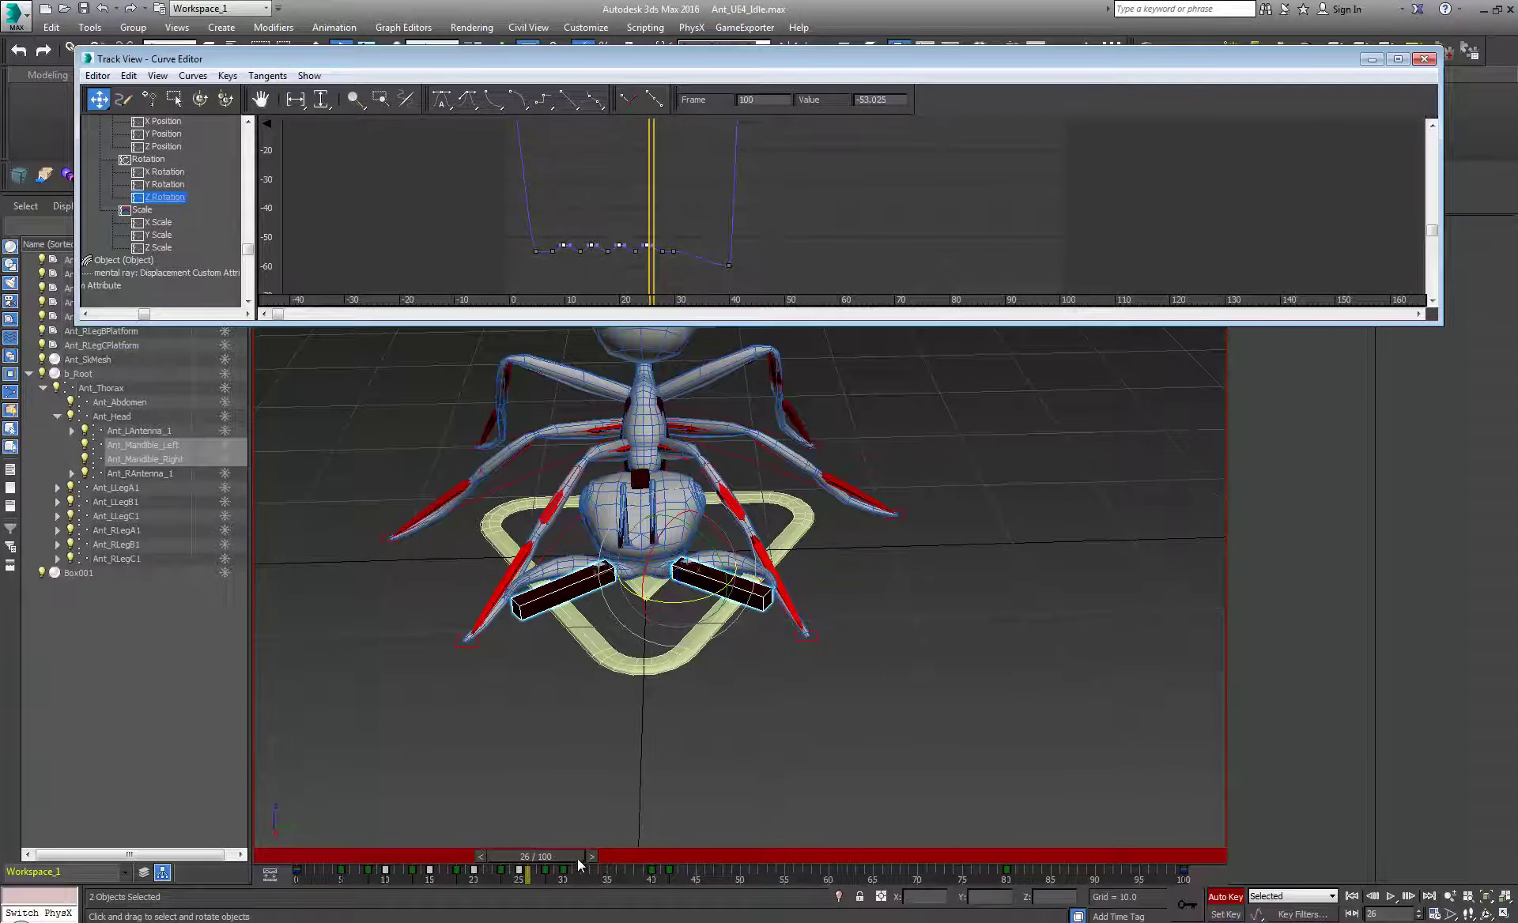
{"action": "left_click_drag", "start_coordinate": [577, 859], "coordinate": [312, 843]}
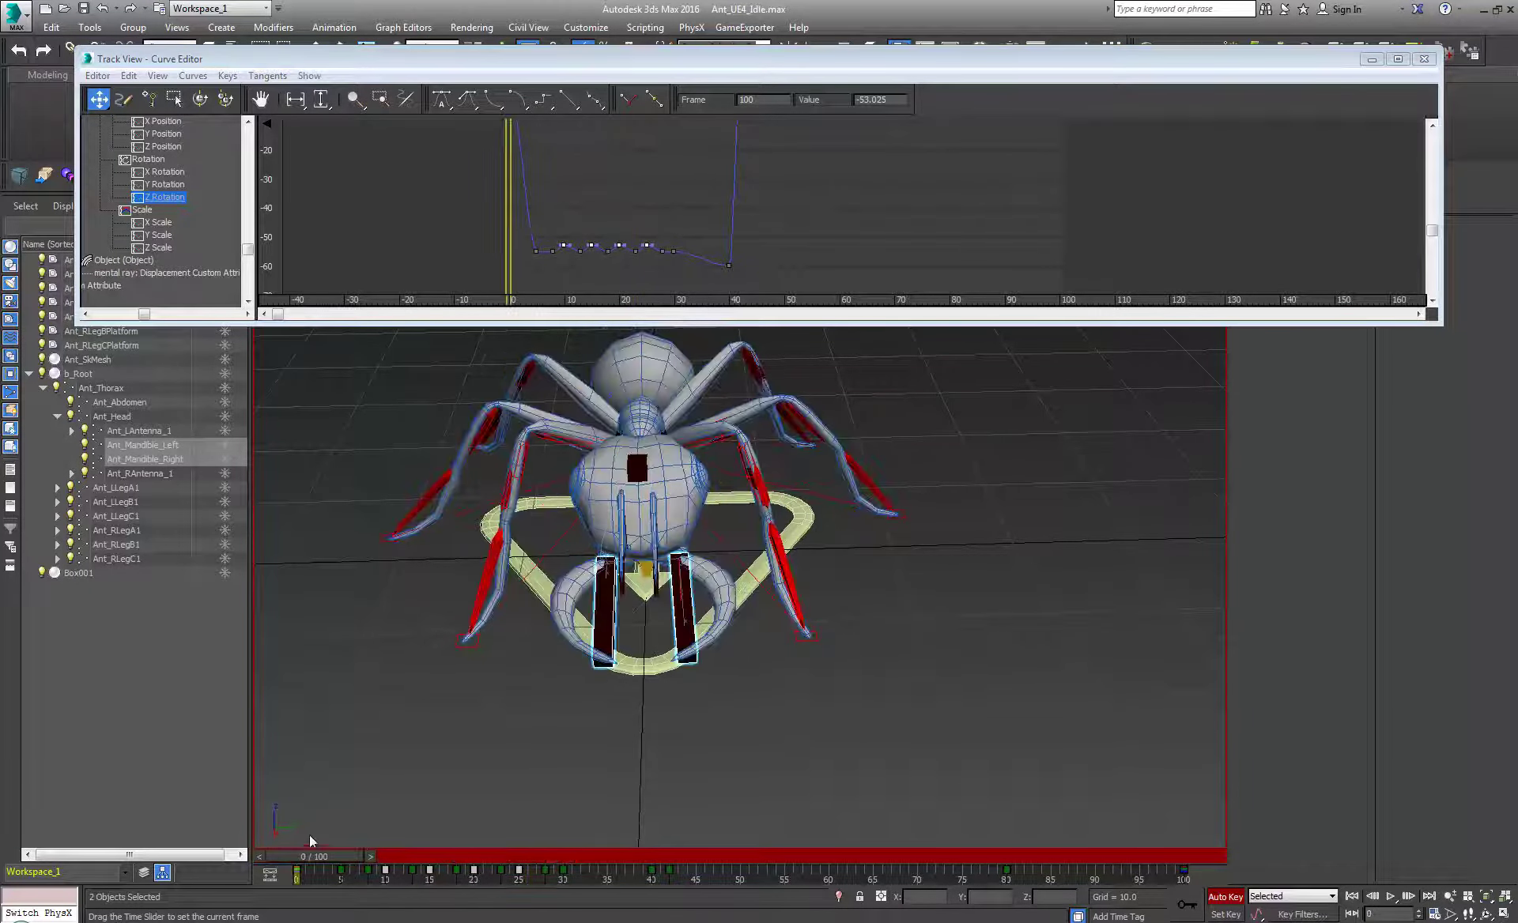
{"action": "left_click", "coordinate": [1391, 897]}
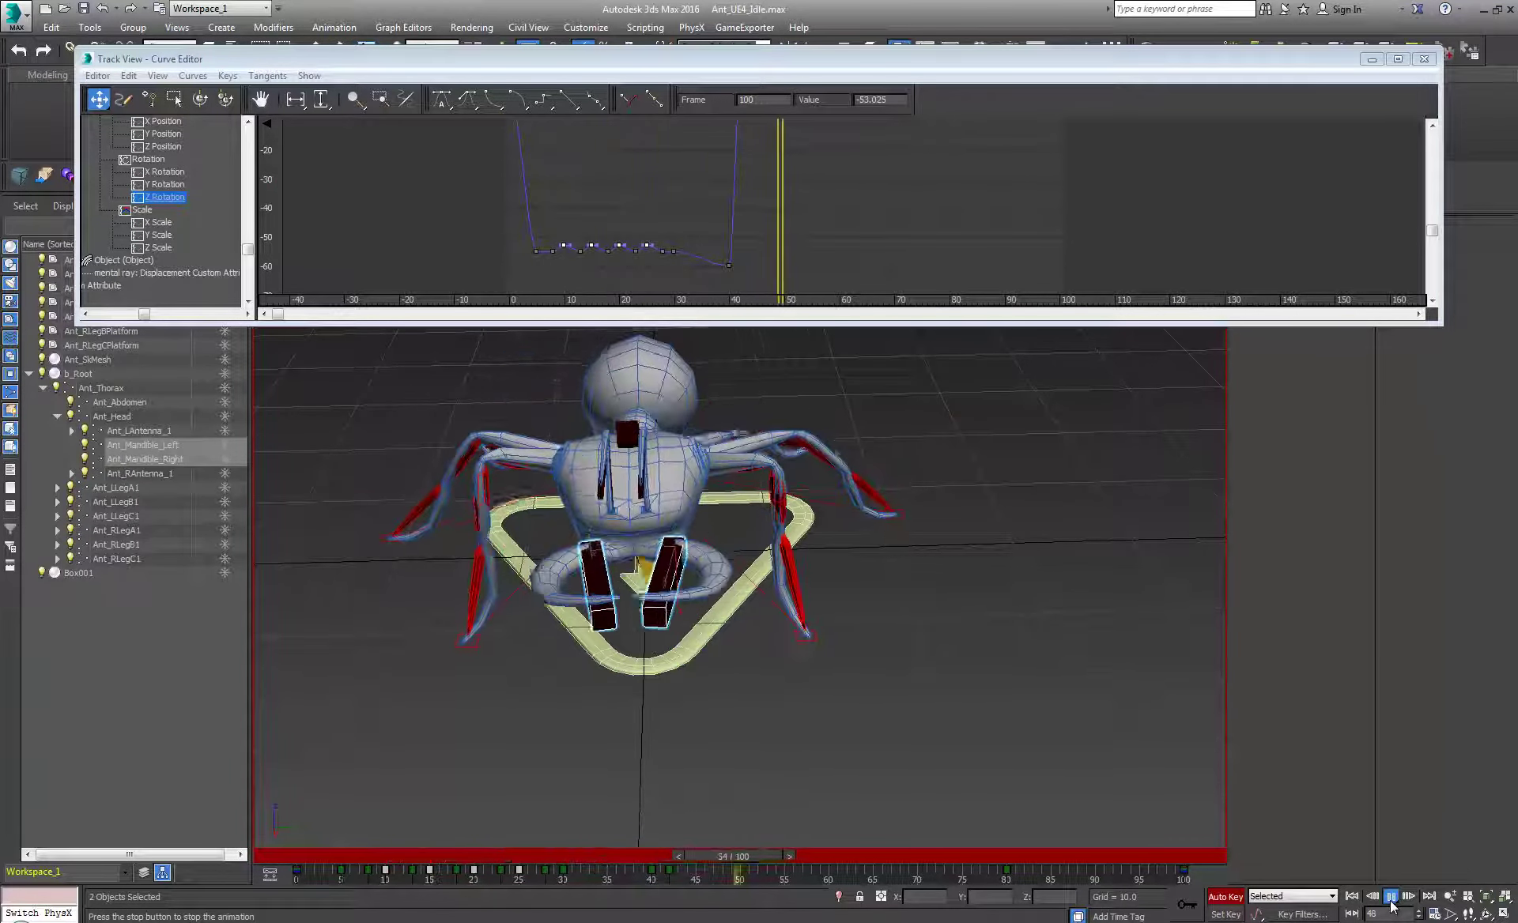
{"action": "left_click", "coordinate": [1391, 896]}
- Raise the four selected chatter keys slightly to about -52.012 and replay the attack from the first frame
{"action": "scroll", "coordinate": [653, 244], "scroll_direction": "up", "scroll_amount": 3}
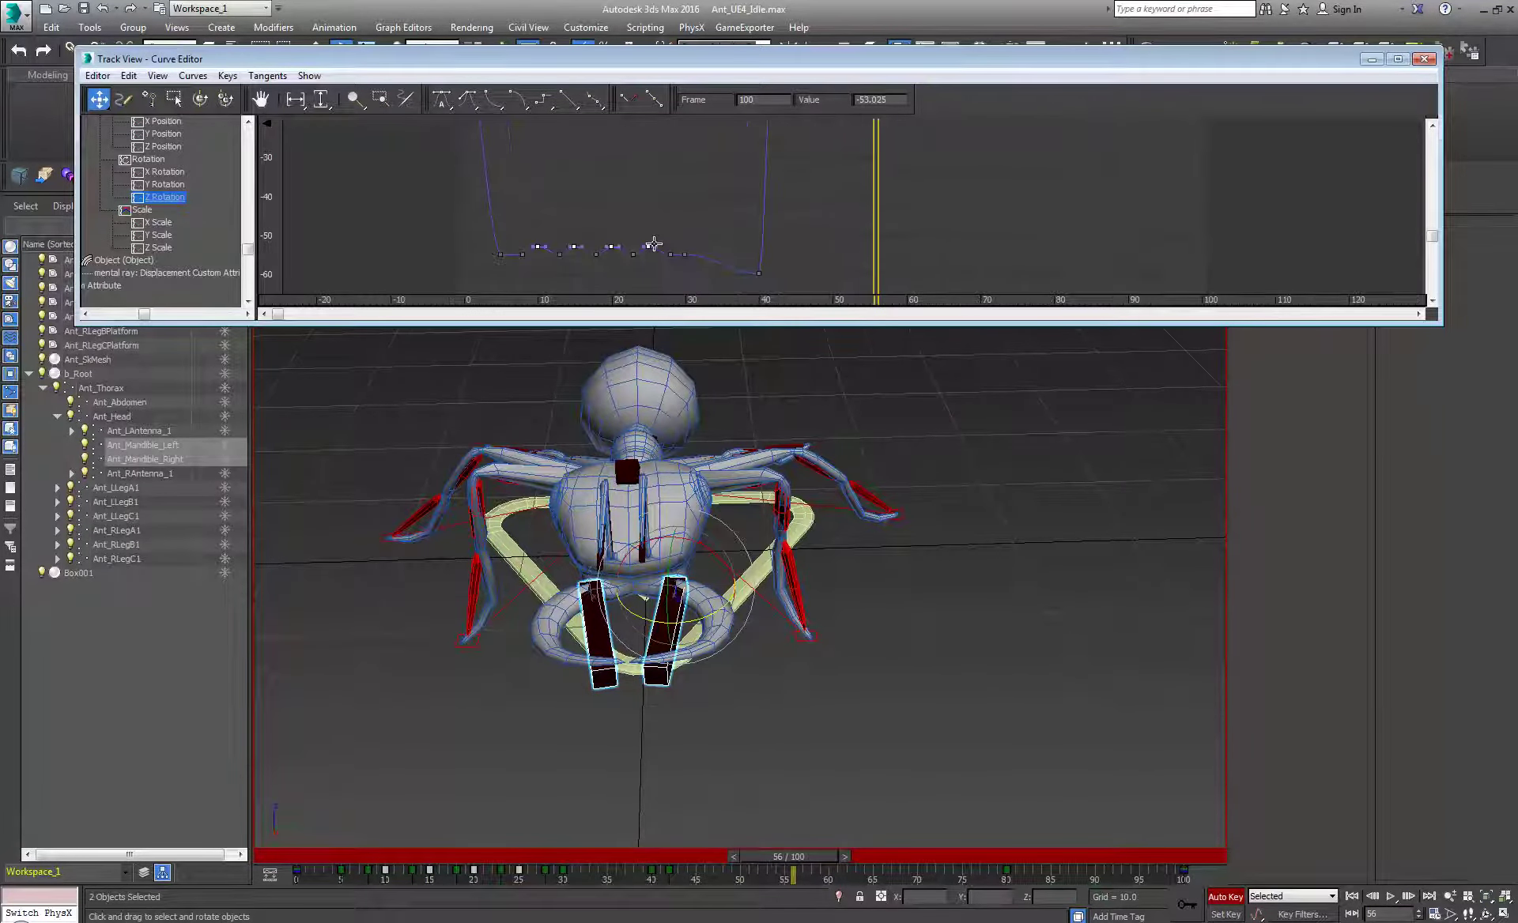
{"action": "left_click_drag", "start_coordinate": [652, 248], "coordinate": [652, 244]}
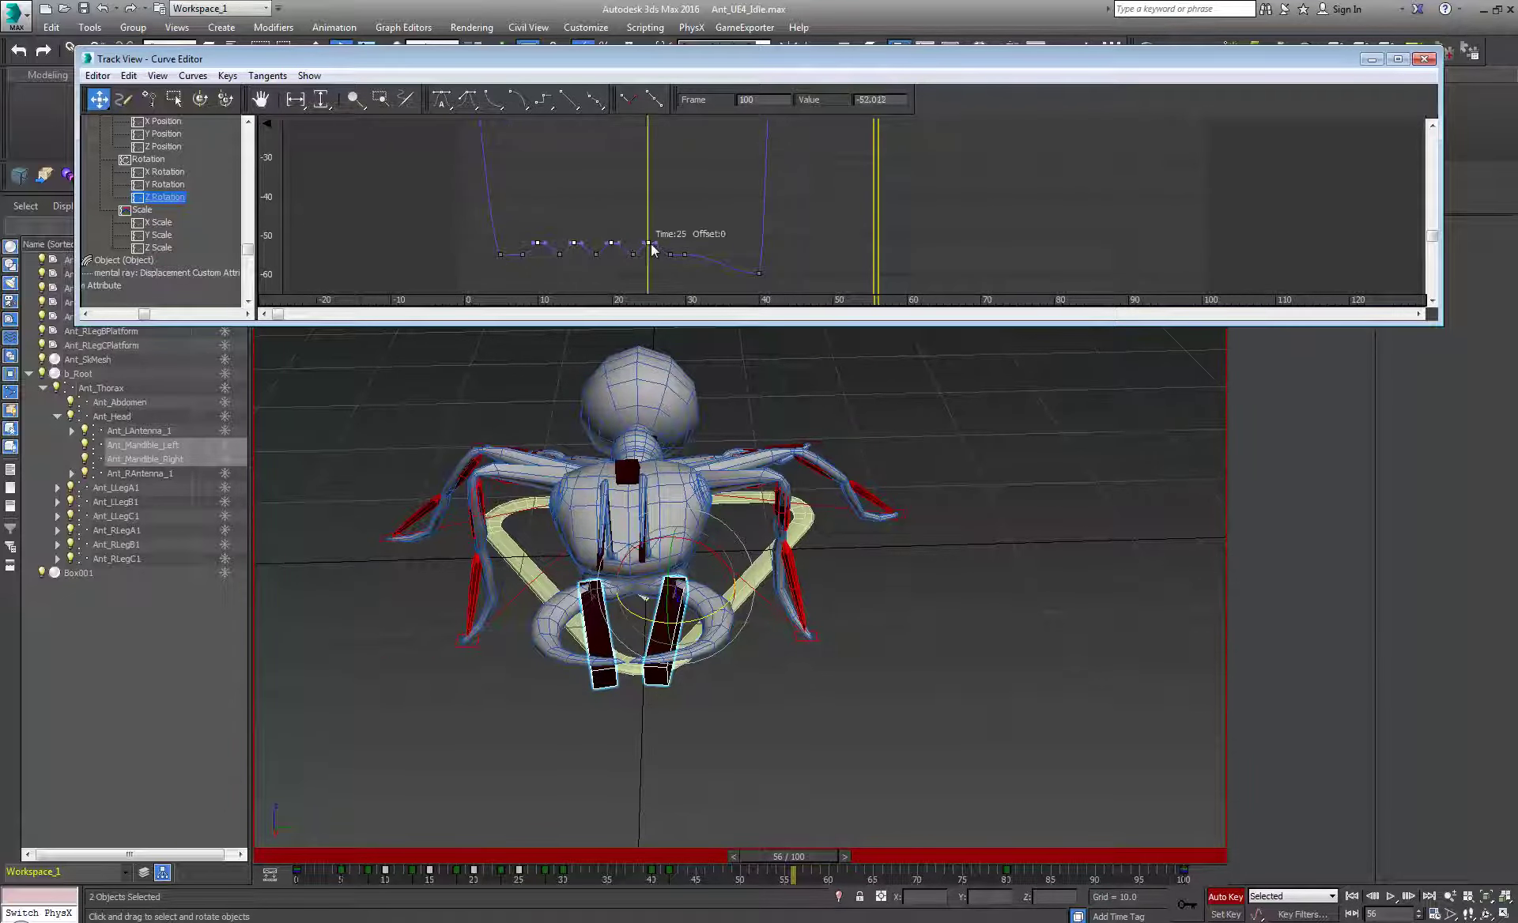
{"action": "scroll", "coordinate": [751, 211], "scroll_direction": "down", "scroll_amount": 1}
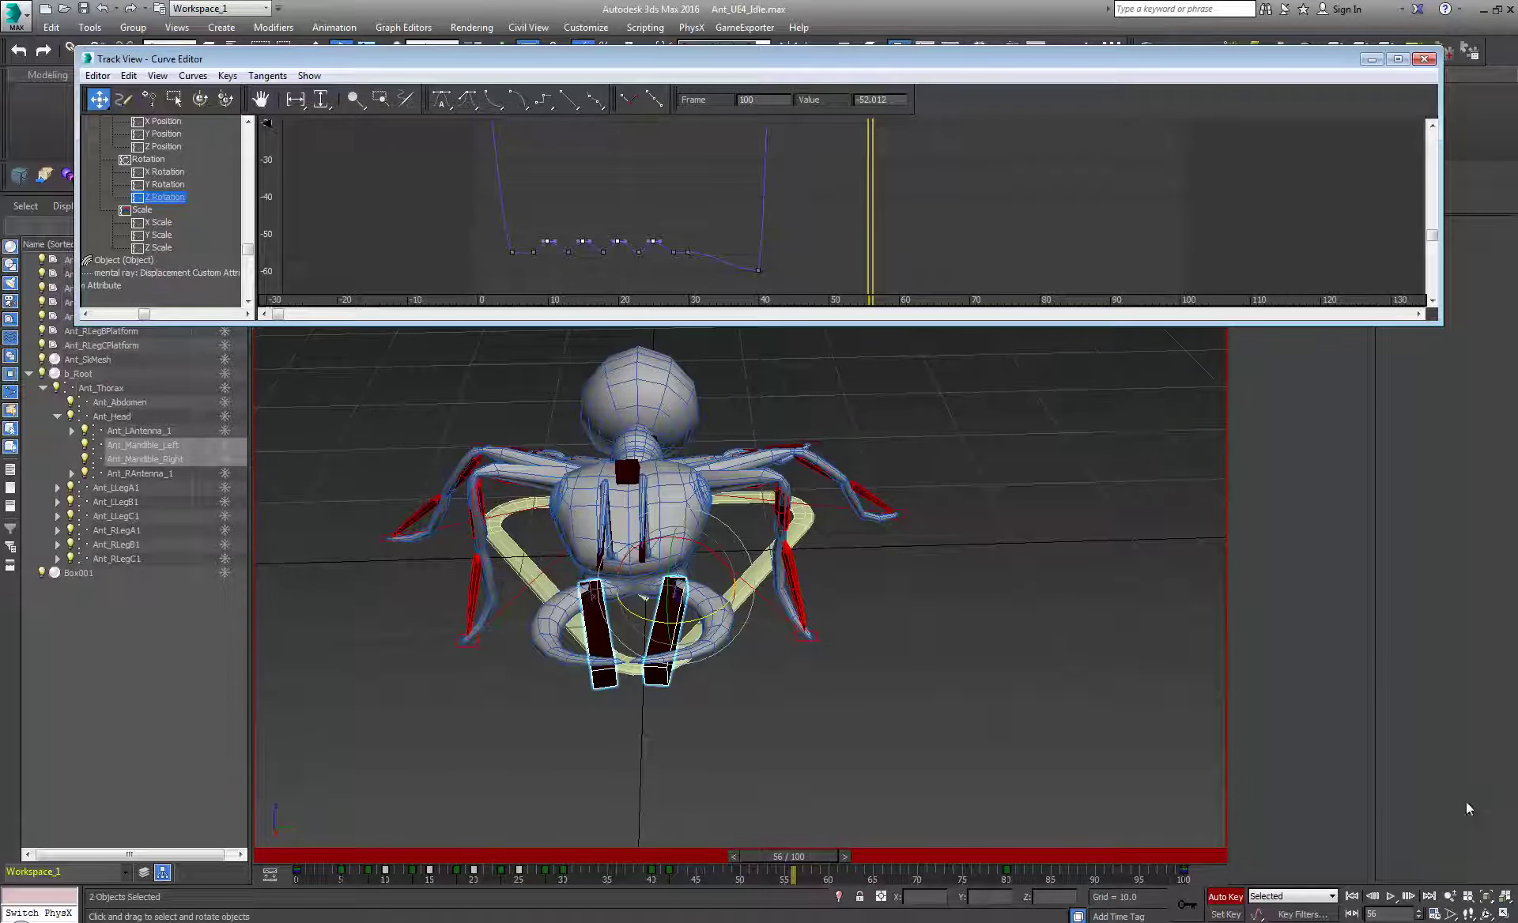
{"action": "left_click", "coordinate": [1352, 896]}
{"action": "left_click", "coordinate": [1391, 895]}
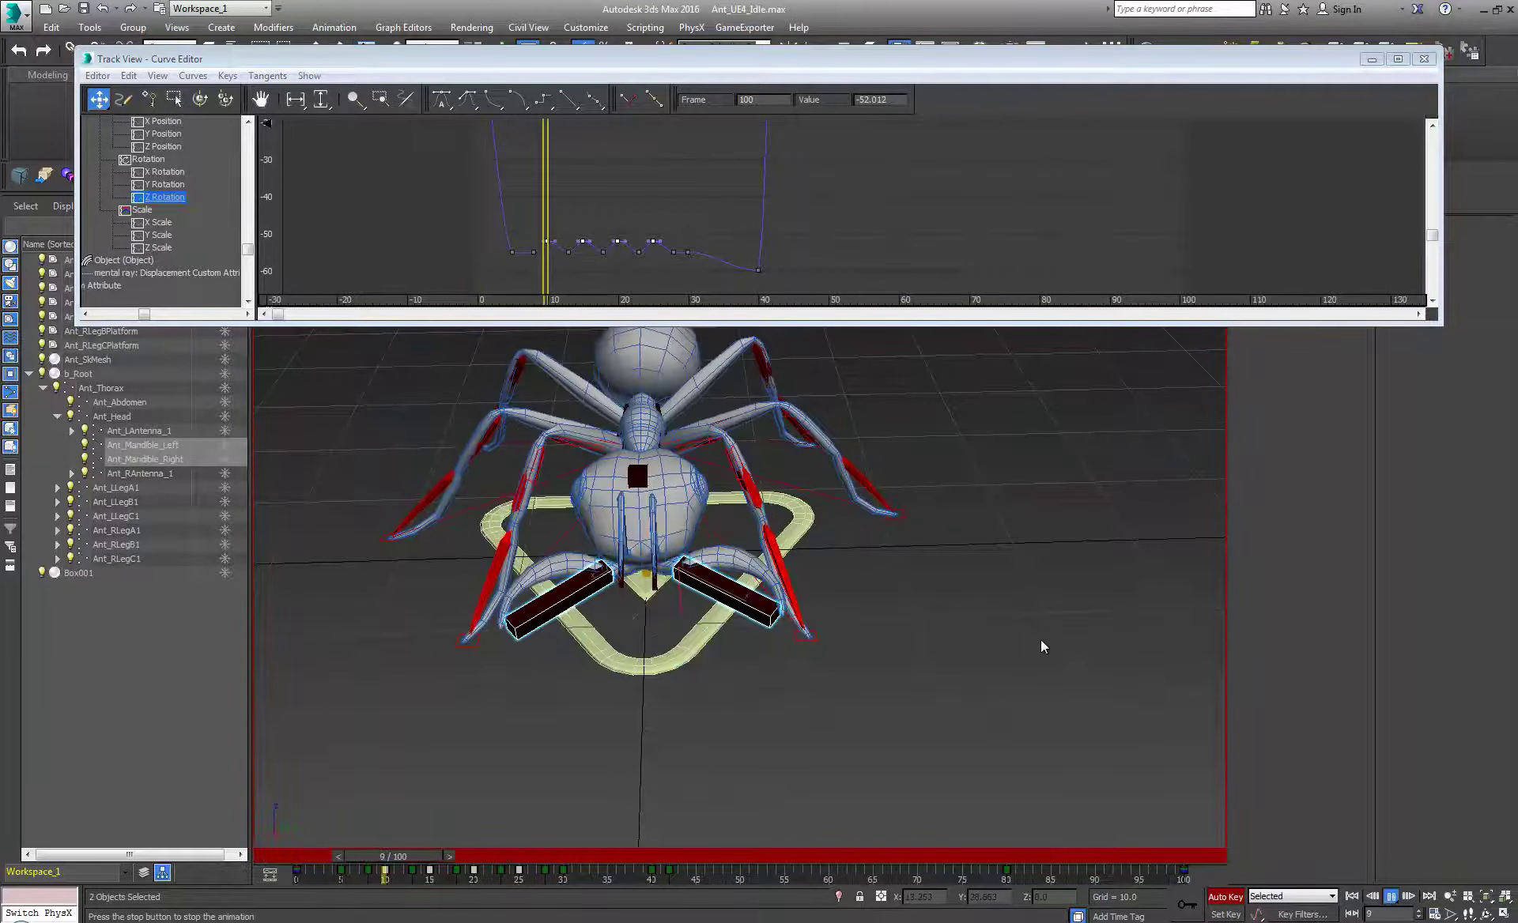
{"action": "middle_click_drag", "start_coordinate": [654, 413], "coordinate": [690, 504]}
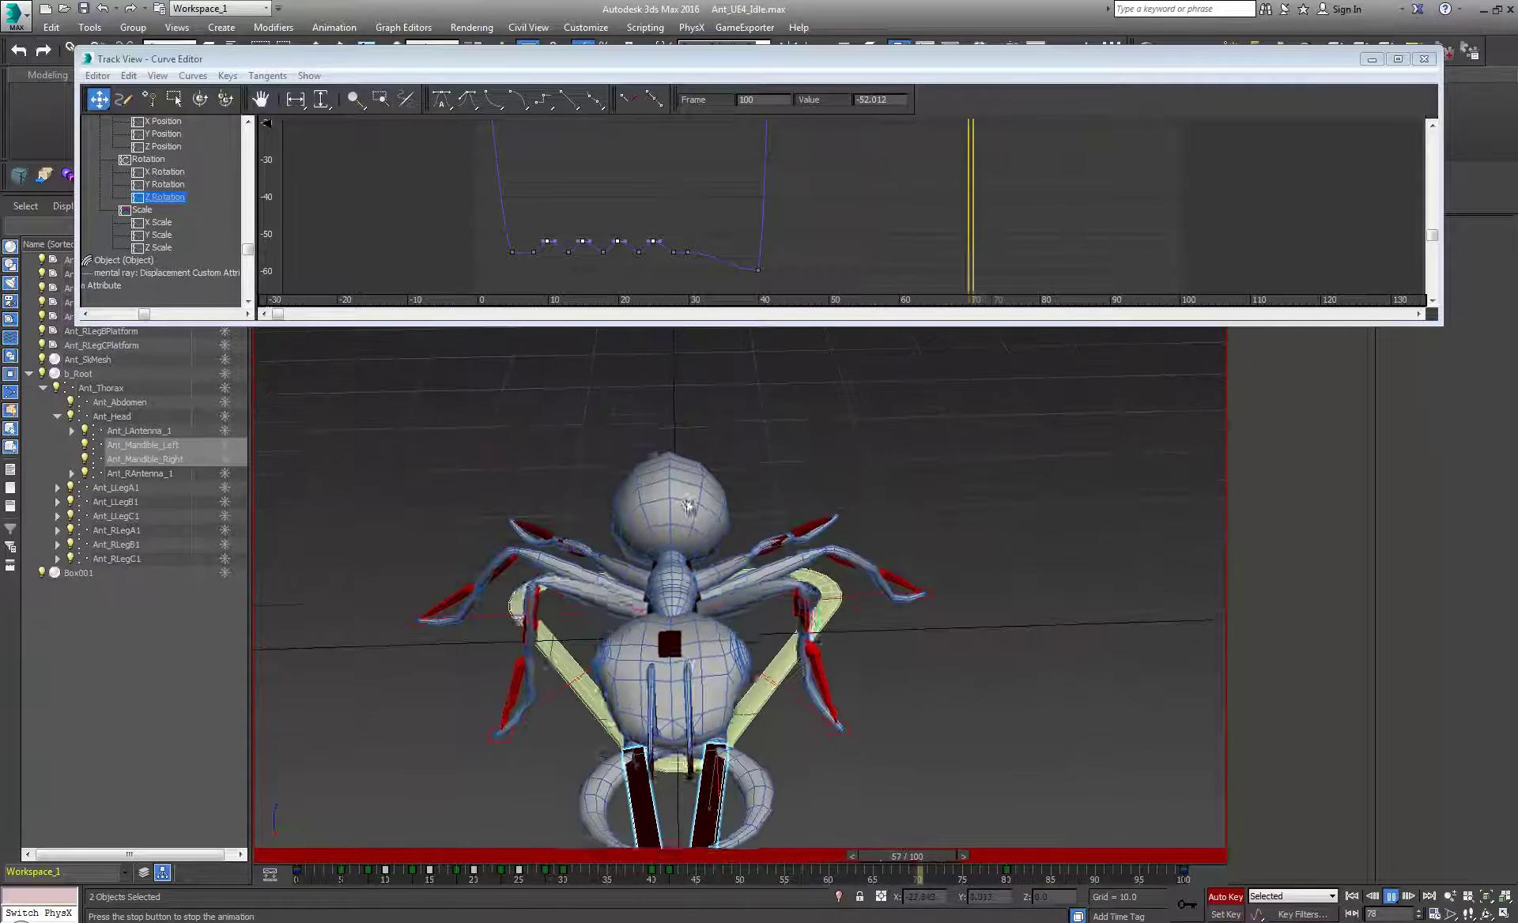
{"action": "scroll", "coordinate": [688, 495], "scroll_direction": "down", "scroll_amount": 2}
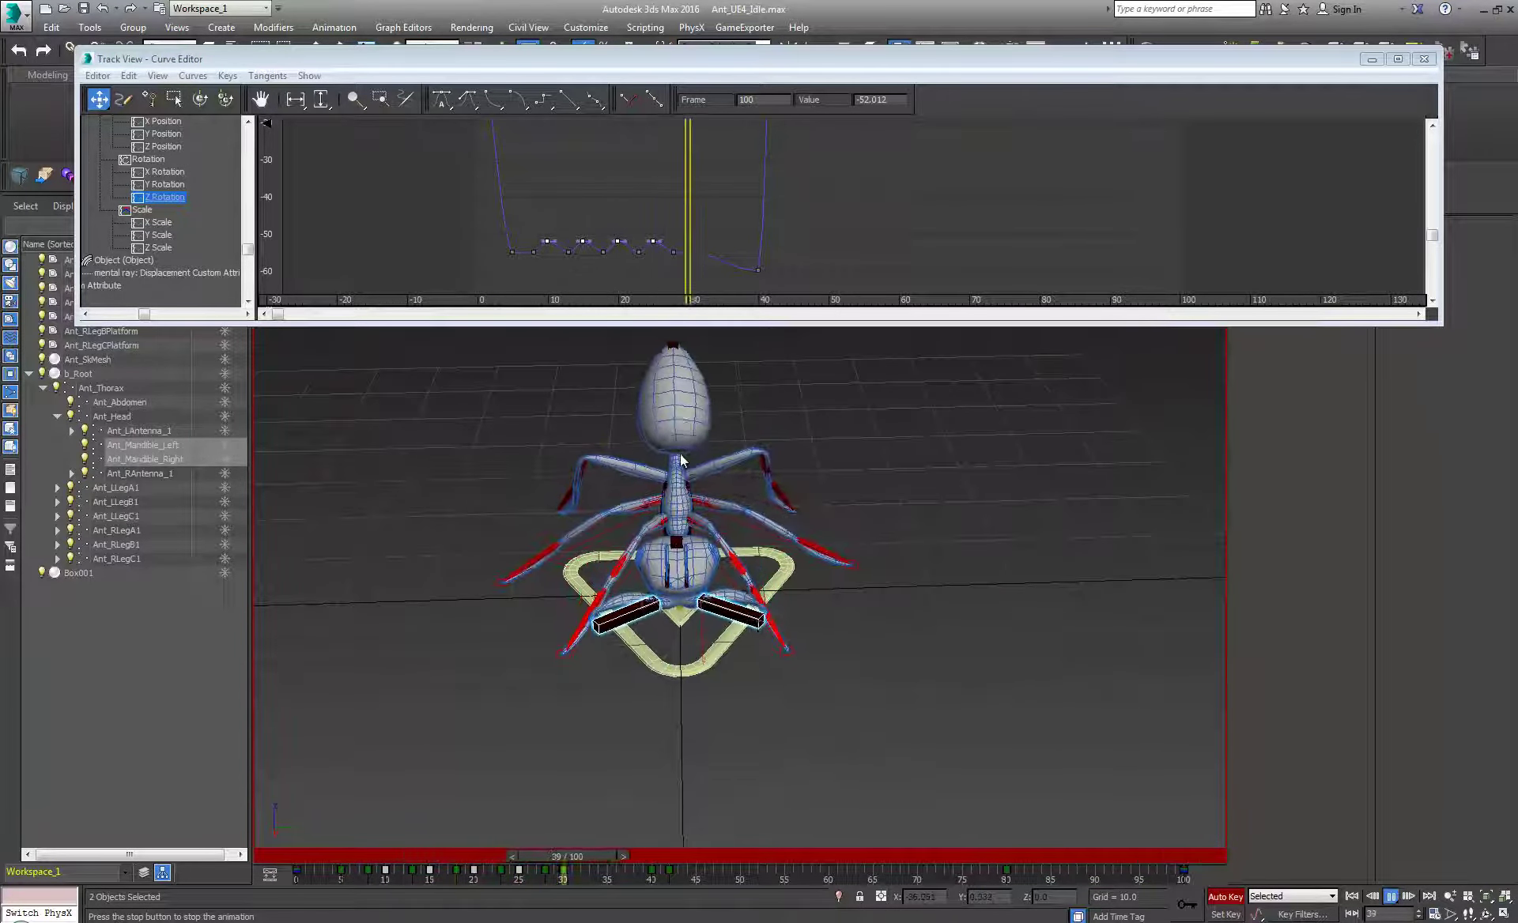
{"action": "left_click", "coordinate": [1391, 896]}
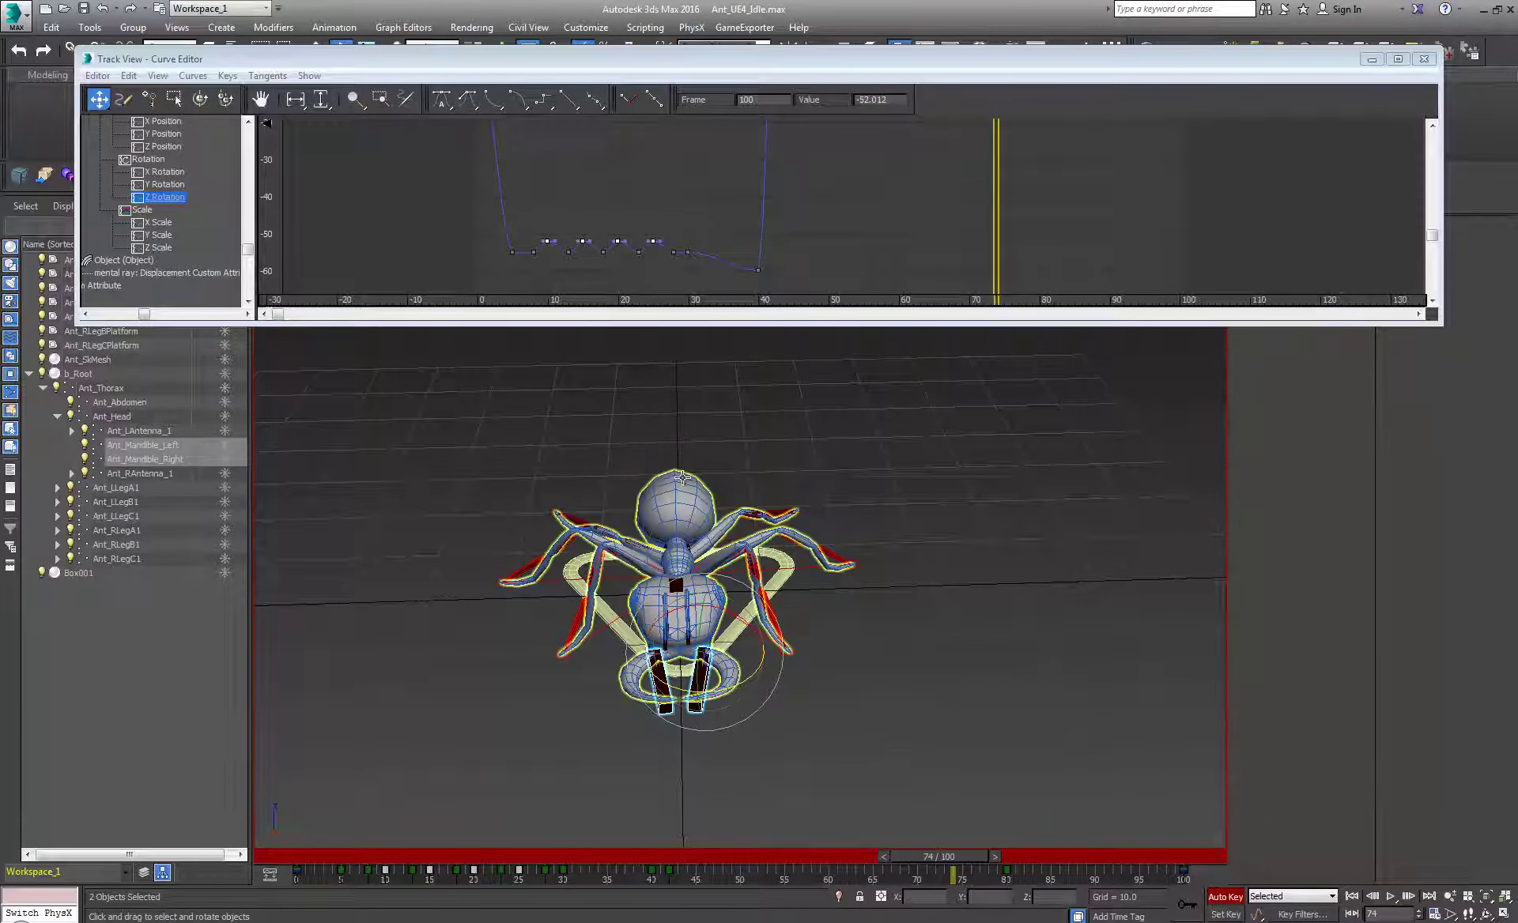
- Select the abdomen bone and display only its Attack-layer X Rotation curve
{"action": "middle_click_drag", "start_coordinate": [844, 522], "coordinate": [672, 537], "text": "alt"}
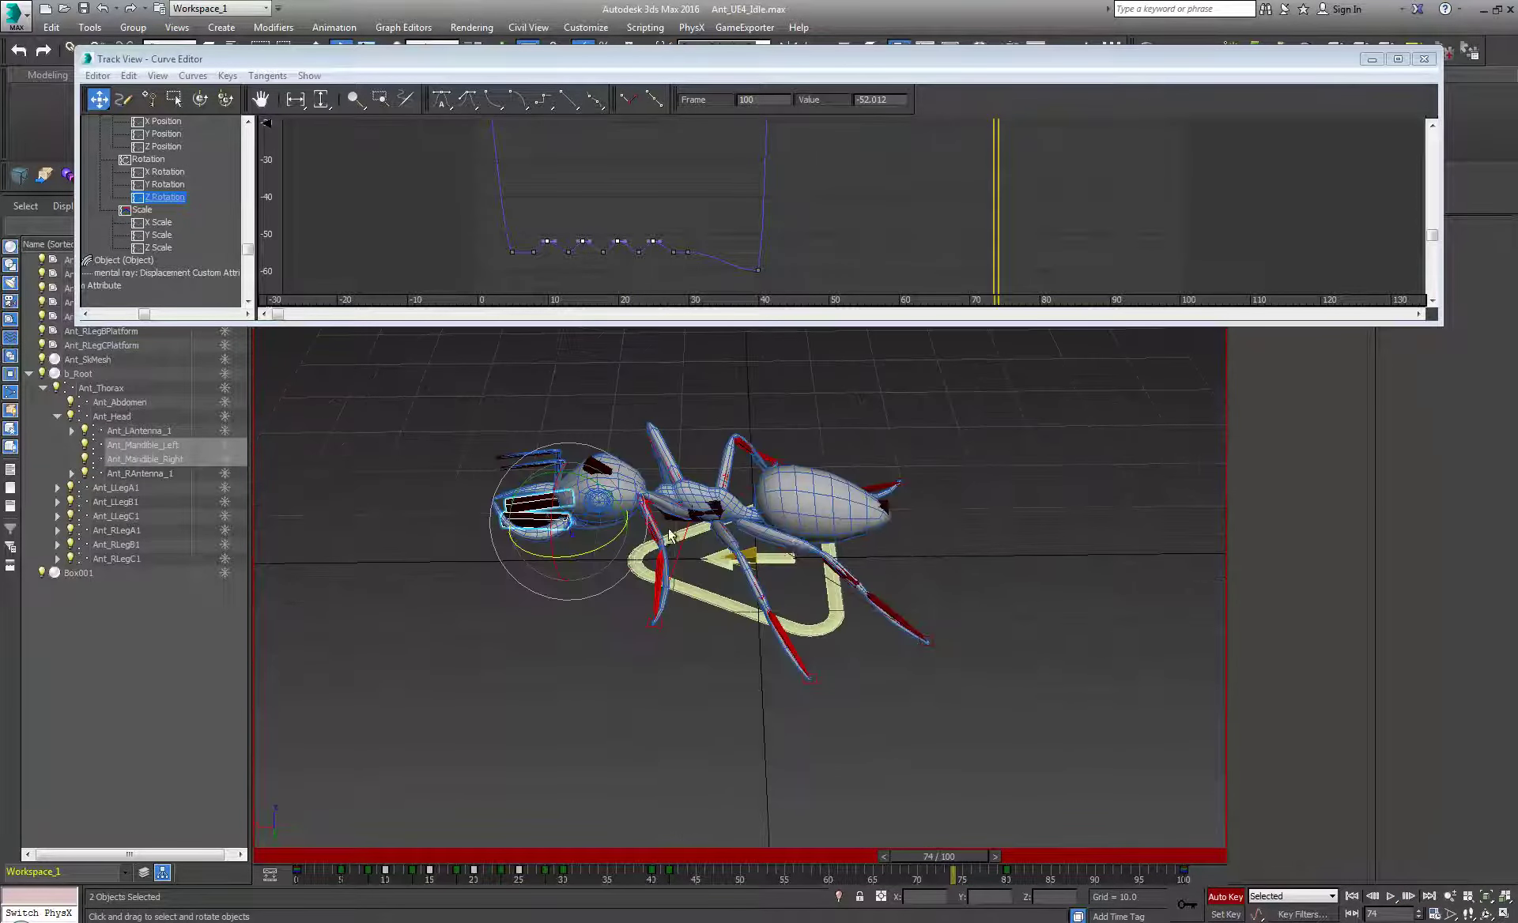
{"action": "left_click", "coordinate": [882, 506]}
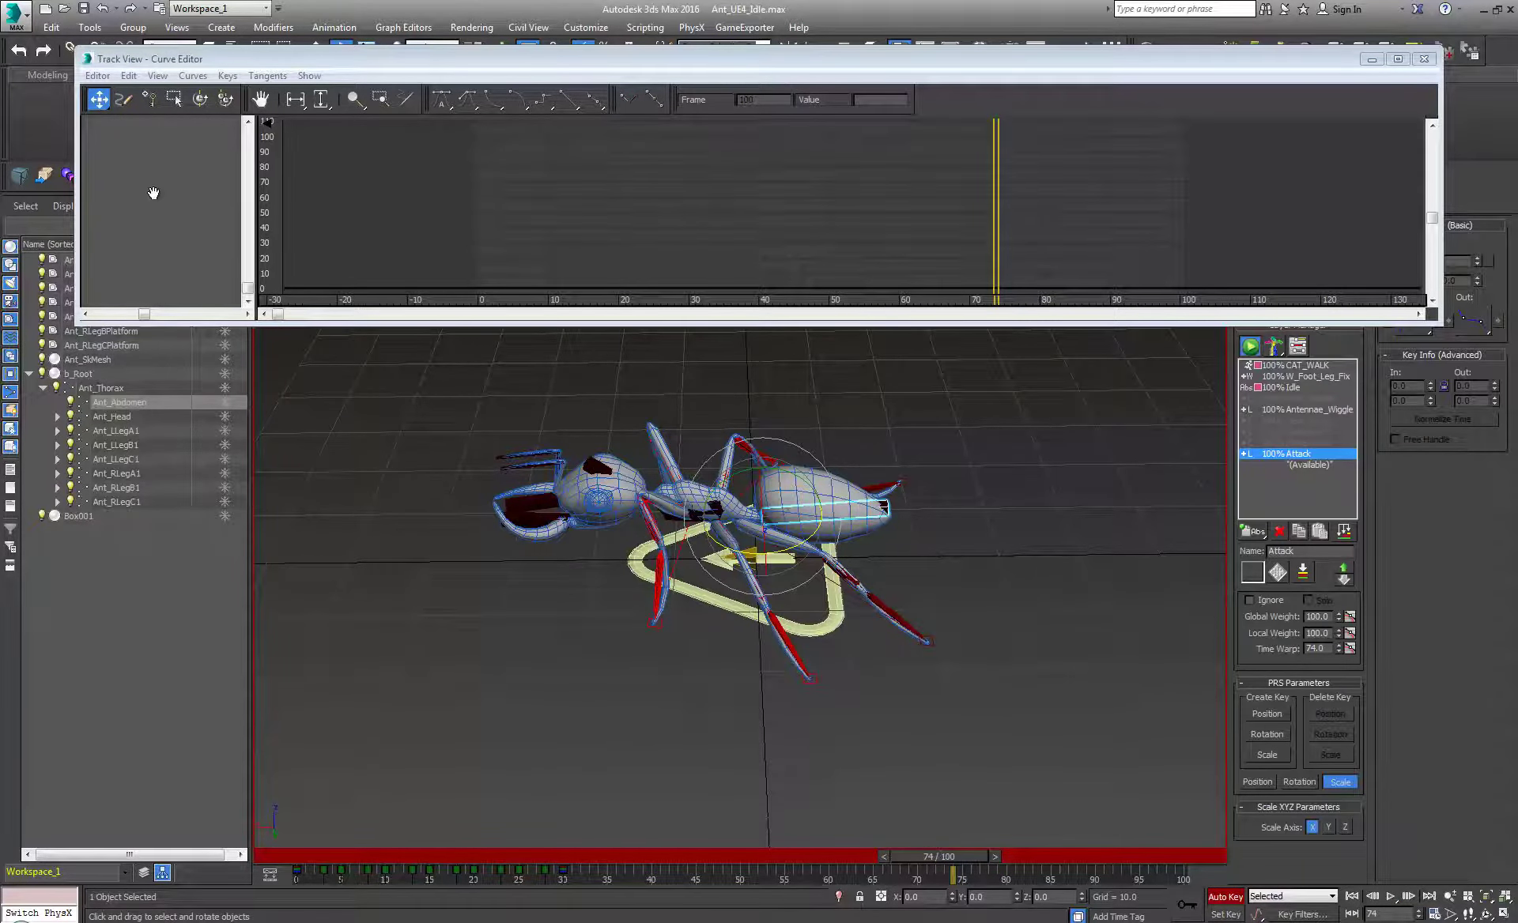
{"action": "left_click_drag", "start_coordinate": [206, 135], "coordinate": [169, 226]}
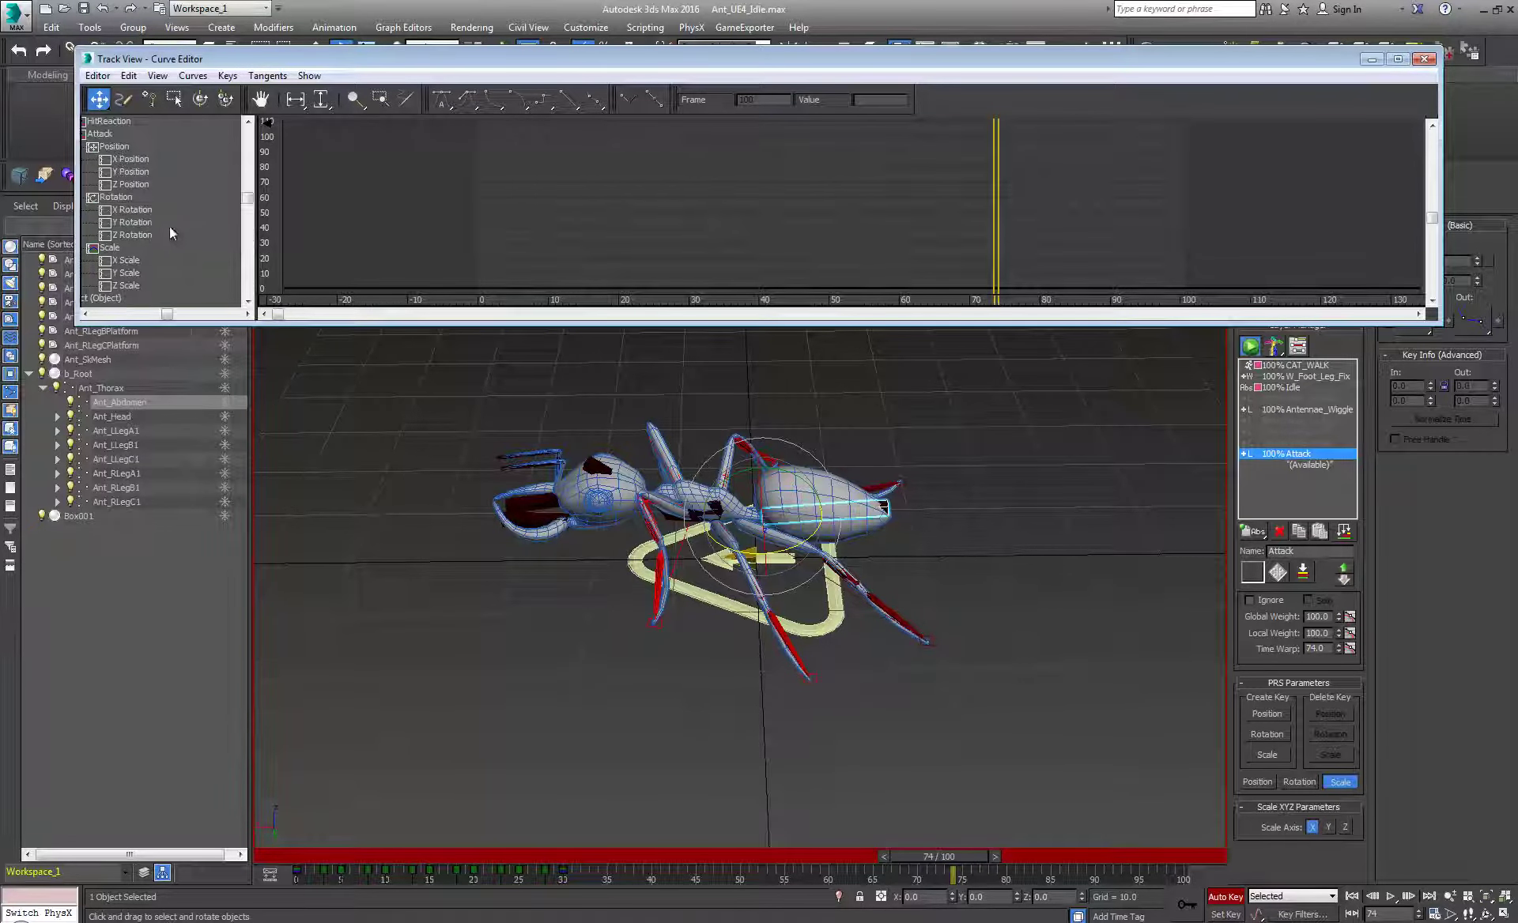
{"action": "left_click", "coordinate": [169, 226]}
{"action": "left_click", "coordinate": [144, 211]}
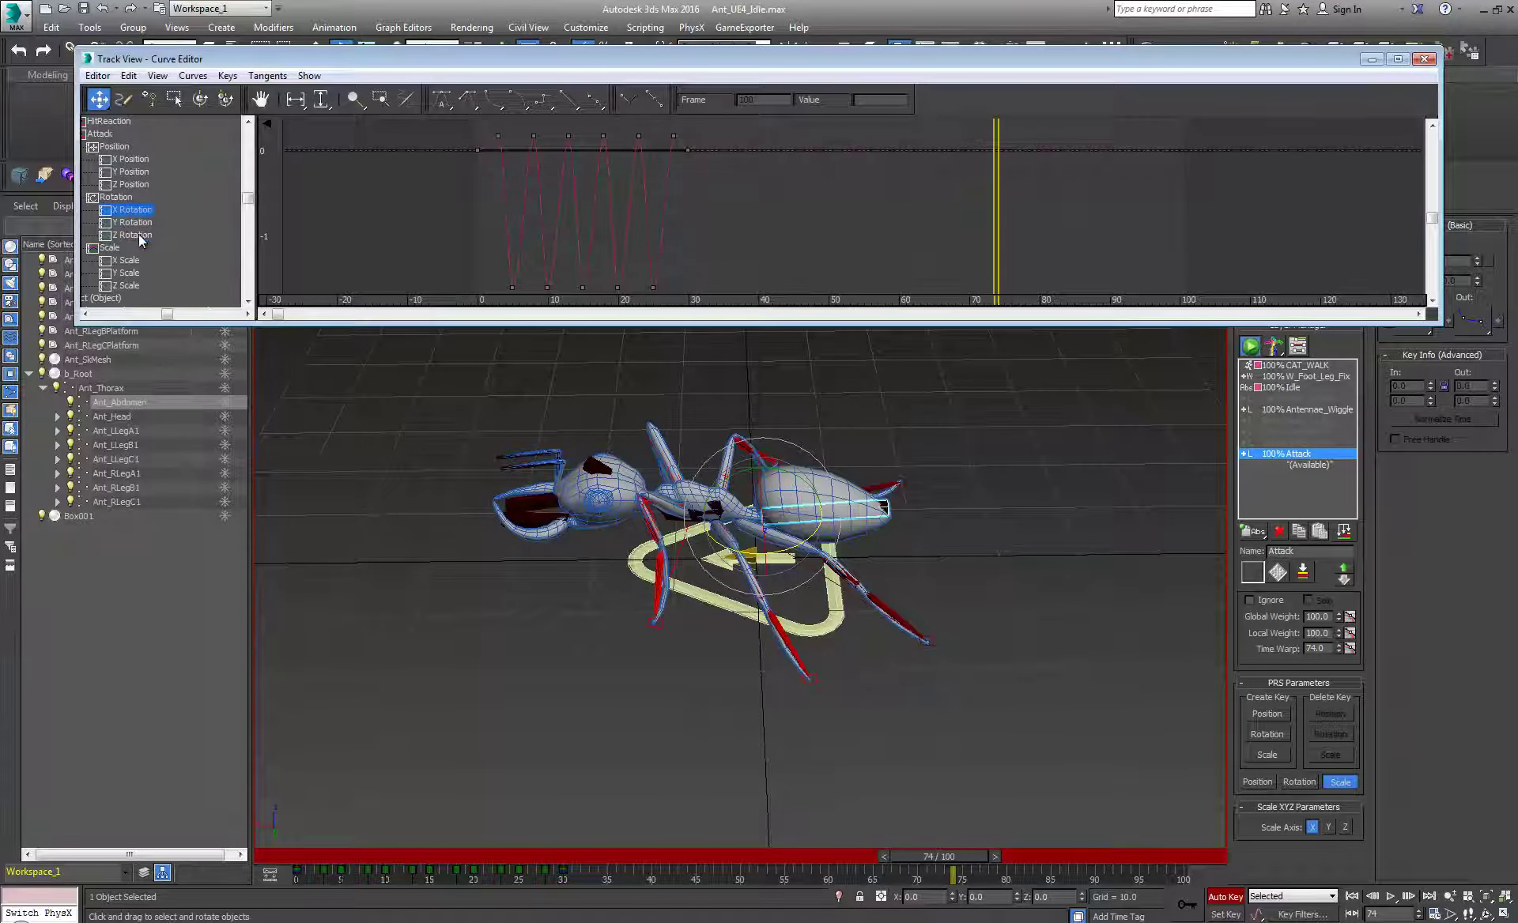
{"action": "left_click", "coordinate": [141, 233]}
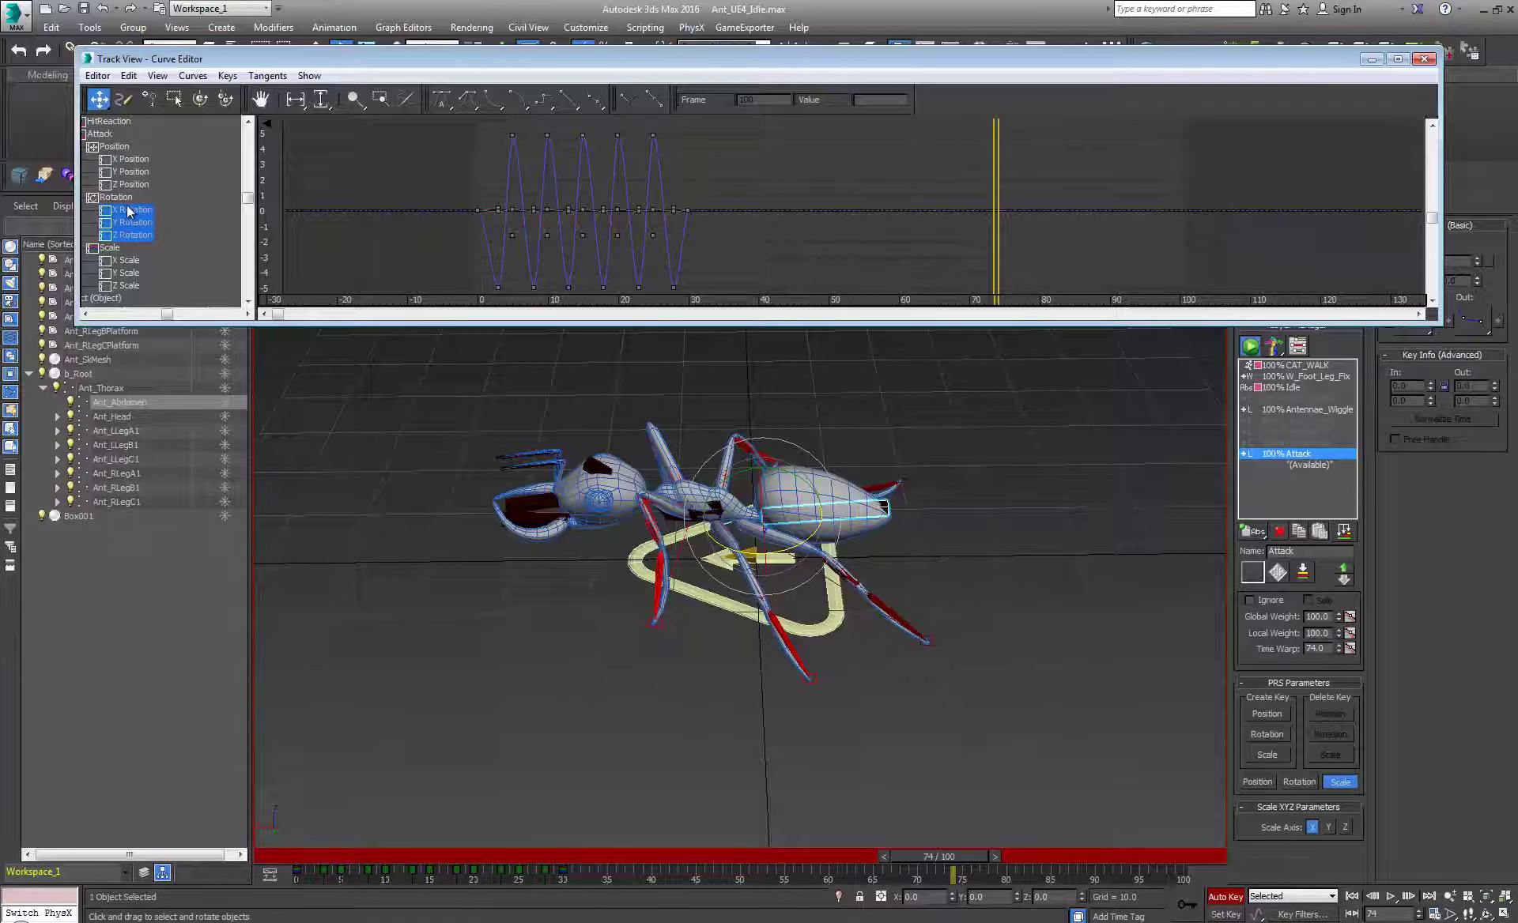
{"action": "left_click", "coordinate": [128, 211]}
{"action": "middle_click_drag", "start_coordinate": [842, 492], "coordinate": [817, 517], "text": "alt"}
{"action": "scroll", "coordinate": [816, 518], "scroll_direction": "up", "scroll_amount": 5}
{"action": "scroll", "coordinate": [803, 531], "scroll_direction": "down", "scroll_amount": 5}
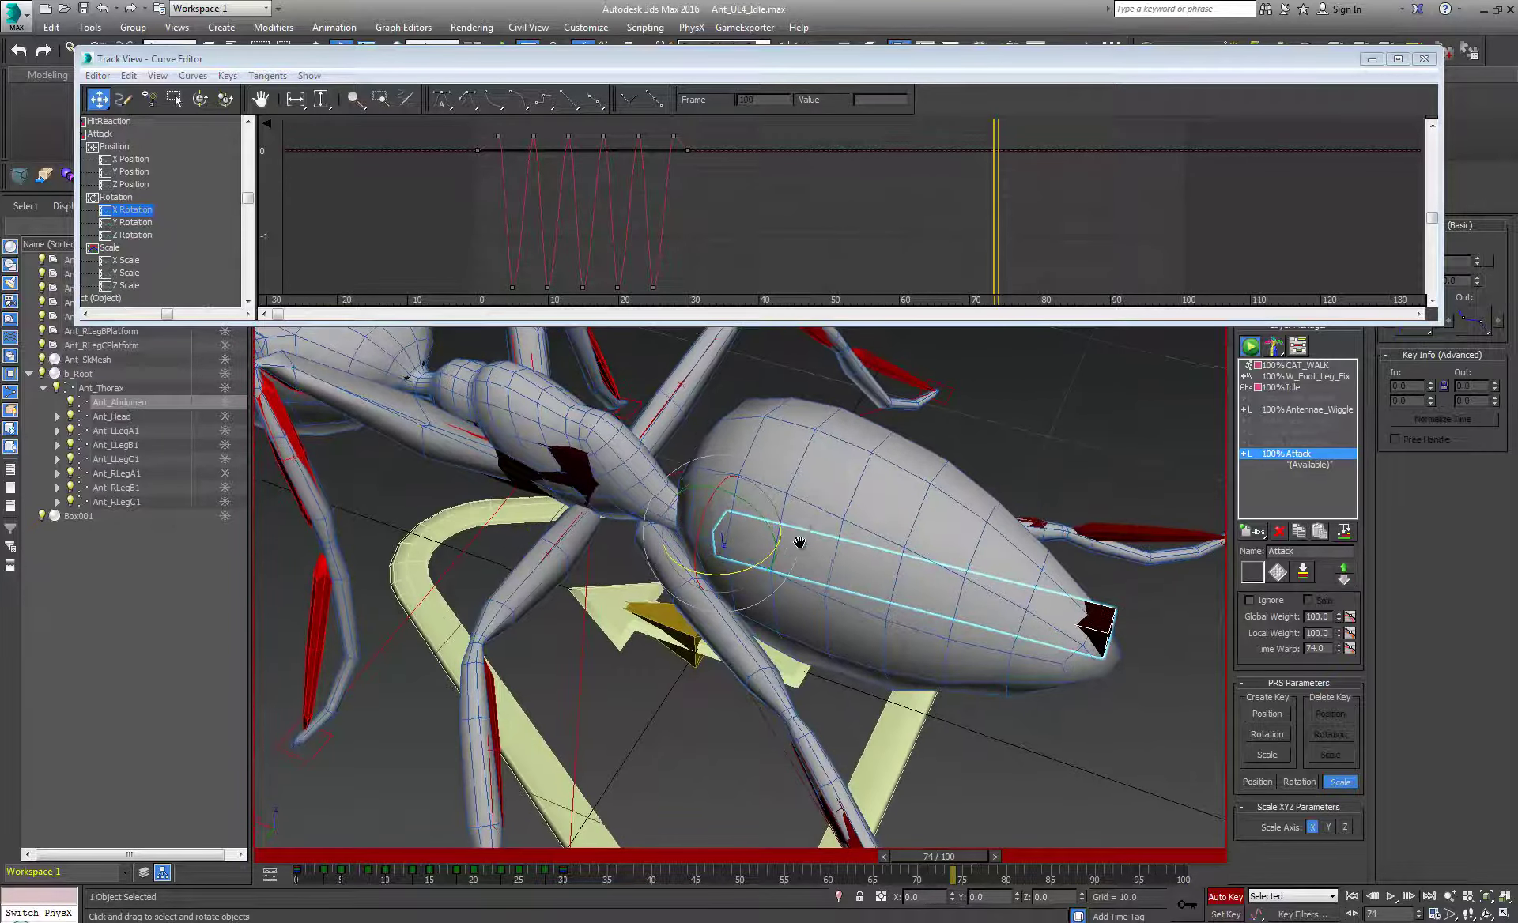
{"action": "scroll", "coordinate": [802, 619], "scroll_direction": "up", "scroll_amount": 2}
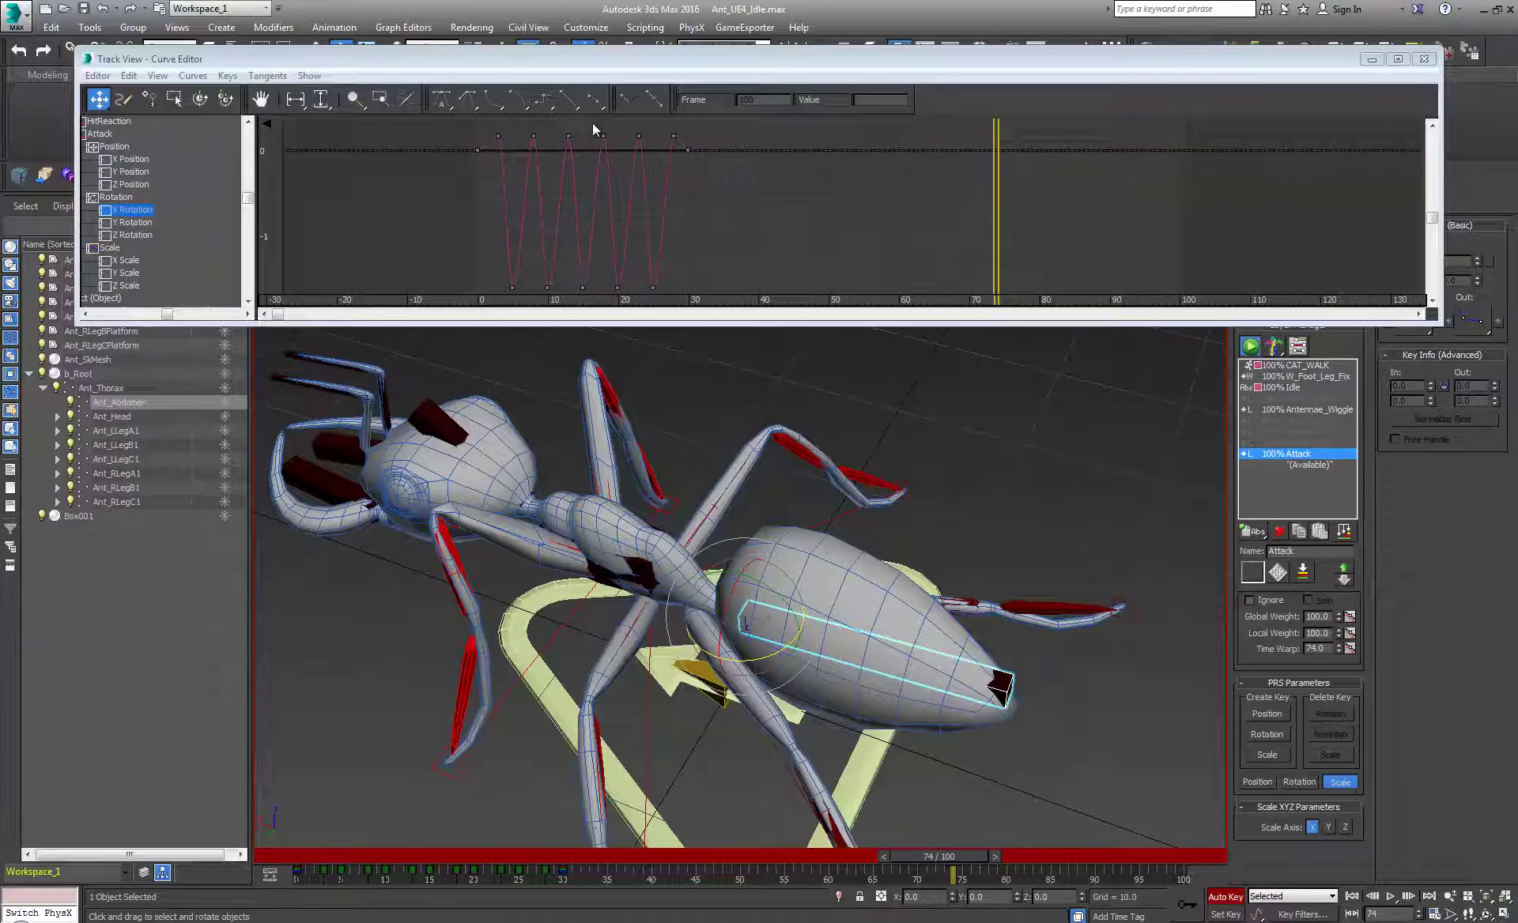
- Progressively lower the last three upper peaks of the abdomen's X Rotation curve, ending at about 0.041 at frame 28
{"action": "left_click_drag", "start_coordinate": [595, 125], "coordinate": [684, 141]}
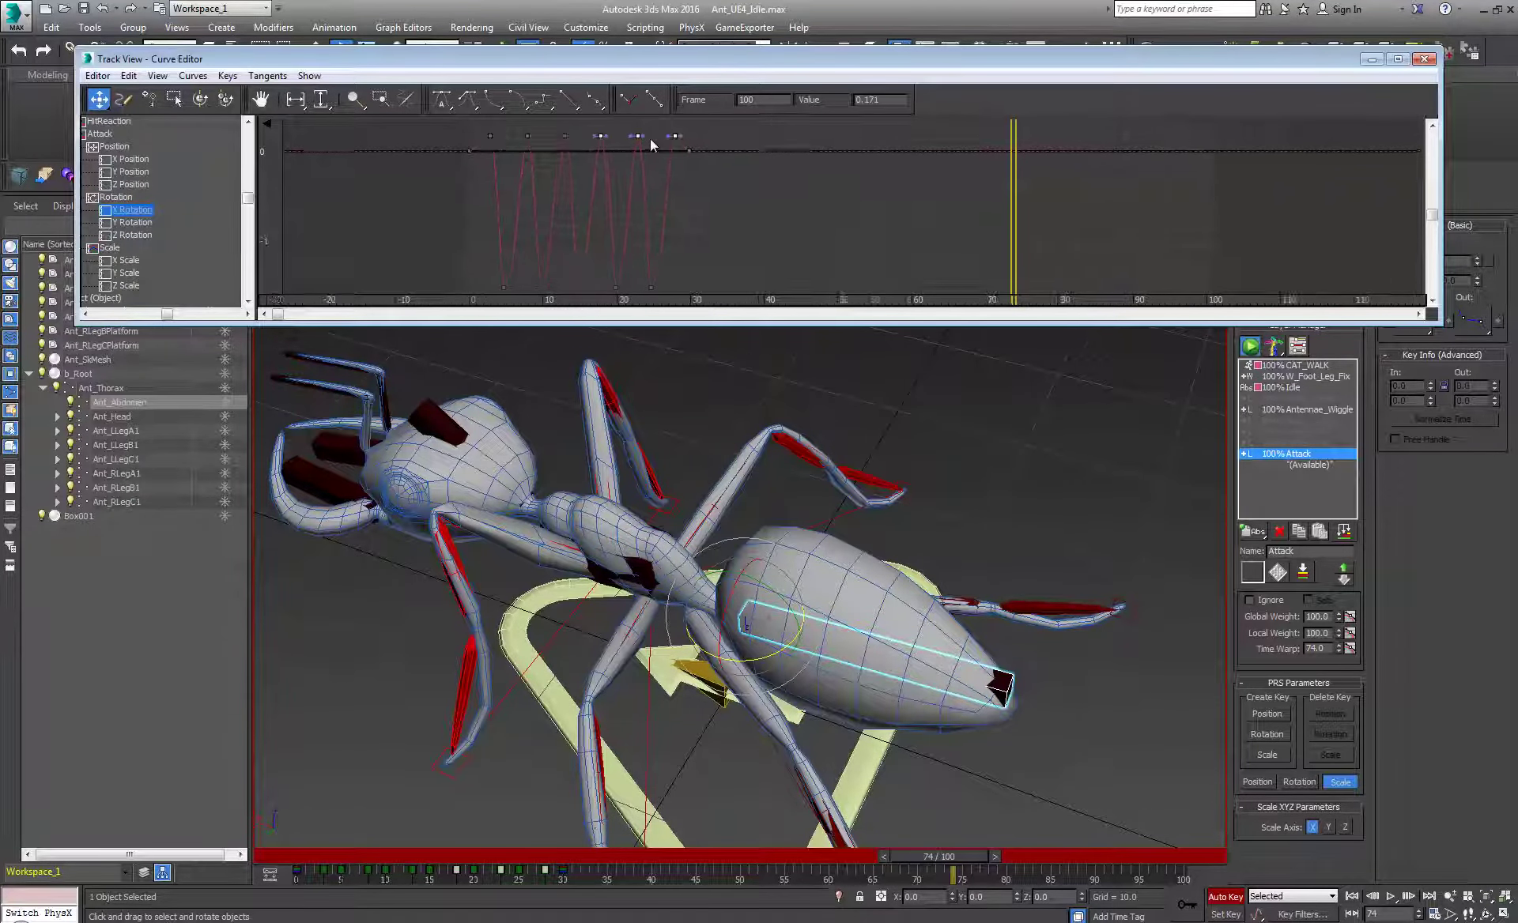
{"action": "scroll", "coordinate": [649, 139], "scroll_direction": "up", "scroll_amount": 2}
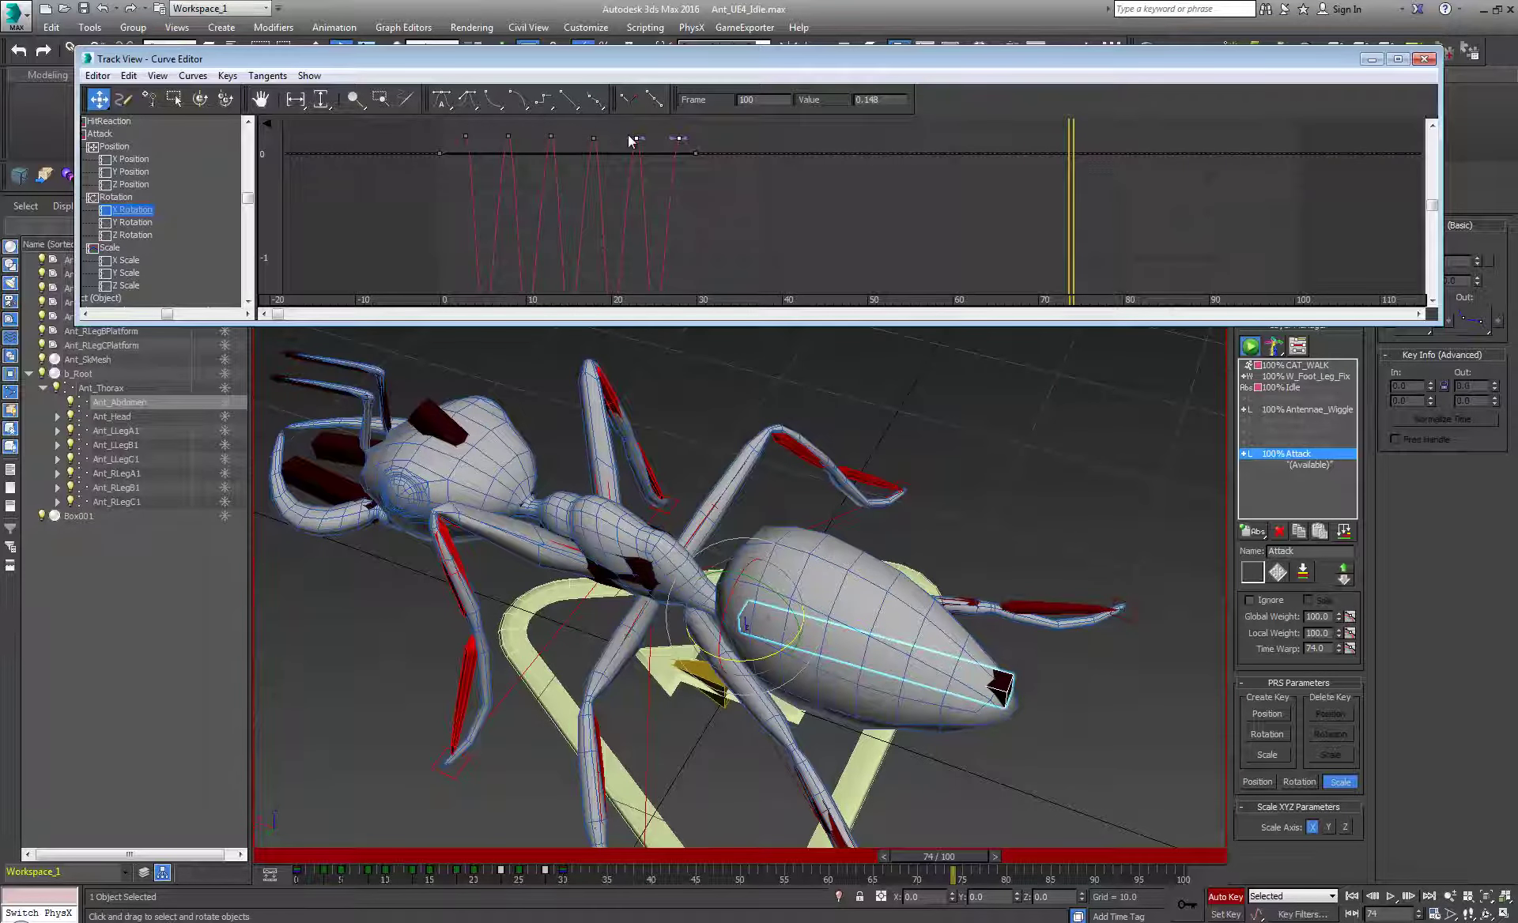
{"action": "left_click_drag", "start_coordinate": [636, 137], "coordinate": [637, 147]}
{"action": "left_click_drag", "start_coordinate": [680, 150], "coordinate": [680, 152]}
{"action": "scroll", "coordinate": [653, 149], "scroll_direction": "down", "scroll_amount": 2}
{"action": "scroll", "coordinate": [648, 168], "scroll_direction": "up", "scroll_amount": 1}
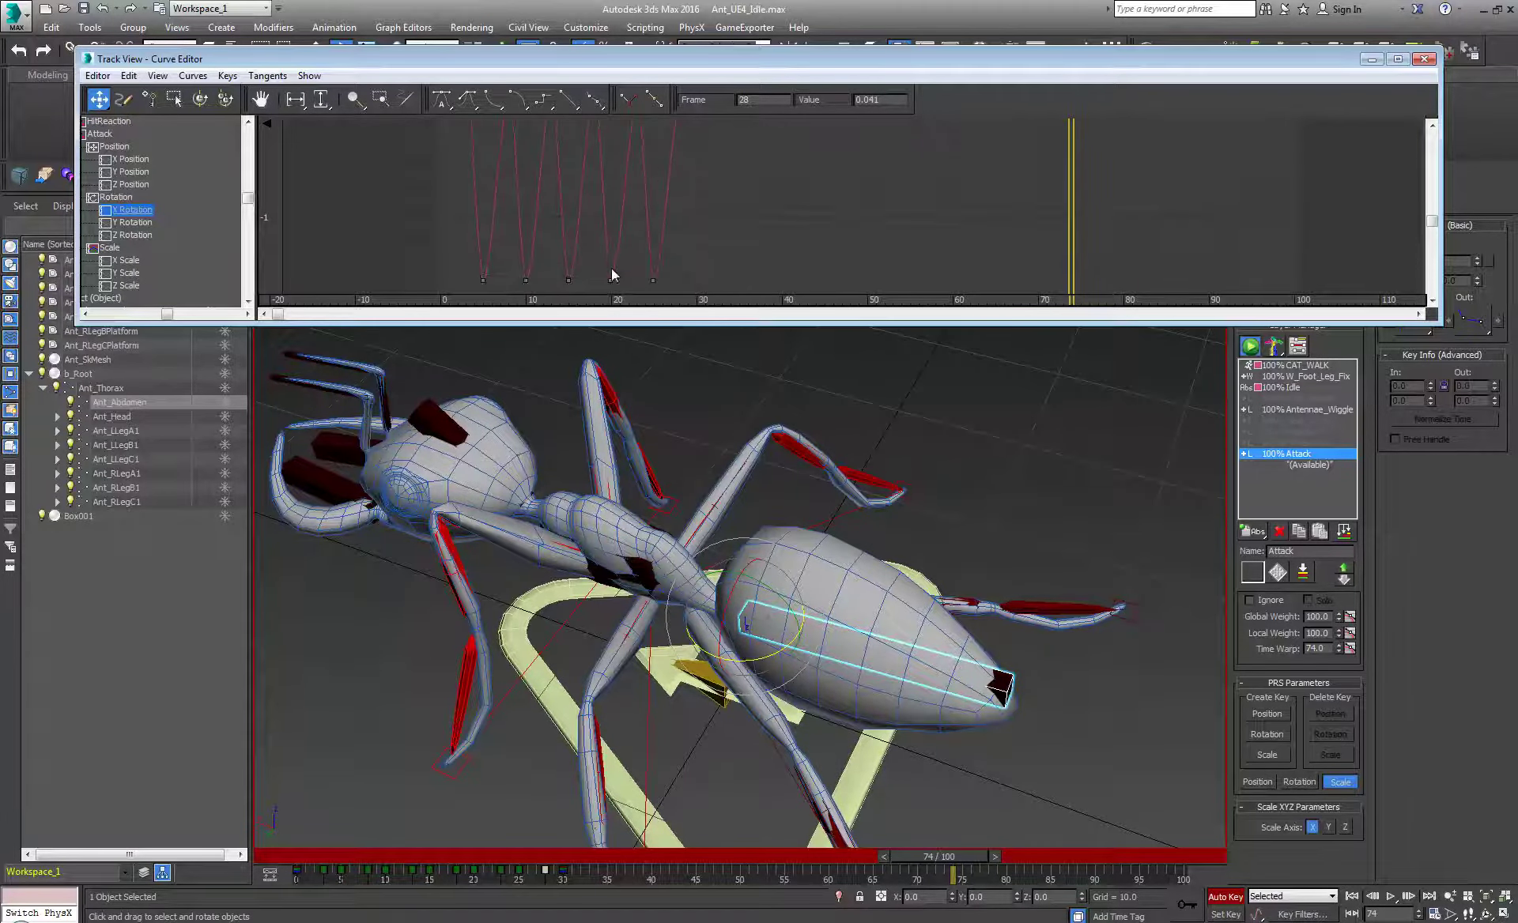
- Raise the last two lower keys of the abdomen's X Rotation curve progressively, with the frame 25 key at about -1.086
{"action": "left_click_drag", "start_coordinate": [623, 287], "coordinate": [653, 252]}
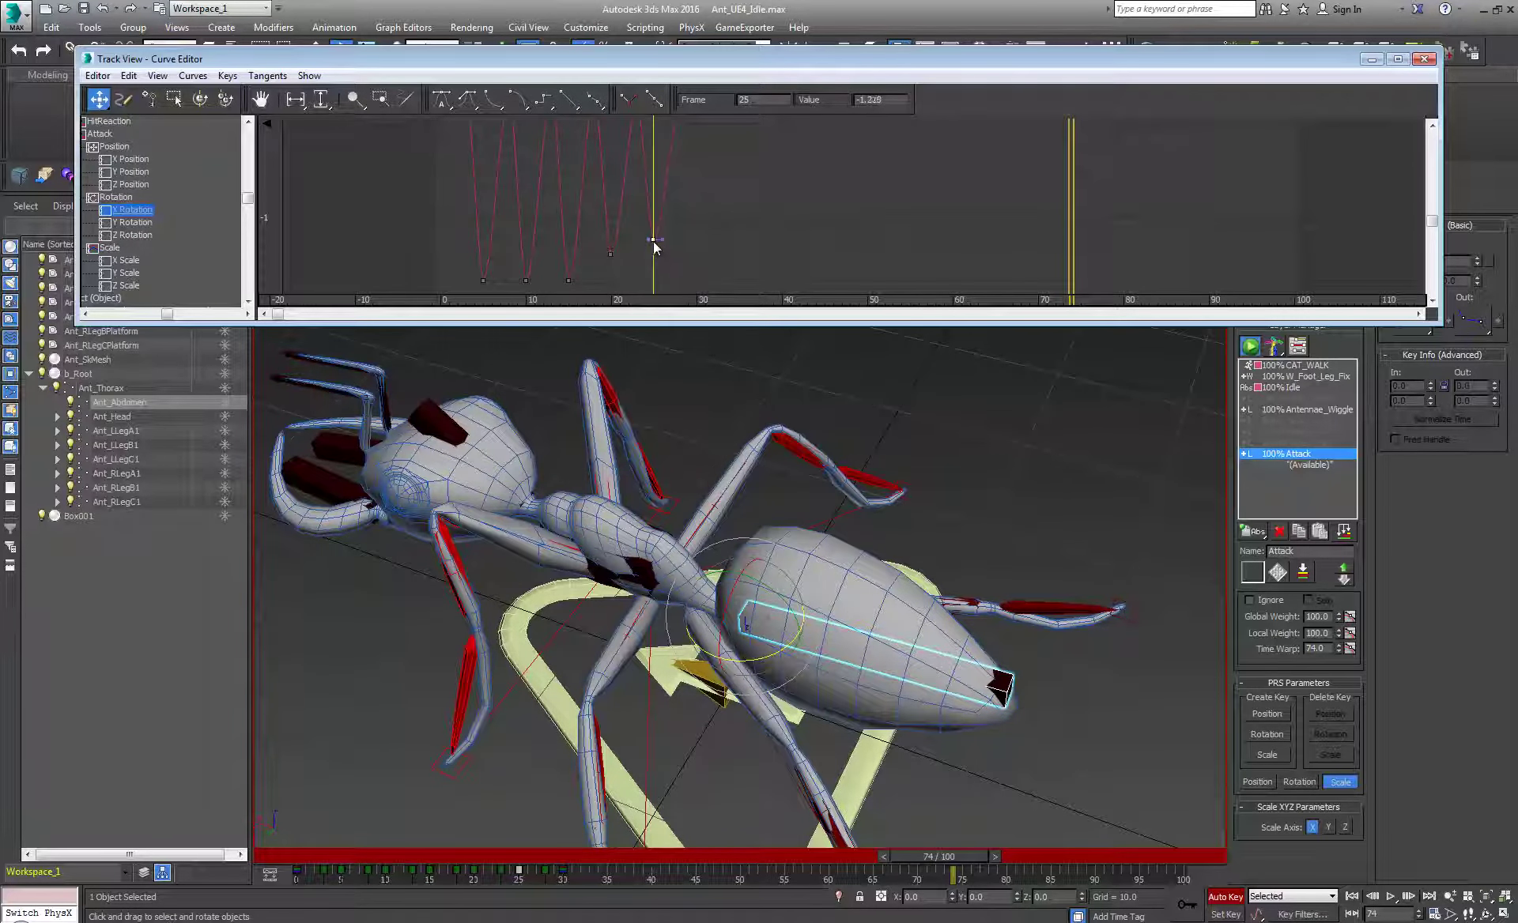
{"action": "scroll", "coordinate": [653, 235], "scroll_direction": "down", "scroll_amount": 2}
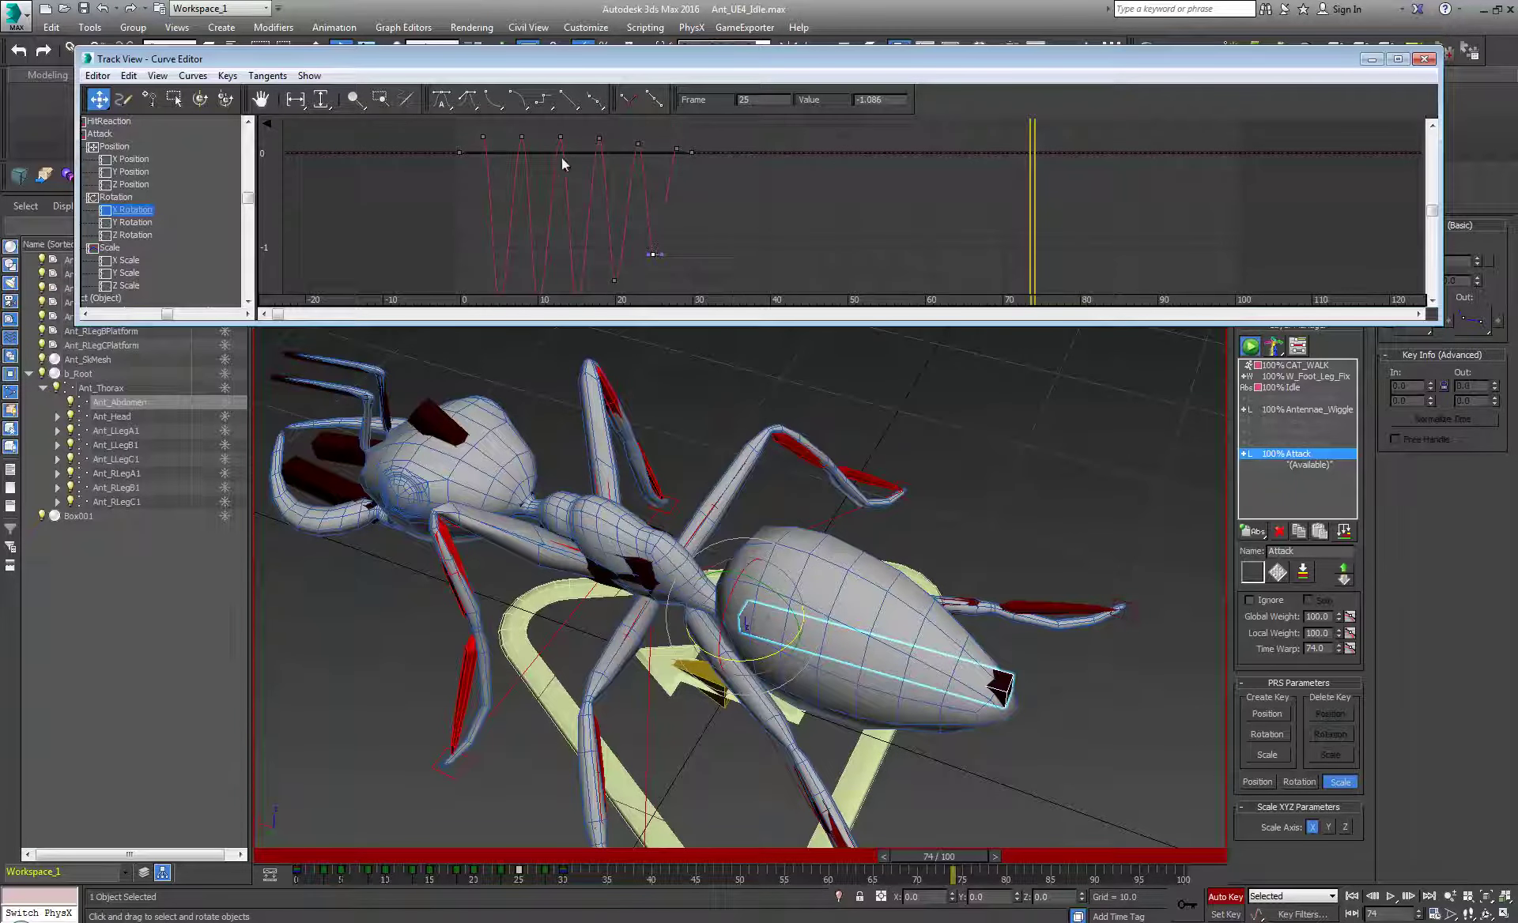
{"action": "scroll", "coordinate": [498, 155], "scroll_direction": "down", "scroll_amount": 3}
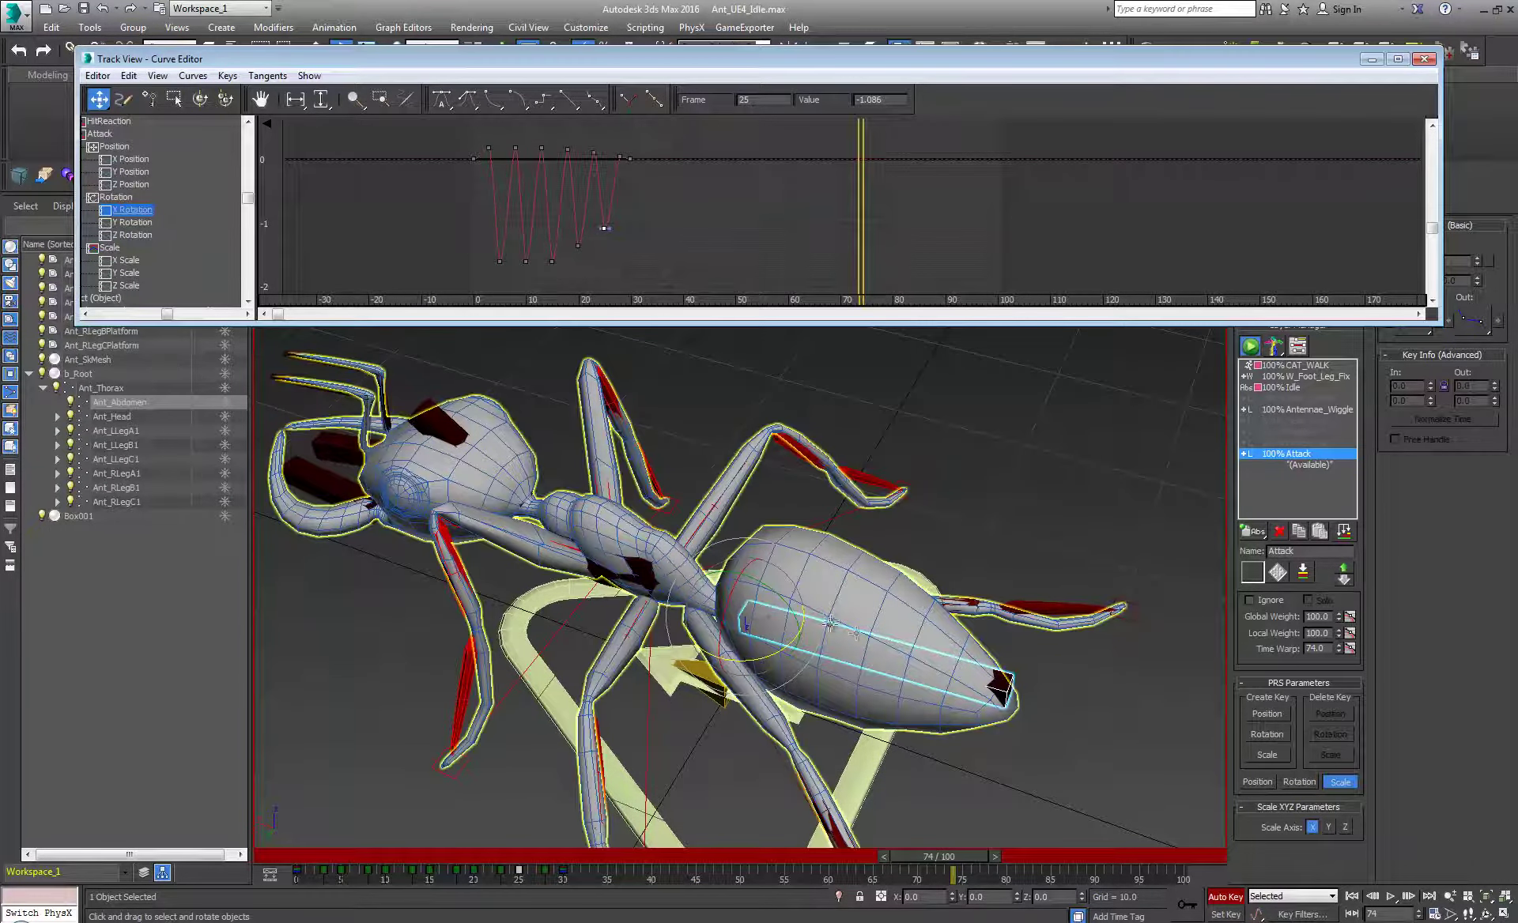
- Display the abdomen's Attack-layer Y Rotation curve and lower its last upper peaks, undoing the accidental key move
{"action": "left_click", "coordinate": [135, 223]}
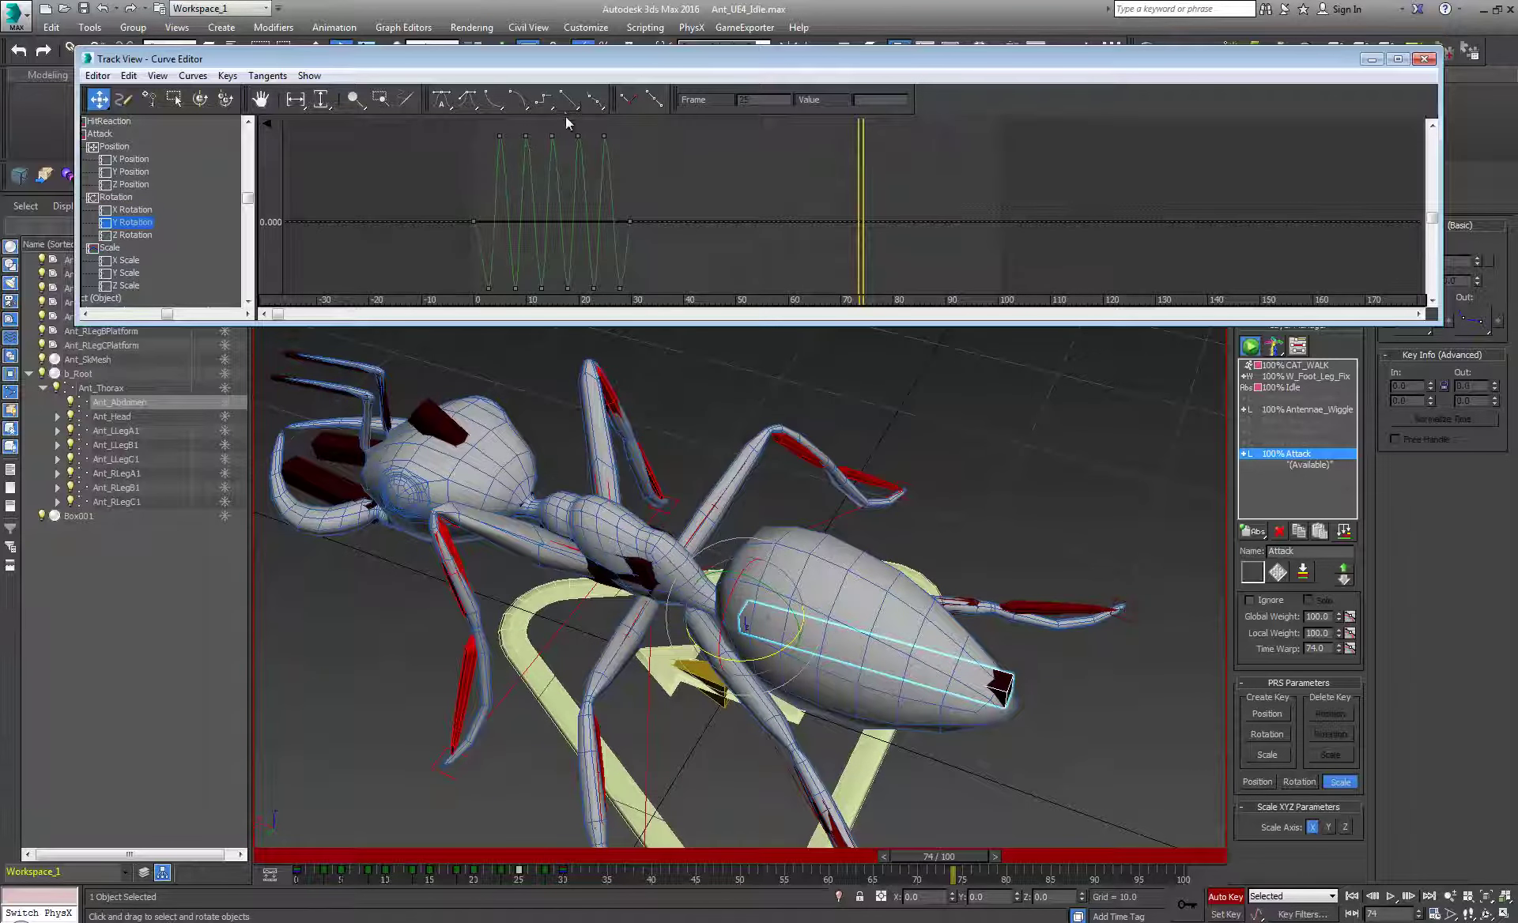
{"action": "left_click_drag", "start_coordinate": [605, 136], "coordinate": [606, 146]}
{"action": "middle_click_drag", "start_coordinate": [601, 226], "coordinate": [604, 186]}
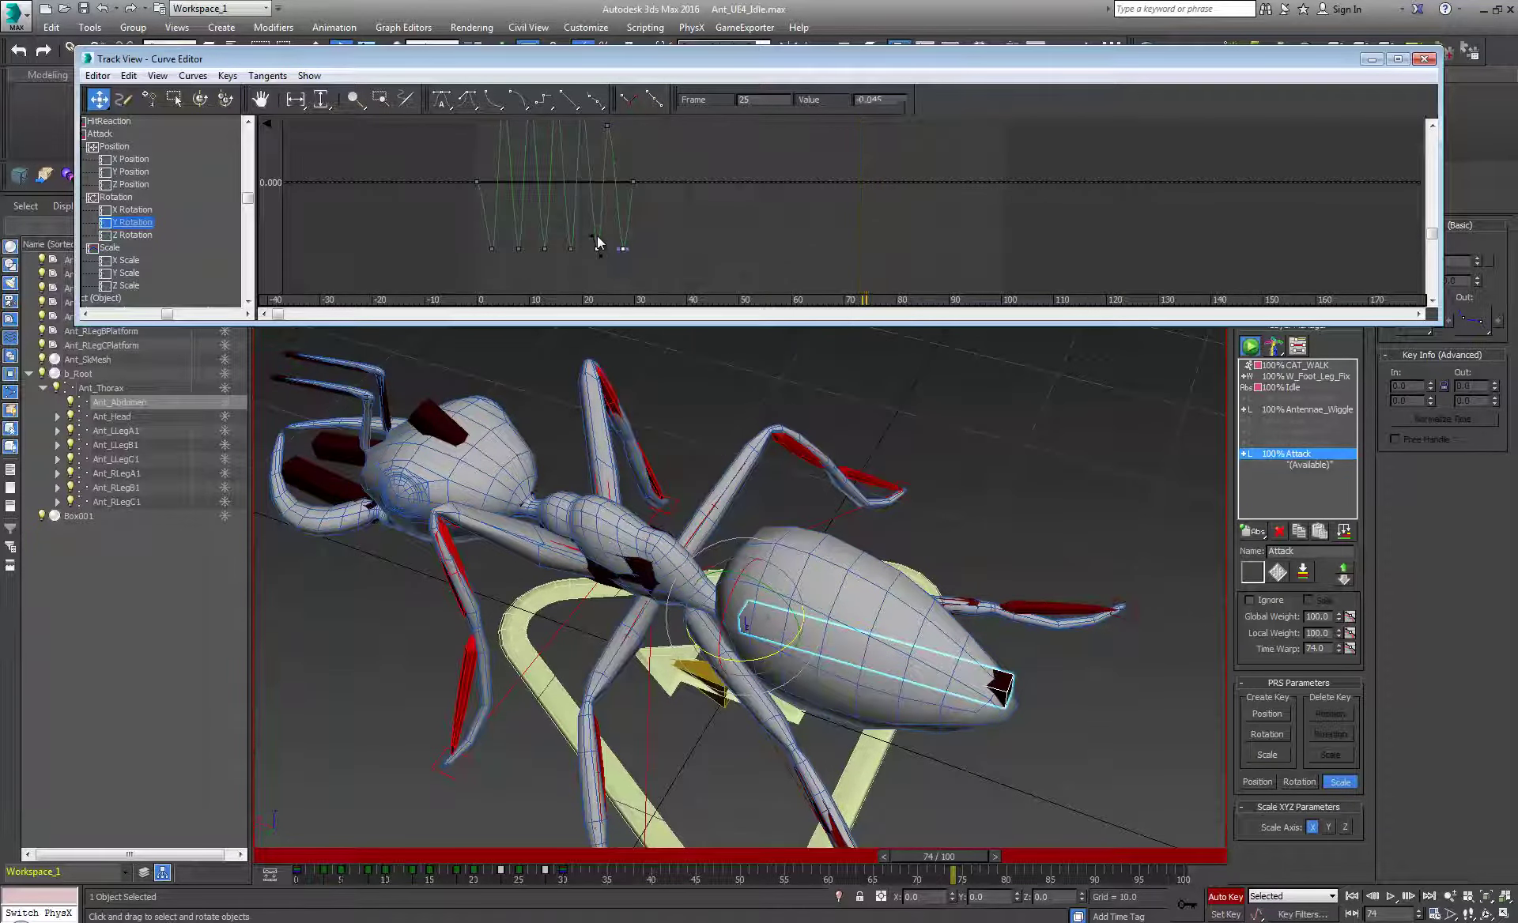
{"action": "key", "text": "ctrl+z"}
{"action": "middle_click_drag", "start_coordinate": [596, 279], "coordinate": [608, 253]}
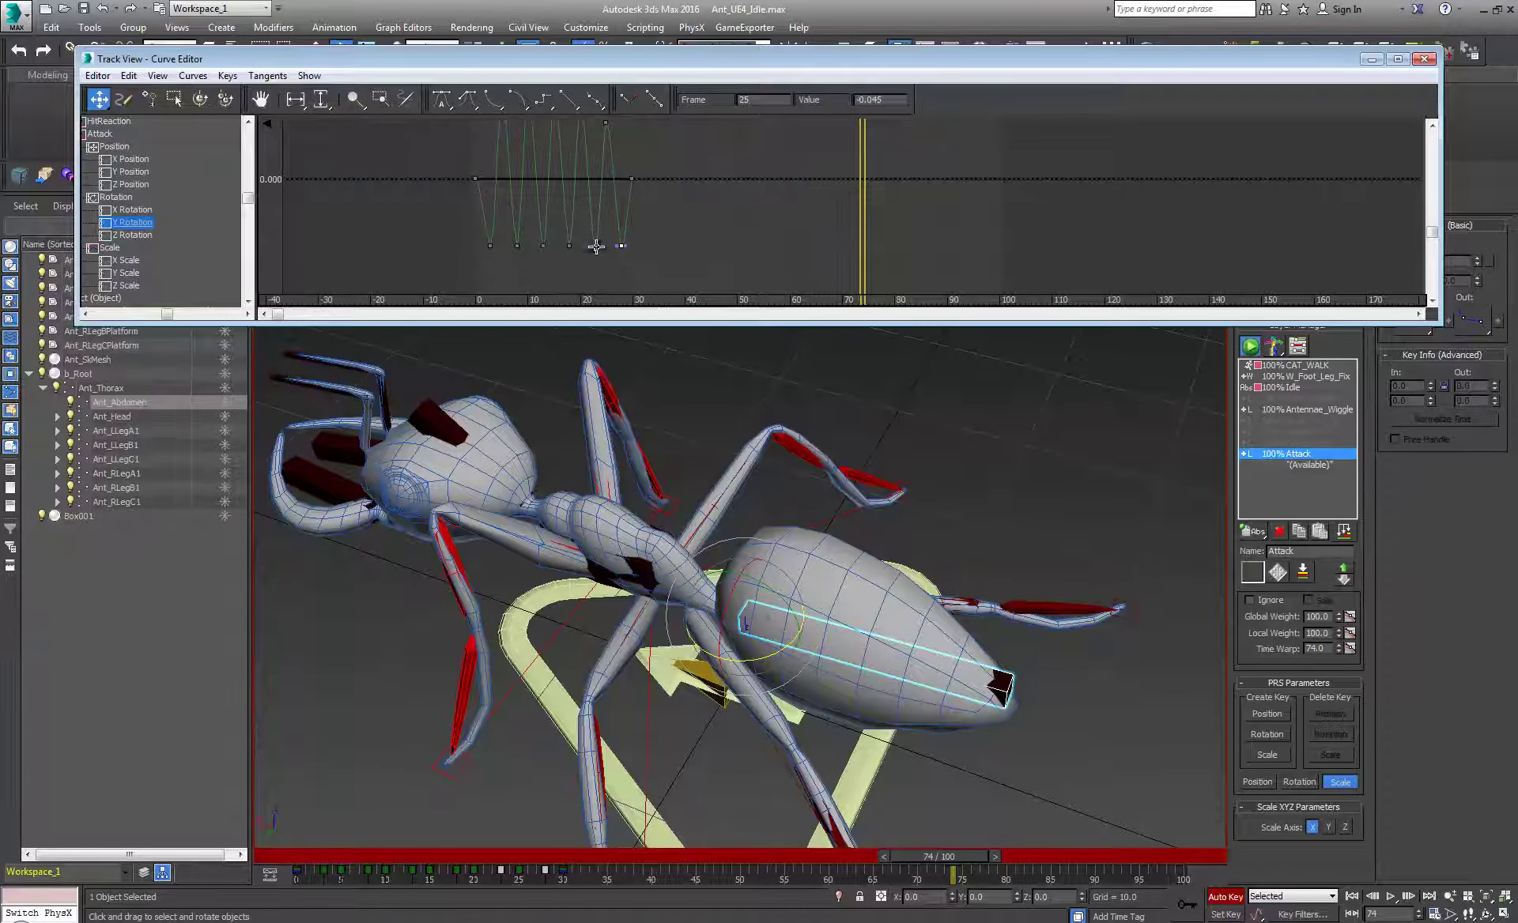
- Raise the last two lower keys of the abdomen's Y Rotation curve progressively, with the frame 23 key at about -0.027
{"action": "scroll", "coordinate": [596, 250], "scroll_direction": "up", "scroll_amount": 2}
{"action": "middle_click_drag", "start_coordinate": [596, 254], "coordinate": [566, 267]}
{"action": "scroll", "coordinate": [577, 166], "scroll_direction": "up", "scroll_amount": 4}
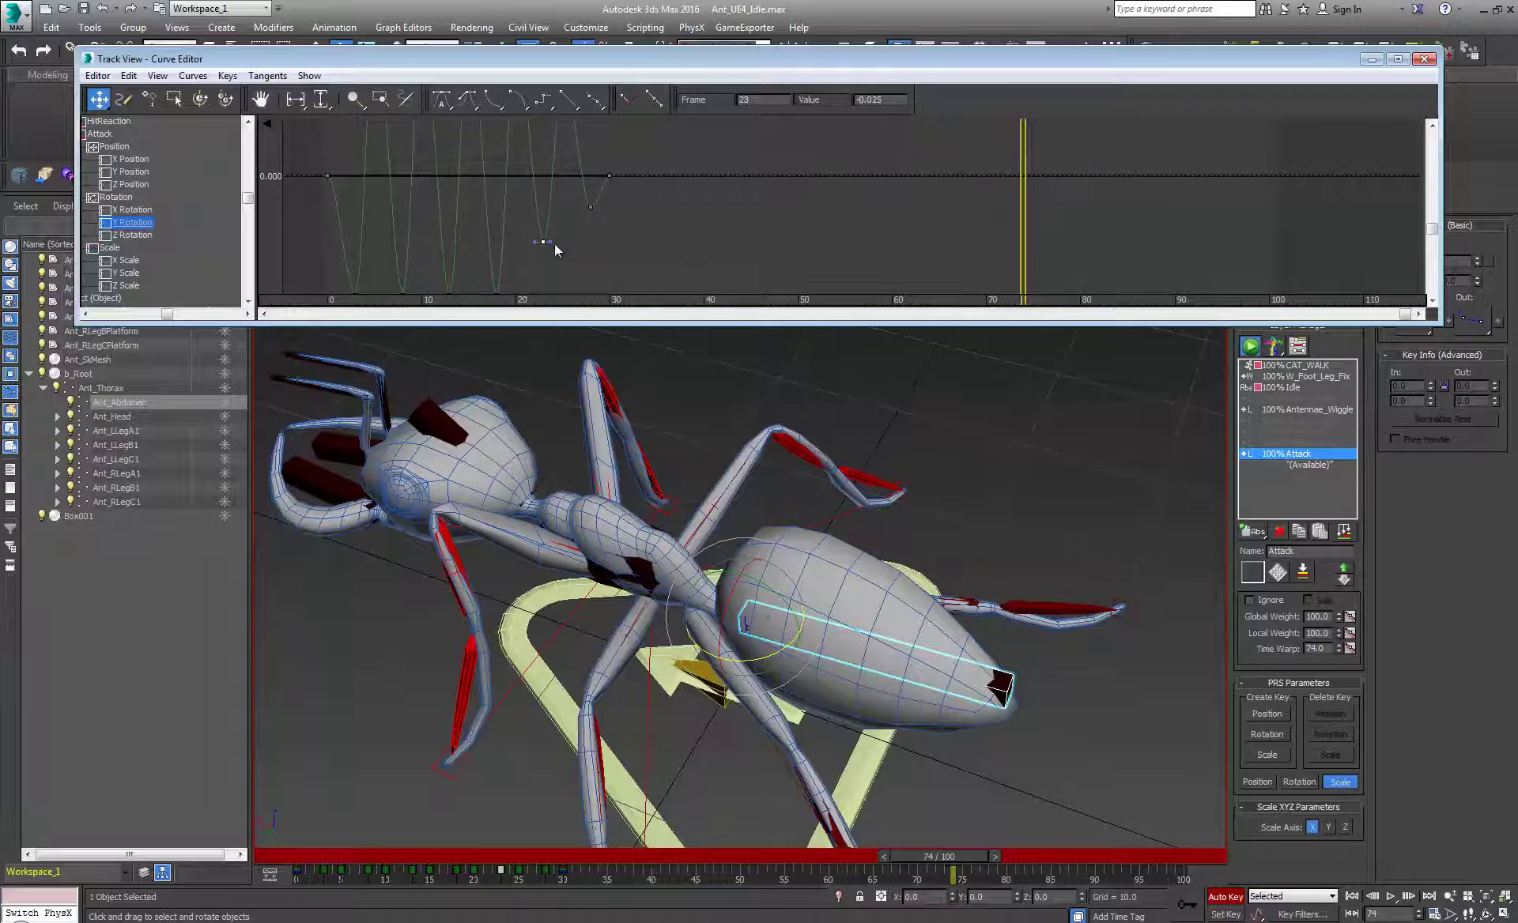
{"action": "left_click_drag", "start_coordinate": [541, 244], "coordinate": [542, 249]}
{"action": "scroll", "coordinate": [609, 166], "scroll_direction": "down", "scroll_amount": 1}
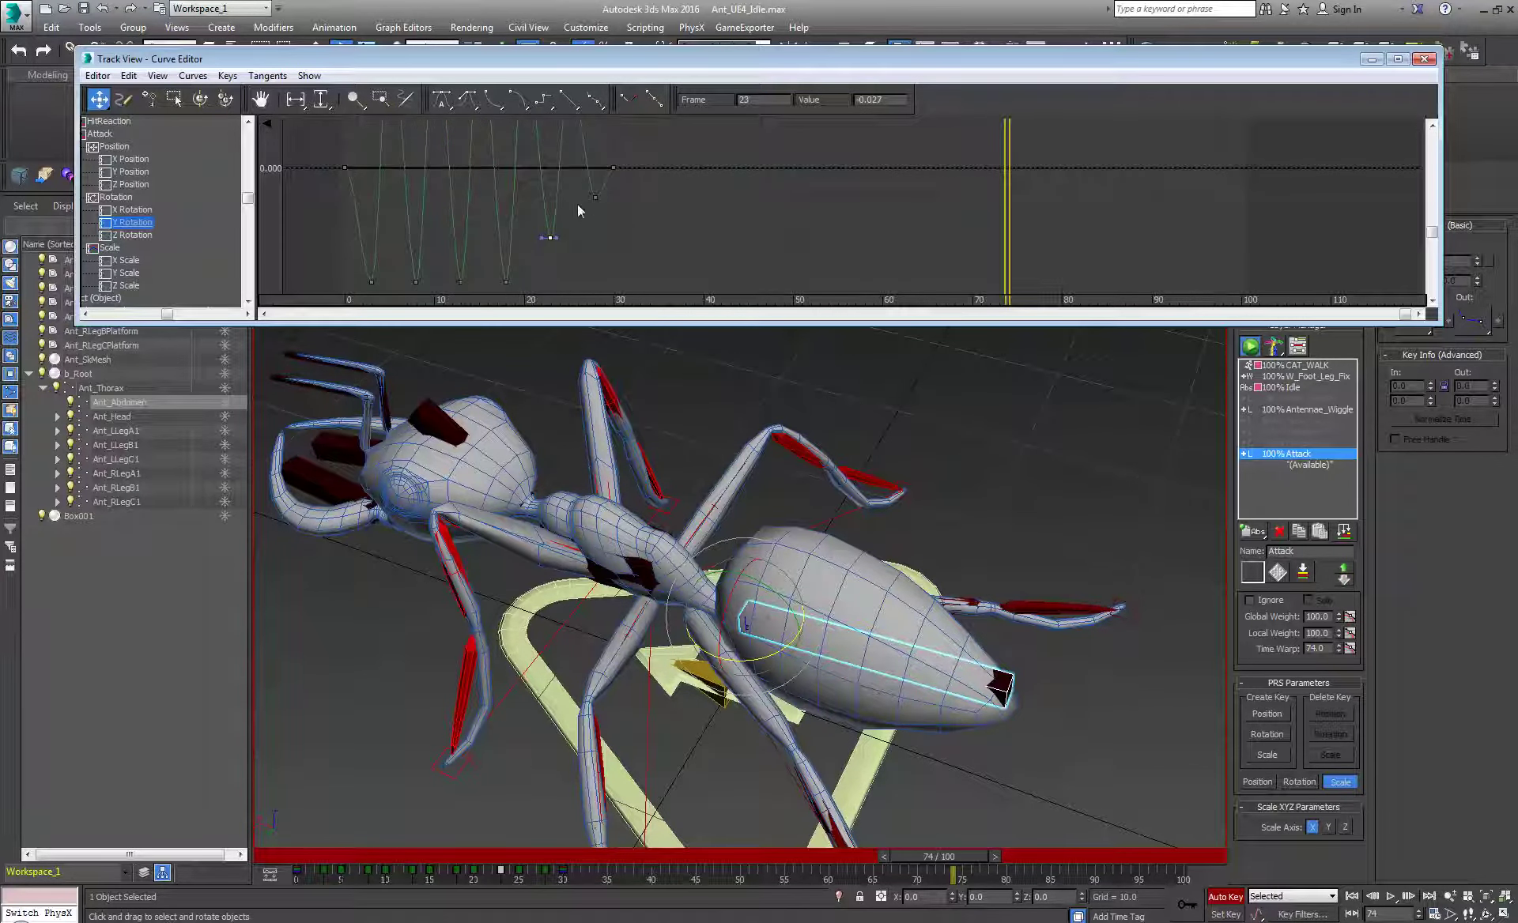
{"action": "middle_click_drag", "start_coordinate": [557, 182], "coordinate": [509, 252]}
{"action": "scroll", "coordinate": [509, 251], "scroll_direction": "down", "scroll_amount": 1}
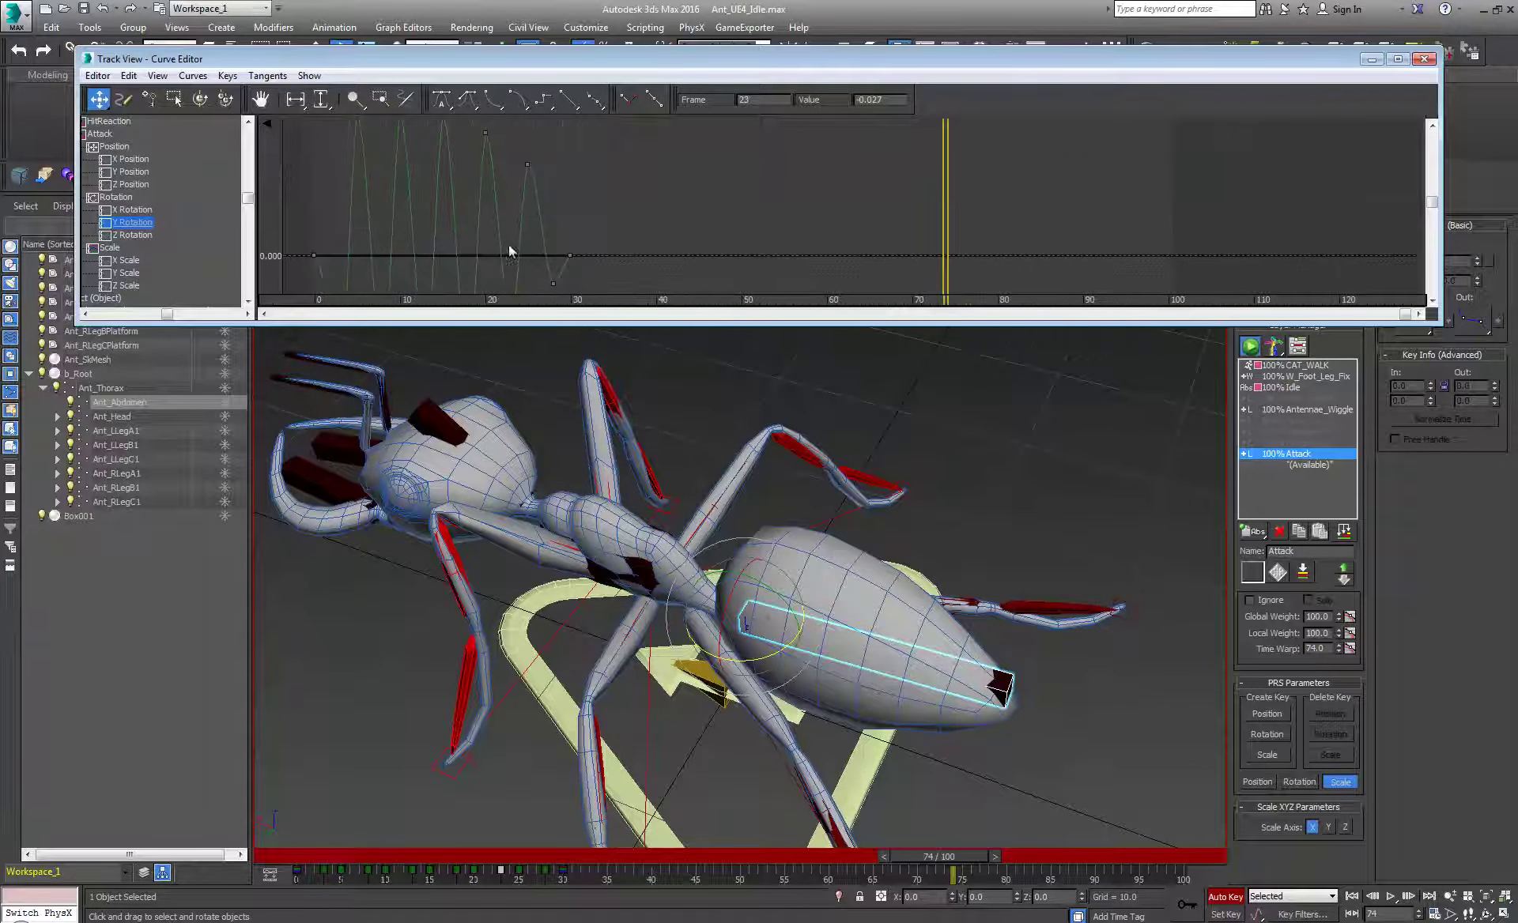
{"action": "middle_click_drag", "start_coordinate": [536, 171], "coordinate": [550, 165]}
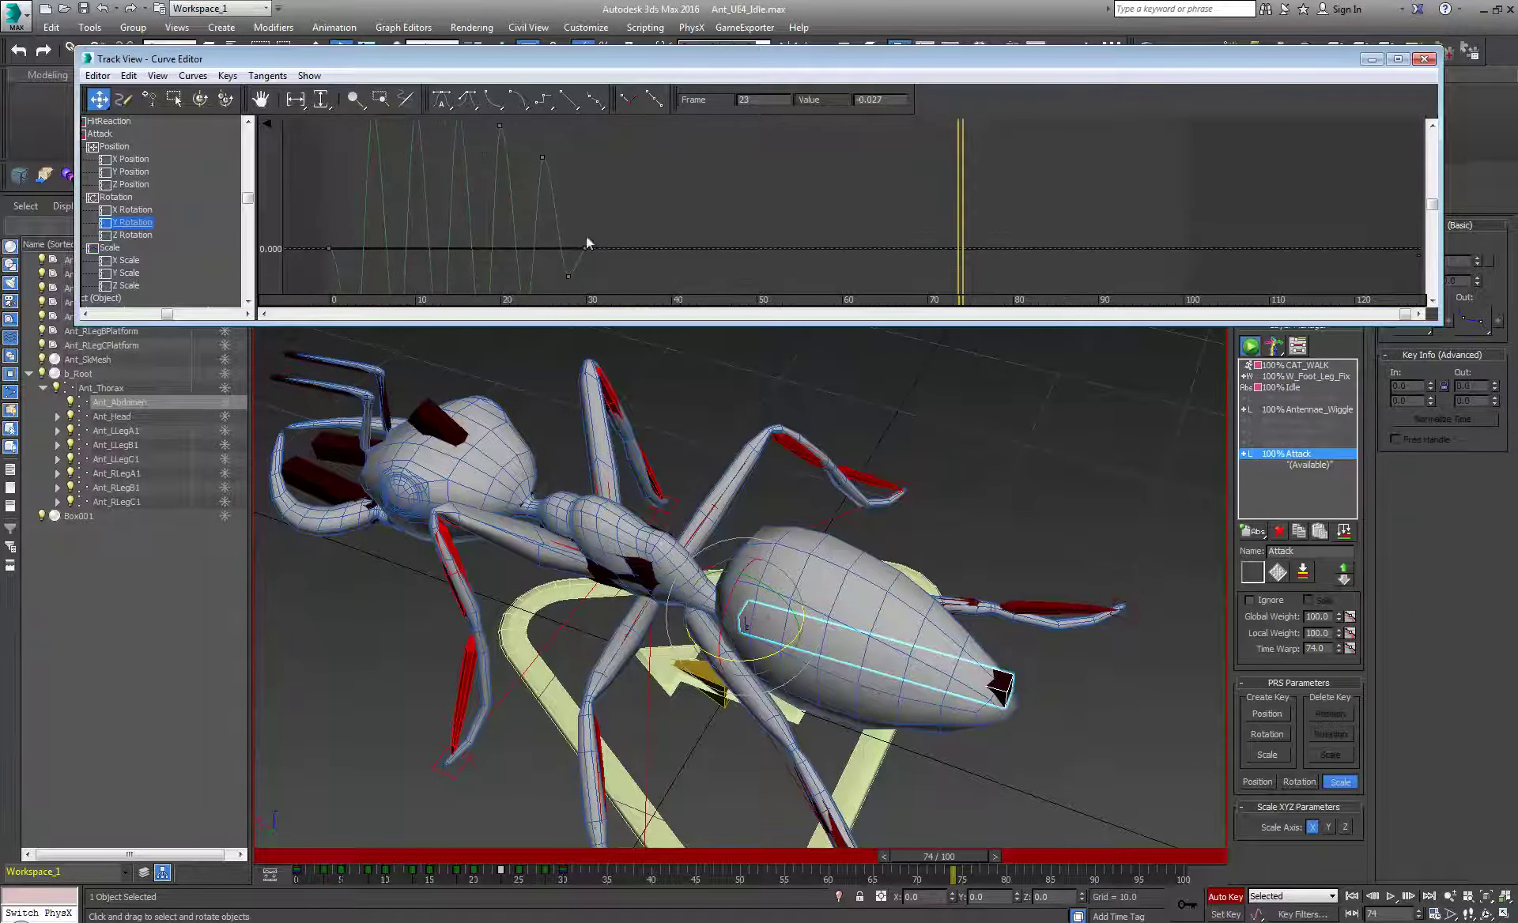
{"action": "middle_click_drag", "start_coordinate": [571, 230], "coordinate": [604, 279]}
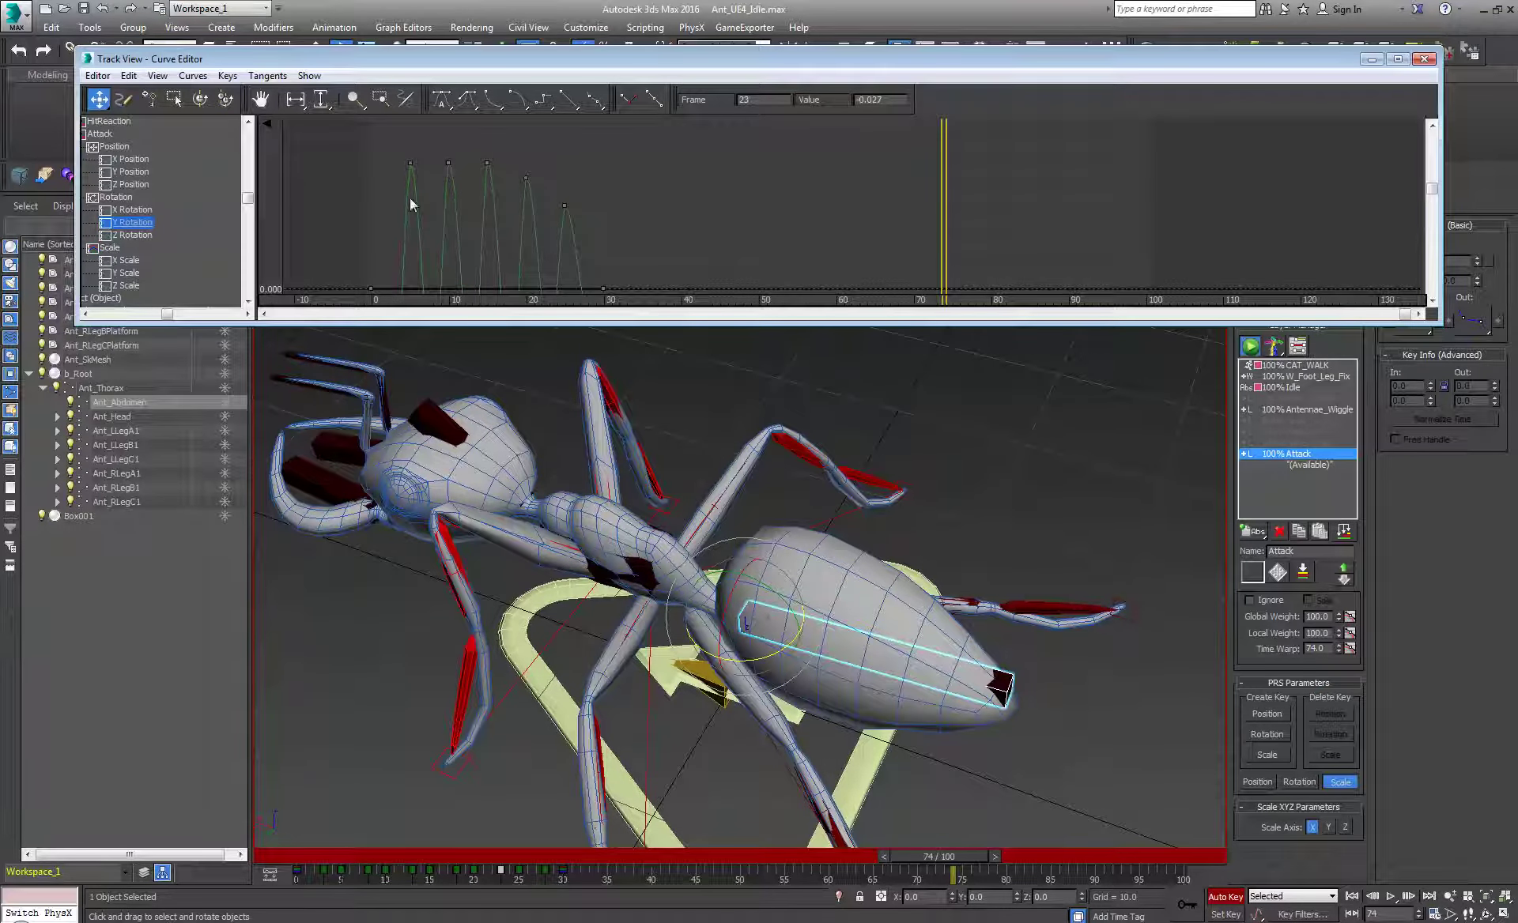
- Taper the end of the abdomen's Z Rotation curve by lowering the last two peaks and raising the last two lows, ending at about -2.039 at frame 28
{"action": "left_click", "coordinate": [141, 235]}
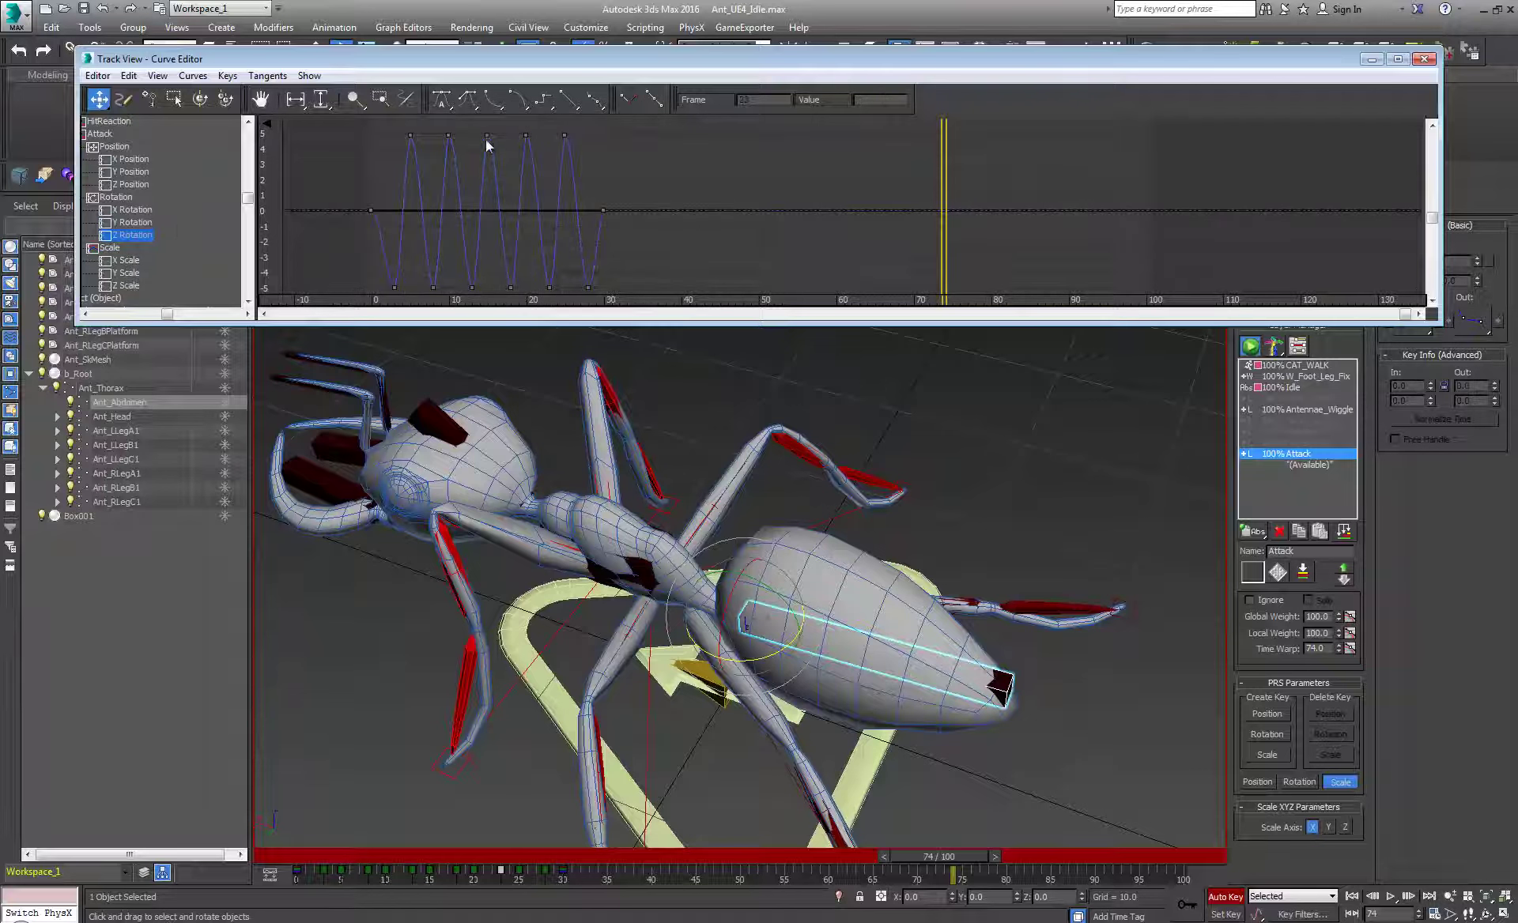
{"action": "scroll", "coordinate": [562, 158], "scroll_direction": "up", "scroll_amount": 2}
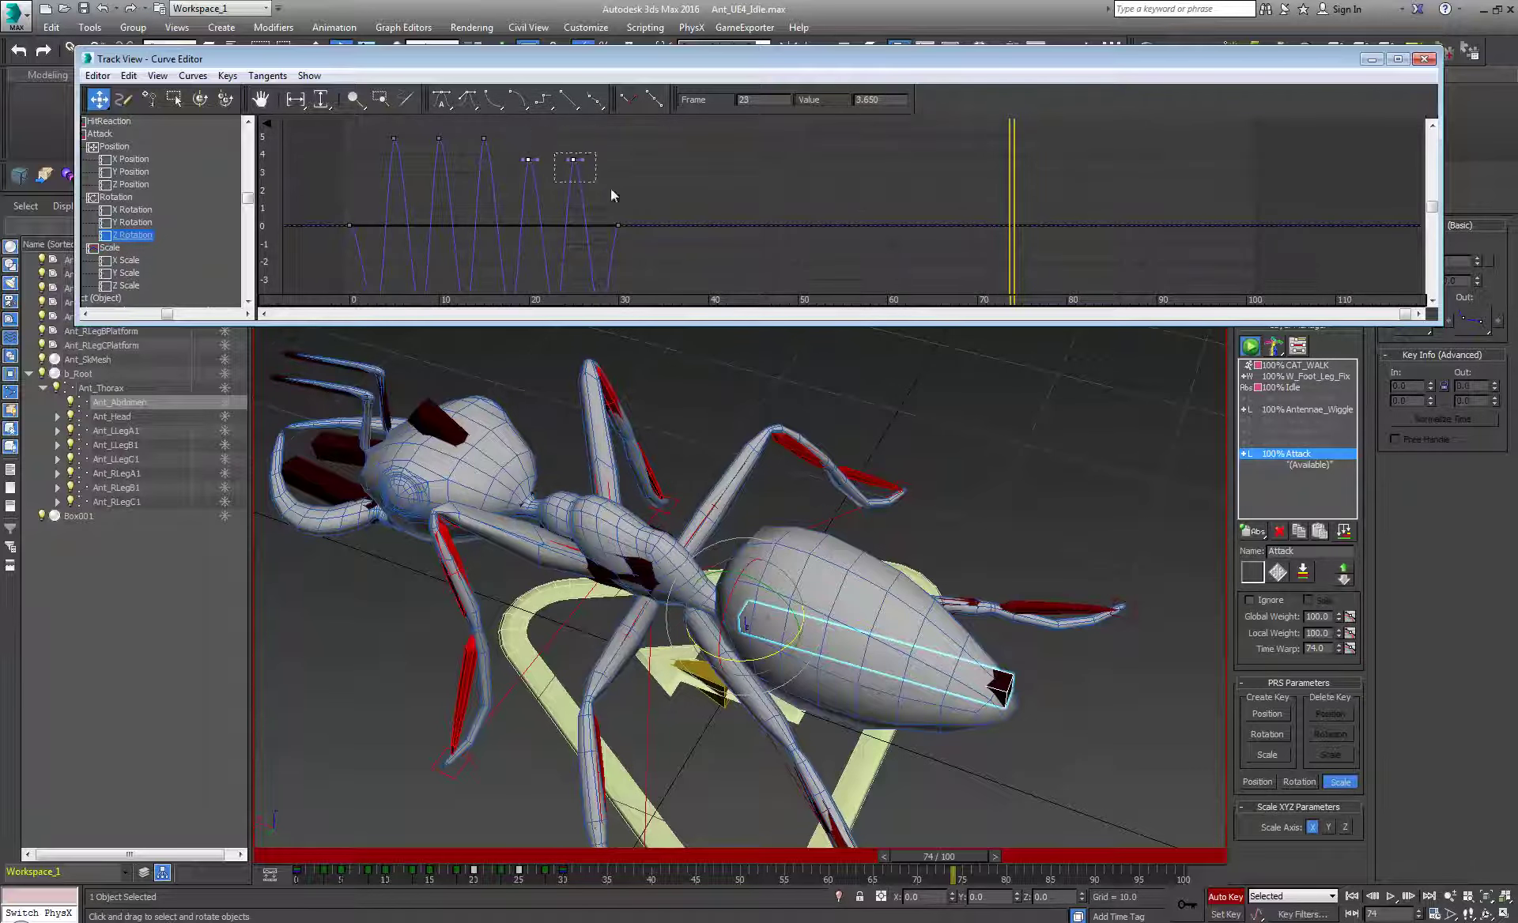
{"action": "middle_click_drag", "start_coordinate": [594, 216], "coordinate": [592, 103]}
{"action": "left_click_drag", "start_coordinate": [616, 183], "coordinate": [549, 230]}
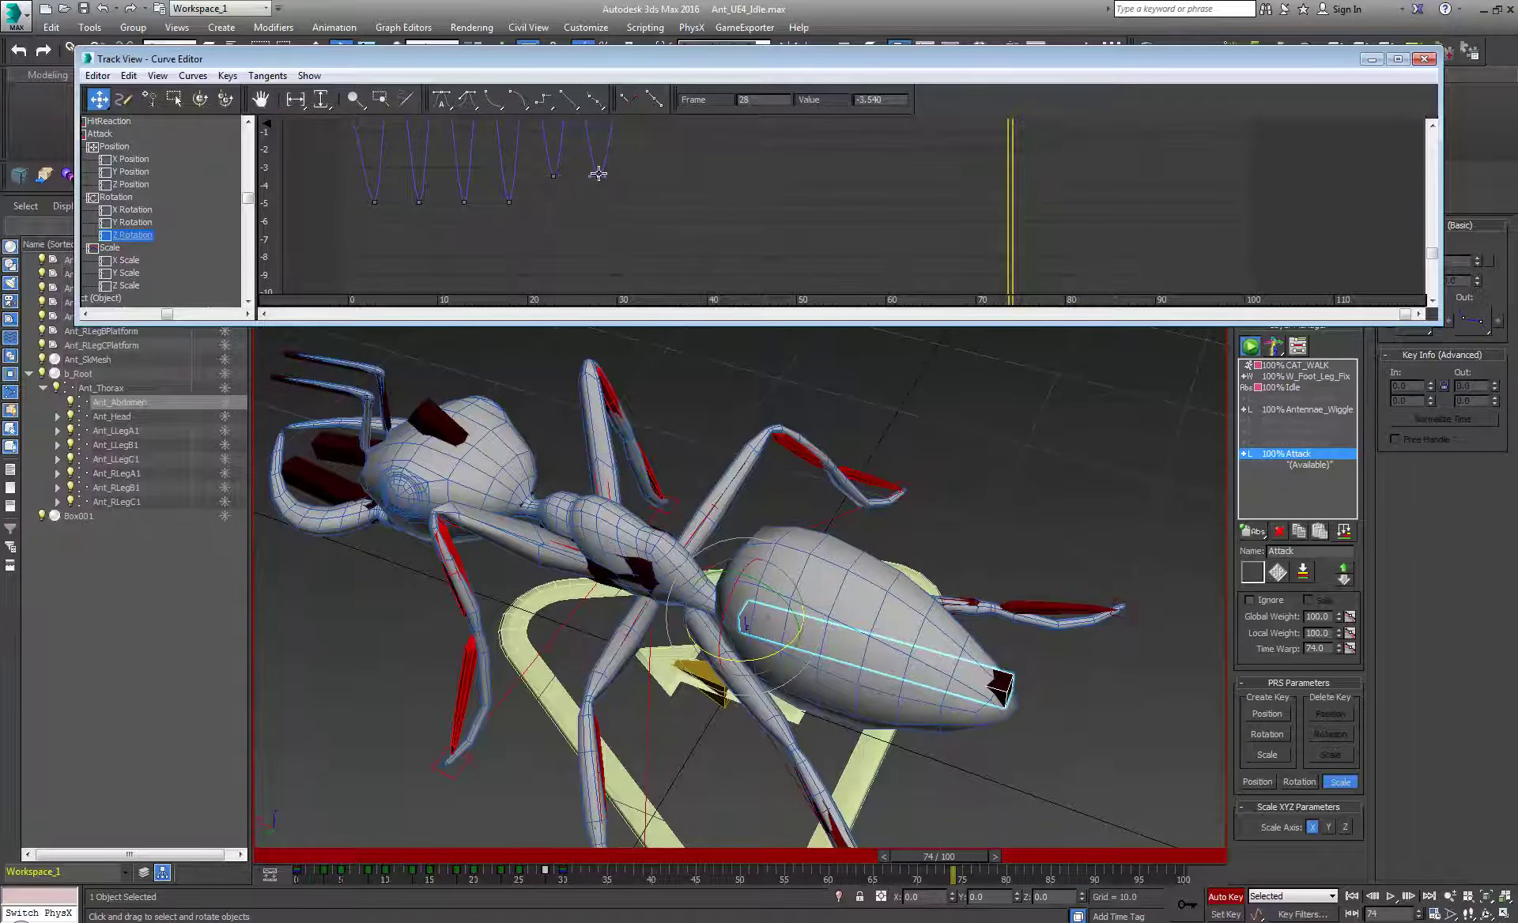
{"action": "left_click_drag", "start_coordinate": [598, 174], "coordinate": [599, 173]}
{"action": "middle_click_drag", "start_coordinate": [599, 150], "coordinate": [580, 231]}
{"action": "scroll", "coordinate": [580, 231], "scroll_direction": "down", "scroll_amount": 2}
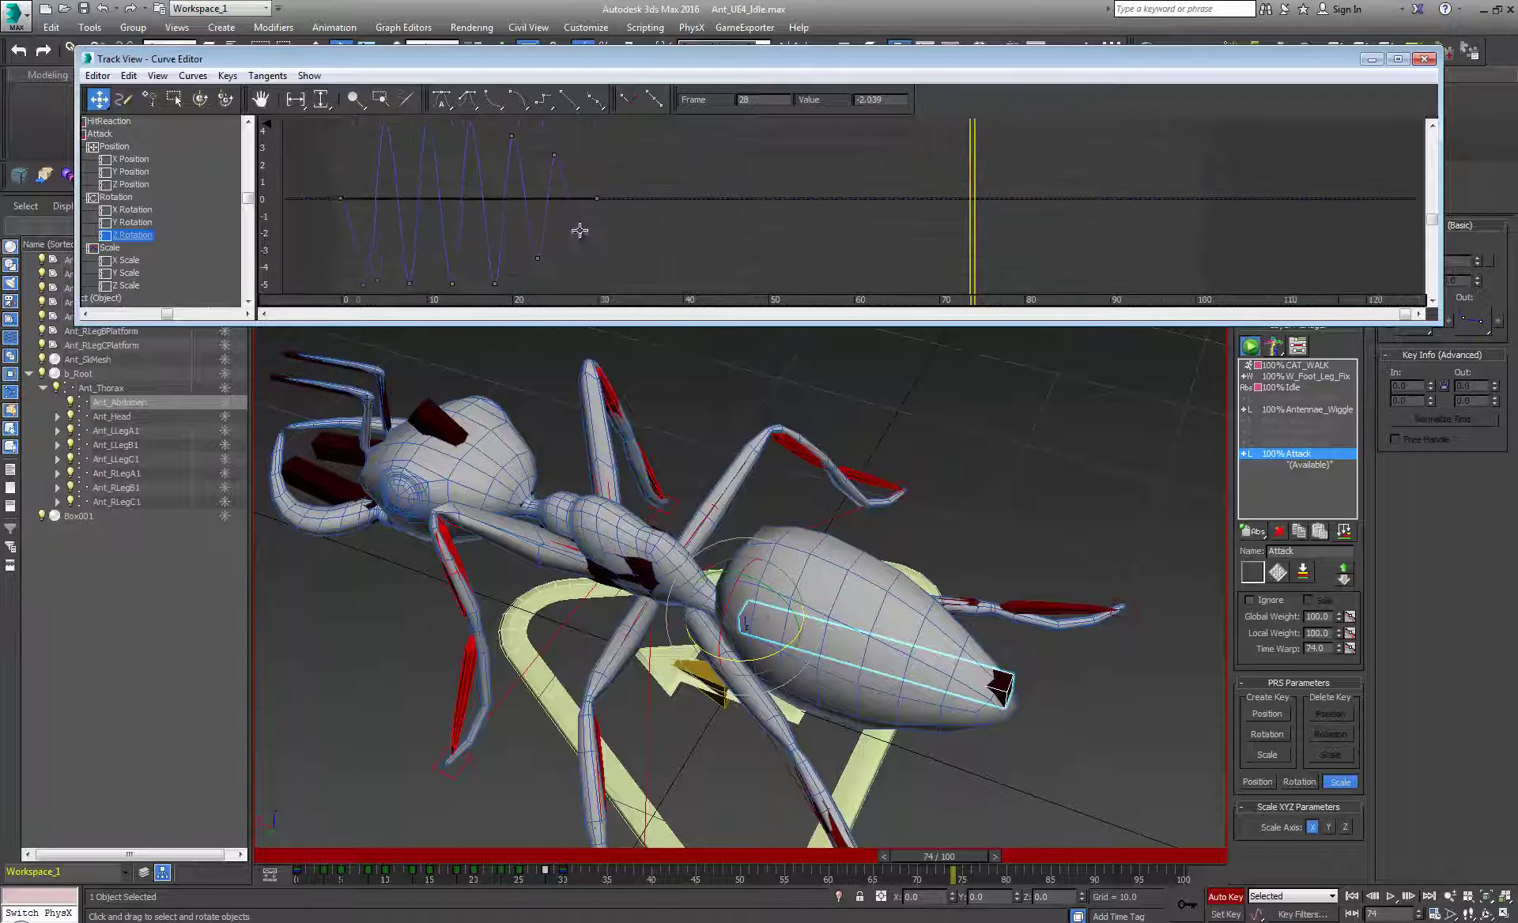
- Replay the attack from the first frame and check the fading abdomen wiggle from several angles
{"action": "left_click_drag", "start_coordinate": [926, 854], "coordinate": [299, 856]}
{"action": "middle_click_drag", "start_coordinate": [580, 537], "coordinate": [1366, 830], "text": "alt"}
{"action": "left_click", "coordinate": [1392, 898]}
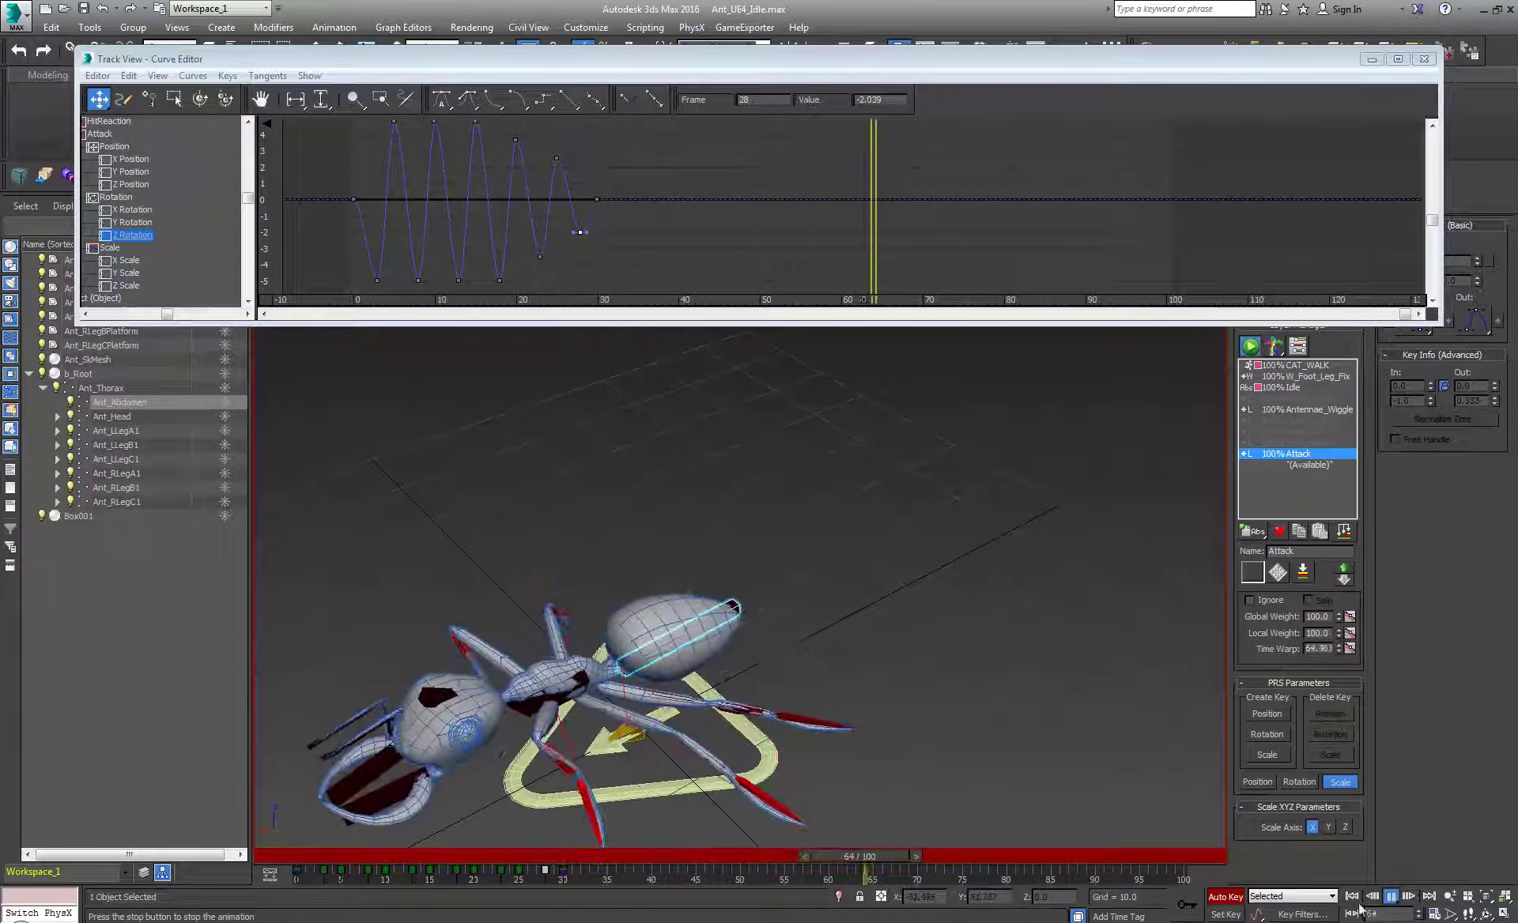
{"action": "left_click", "coordinate": [1389, 898]}
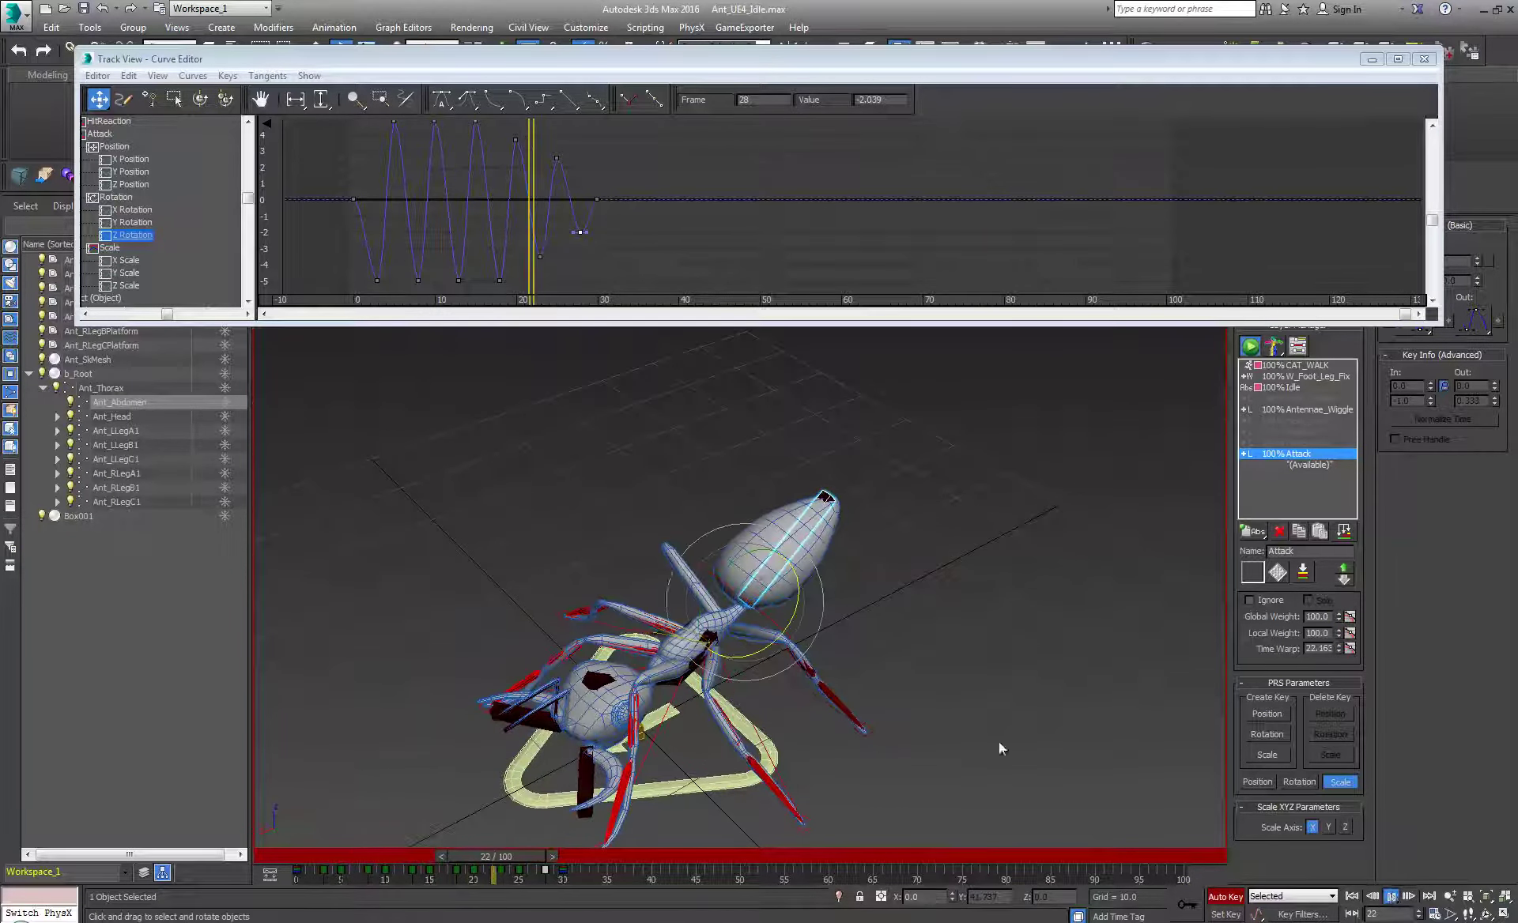
{"action": "middle_click_drag", "start_coordinate": [999, 749], "coordinate": [929, 581], "text": "alt"}
{"action": "key", "text": "Home"}
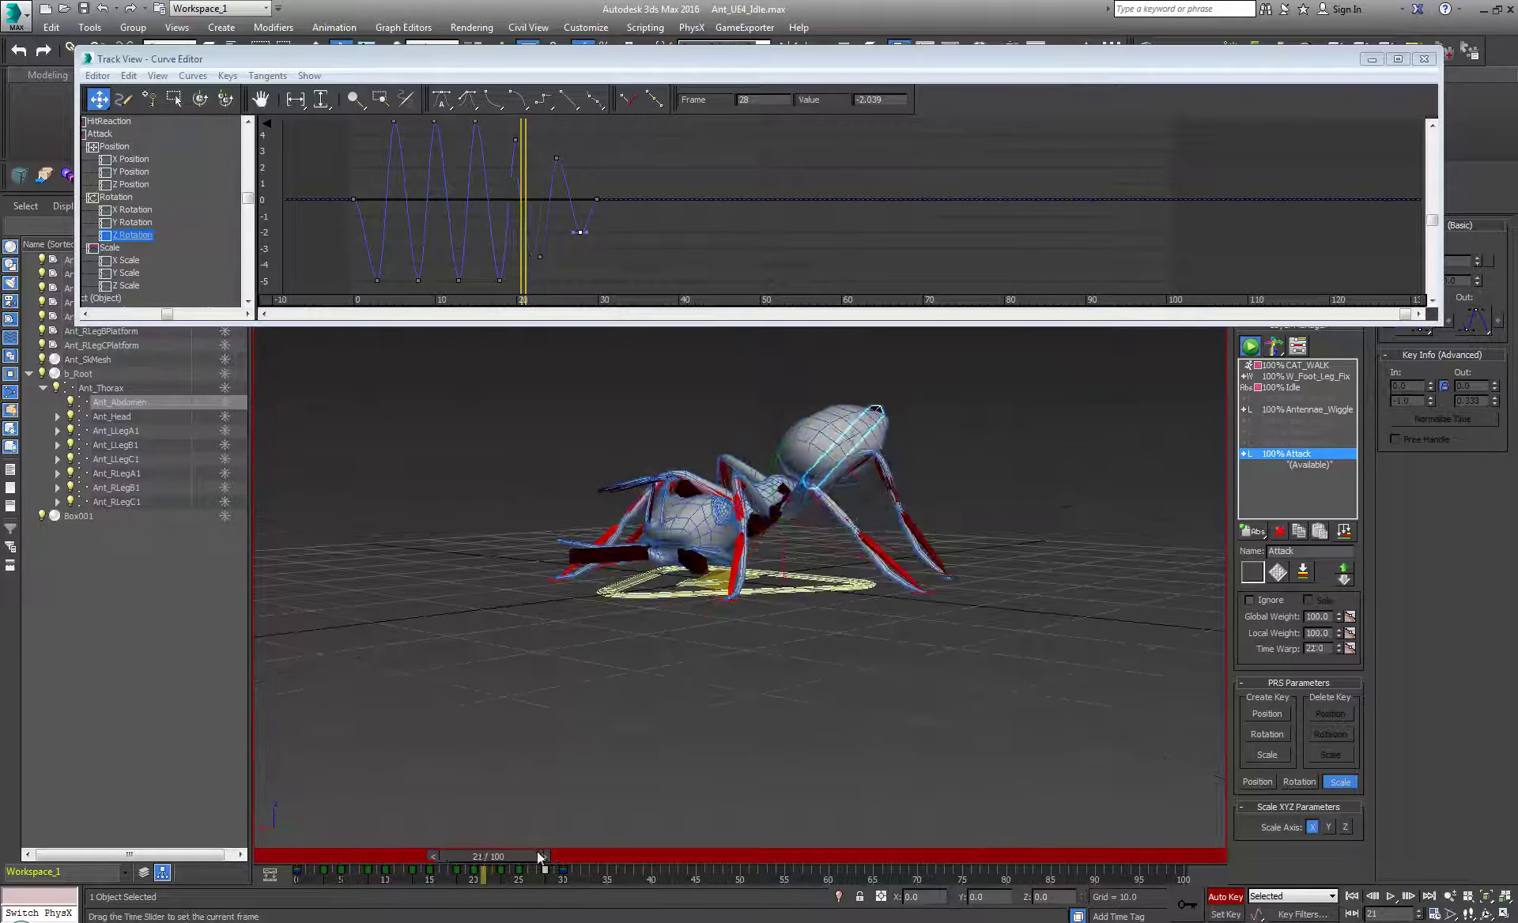
- Select the thorax bone, display its Attack-layer X Position curve and scrub to frame 45
{"action": "left_click", "coordinate": [721, 492]}
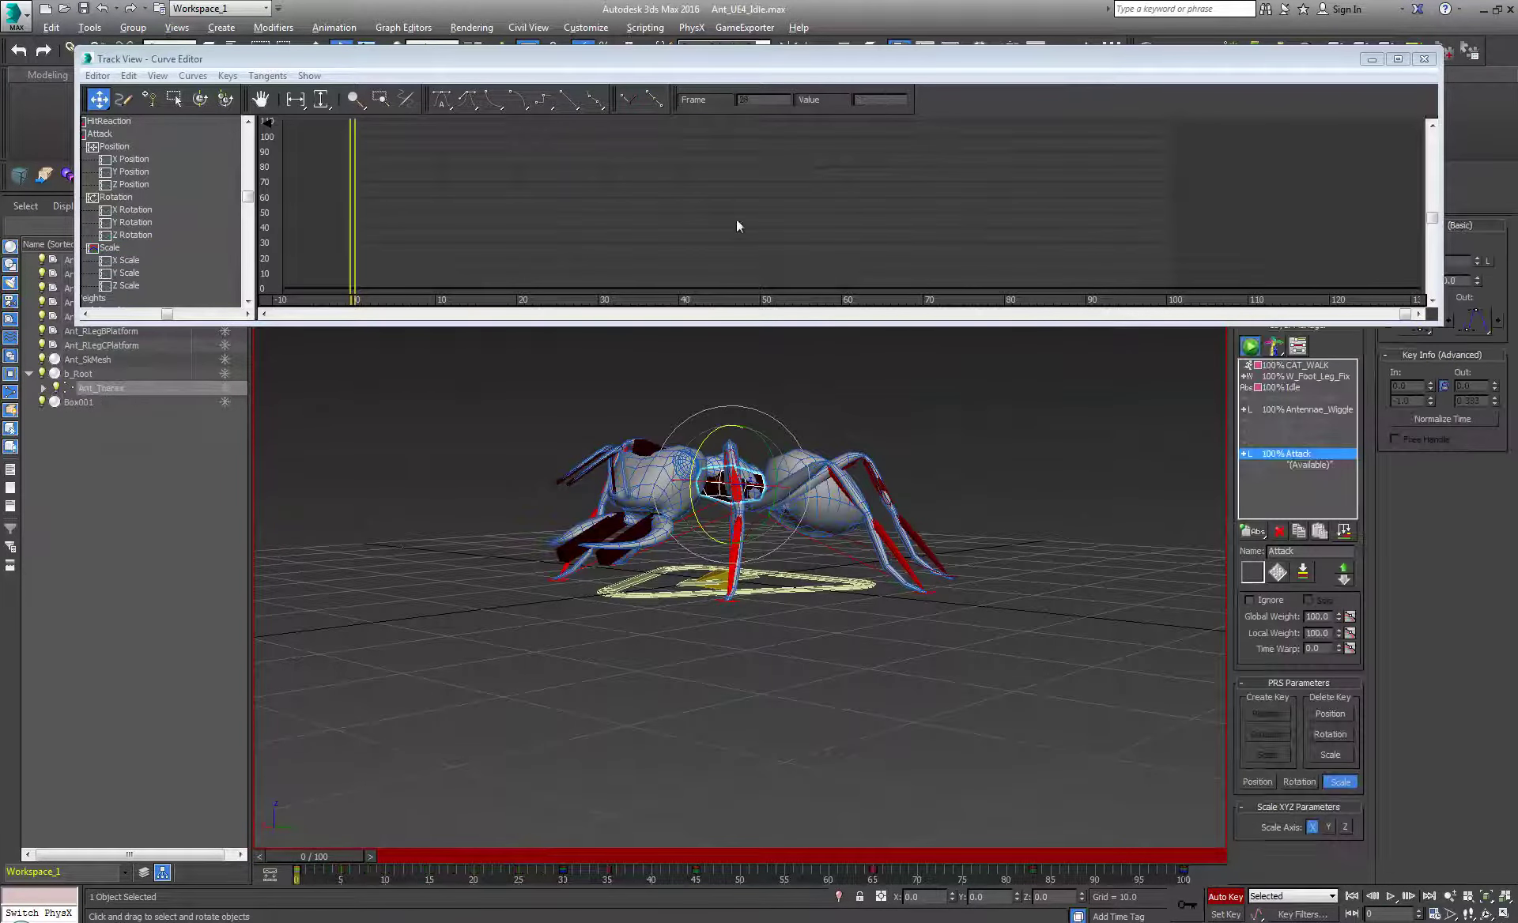
{"action": "left_click", "coordinate": [140, 160]}
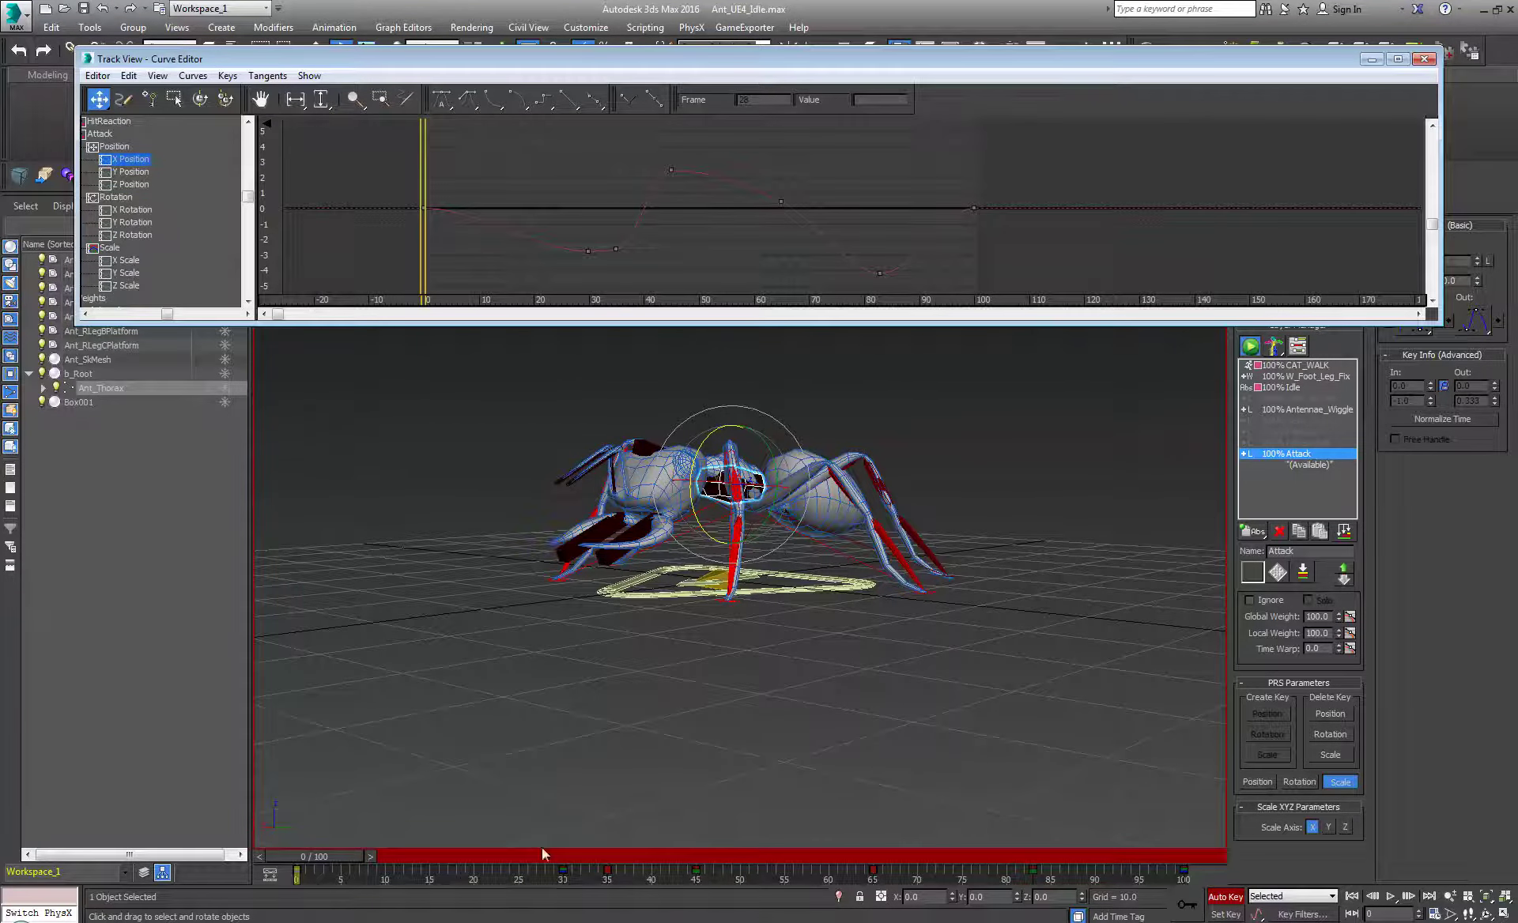
{"action": "left_click_drag", "start_coordinate": [333, 851], "coordinate": [718, 849]}
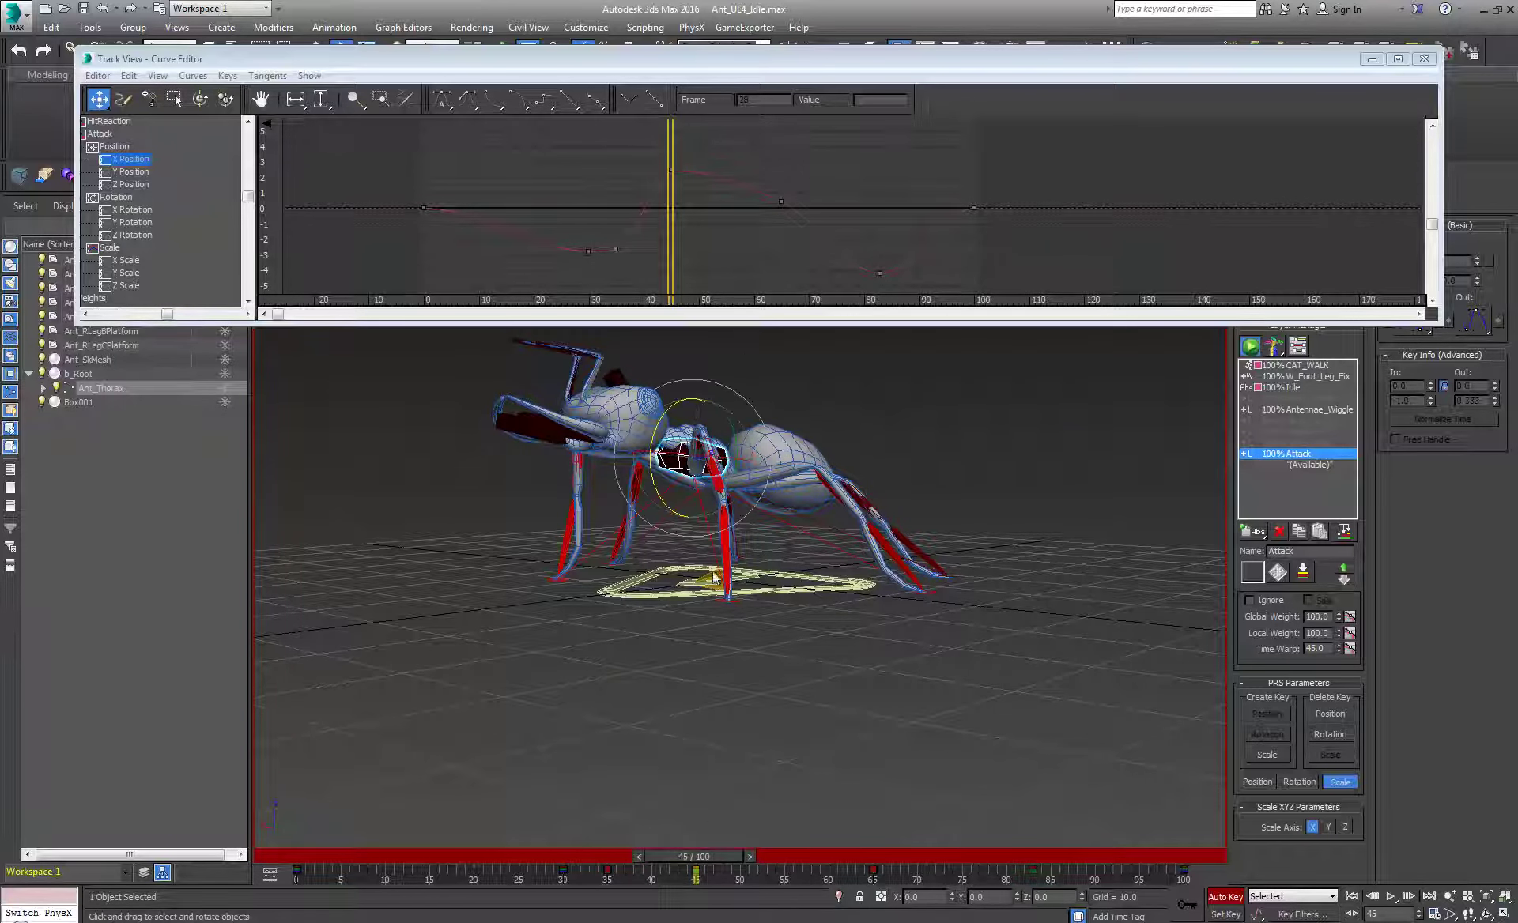
- Delete the frame 30 key from the thorax's X, Y and Z Position curves
{"action": "middle_click_drag", "start_coordinate": [726, 252], "coordinate": [738, 237]}
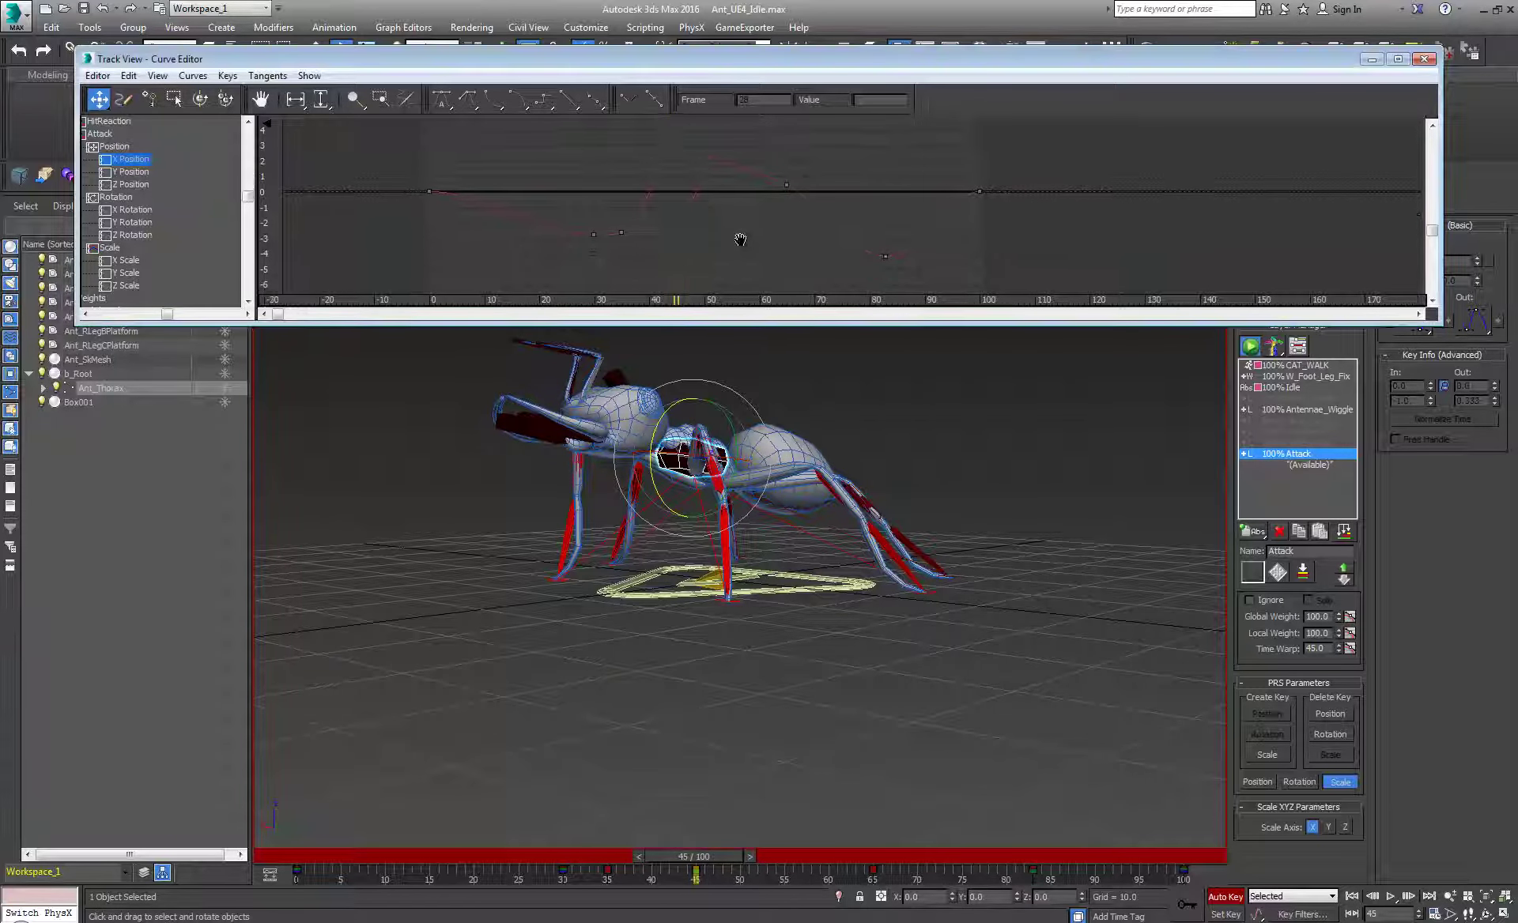
{"action": "scroll", "coordinate": [655, 236], "scroll_direction": "up", "scroll_amount": 2}
{"action": "scroll", "coordinate": [653, 230], "scroll_direction": "up", "scroll_amount": 1}
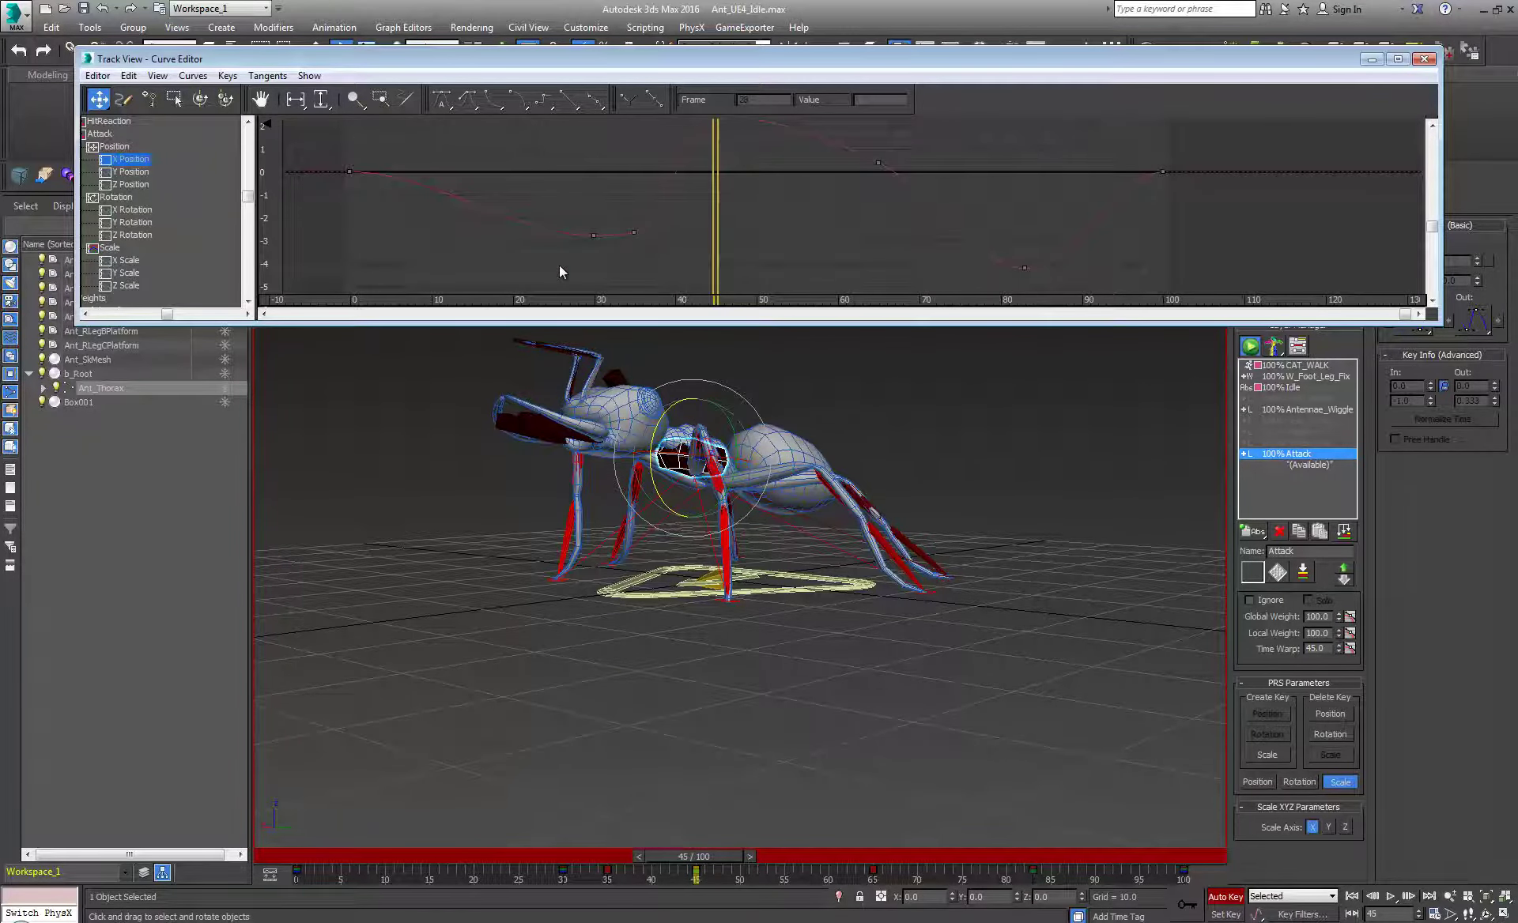
{"action": "left_click", "coordinate": [604, 245]}
{"action": "scroll", "coordinate": [619, 150], "scroll_direction": "down", "scroll_amount": 1}
{"action": "scroll", "coordinate": [621, 155], "scroll_direction": "down", "scroll_amount": 1}
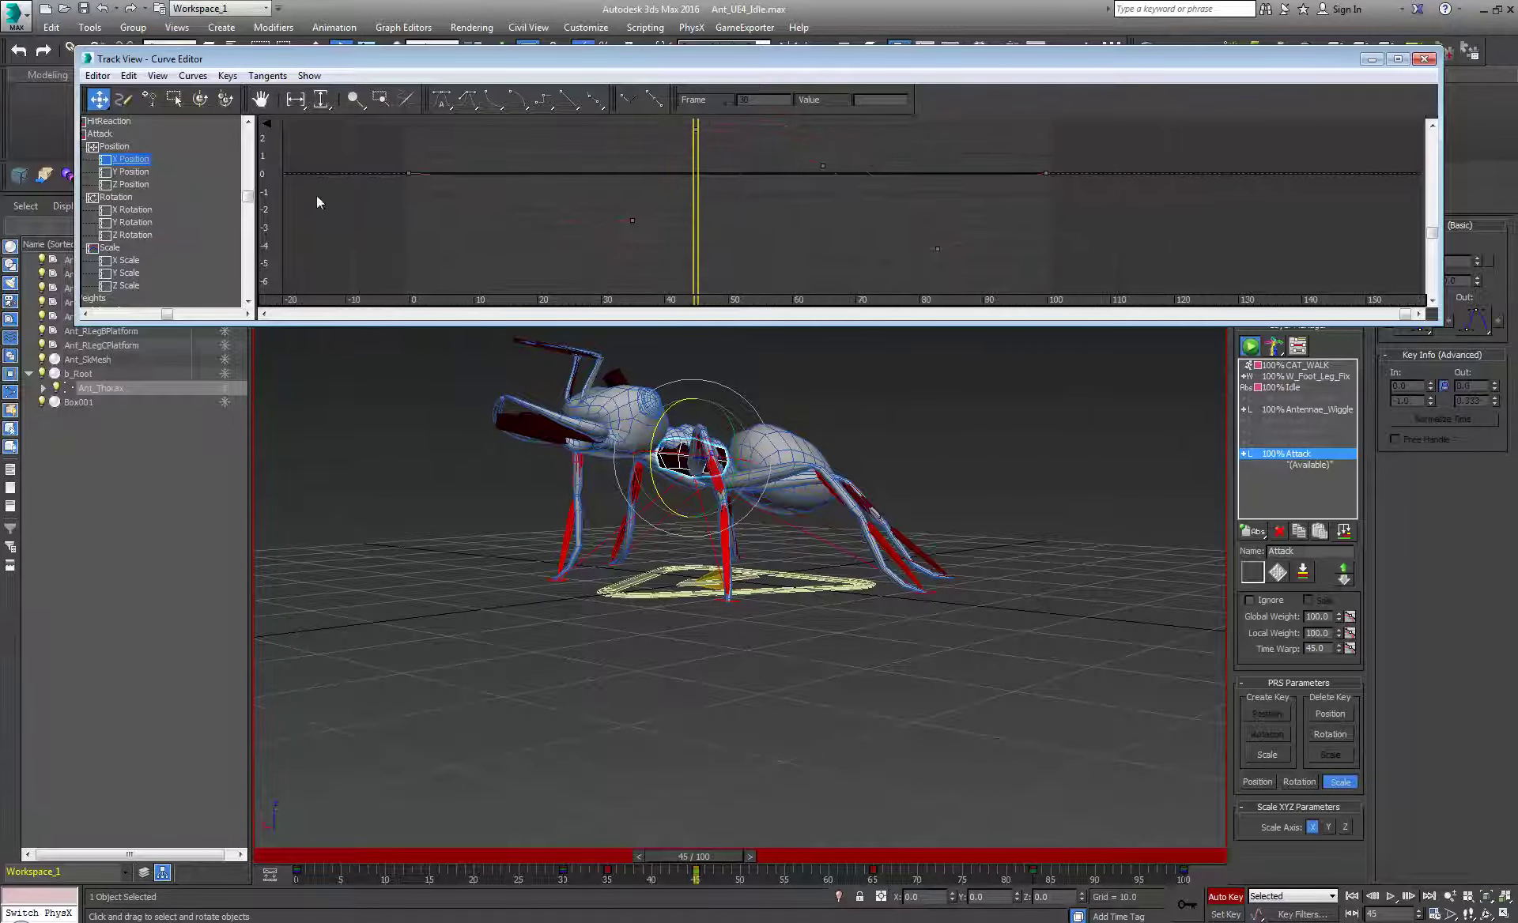
{"action": "left_click", "coordinate": [131, 172]}
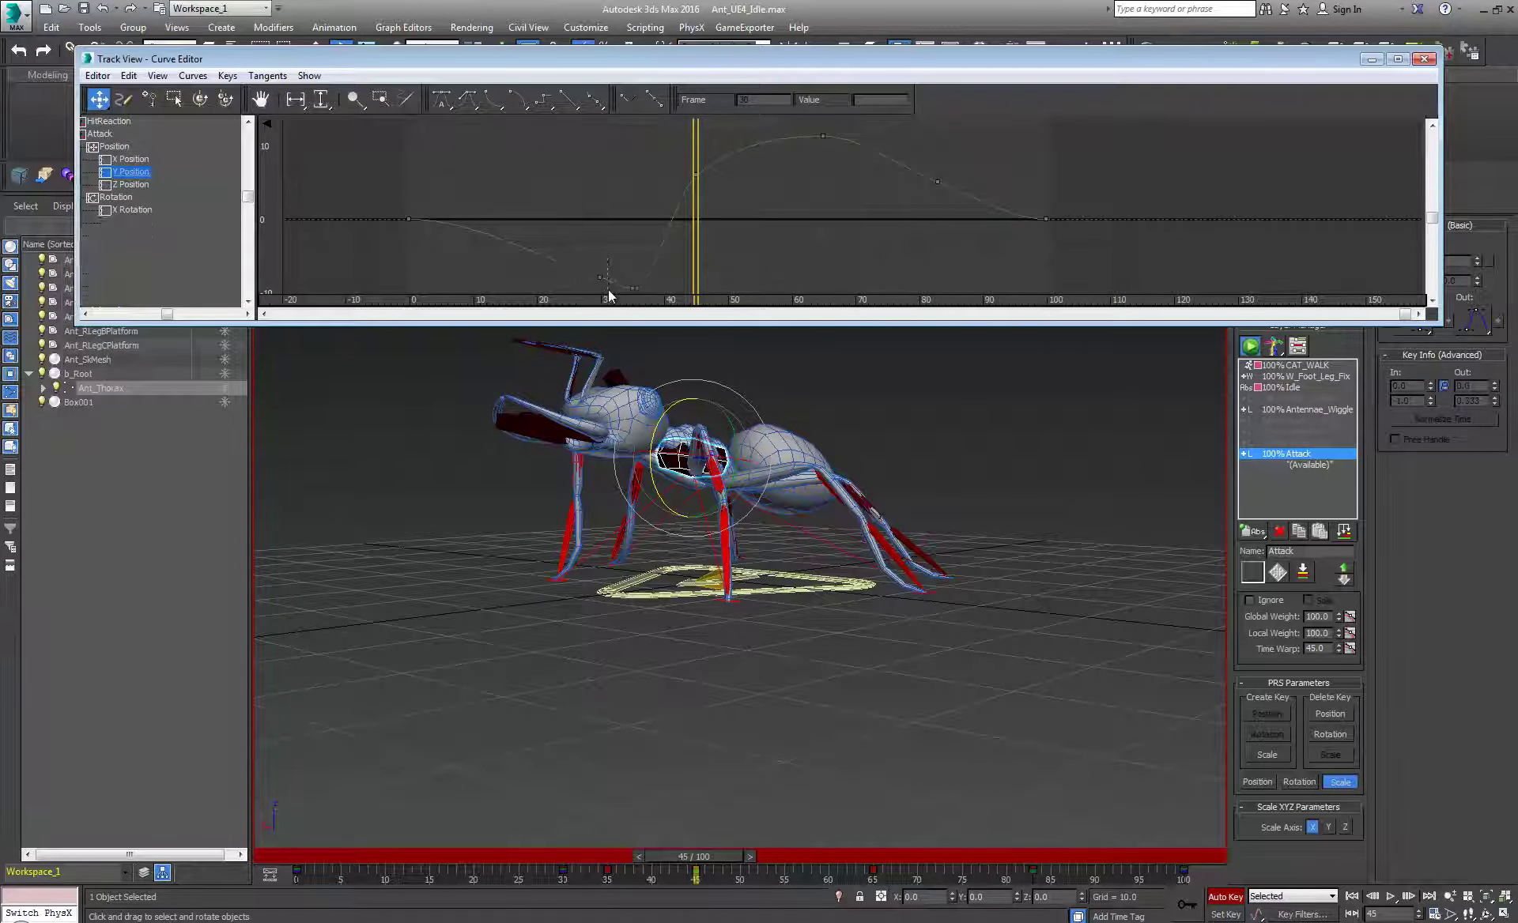
{"action": "left_click", "coordinate": [139, 188]}
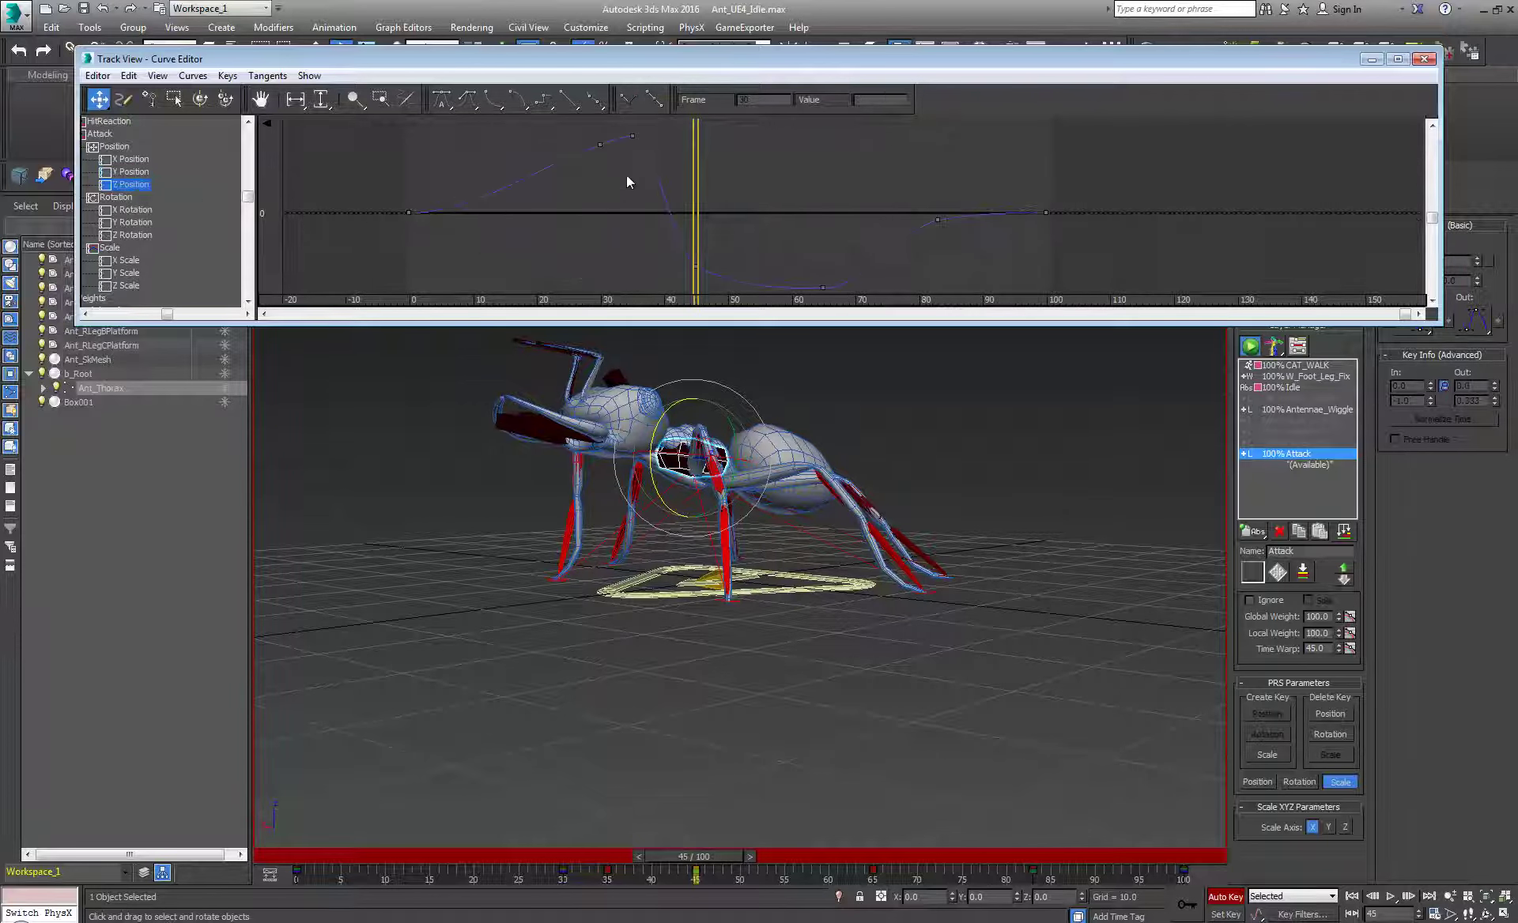
{"action": "key", "text": "Delete"}
- Display all three thorax position curves together, move their frame 35 keys to frame 40 and play the attack in a side view
{"action": "left_click", "coordinate": [136, 161], "text": "shift"}
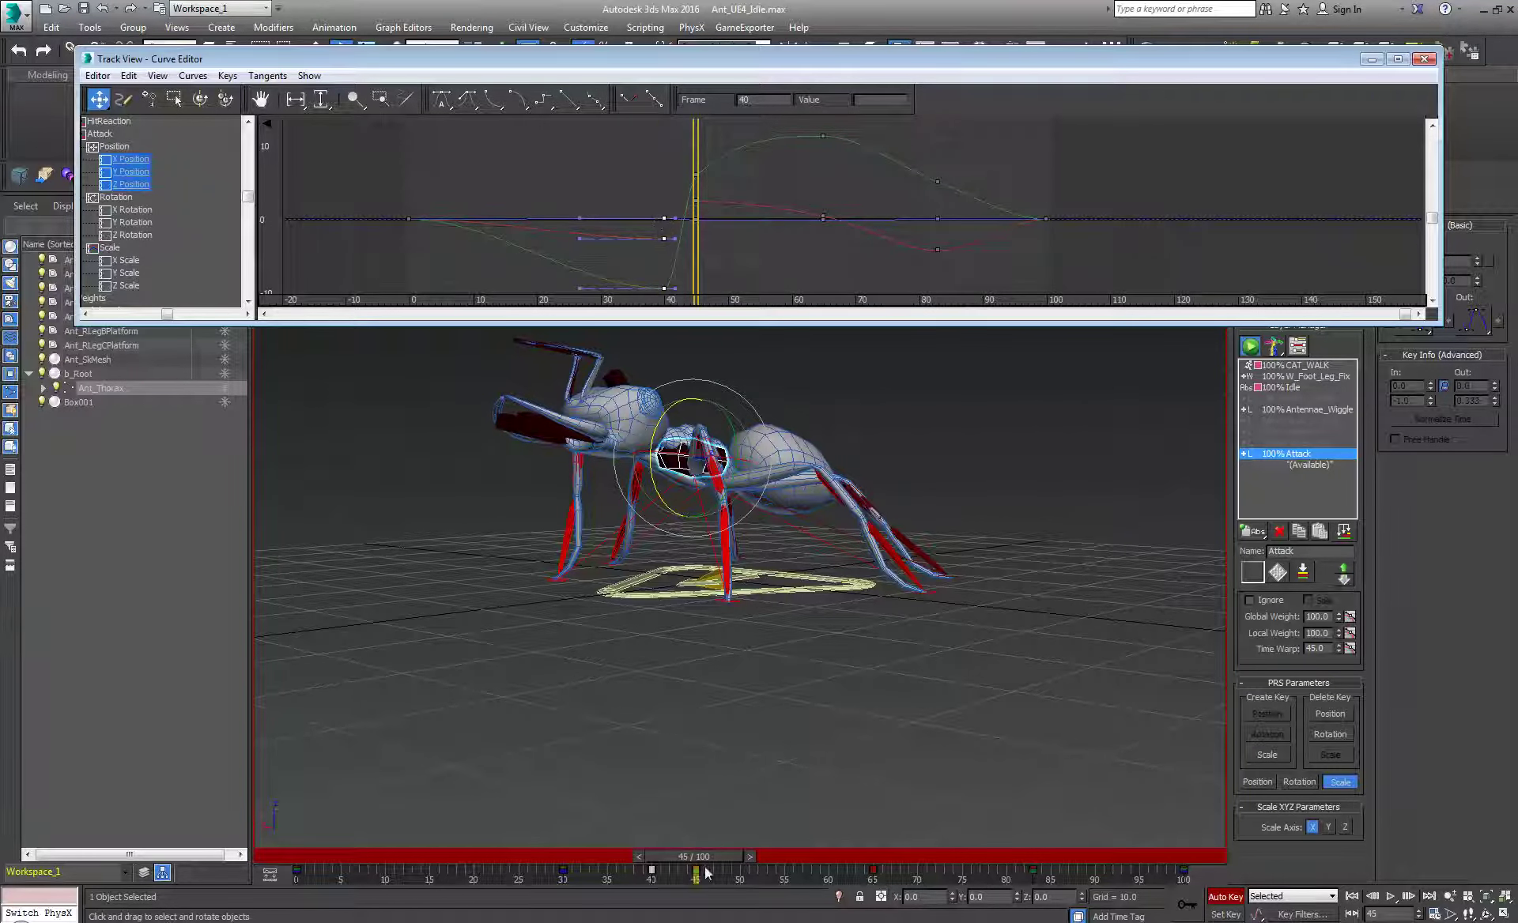
{"action": "left_click_drag", "start_coordinate": [713, 857], "coordinate": [588, 856]}
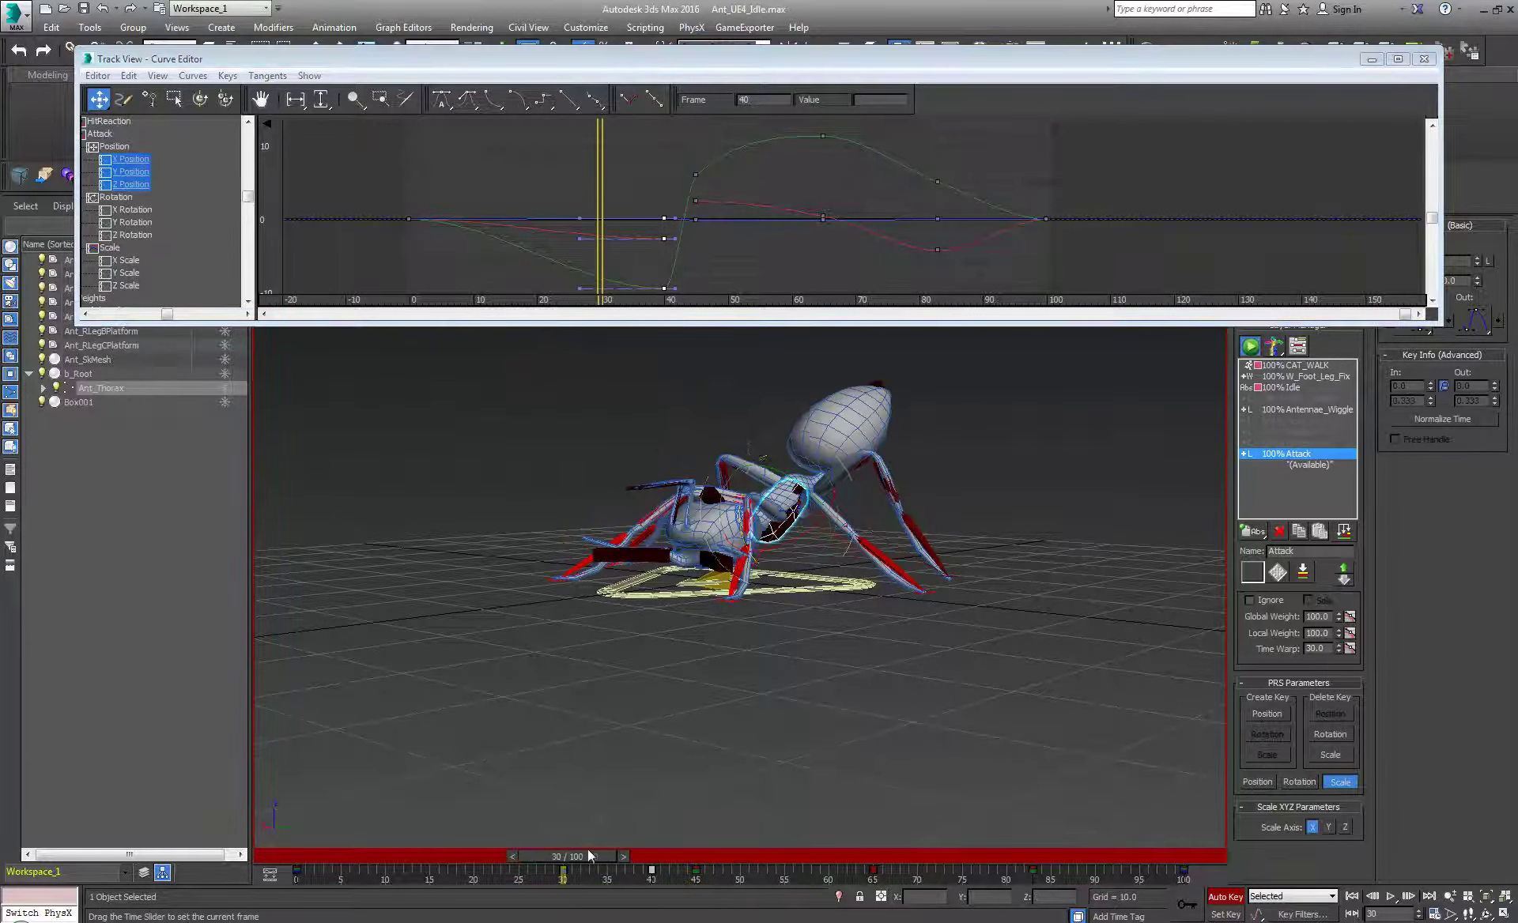
{"action": "left_click", "coordinate": [1391, 899]}
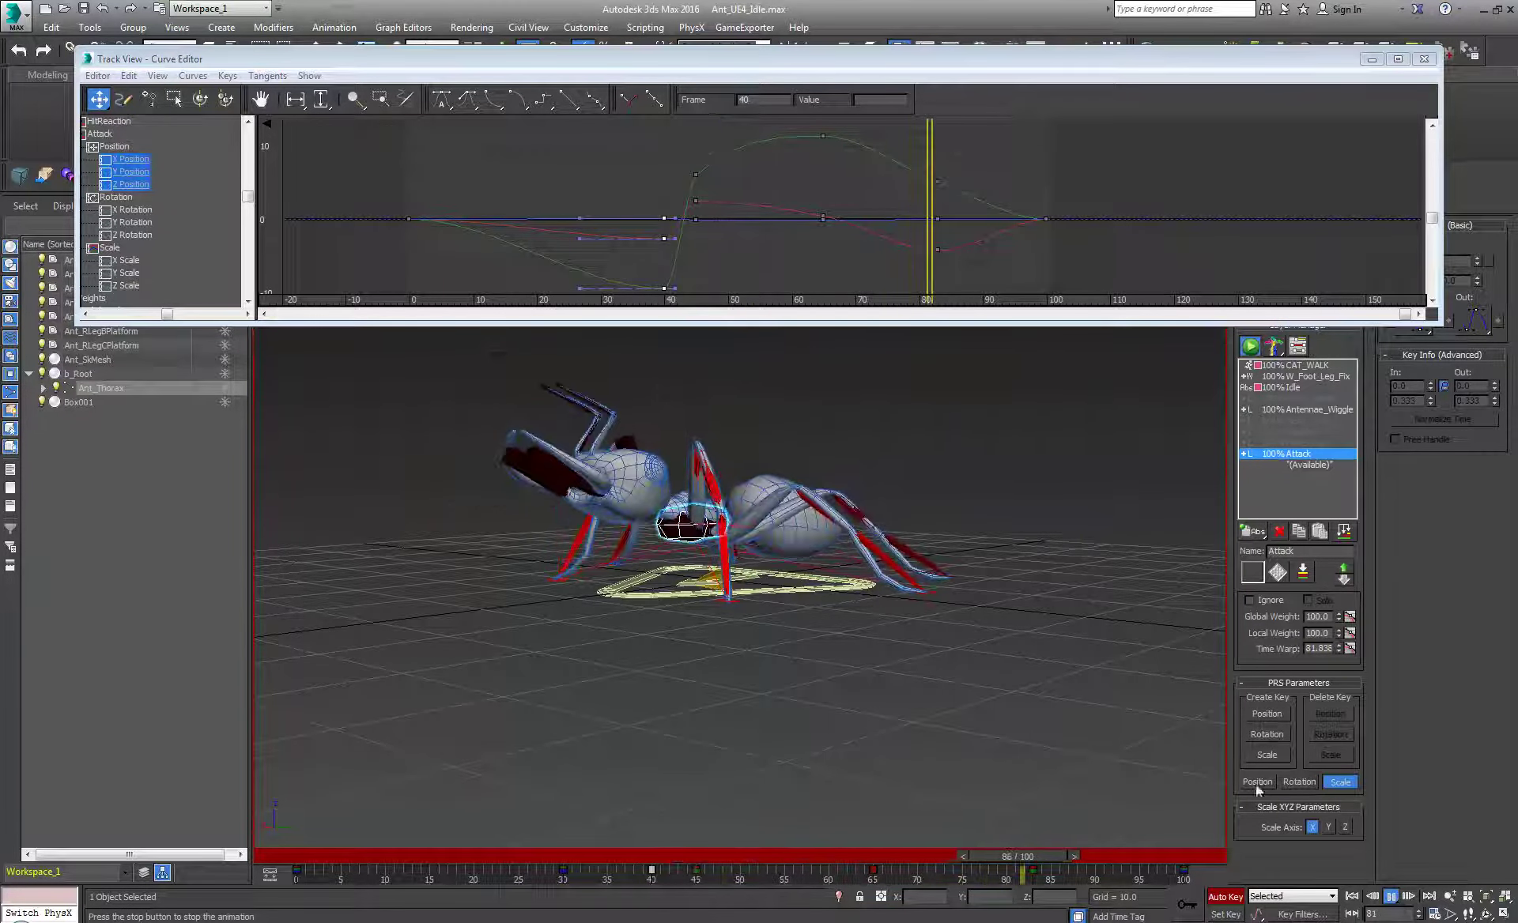
{"action": "middle_click_drag", "start_coordinate": [794, 579], "coordinate": [770, 543], "text": "alt"}
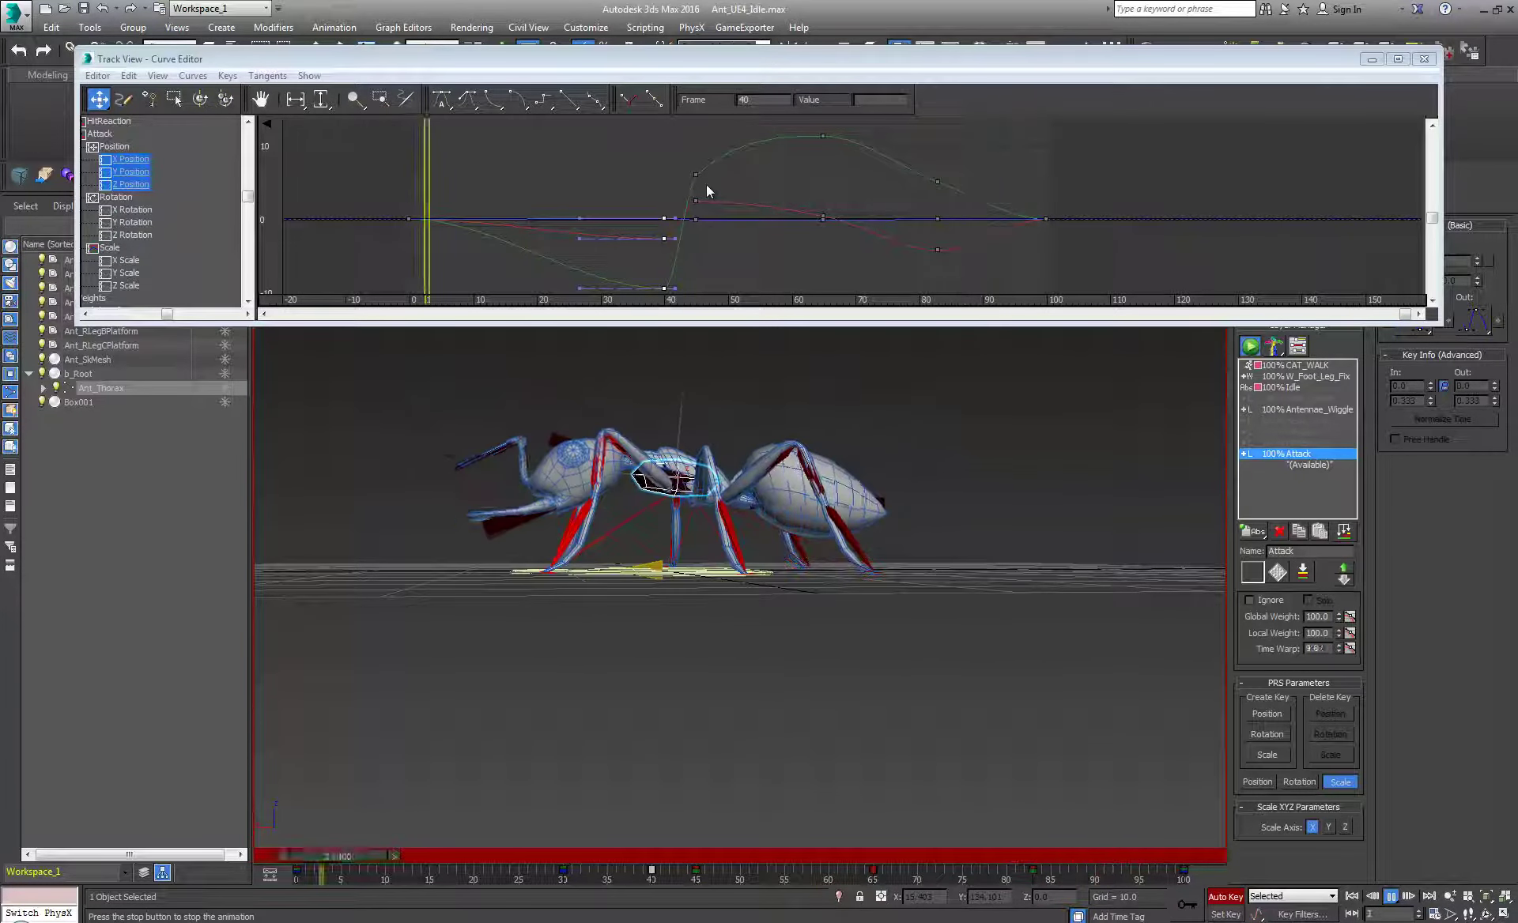
- Retime the thorax position keys, moving the frame 65 keys to frame 53 and the following set of keys to frame 65
{"action": "middle_click_drag", "start_coordinate": [734, 207], "coordinate": [698, 216]}
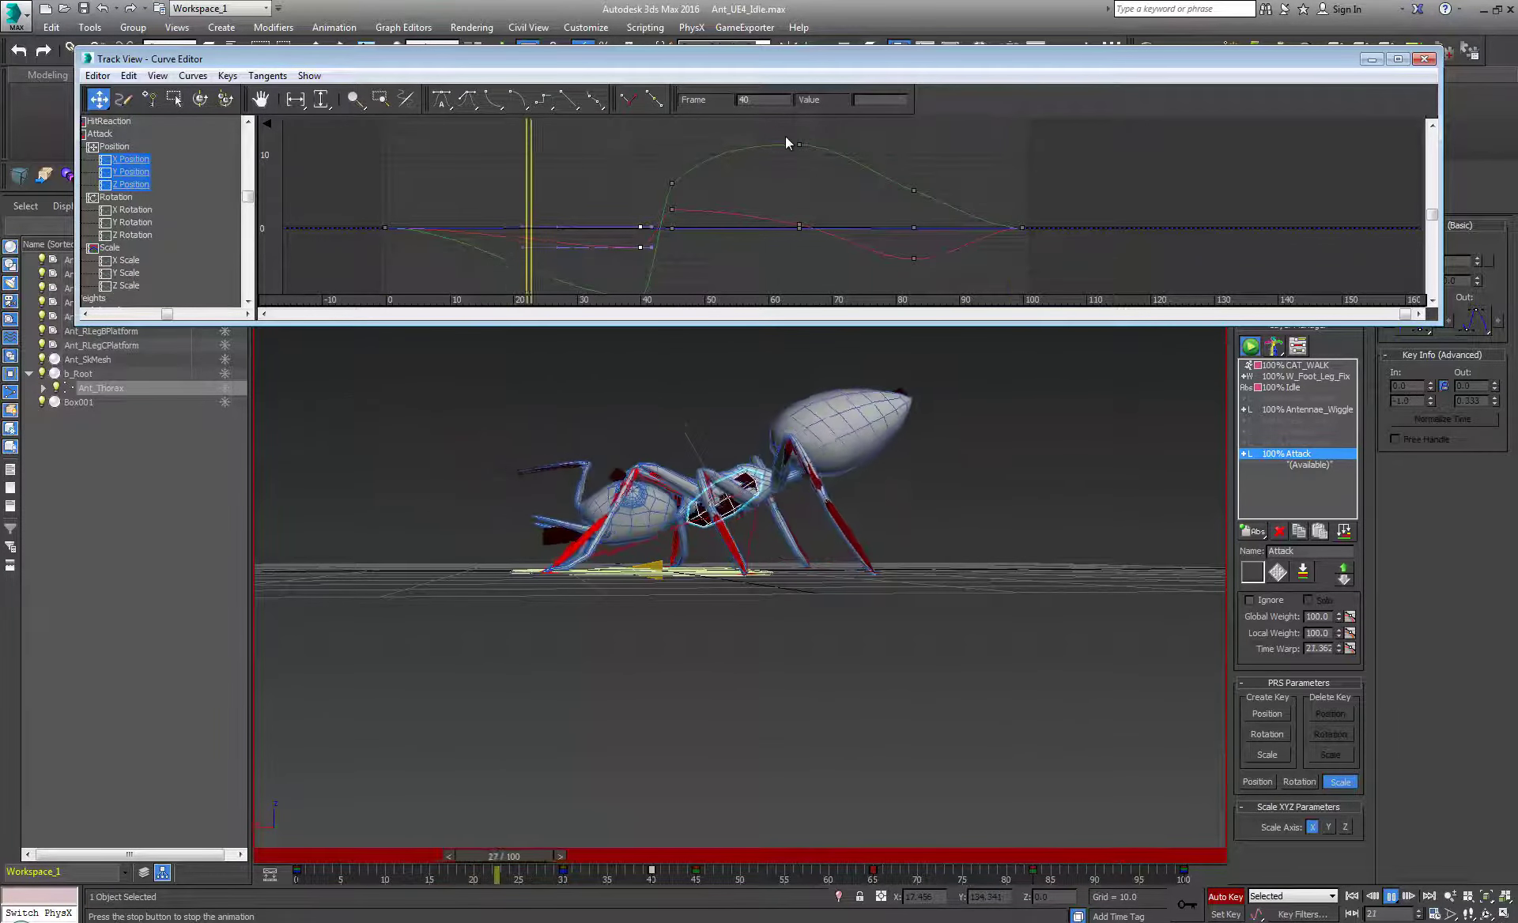
{"action": "left_click_drag", "start_coordinate": [785, 137], "coordinate": [832, 251]}
{"action": "left_click_drag", "start_coordinate": [772, 133], "coordinate": [903, 161]}
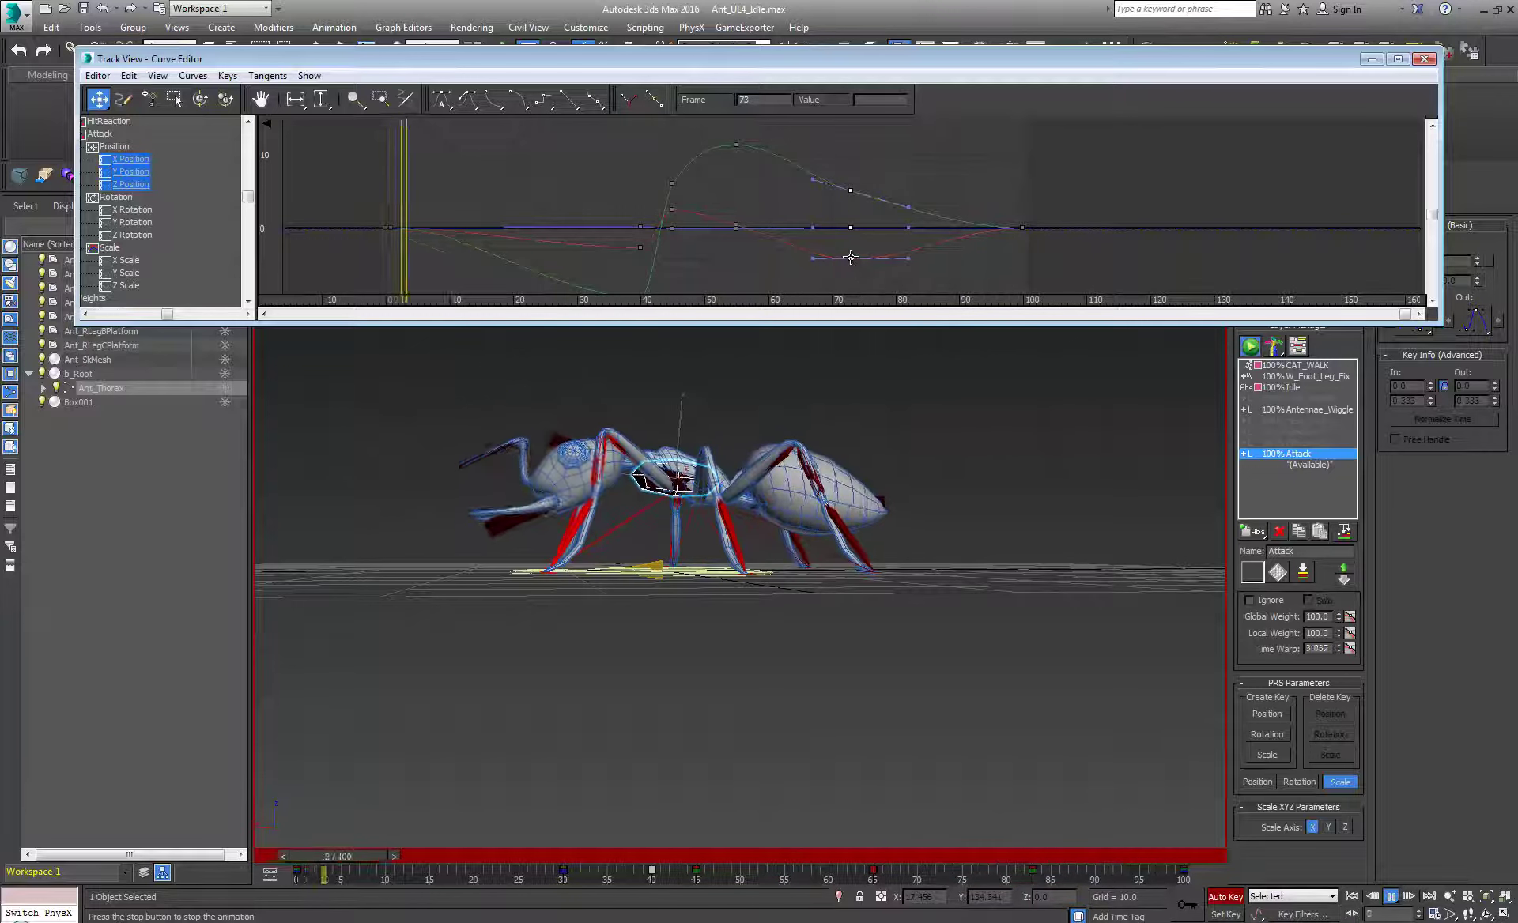
{"action": "left_click_drag", "start_coordinate": [813, 260], "coordinate": [797, 259]}
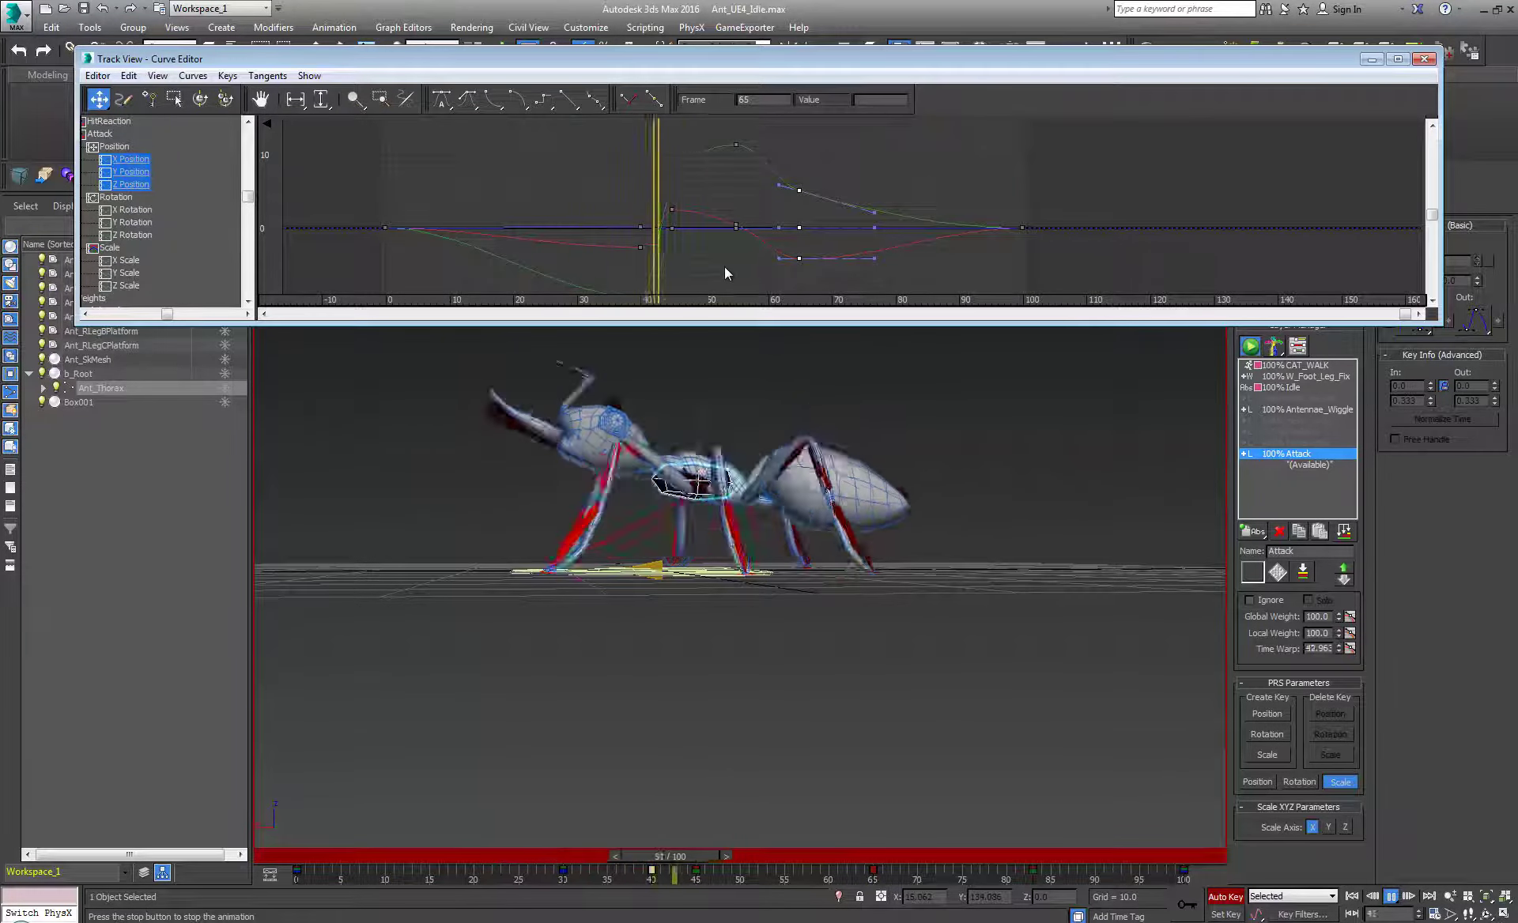
{"action": "left_click_drag", "start_coordinate": [719, 264], "coordinate": [725, 148]}
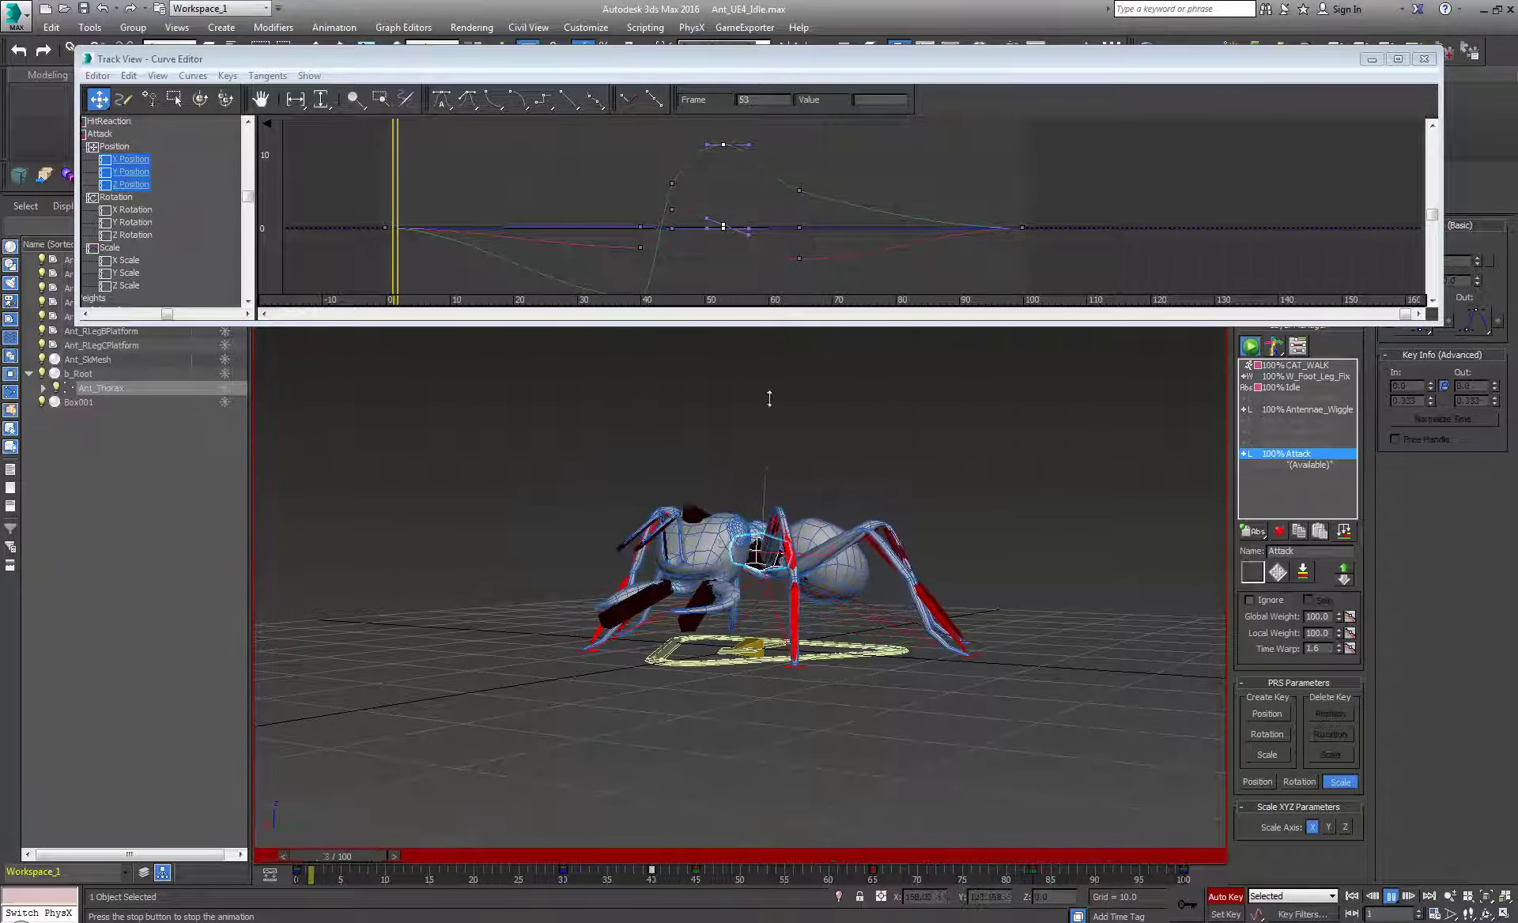
- Stop playback, select the head bone and display its Attack-layer X Rotation curve
{"action": "left_click", "coordinate": [1394, 897]}
{"action": "left_click", "coordinate": [661, 539]}
{"action": "key", "text": "e"}
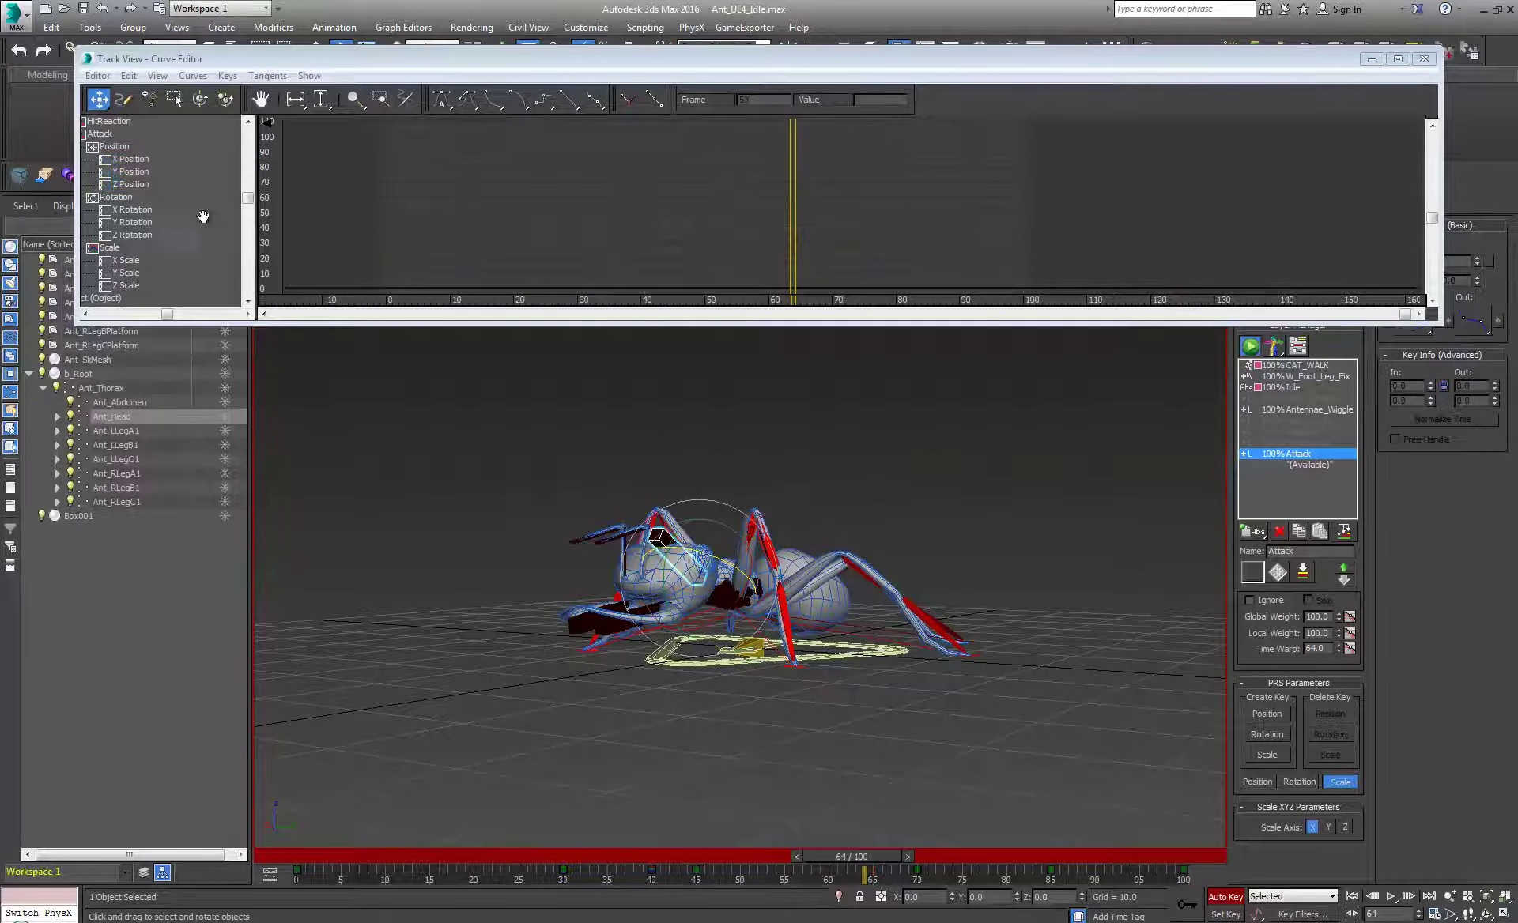
{"action": "left_click", "coordinate": [116, 209]}
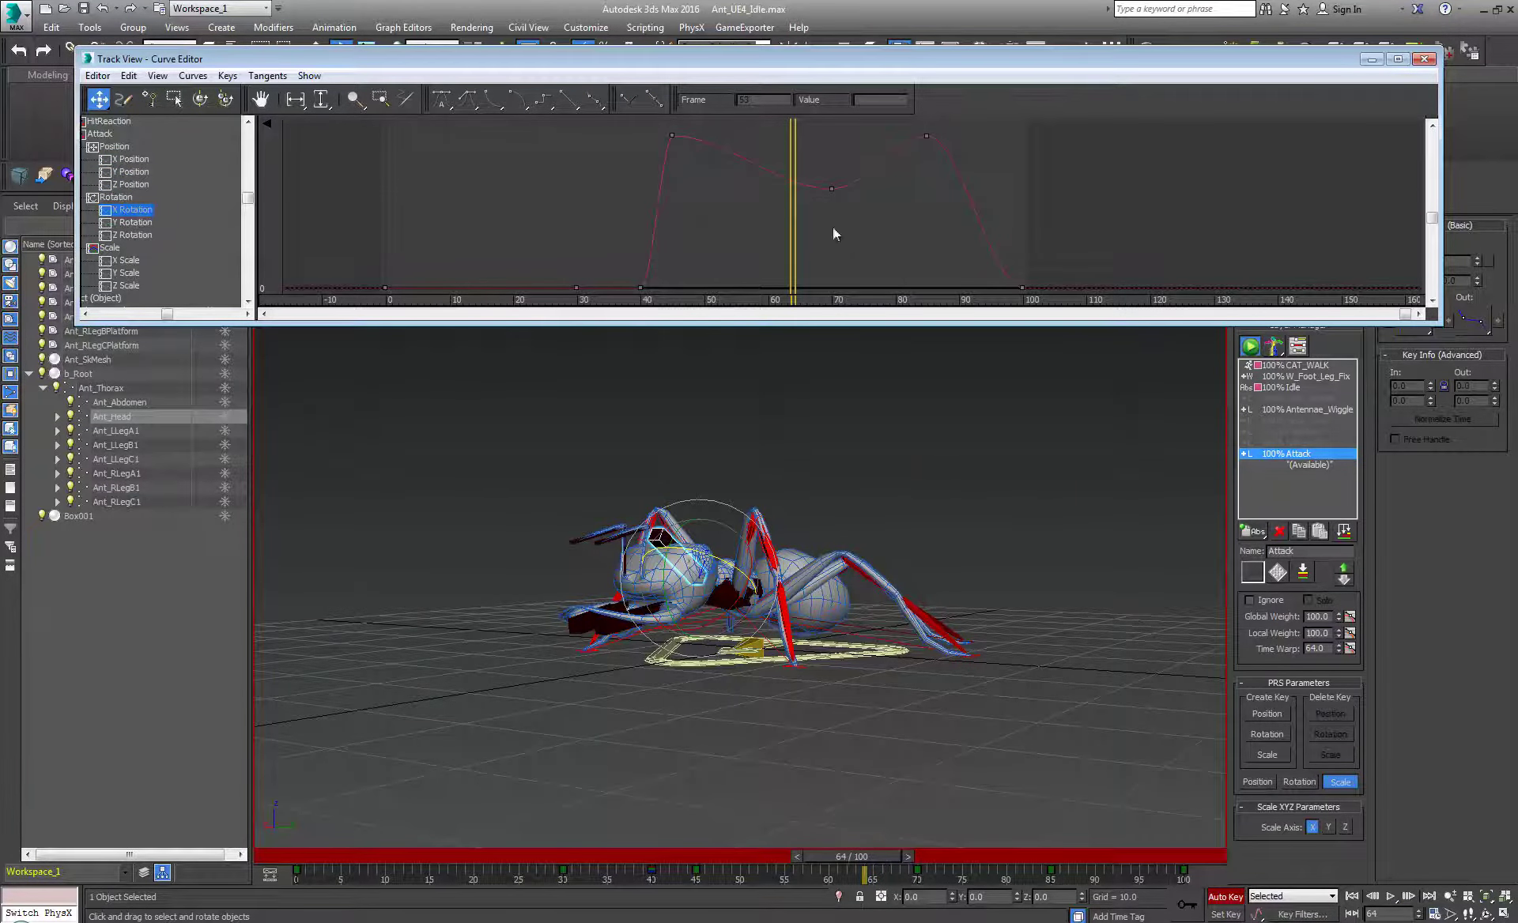
- Lower the head's X Rotation key at frame 85, then display its Y and Z Rotation curves and adjust the Z key's tangent
{"action": "left_click_drag", "start_coordinate": [789, 231], "coordinate": [920, 269]}
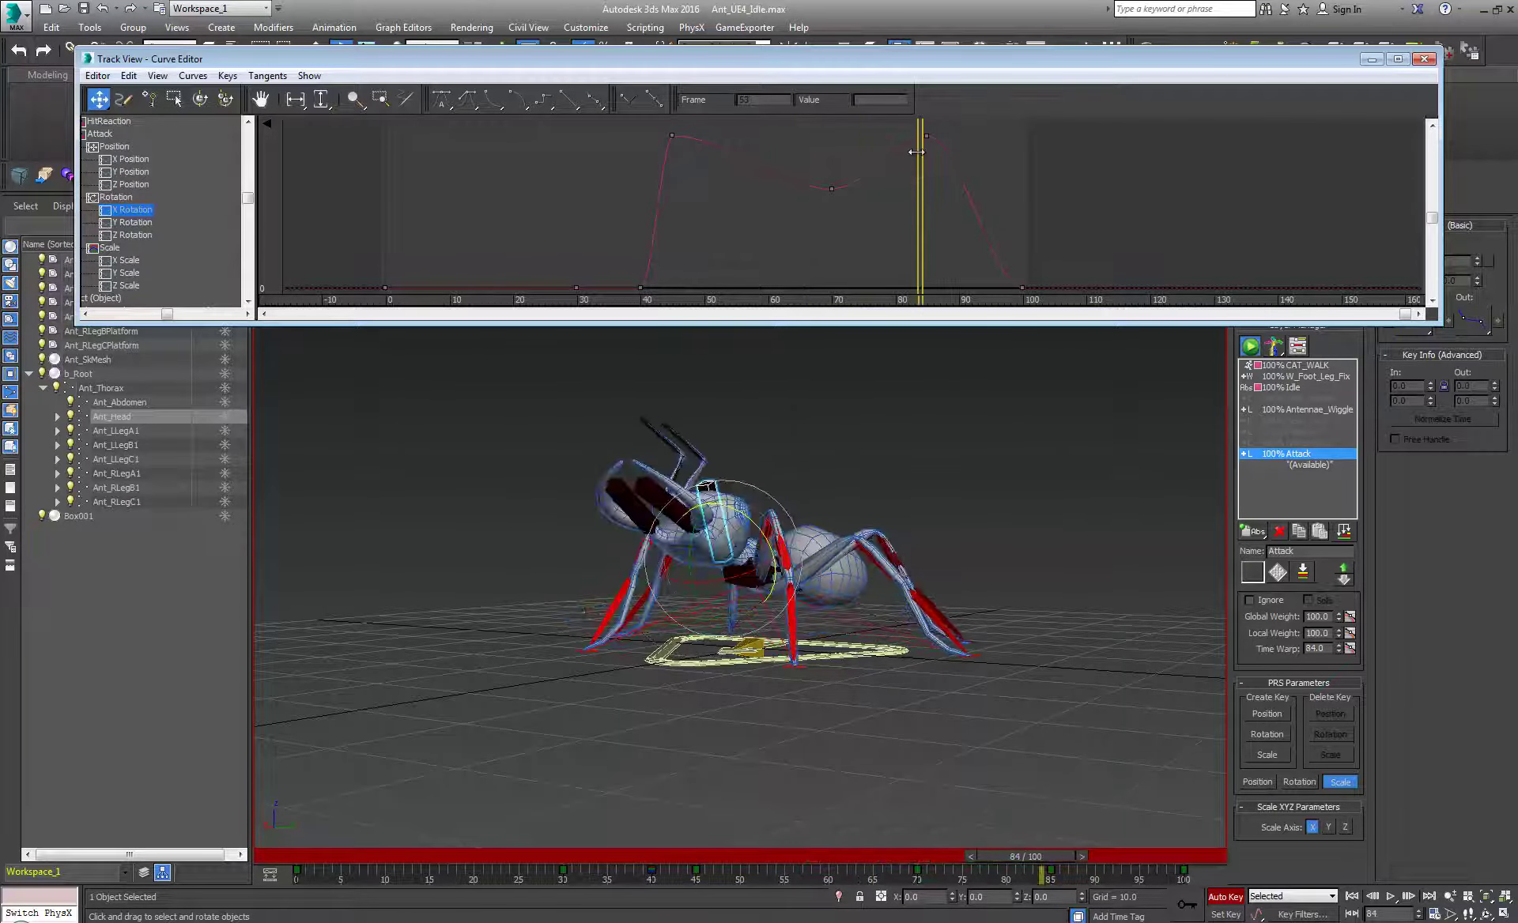
{"action": "left_click_drag", "start_coordinate": [955, 133], "coordinate": [927, 159]}
{"action": "left_click", "coordinate": [135, 222]}
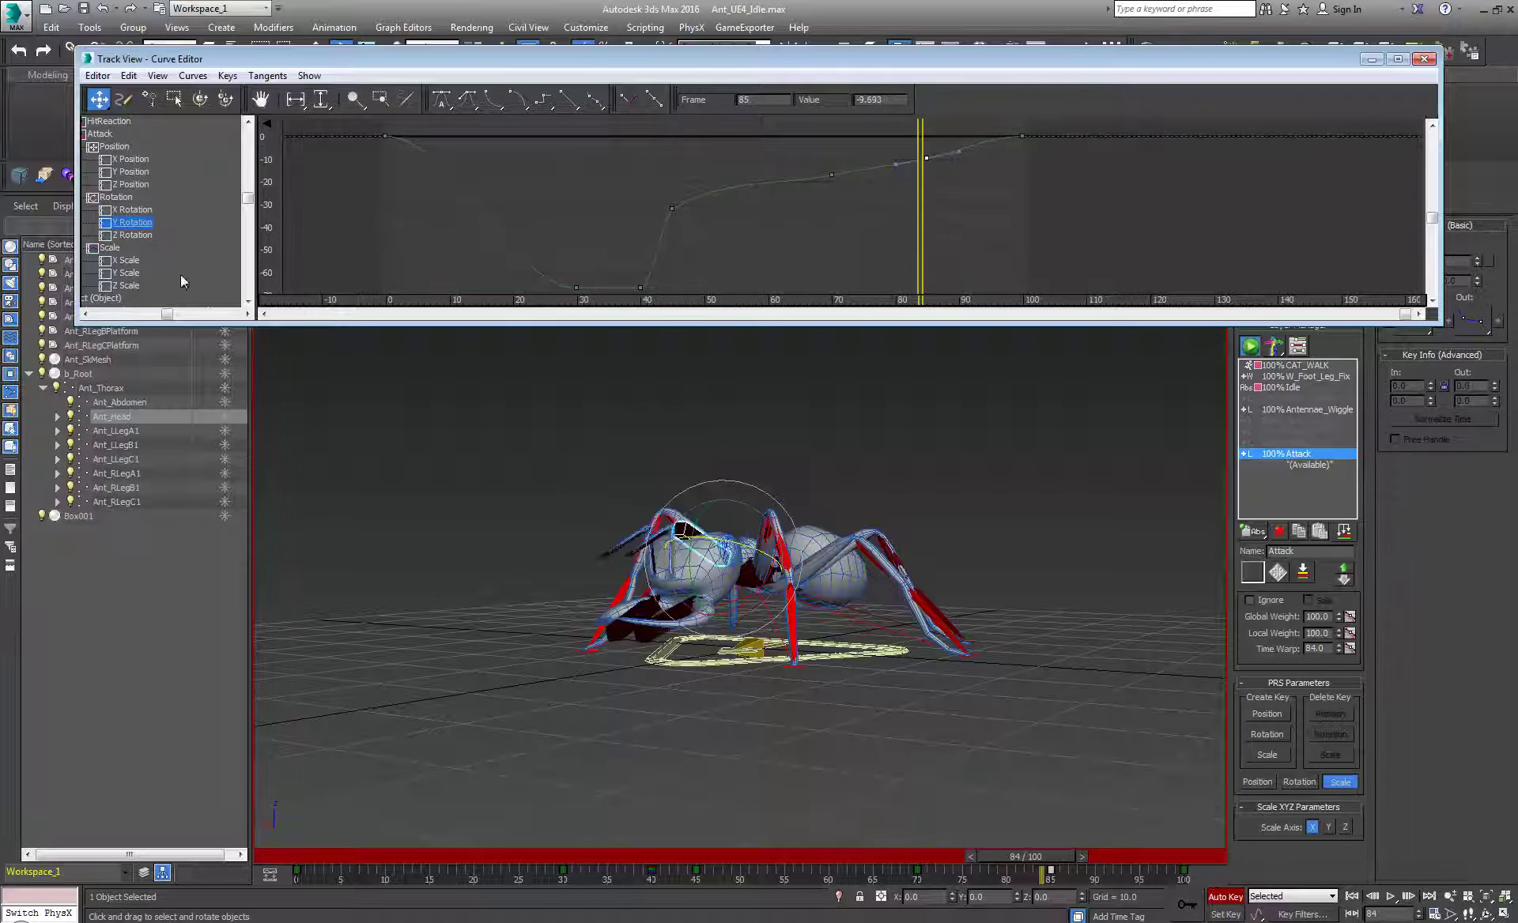
{"action": "left_click", "coordinate": [133, 235]}
{"action": "left_click_drag", "start_coordinate": [860, 180], "coordinate": [942, 172]}
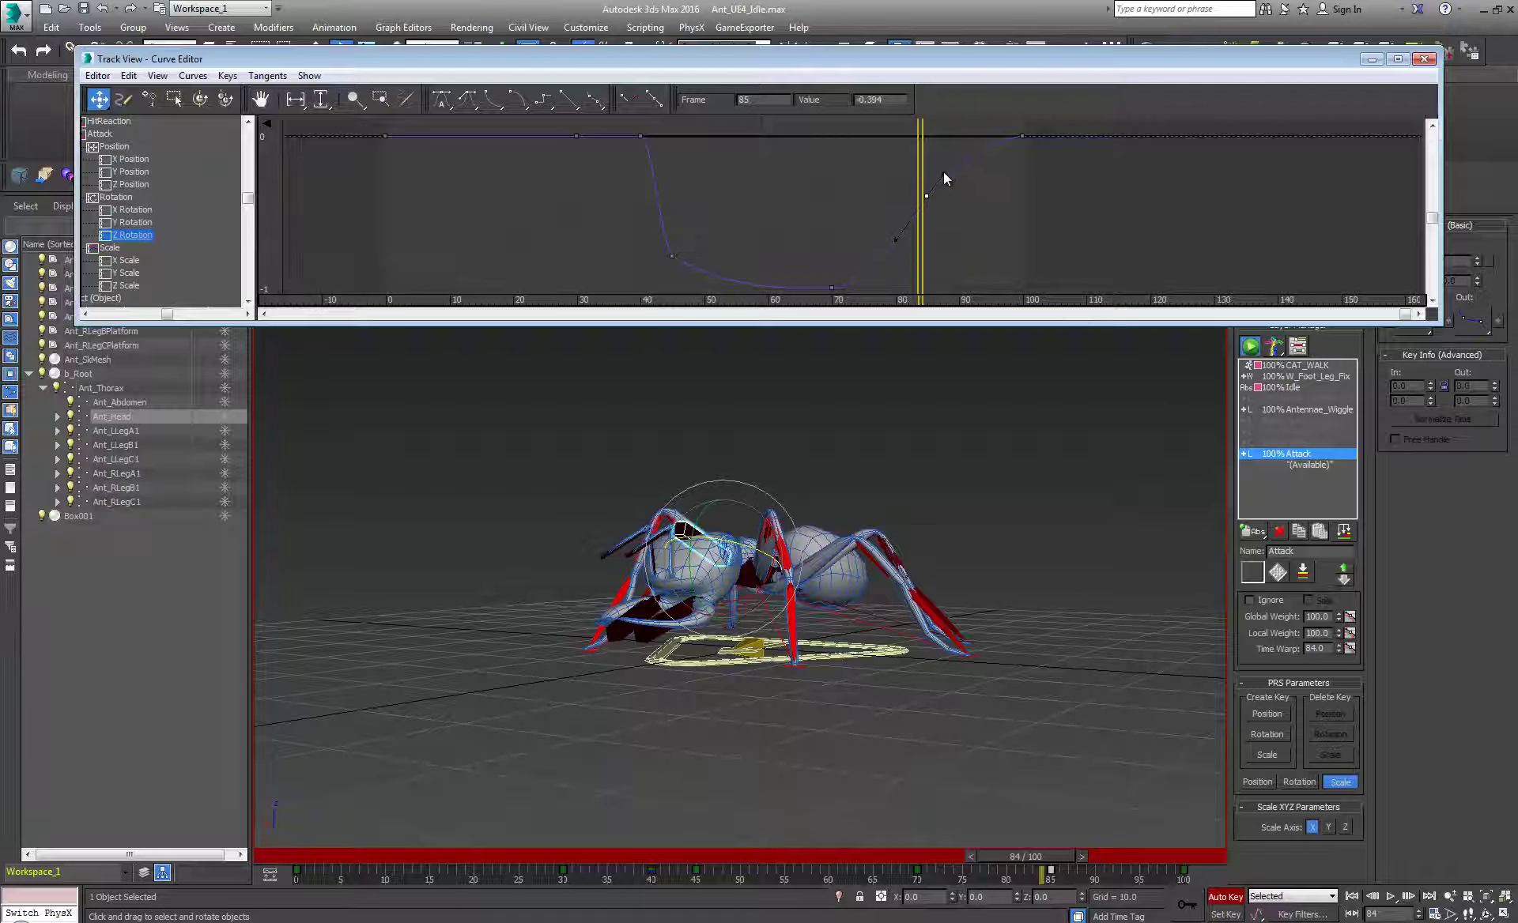
- Review the attack by scrubbing through to frame 100 from several view angles and playing the animation
{"action": "left_click_drag", "start_coordinate": [987, 849], "coordinate": [1162, 841]}
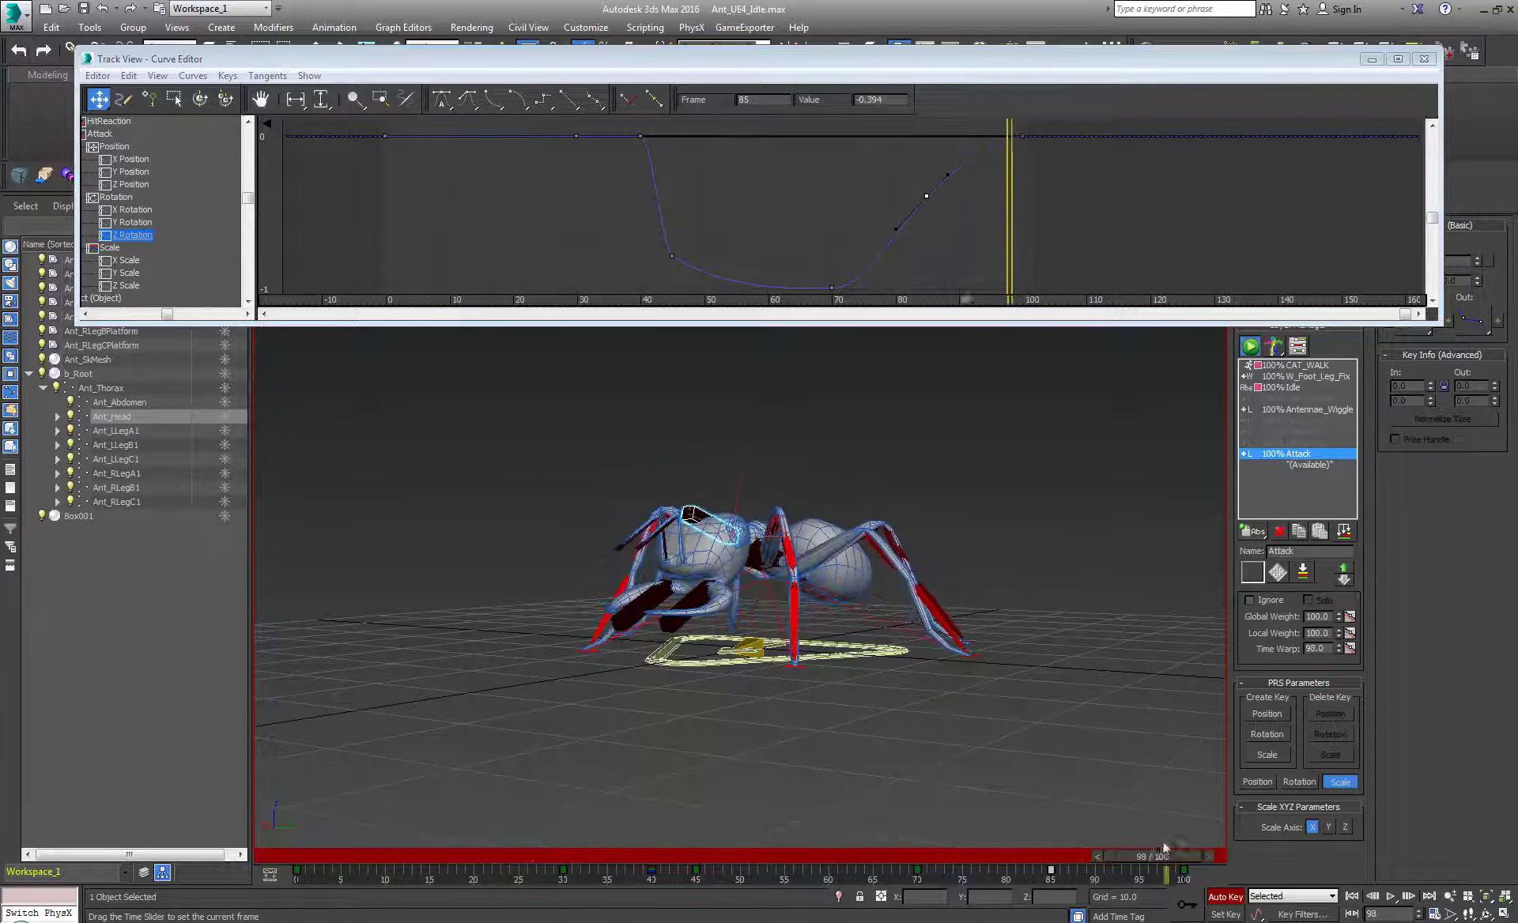
{"action": "left_click", "coordinate": [1351, 896]}
{"action": "middle_click_drag", "start_coordinate": [880, 644], "coordinate": [509, 827], "text": "alt"}
{"action": "left_click_drag", "start_coordinate": [358, 853], "coordinate": [942, 865]}
{"action": "key", "text": "e"}
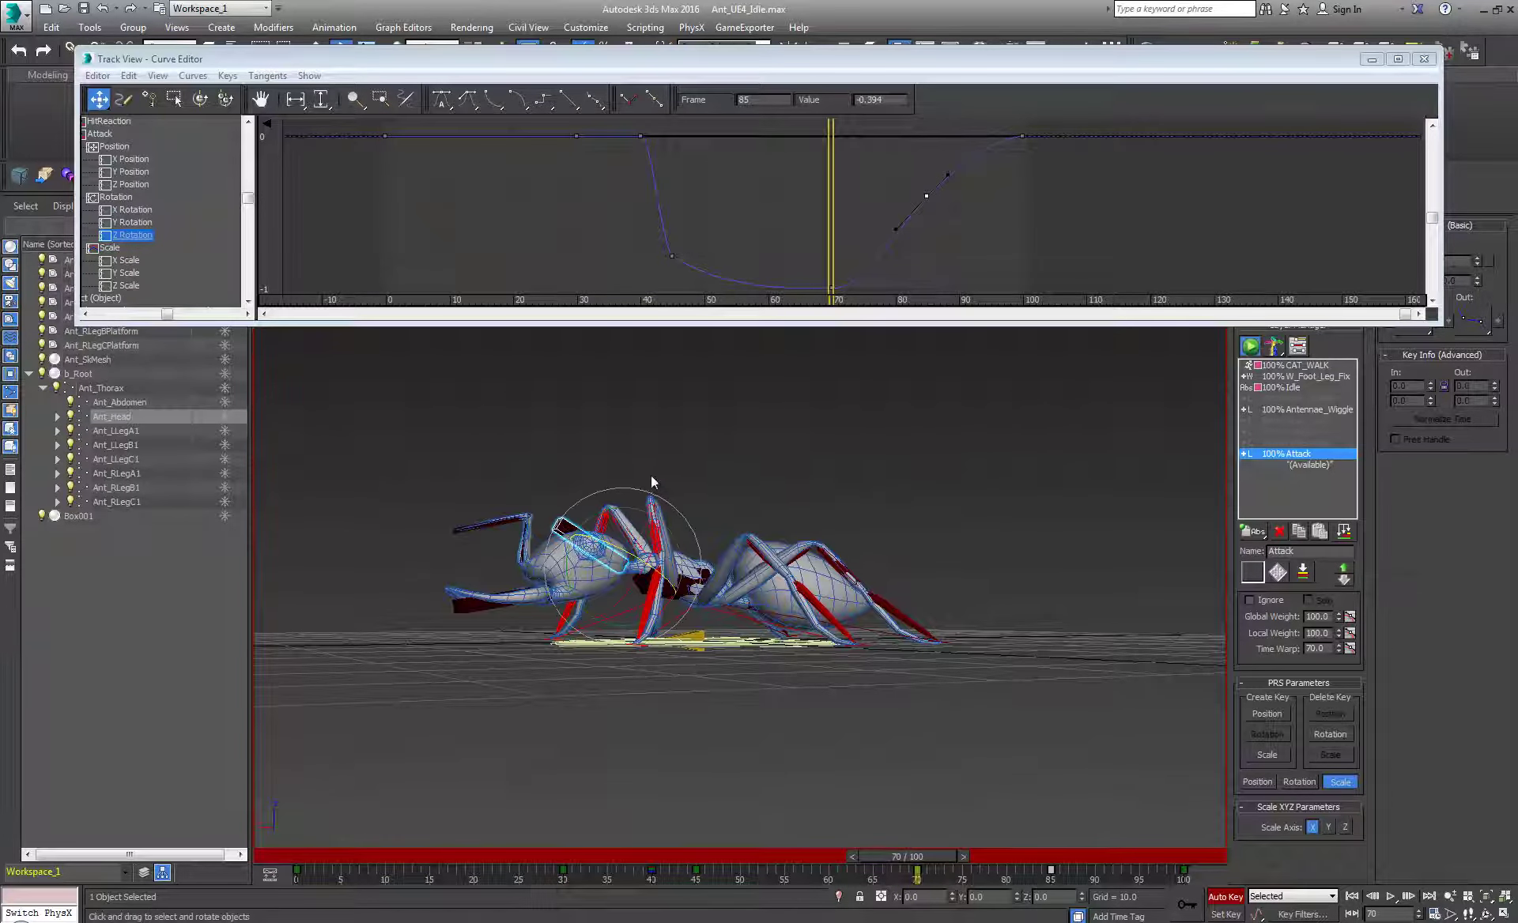
{"action": "left_click_drag", "start_coordinate": [938, 860], "coordinate": [1065, 847]}
{"action": "left_click_drag", "start_coordinate": [940, 814], "coordinate": [992, 838], "text": "alt"}
{"action": "middle_click_drag", "start_coordinate": [992, 838], "coordinate": [1090, 886], "text": "alt"}
{"action": "left_click_drag", "start_coordinate": [1032, 860], "coordinate": [1170, 865]}
{"action": "middle_click_drag", "start_coordinate": [947, 697], "coordinate": [931, 689], "text": "alt"}
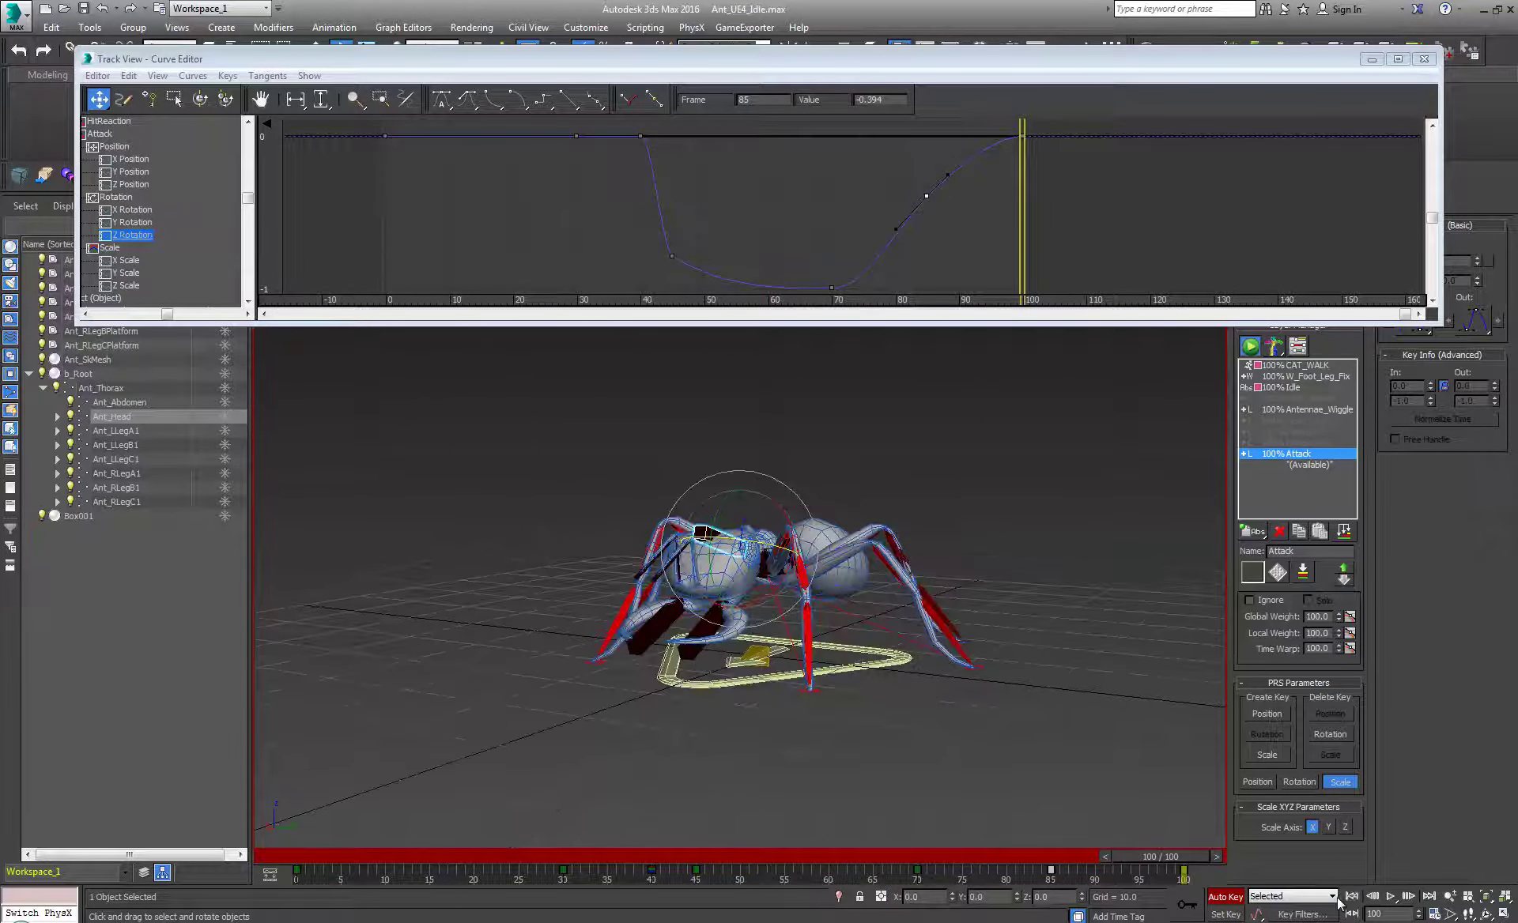
{"action": "left_click", "coordinate": [1390, 896]}
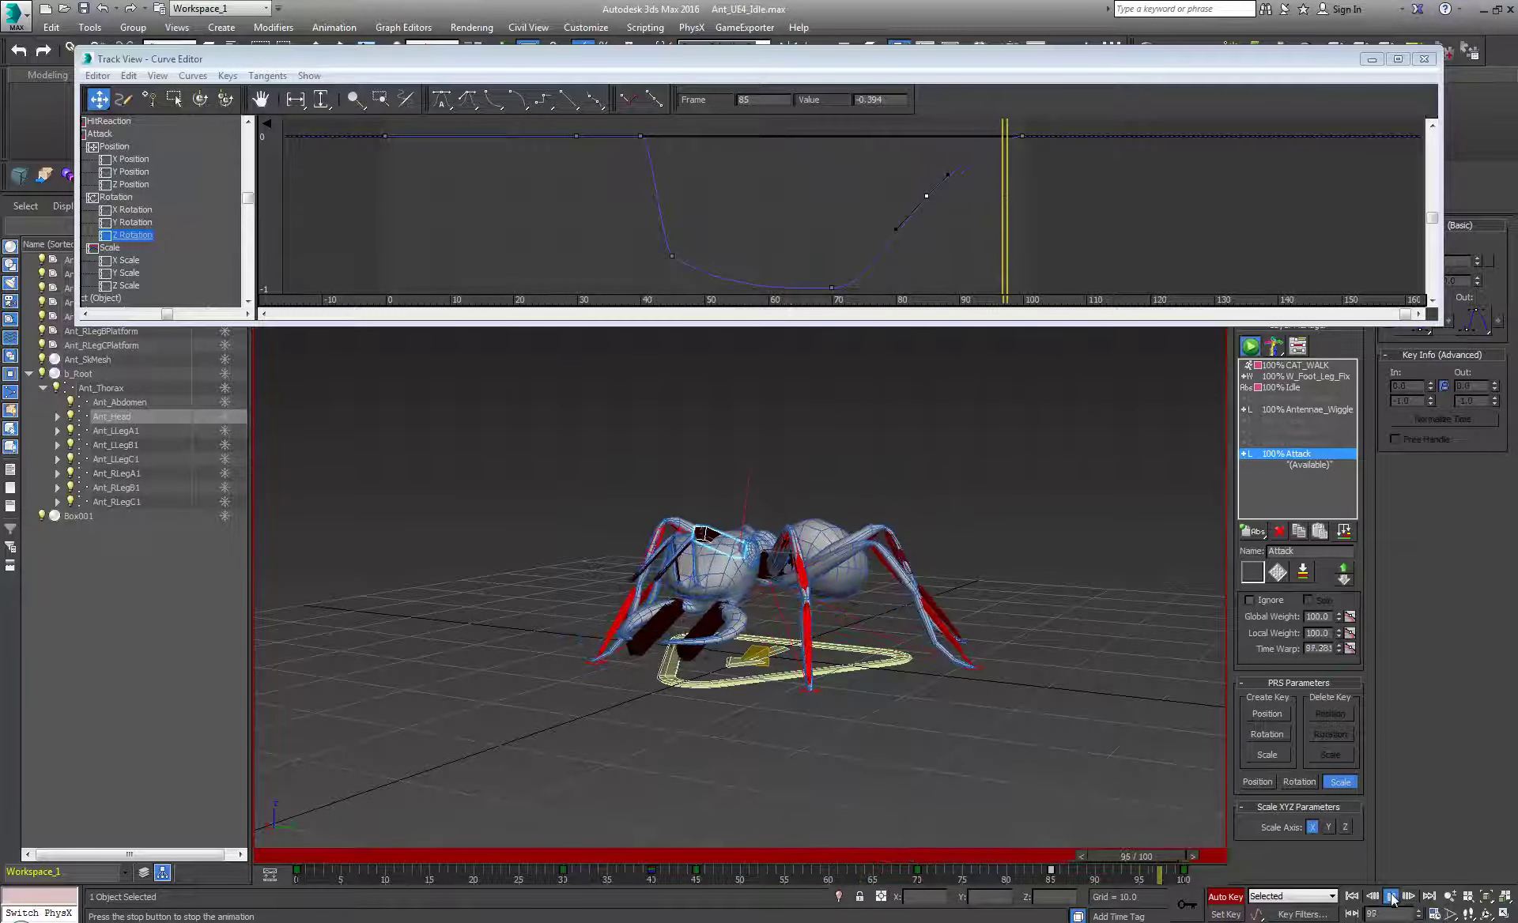
{"action": "left_click", "coordinate": [1391, 896]}
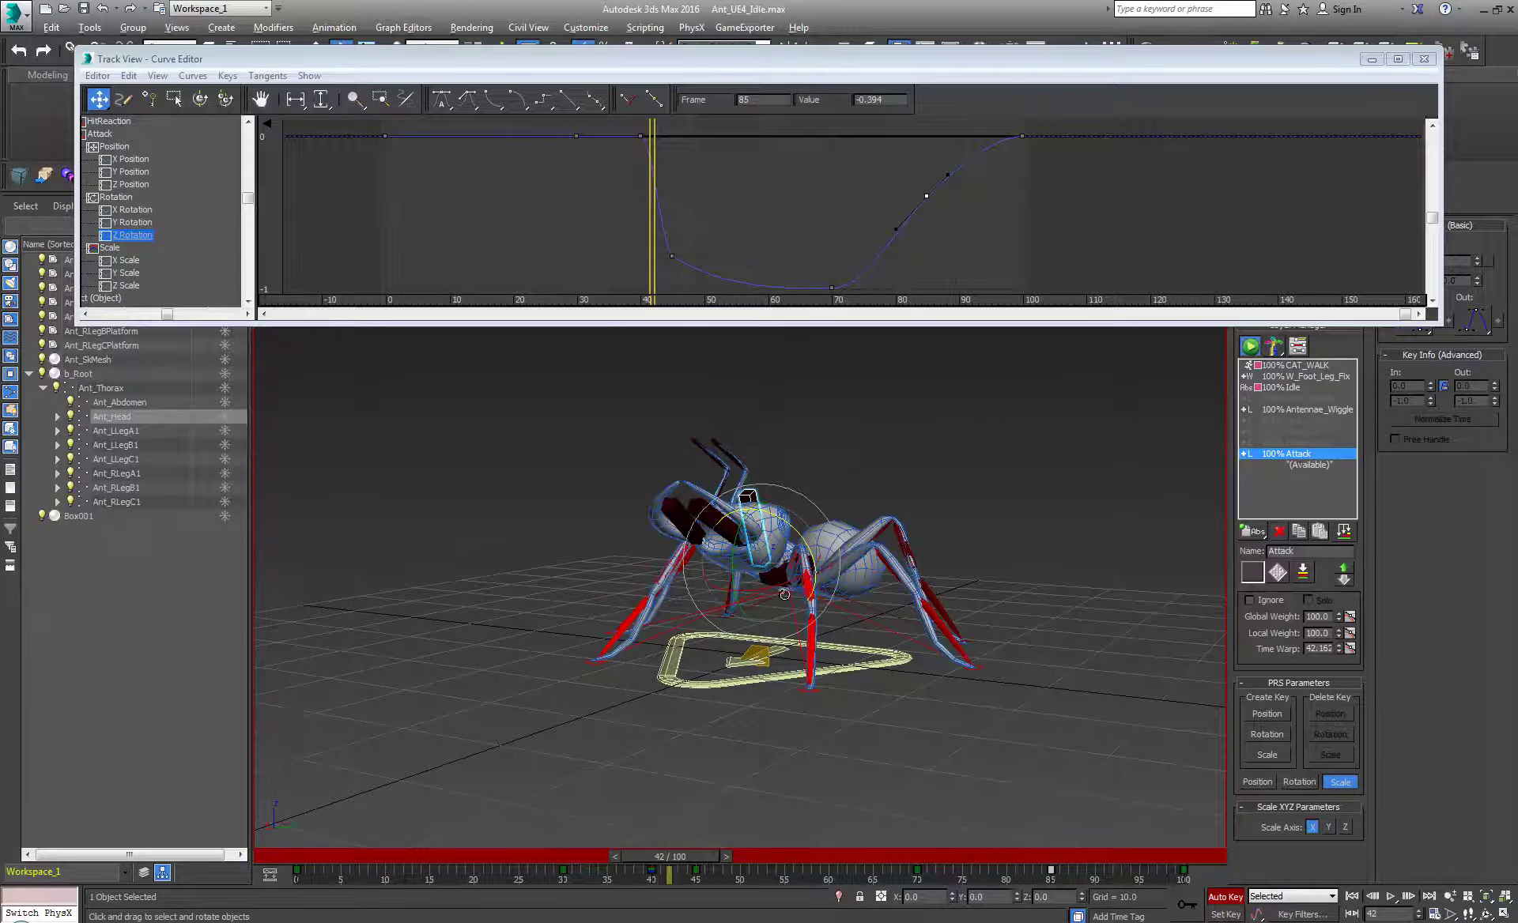
- Select the abdomen bone and go to frame 30 in a side view
{"action": "middle_click_drag", "start_coordinate": [784, 594], "coordinate": [933, 583], "text": "alt"}
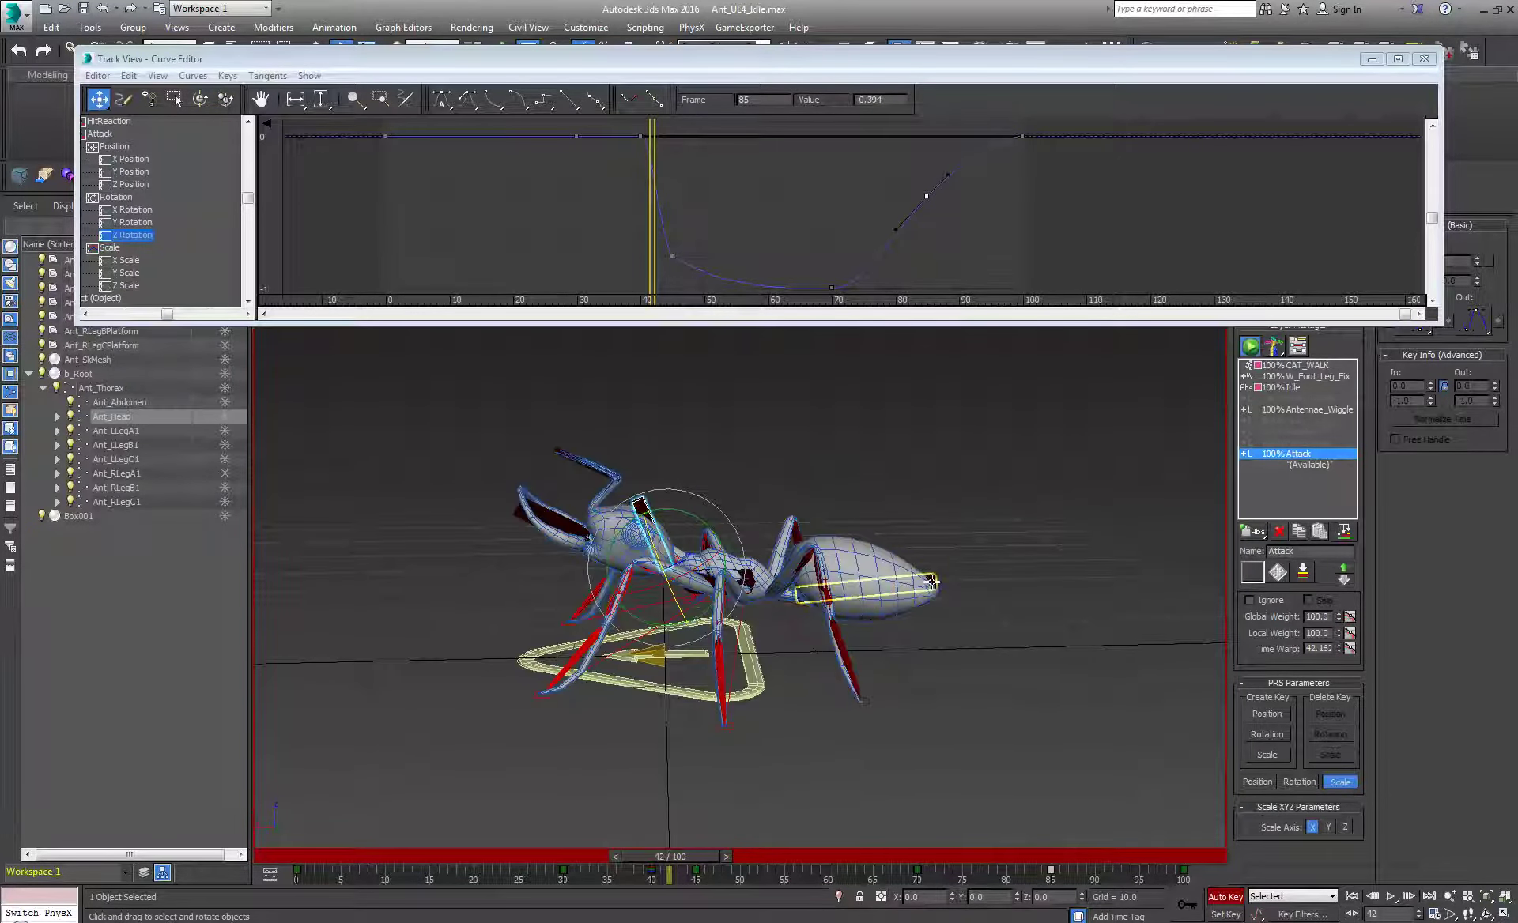
{"action": "left_click", "coordinate": [932, 583]}
{"action": "middle_click_drag", "start_coordinate": [927, 648], "coordinate": [720, 802], "text": "alt"}
{"action": "left_click_drag", "start_coordinate": [680, 857], "coordinate": [586, 841]}
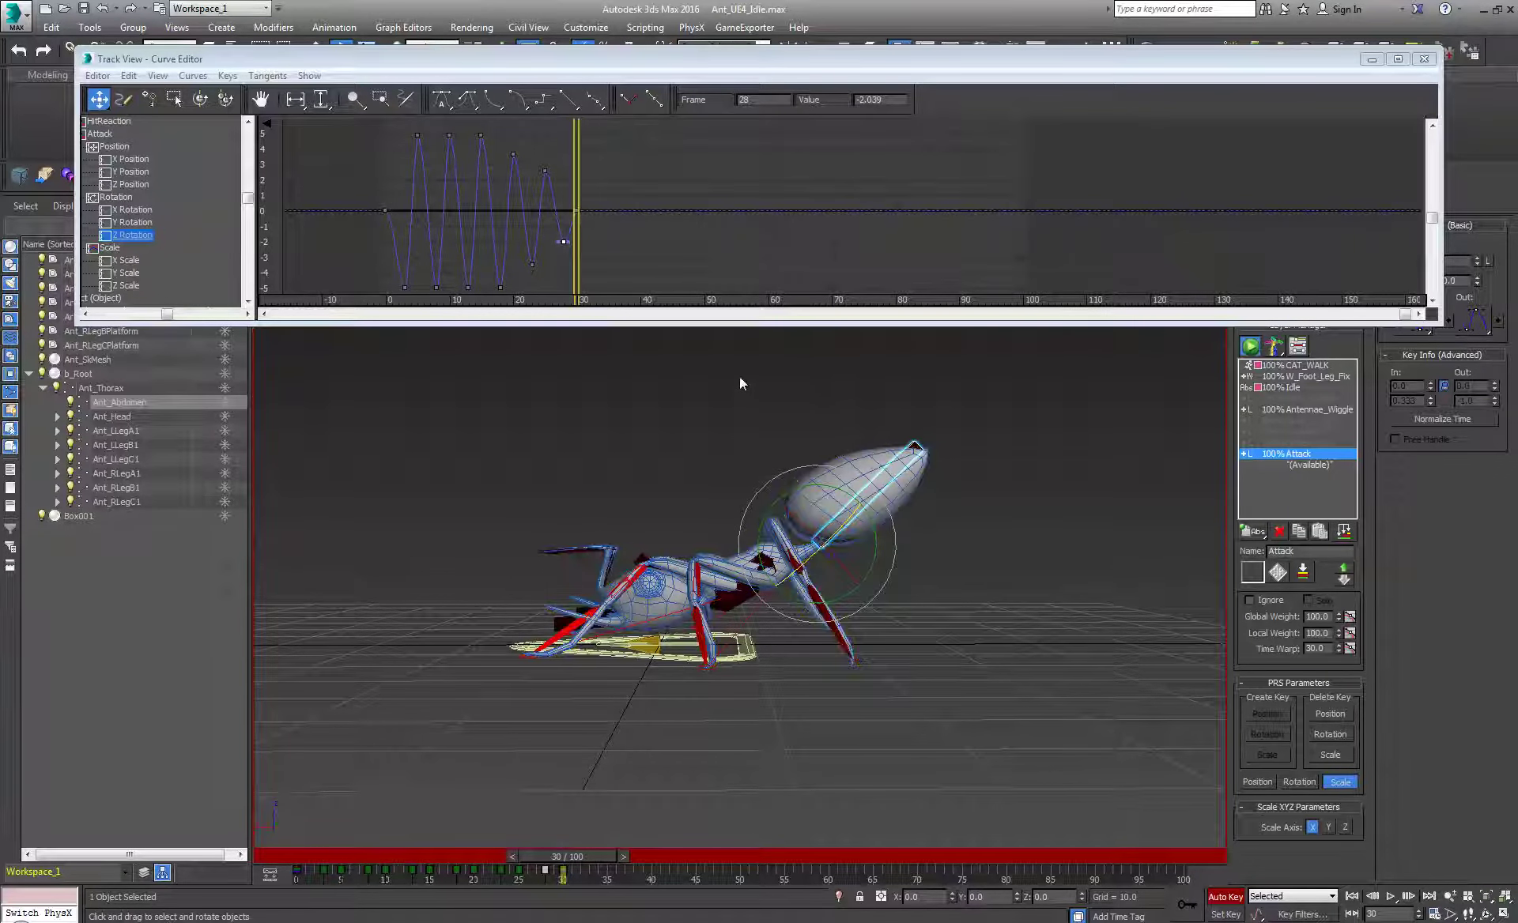
- Display the abdomen's X, Y and Z Rotation curves together and test-rotate the bone at frame 30, undoing each rotation
{"action": "left_click_drag", "start_coordinate": [873, 543], "coordinate": [865, 523]}
{"action": "key", "text": "ctrl+z"}
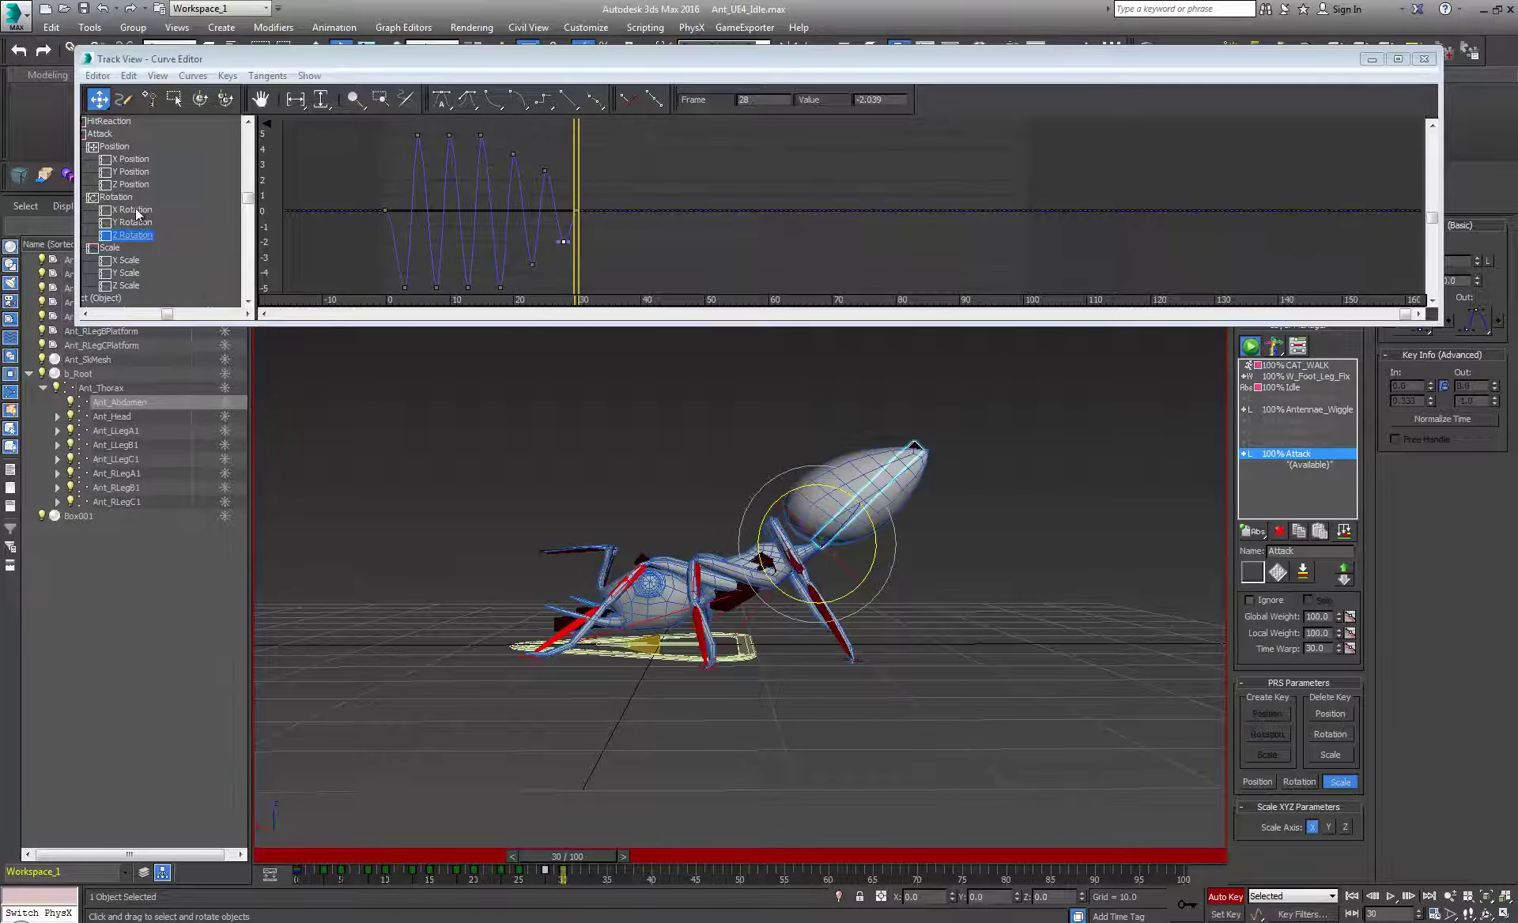
{"action": "left_click_drag", "start_coordinate": [136, 210], "coordinate": [140, 224]}
{"action": "left_click", "coordinate": [132, 235], "text": "ctrl"}
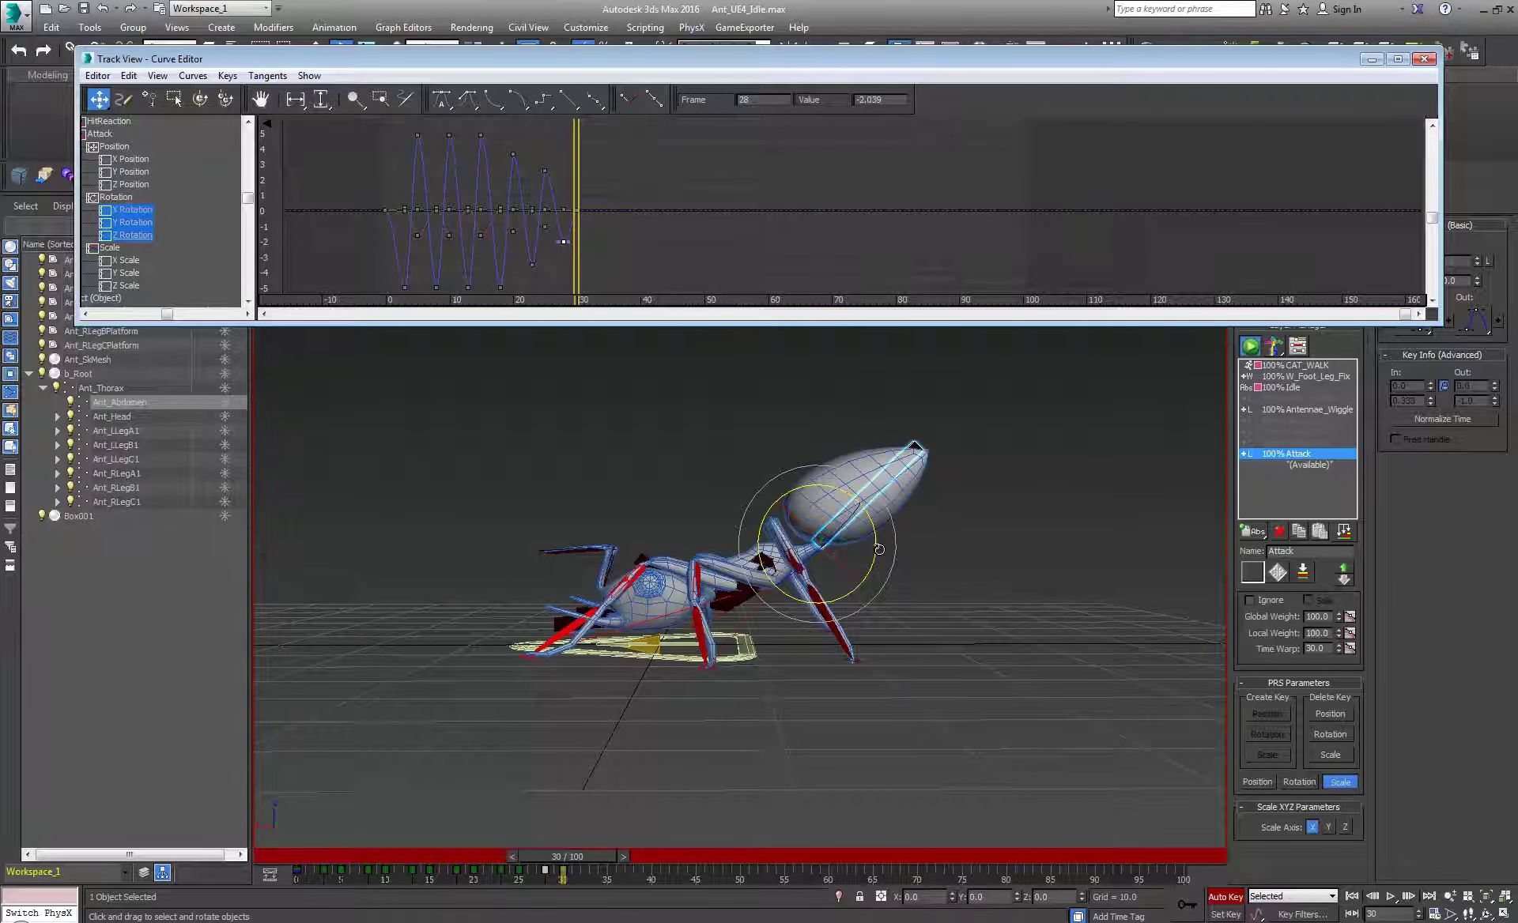
{"action": "left_click_drag", "start_coordinate": [879, 548], "coordinate": [882, 541]}
{"action": "key", "text": "ctrl+z"}
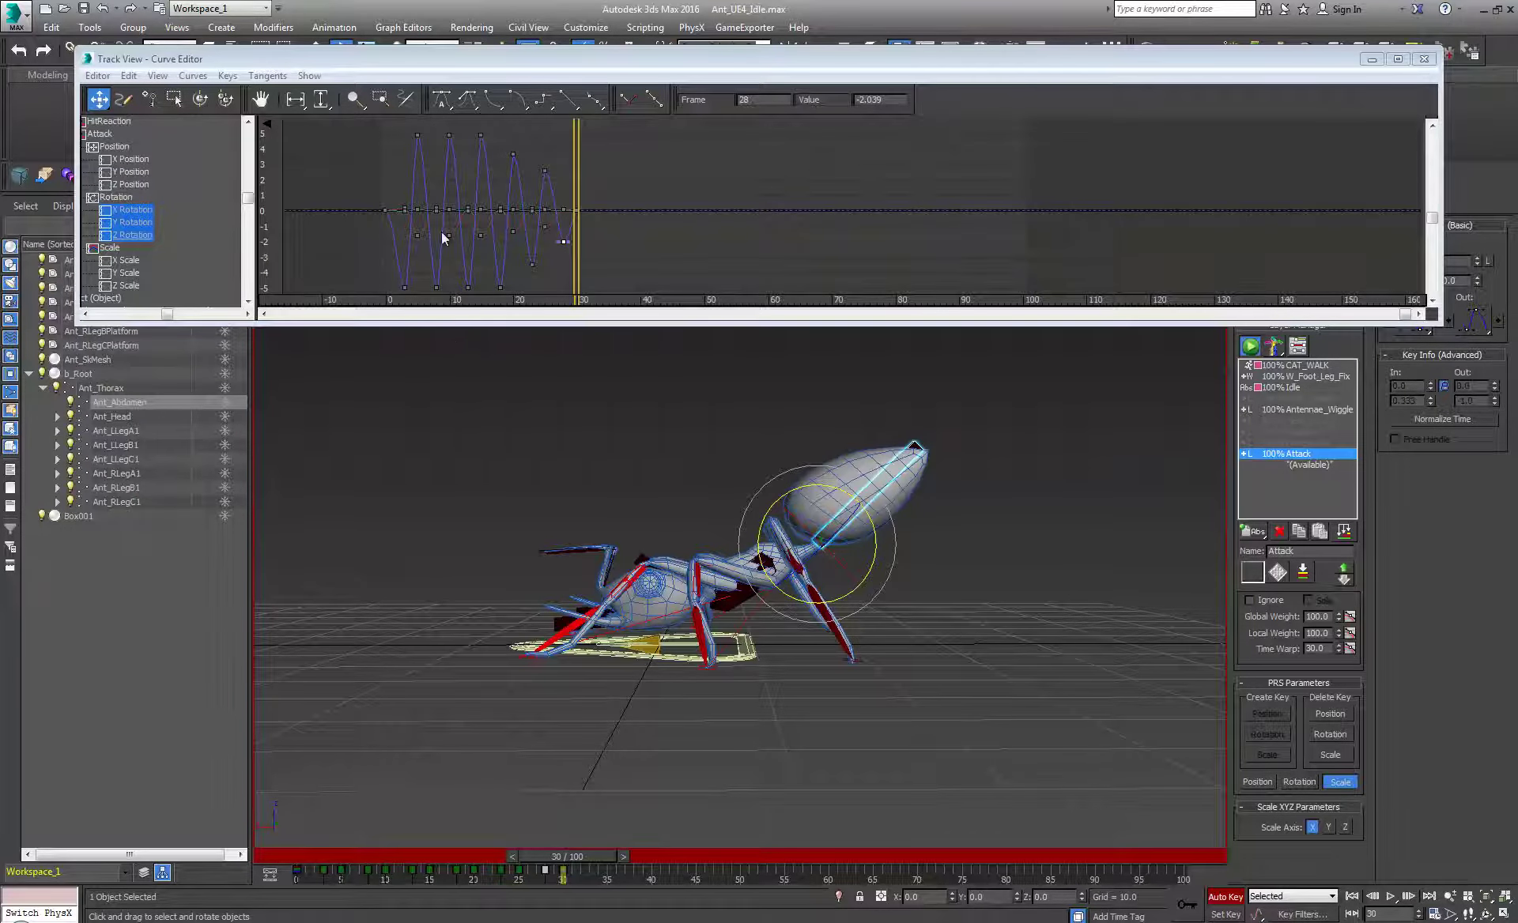
- Isolate the Attack layer's Y Rotation curve in an enlarged Curve Editor and select its keys from frame 5 onward
{"action": "left_click", "coordinate": [126, 223]}
{"action": "middle_click_drag", "start_coordinate": [537, 189], "coordinate": [607, 182]}
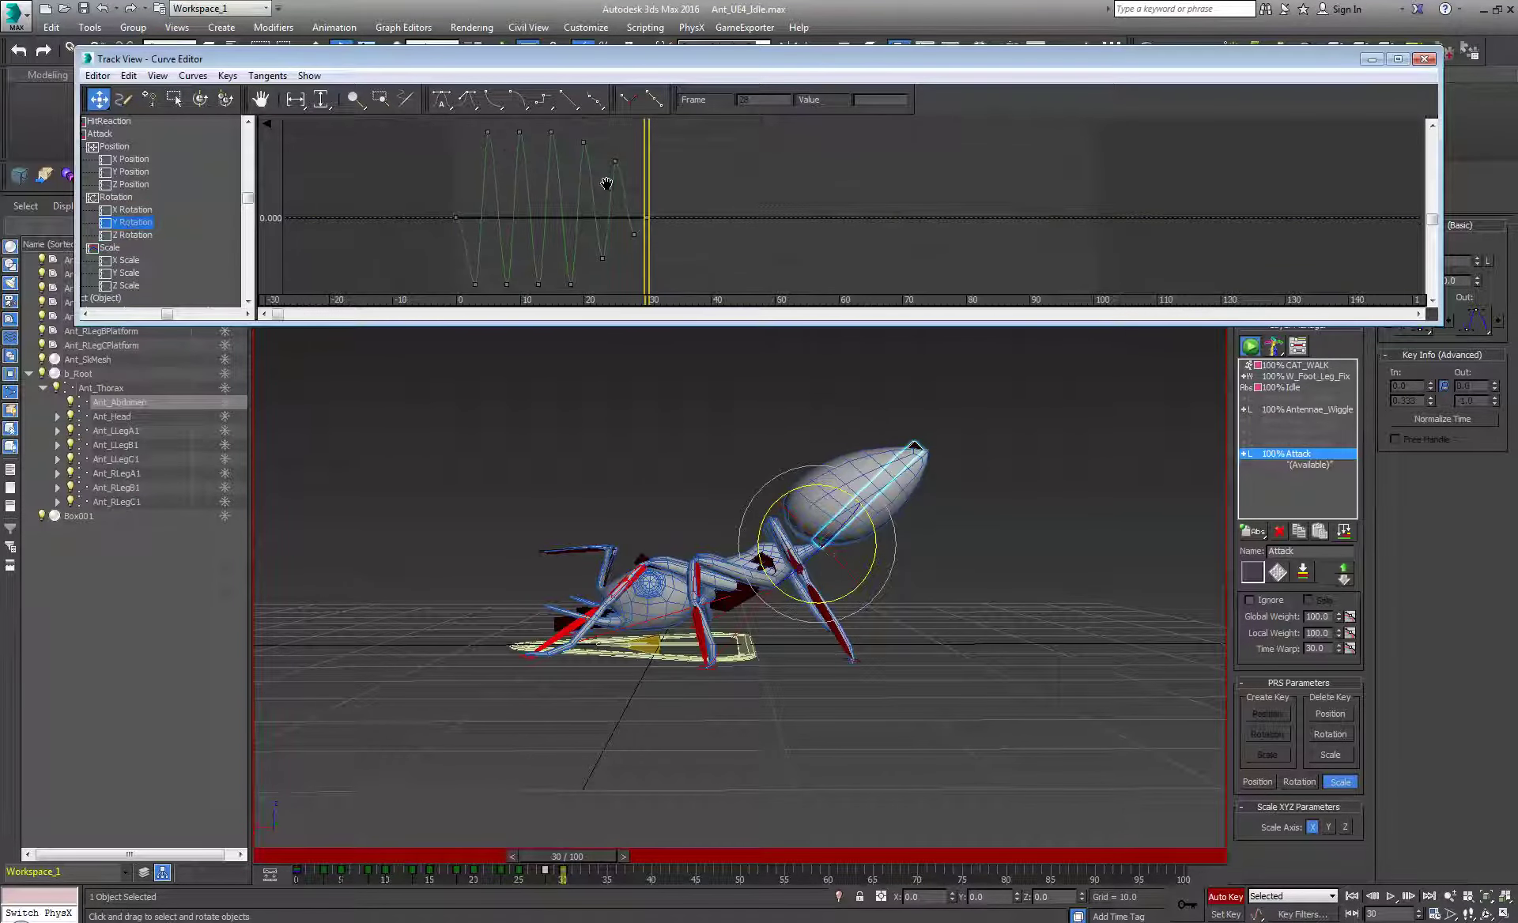
{"action": "scroll", "coordinate": [610, 183], "scroll_direction": "down", "scroll_amount": 4}
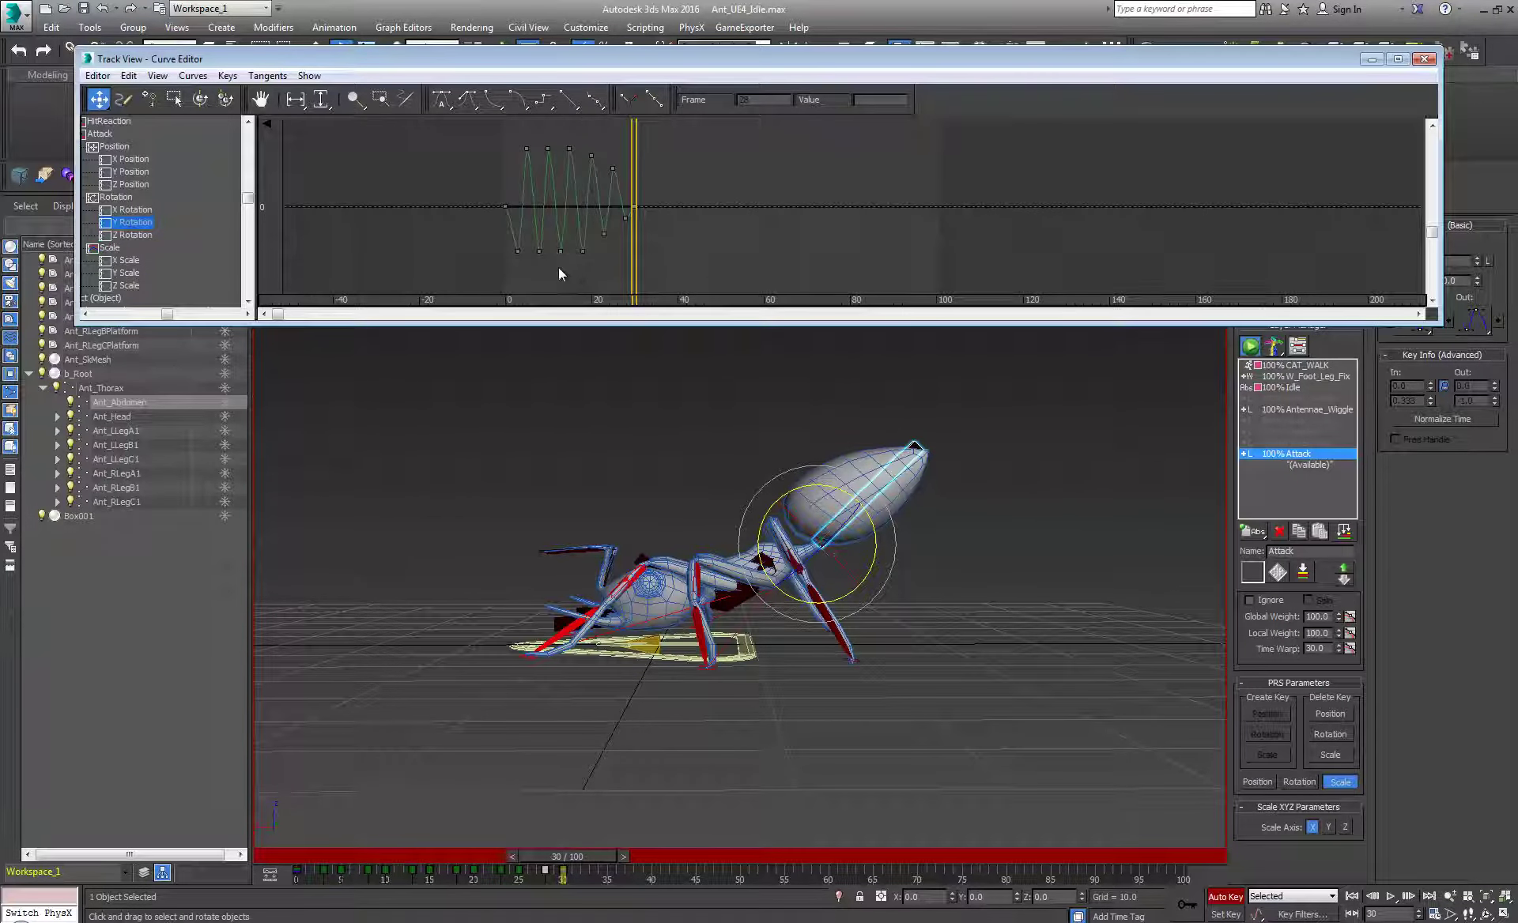
{"action": "left_click_drag", "start_coordinate": [529, 264], "coordinate": [706, 127]}
{"action": "middle_click_drag", "start_coordinate": [642, 208], "coordinate": [646, 211]}
{"action": "left_click_drag", "start_coordinate": [747, 322], "coordinate": [760, 401]}
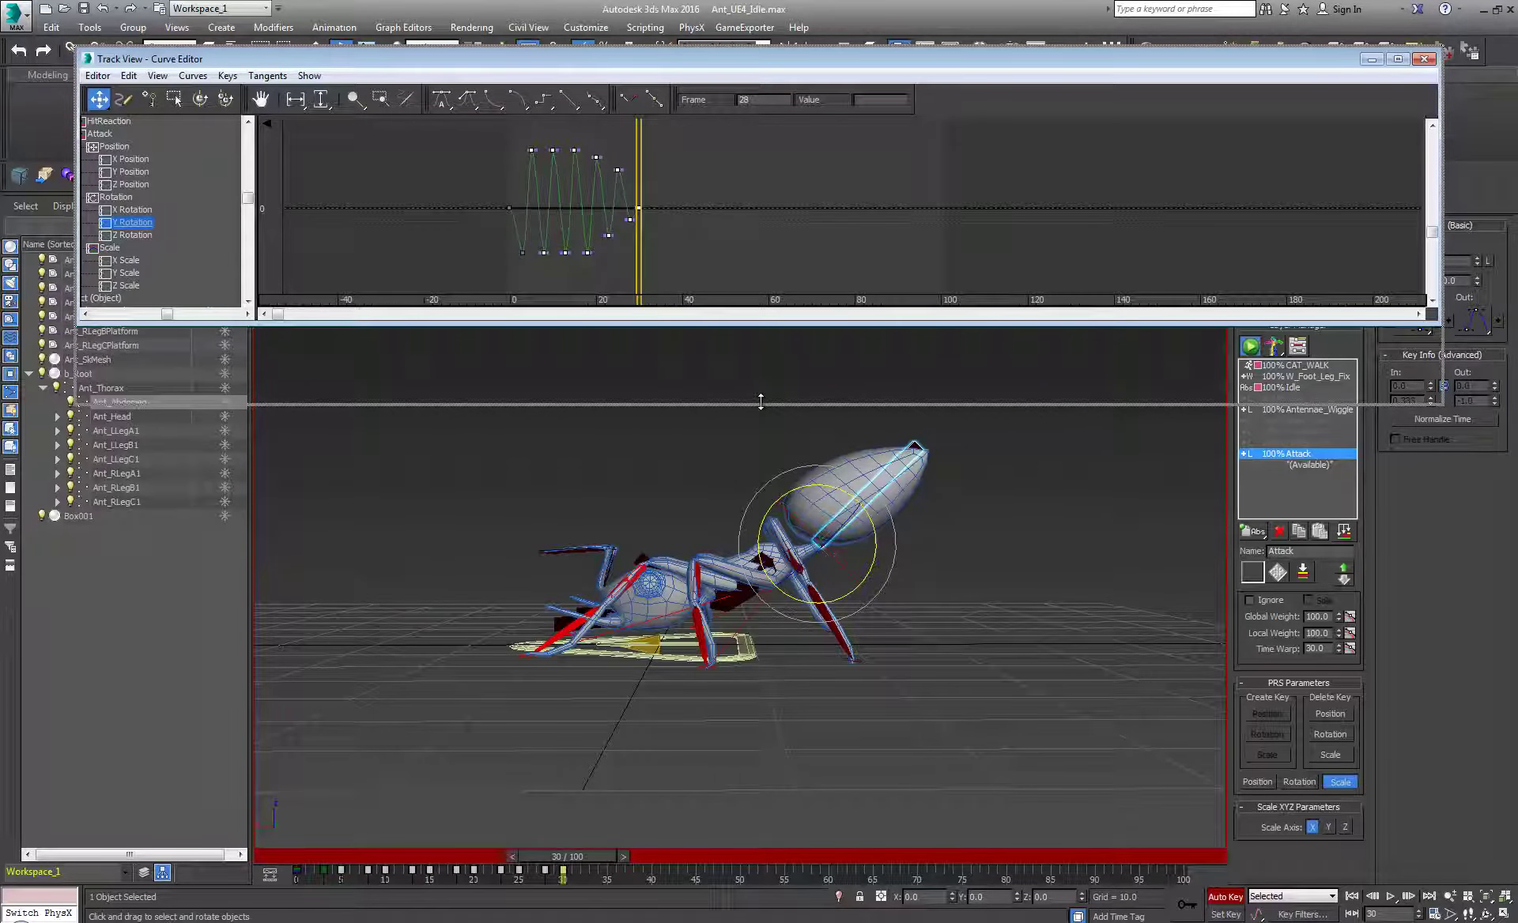
{"action": "left_click_drag", "start_coordinate": [761, 401], "coordinate": [761, 403]}
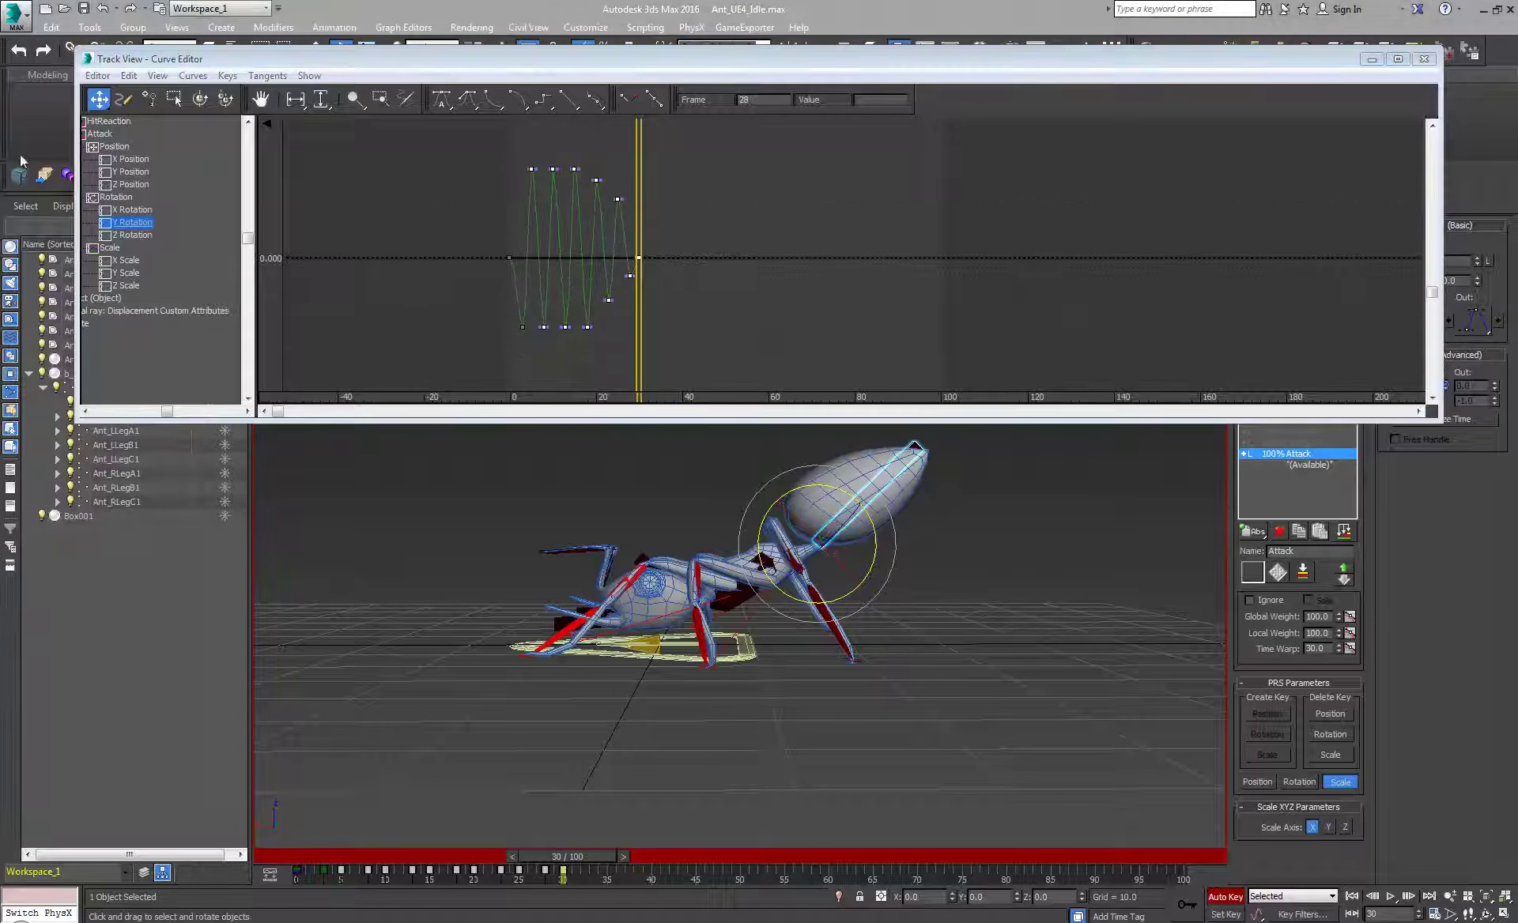
- Frame the whole Y Rotation curve and stretch its time scale to spread the keys between frames 0 and 30
{"action": "middle_click_drag", "start_coordinate": [674, 521], "coordinate": [651, 609]}
{"action": "middle_click_drag", "start_coordinate": [607, 238], "coordinate": [533, 222]}
{"action": "scroll", "coordinate": [530, 187], "scroll_direction": "up", "scroll_amount": 2}
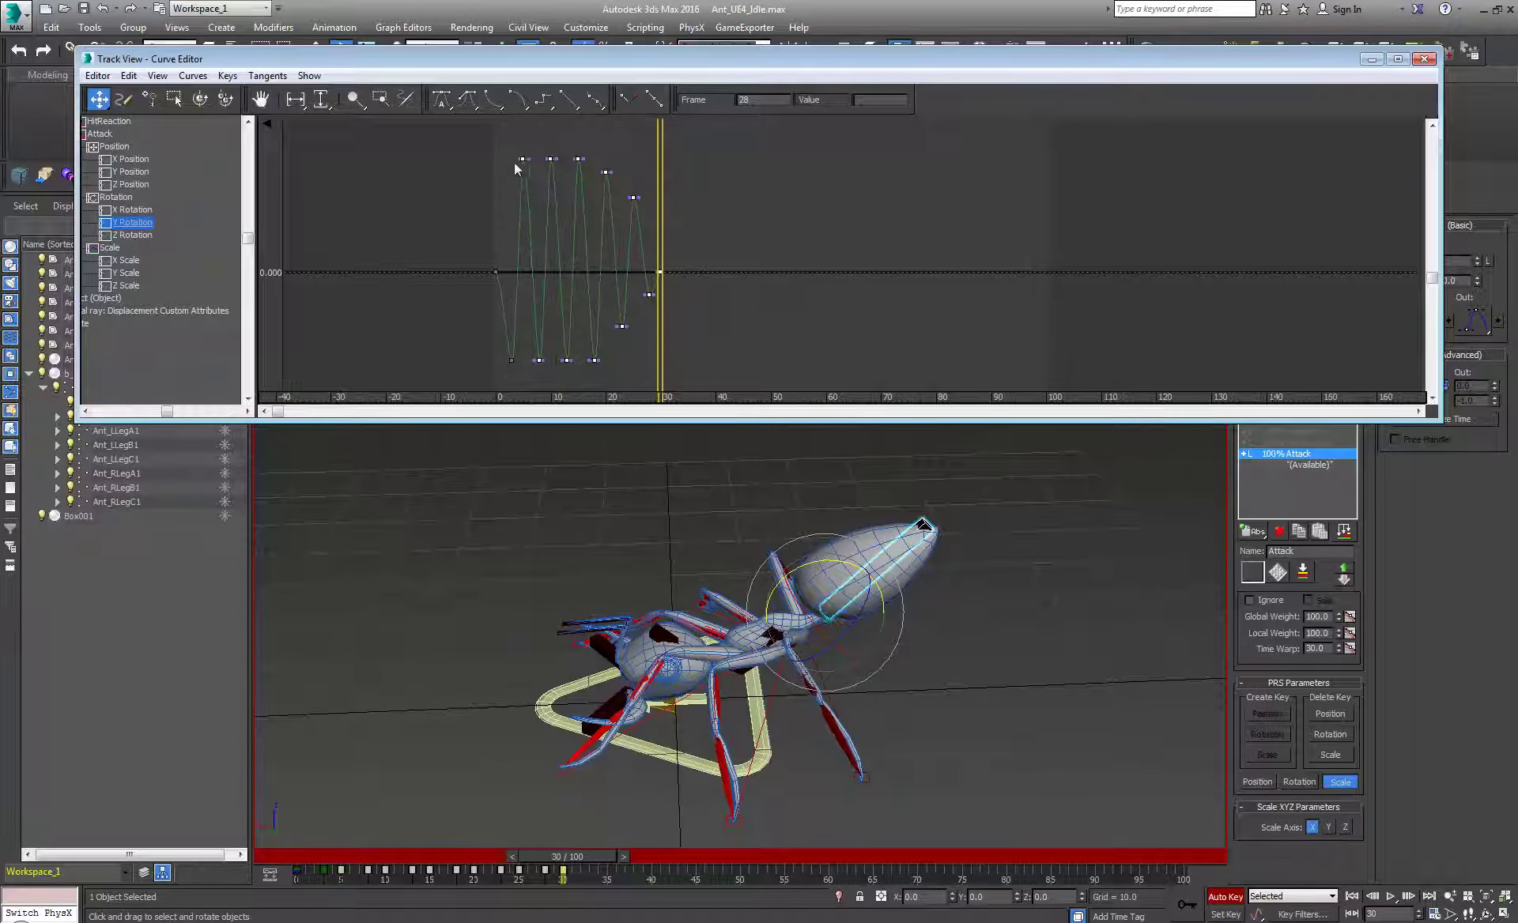
{"action": "scroll", "coordinate": [518, 158], "scroll_direction": "up", "scroll_amount": 1}
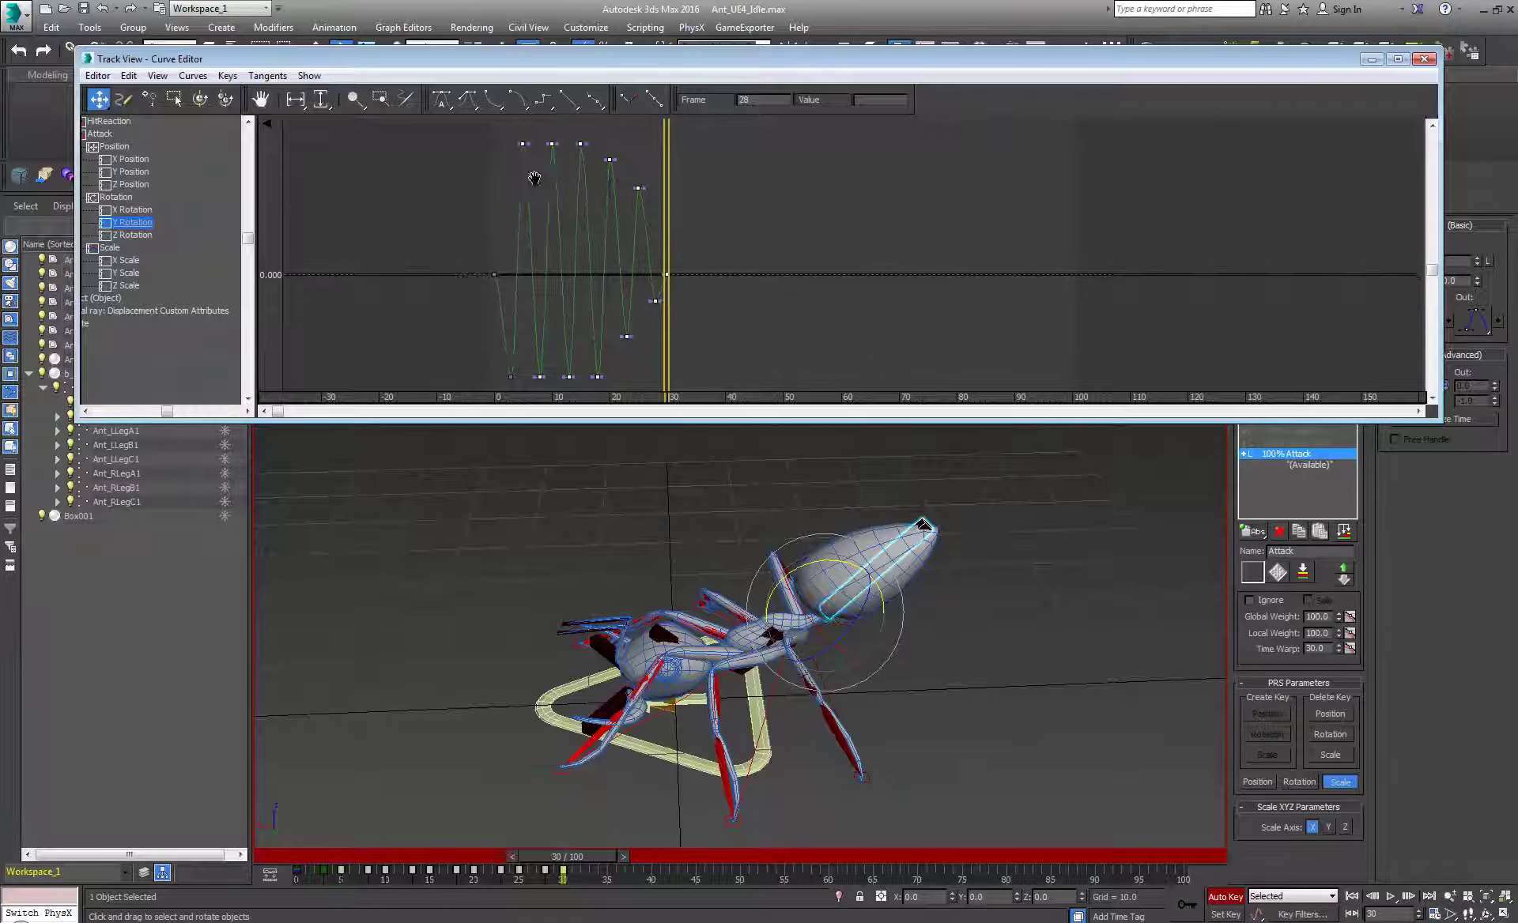
{"action": "scroll", "coordinate": [521, 158], "scroll_direction": "up", "scroll_amount": 5}
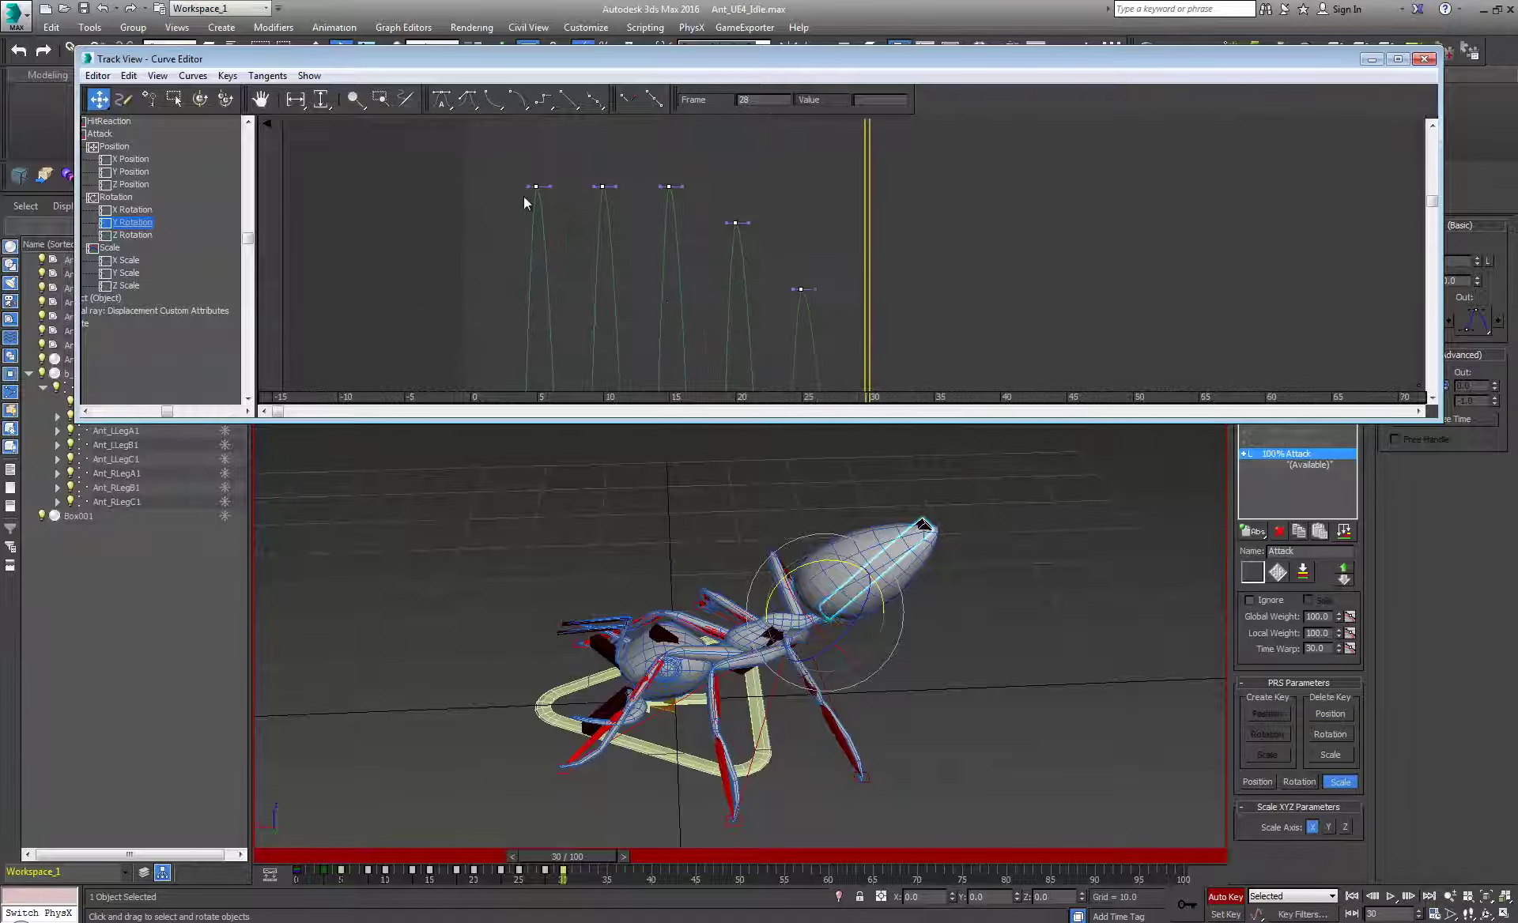
{"action": "left_click", "coordinate": [295, 98]}
{"action": "left_click", "coordinate": [325, 101]}
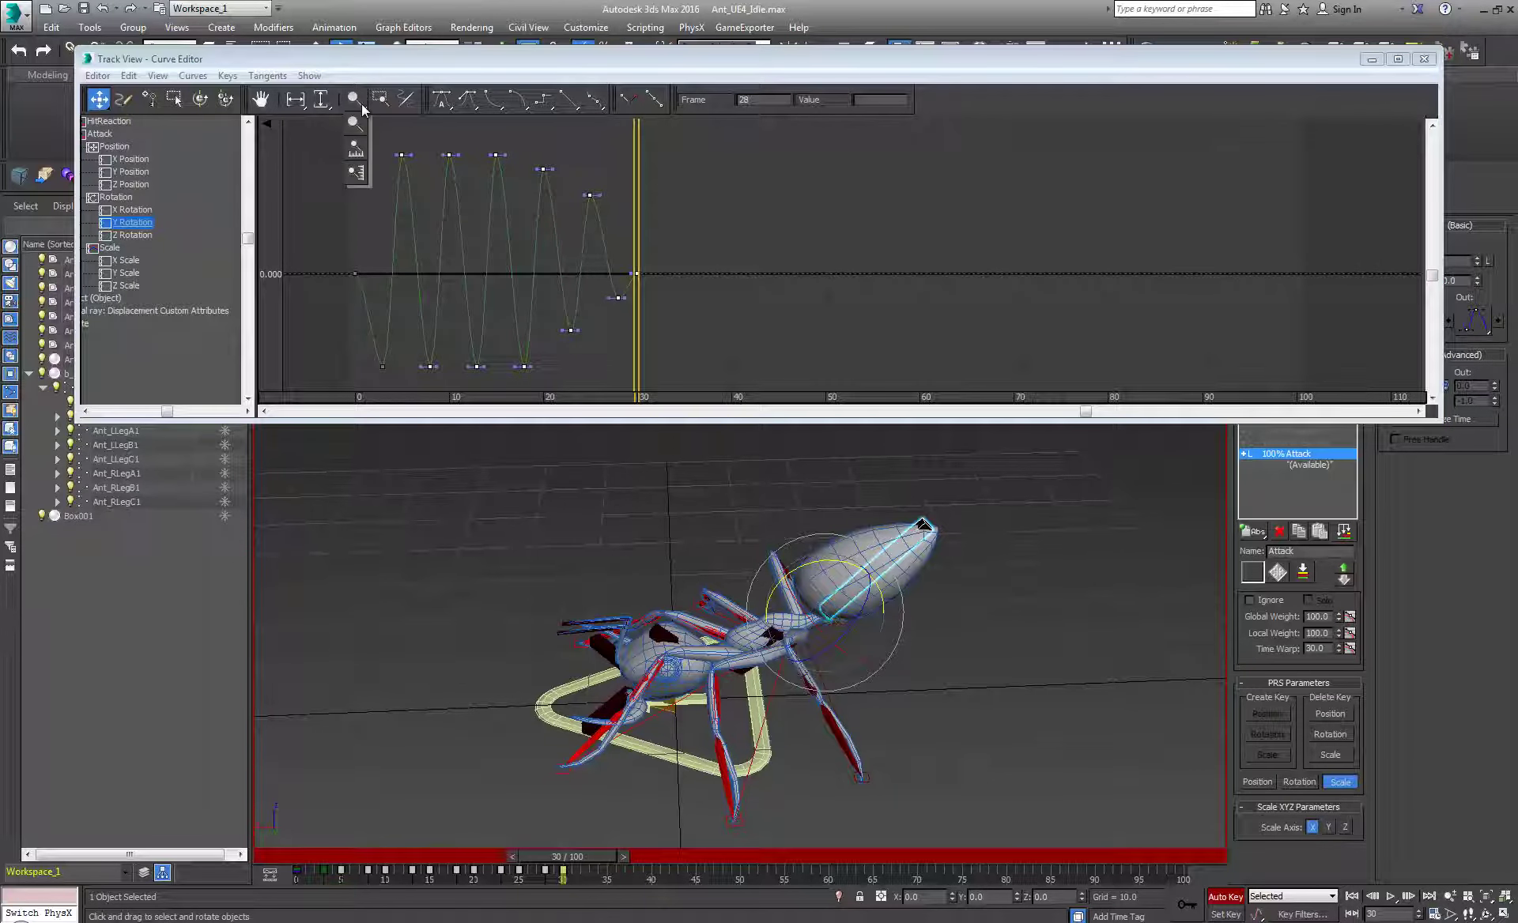
{"action": "left_click", "coordinate": [362, 103]}
{"action": "left_click_drag", "start_coordinate": [481, 306], "coordinate": [939, 284]}
{"action": "middle_click_drag", "start_coordinate": [939, 283], "coordinate": [999, 293]}
{"action": "scroll", "coordinate": [1000, 292], "scroll_direction": "down", "scroll_amount": 3}
{"action": "scroll", "coordinate": [1002, 293], "scroll_direction": "down", "scroll_amount": 1}
{"action": "left_click_drag", "start_coordinate": [1002, 293], "coordinate": [866, 283]}
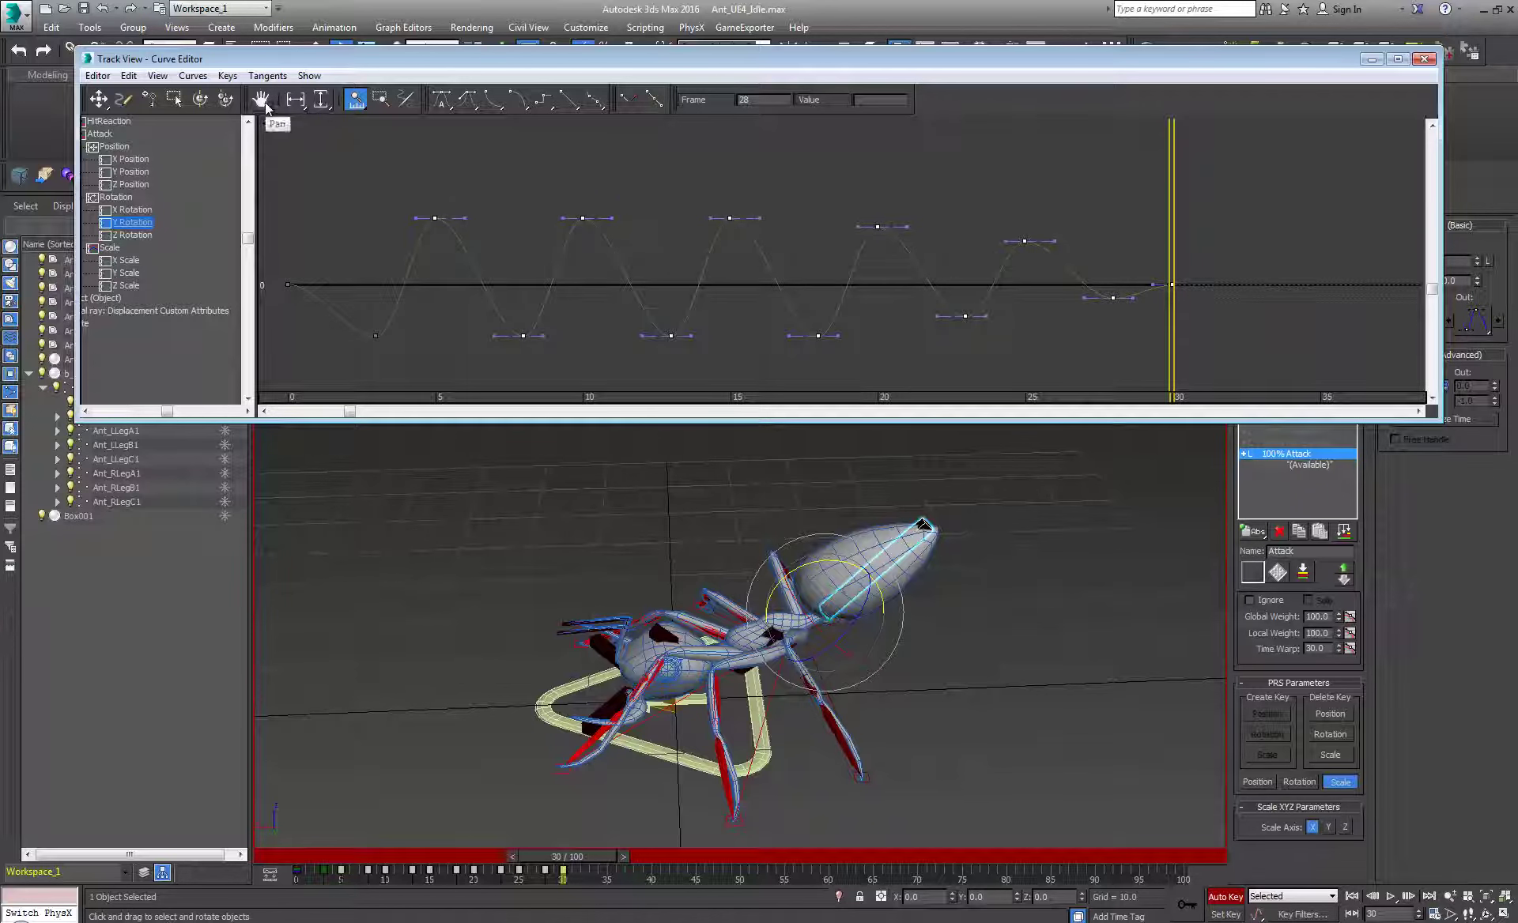
{"action": "left_click", "coordinate": [104, 105]}
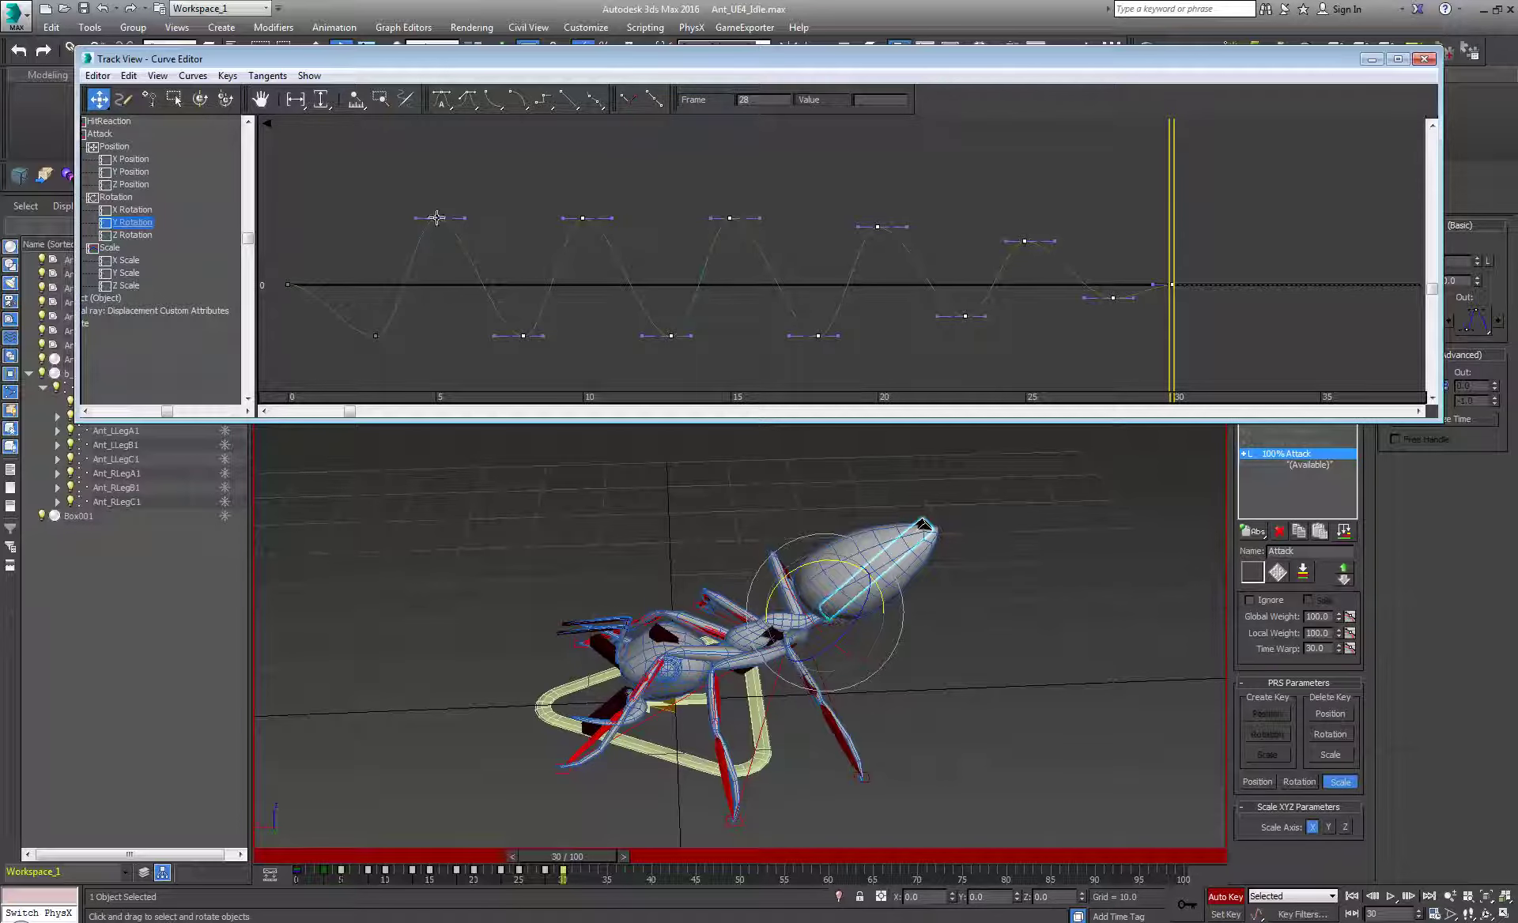
- Try raising the Y Rotation keys progressively from frame 5 to frame 20, lifting all following keys along with each one
{"action": "left_click_drag", "start_coordinate": [436, 218], "coordinate": [468, 172]}
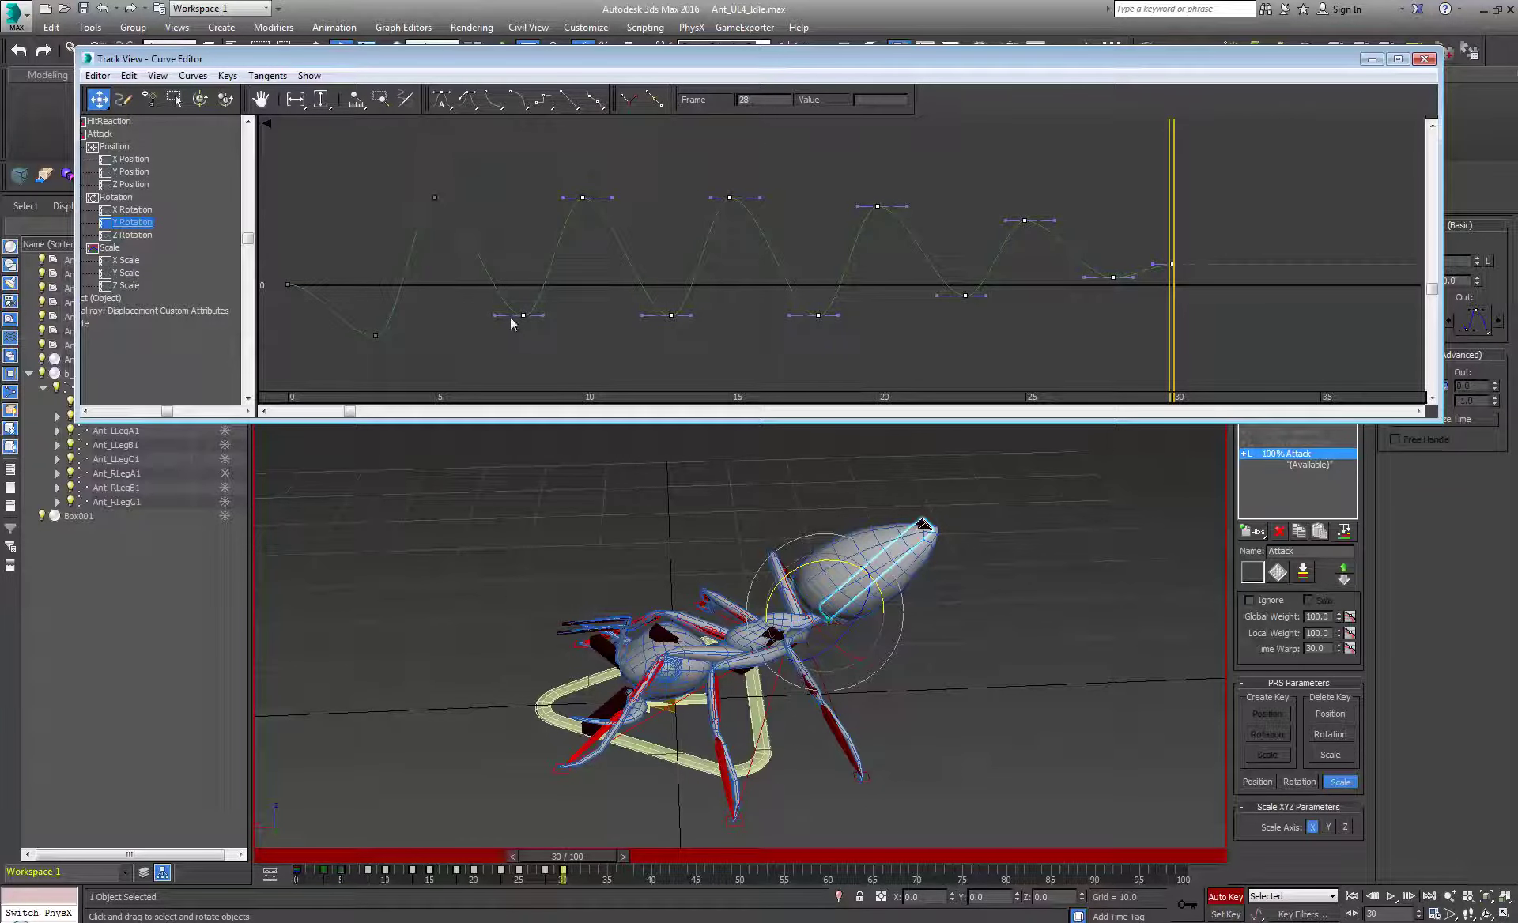
{"action": "left_click_drag", "start_coordinate": [520, 316], "coordinate": [564, 265]}
{"action": "left_click_drag", "start_coordinate": [584, 173], "coordinate": [585, 161]}
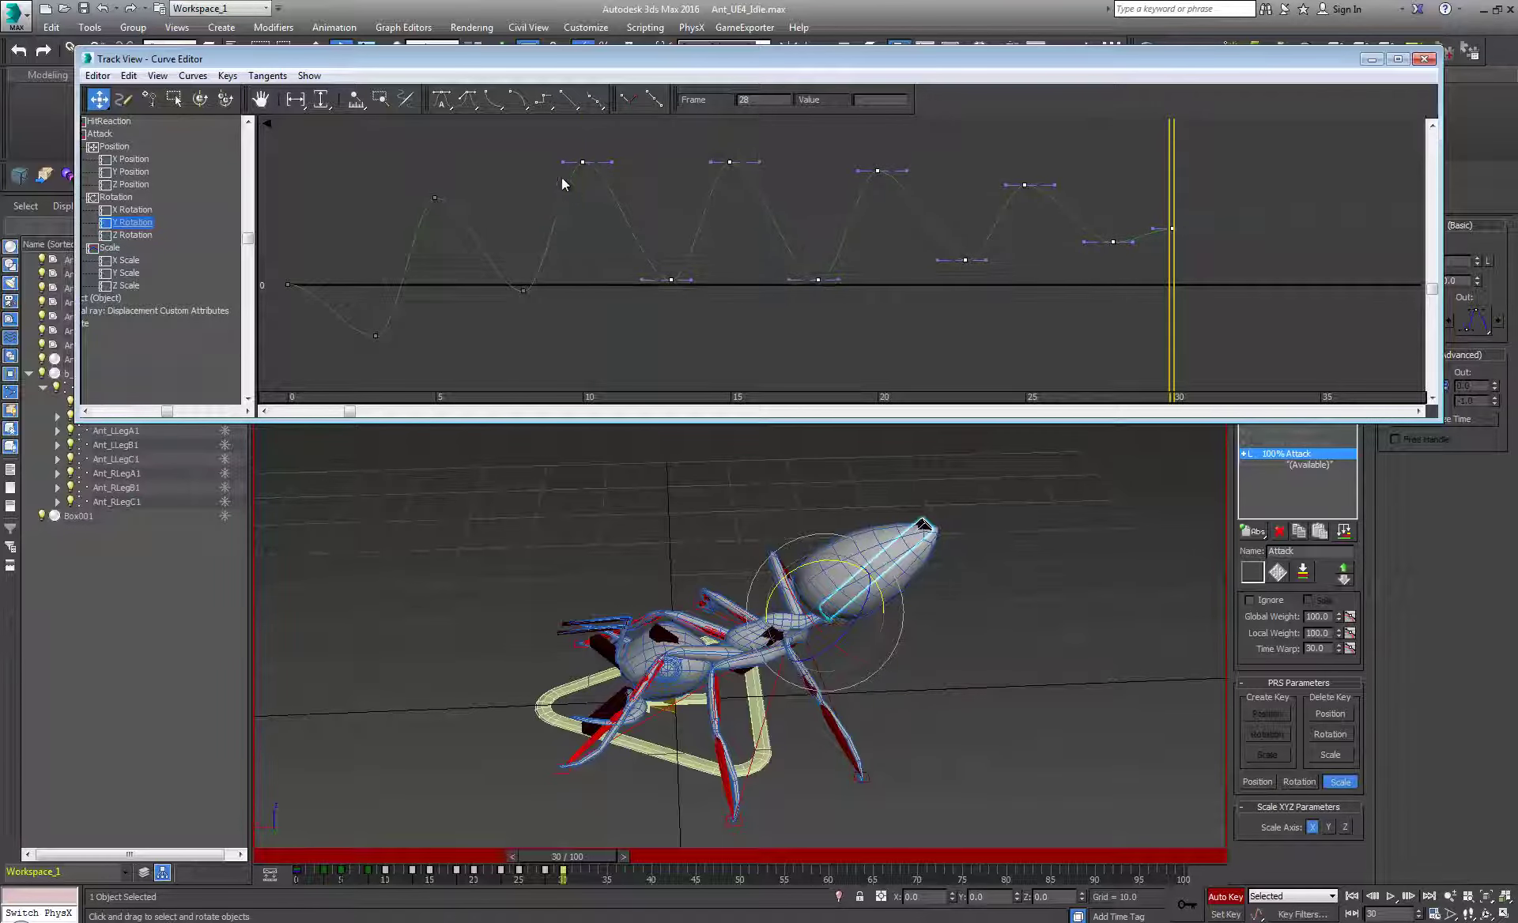
{"action": "left_click_drag", "start_coordinate": [671, 282], "coordinate": [672, 269]}
{"action": "middle_click_drag", "start_coordinate": [668, 304], "coordinate": [619, 345]}
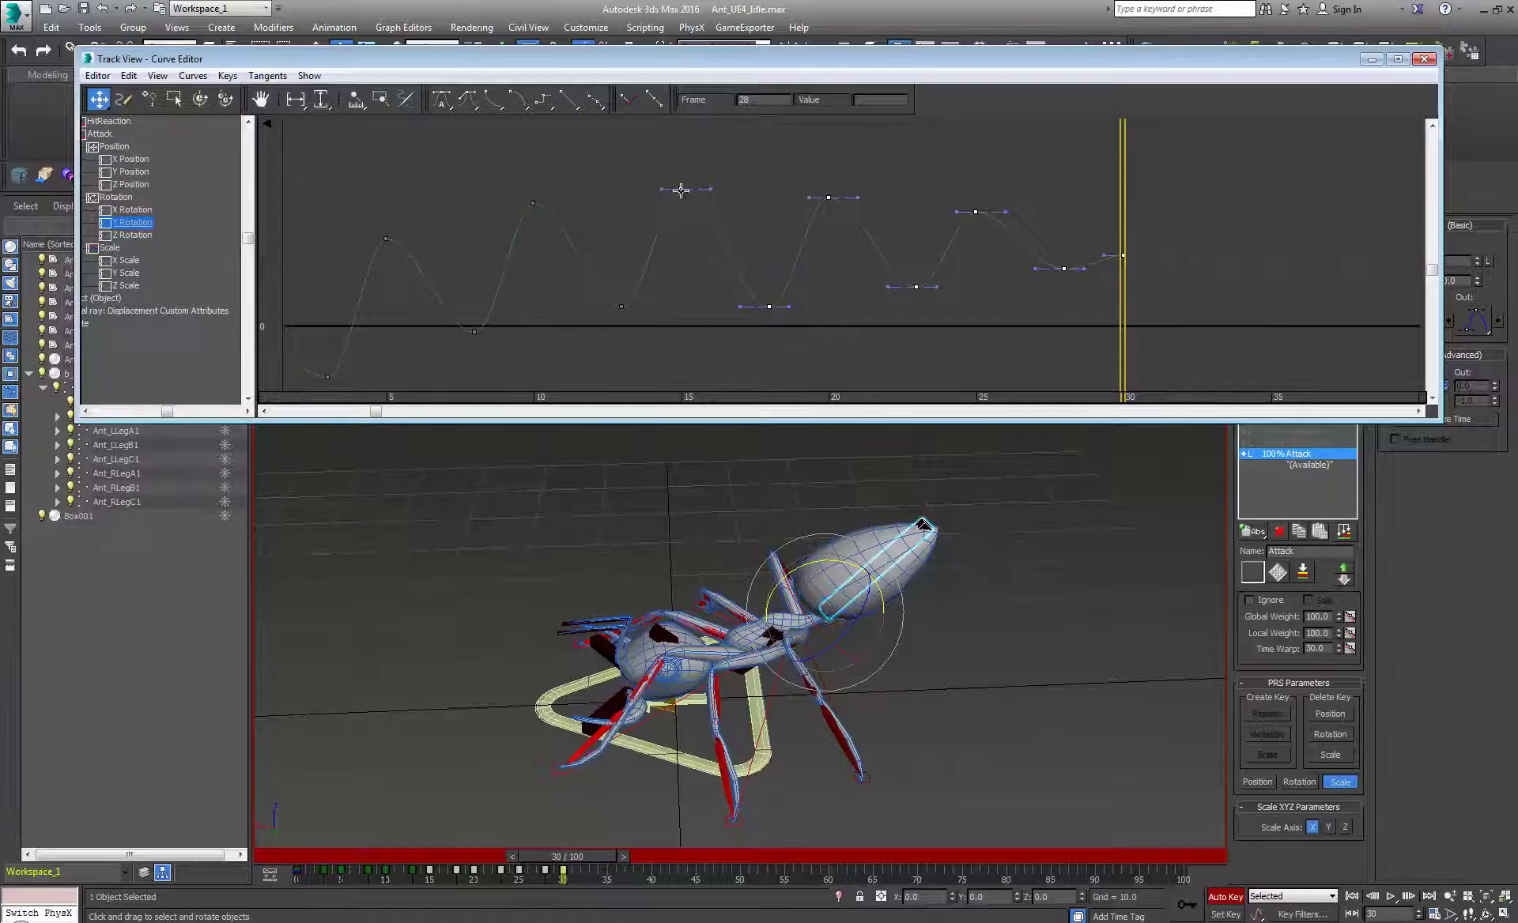
{"action": "left_click_drag", "start_coordinate": [681, 190], "coordinate": [683, 171]}
{"action": "left_click_drag", "start_coordinate": [774, 289], "coordinate": [771, 272]}
{"action": "mouse_move", "coordinate": [611, 851]}
{"action": "left_mouse_down"}
{"action": "mouse_move", "coordinate": [478, 852]}
{"action": "mouse_move", "coordinate": [601, 847]}
{"action": "mouse_move", "coordinate": [585, 850]}
{"action": "left_mouse_up"}
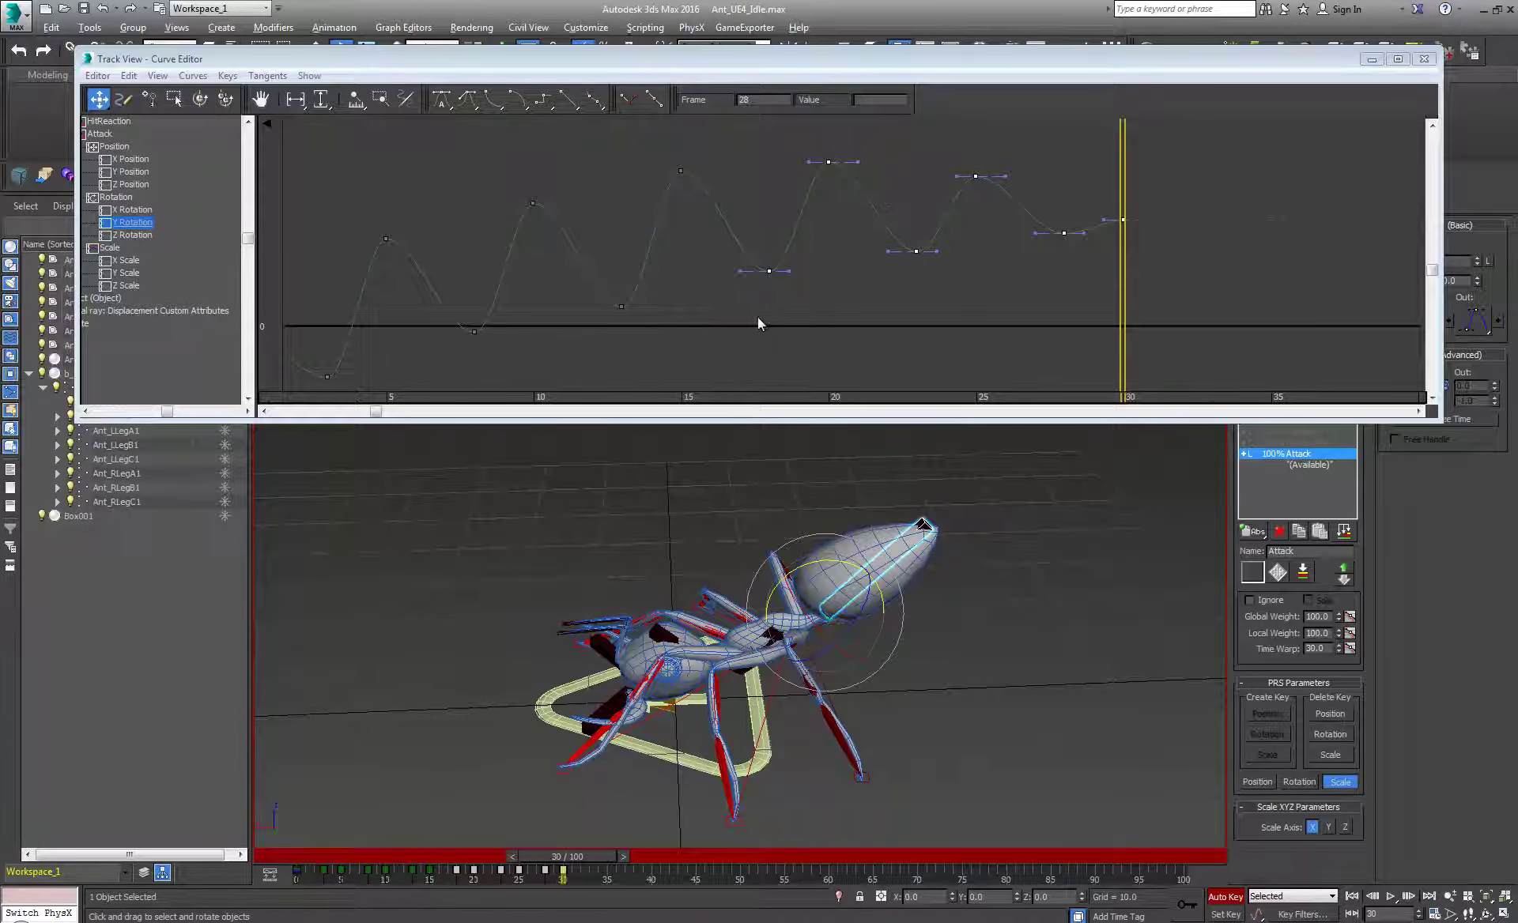
{"action": "left_click_drag", "start_coordinate": [756, 316], "coordinate": [814, 234], "text": "alt"}
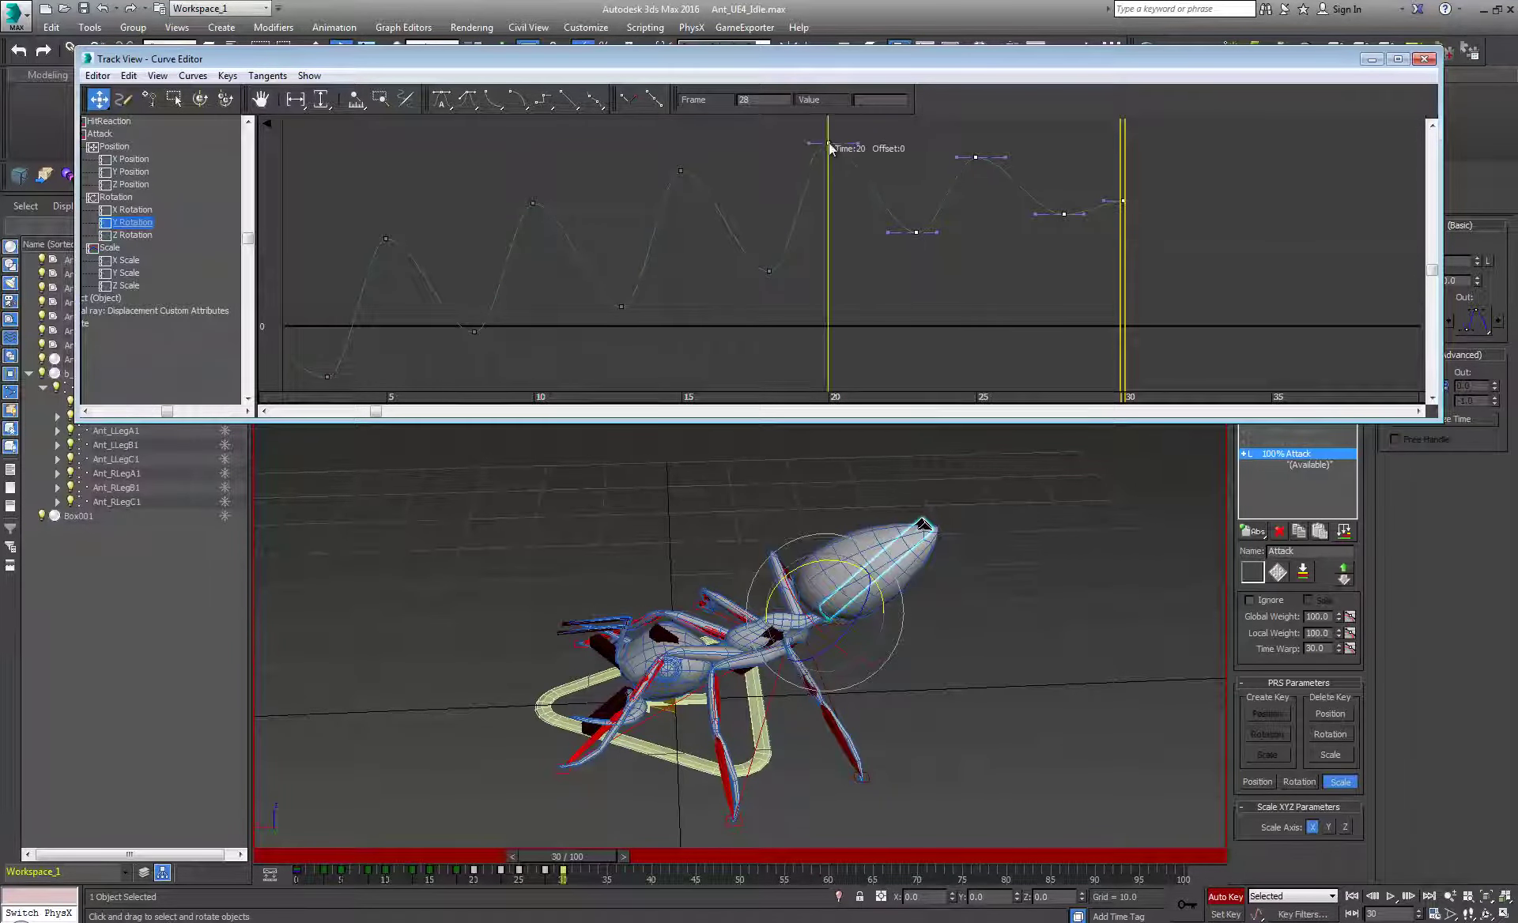
- Try raising all Y Rotation keys from frame 5 onward together as one group
{"action": "middle_click_drag", "start_coordinate": [879, 374], "coordinate": [895, 332]}
{"action": "middle_click_drag", "start_coordinate": [849, 635], "coordinate": [956, 689]}
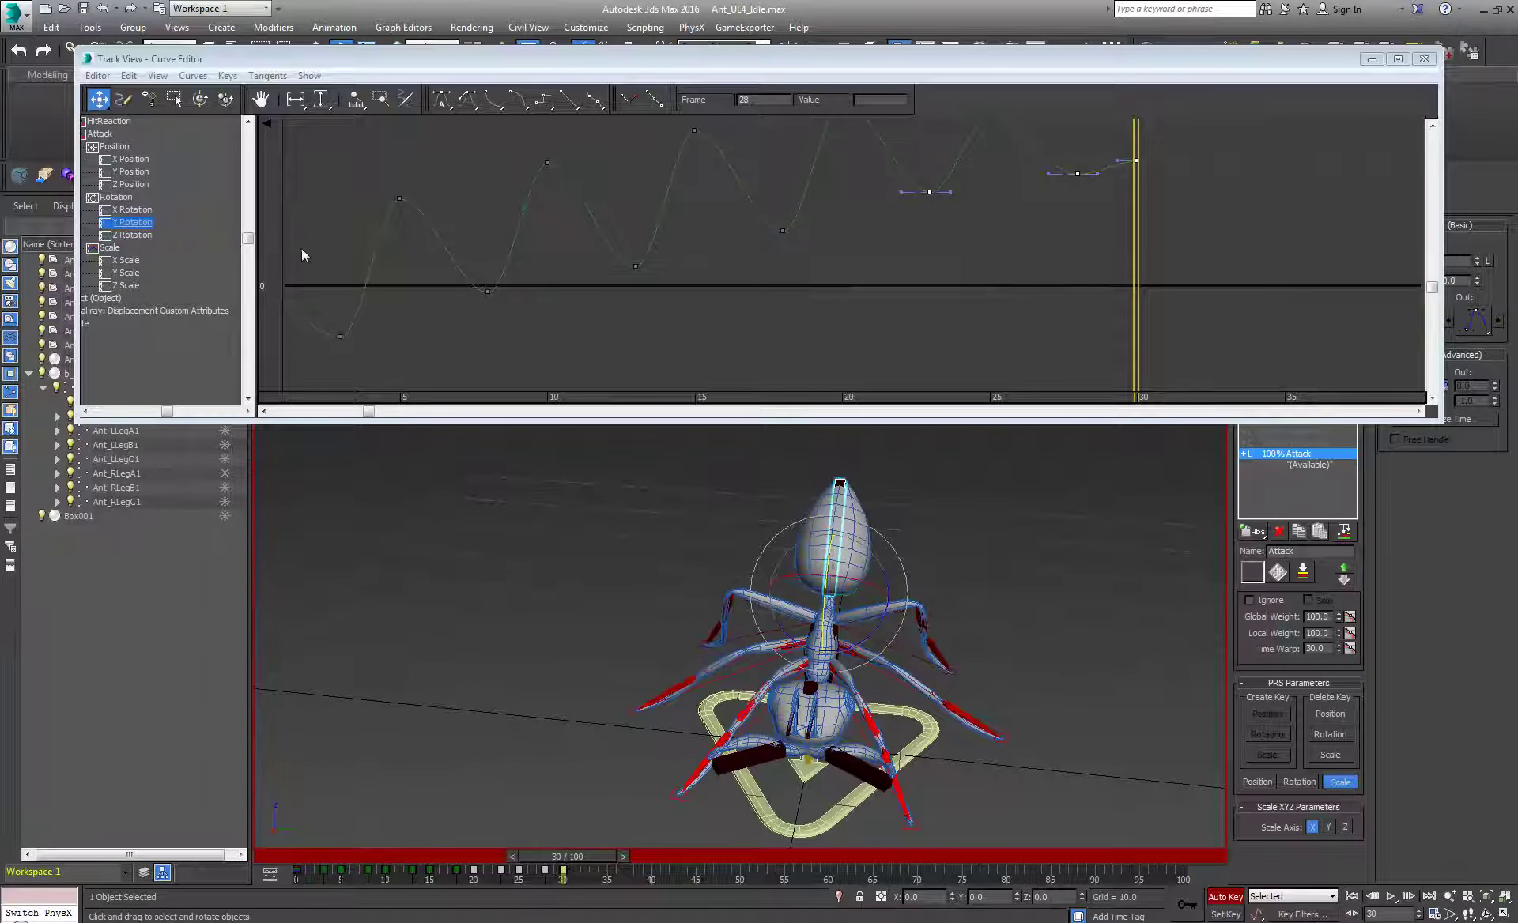
{"action": "middle_click_drag", "start_coordinate": [302, 243], "coordinate": [534, 236]}
{"action": "scroll", "coordinate": [536, 235], "scroll_direction": "down", "scroll_amount": 9}
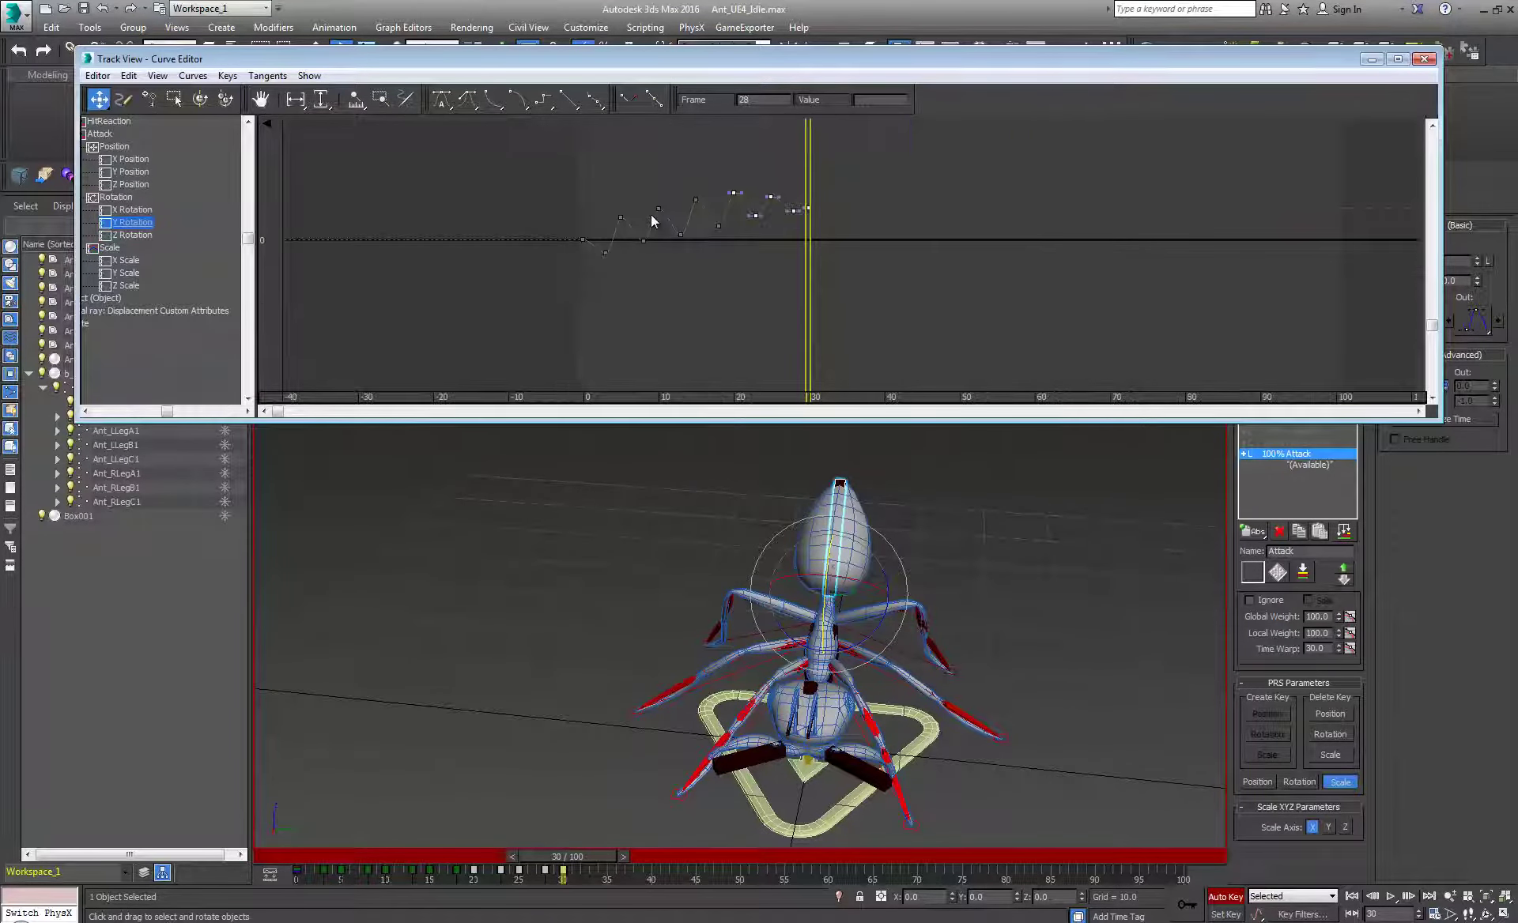
{"action": "middle_click_drag", "start_coordinate": [651, 215], "coordinate": [661, 287]}
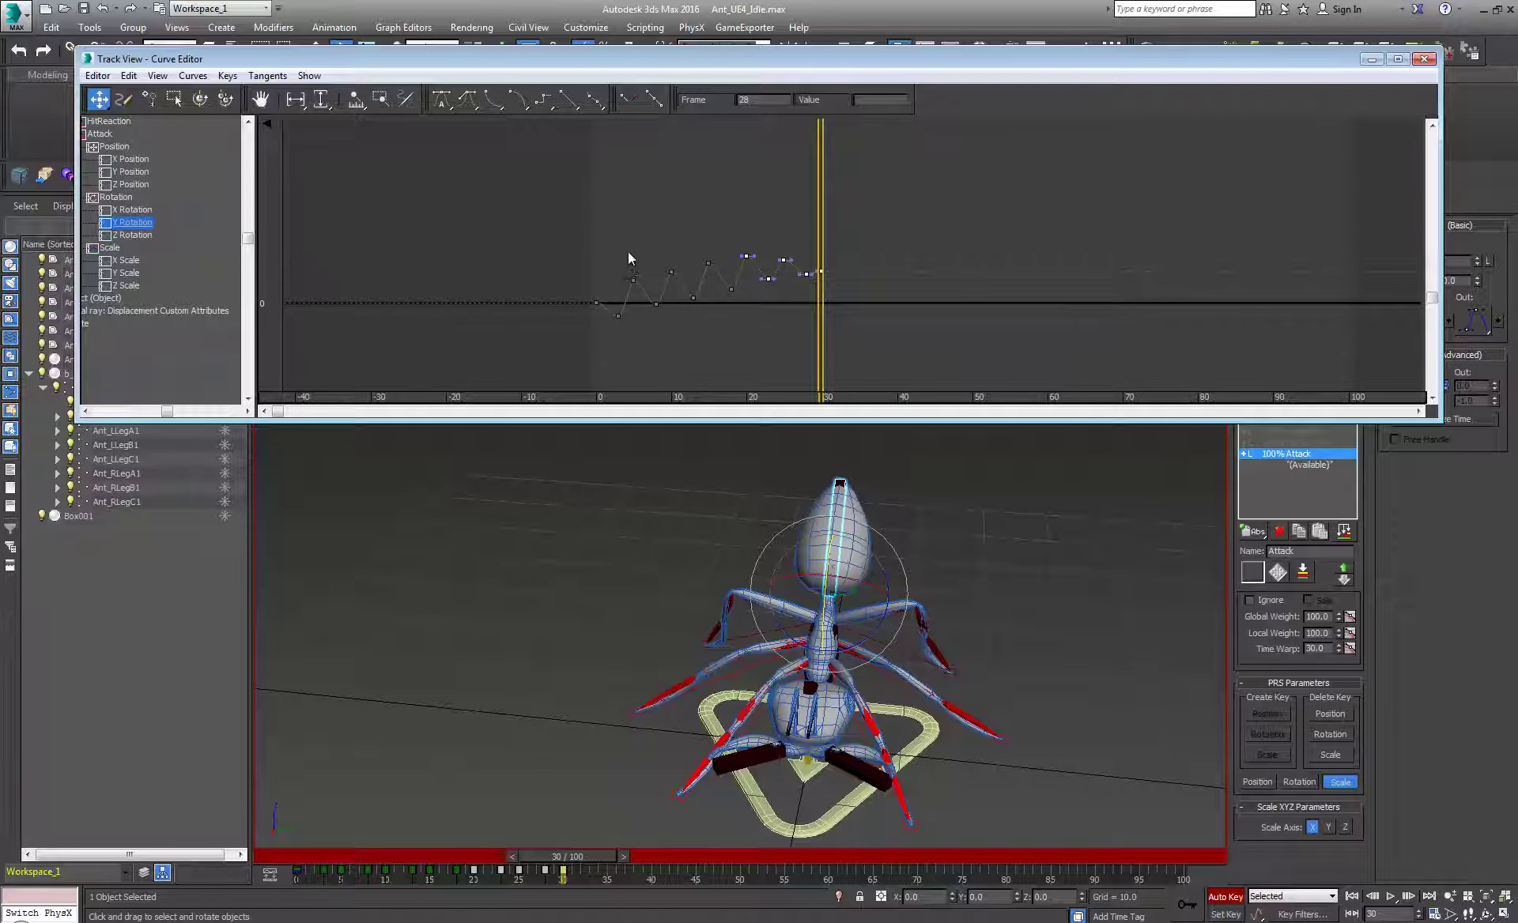
{"action": "left_click_drag", "start_coordinate": [628, 252], "coordinate": [894, 318]}
{"action": "left_click_drag", "start_coordinate": [634, 279], "coordinate": [634, 253]}
{"action": "middle_click_drag", "start_coordinate": [815, 341], "coordinate": [783, 337]}
{"action": "middle_click_drag", "start_coordinate": [882, 607], "coordinate": [786, 581], "text": "alt"}
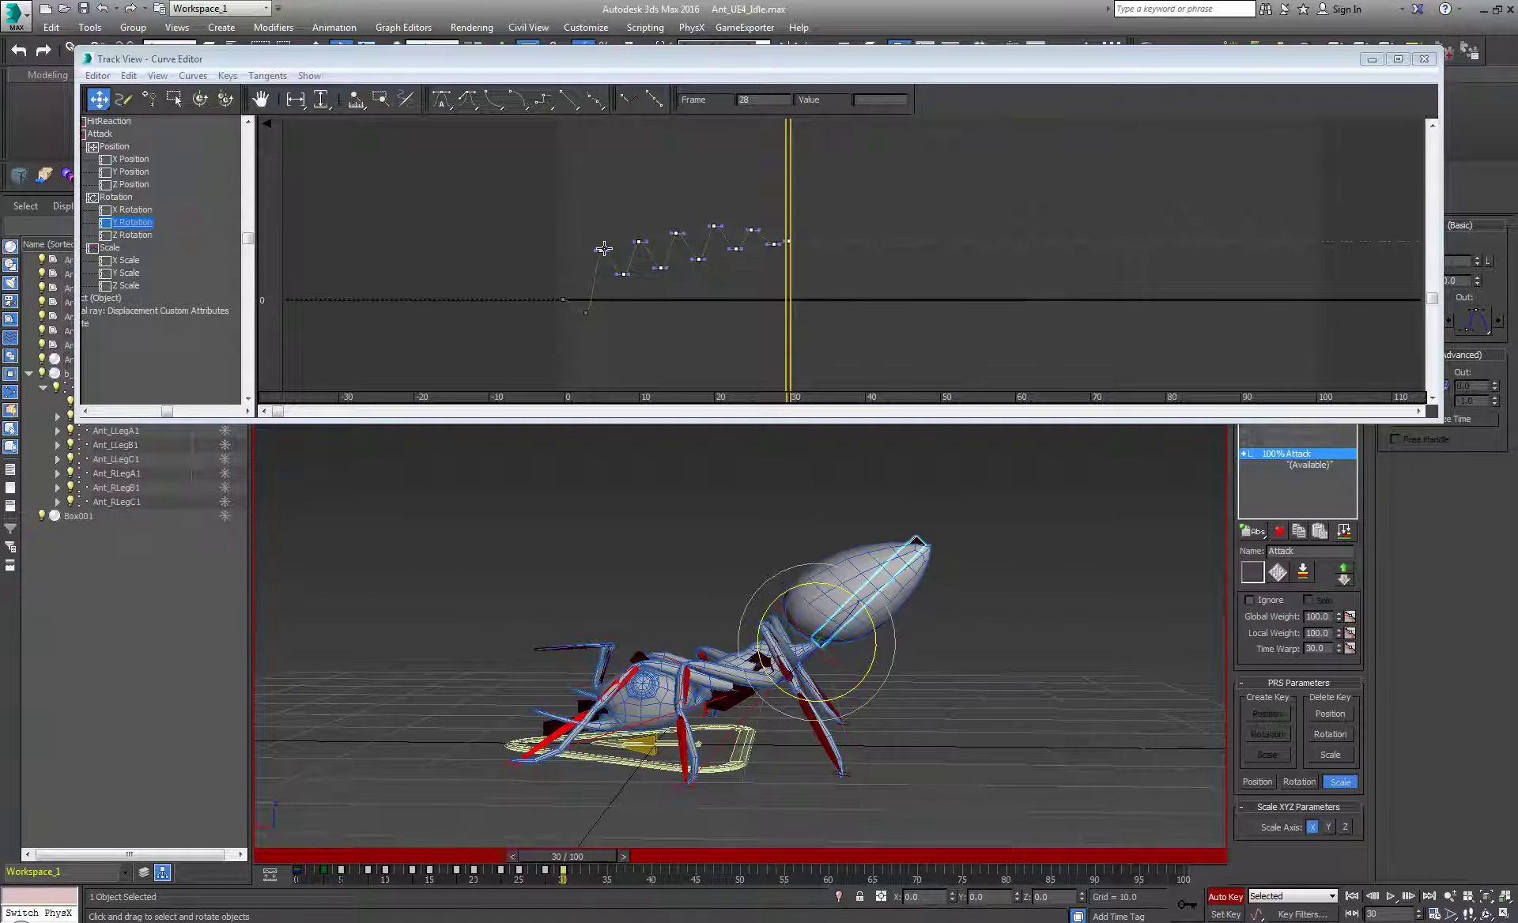
- Try lifting the Y Rotation keys from frame 5 onward to about 1, and those from frame 8 onward to about 2
{"action": "middle_click_drag", "start_coordinate": [409, 198], "coordinate": [490, 252]}
{"action": "scroll", "coordinate": [273, 176], "scroll_direction": "down", "scroll_amount": 4}
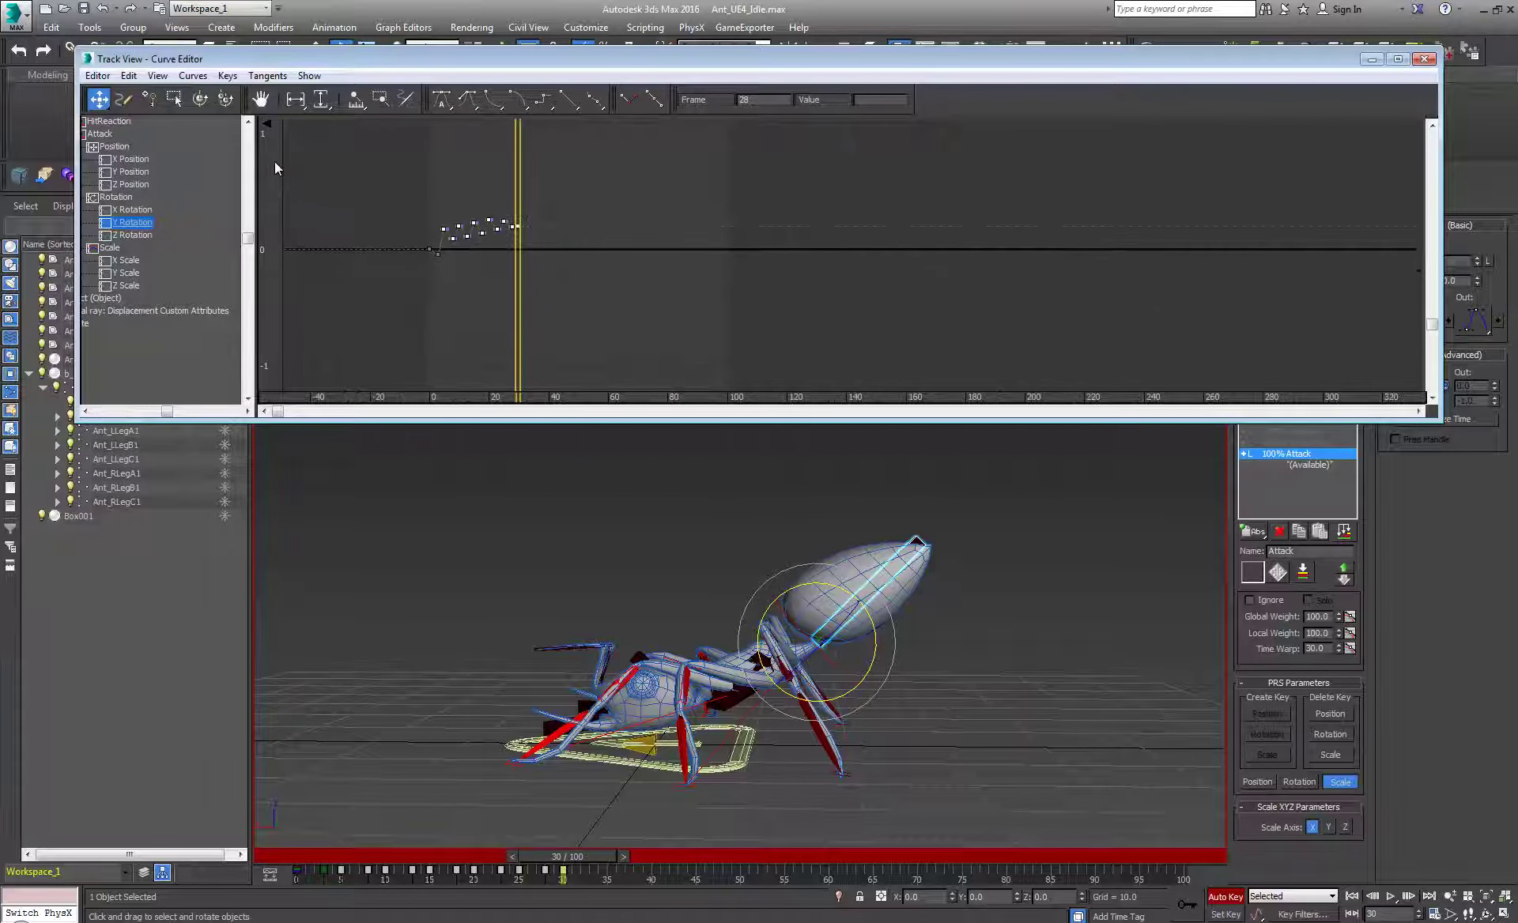
{"action": "middle_click_drag", "start_coordinate": [323, 175], "coordinate": [454, 223]}
{"action": "scroll", "coordinate": [456, 222], "scroll_direction": "down", "scroll_amount": 2}
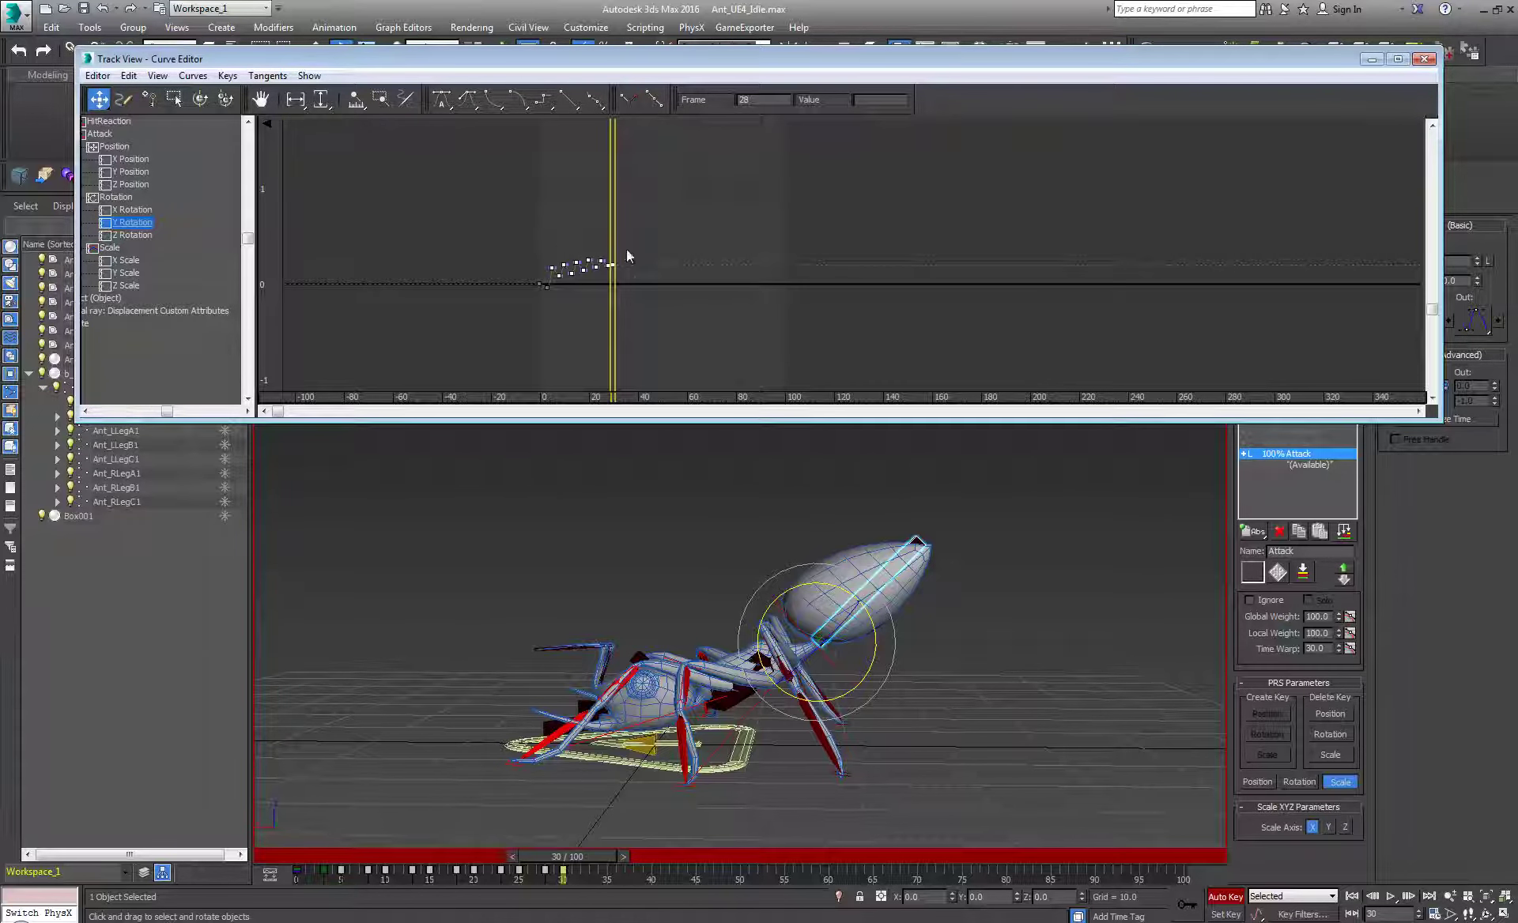
{"action": "middle_click_drag", "start_coordinate": [626, 249], "coordinate": [830, 285]}
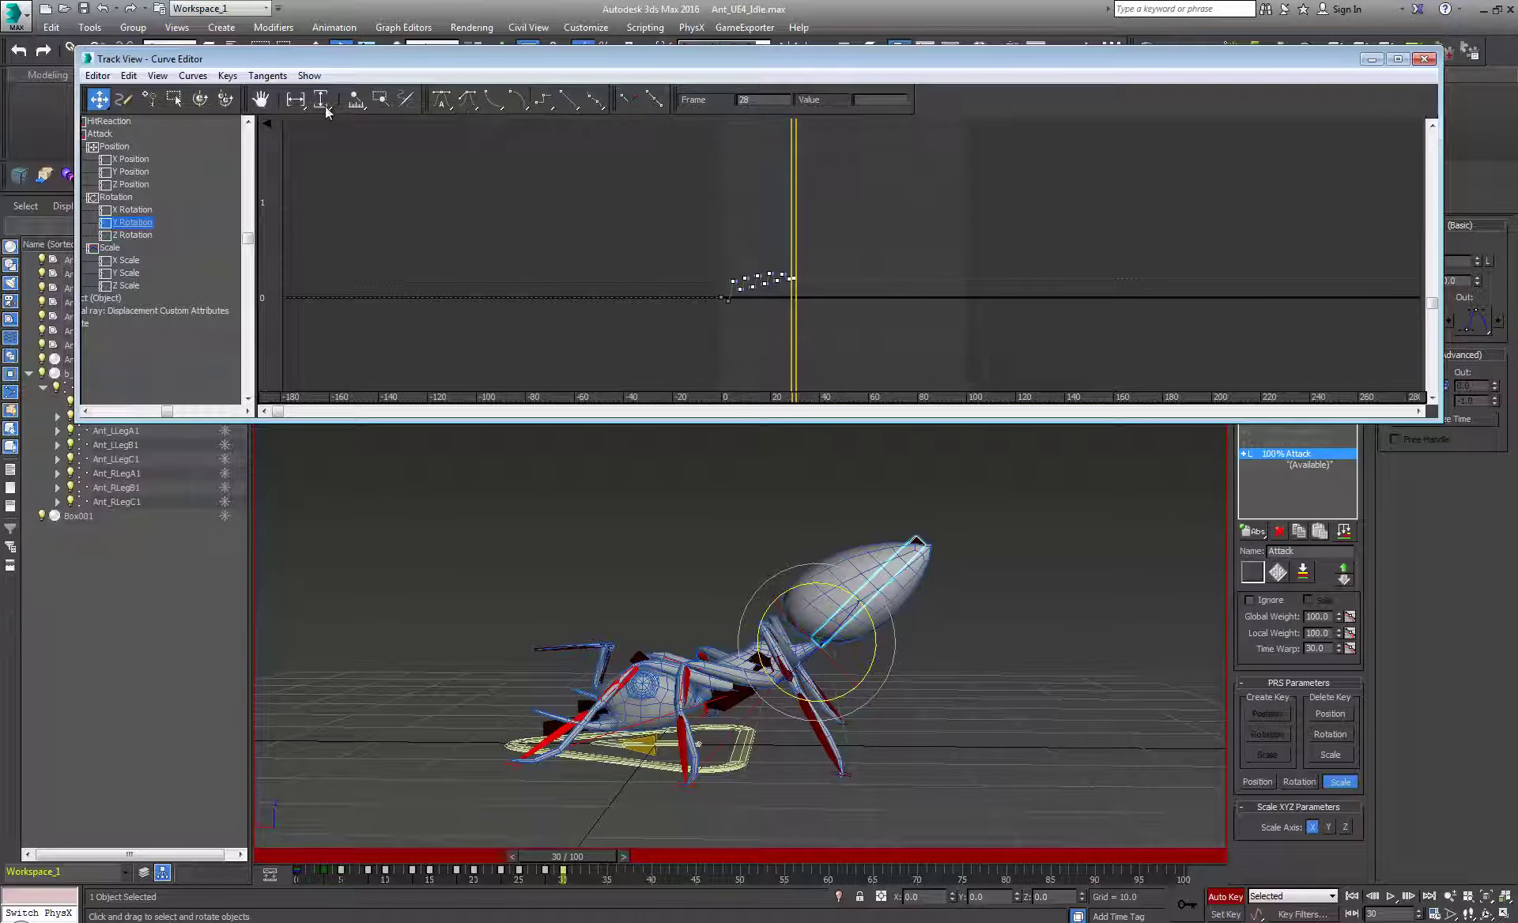
{"action": "left_click", "coordinate": [356, 99]}
{"action": "left_click_drag", "start_coordinate": [679, 298], "coordinate": [879, 295]}
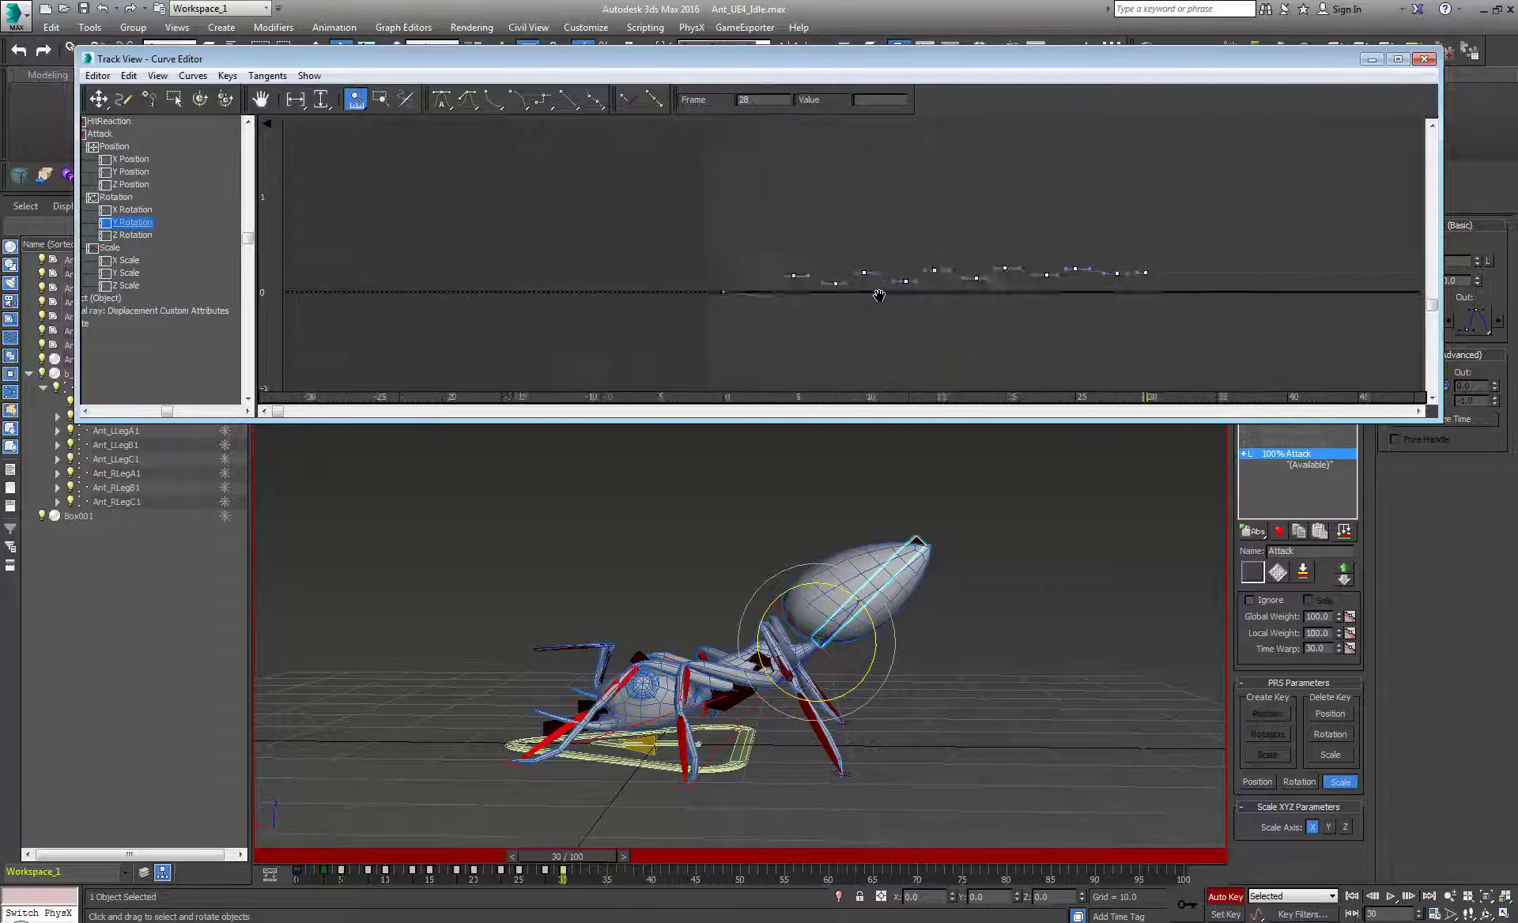
{"action": "middle_click_drag", "start_coordinate": [879, 295], "coordinate": [649, 279]}
{"action": "left_click_drag", "start_coordinate": [648, 279], "coordinate": [775, 296]}
{"action": "scroll", "coordinate": [800, 303], "scroll_direction": "down", "scroll_amount": 2}
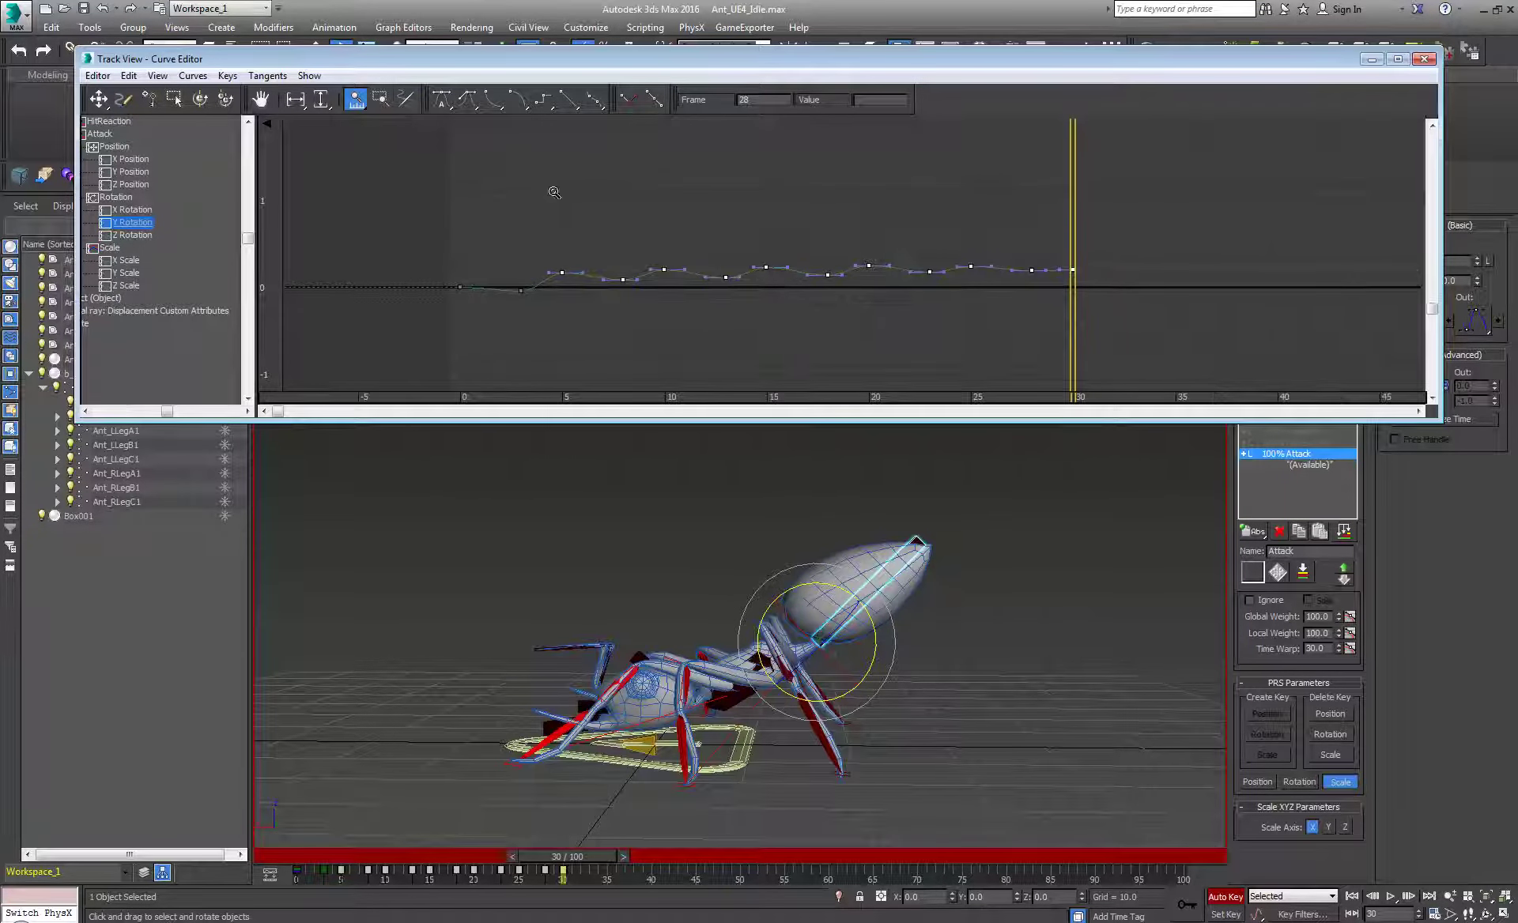
{"action": "left_click", "coordinate": [101, 103]}
{"action": "left_click_drag", "start_coordinate": [565, 272], "coordinate": [571, 193]}
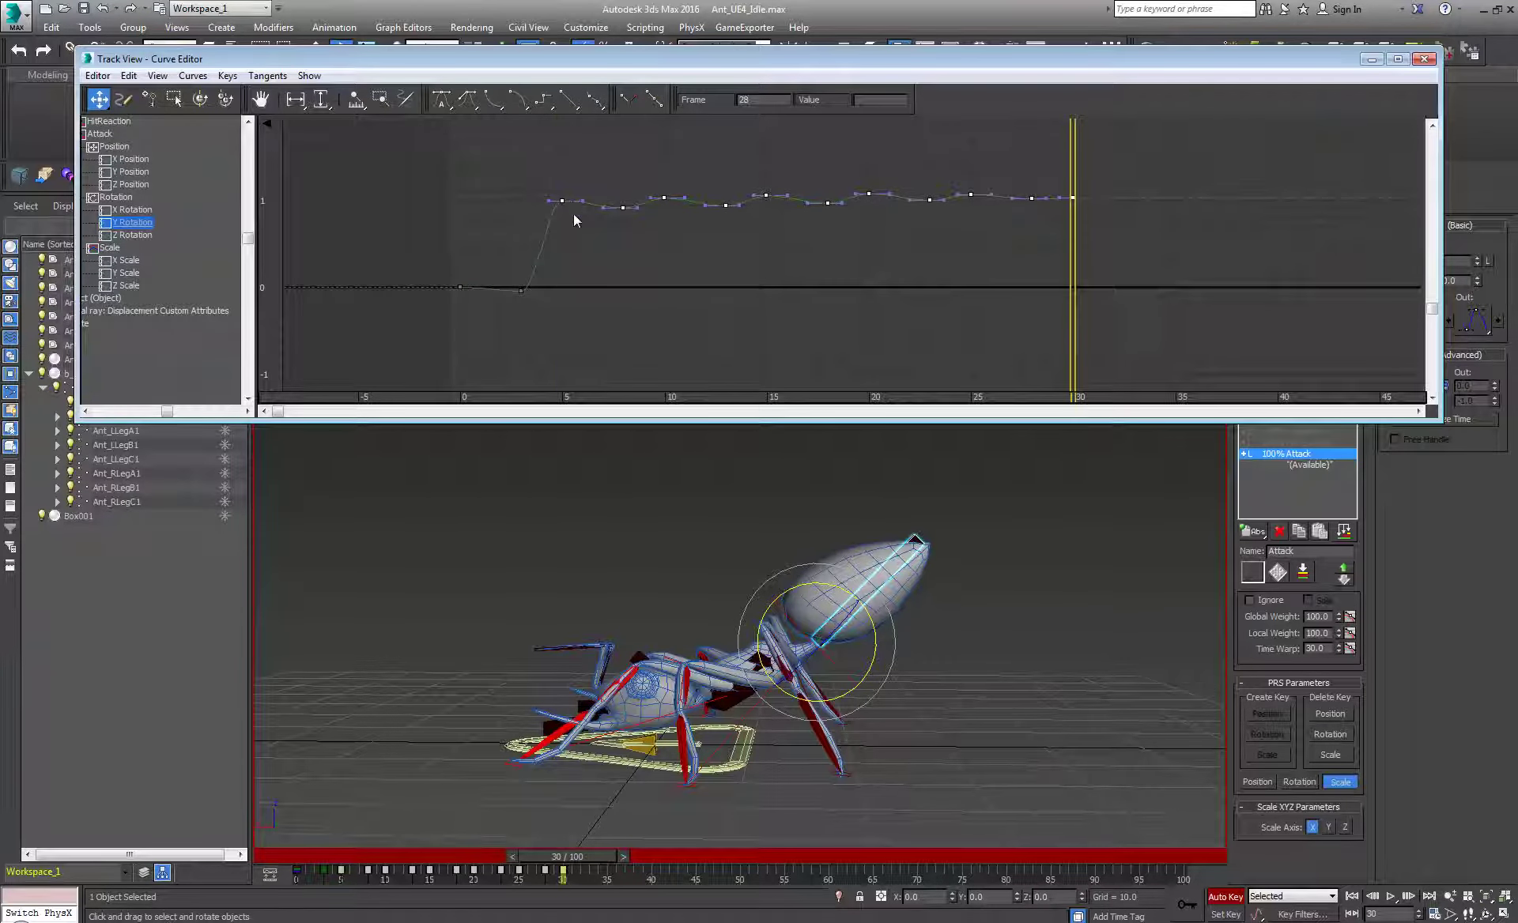
{"action": "middle_click_drag", "start_coordinate": [572, 213], "coordinate": [558, 257]}
{"action": "left_click_drag", "start_coordinate": [643, 291], "coordinate": [648, 212]}
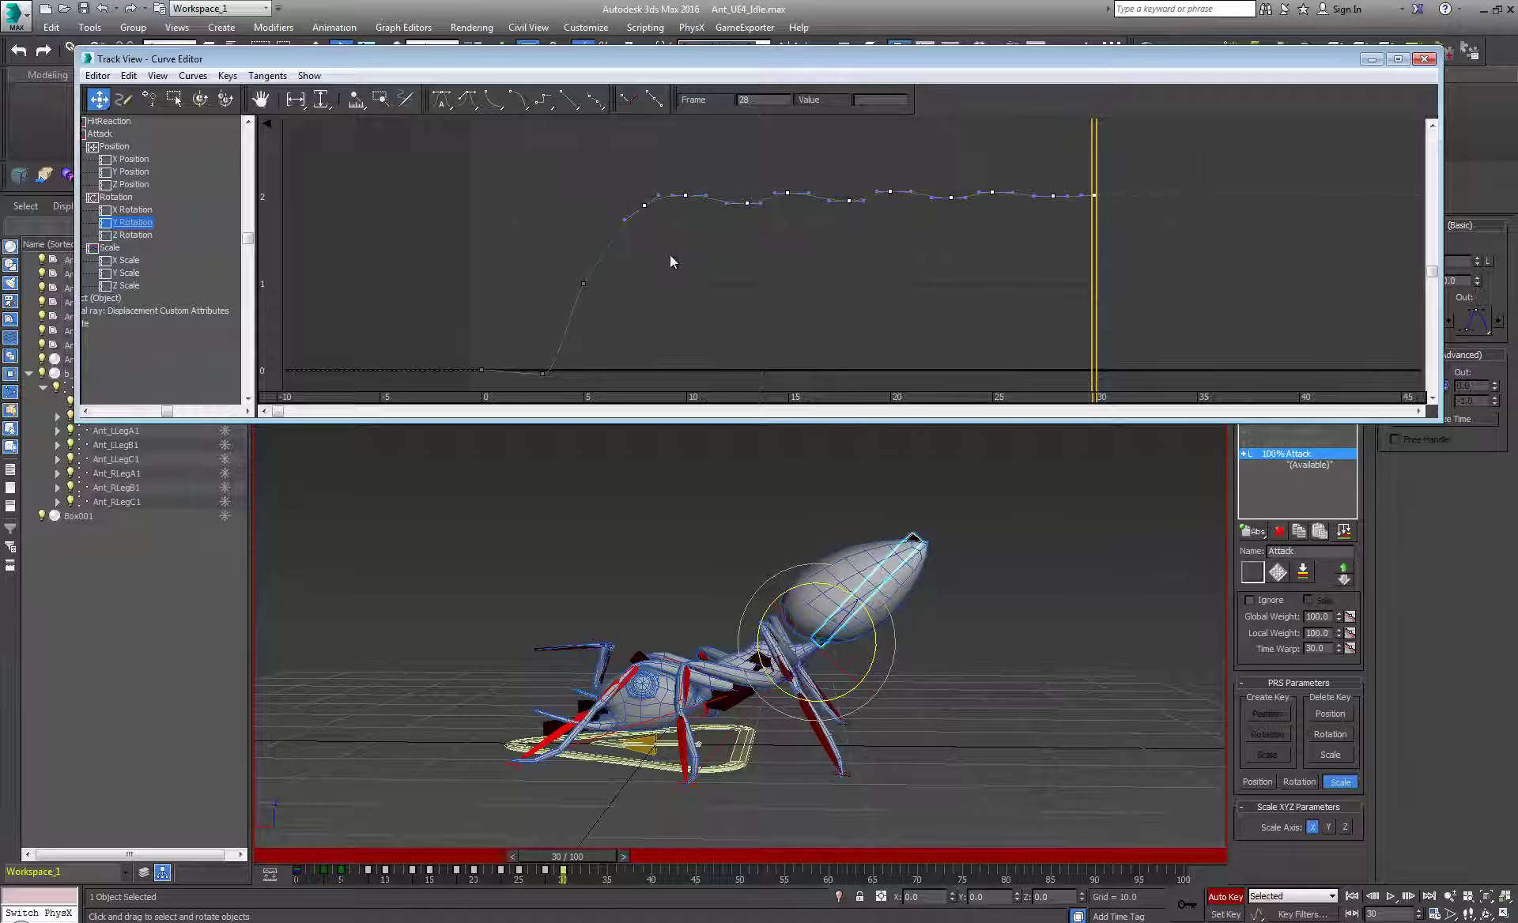
- Undo the group lifts of the Y Rotation keys and isolate the Y Rotation curve again
{"action": "key", "text": "ctrl+z"}
{"action": "key", "text": "ctrl+z"}
{"action": "middle_click_drag", "start_coordinate": [672, 340], "coordinate": [680, 269]}
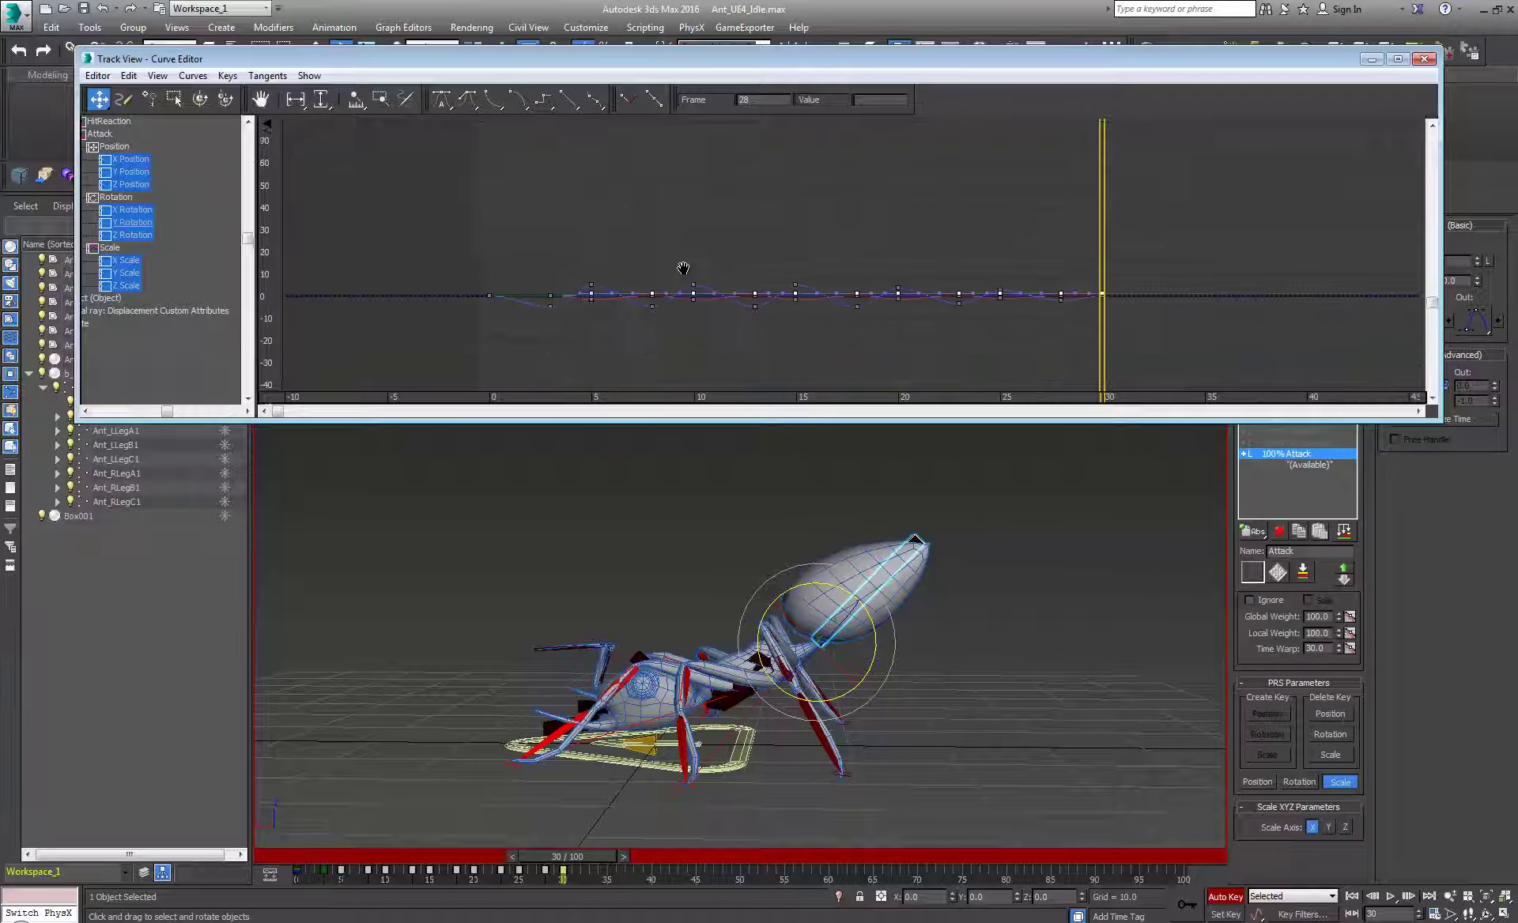
{"action": "left_click", "coordinate": [128, 223]}
{"action": "key", "text": "ctrl+z"}
{"action": "key", "text": "ctrl+z"}
{"action": "key", "text": "ctrl+z"}
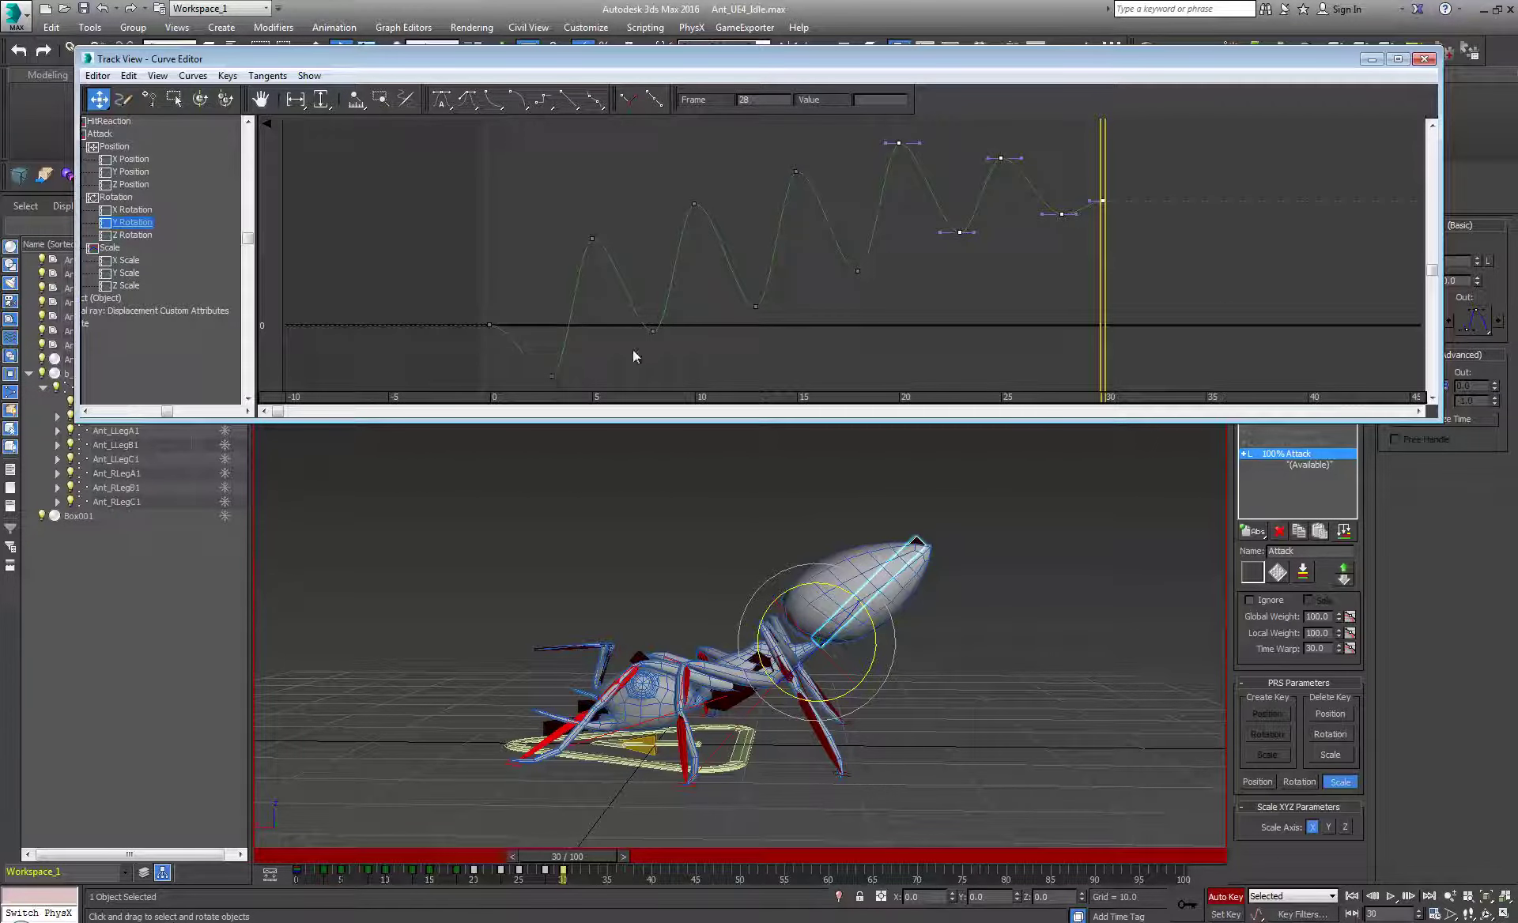
- Undo the progressive key raises until the Y Rotation curve is back to its original oscillation around zero
{"action": "middle_click_drag", "start_coordinate": [838, 596], "coordinate": [919, 625], "text": "alt"}
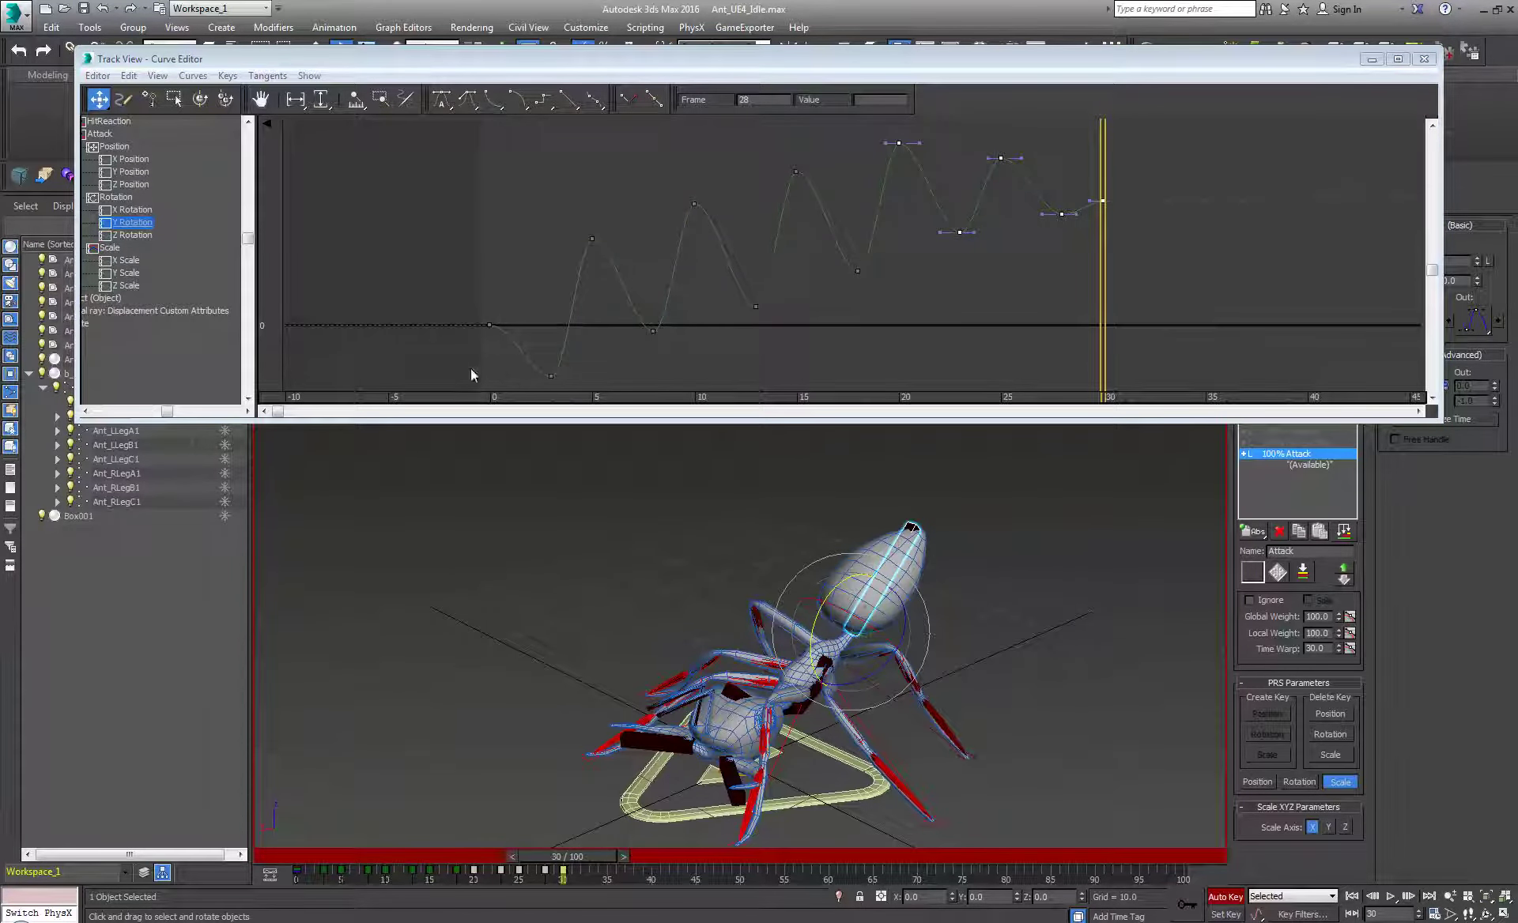
{"action": "key", "text": "ctrl+z"}
{"action": "key", "text": "ctrl+z"}
{"action": "key", "text": "ctrl+z"}
{"action": "key", "text": "ctrl+z"}
{"action": "key", "text": "ctrl+z"}
{"action": "key", "text": "ctrl+z"}
{"action": "key", "text": "ctrl+z"}
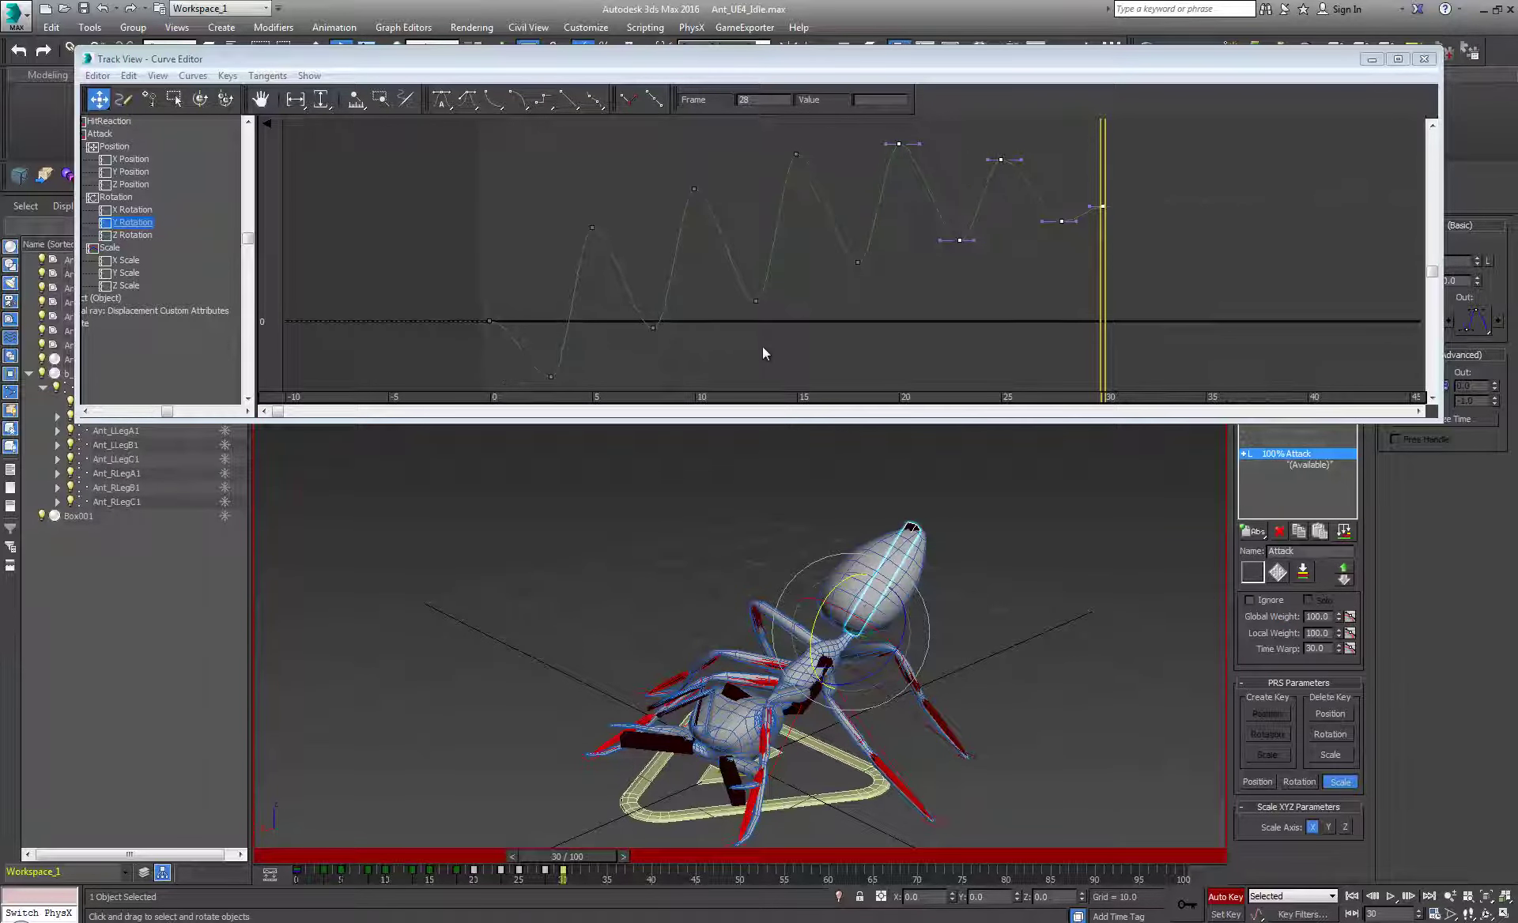
{"action": "key", "text": "ctrl+z"}
{"action": "key", "text": "ctrl+z"}
{"action": "key", "text": "ctrl+z"}
{"action": "key", "text": "ctrl+z"}
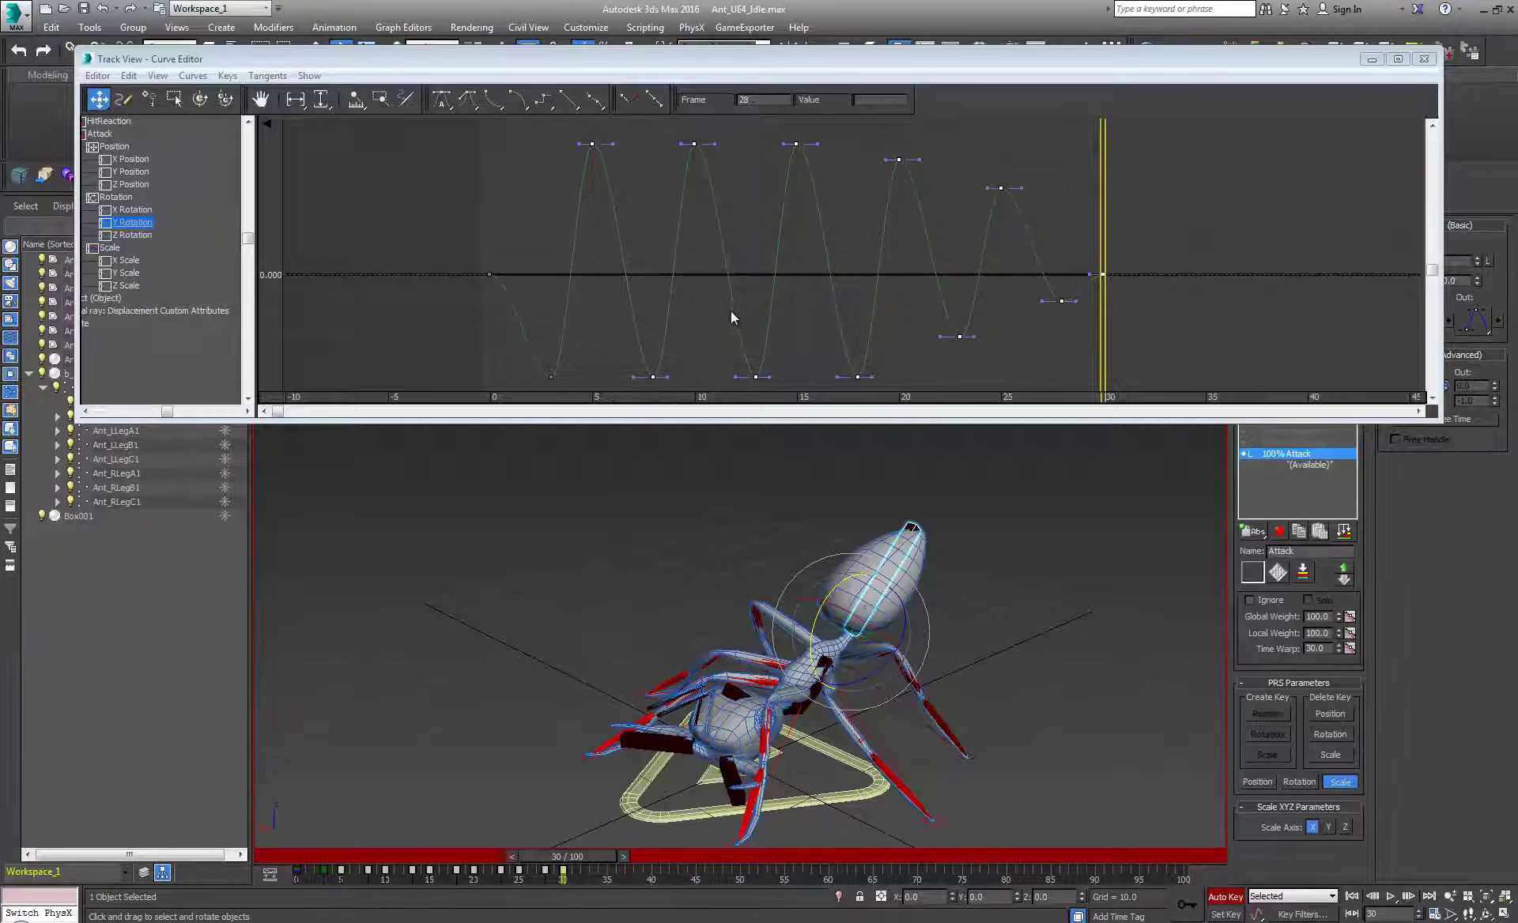
- Close the Curve Editor, return to frame 0 and add a local adjustment layer after the Attack layer
{"action": "left_click", "coordinate": [1423, 58]}
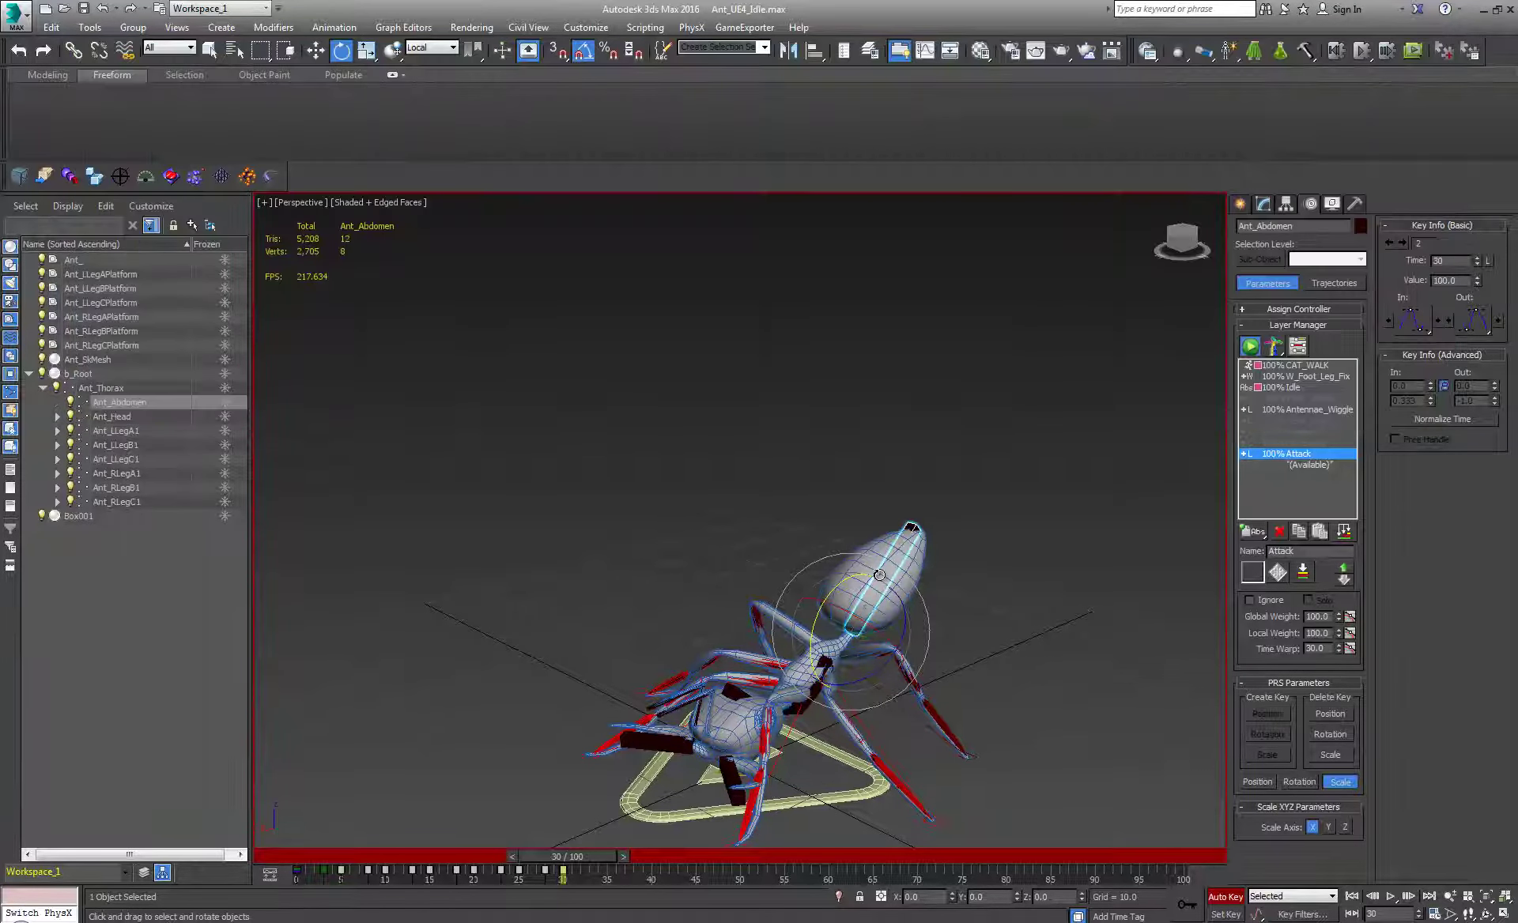
{"action": "mouse_move", "coordinate": [580, 856]}
{"action": "left_mouse_down"}
{"action": "mouse_move", "coordinate": [290, 855]}
{"action": "mouse_move", "coordinate": [607, 843]}
{"action": "left_mouse_up"}
{"action": "key", "text": "Home"}
{"action": "key", "text": "e"}
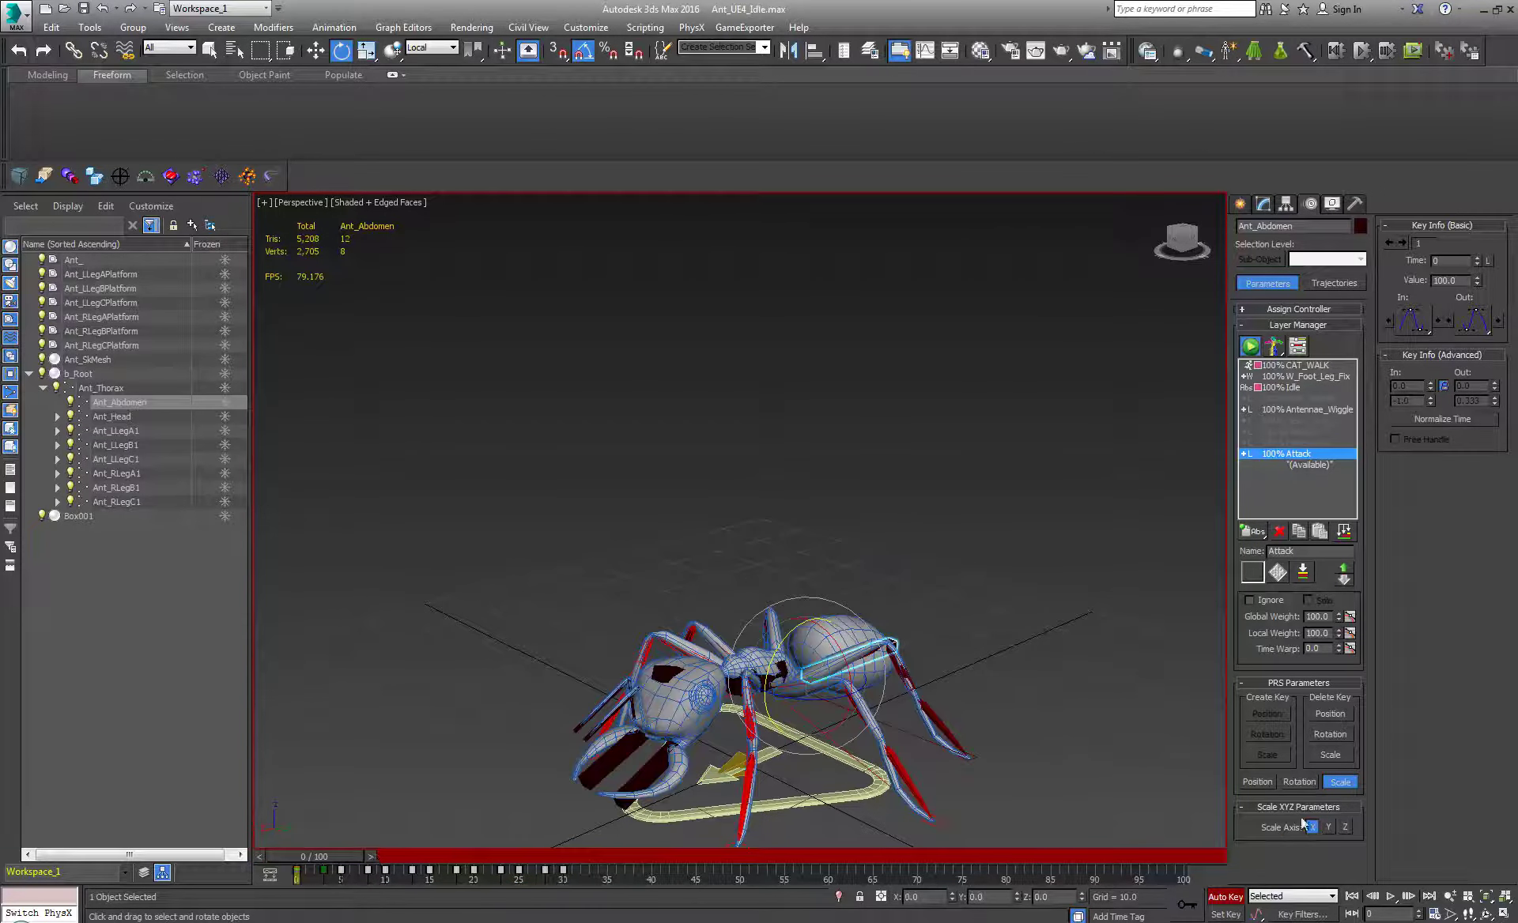
{"action": "middle_click_drag", "start_coordinate": [901, 664], "coordinate": [901, 605]}
{"action": "middle_click_drag", "start_coordinate": [902, 604], "coordinate": [860, 603], "text": "alt"}
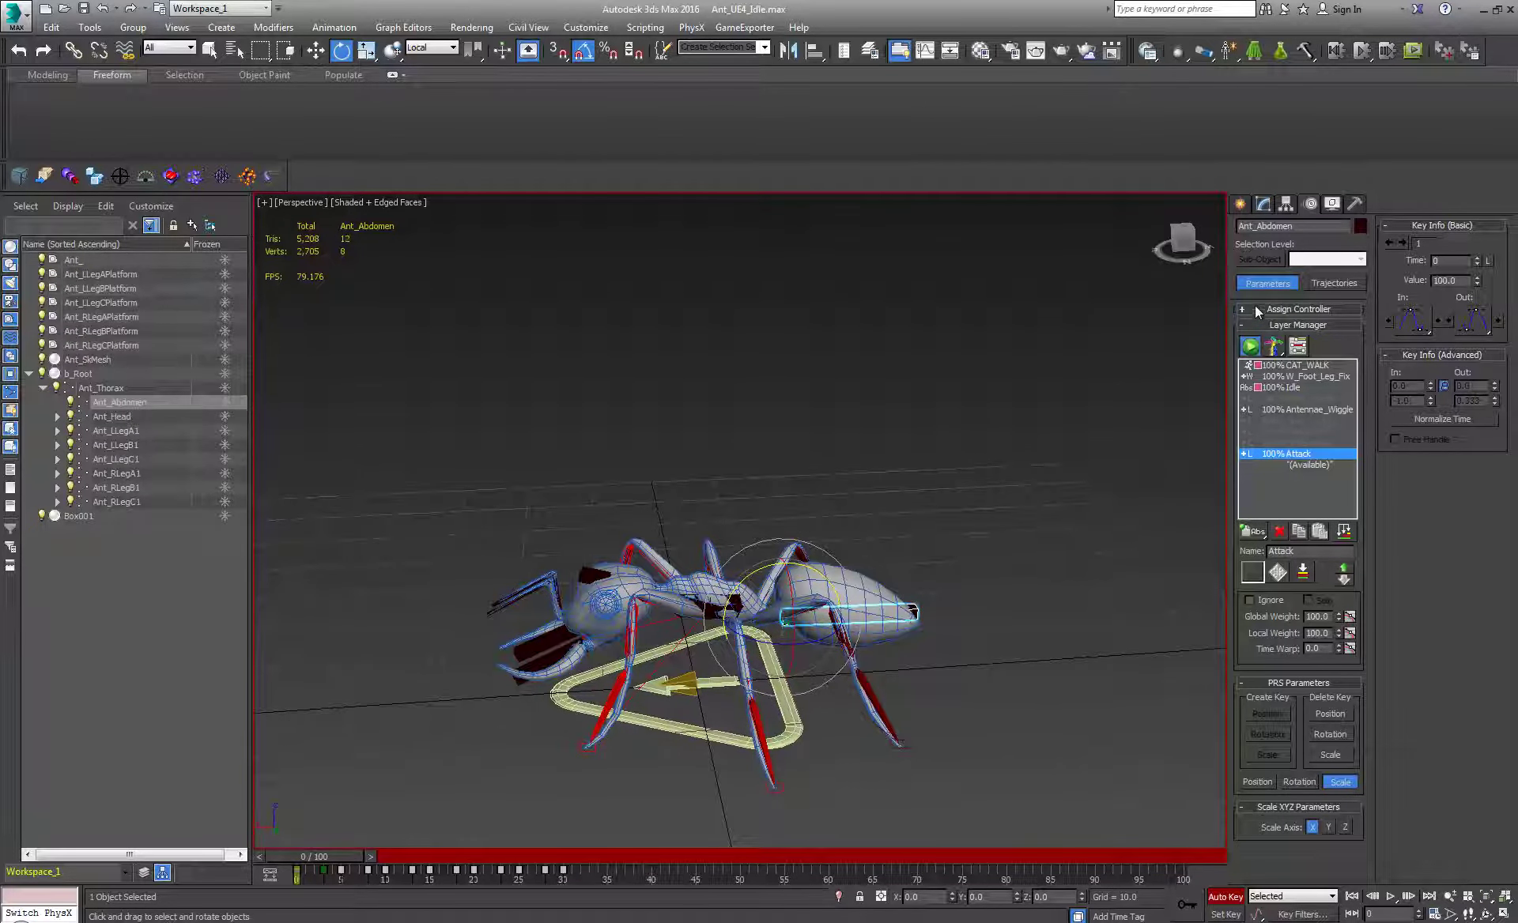
{"action": "left_click_drag", "start_coordinate": [1252, 531], "coordinate": [1255, 571]}
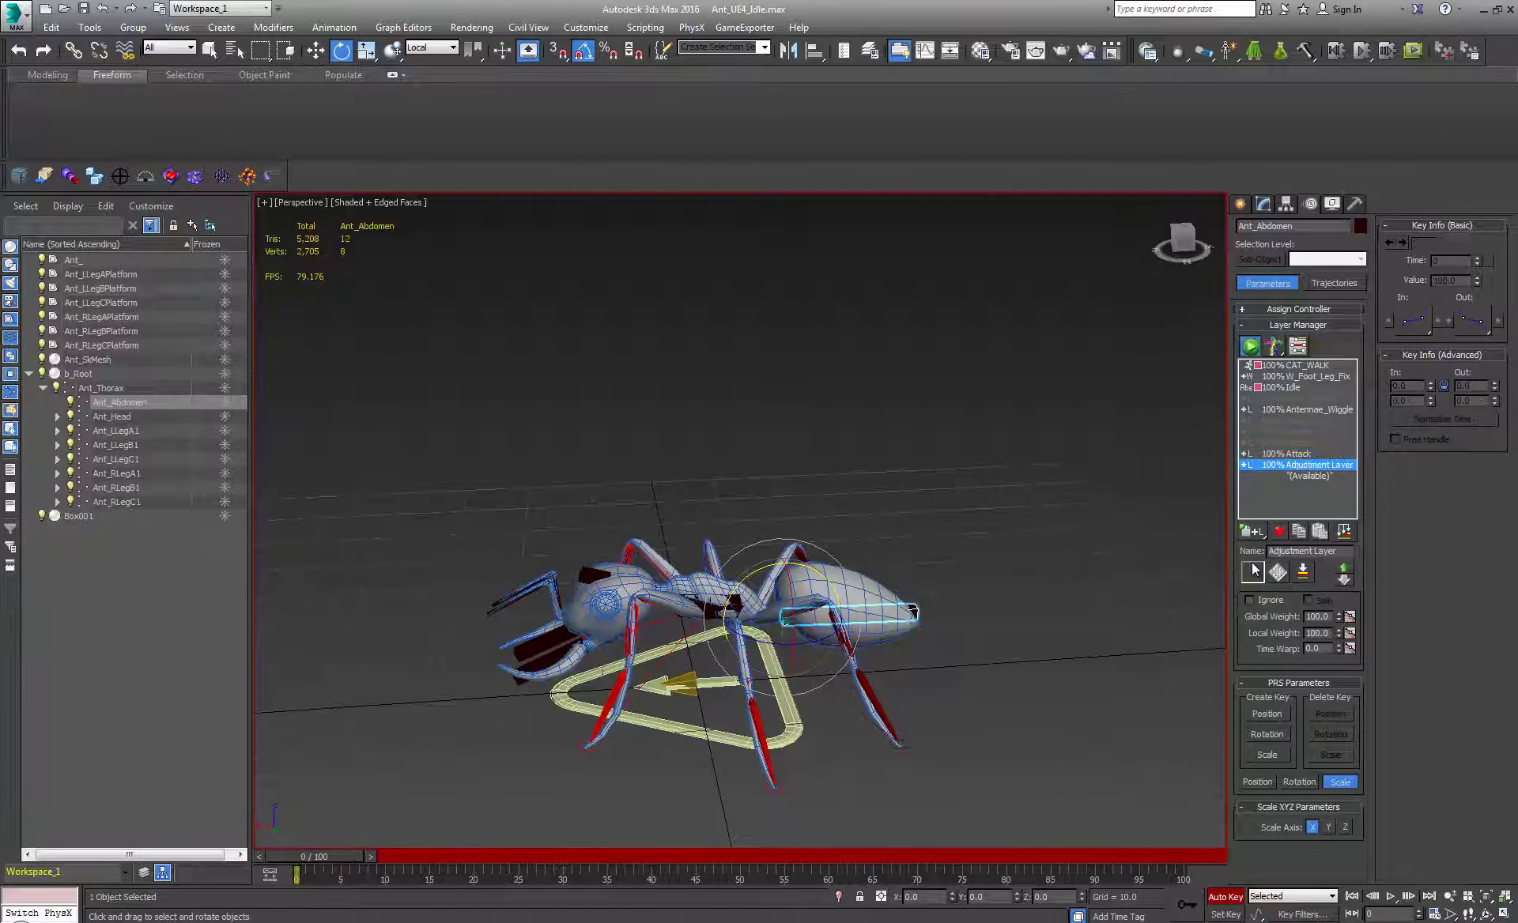
- Rename the new adjustment layer as Atk_ButtRaise and set a key on the abdomen at frame 0
{"action": "left_click", "coordinate": [1342, 552]}
{"action": "type", "text": "Atk_ButtRaise"}
{"action": "key", "text": "Return"}
{"action": "left_click", "coordinate": [1190, 909]}
- Rotate the abdomen steeply upward at frame 30 and check the raise from the start of the timeline
{"action": "left_click_drag", "start_coordinate": [314, 860], "coordinate": [567, 857]}
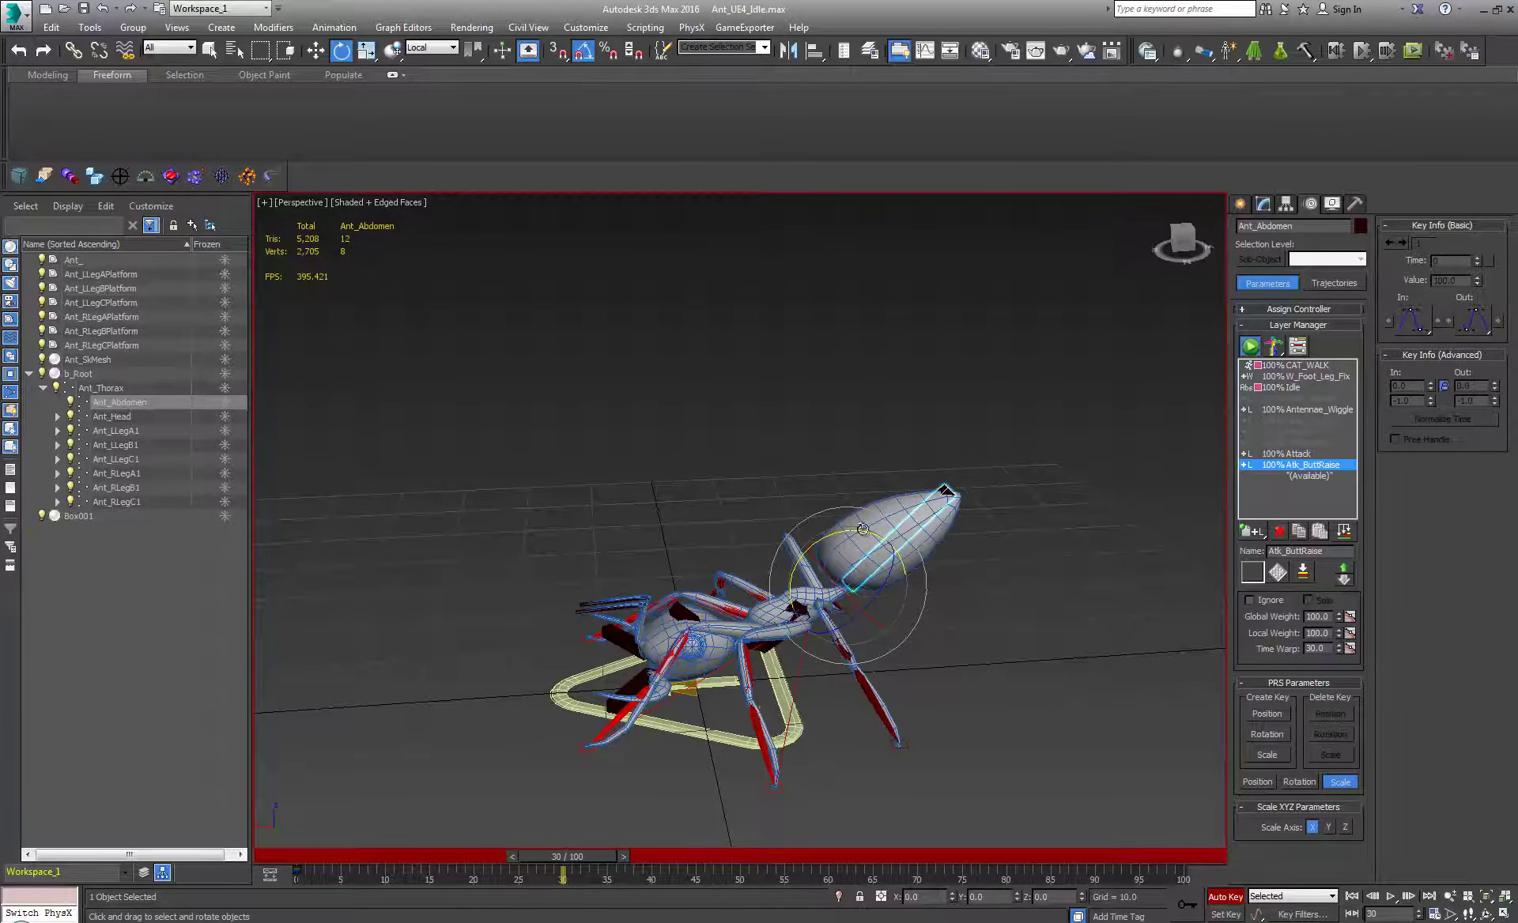
{"action": "left_click_drag", "start_coordinate": [844, 532], "coordinate": [821, 533]}
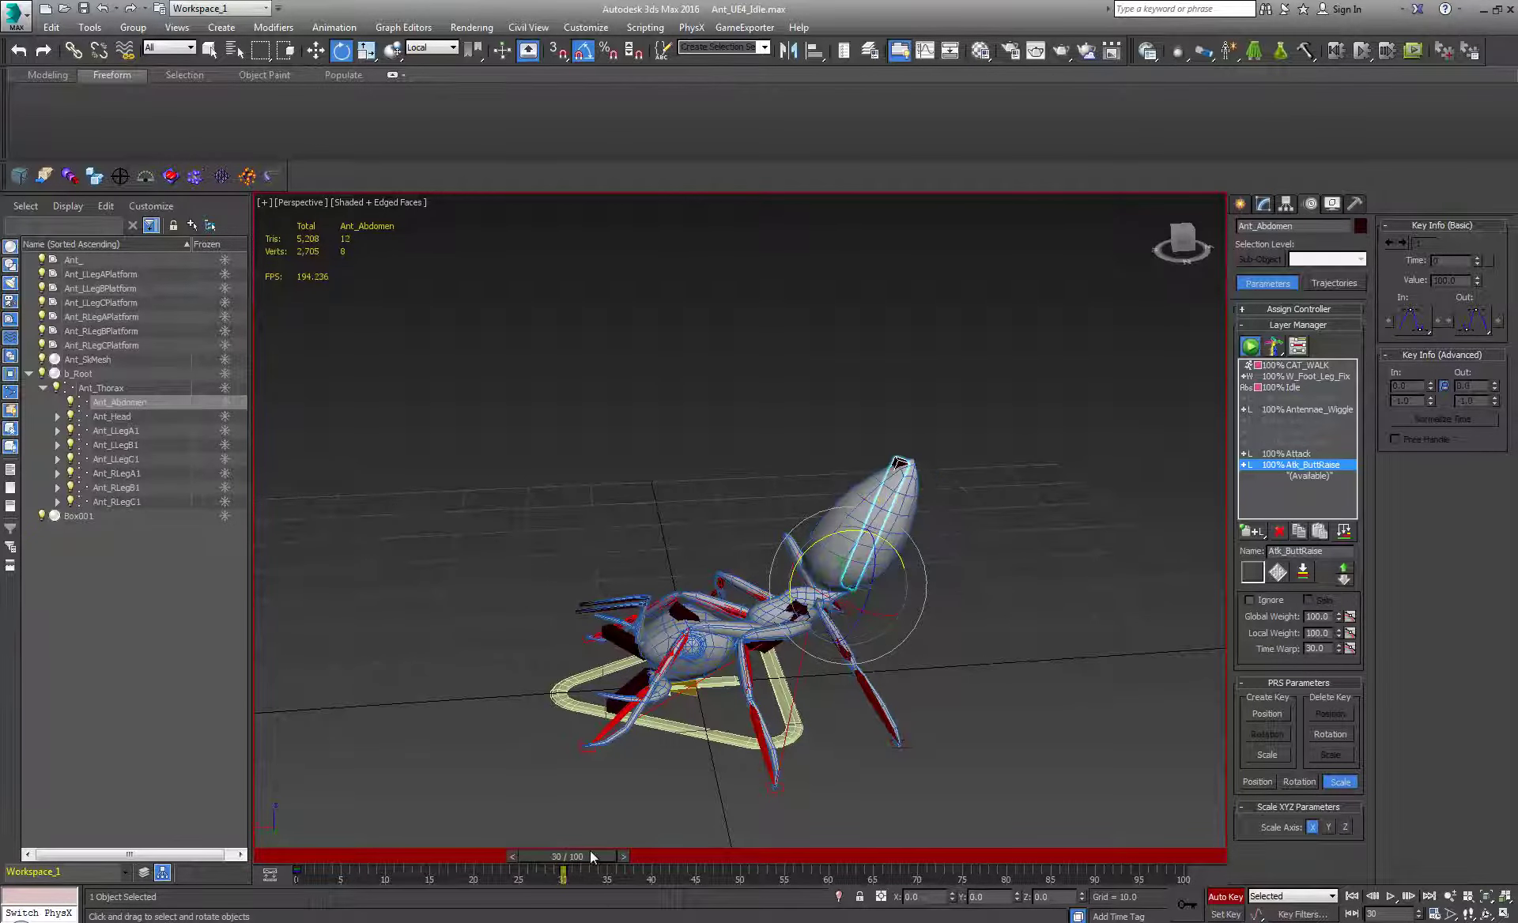
{"action": "left_click_drag", "start_coordinate": [590, 851], "coordinate": [361, 857]}
{"action": "middle_click_drag", "start_coordinate": [672, 588], "coordinate": [529, 840], "text": "alt"}
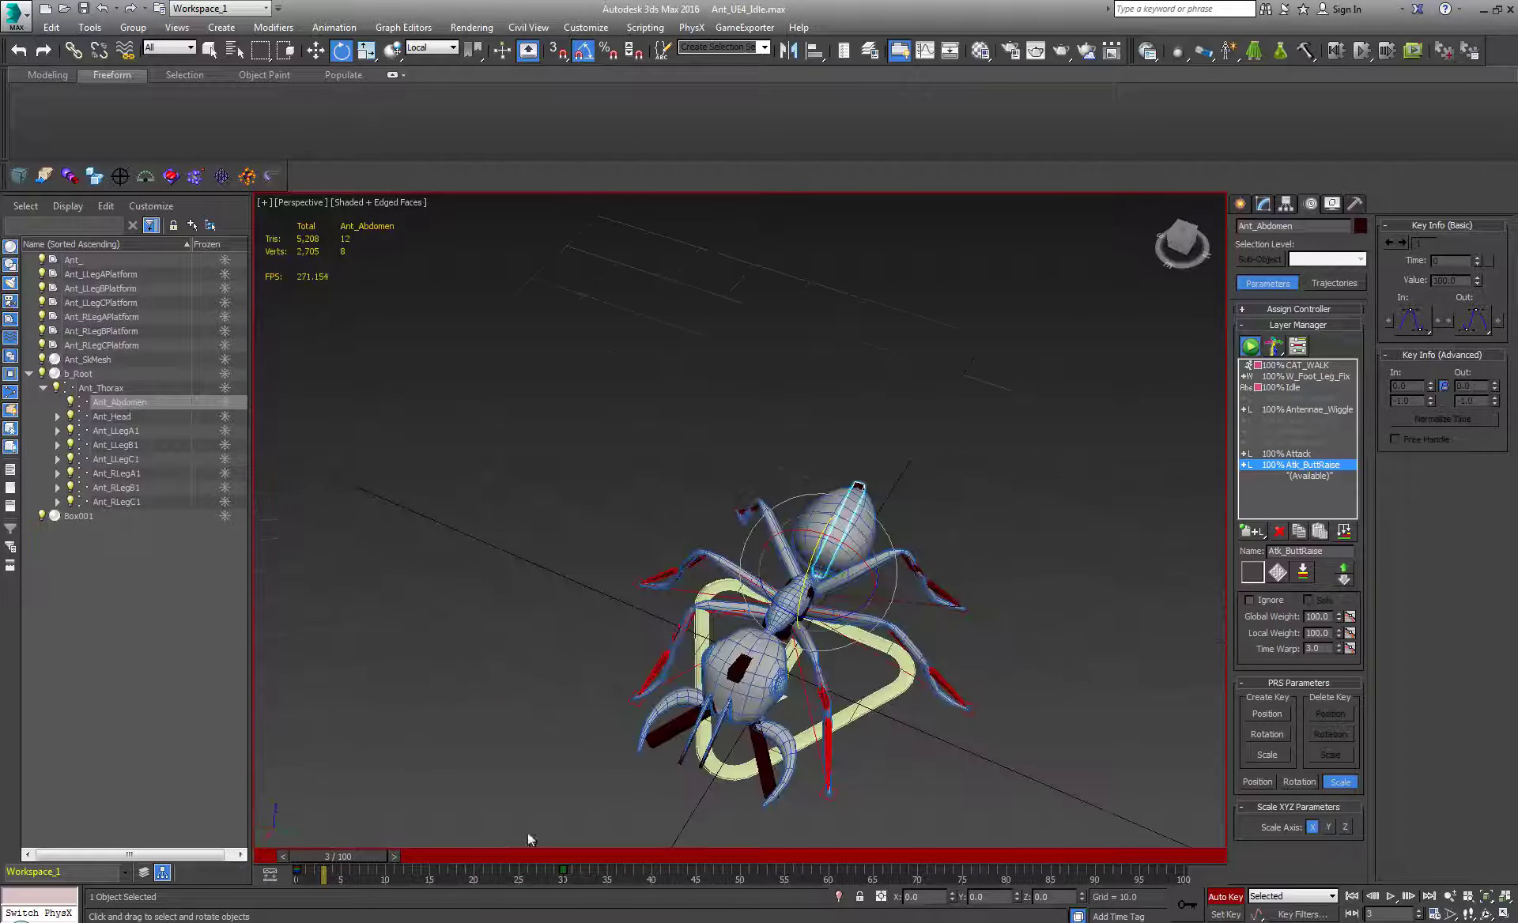
{"action": "left_click_drag", "start_coordinate": [353, 857], "coordinate": [321, 858]}
{"action": "key", "text": "e"}
{"action": "middle_click_drag", "start_coordinate": [791, 601], "coordinate": [667, 517], "text": "alt"}
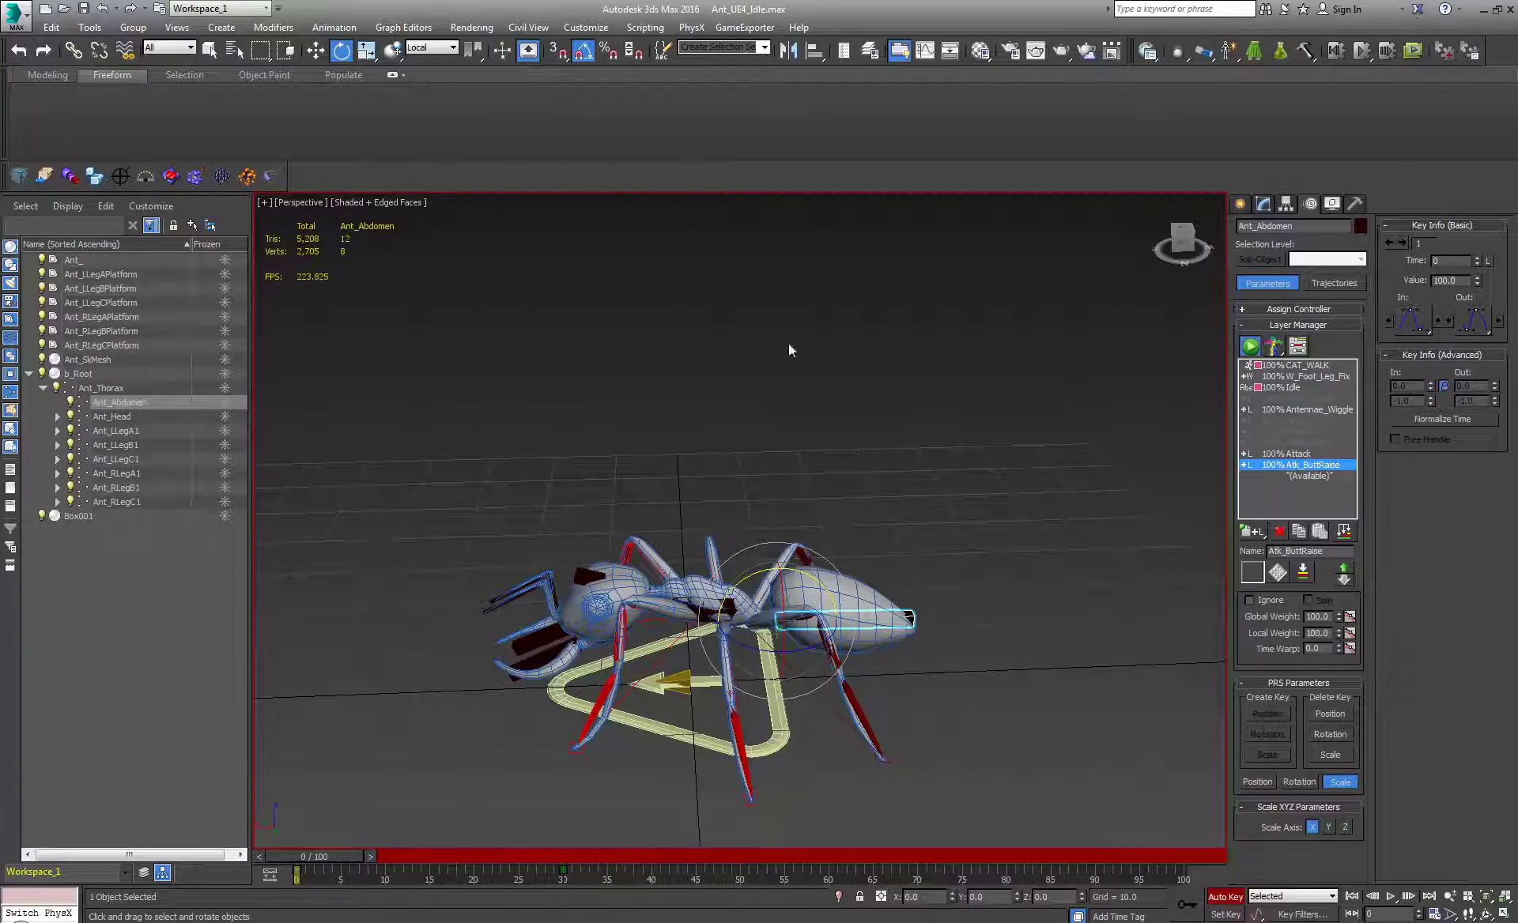
{"action": "middle_click_drag", "start_coordinate": [618, 491], "coordinate": [738, 438]}
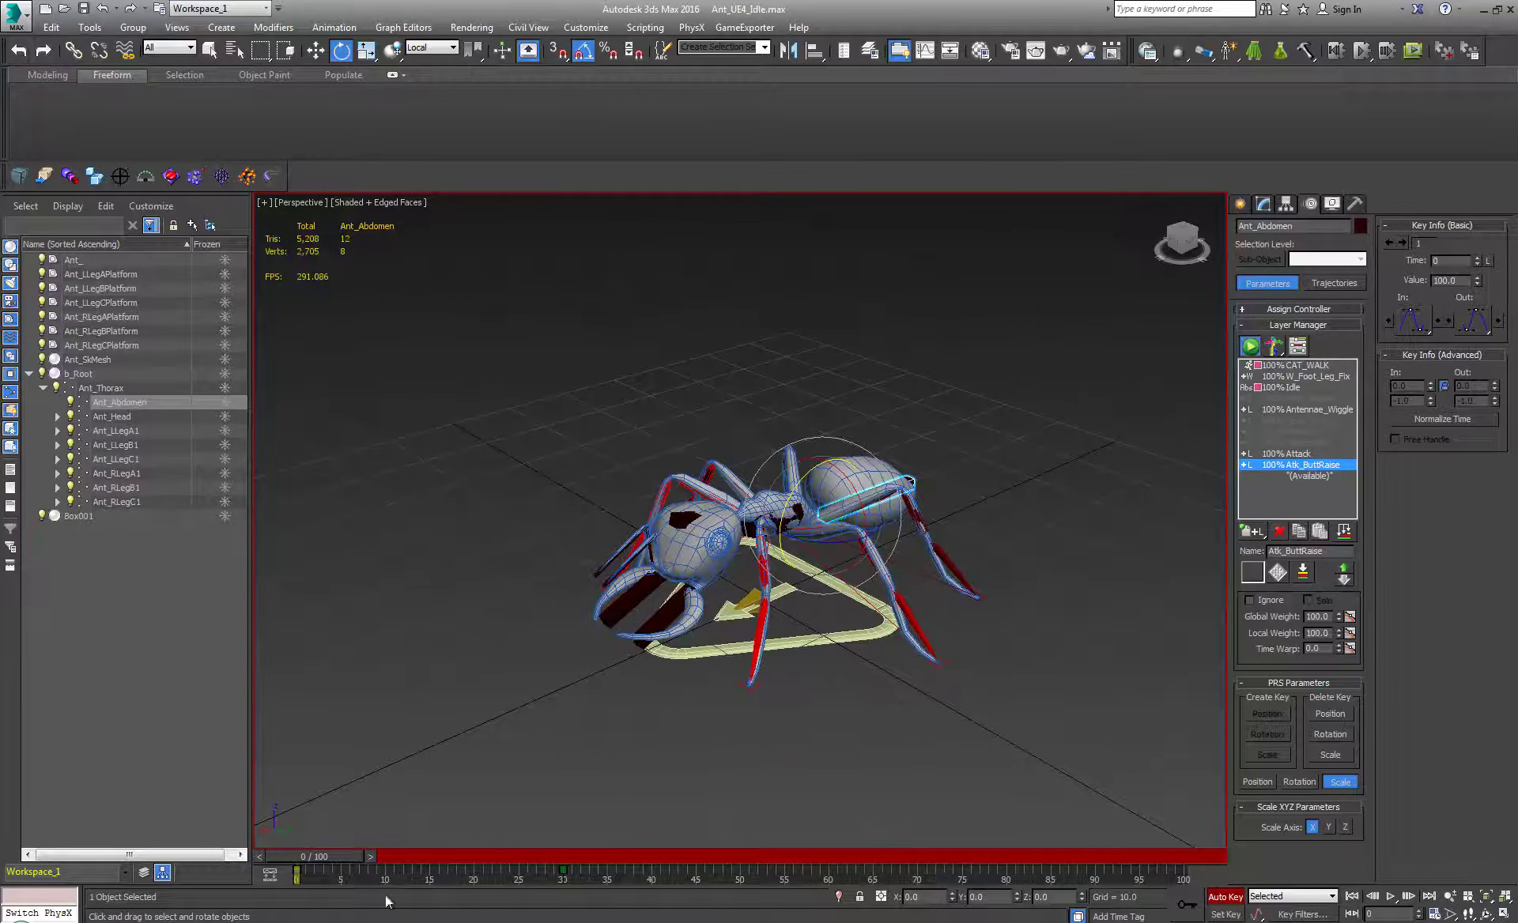
- Set a key at frame 40 to hold the abdomen's raised rotation
{"action": "left_click_drag", "start_coordinate": [351, 858], "coordinate": [688, 838]}
{"action": "key", "text": "e"}
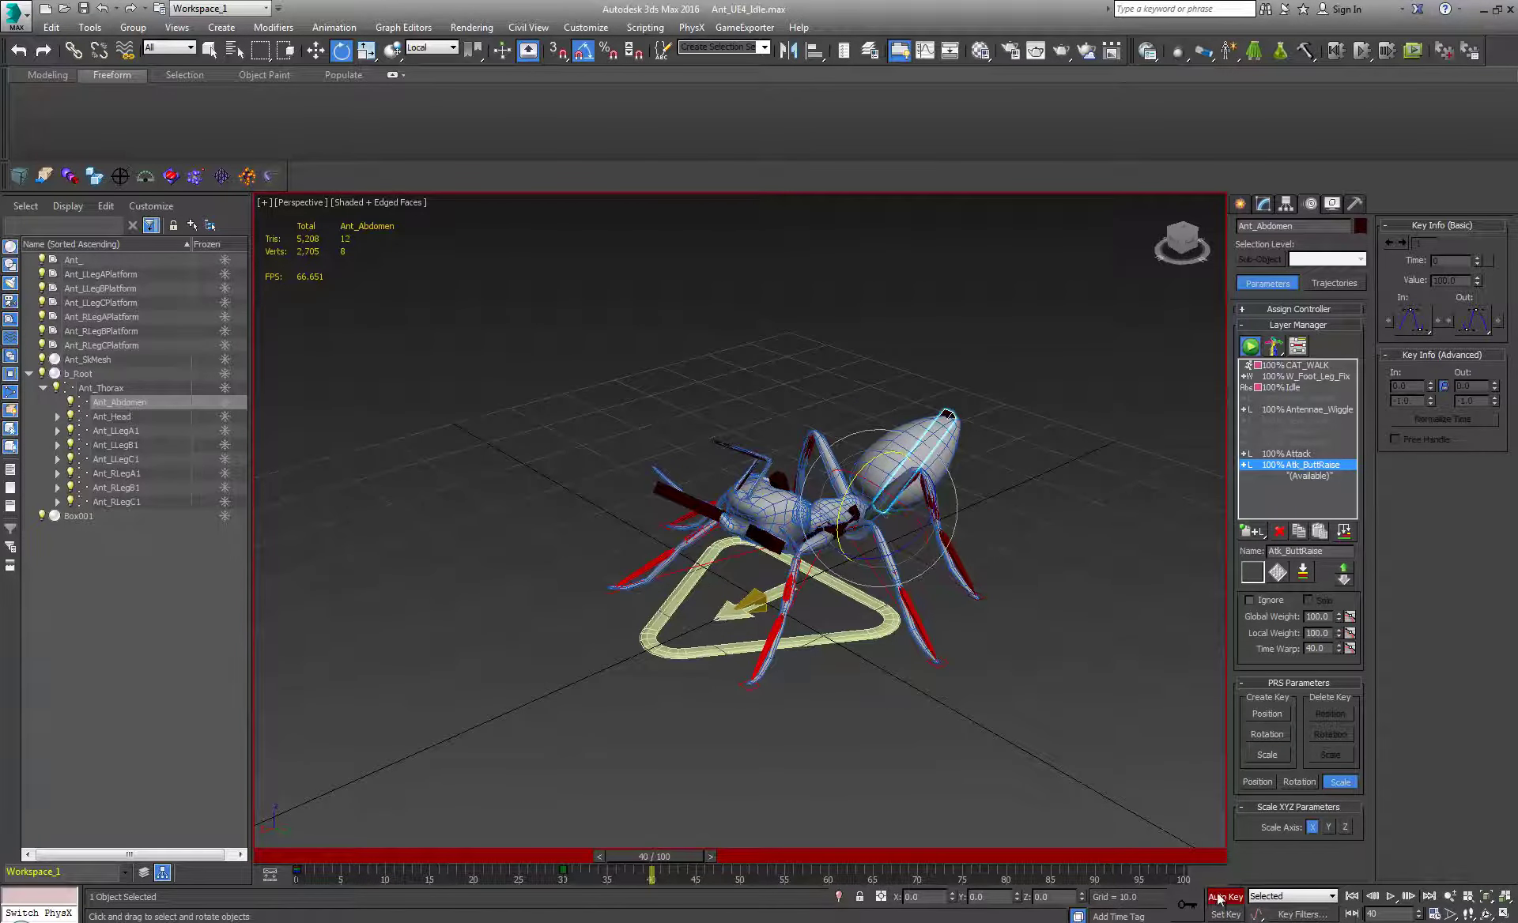
{"action": "left_click", "coordinate": [1185, 905]}
- Rotate the abdomen downward at frame 45 so that it points toward the ground
{"action": "left_click_drag", "start_coordinate": [685, 859], "coordinate": [730, 853]}
{"action": "middle_click_drag", "start_coordinate": [847, 627], "coordinate": [790, 576], "text": "alt"}
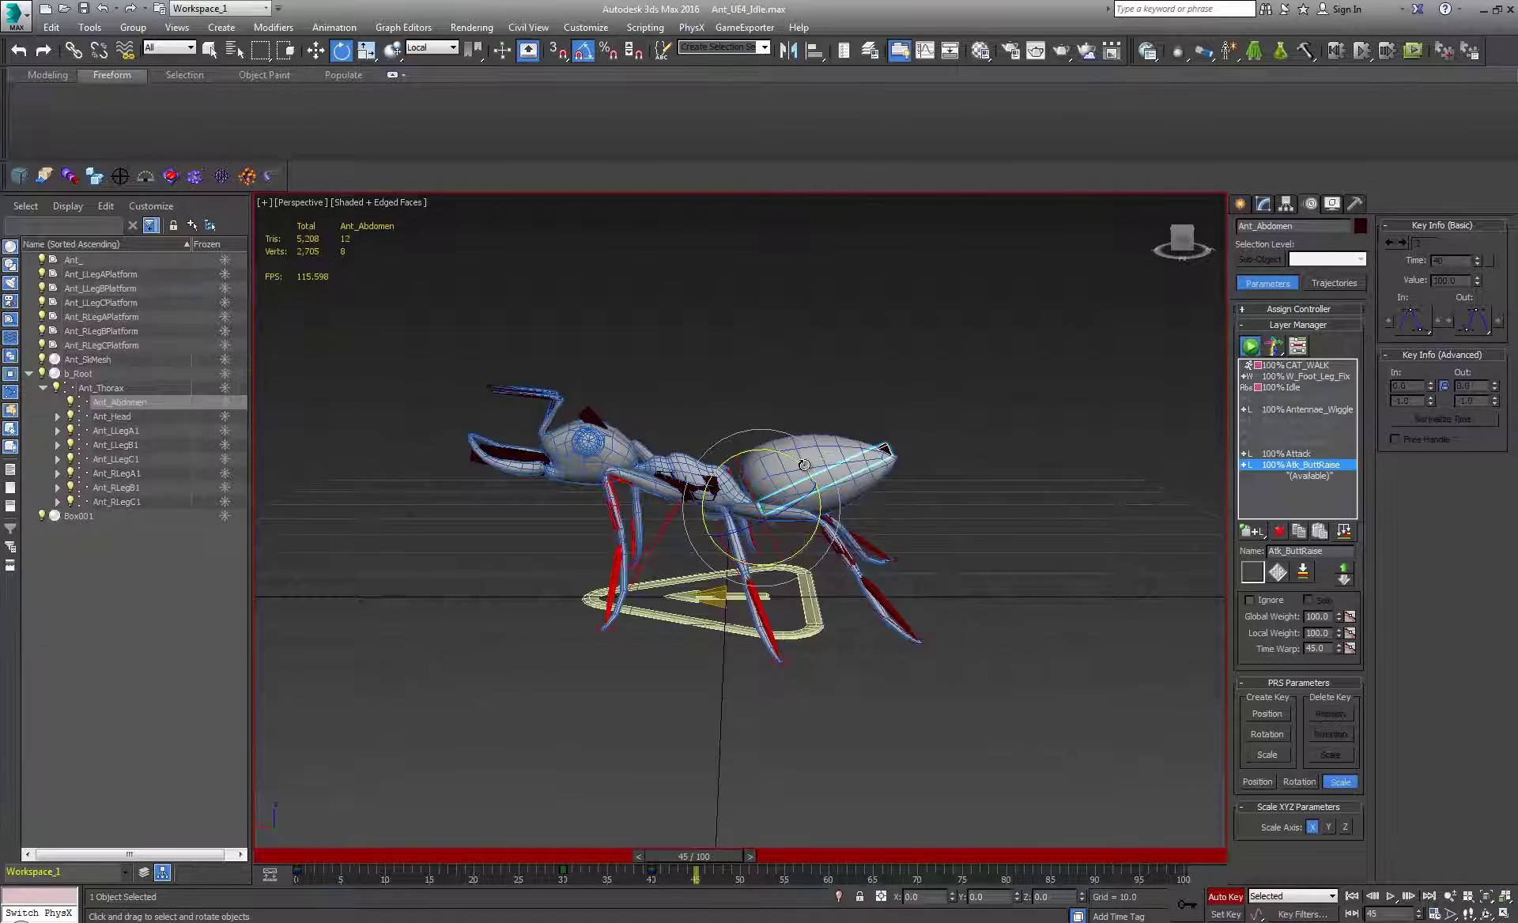
{"action": "left_click_drag", "start_coordinate": [808, 464], "coordinate": [881, 491]}
{"action": "middle_click_drag", "start_coordinate": [881, 492], "coordinate": [892, 479], "text": "alt"}
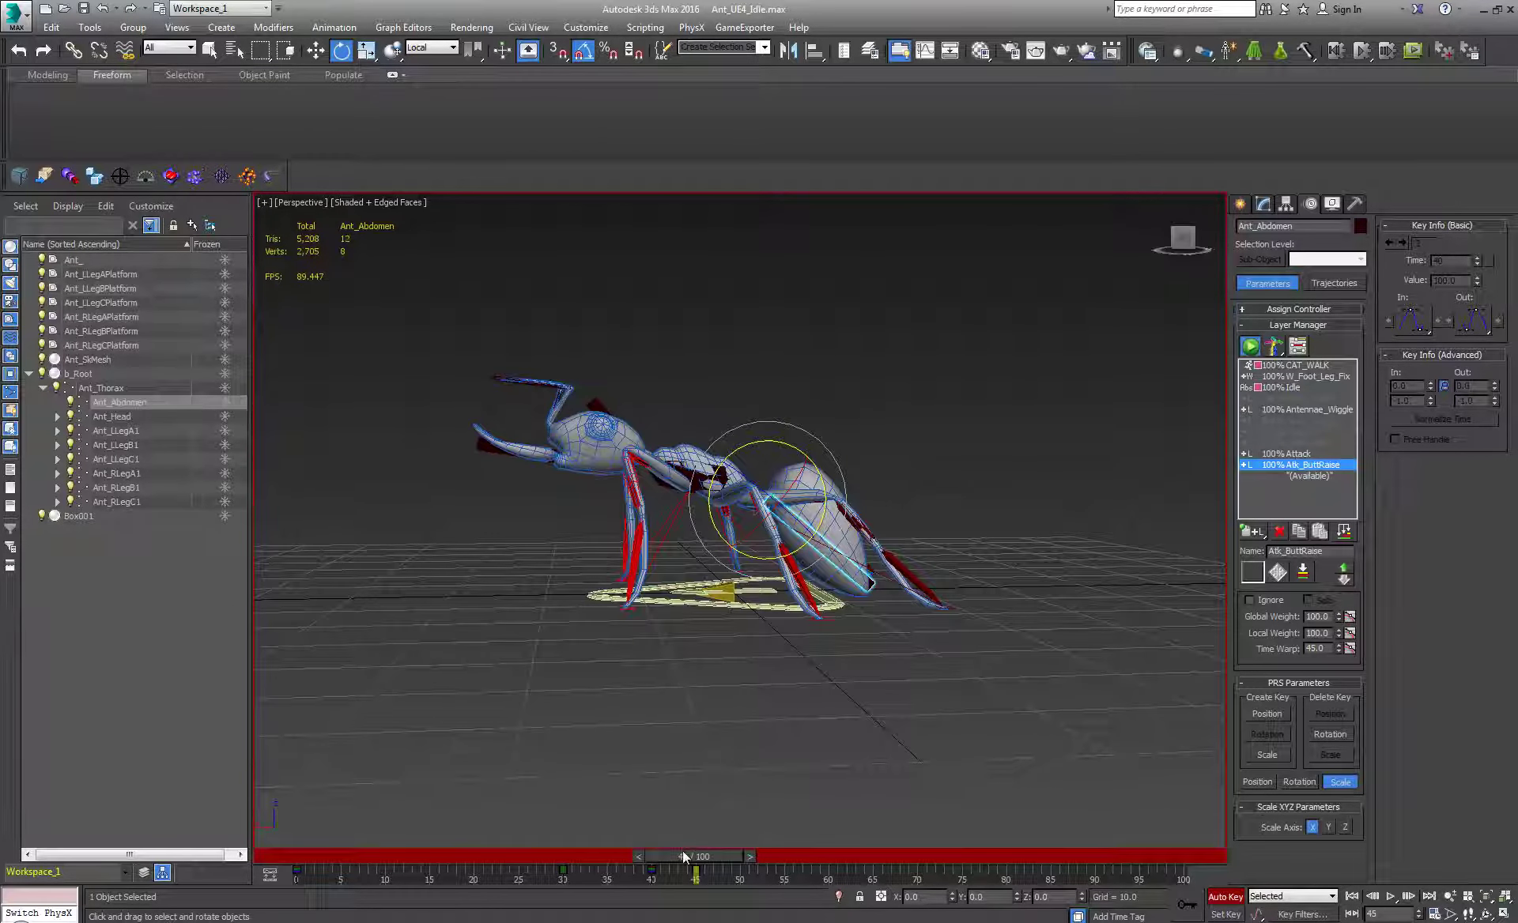
- Adjust the abdomen's rotation at frame 65 on the Atk_ButtRaise layer
{"action": "left_click_drag", "start_coordinate": [683, 857], "coordinate": [864, 876]}
{"action": "key", "text": "e"}
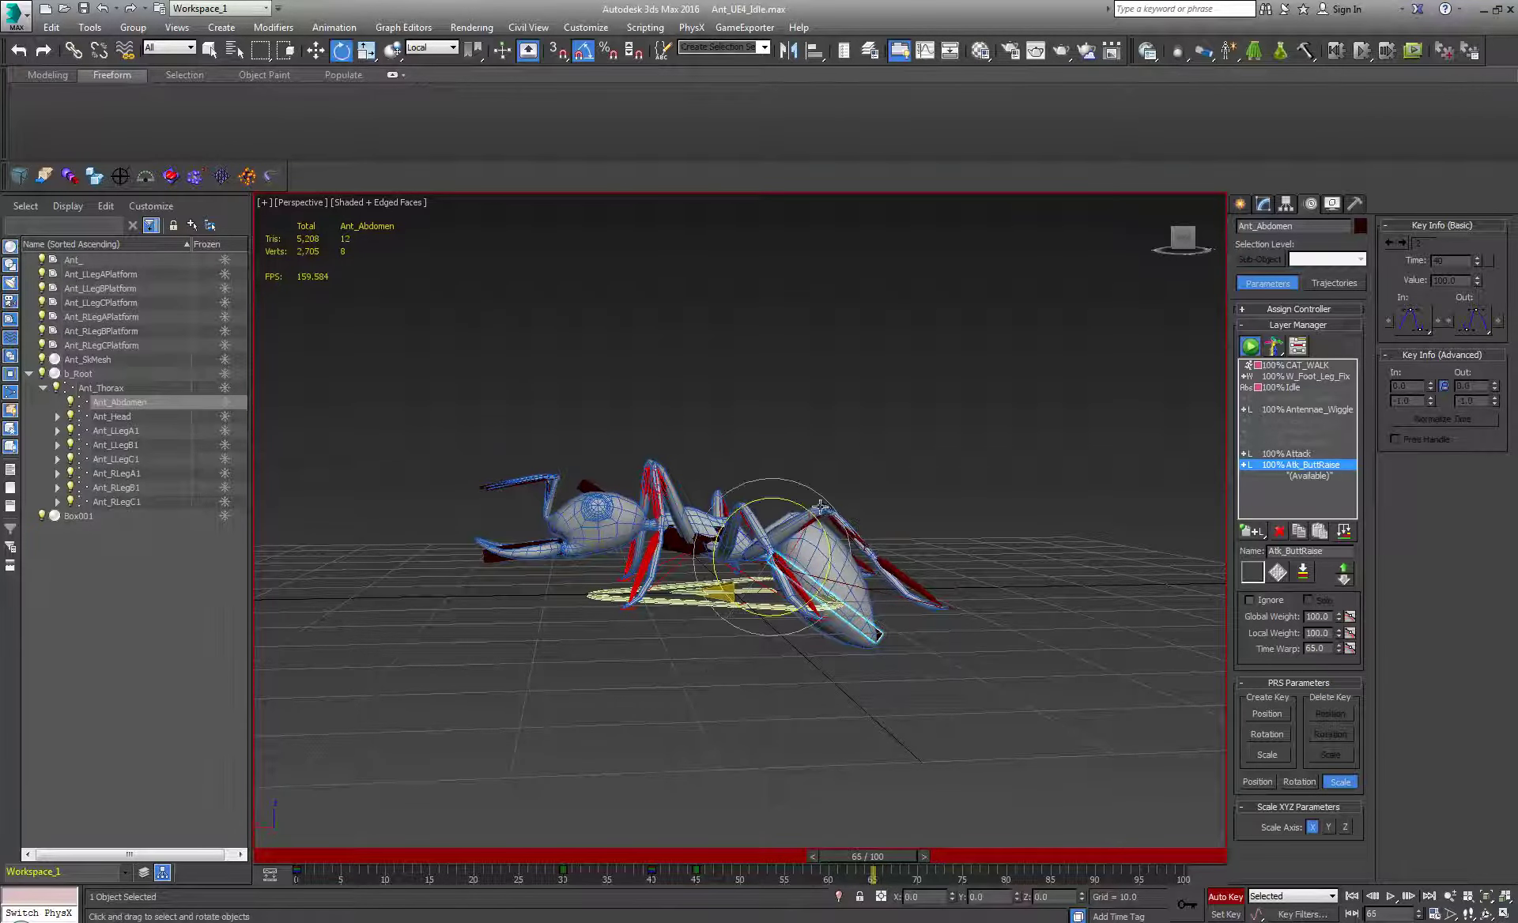
{"action": "left_click_drag", "start_coordinate": [800, 504], "coordinate": [799, 553]}
- Copy the abdomen's frame 0 key to frame 100 and rotate the abdomen slightly downward at frame 82
{"action": "left_click_drag", "start_coordinate": [898, 866], "coordinate": [1194, 769]}
{"action": "key", "text": "e"}
{"action": "left_click", "coordinate": [1195, 905]}
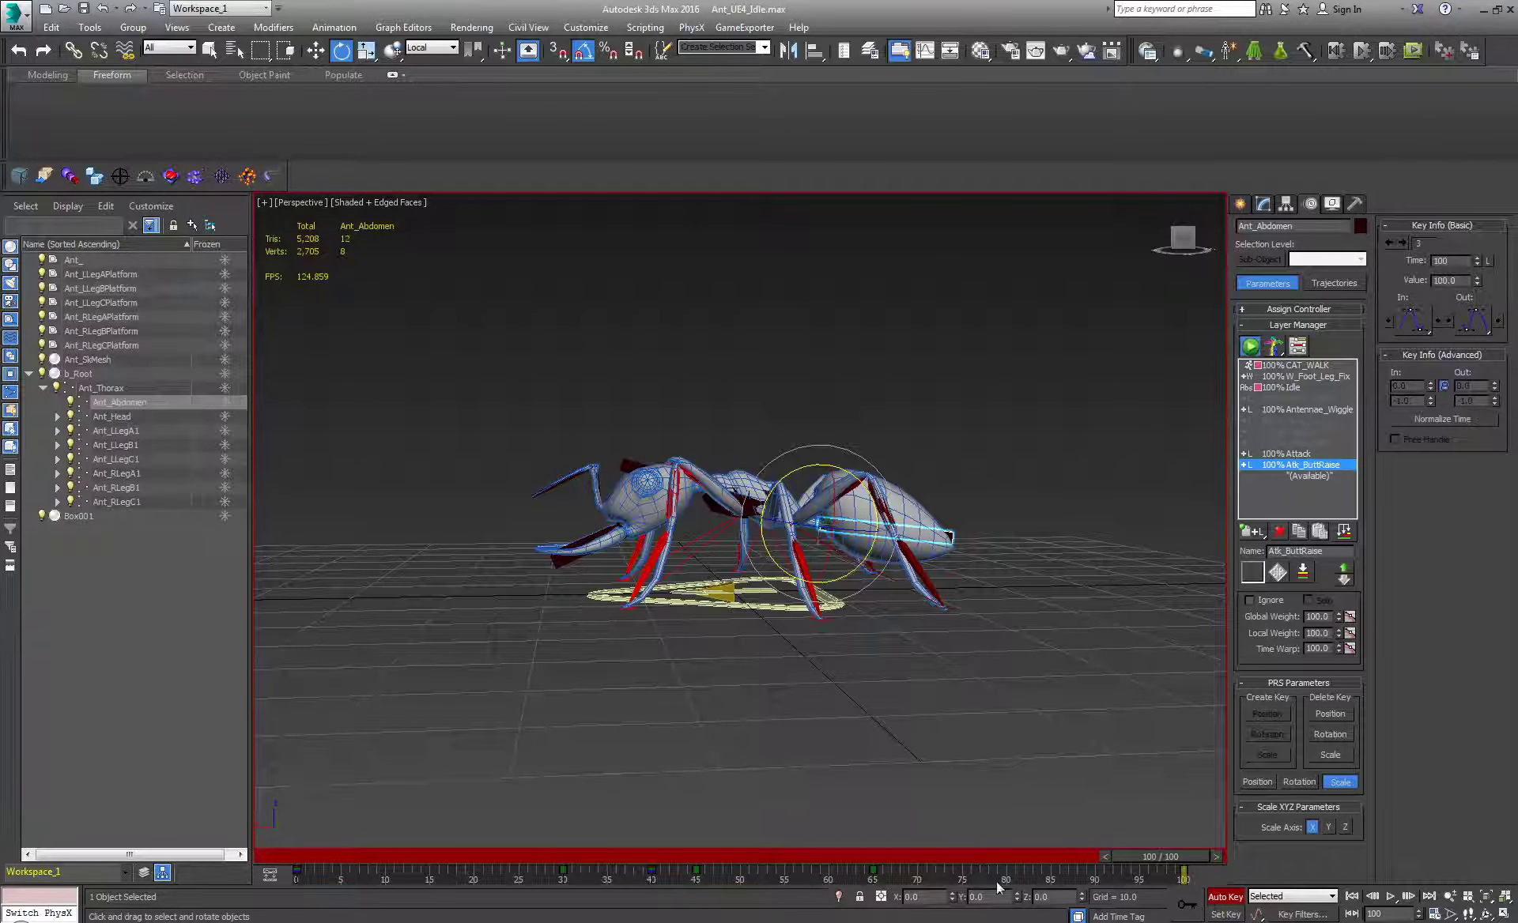
{"action": "left_click_drag", "start_coordinate": [296, 871], "coordinate": [1037, 861], "text": "shift"}
{"action": "key", "text": "e"}
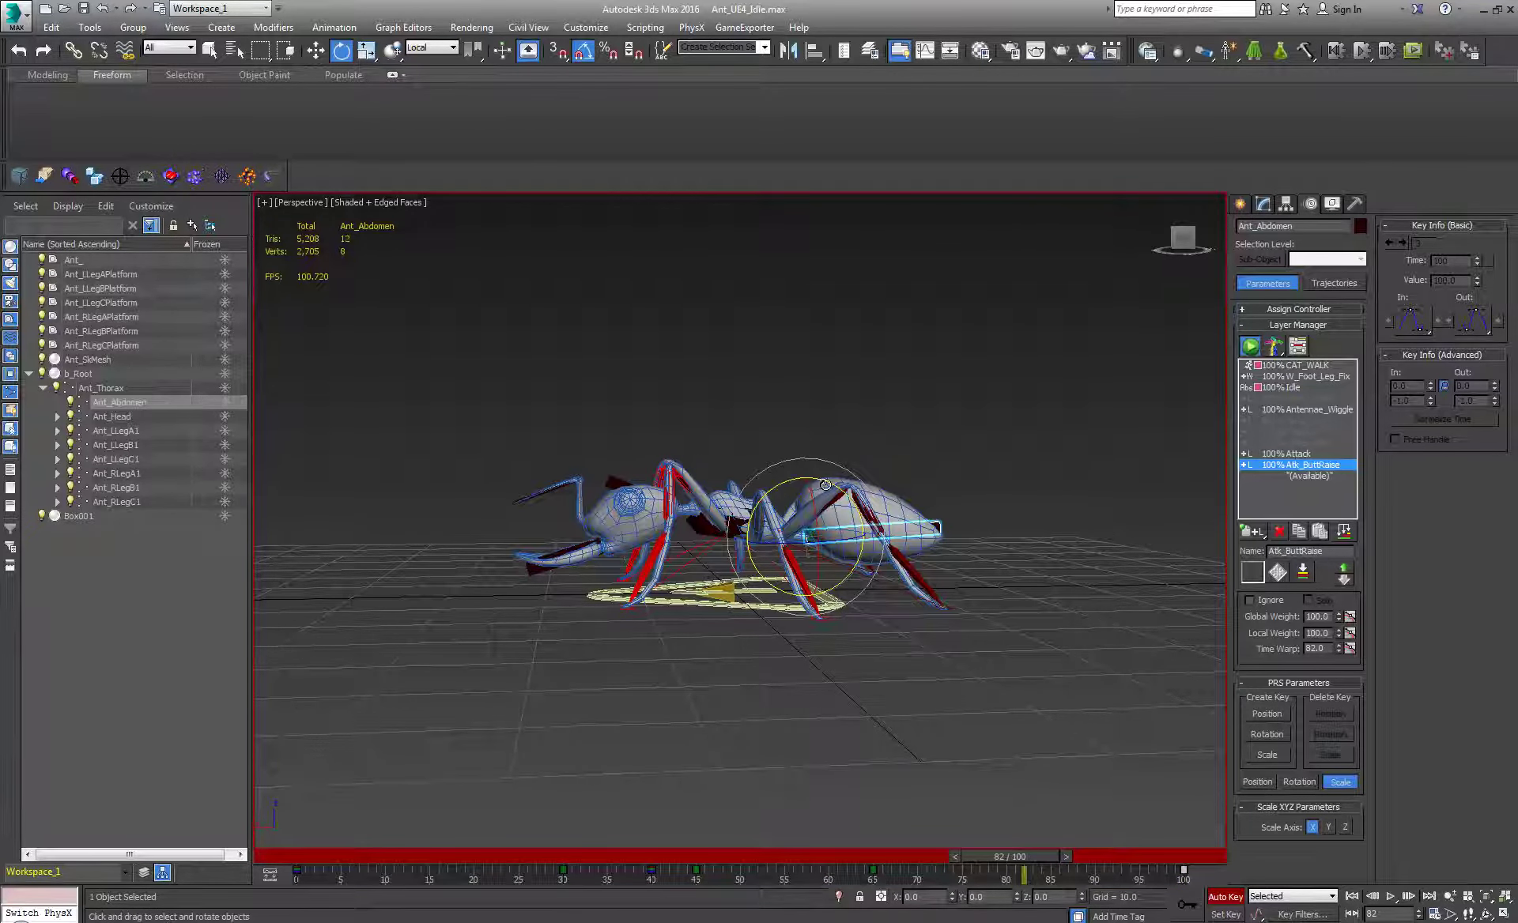
{"action": "left_click_drag", "start_coordinate": [825, 484], "coordinate": [836, 491]}
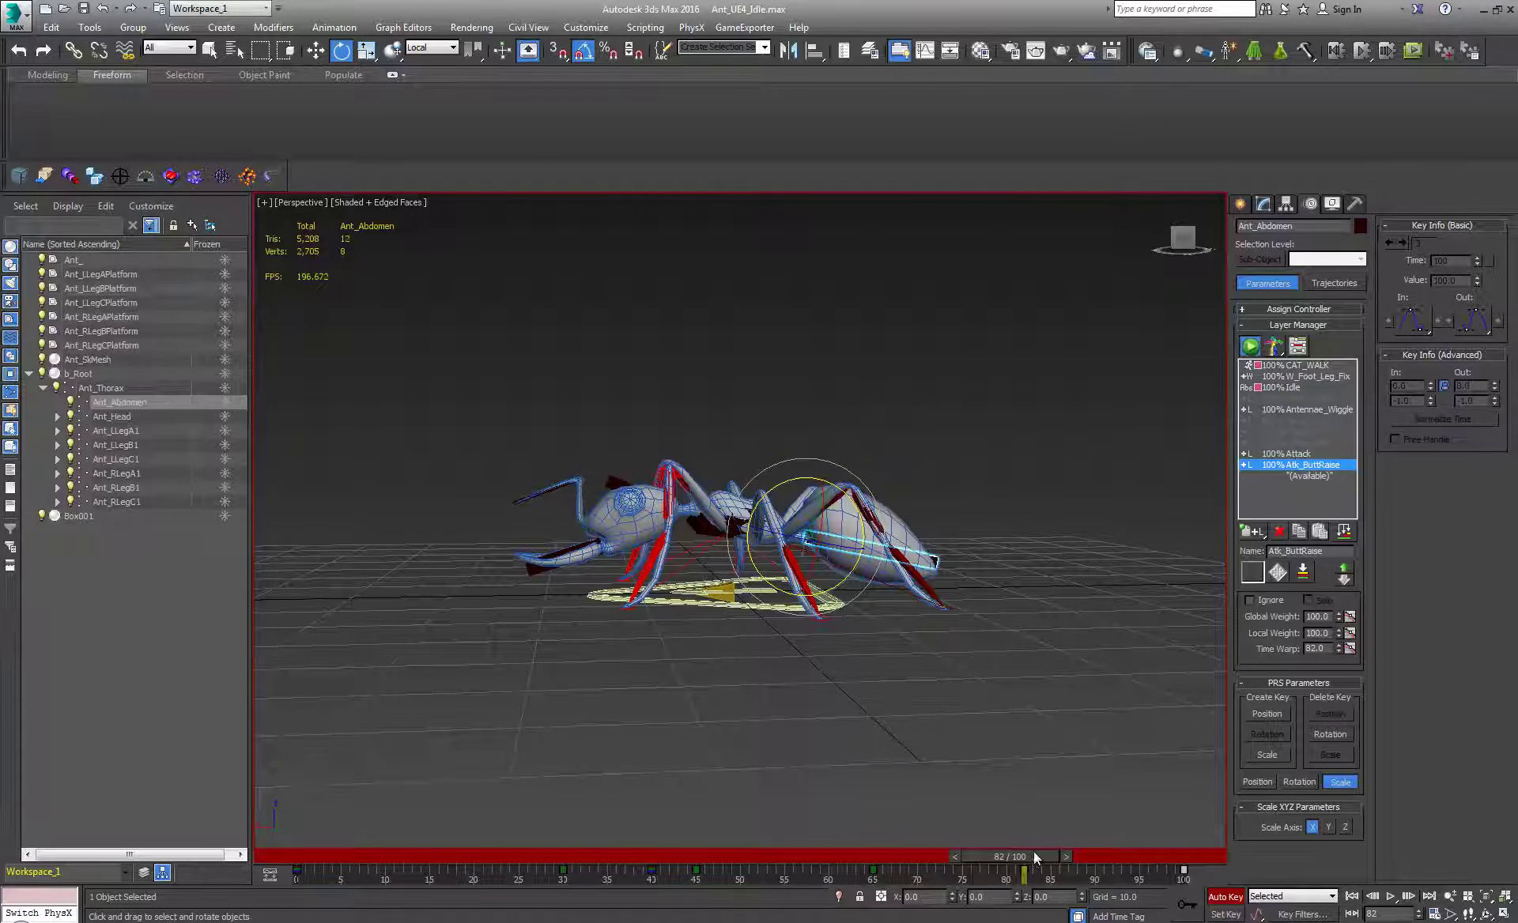
{"action": "left_click_drag", "start_coordinate": [1032, 852], "coordinate": [789, 759]}
{"action": "key", "text": "e"}
{"action": "middle_click_drag", "start_coordinate": [838, 564], "coordinate": [733, 718], "text": "alt"}
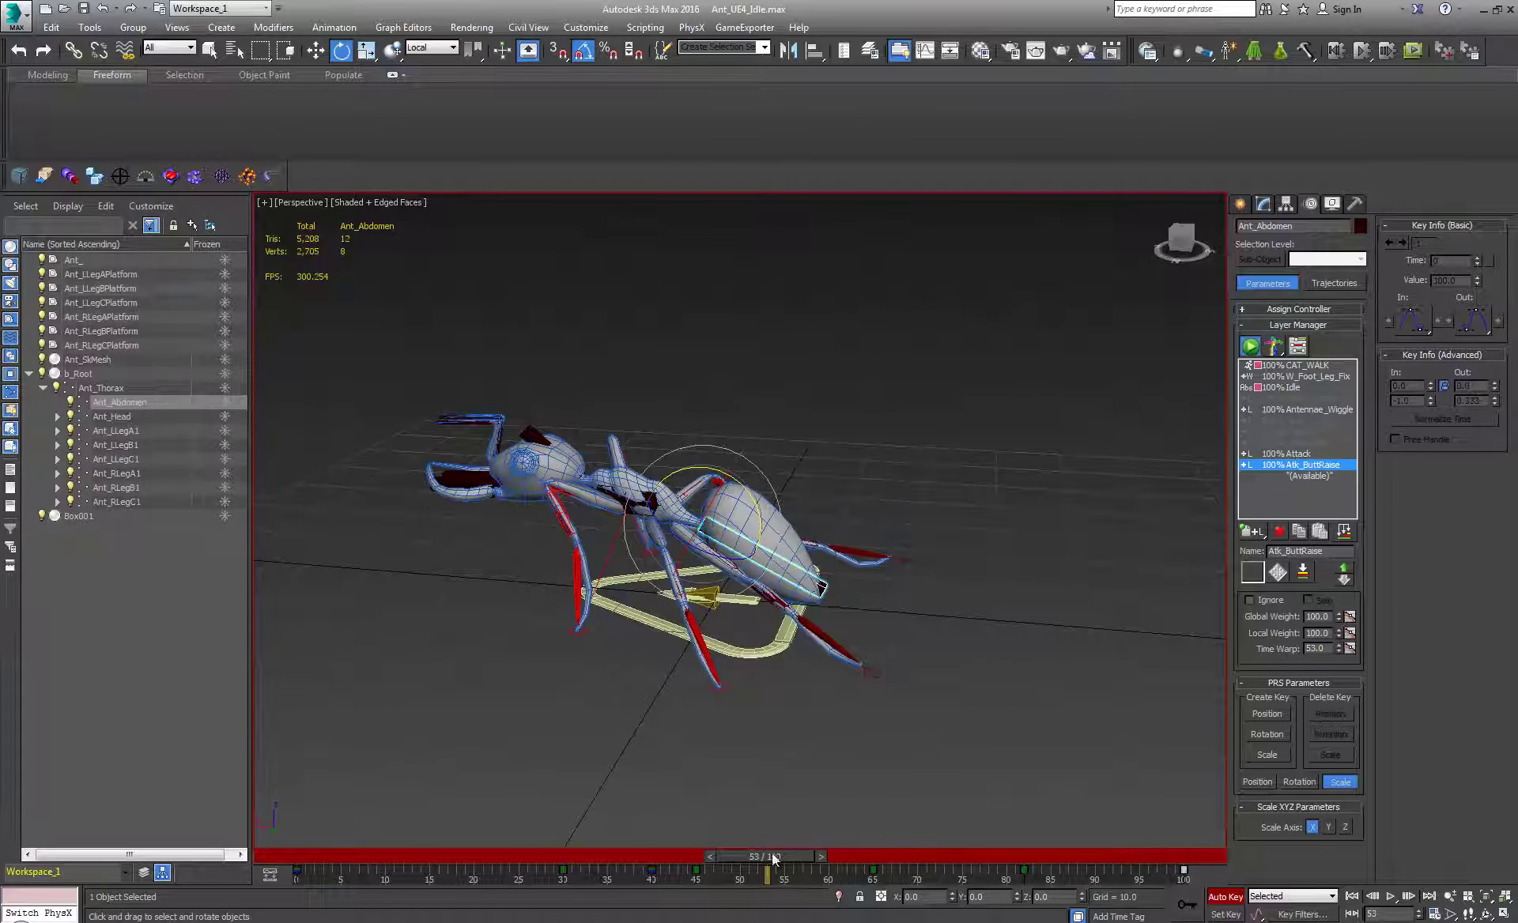
- Return to frame 0 and add a local adjustment layer named Atk_Feets after the Atk_ButtRaise layer
{"action": "left_click_drag", "start_coordinate": [771, 852], "coordinate": [207, 869]}
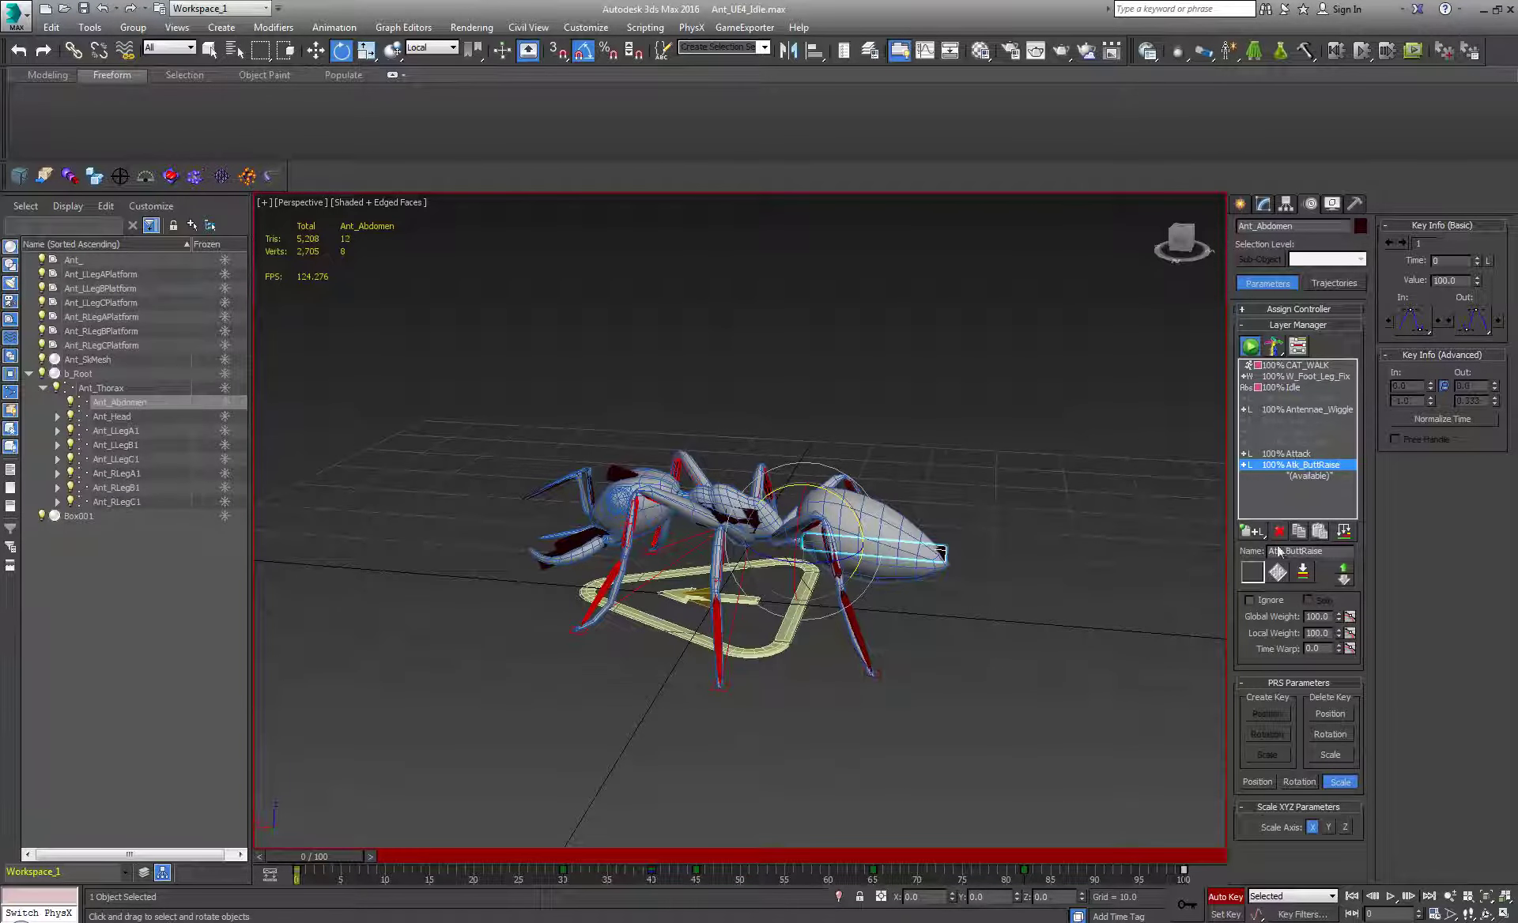
{"action": "left_click_drag", "start_coordinate": [1257, 530], "coordinate": [1255, 583]}
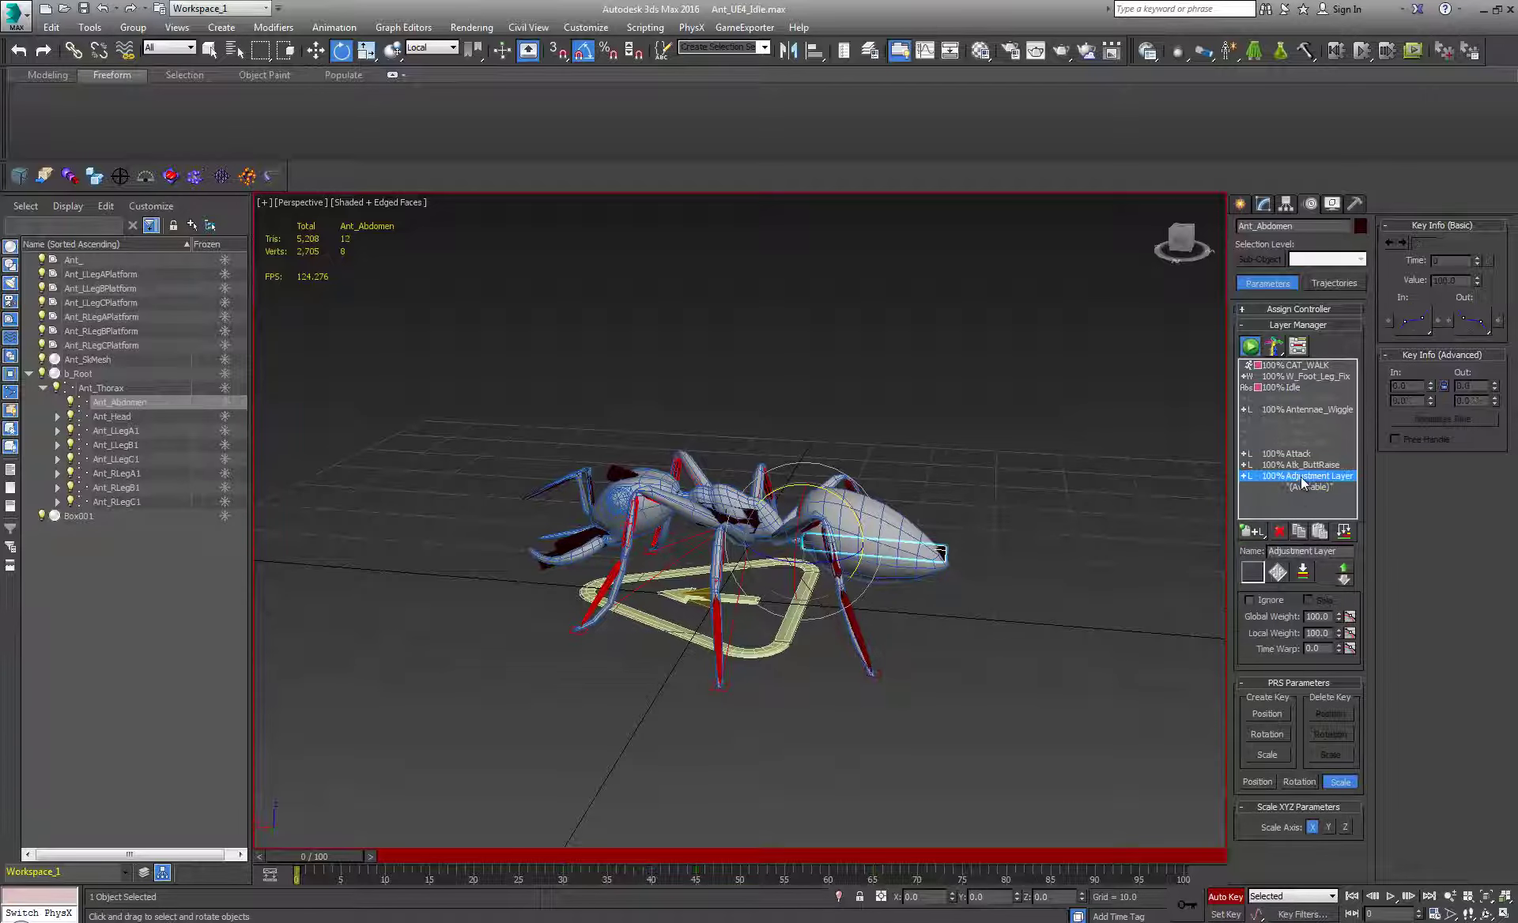
{"action": "left_click", "coordinate": [1344, 553]}
{"action": "type", "text": "A"}
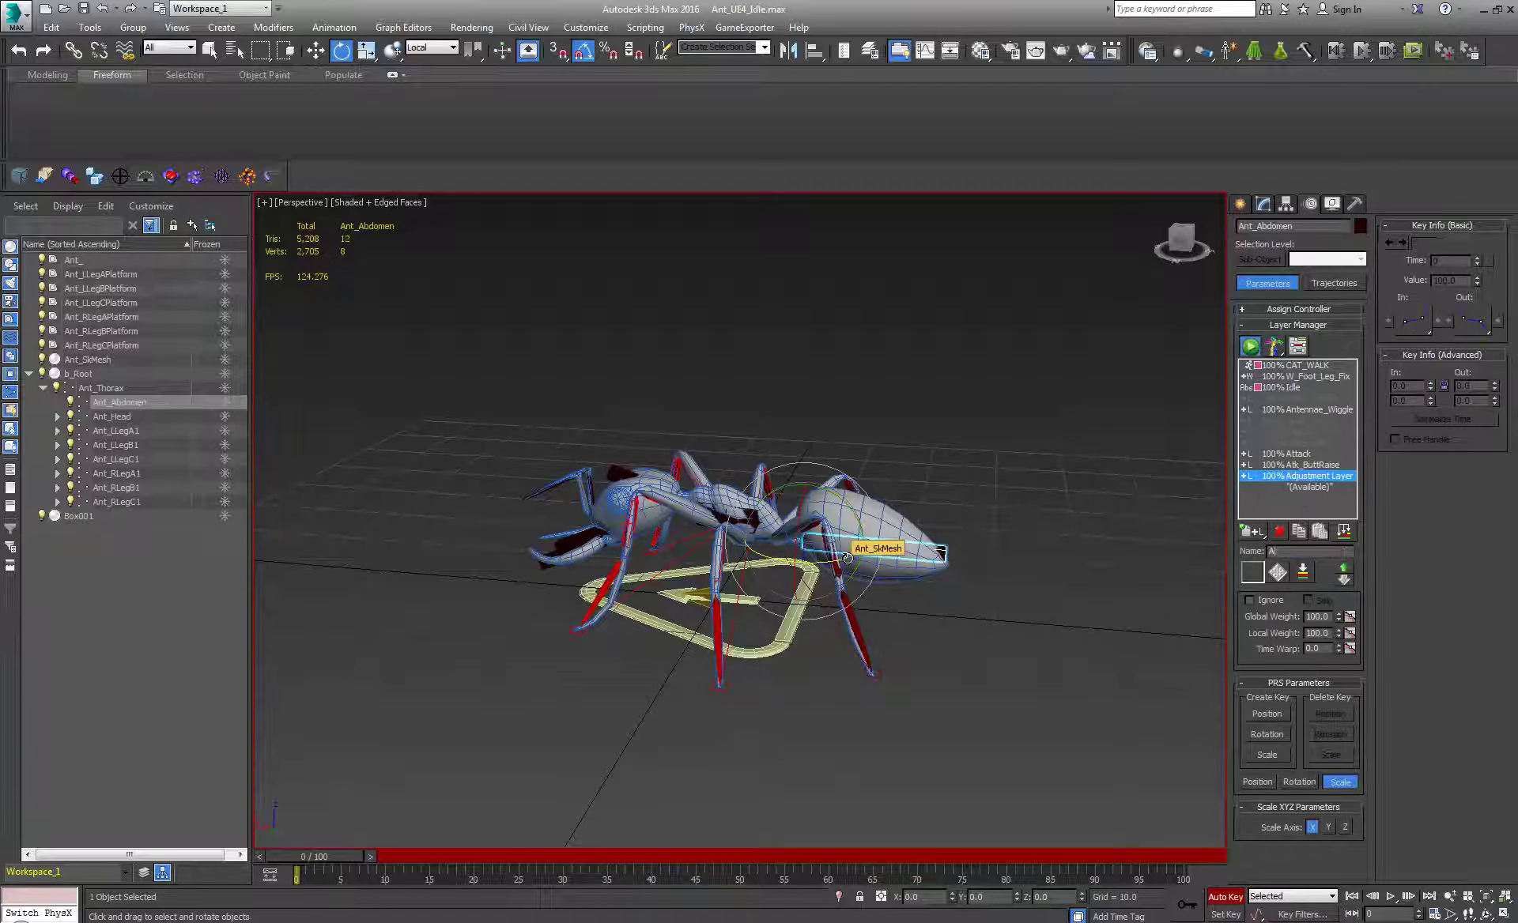
{"action": "type", "text": "tk_Feets"}
{"action": "key", "text": "Return"}
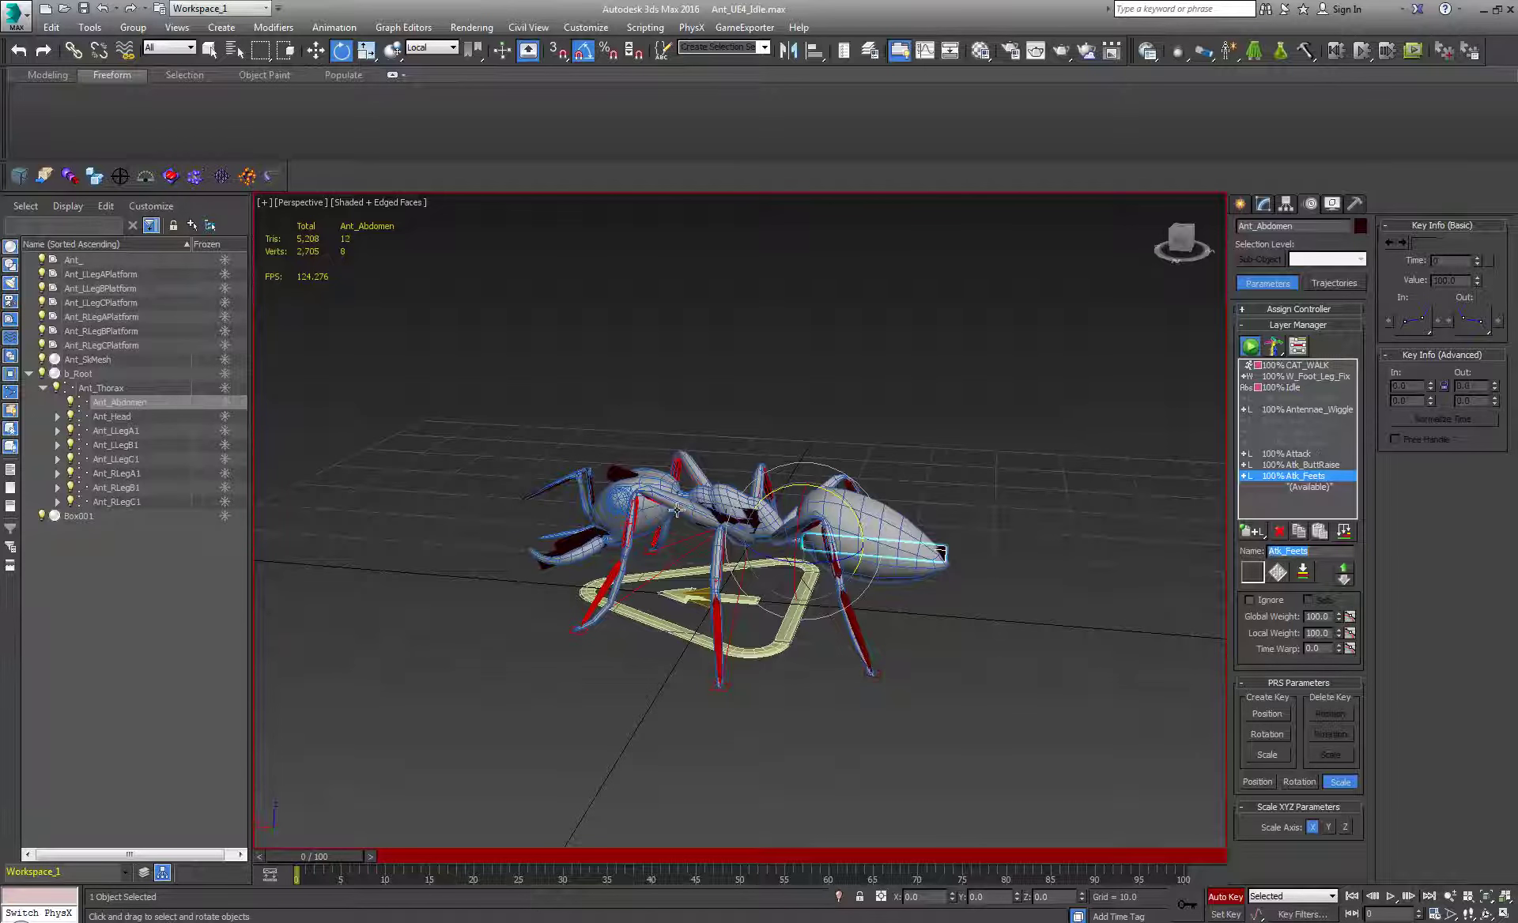
- Select all six leg platforms and set keys on them at frames 0 and 100
{"action": "middle_click_drag", "start_coordinate": [740, 628], "coordinate": [776, 630]}
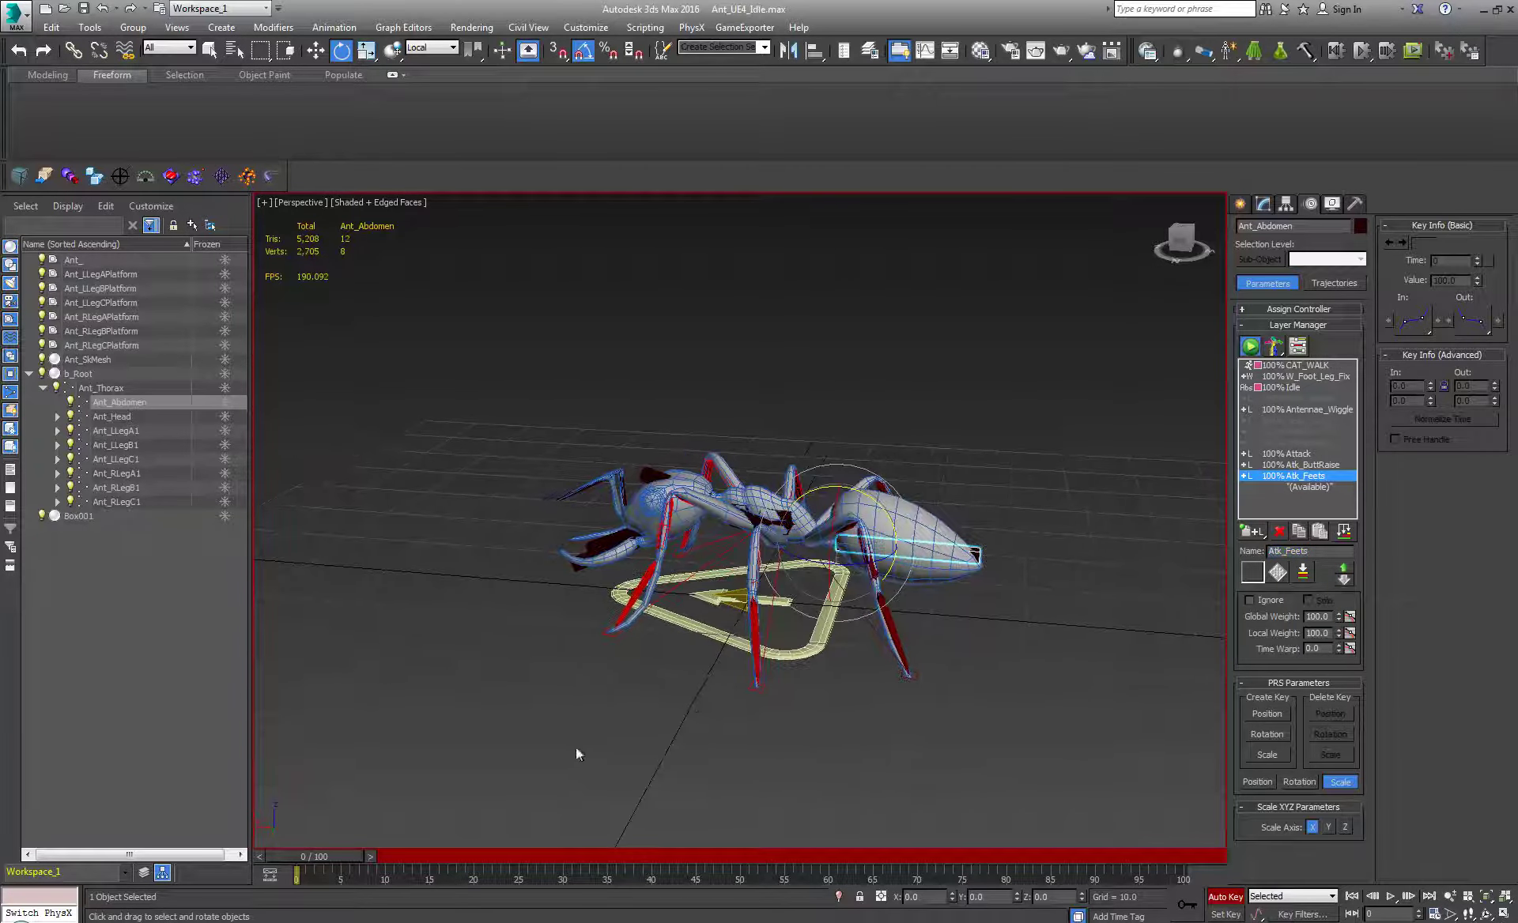
{"action": "middle_click_drag", "start_coordinate": [939, 678], "coordinate": [964, 612], "text": "alt"}
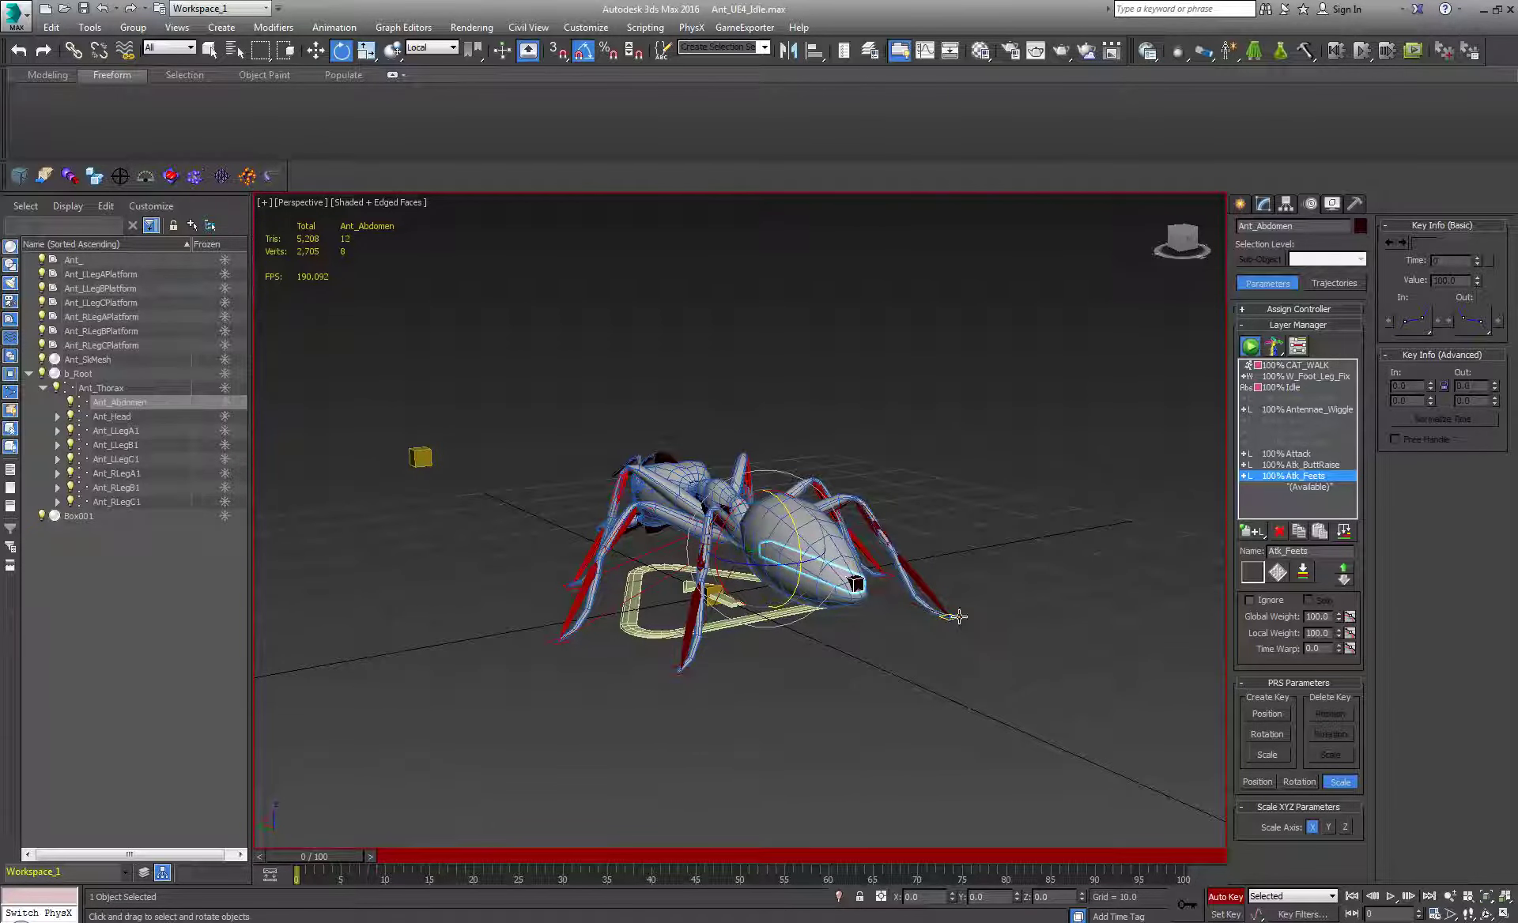
{"action": "left_click", "coordinate": [958, 616]}
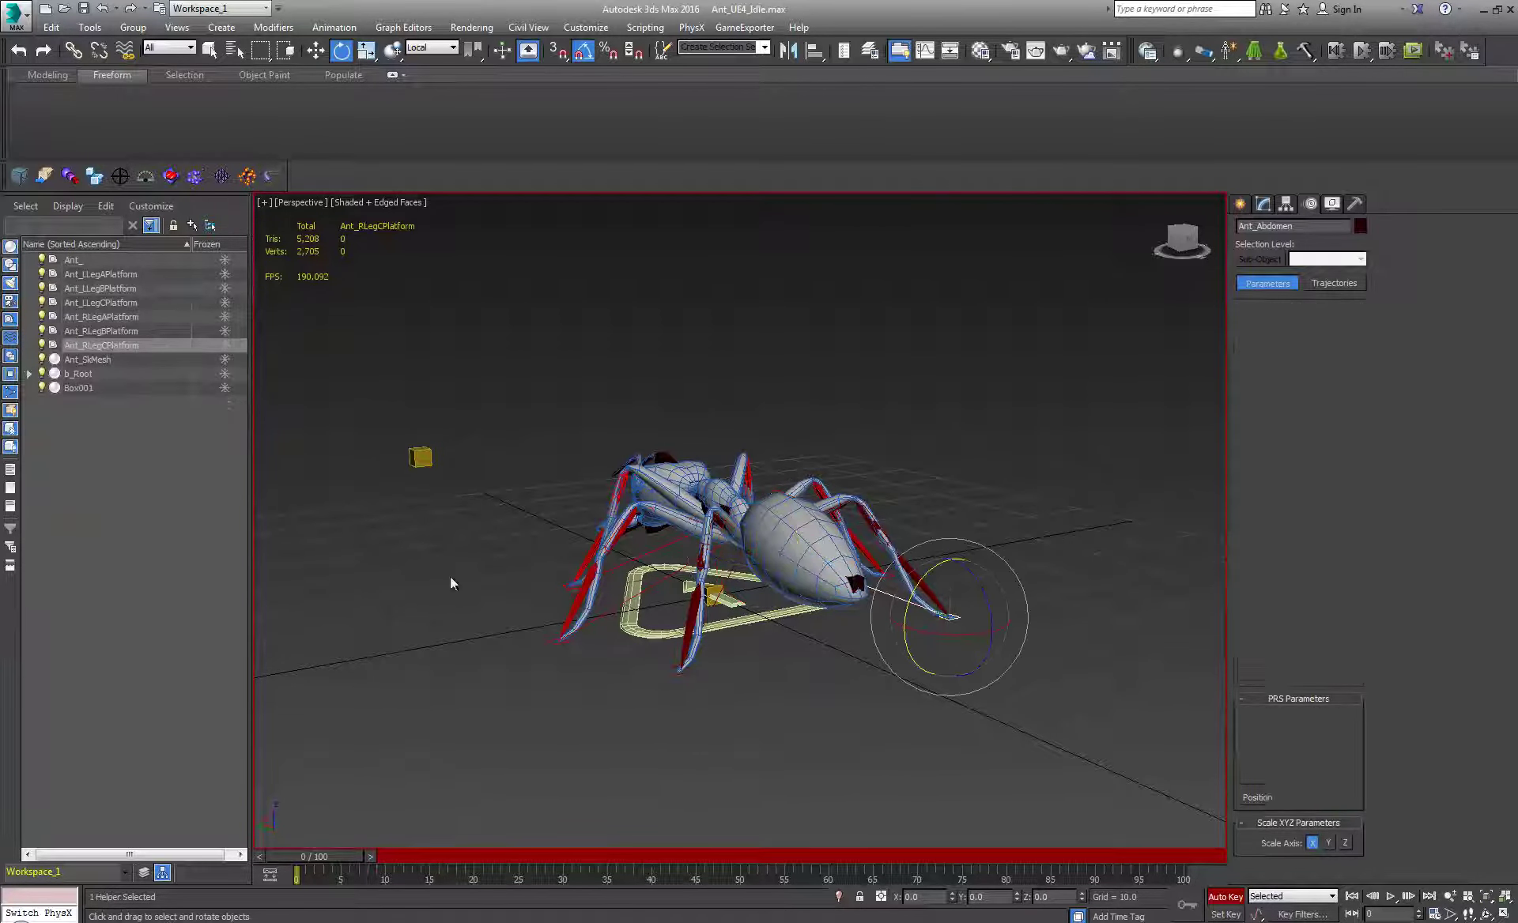
{"action": "left_click", "coordinate": [123, 277], "text": "shift"}
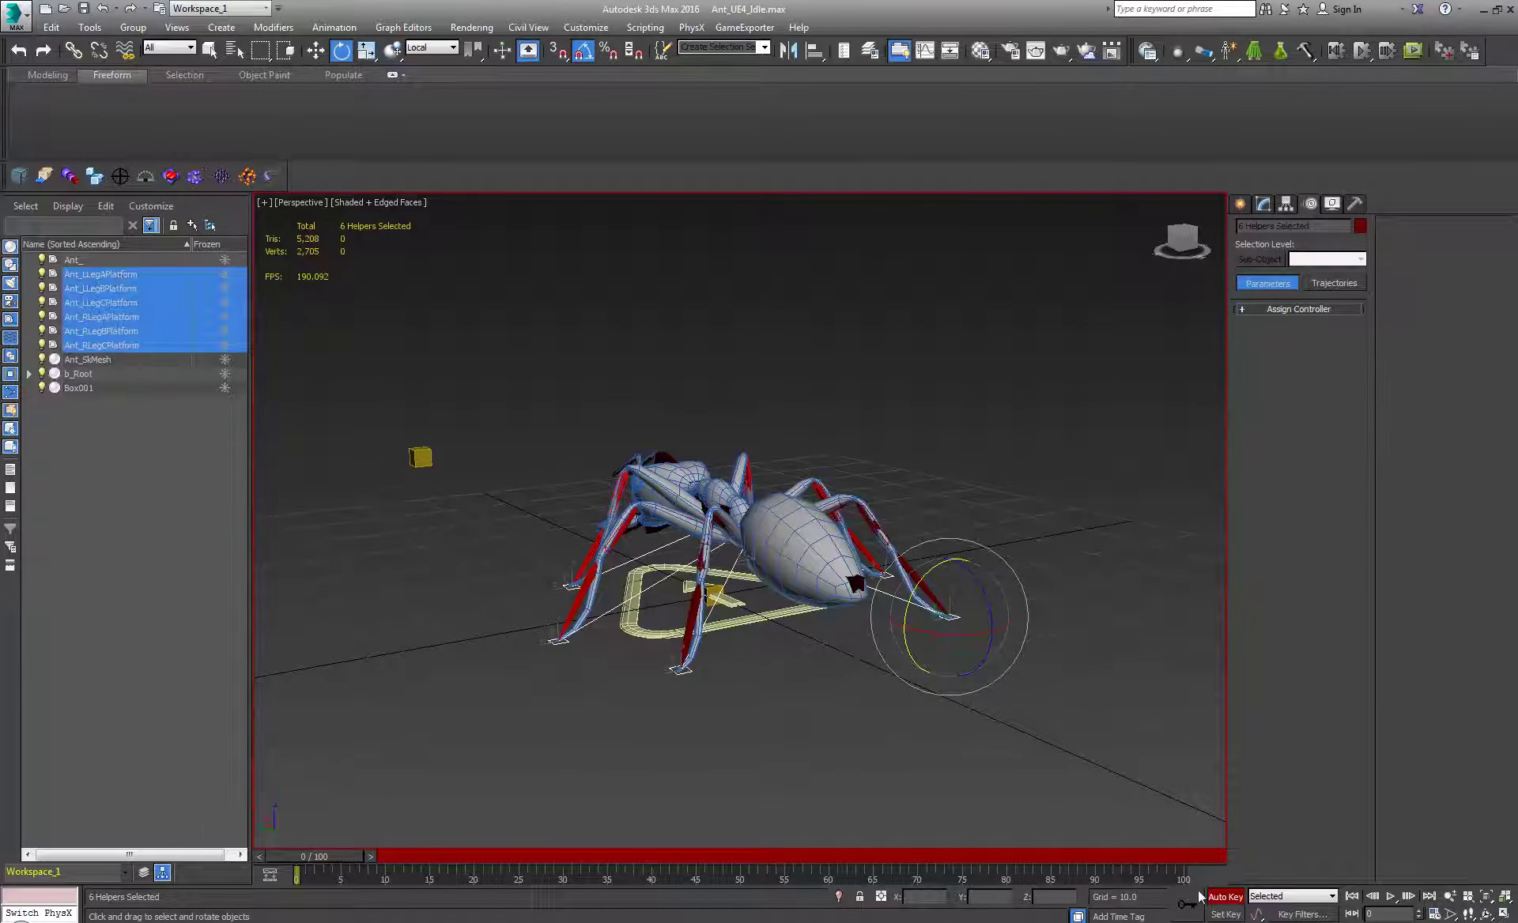
{"action": "left_click", "coordinate": [1192, 858]}
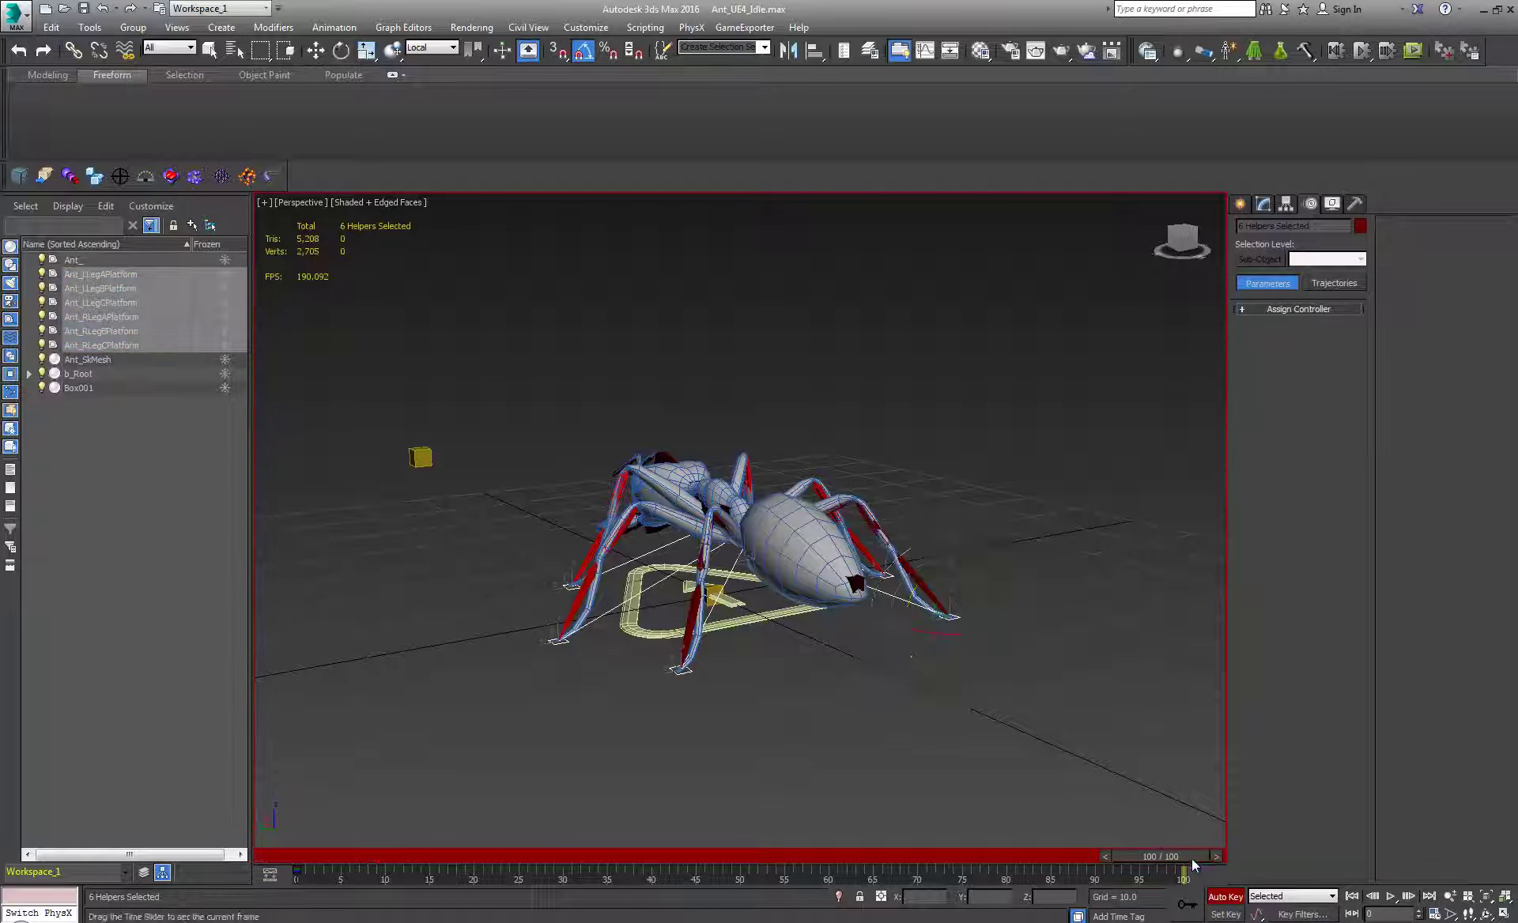
{"action": "left_click_drag", "start_coordinate": [1189, 855], "coordinate": [204, 820]}
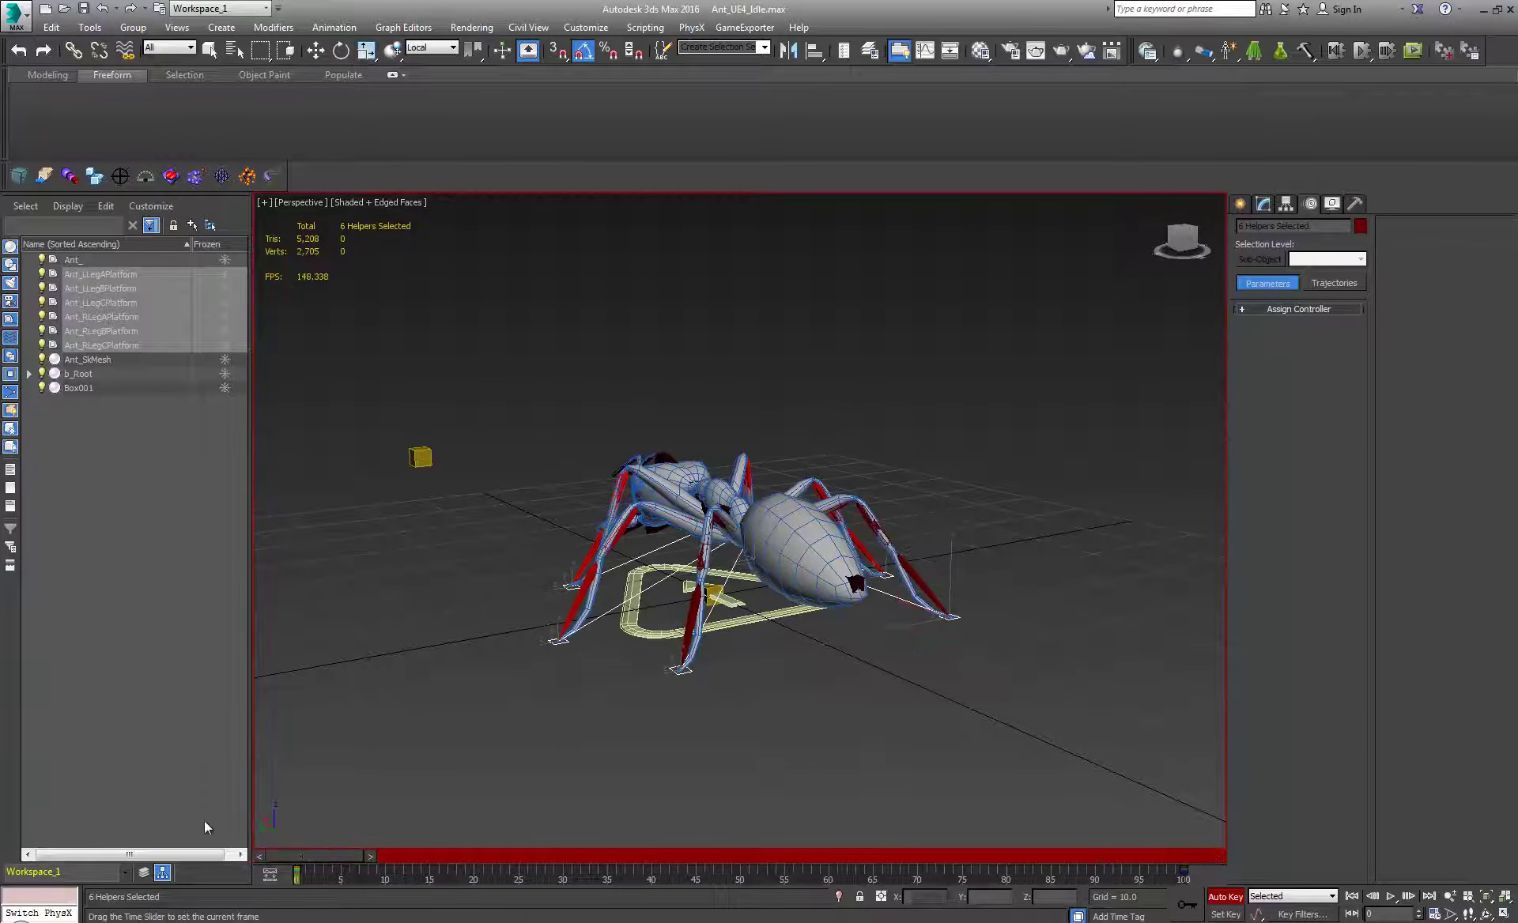
- At frame 30, move the two front leg platforms, Ant_LLegAPlatform and Ant_RLegAPlatform, back toward the body by about 4.8 units along X
{"action": "middle_click_drag", "start_coordinate": [430, 603], "coordinate": [648, 528], "text": "alt"}
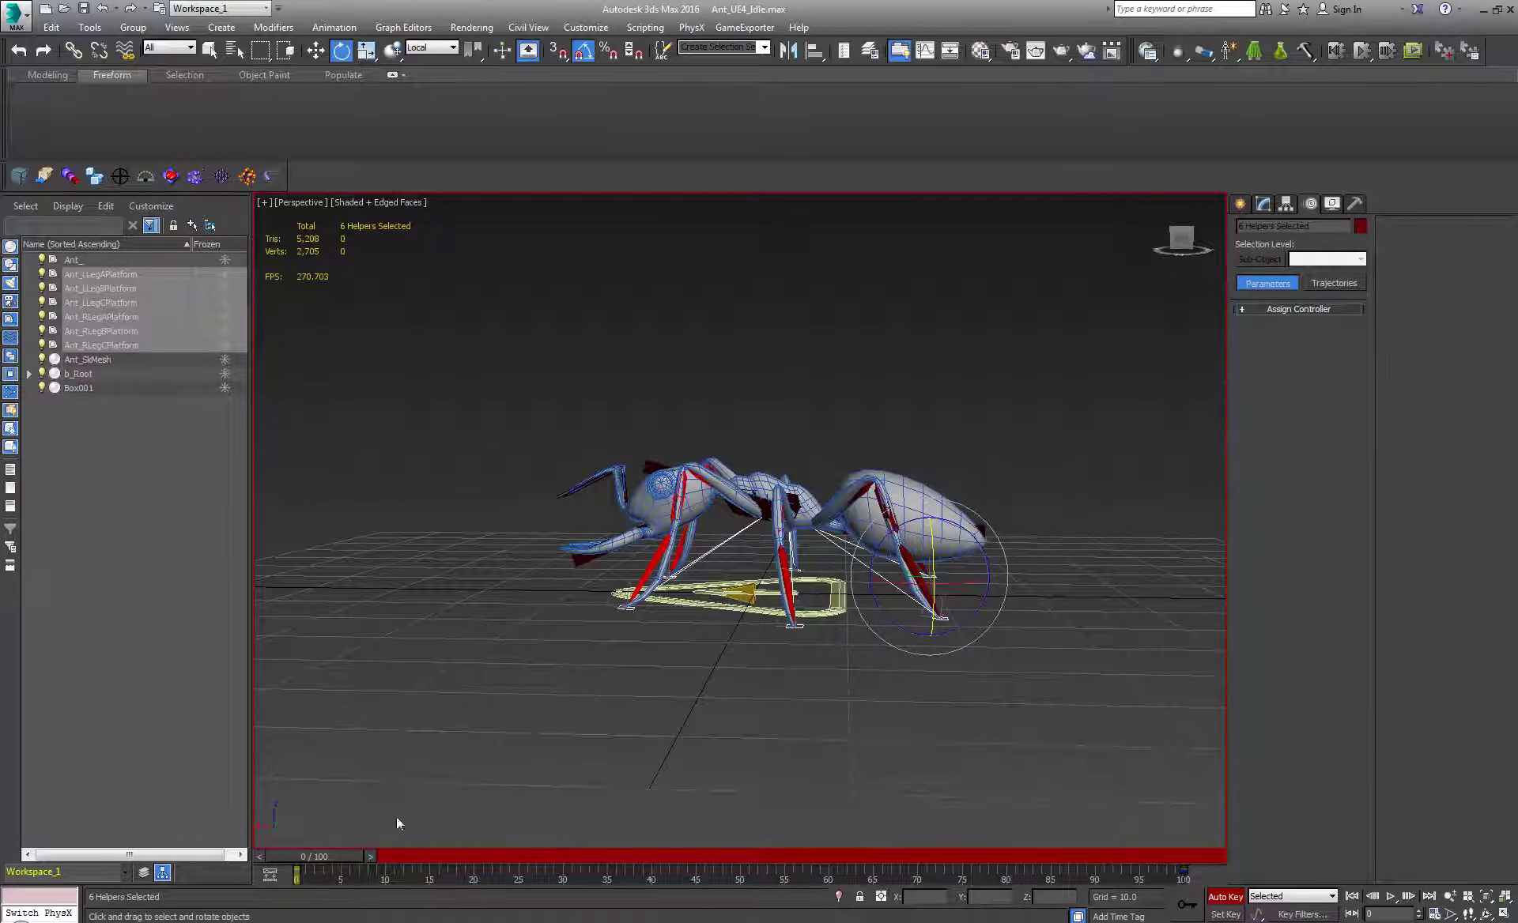
{"action": "left_click_drag", "start_coordinate": [319, 852], "coordinate": [562, 861]}
{"action": "key", "text": "e"}
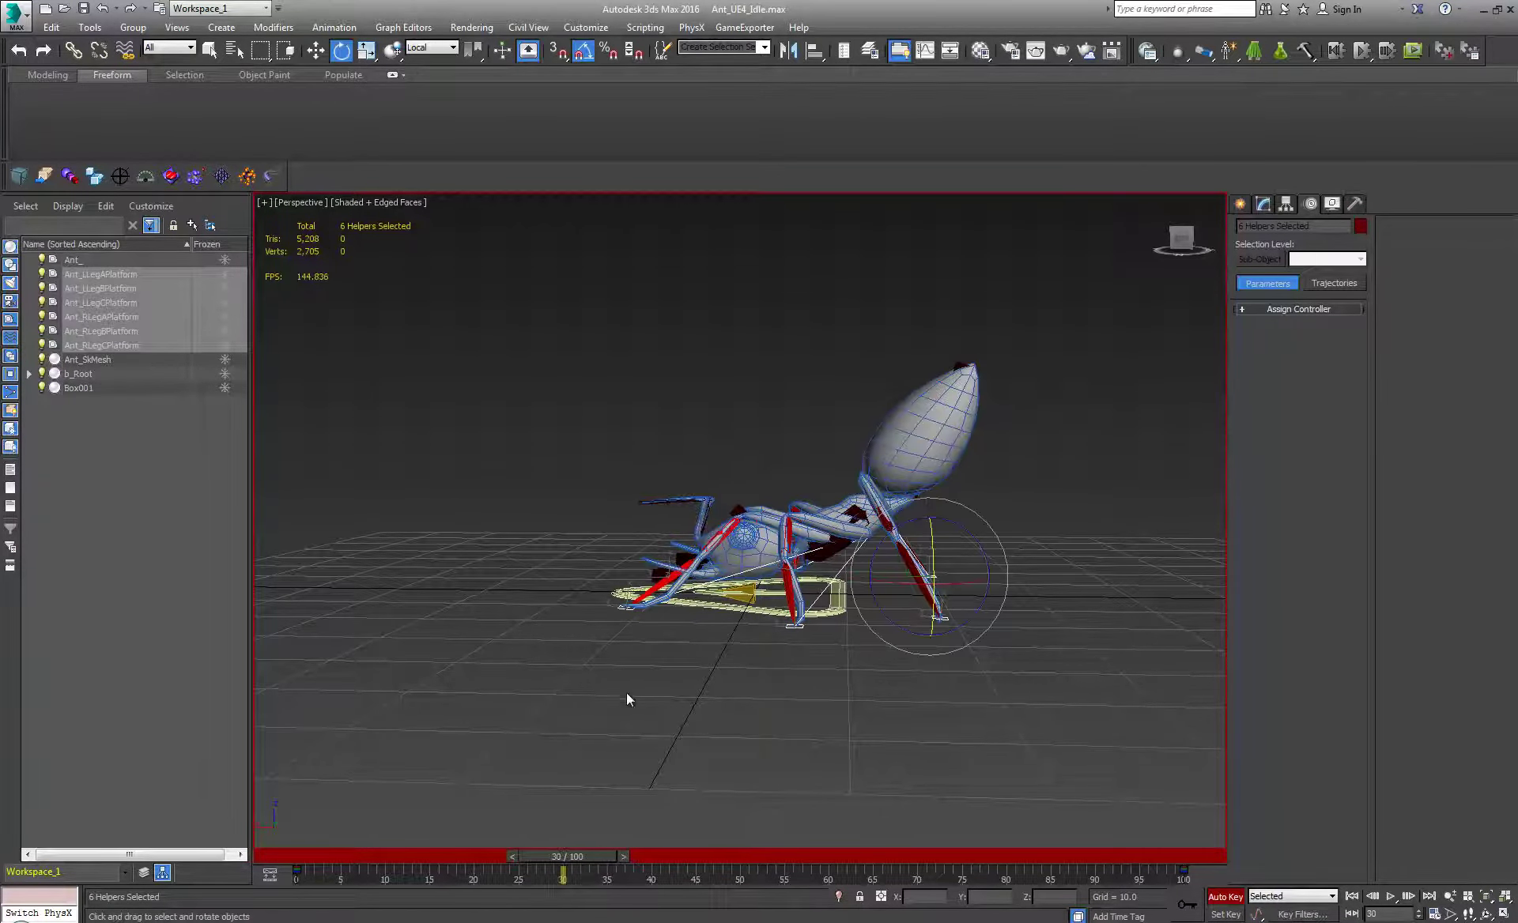
{"action": "middle_click_drag", "start_coordinate": [626, 693], "coordinate": [869, 648], "text": "alt"}
{"action": "left_click", "coordinate": [887, 629]}
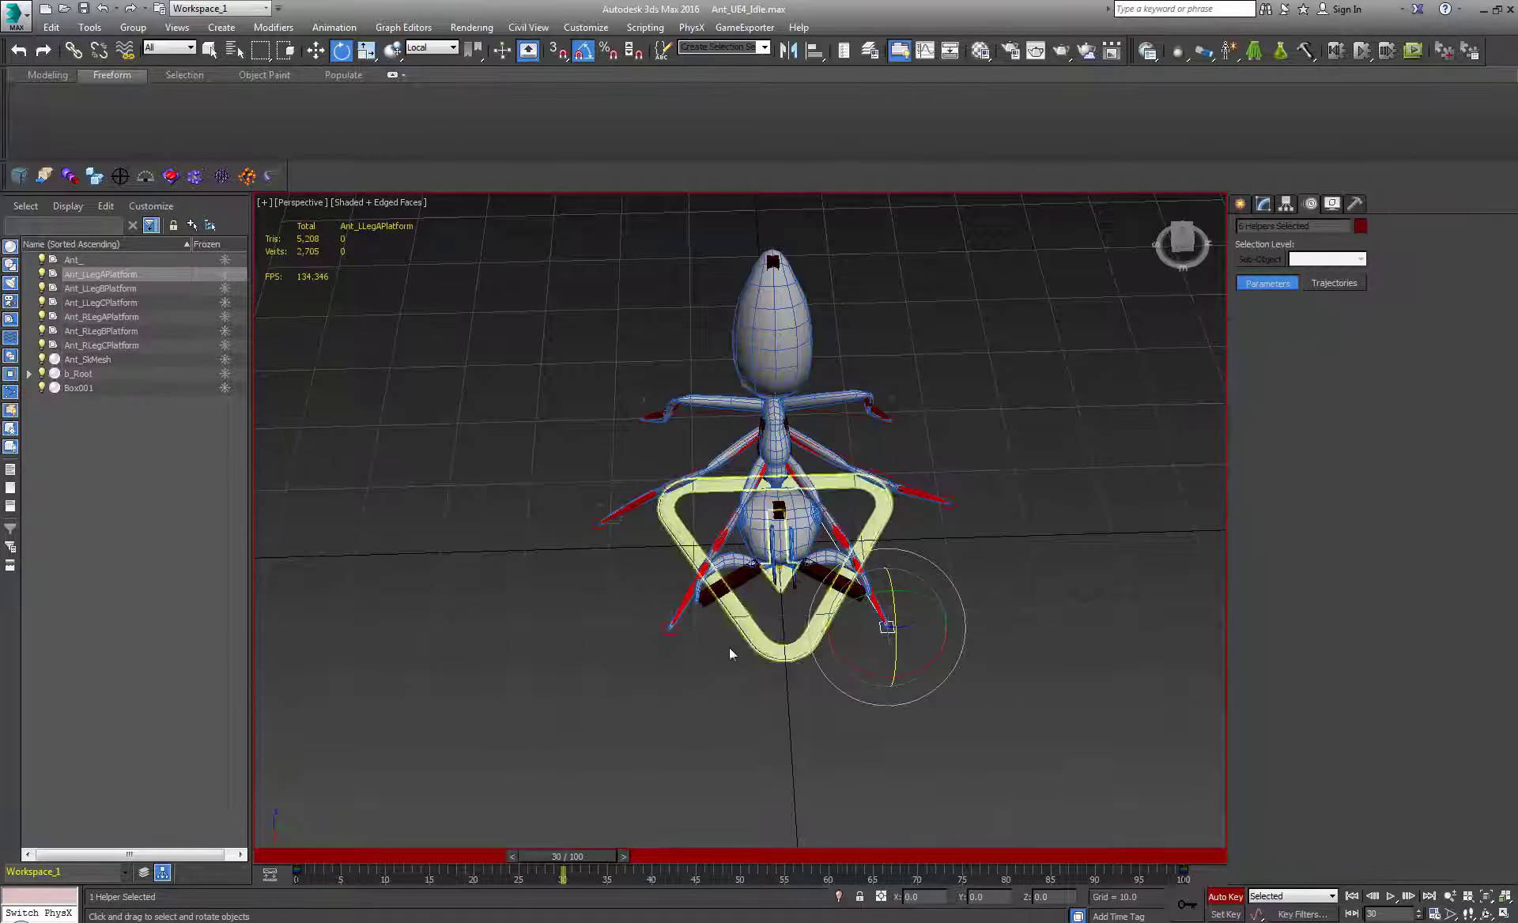
{"action": "left_click", "coordinate": [677, 634], "text": "ctrl"}
{"action": "key", "text": "w"}
{"action": "middle_click_drag", "start_coordinate": [795, 692], "coordinate": [633, 601], "text": "alt"}
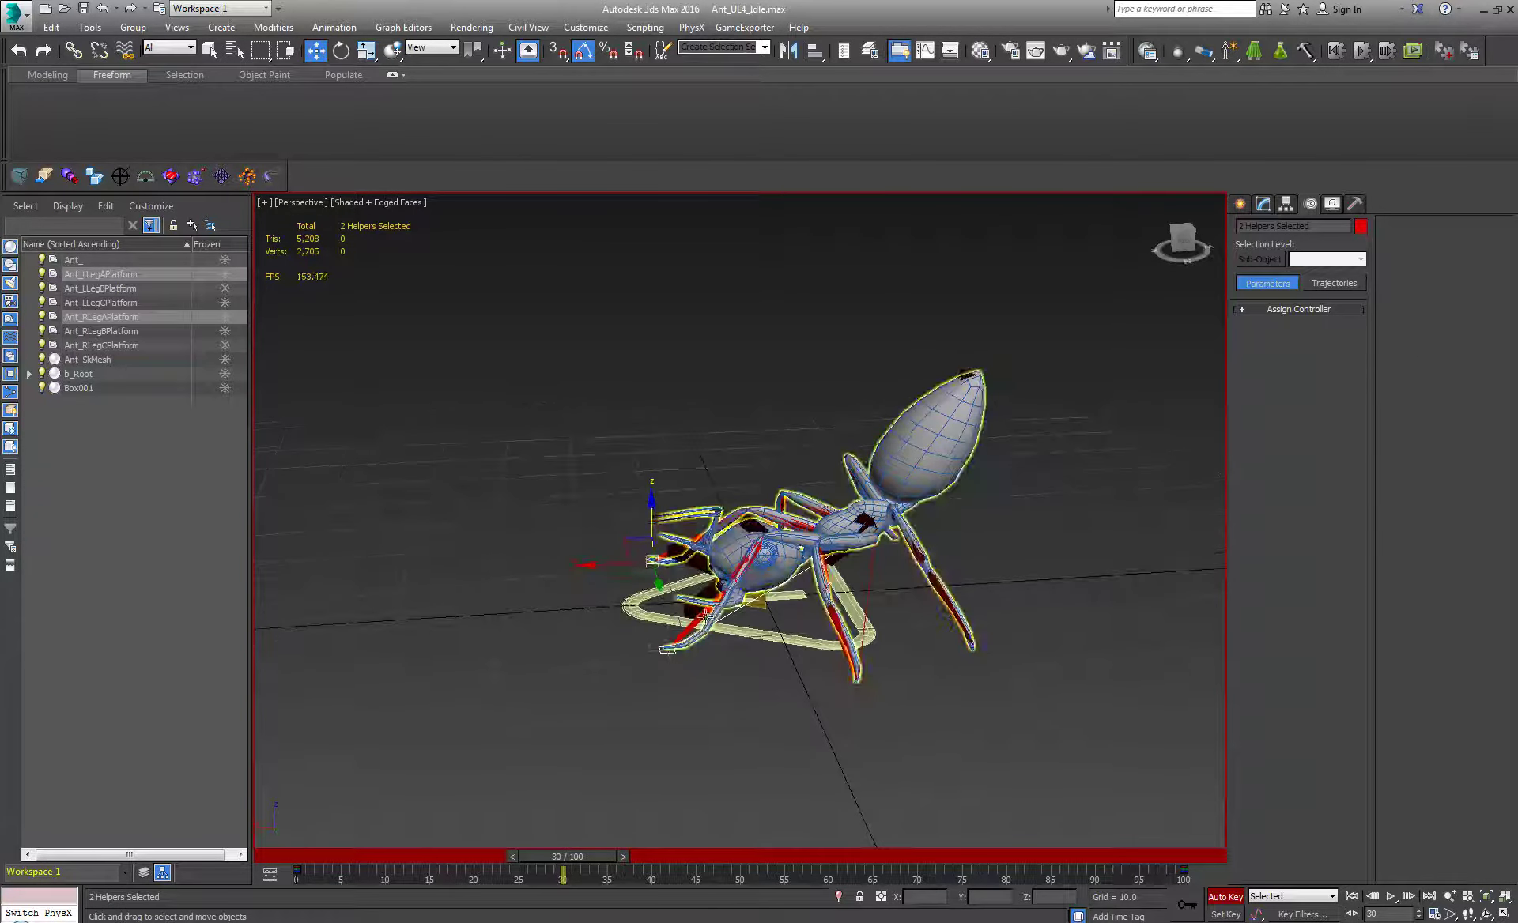
{"action": "left_click_drag", "start_coordinate": [599, 566], "coordinate": [638, 574]}
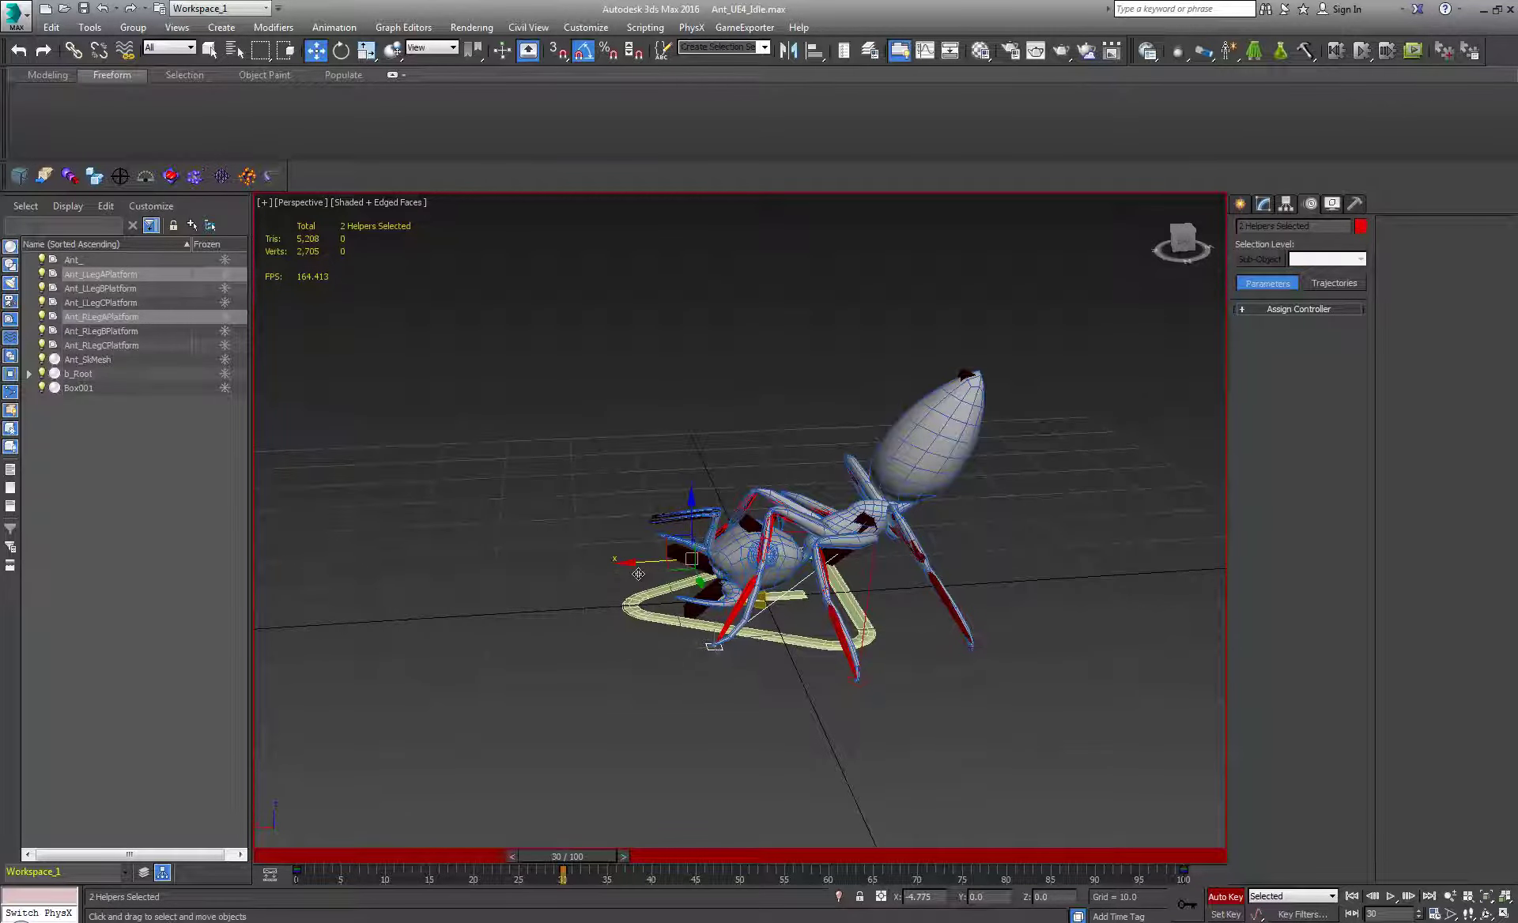
- Copy Ant_LLegAPlatform's frame 30 key to frame 10 and raise the platform about 1.4 units in Z at frame 5
{"action": "middle_click_drag", "start_coordinate": [637, 805], "coordinate": [783, 739], "text": "alt"}
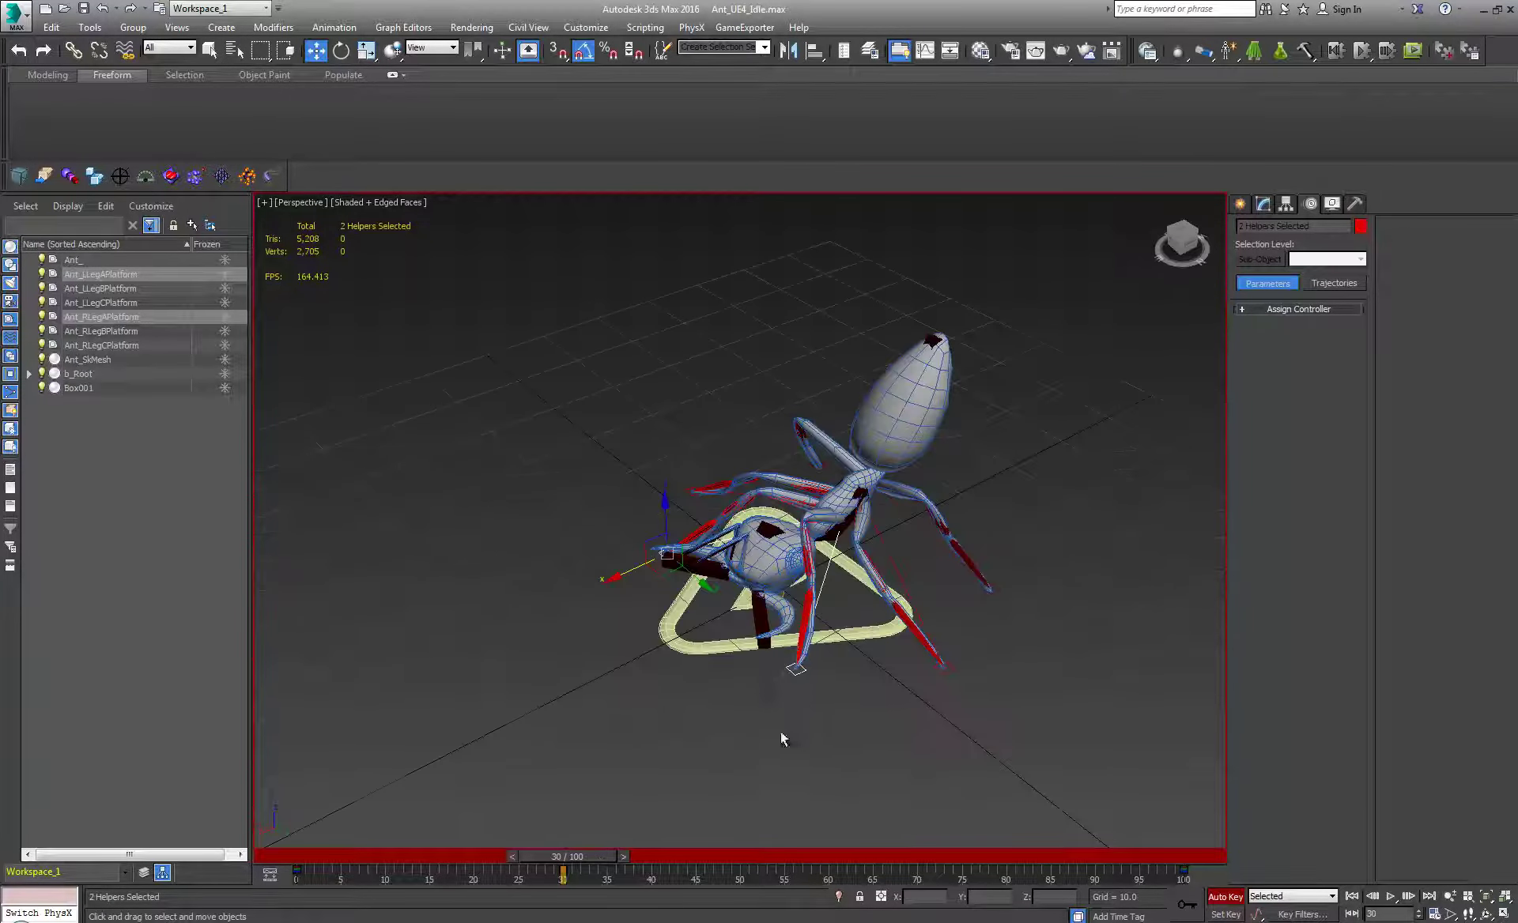
{"action": "left_click", "coordinate": [796, 670]}
{"action": "scroll", "coordinate": [783, 675], "scroll_direction": "up", "scroll_amount": 3}
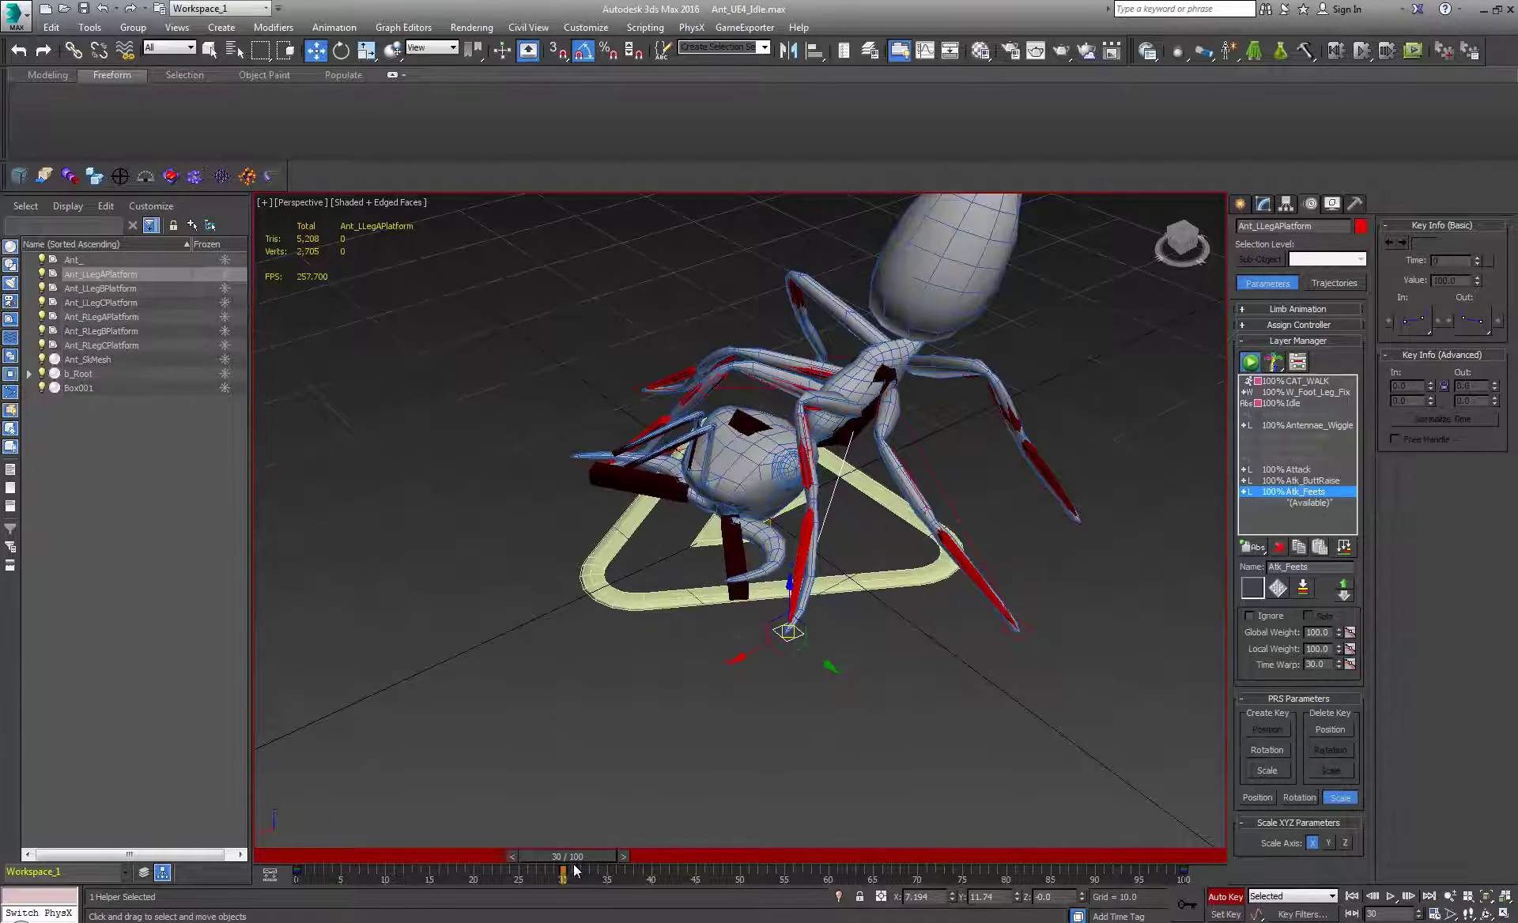
{"action": "left_click_drag", "start_coordinate": [564, 871], "coordinate": [352, 857], "text": "shift"}
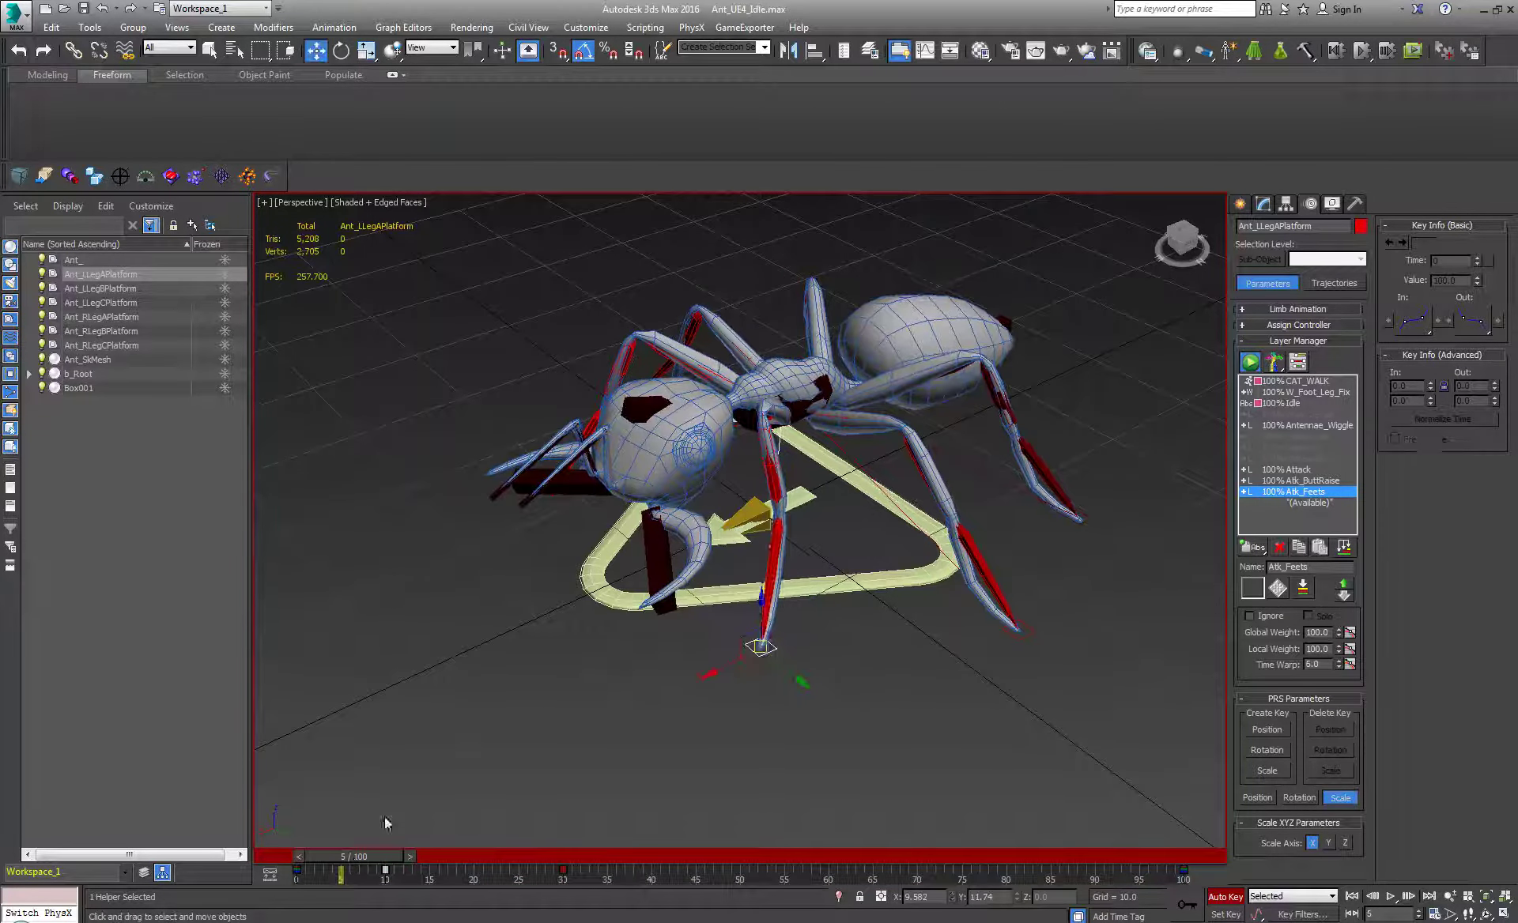
{"action": "left_click_drag", "start_coordinate": [759, 608], "coordinate": [761, 591]}
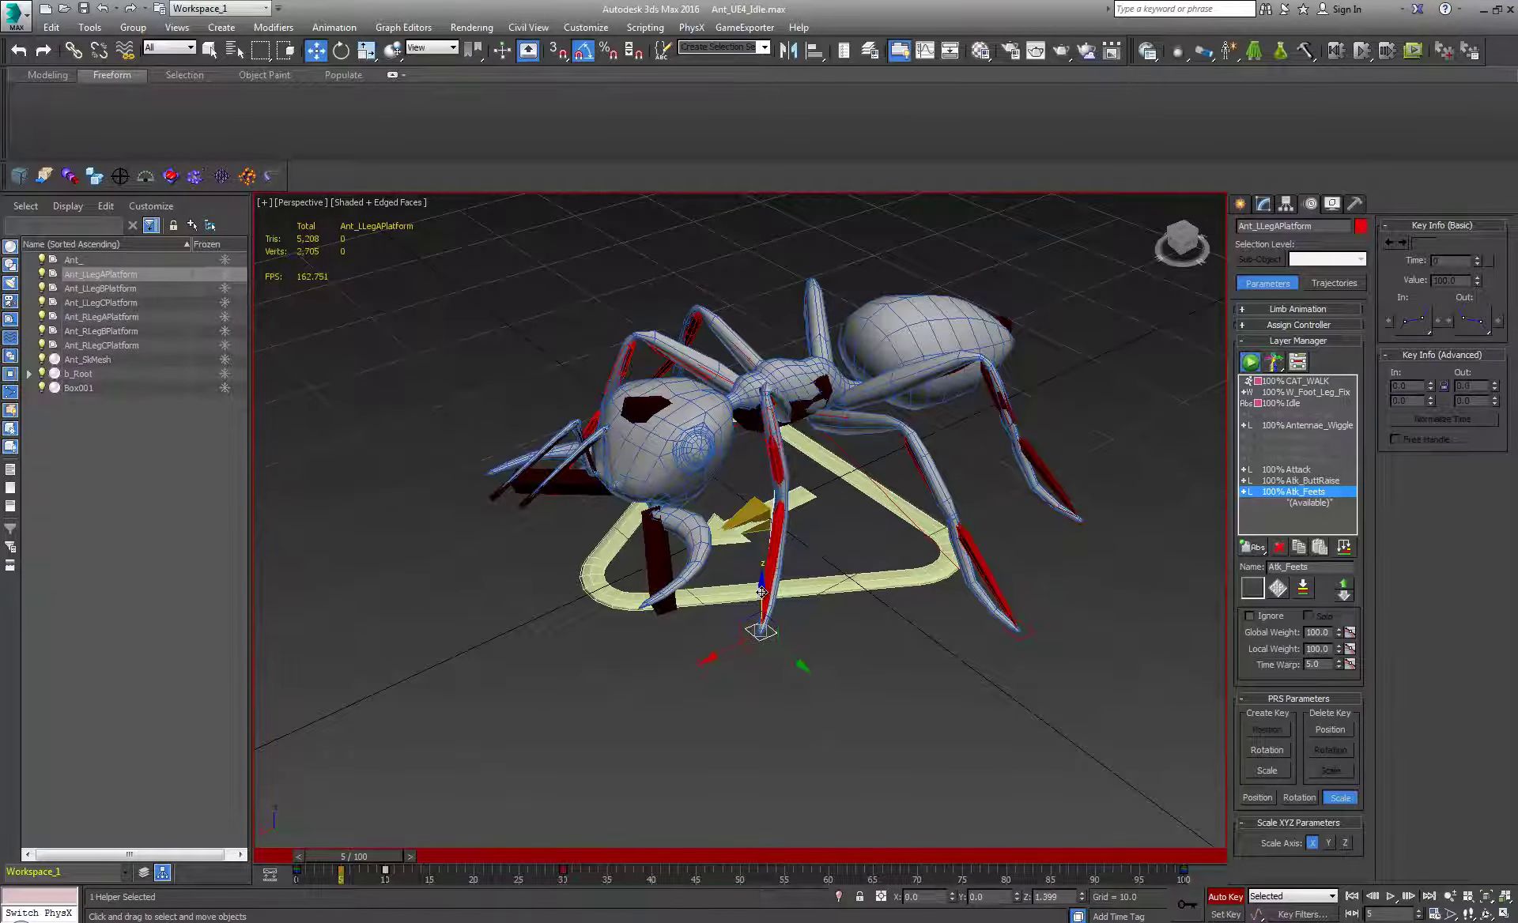
- Copy Ant_RLegAPlatform's frame 30 key to frame 20 and its frame 0 key to frame 10
{"action": "middle_click_drag", "start_coordinate": [761, 591], "coordinate": [553, 618], "text": "alt"}
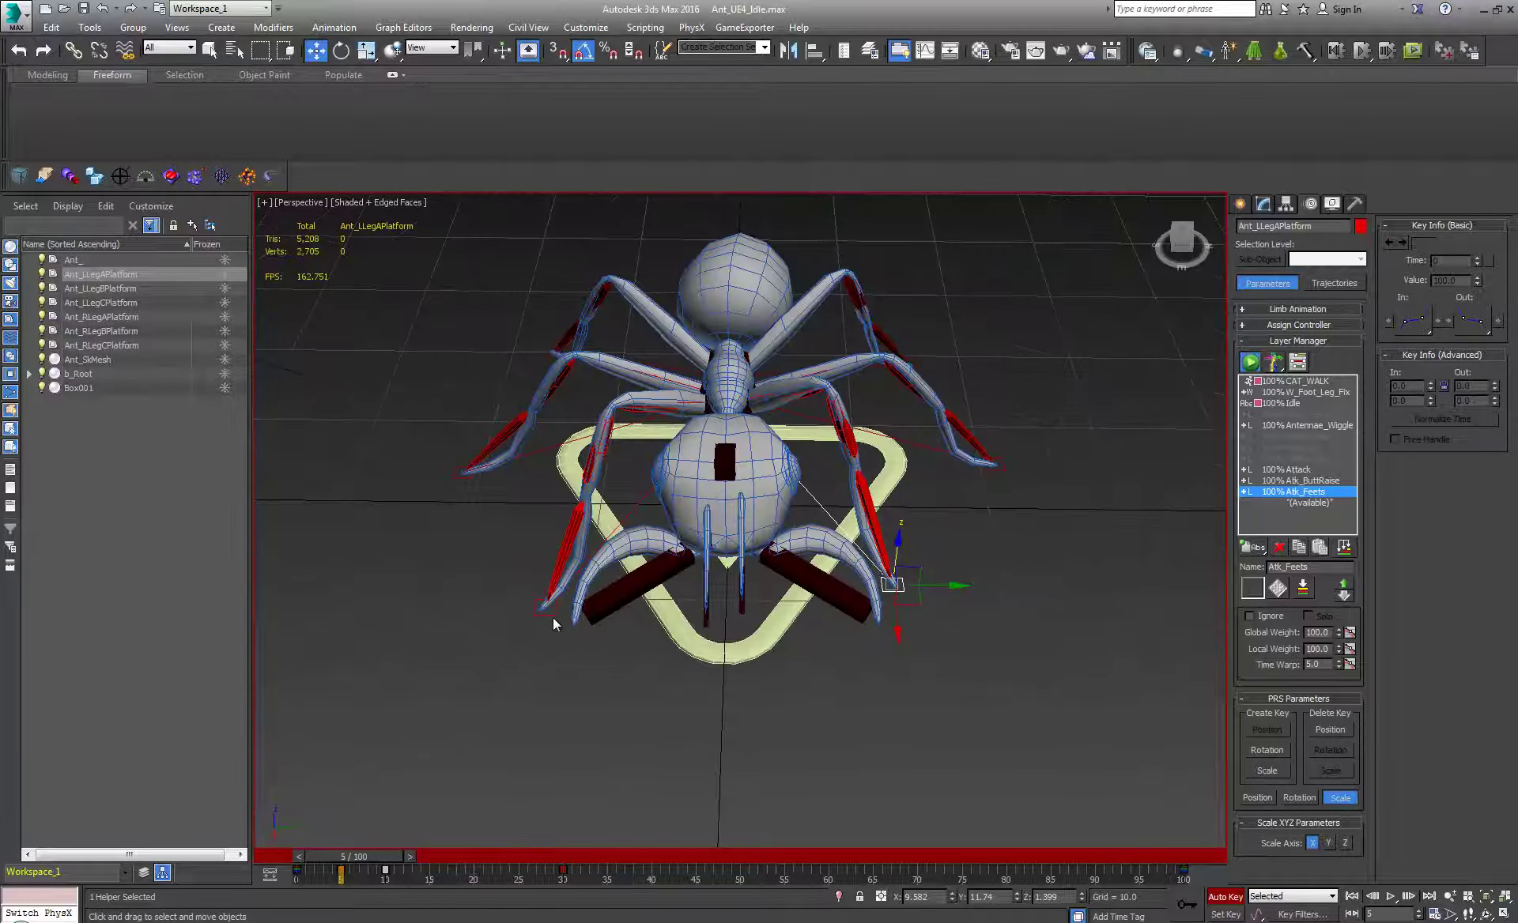
{"action": "left_click", "coordinate": [551, 612]}
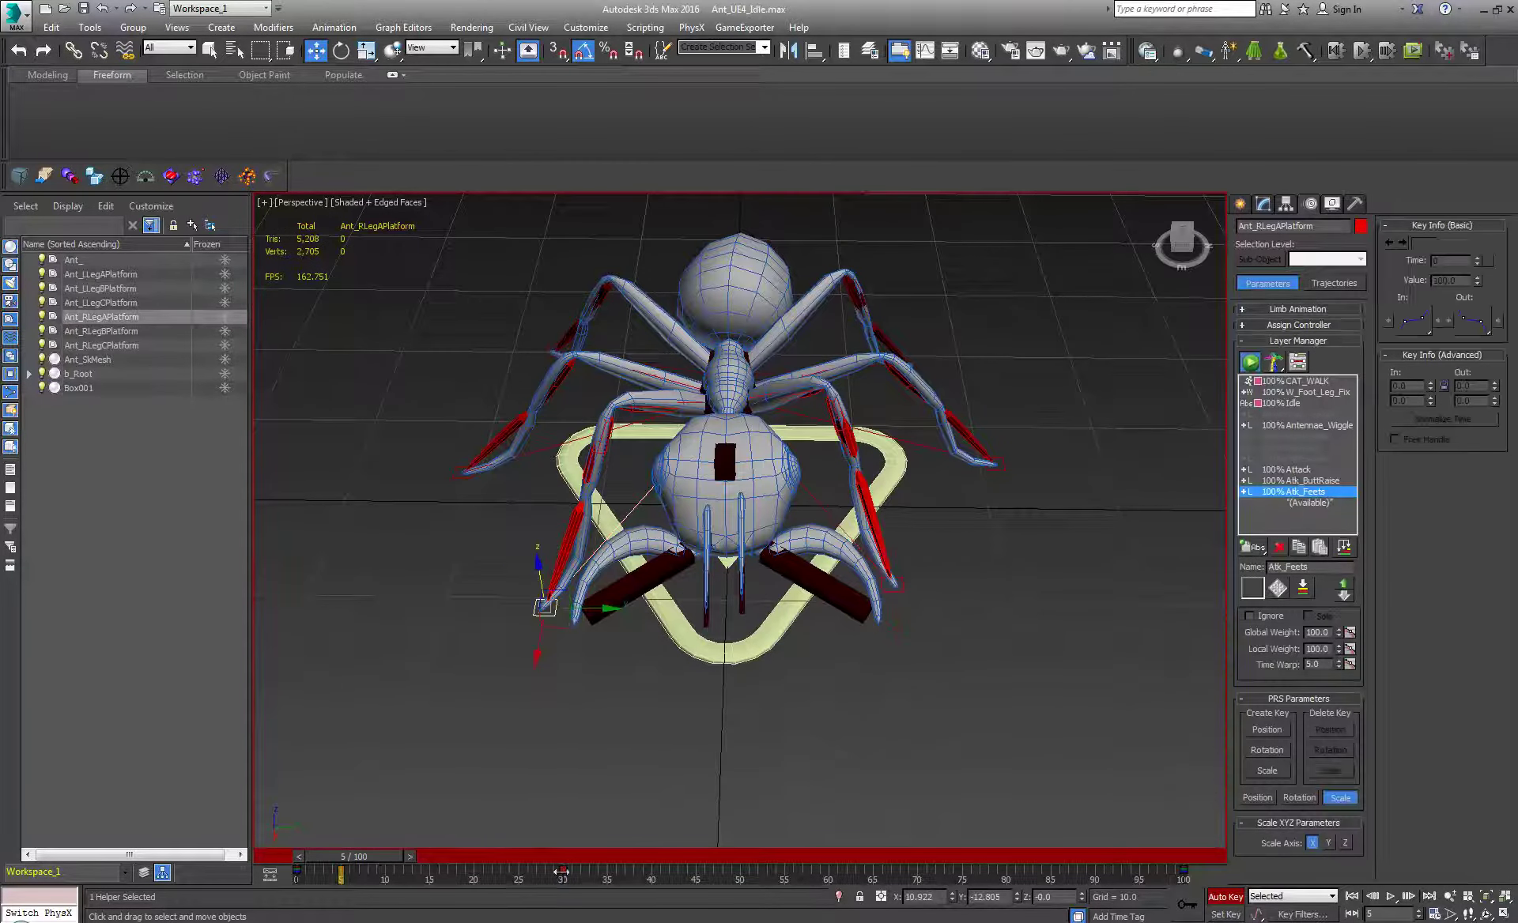
{"action": "left_click_drag", "start_coordinate": [560, 870], "coordinate": [472, 866], "text": "shift"}
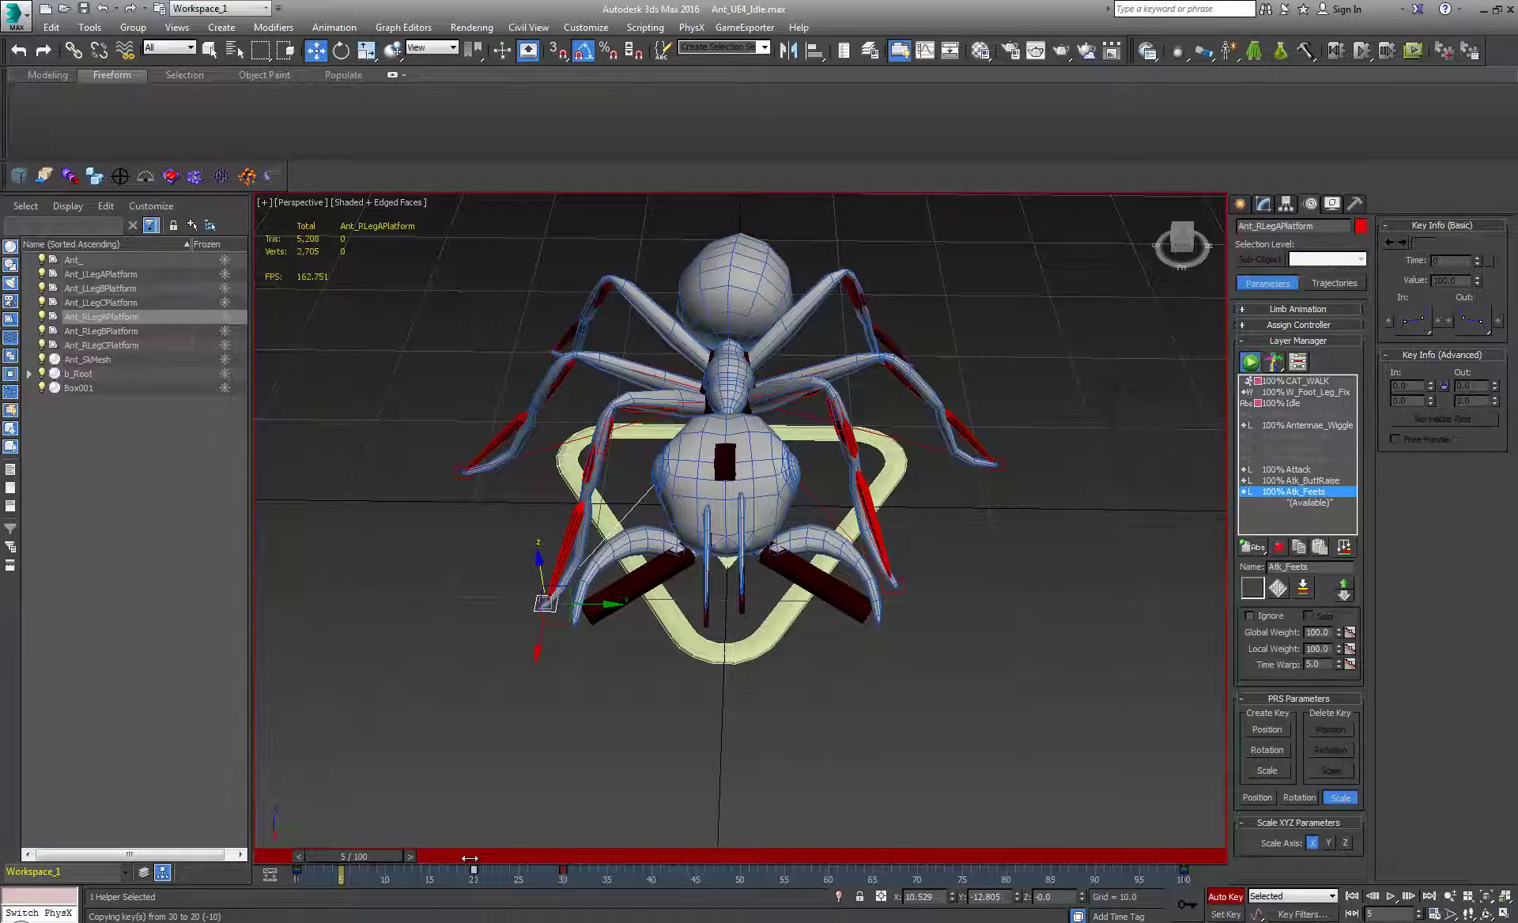
{"action": "left_click_drag", "start_coordinate": [469, 863], "coordinate": [472, 866], "text": "shift"}
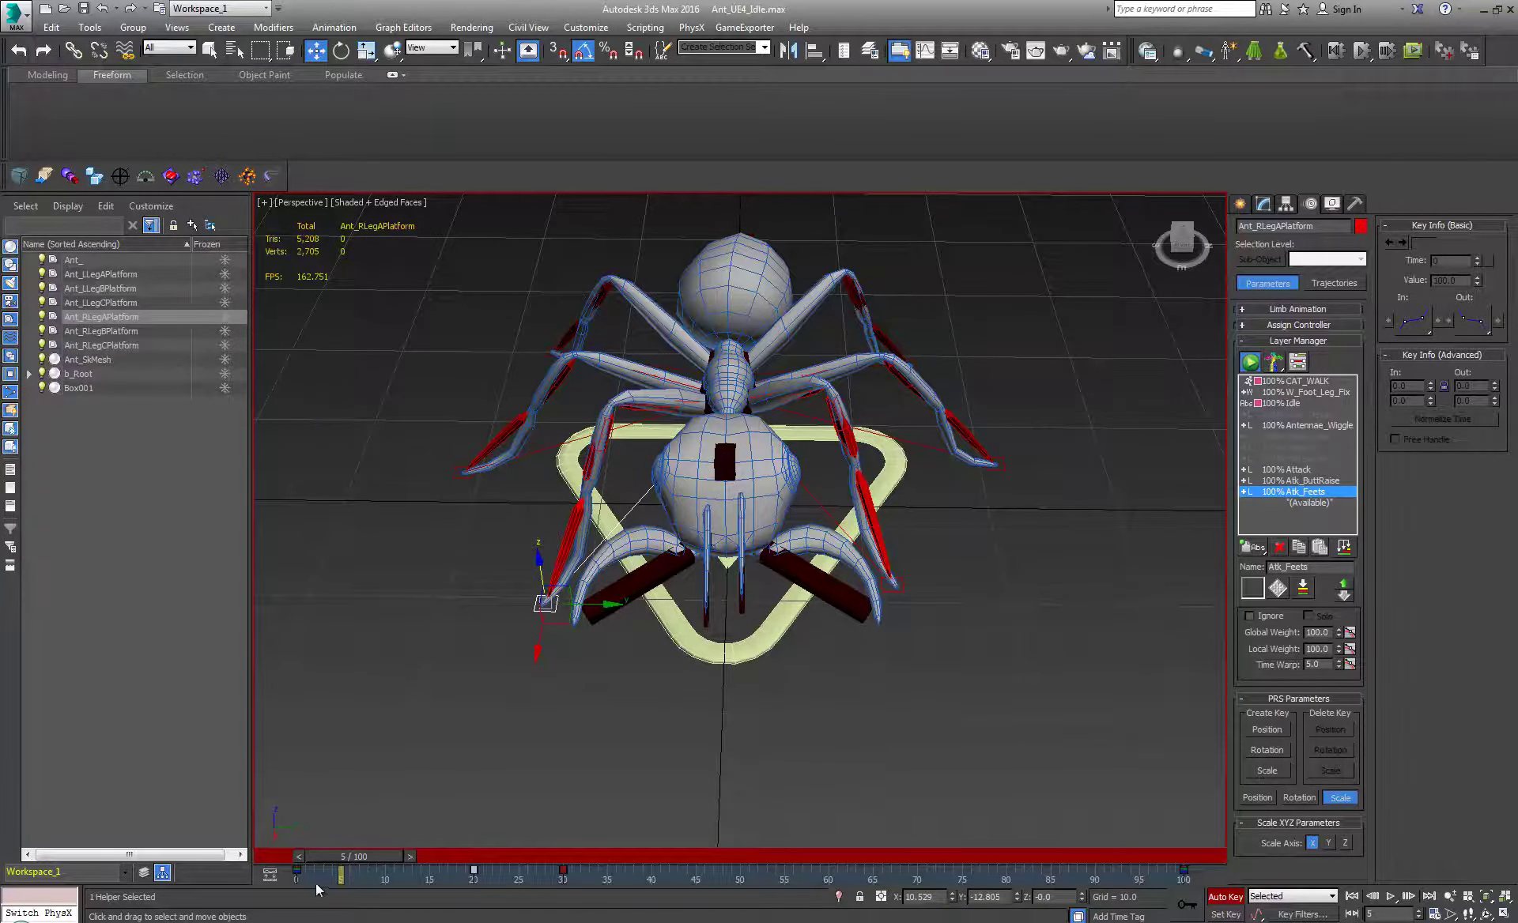
{"action": "left_click_drag", "start_coordinate": [301, 872], "coordinate": [476, 850], "text": "shift"}
- At frame 15, raise Ant_RLegAPlatform slightly in Z for the stepping motion
{"action": "key", "text": "w"}
{"action": "middle_click_drag", "start_coordinate": [566, 699], "coordinate": [809, 566], "text": "alt"}
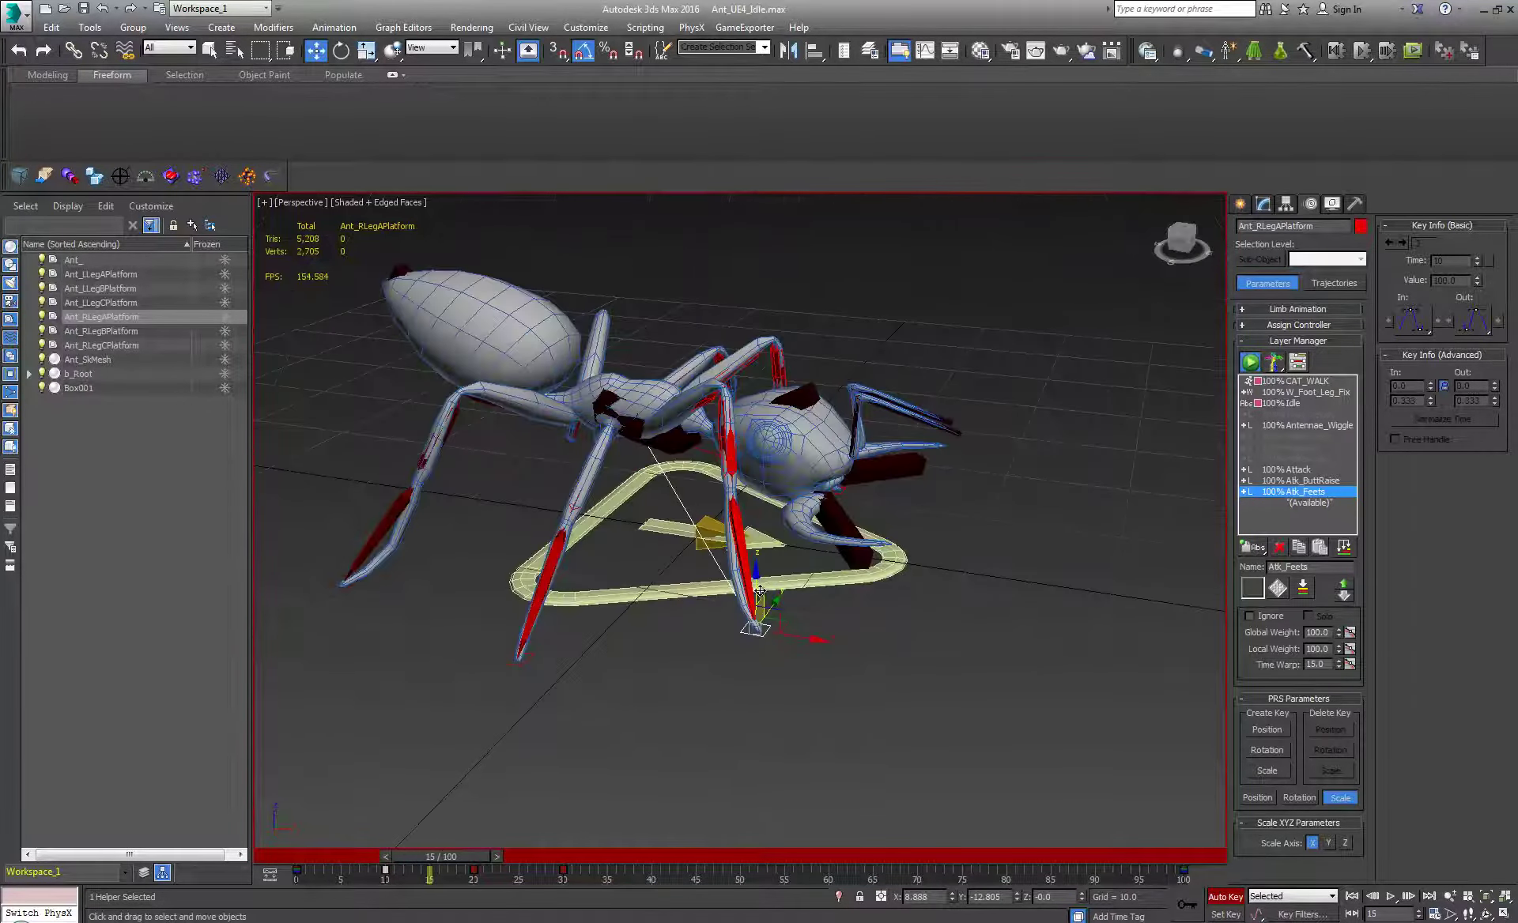
{"action": "left_click_drag", "start_coordinate": [760, 591], "coordinate": [791, 577]}
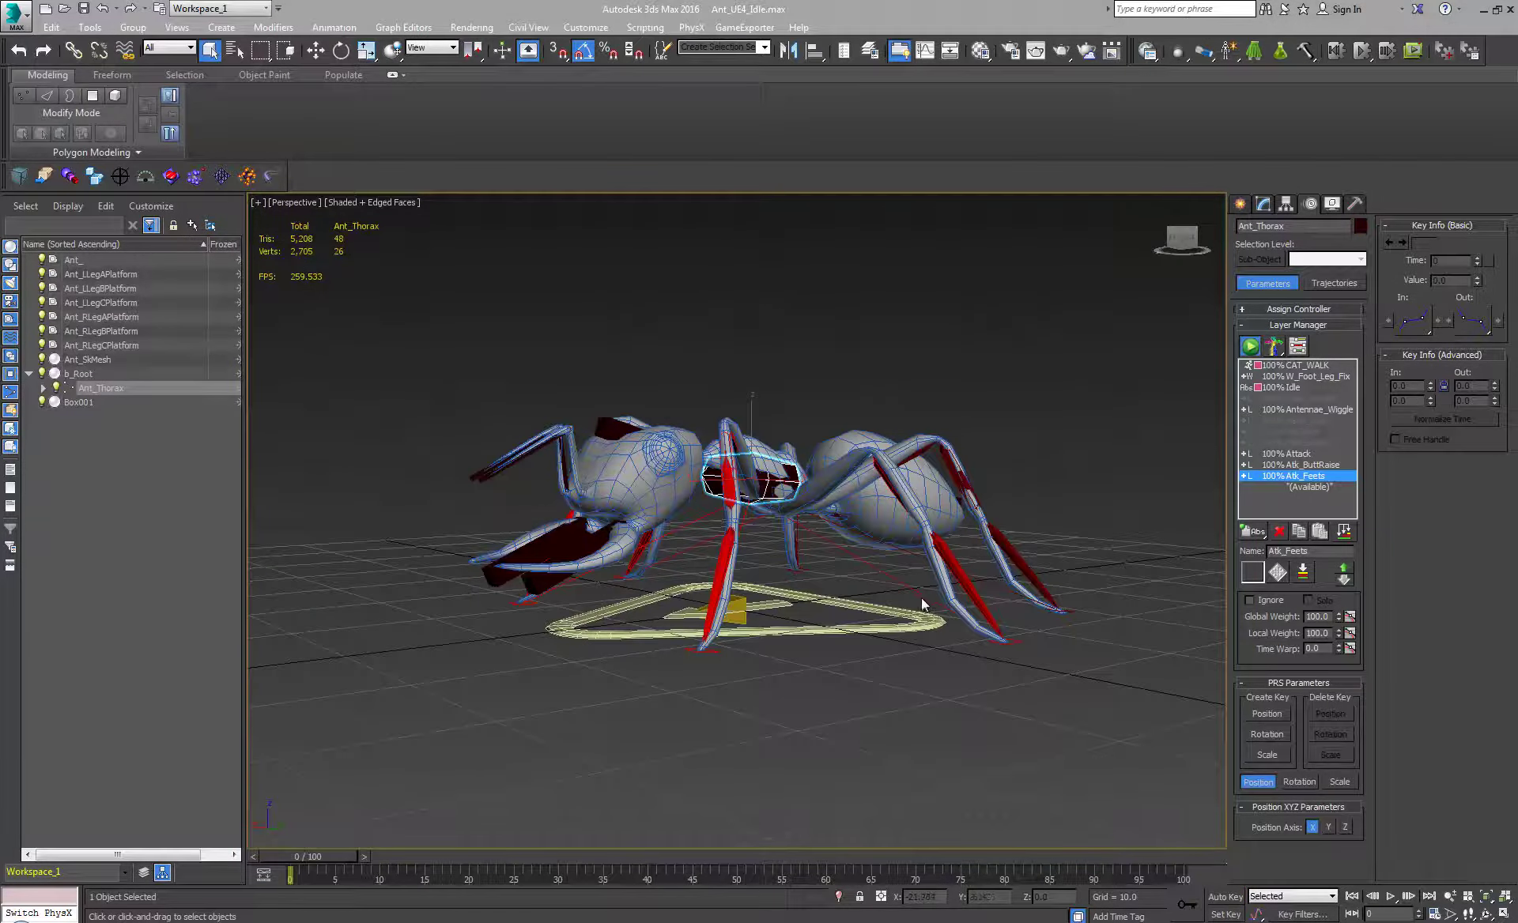
- Select Ant_LLegAPlatform and Ant_RLegAPlatform and copy their frame 30 keys to frame 40
{"action": "middle_click_drag", "start_coordinate": [924, 605], "coordinate": [787, 655], "text": "alt"}
{"action": "left_click", "coordinate": [829, 700]}
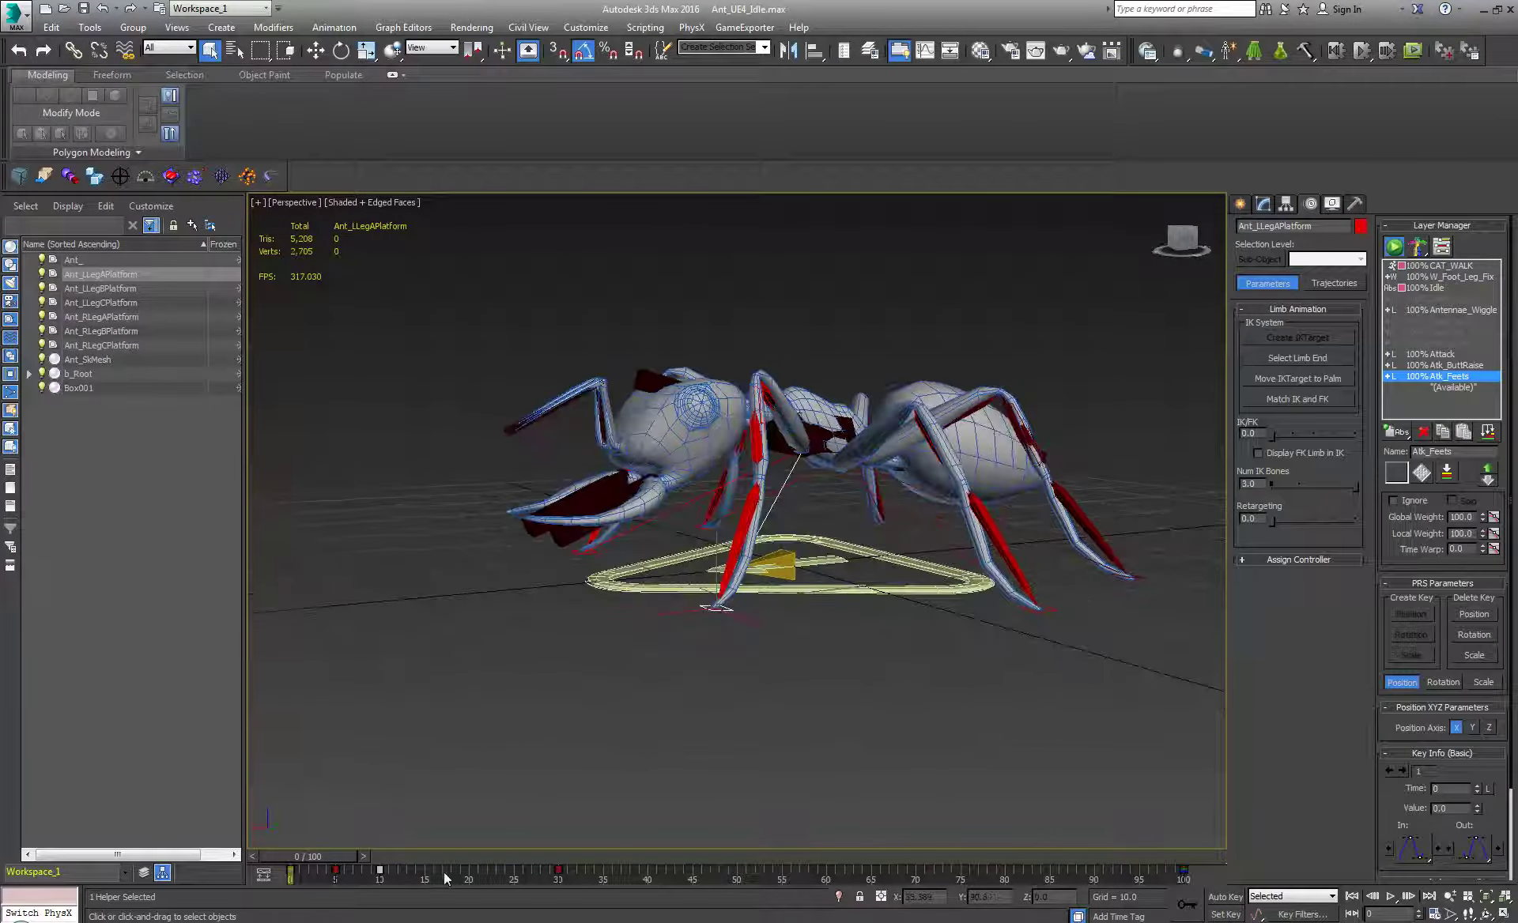
{"action": "left_click_drag", "start_coordinate": [322, 859], "coordinate": [662, 857]}
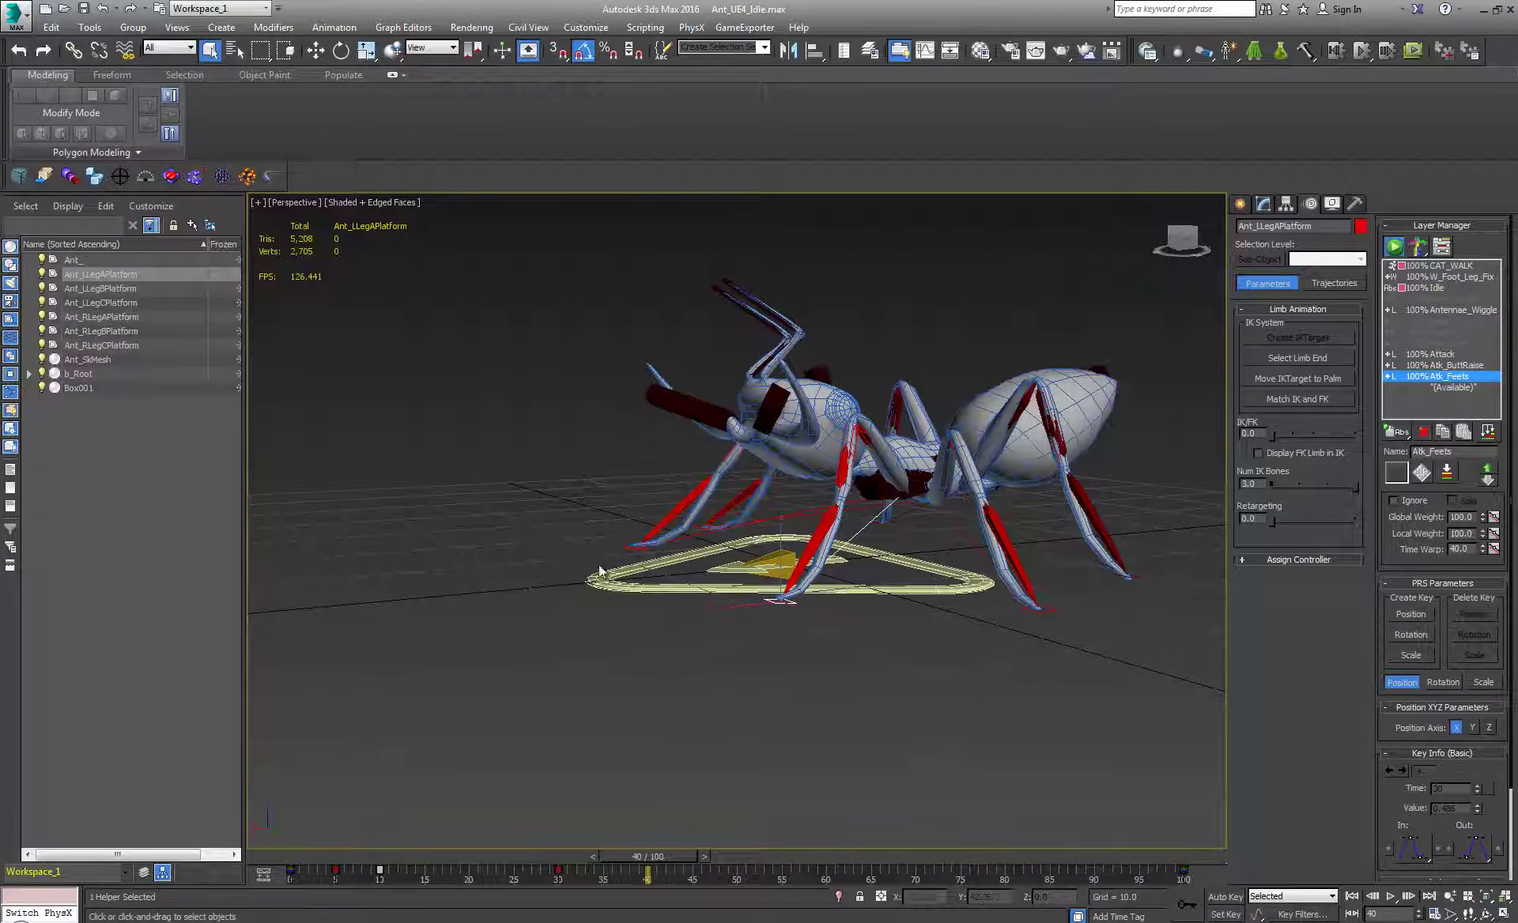
{"action": "left_click", "coordinate": [627, 548], "text": "ctrl"}
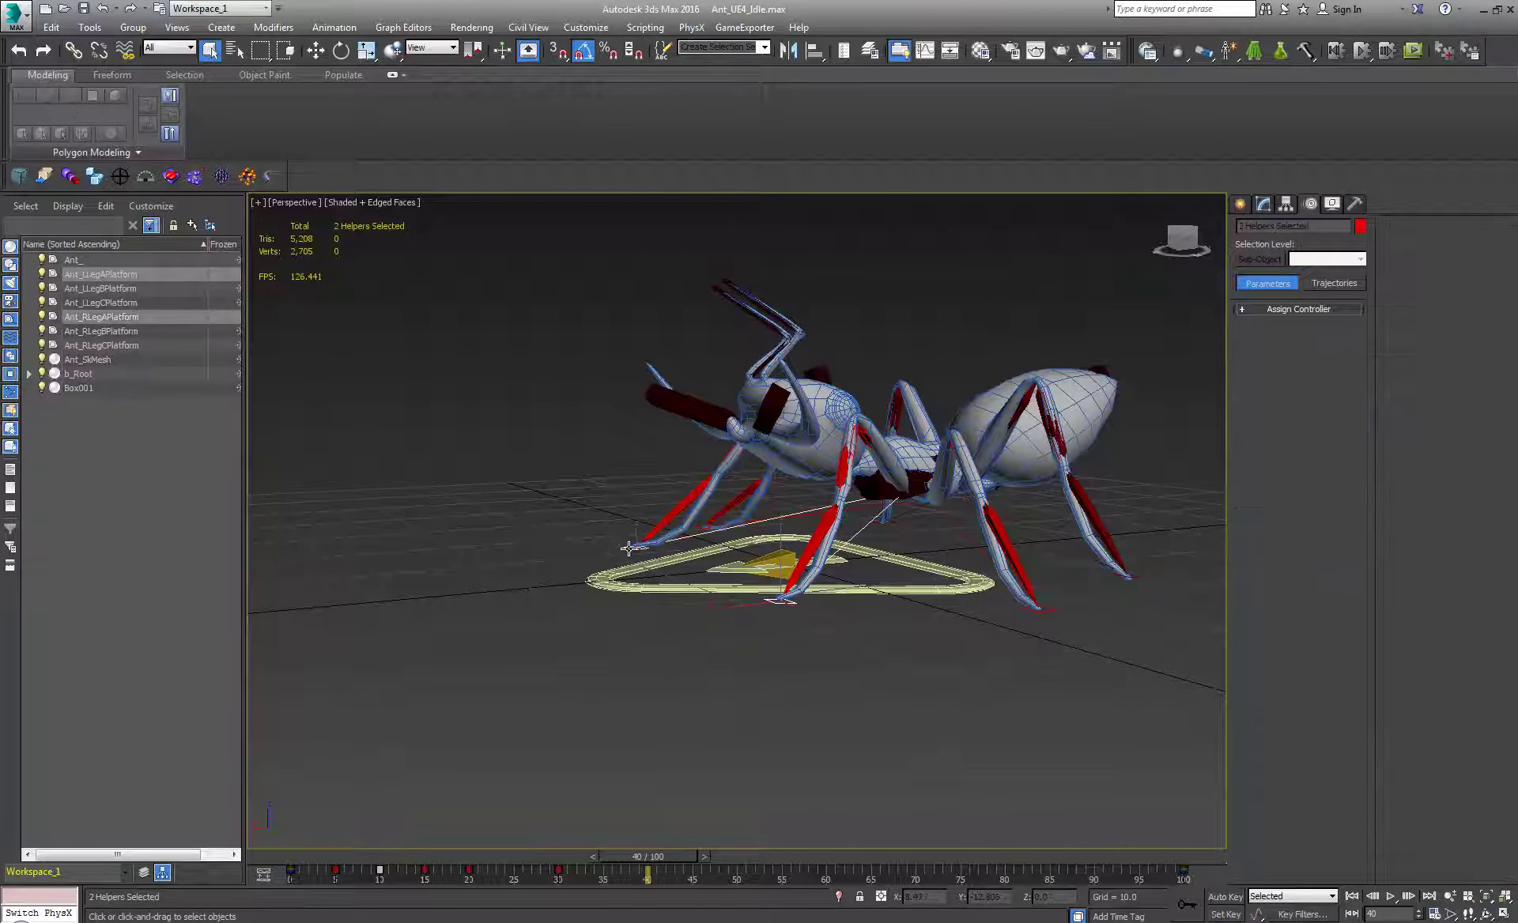
{"action": "left_click_drag", "start_coordinate": [558, 872], "coordinate": [704, 837], "text": "shift"}
- Try to raise both front leg platforms to head height at frame 45 and move them back to the ground at frame 30
{"action": "key", "text": "w"}
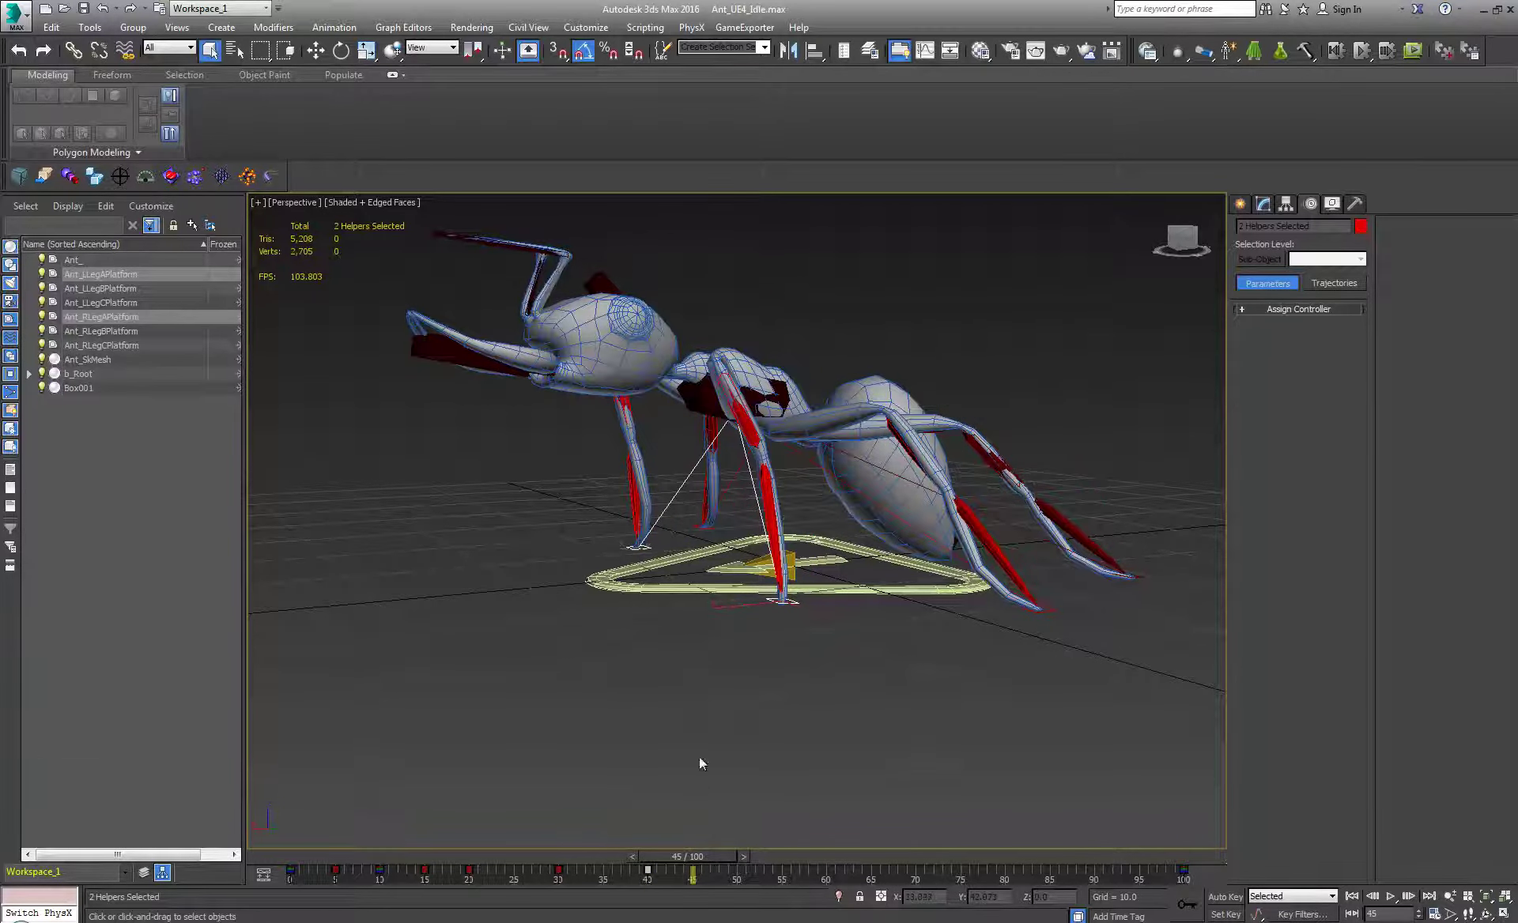
{"action": "mouse_move", "coordinate": [715, 615]}
{"action": "middle_mouse_down", "text": "alt"}
{"action": "mouse_move", "coordinate": [667, 609]}
{"action": "mouse_move", "coordinate": [725, 615]}
{"action": "middle_mouse_up", "text": "alt"}
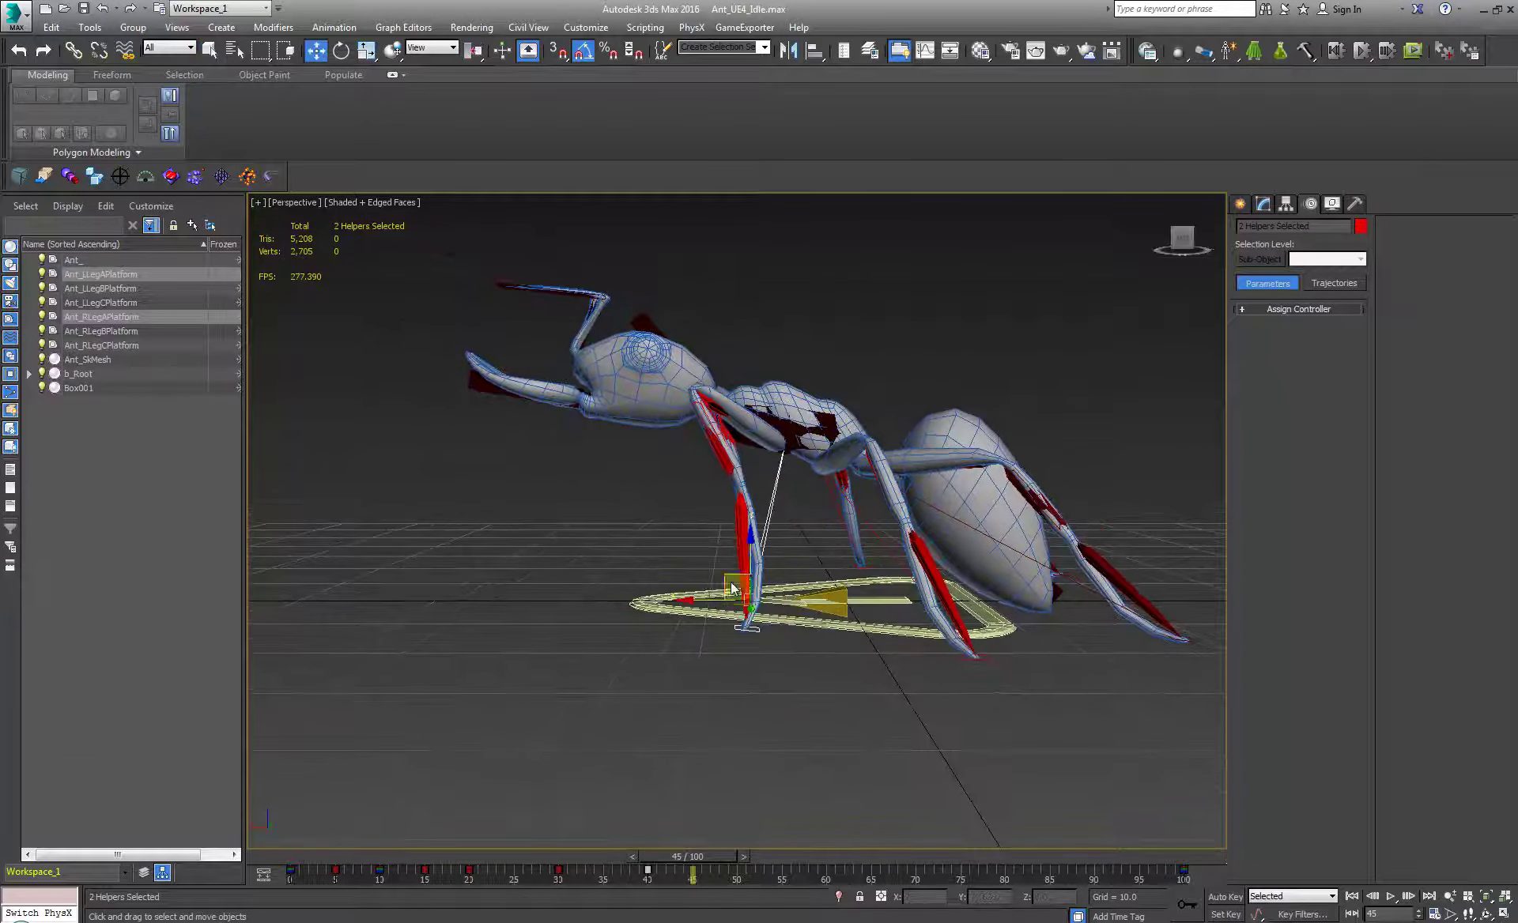
{"action": "left_click_drag", "start_coordinate": [725, 615], "coordinate": [518, 350]}
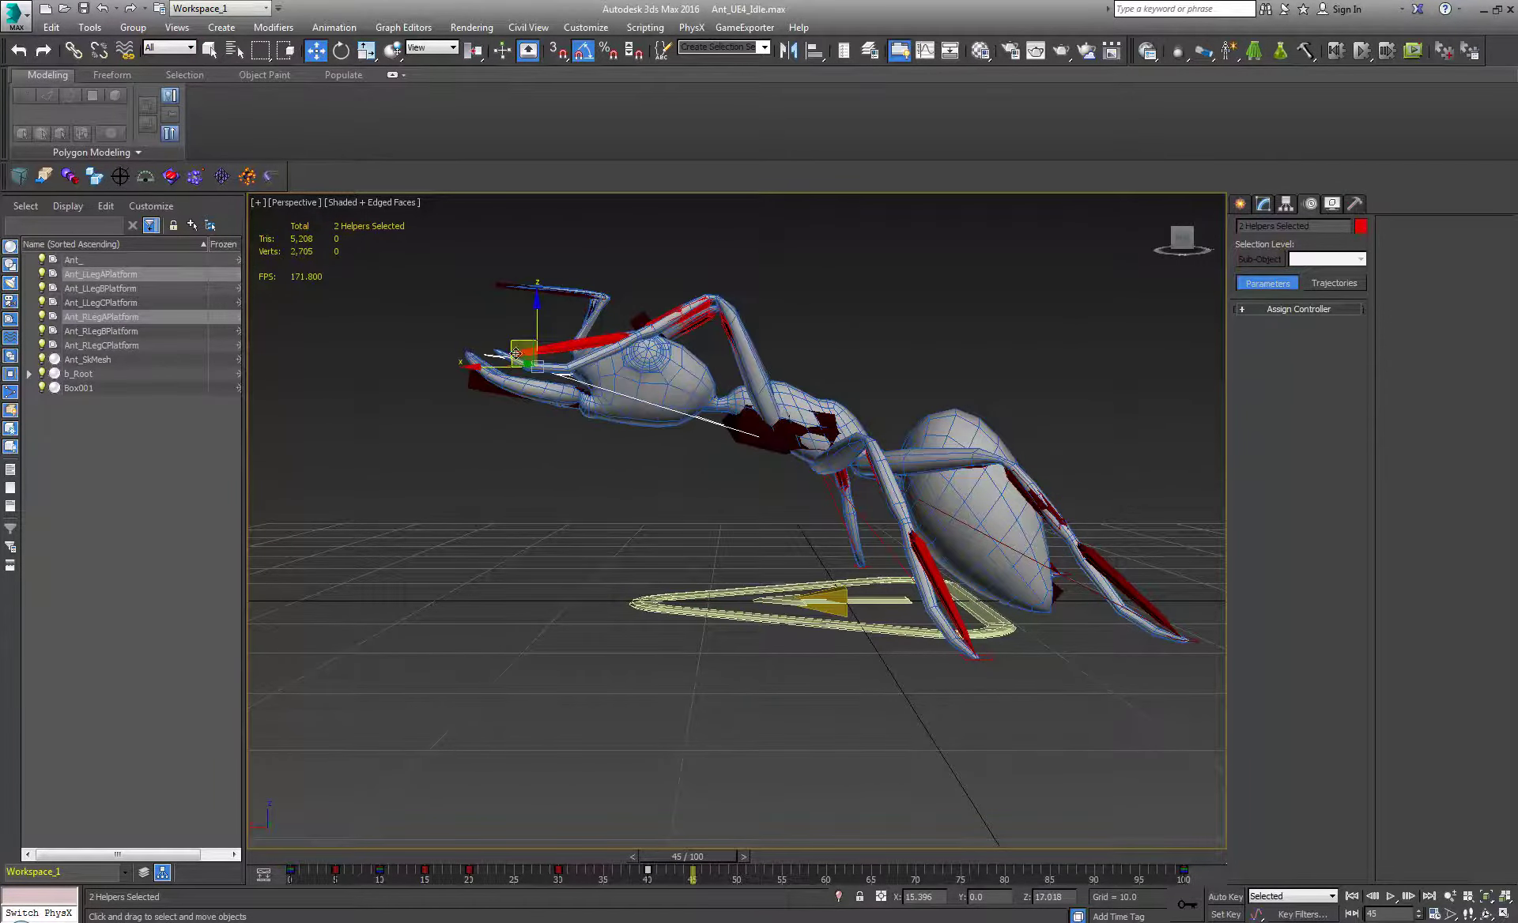
{"action": "middle_click_drag", "start_coordinate": [616, 427], "coordinate": [640, 468], "text": "alt"}
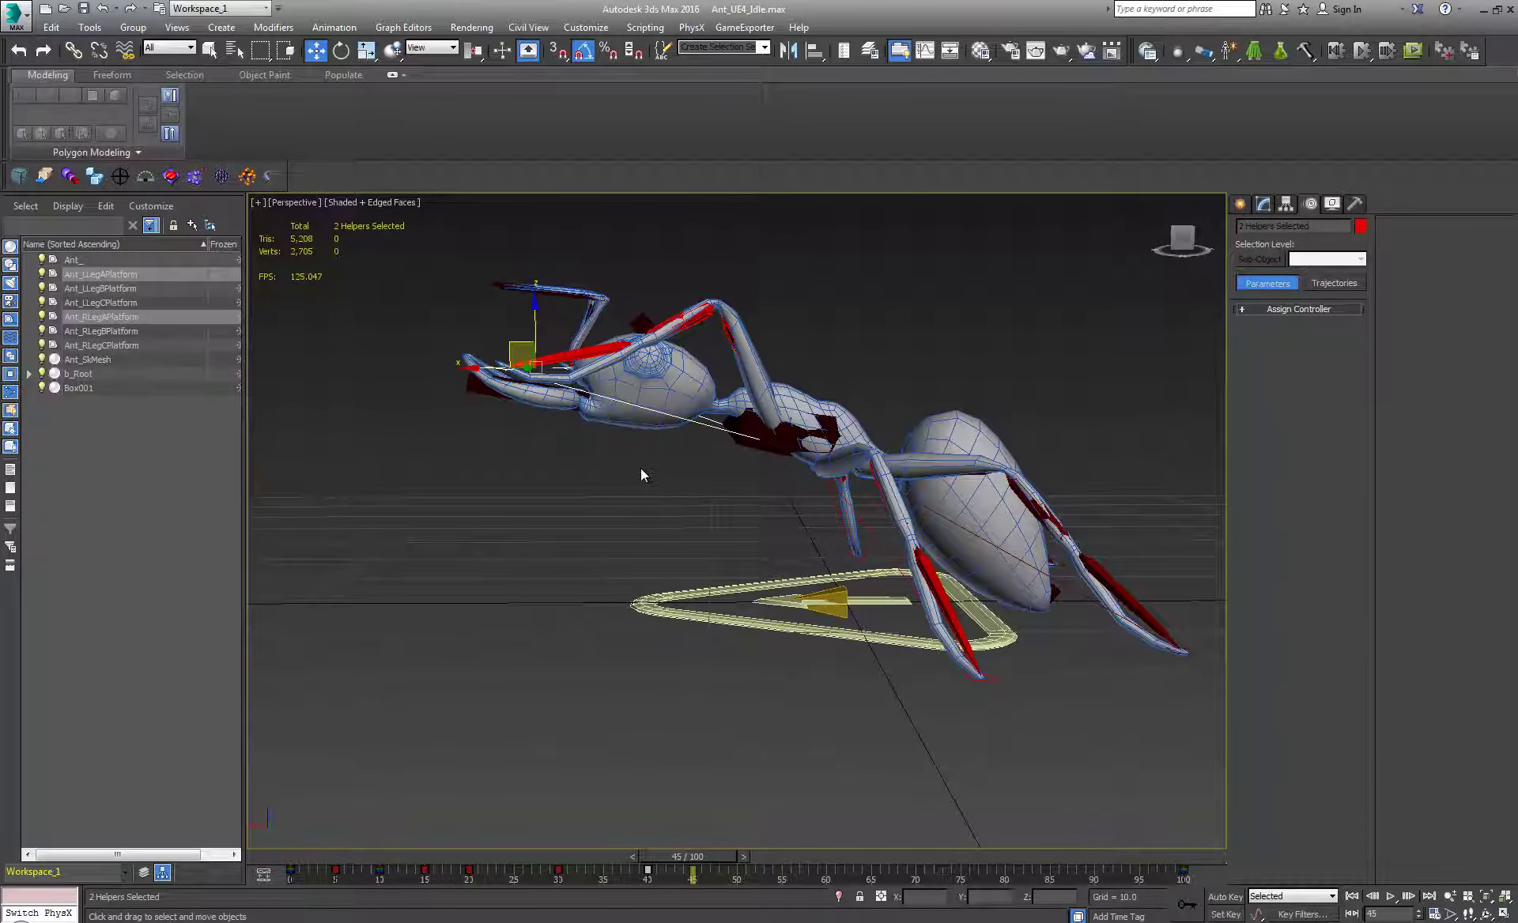
{"action": "left_click_drag", "start_coordinate": [714, 860], "coordinate": [594, 851]}
{"action": "key", "text": "w"}
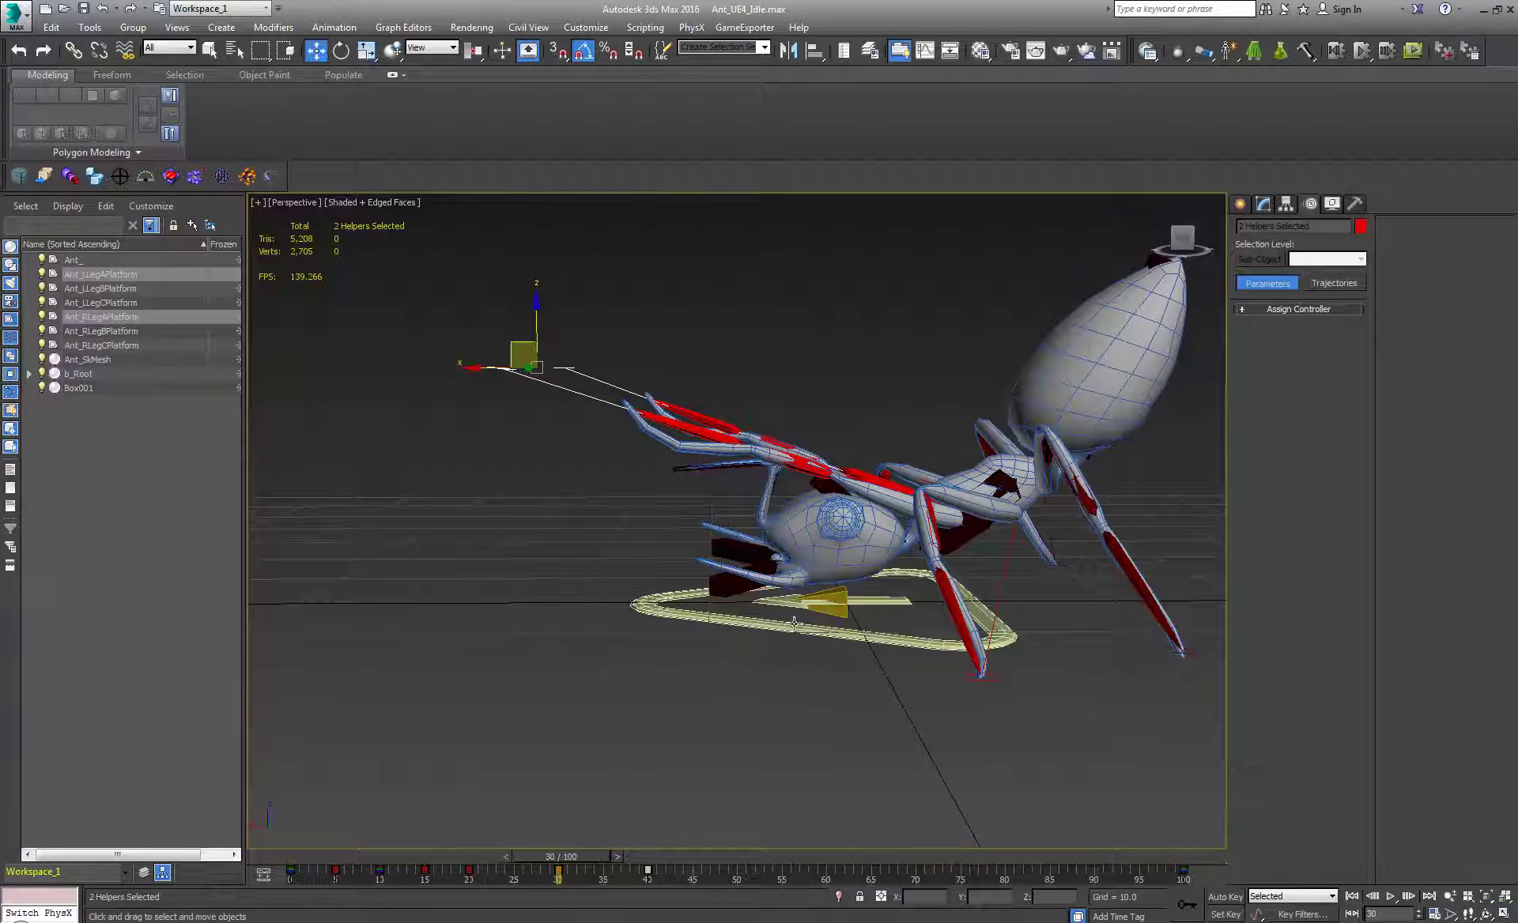
{"action": "left_click_drag", "start_coordinate": [525, 356], "coordinate": [776, 607]}
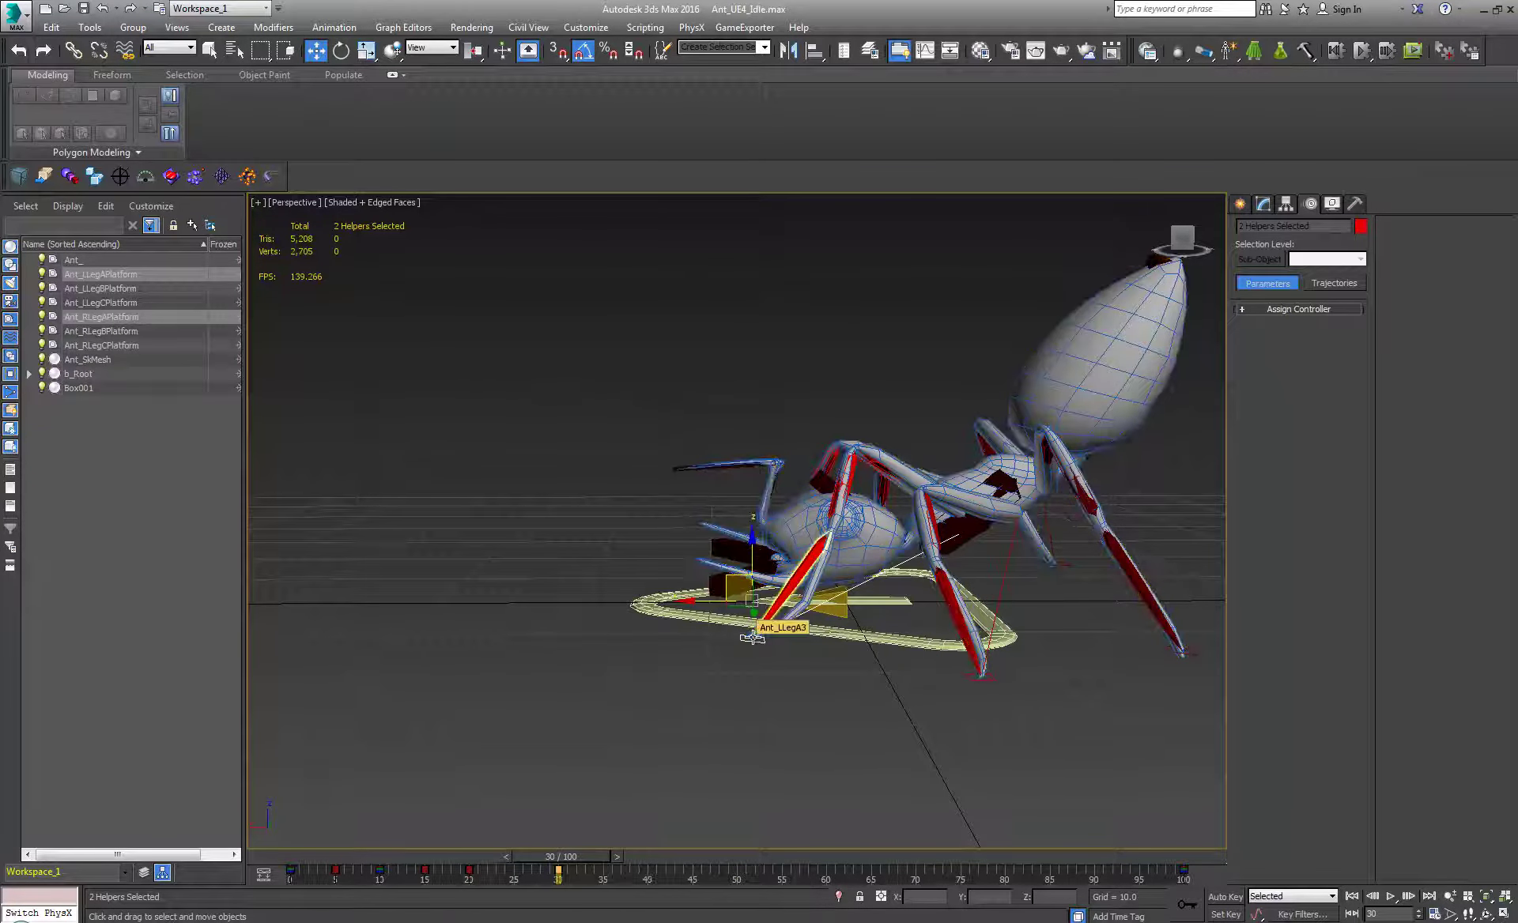
- Reopen Ant_UE4_Idle.max from the recent documents without saving the current changes
{"action": "left_click", "coordinate": [17, 14]}
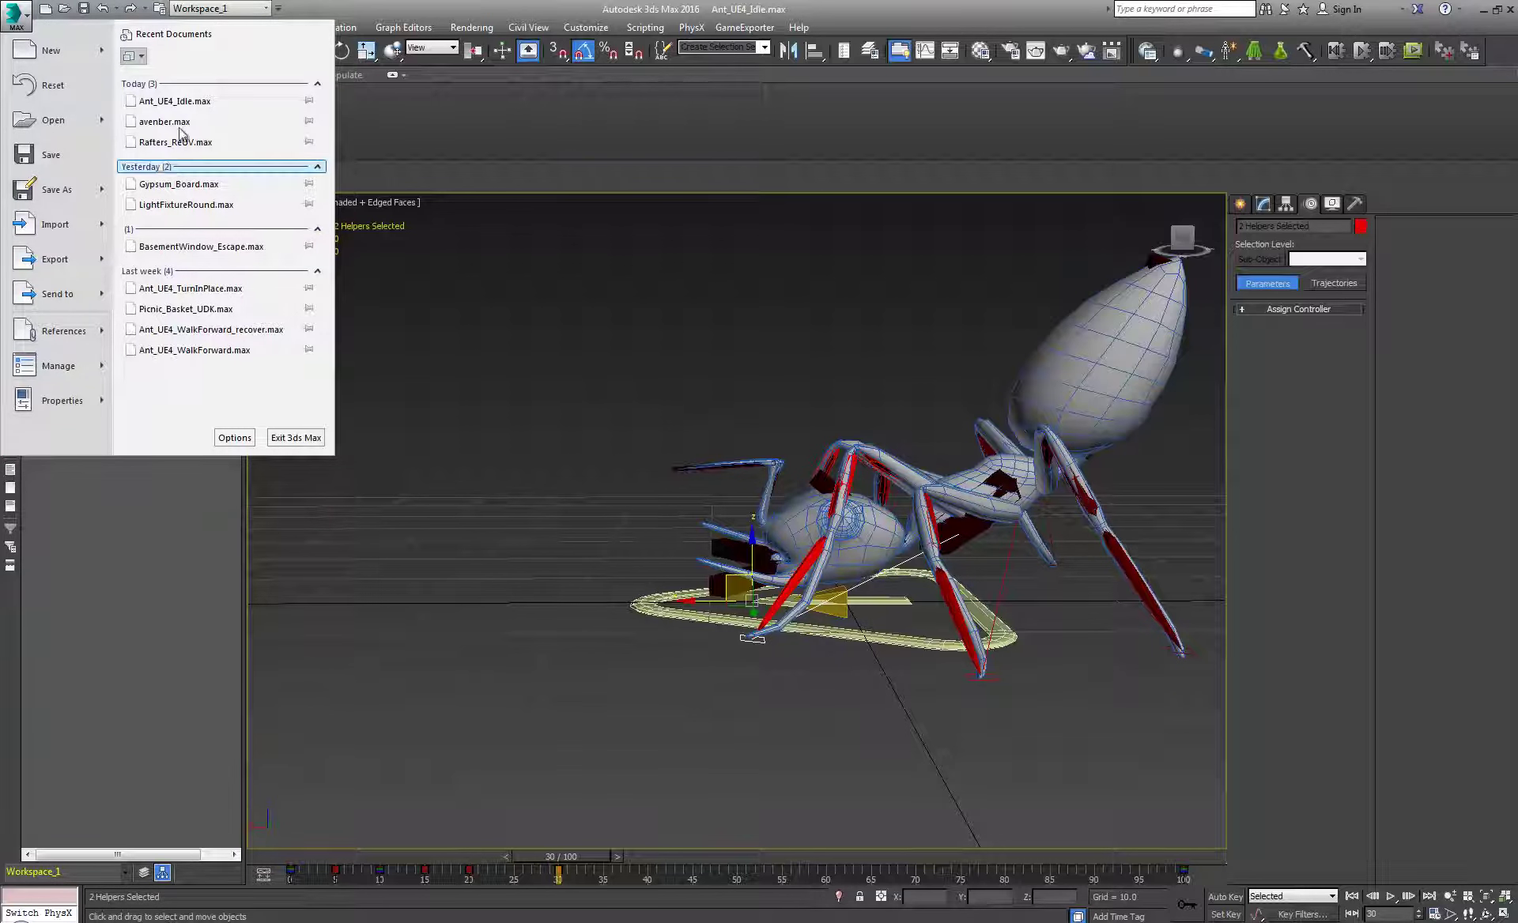
{"action": "left_click", "coordinate": [176, 102]}
{"action": "left_click", "coordinate": [757, 494]}
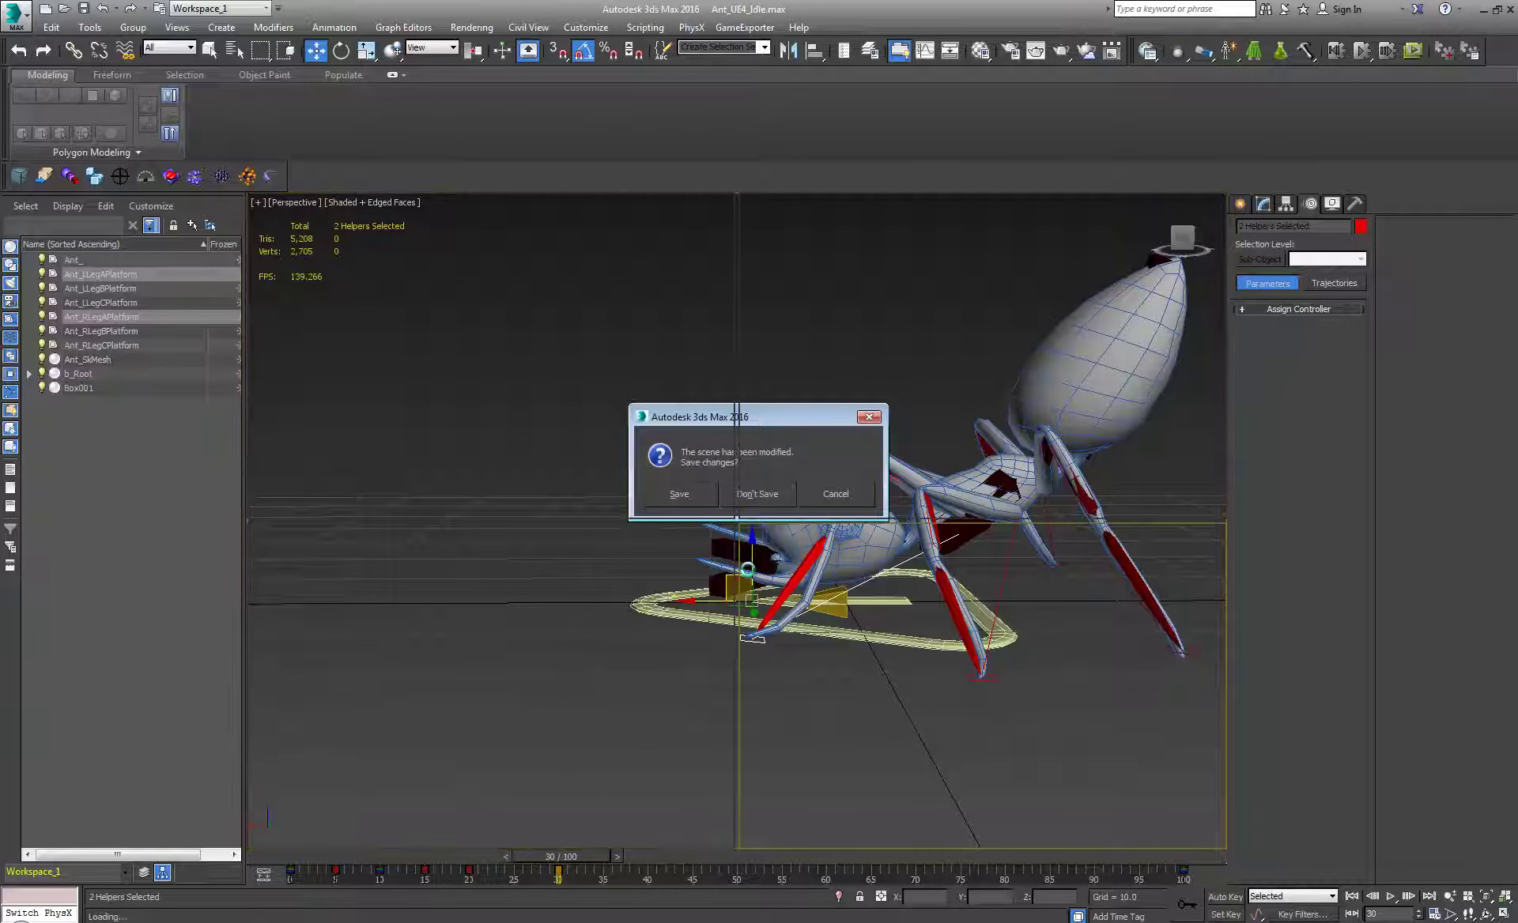
- Enable Auto Key, select both front leg platforms and copy their frame 30 keys to frame 40
{"action": "middle_click_drag", "start_coordinate": [836, 733], "coordinate": [725, 751], "text": "alt"}
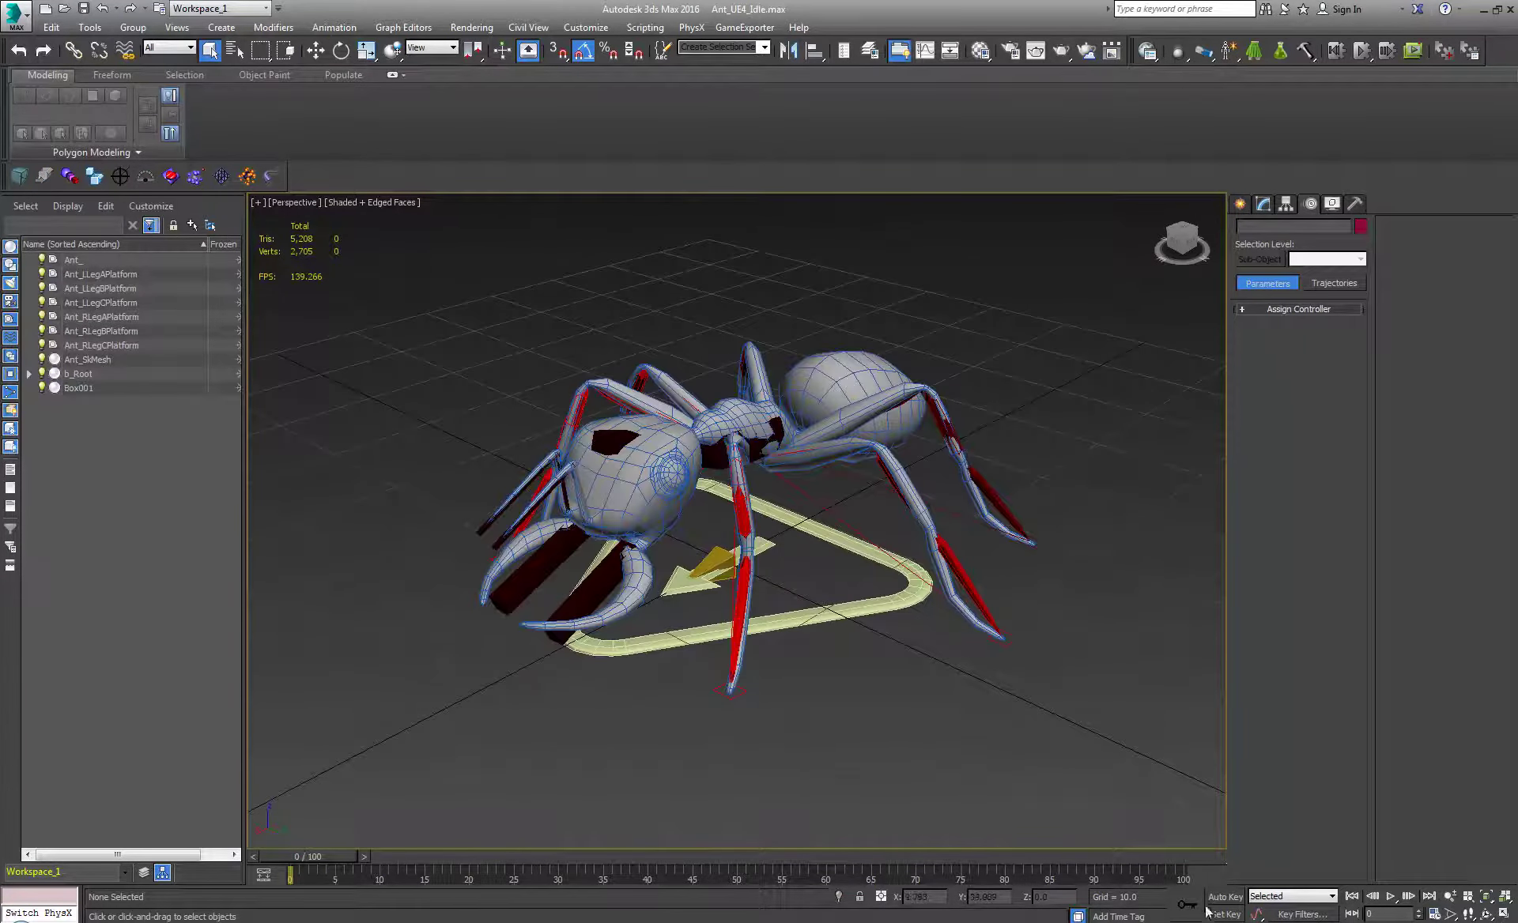
{"action": "left_click", "coordinate": [1226, 897]}
{"action": "left_click", "coordinate": [730, 694]}
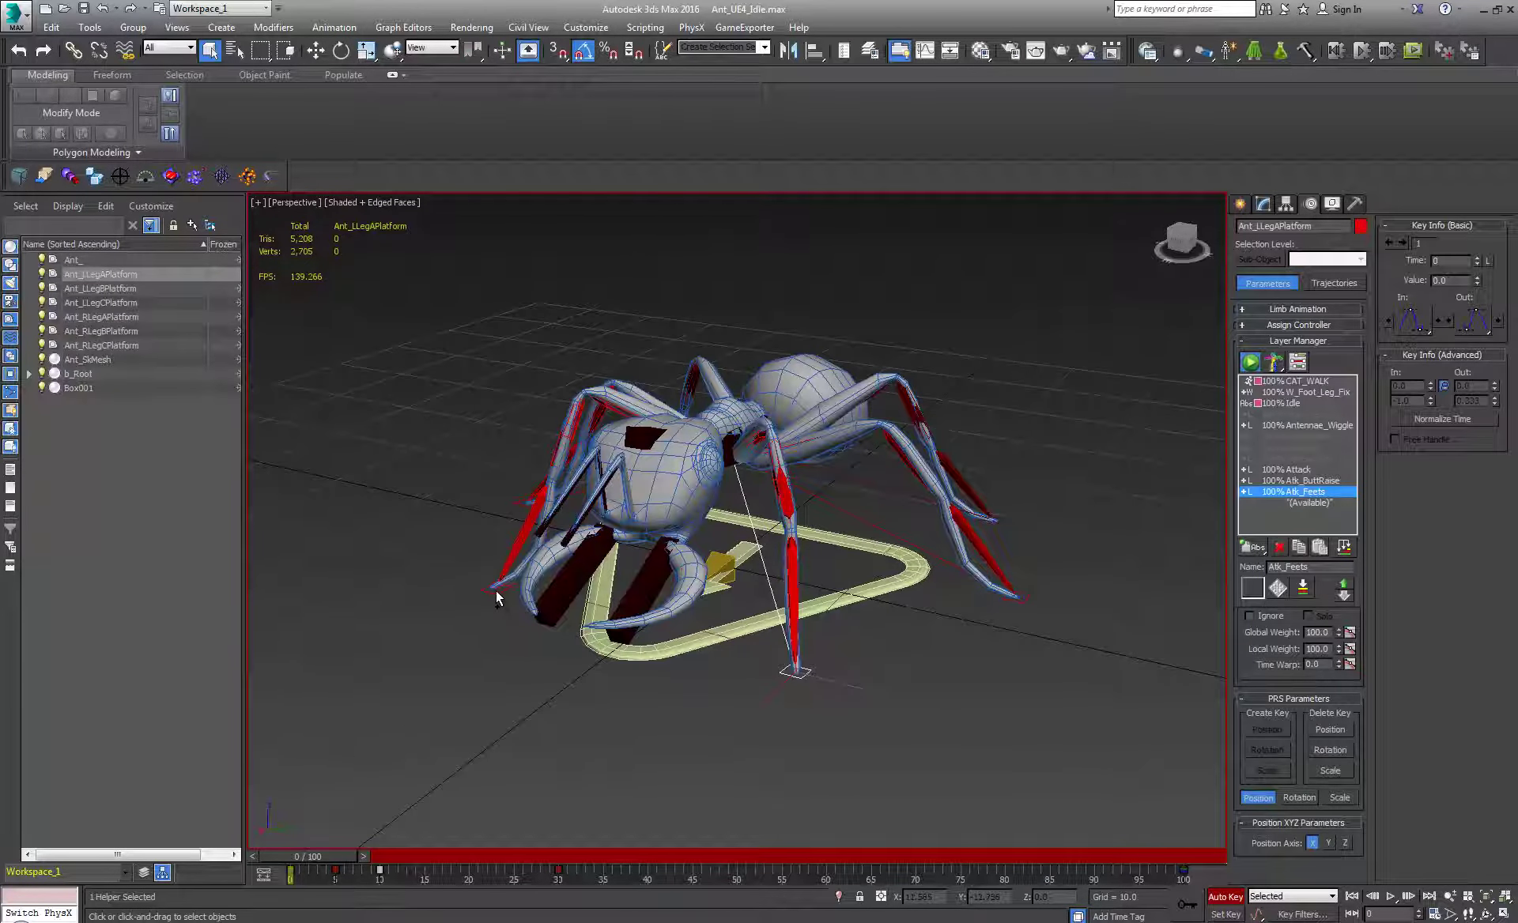
{"action": "left_click", "coordinate": [497, 590], "text": "ctrl"}
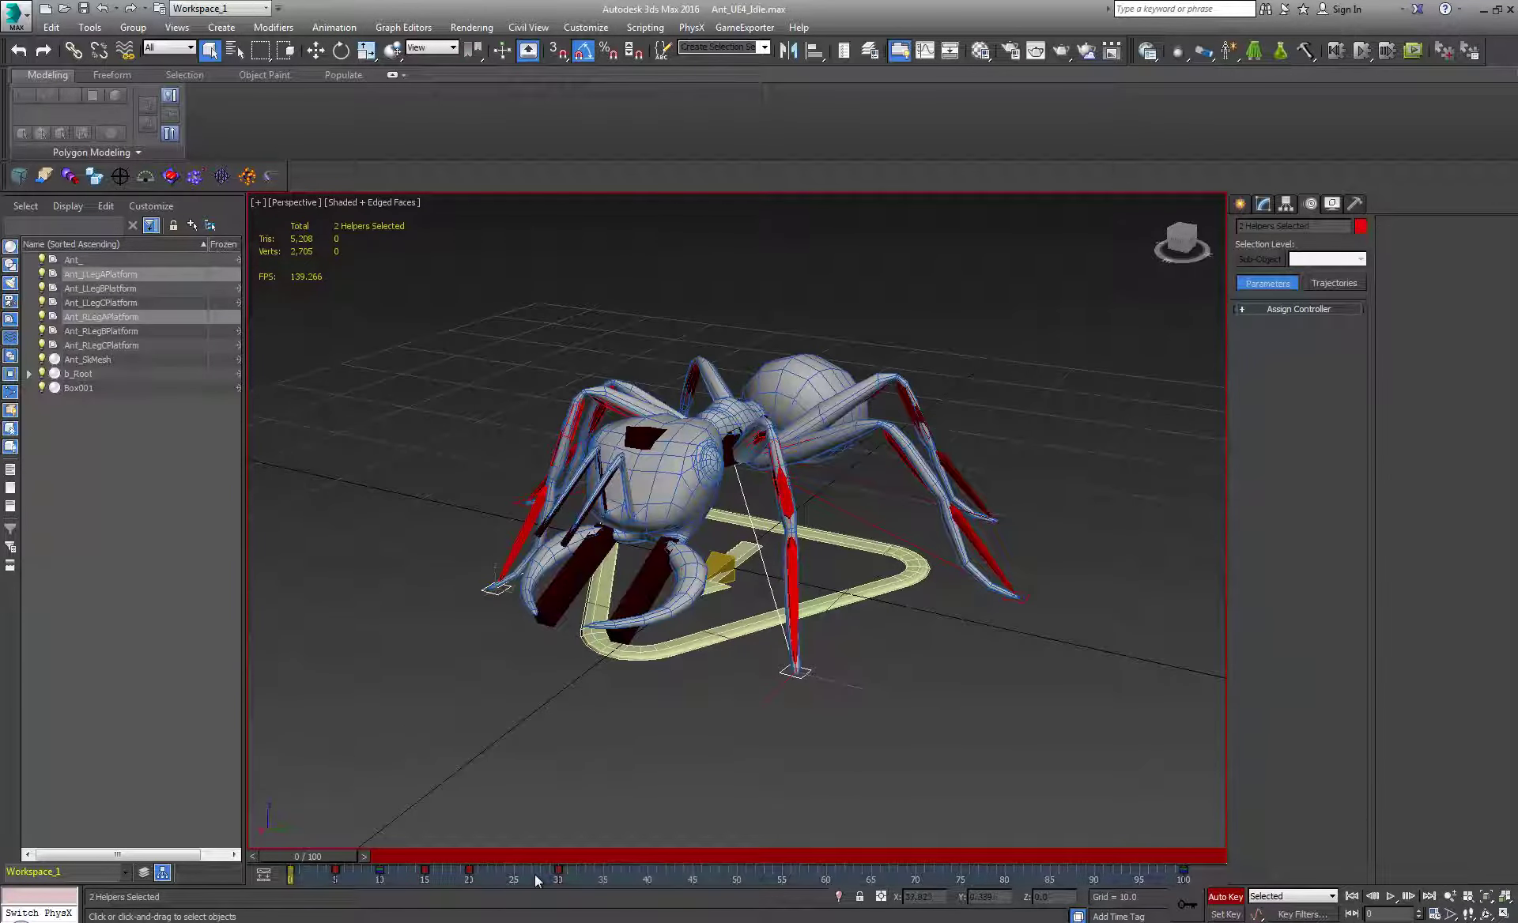
{"action": "left_click_drag", "start_coordinate": [559, 871], "coordinate": [648, 874], "text": "shift"}
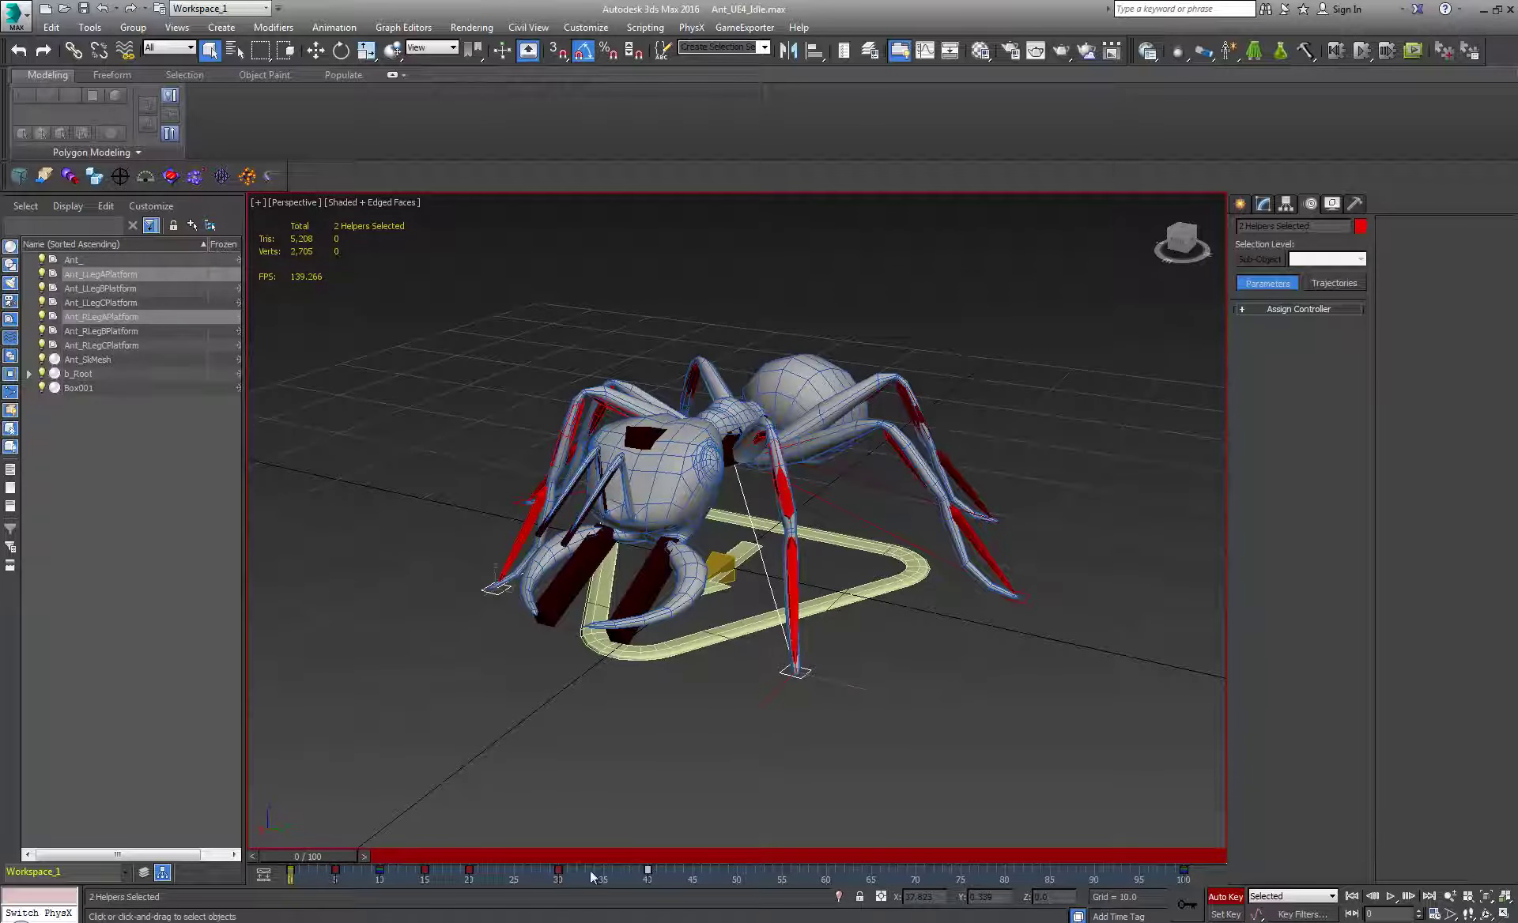
- Try to raise both front leg platforms forward to the height of the head at frame 45
{"action": "left_click_drag", "start_coordinate": [323, 856], "coordinate": [692, 917]}
{"action": "mouse_move", "coordinate": [684, 668]}
{"action": "middle_mouse_down", "text": "alt"}
{"action": "mouse_move", "coordinate": [637, 633]}
{"action": "mouse_move", "coordinate": [660, 671]}
{"action": "mouse_move", "coordinate": [696, 647]}
{"action": "middle_mouse_up", "text": "alt"}
{"action": "key", "text": "w"}
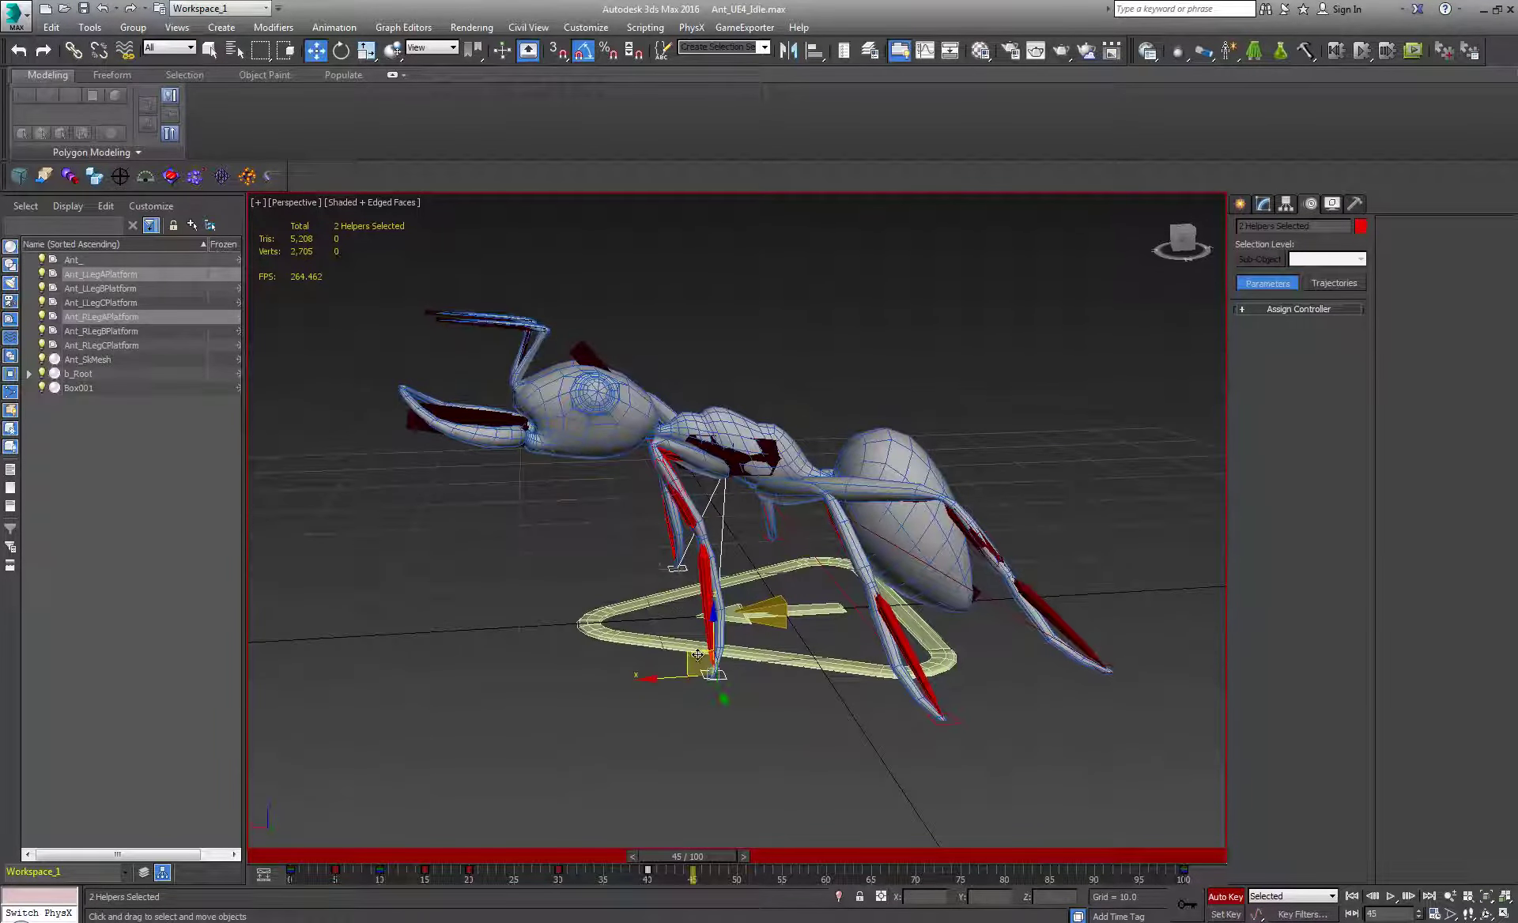
{"action": "left_click_drag", "start_coordinate": [693, 656], "coordinate": [466, 345]}
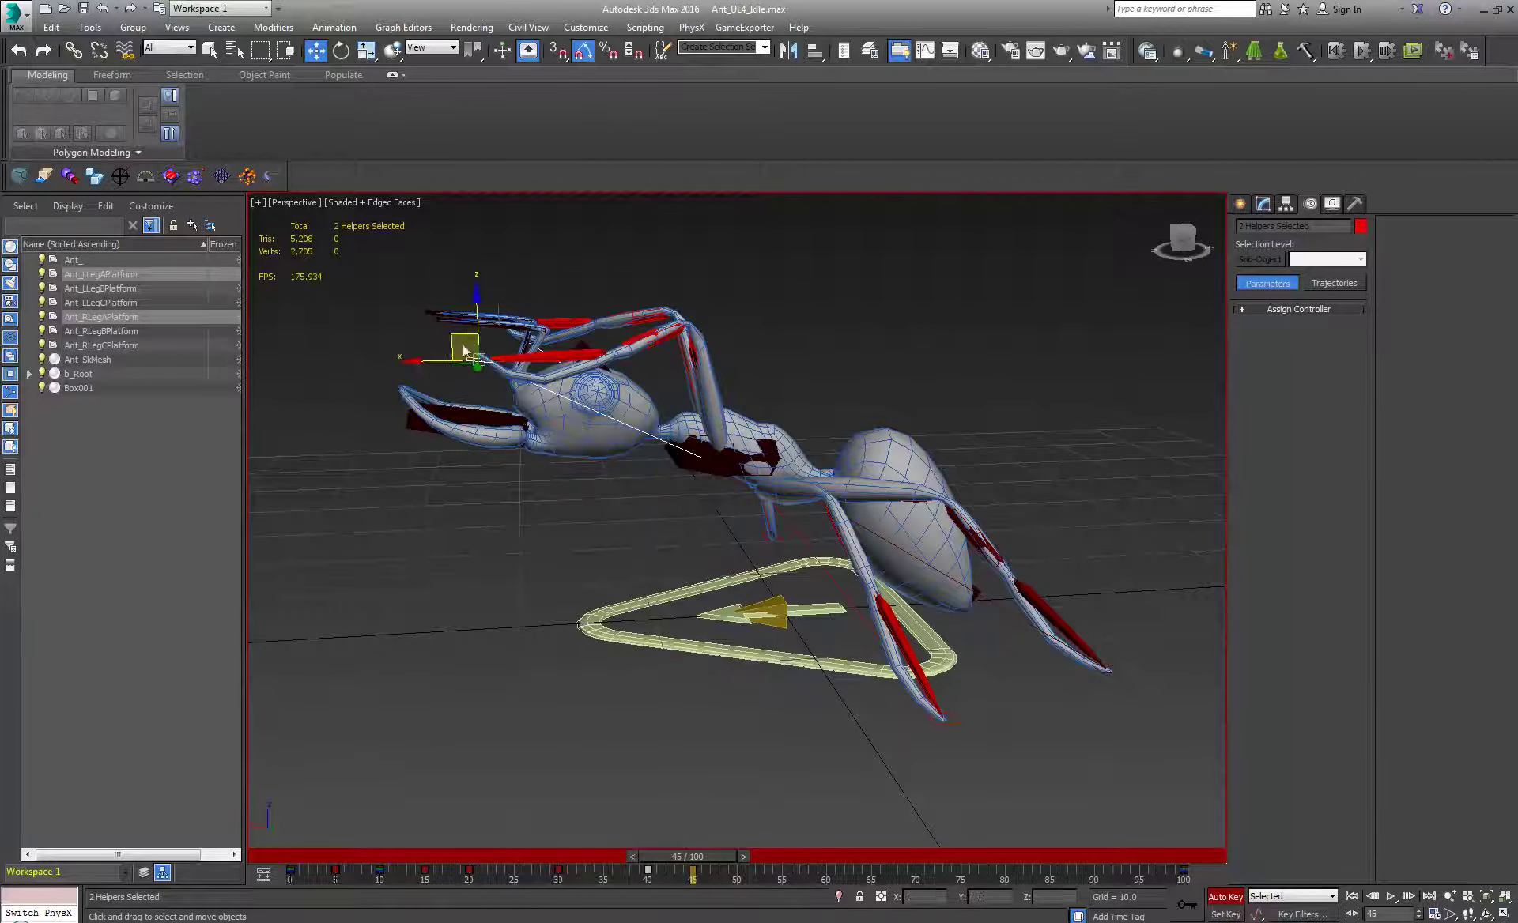
{"action": "middle_click_drag", "start_coordinate": [632, 562], "coordinate": [712, 569], "text": "alt"}
- At frame 40, bring both front leg platforms down and back beneath the head, slightly above the ground
{"action": "mouse_move", "coordinate": [722, 856]}
{"action": "left_mouse_down"}
{"action": "mouse_move", "coordinate": [626, 854]}
{"action": "mouse_move", "coordinate": [722, 836]}
{"action": "left_mouse_up"}
{"action": "middle_click_drag", "start_coordinate": [732, 701], "coordinate": [656, 672], "text": "alt"}
{"action": "left_click_drag", "start_coordinate": [728, 853], "coordinate": [648, 869]}
{"action": "key", "text": "w"}
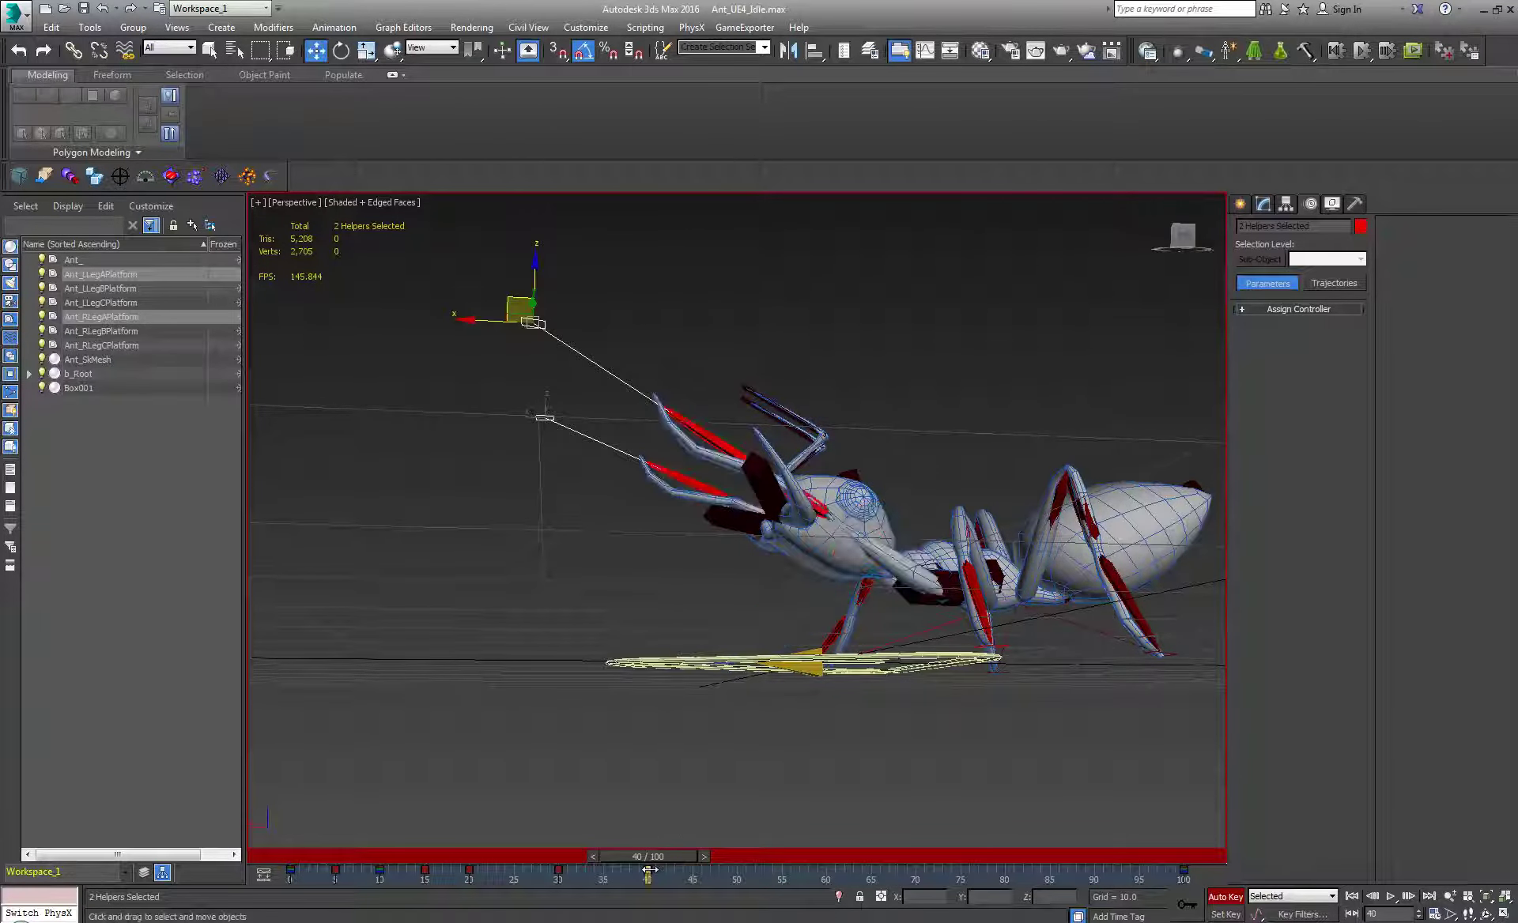
{"action": "left_click_drag", "start_coordinate": [512, 300], "coordinate": [791, 565]}
{"action": "middle_click_drag", "start_coordinate": [795, 566], "coordinate": [830, 593], "text": "alt"}
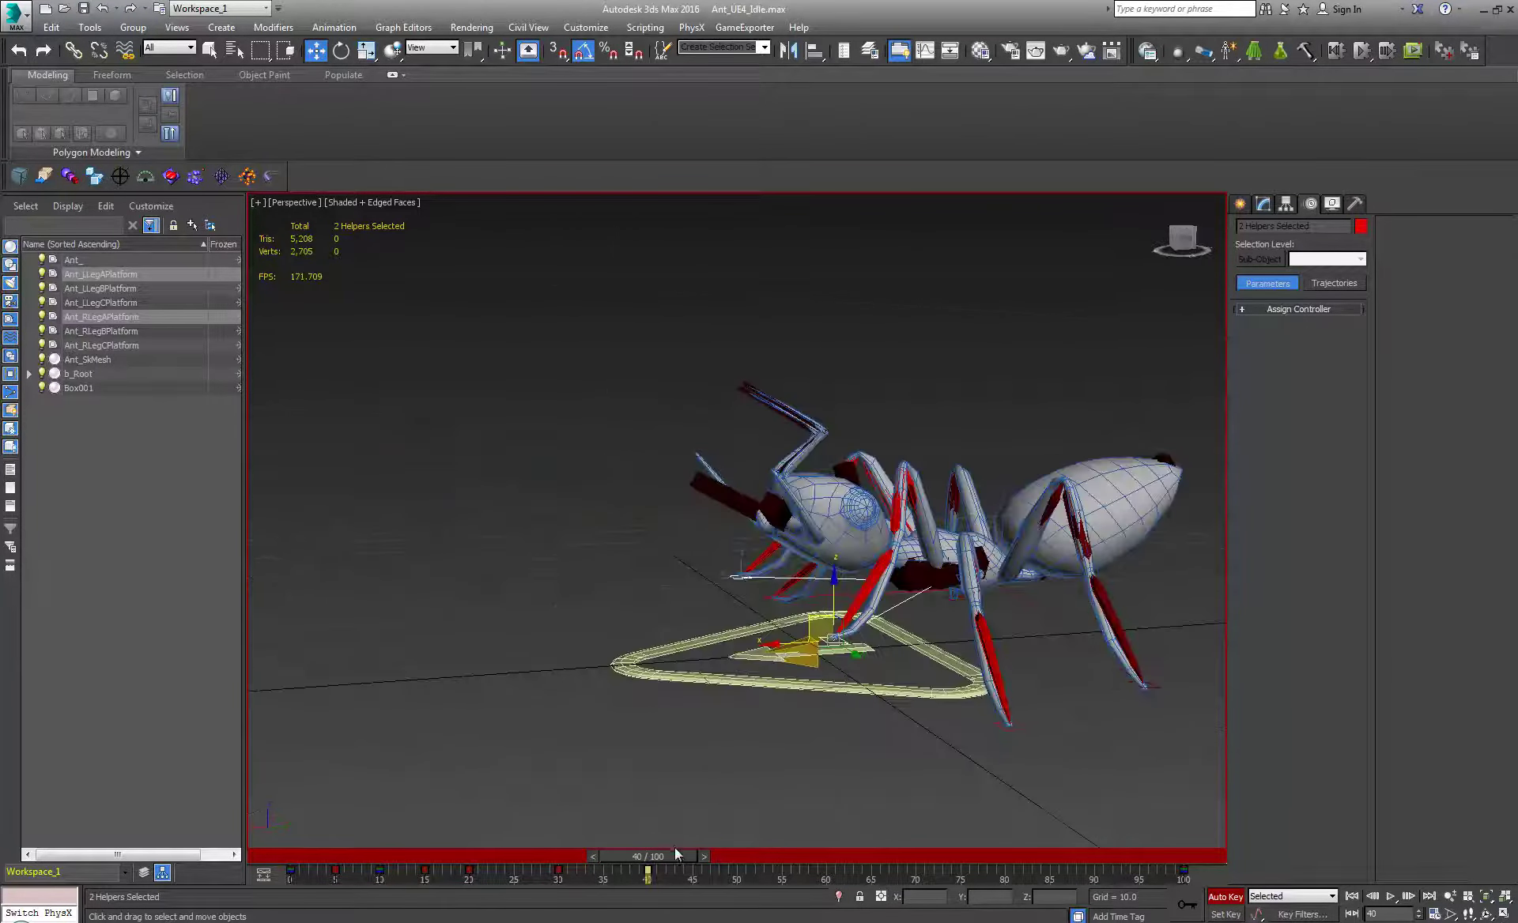
- At frame 45, move both front leg platforms forward along X to reach below the jaws
{"action": "left_click_drag", "start_coordinate": [677, 853], "coordinate": [727, 889]}
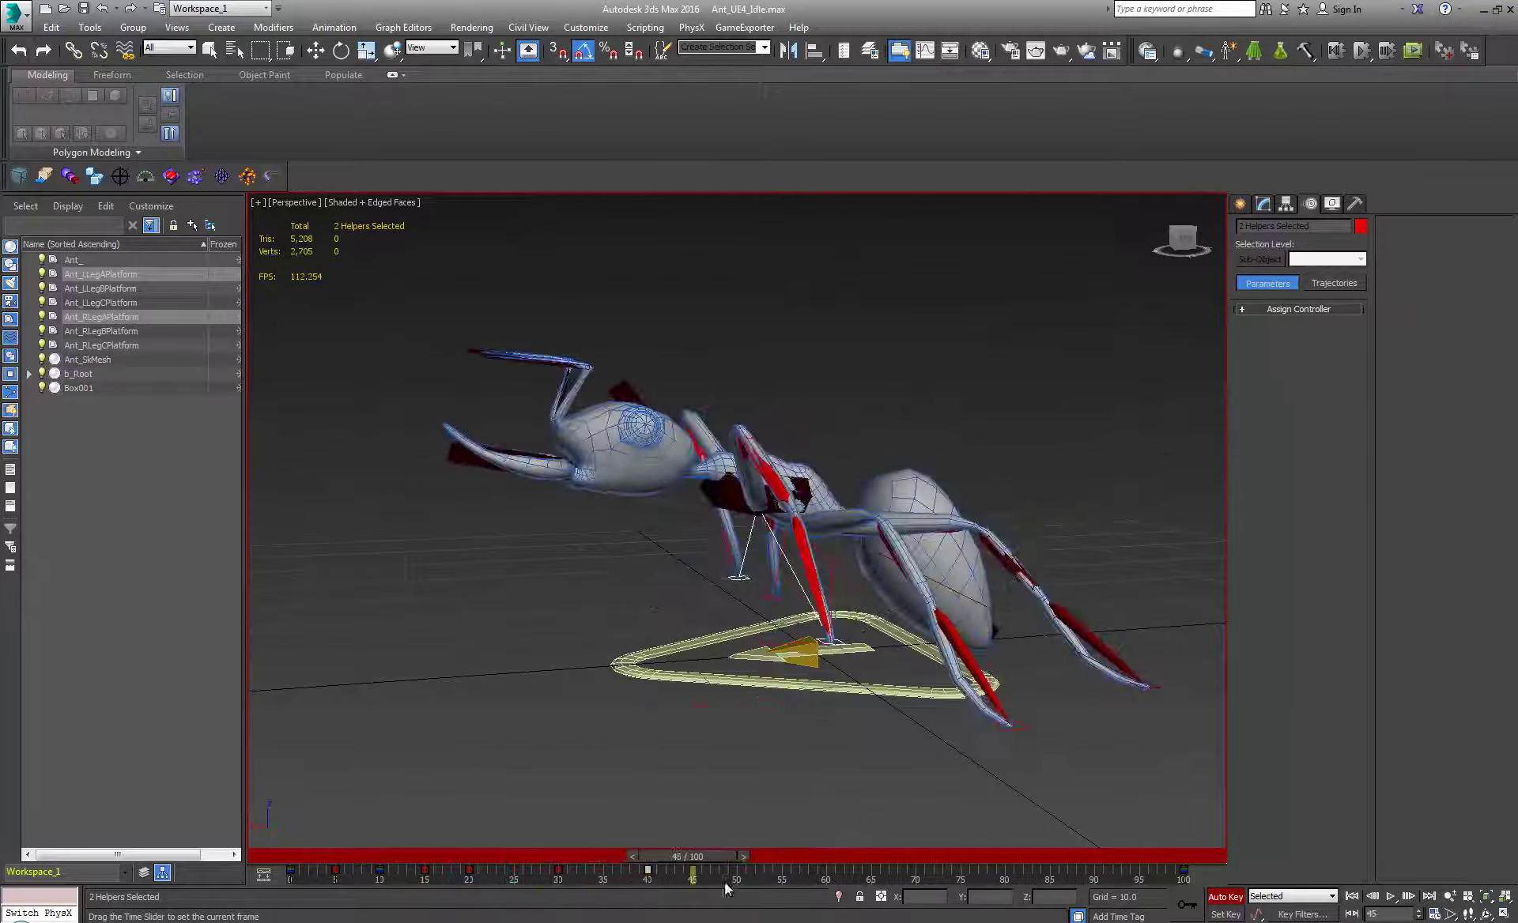
{"action": "key", "text": "w"}
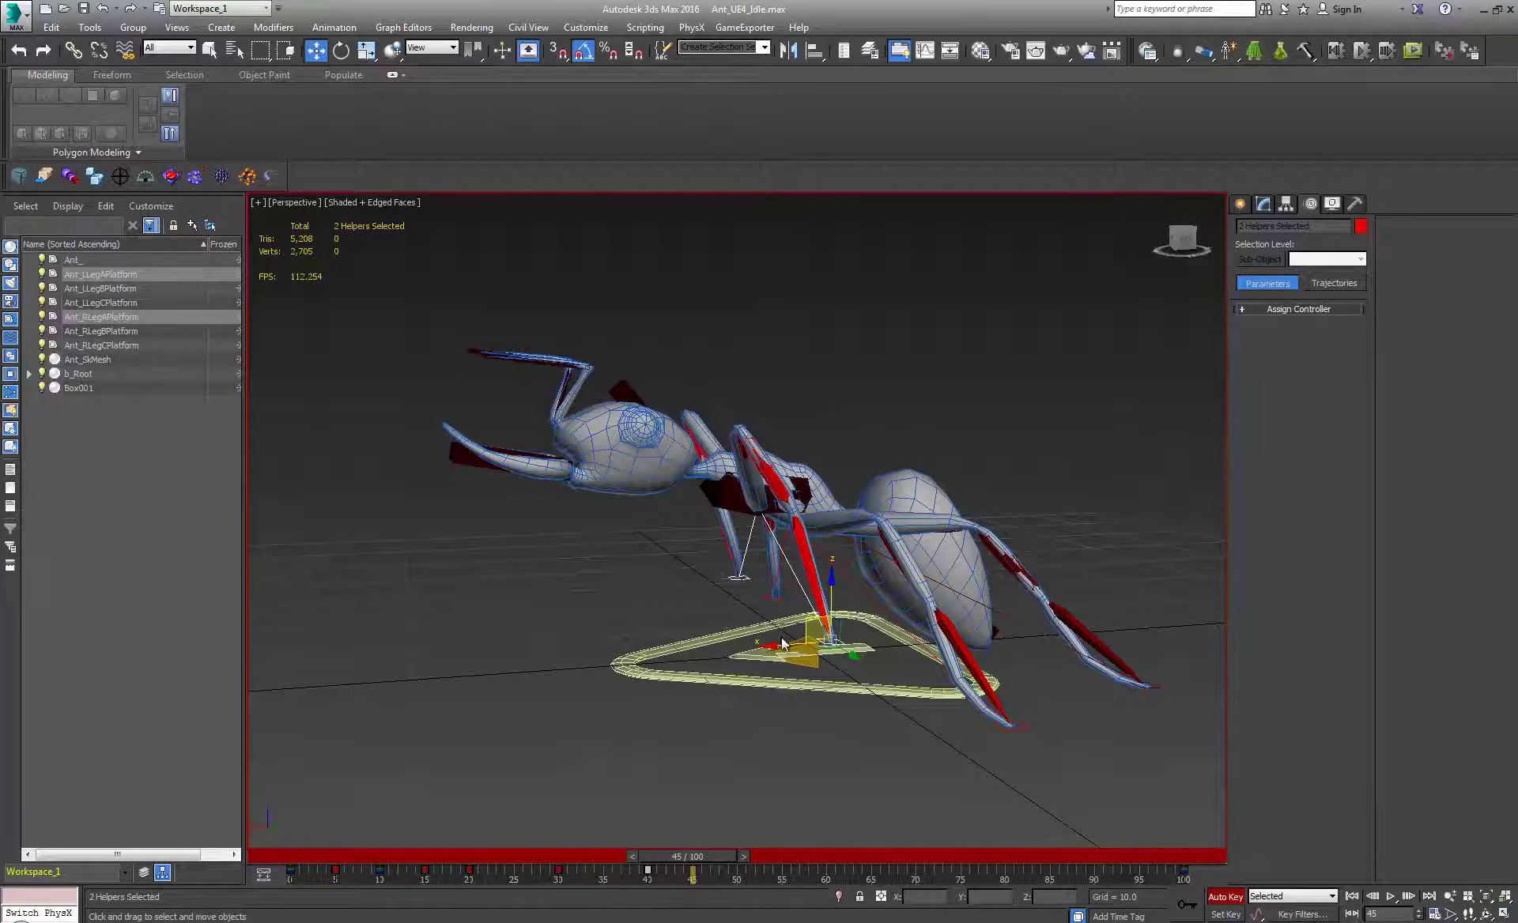
{"action": "left_click_drag", "start_coordinate": [781, 644], "coordinate": [488, 590]}
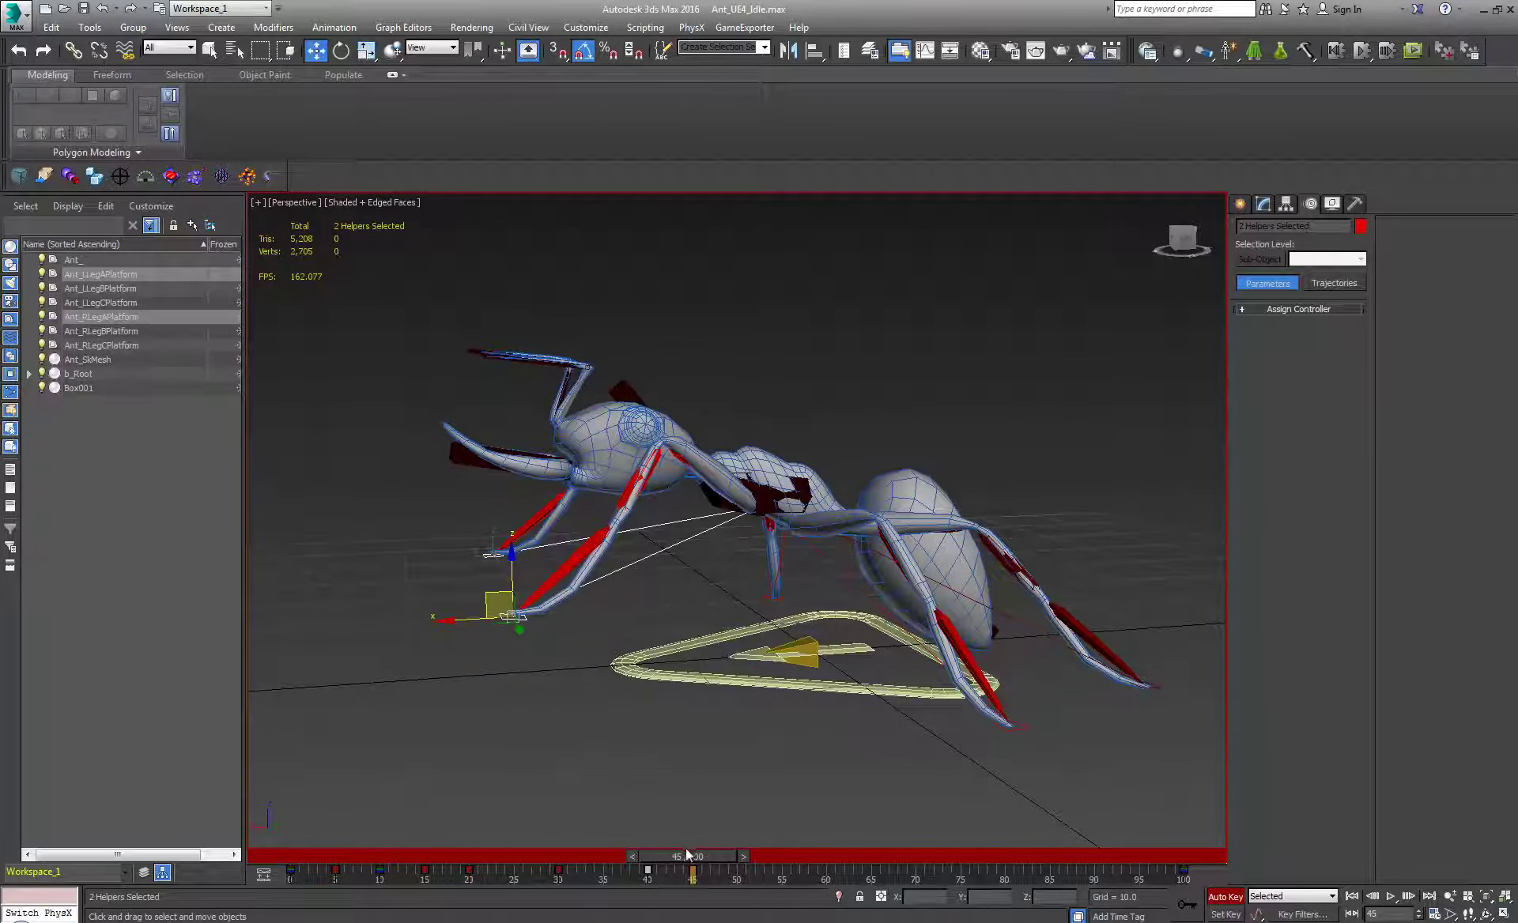
- At frame 50, set both front leg platforms' Z position to 0 so the feet land on the ground
{"action": "left_click_drag", "start_coordinate": [699, 854], "coordinate": [748, 803]}
{"action": "key", "text": "w"}
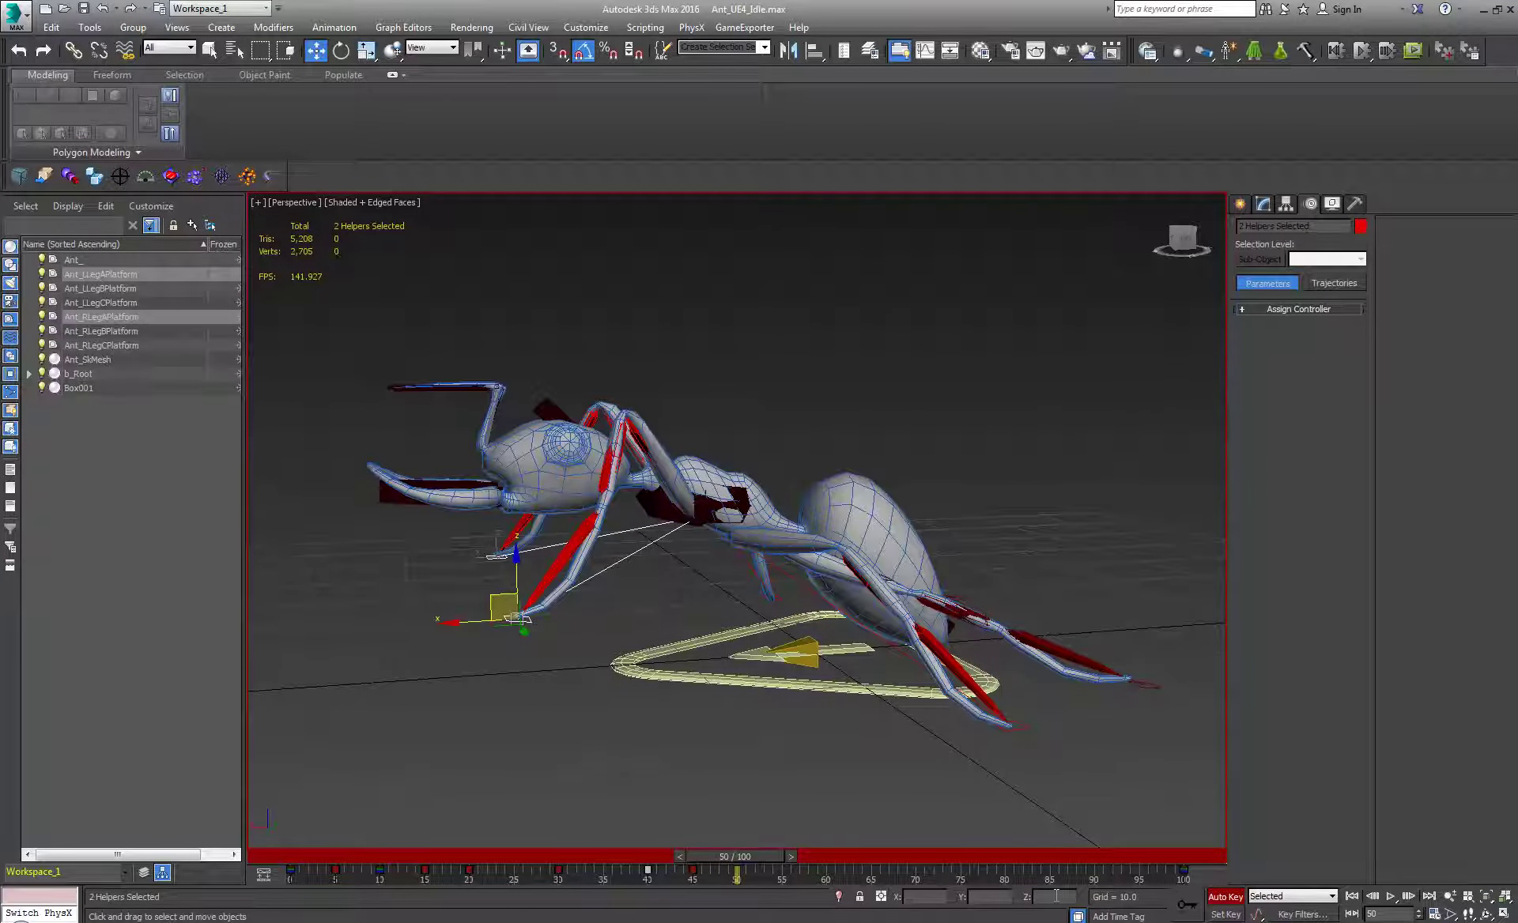
{"action": "right_click", "coordinate": [1070, 891]}
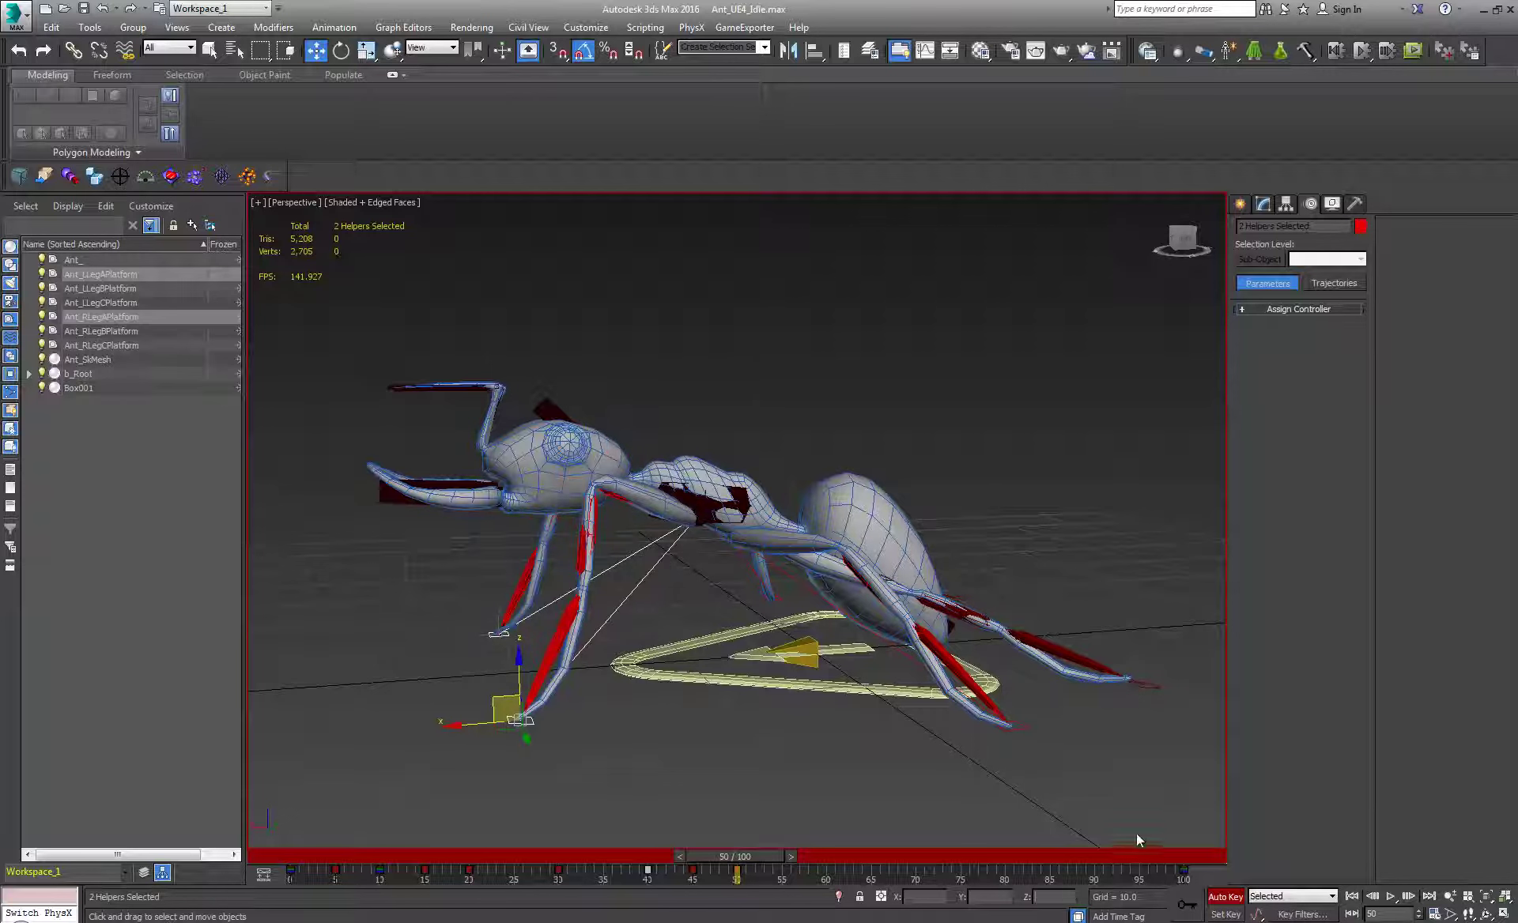
{"action": "mouse_move", "coordinate": [765, 856]}
{"action": "left_mouse_down"}
{"action": "mouse_move", "coordinate": [682, 859]}
{"action": "mouse_move", "coordinate": [830, 828]}
{"action": "mouse_move", "coordinate": [767, 837]}
{"action": "left_mouse_up"}
{"action": "key", "text": "w"}
{"action": "middle_click_drag", "start_coordinate": [612, 645], "coordinate": [721, 650], "text": "alt"}
{"action": "middle_click_drag", "start_coordinate": [727, 638], "coordinate": [773, 792], "text": "alt"}
- Copy the front leg platforms' frame 0 keys toward the end of the attack and their frame 50 keys to frame 60
{"action": "left_click_drag", "start_coordinate": [723, 874], "coordinate": [787, 879]}
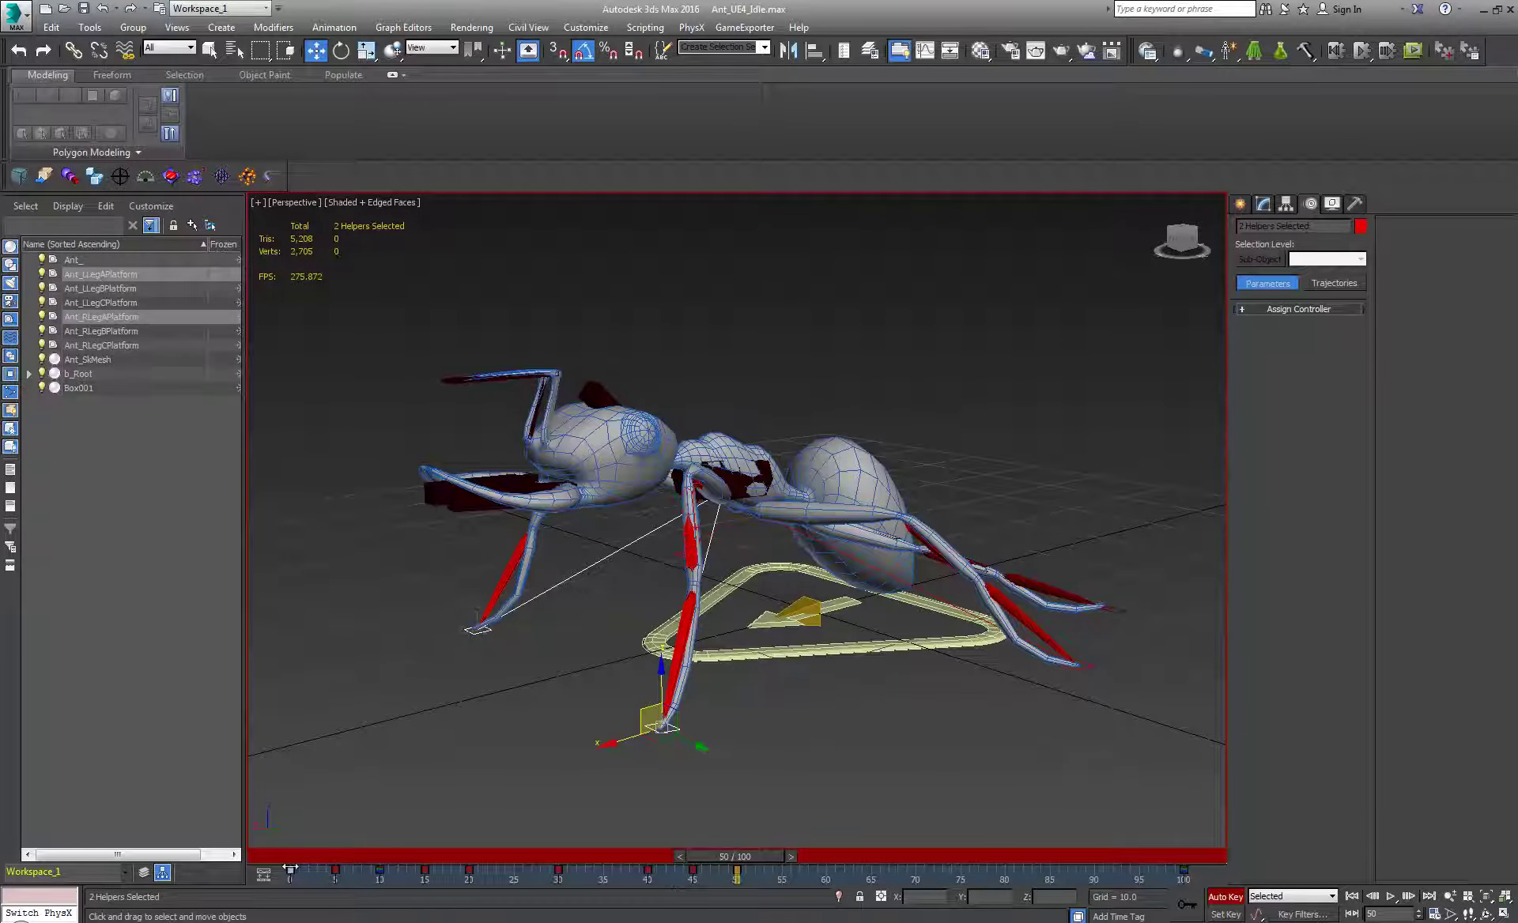
{"action": "left_click_drag", "start_coordinate": [293, 870], "coordinate": [831, 857], "text": "shift"}
{"action": "left_click", "coordinate": [674, 726]}
{"action": "left_click", "coordinate": [1004, 870]}
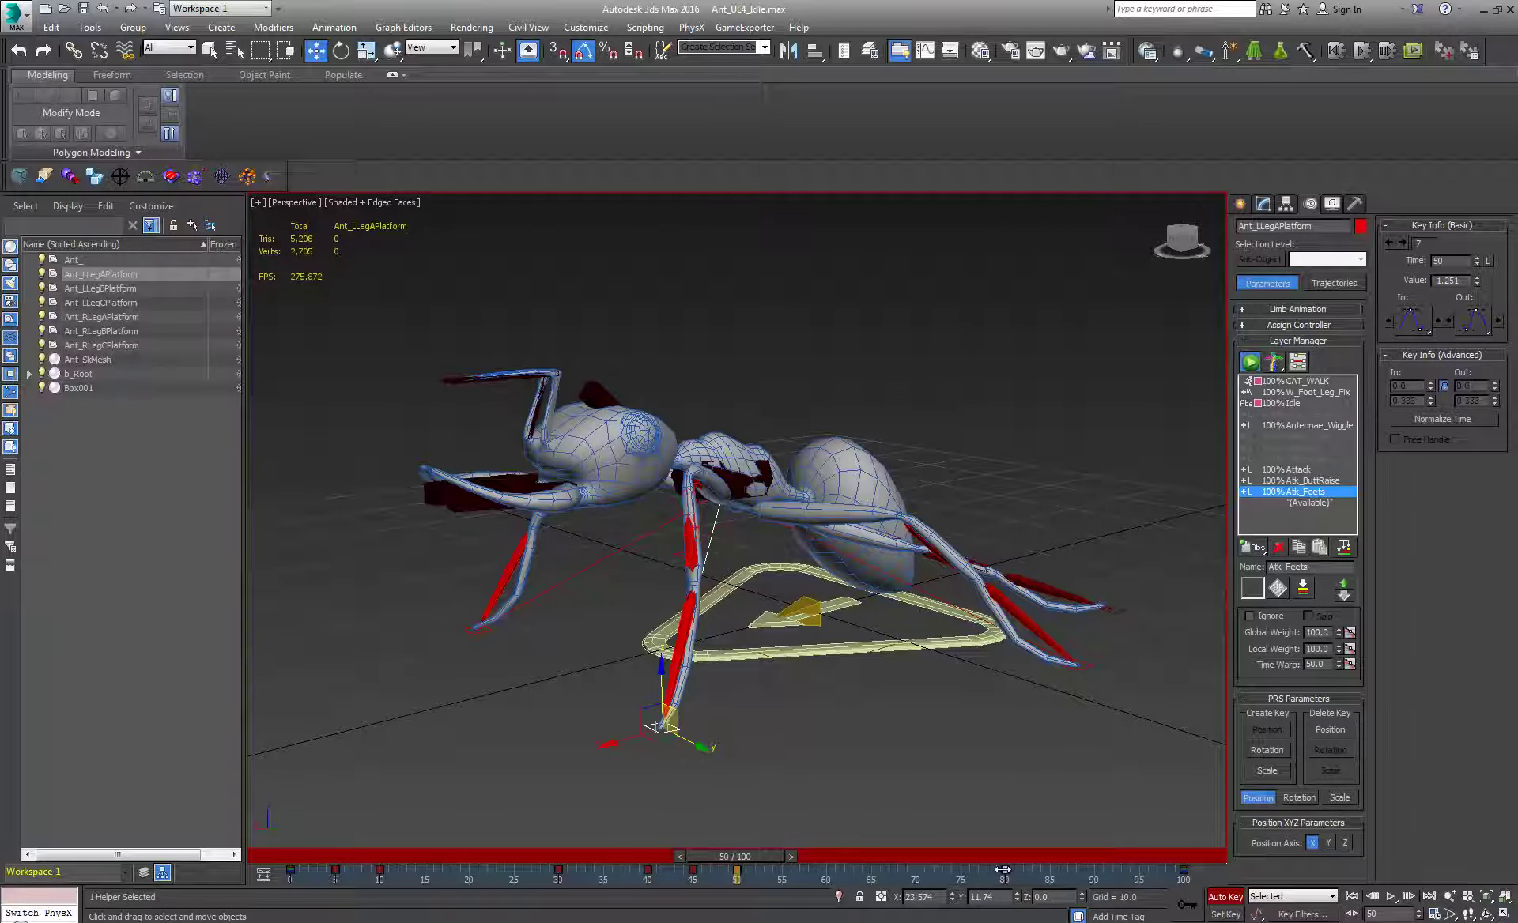
{"action": "left_click", "coordinate": [480, 631], "text": "ctrl"}
{"action": "left_click_drag", "start_coordinate": [734, 872], "coordinate": [842, 837], "text": "shift"}
{"action": "key", "text": "w"}
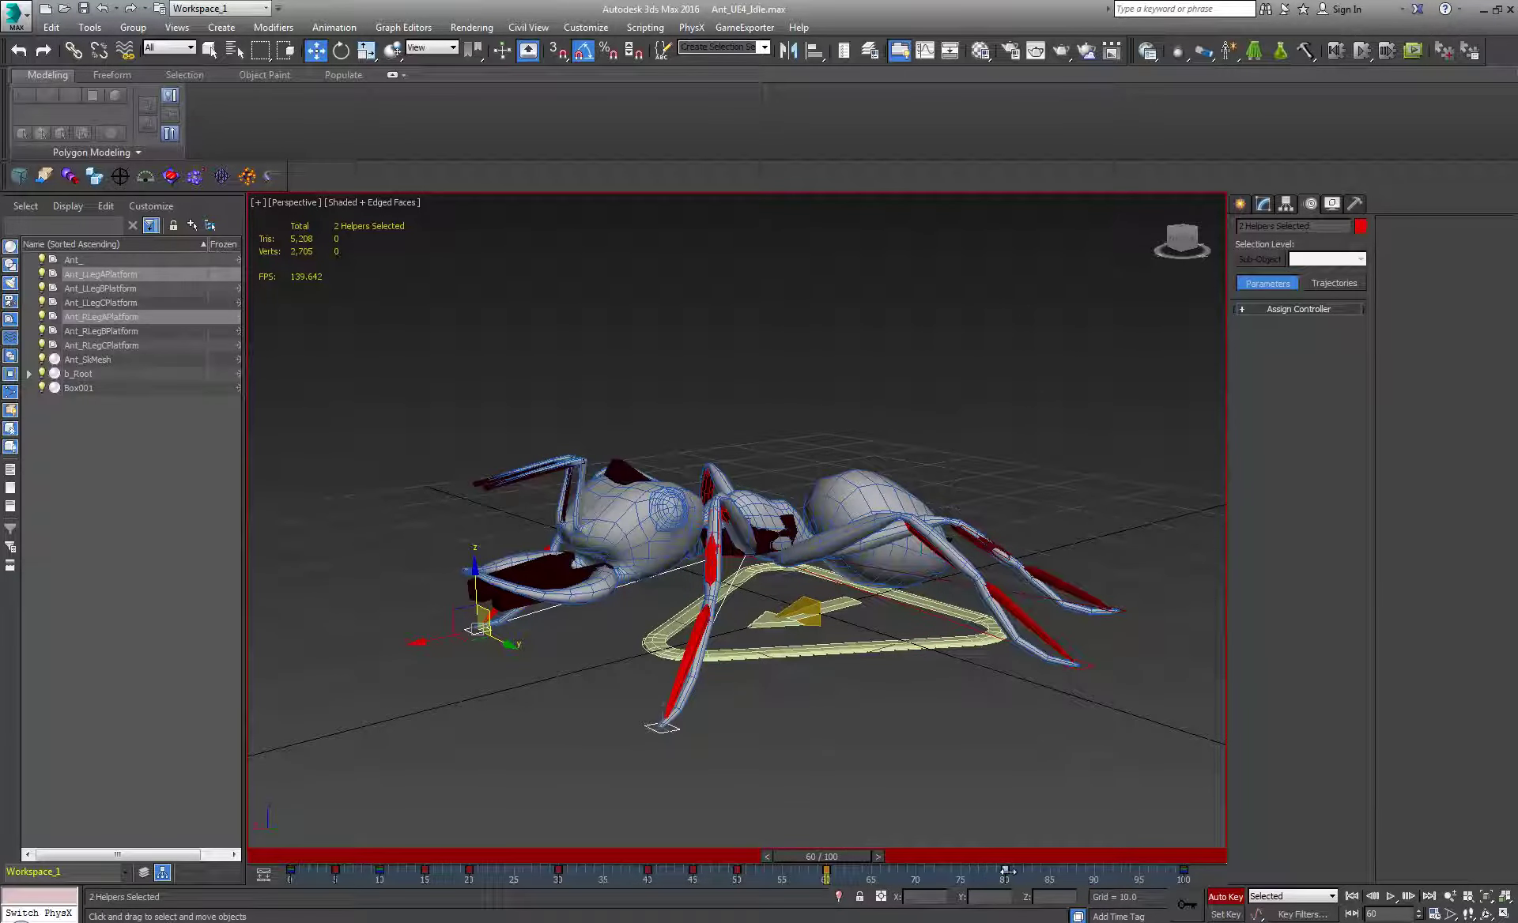
- At frame 65, raise the right front leg platform about 3 units along Z
{"action": "left_click_drag", "start_coordinate": [843, 857], "coordinate": [886, 857]}
{"action": "left_click", "coordinate": [567, 690]}
{"action": "middle_click_drag", "start_coordinate": [567, 691], "coordinate": [666, 704], "text": "alt"}
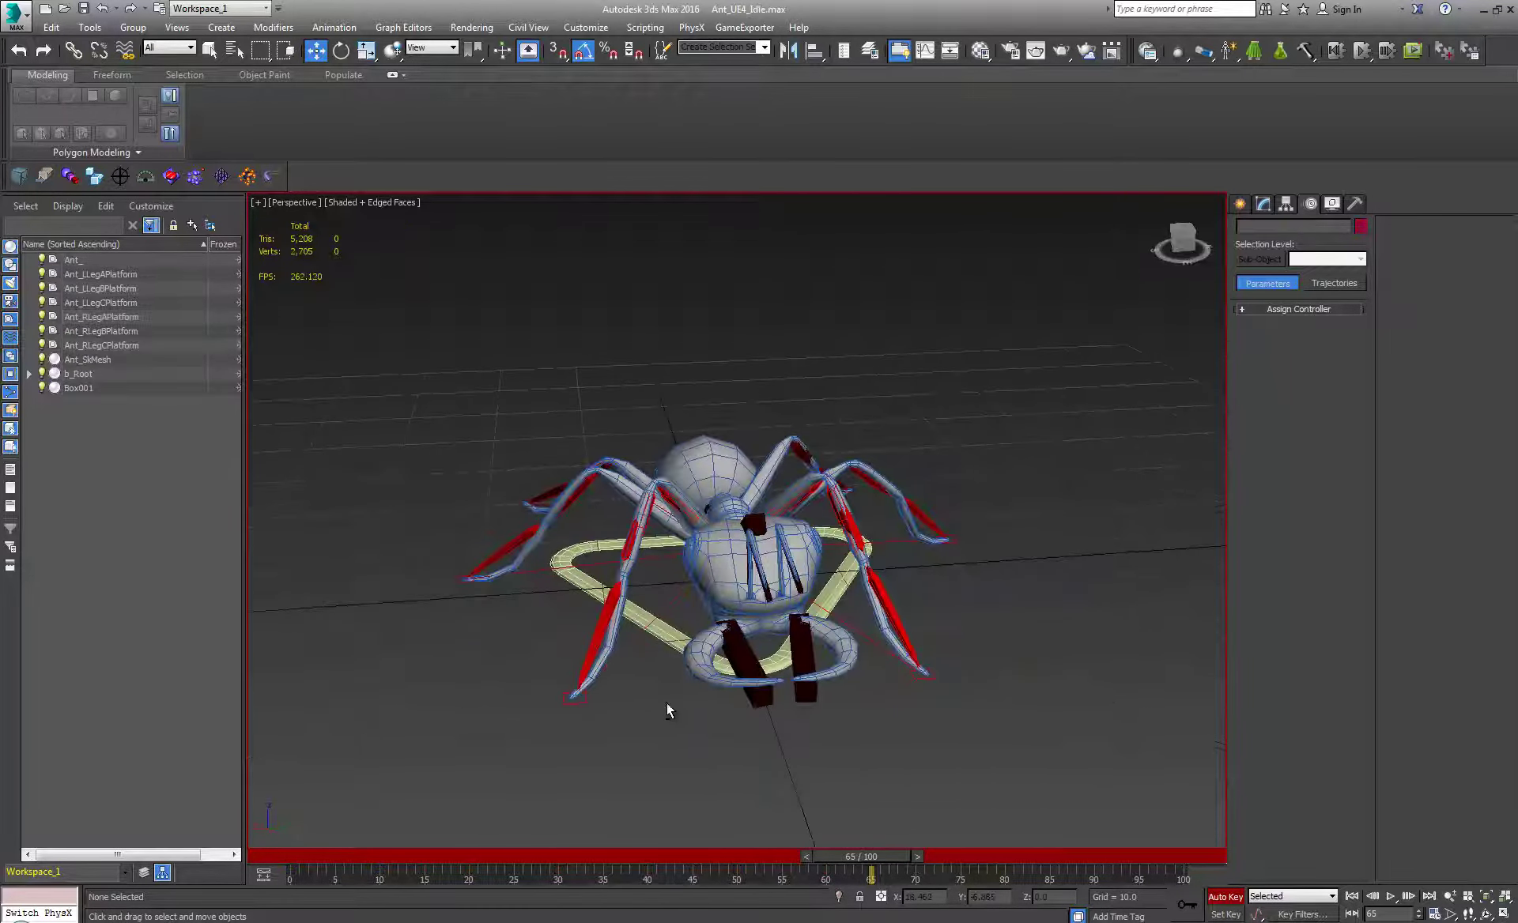
{"action": "left_click", "coordinate": [585, 704]}
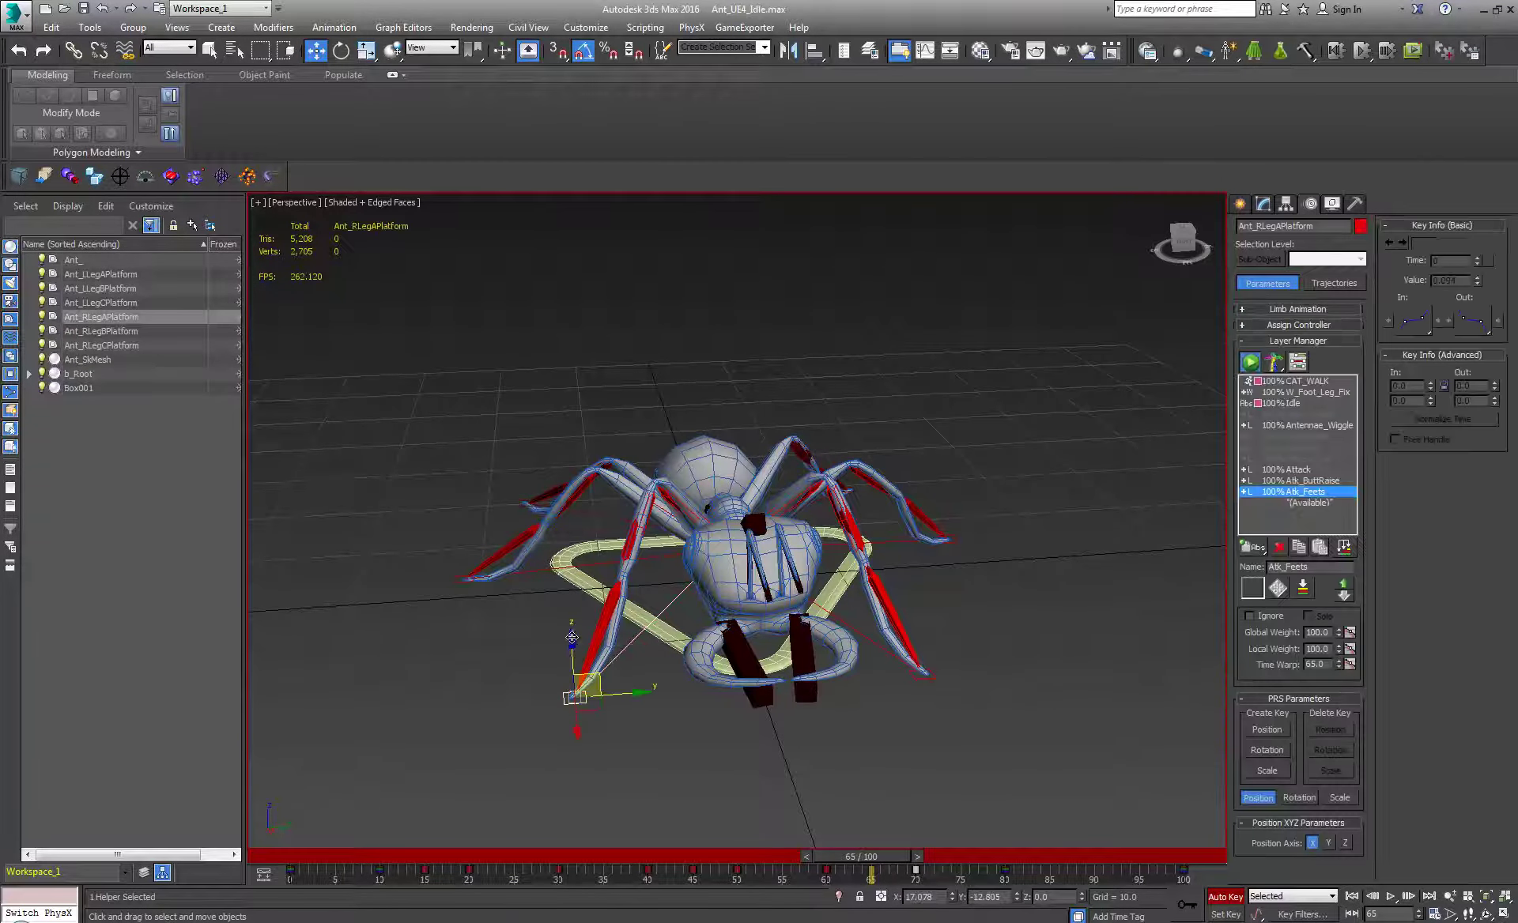
{"action": "left_click_drag", "start_coordinate": [569, 635], "coordinate": [567, 601]}
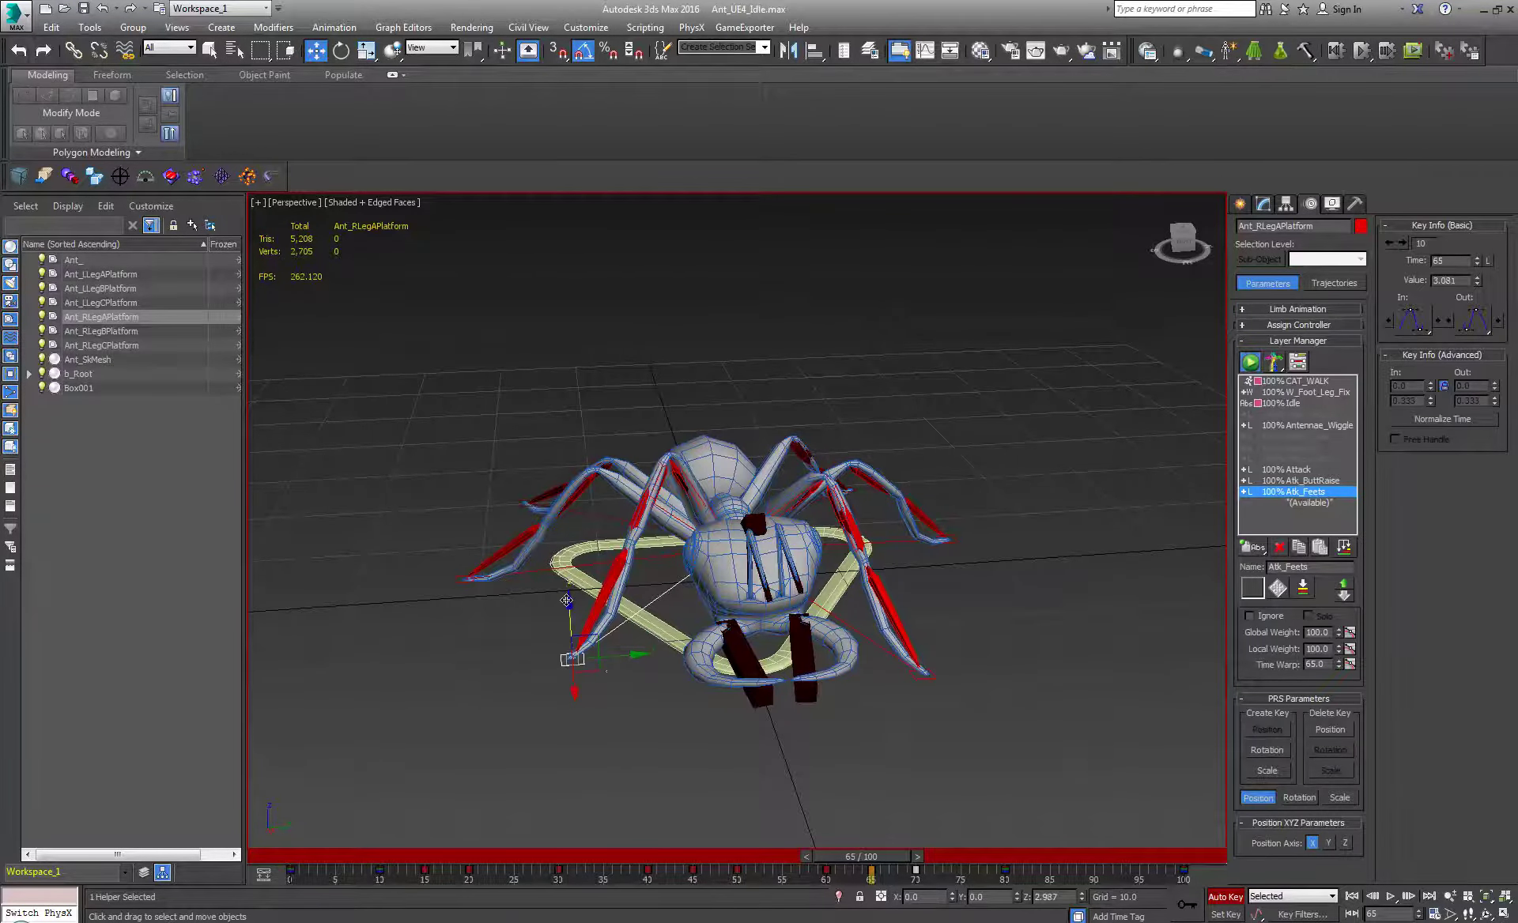
- At frame 75, lift the left front leg platform slightly off the ground along Z
{"action": "left_click", "coordinate": [913, 679]}
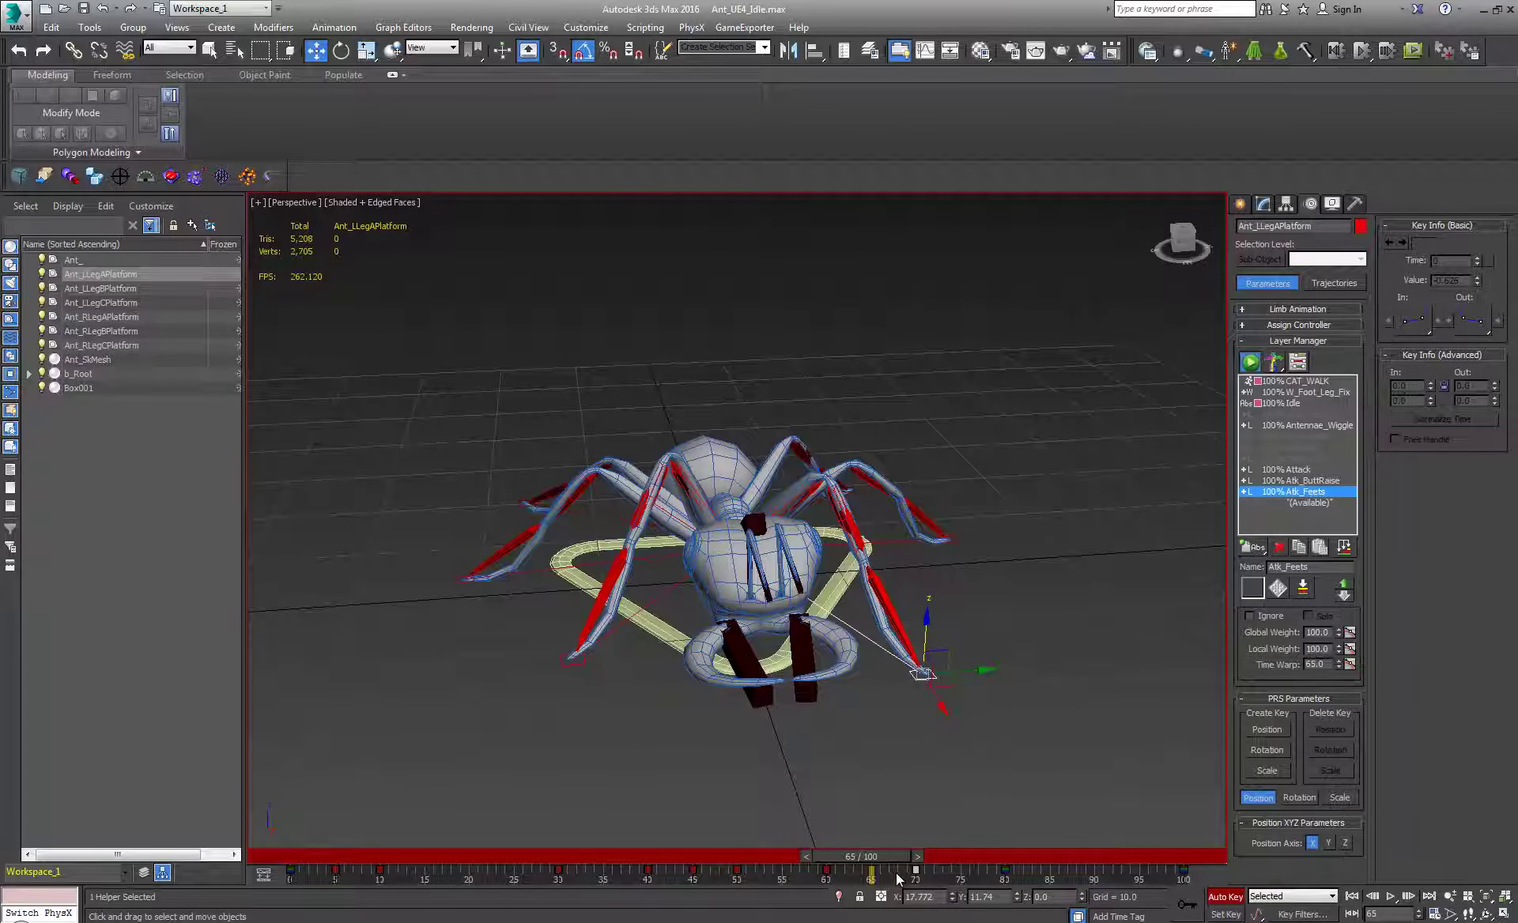
{"action": "left_click_drag", "start_coordinate": [897, 873], "coordinate": [972, 855]}
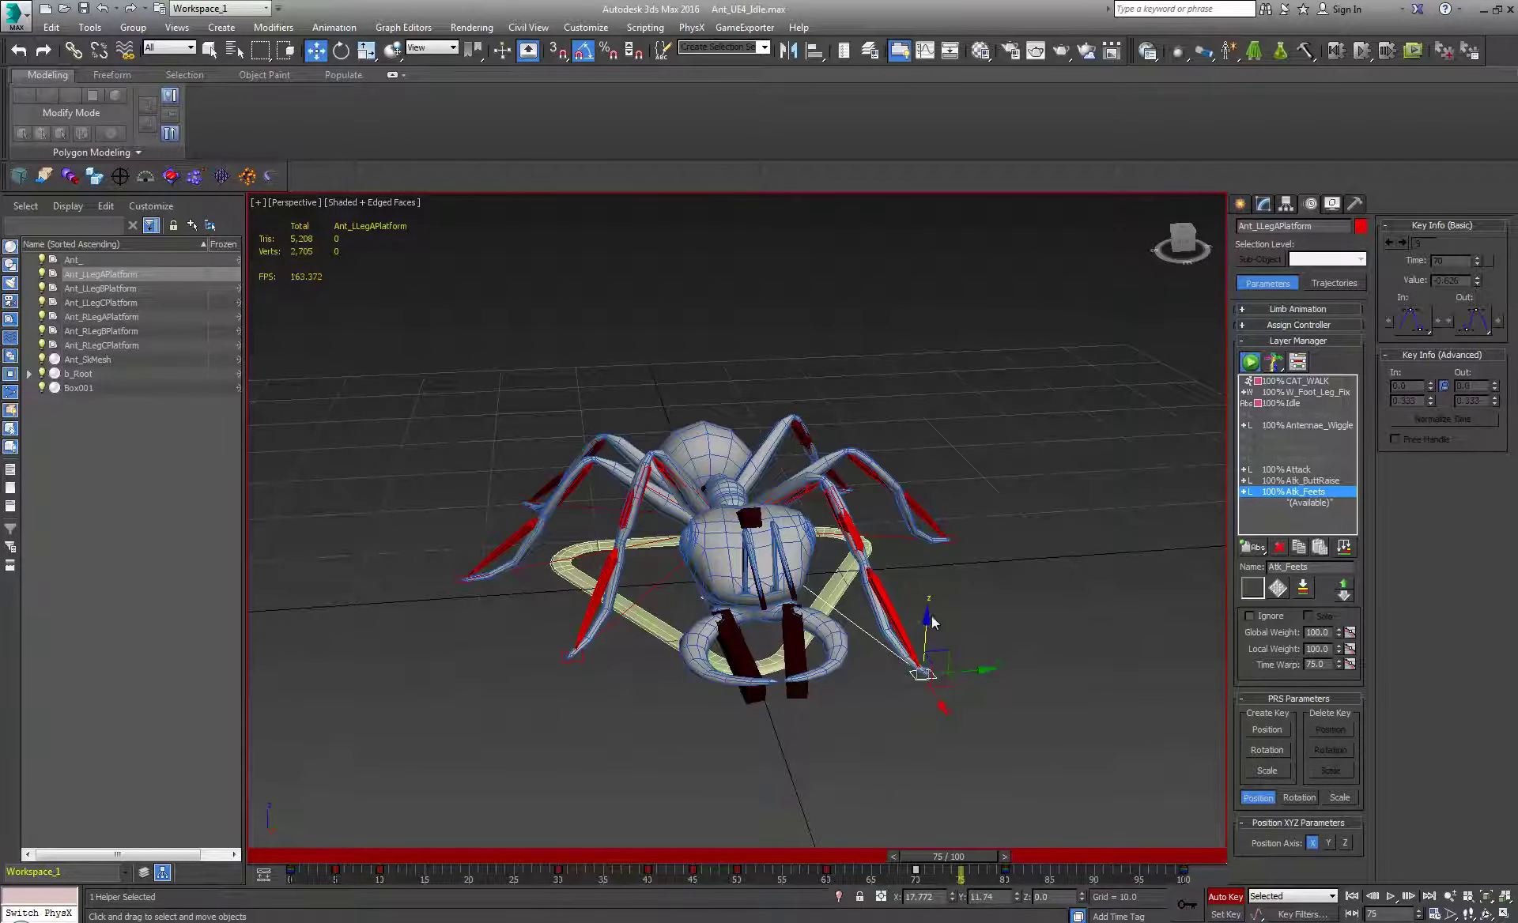
{"action": "left_click_drag", "start_coordinate": [928, 616], "coordinate": [928, 584]}
- At frame 45, raise both front leg platforms about 12.4 units along Z, up to antenna height
{"action": "middle_click_drag", "start_coordinate": [947, 703], "coordinate": [829, 694], "text": "alt"}
{"action": "left_click_drag", "start_coordinate": [918, 860], "coordinate": [693, 876]}
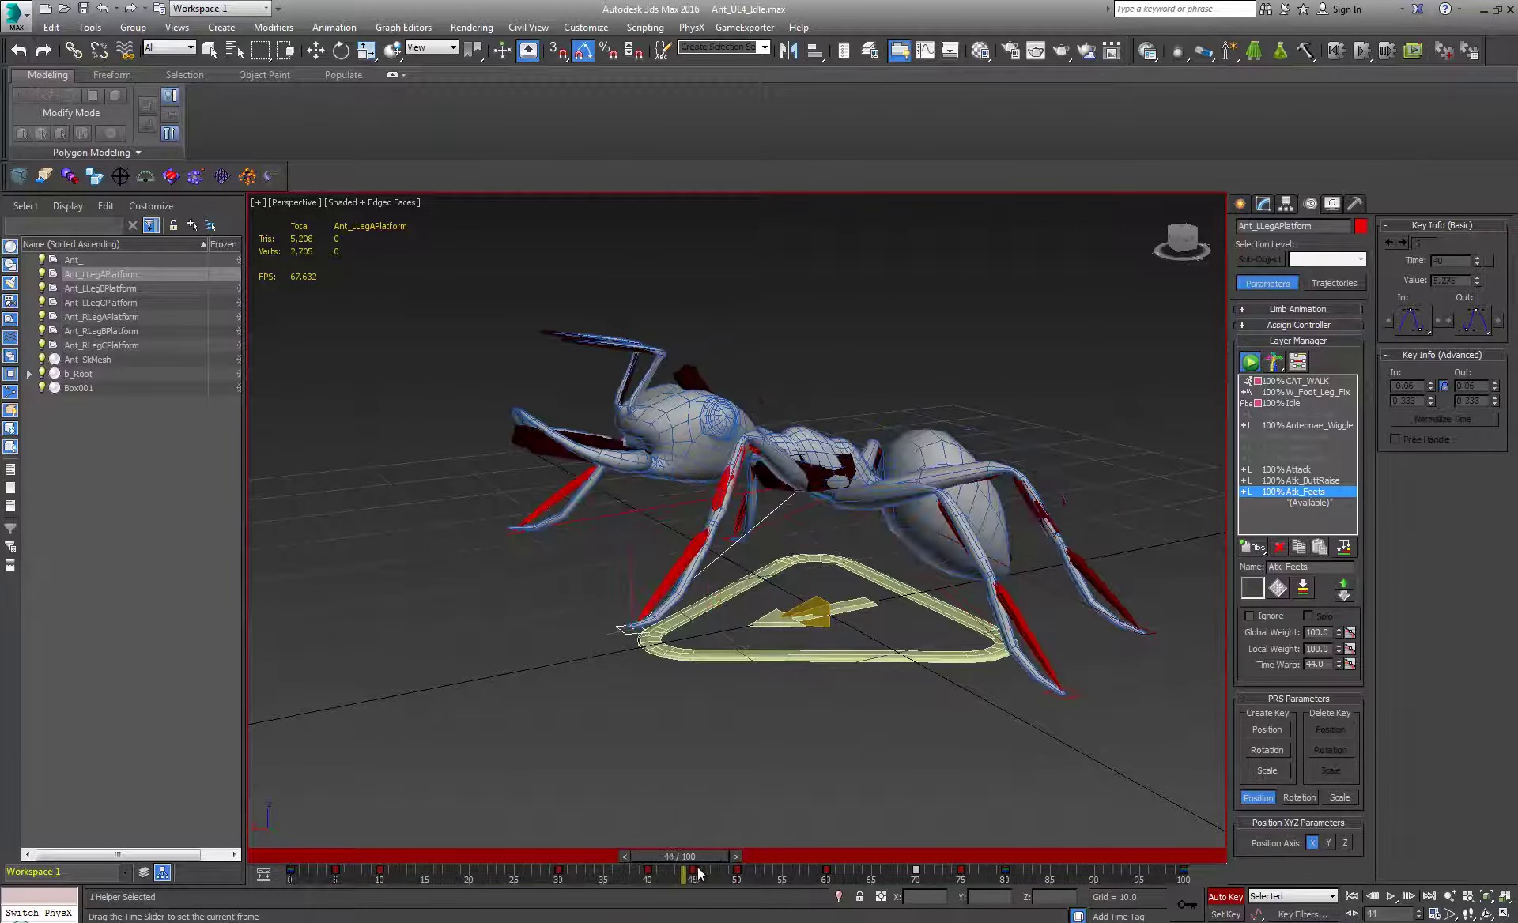
{"action": "key", "text": "w"}
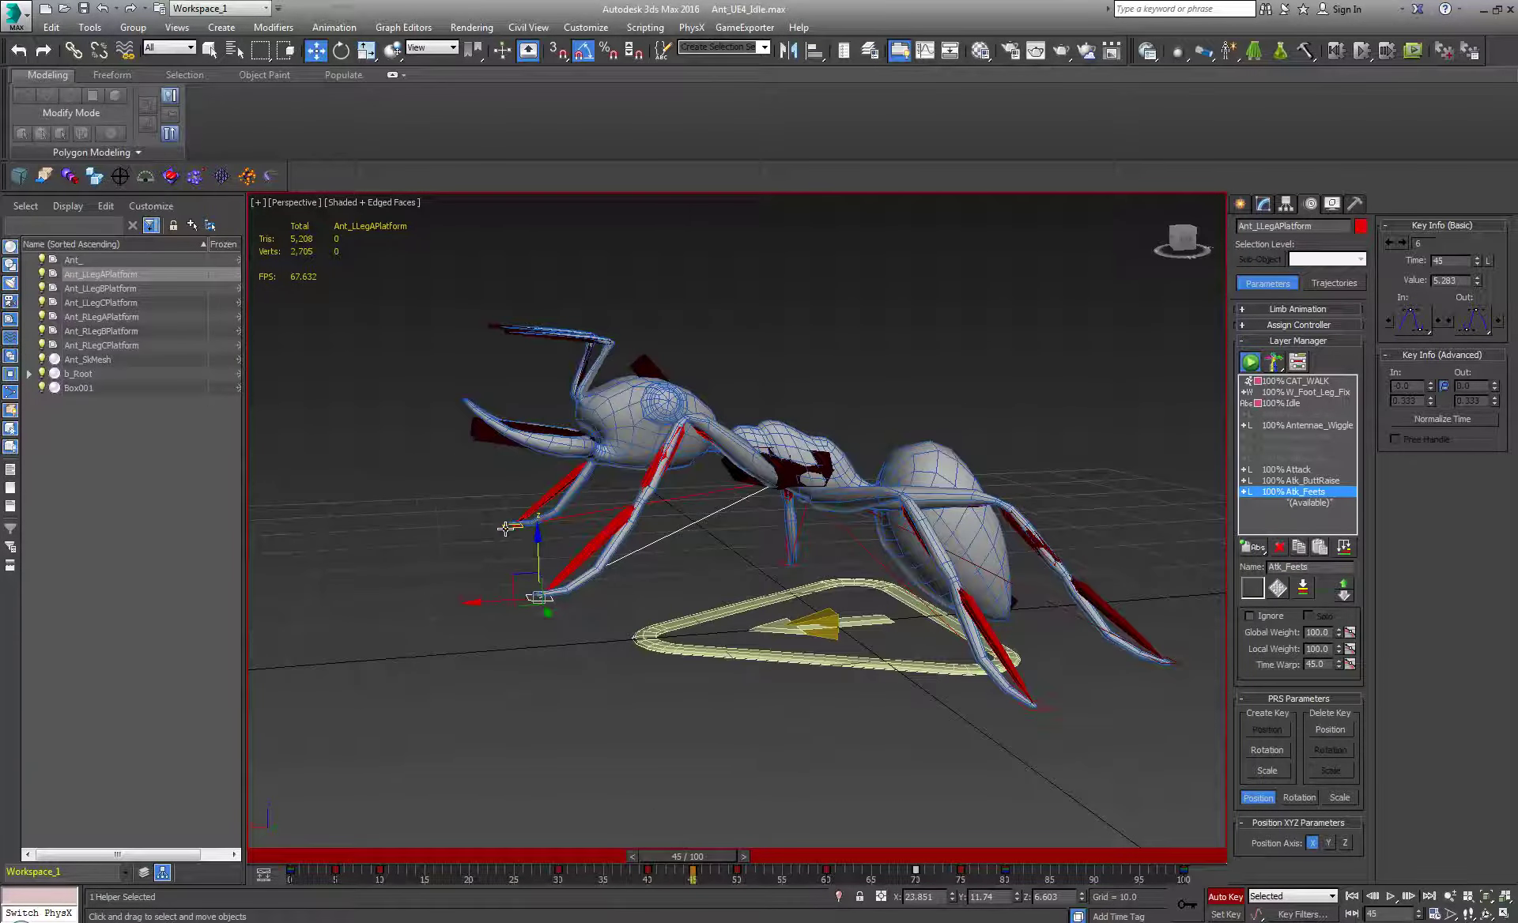
{"action": "left_click", "coordinate": [506, 528], "text": "ctrl"}
{"action": "left_click_drag", "start_coordinate": [509, 481], "coordinate": [506, 328]}
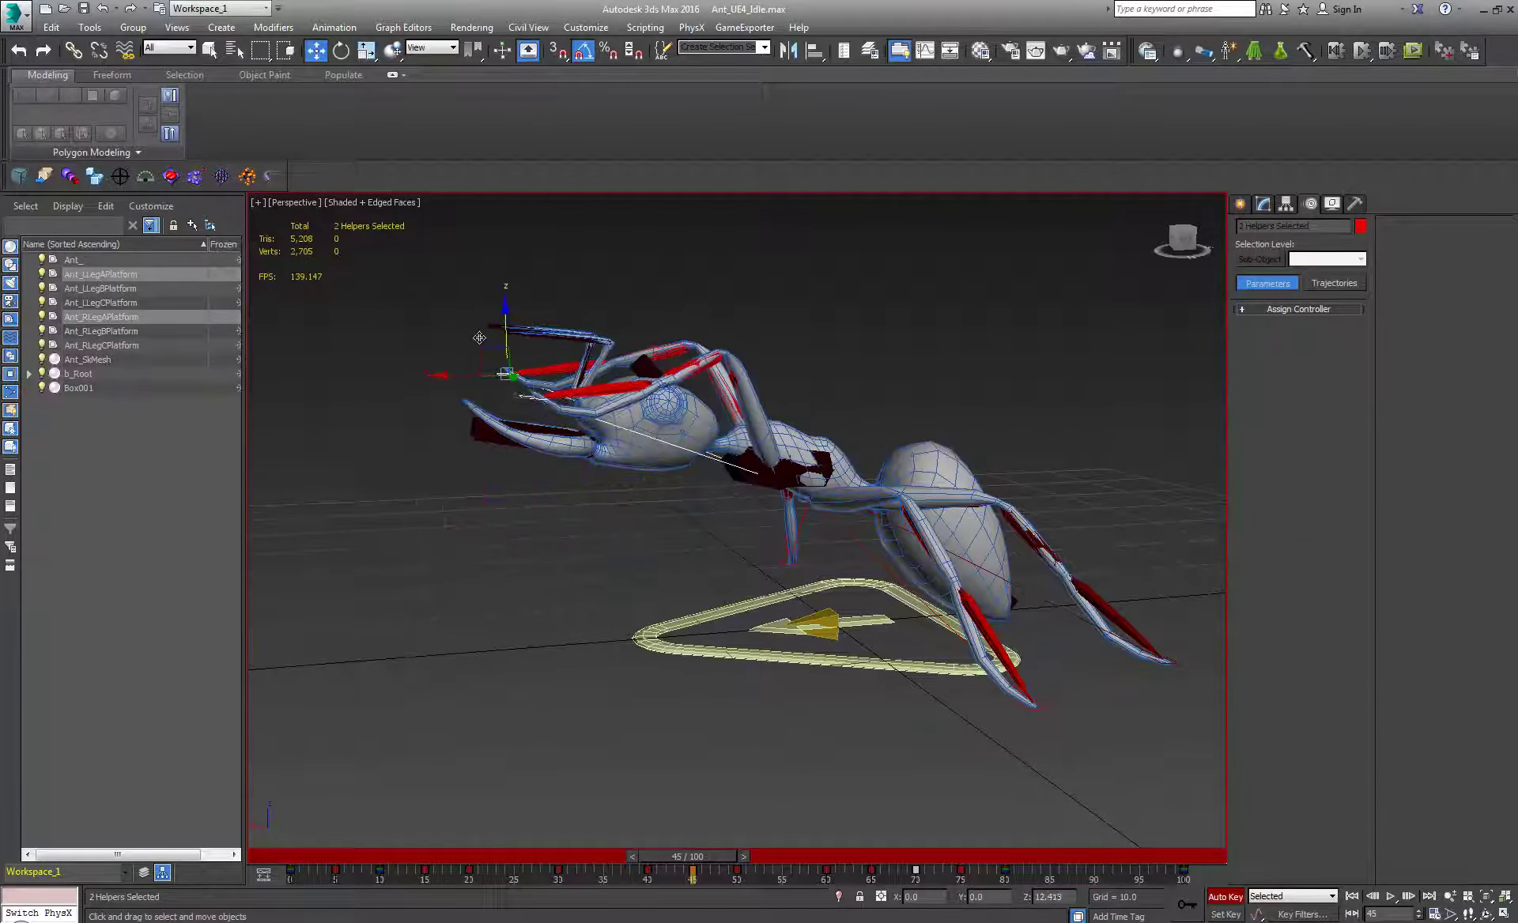
- At frame 40, raise both front leg platforms along Z to about the height of the jaws
{"action": "left_click_drag", "start_coordinate": [714, 865], "coordinate": [681, 875]}
{"action": "key", "text": "w"}
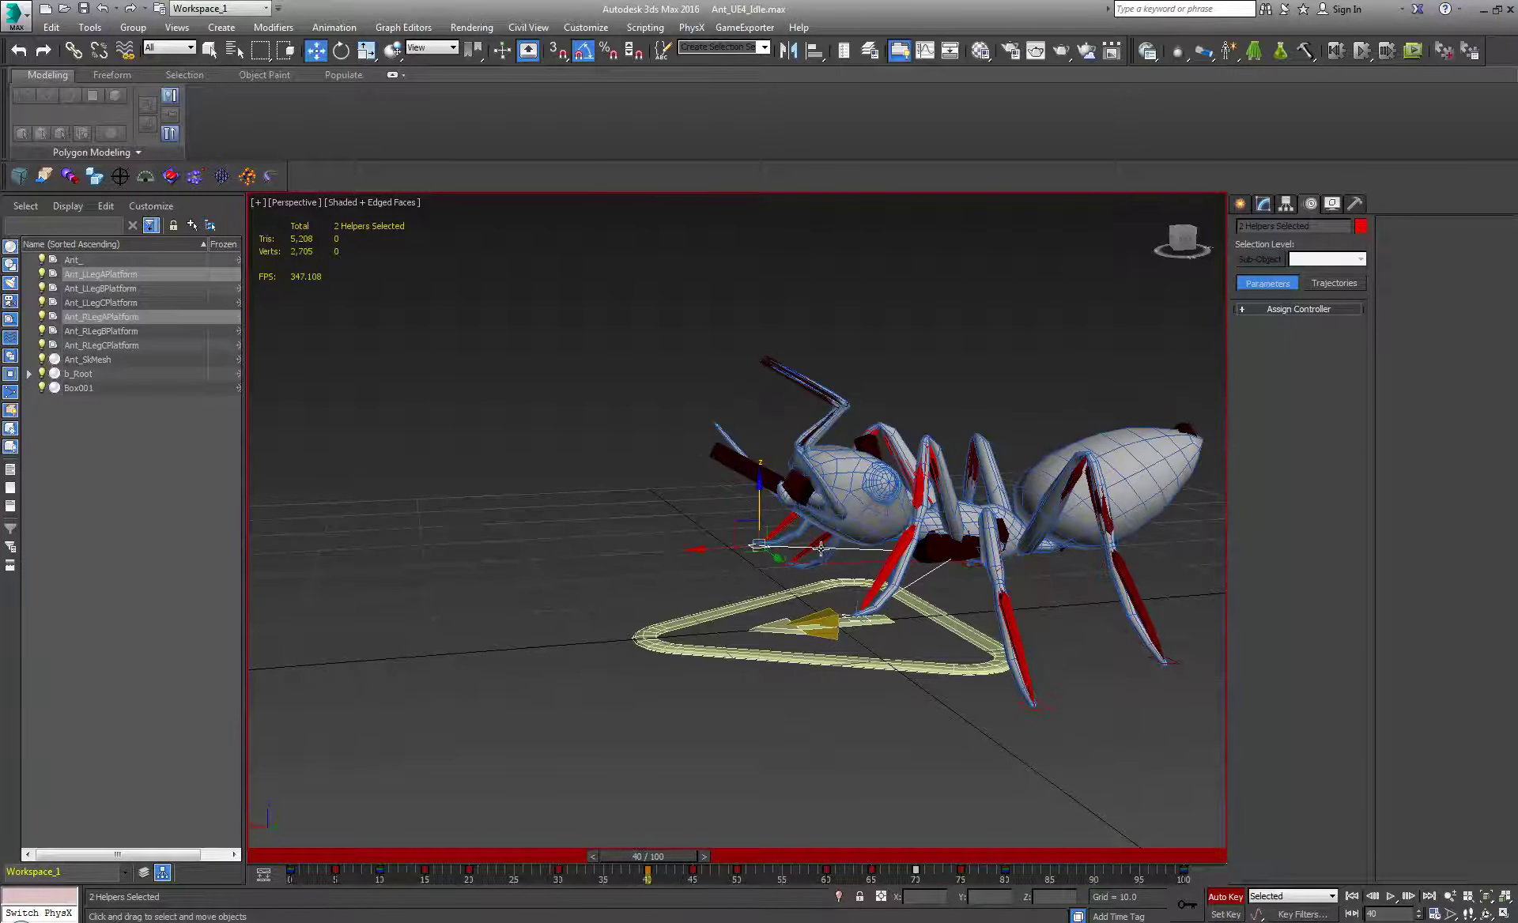
{"action": "left_click_drag", "start_coordinate": [755, 510], "coordinate": [740, 448]}
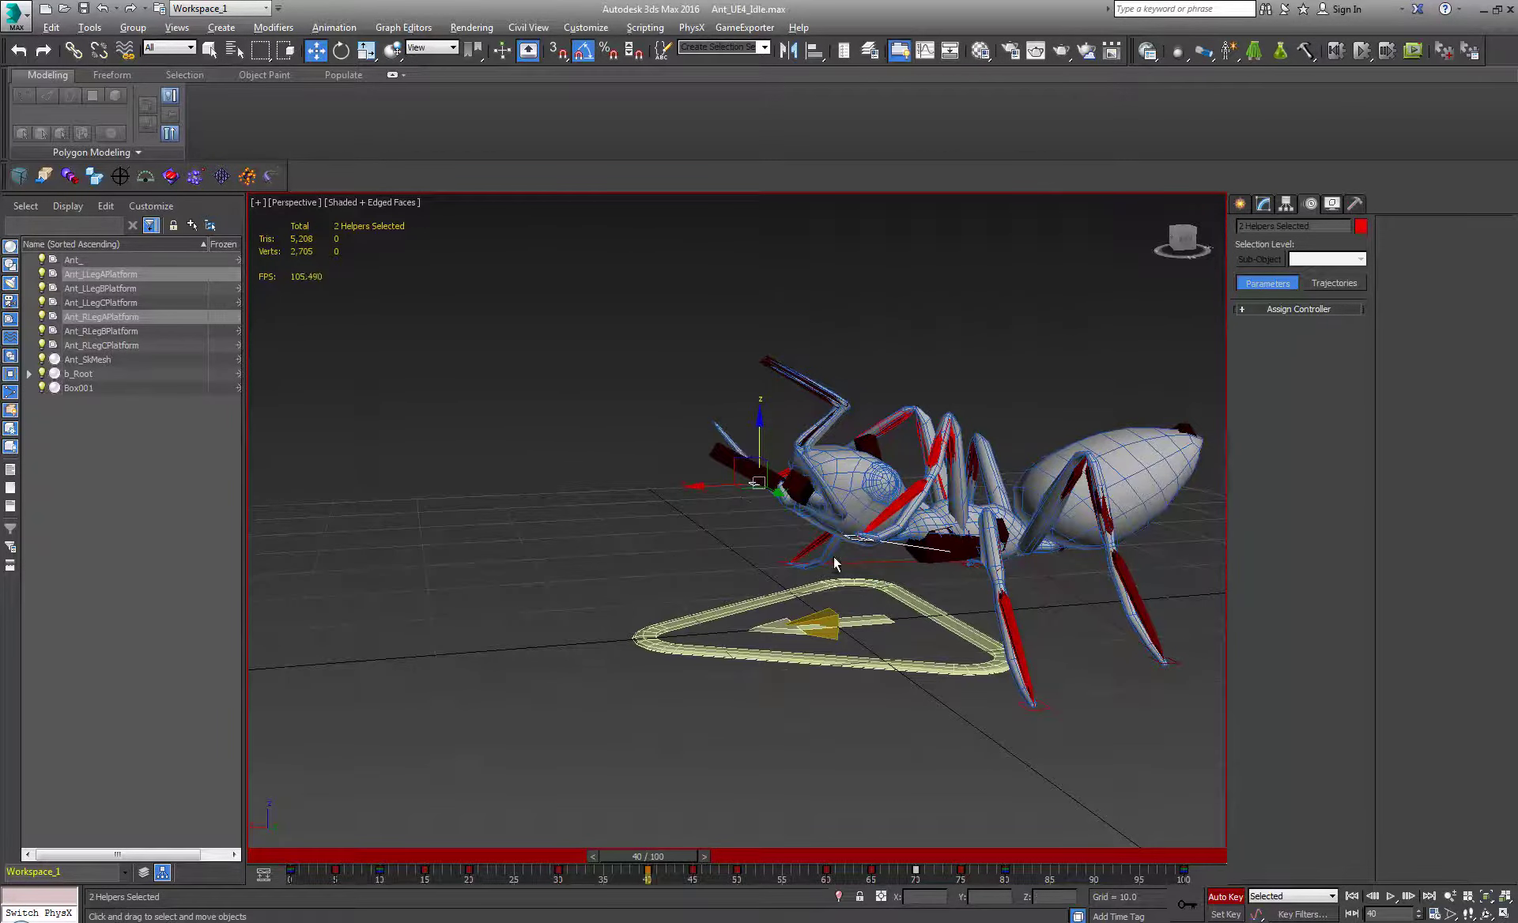
- At frame 40, spread the front feet by moving the left platform about 8.5 units outward along Y and the right one outward too
{"action": "middle_click_drag", "start_coordinate": [834, 563], "coordinate": [681, 643], "text": "alt"}
{"action": "left_click", "coordinate": [895, 455]}
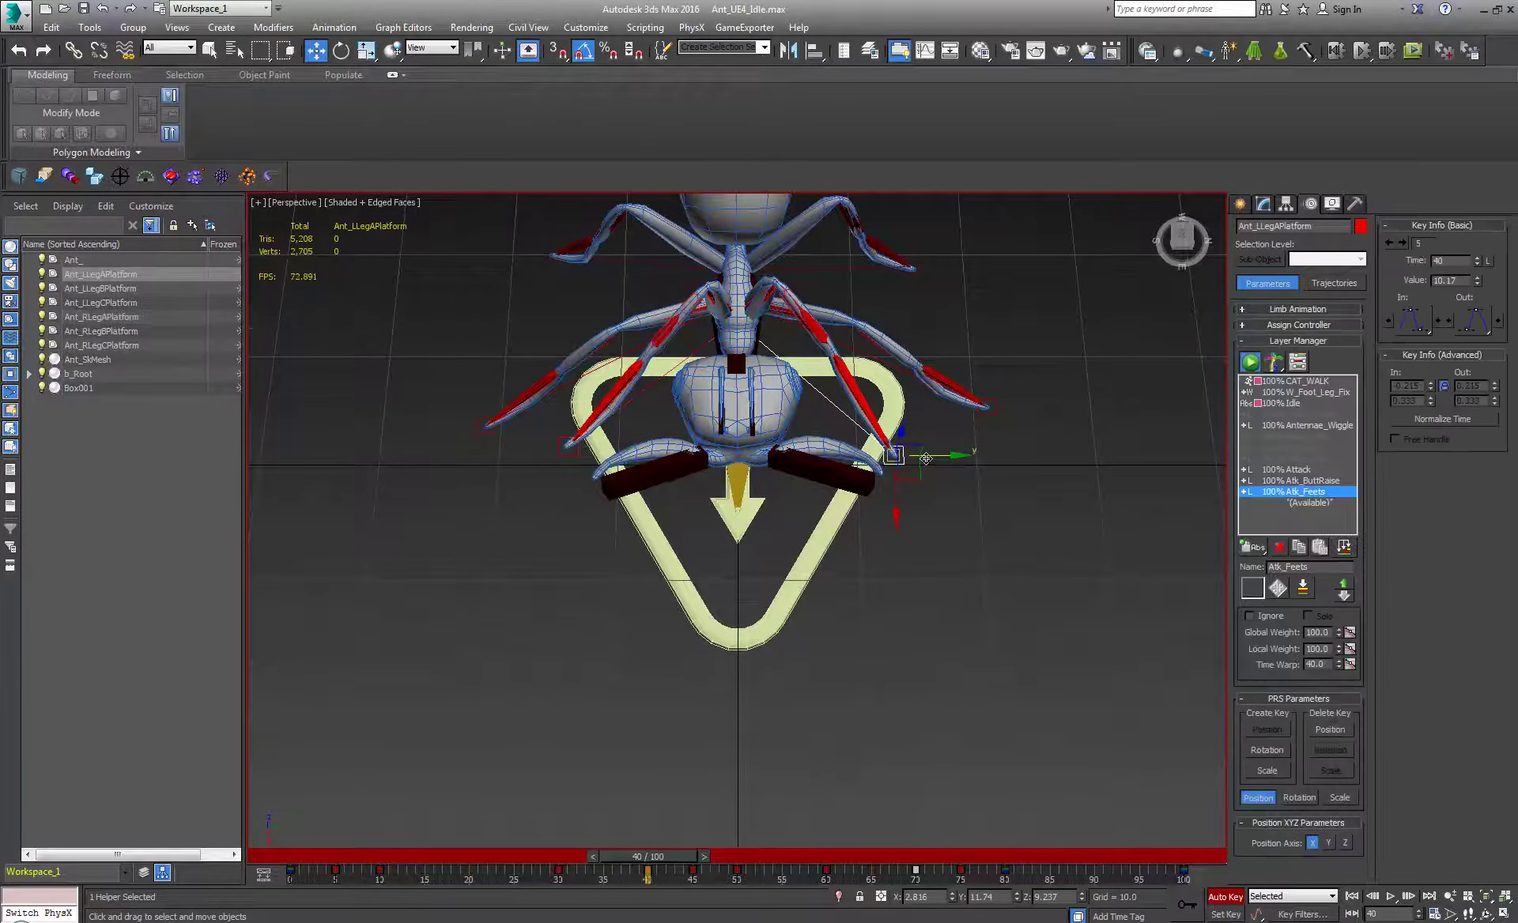
{"action": "left_click_drag", "start_coordinate": [921, 458], "coordinate": [1016, 466]}
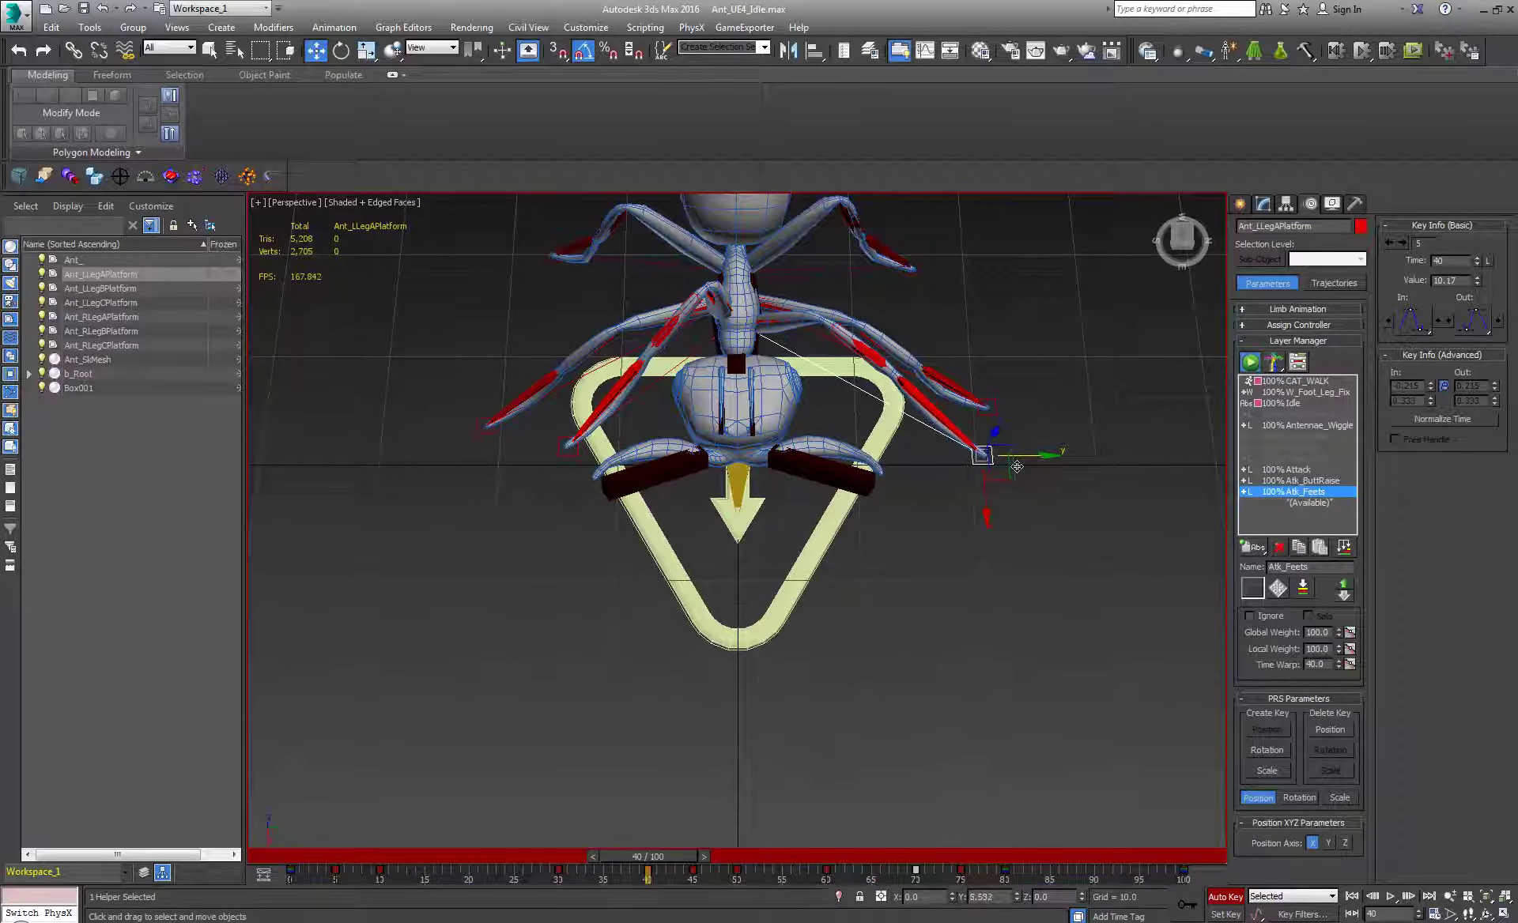
{"action": "left_click", "coordinate": [569, 448]}
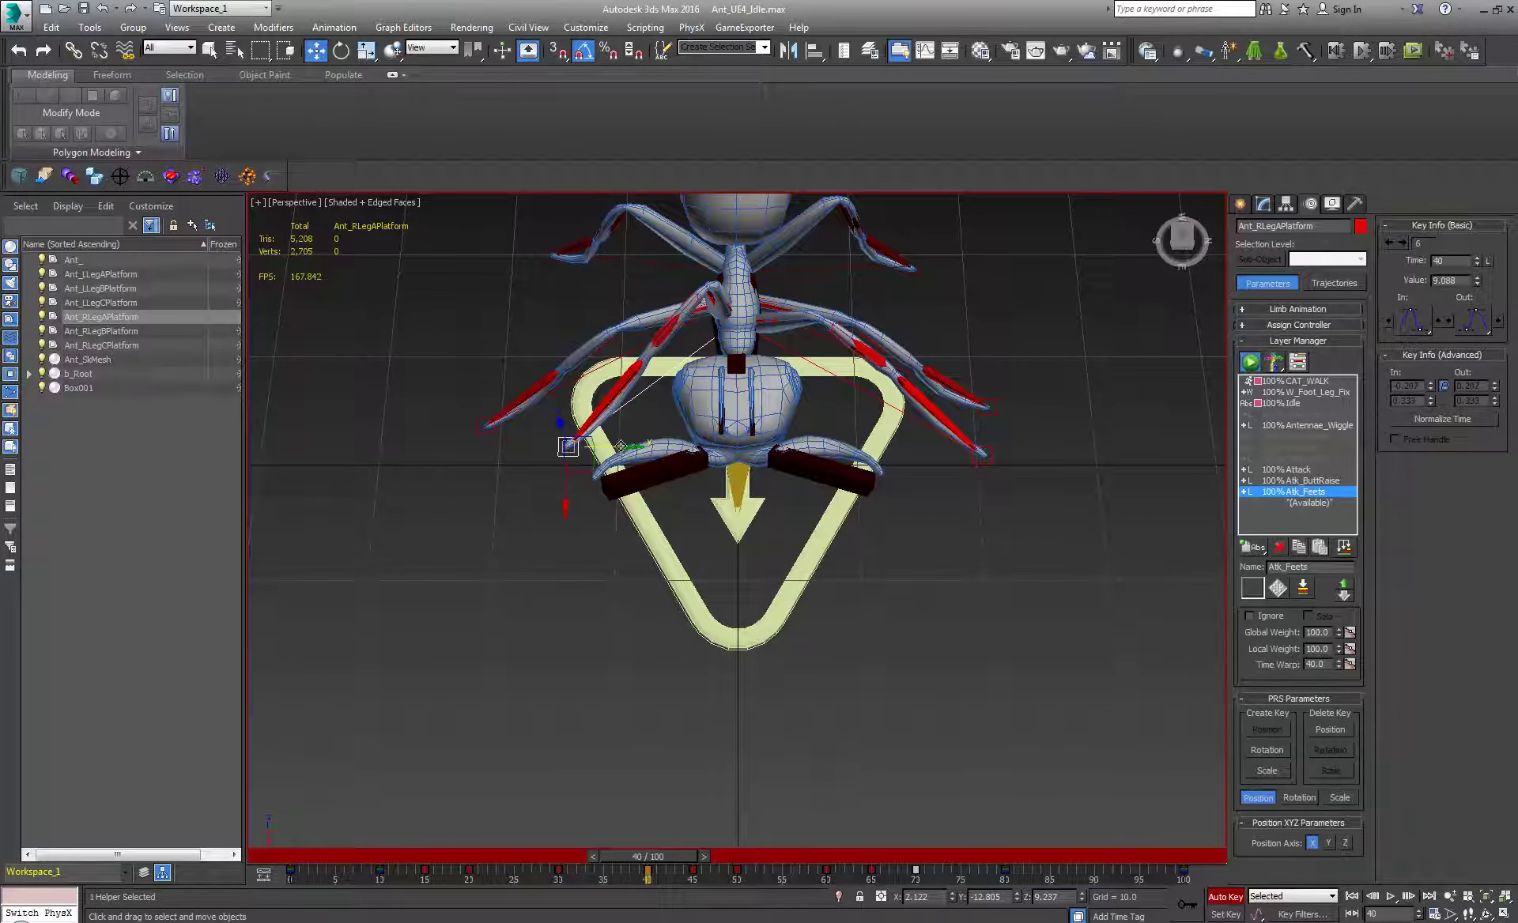
{"action": "left_click_drag", "start_coordinate": [620, 447], "coordinate": [540, 458]}
- At frame 45, pull both front leg platforms back about 5.25 units along X toward the head
{"action": "middle_click_drag", "start_coordinate": [709, 585], "coordinate": [625, 519], "text": "alt"}
{"action": "left_click_drag", "start_coordinate": [646, 859], "coordinate": [696, 856]}
{"action": "key", "text": "w"}
{"action": "middle_click_drag", "start_coordinate": [624, 687], "coordinate": [740, 621], "text": "alt"}
{"action": "middle_click_drag", "start_coordinate": [717, 498], "coordinate": [713, 528], "text": "alt"}
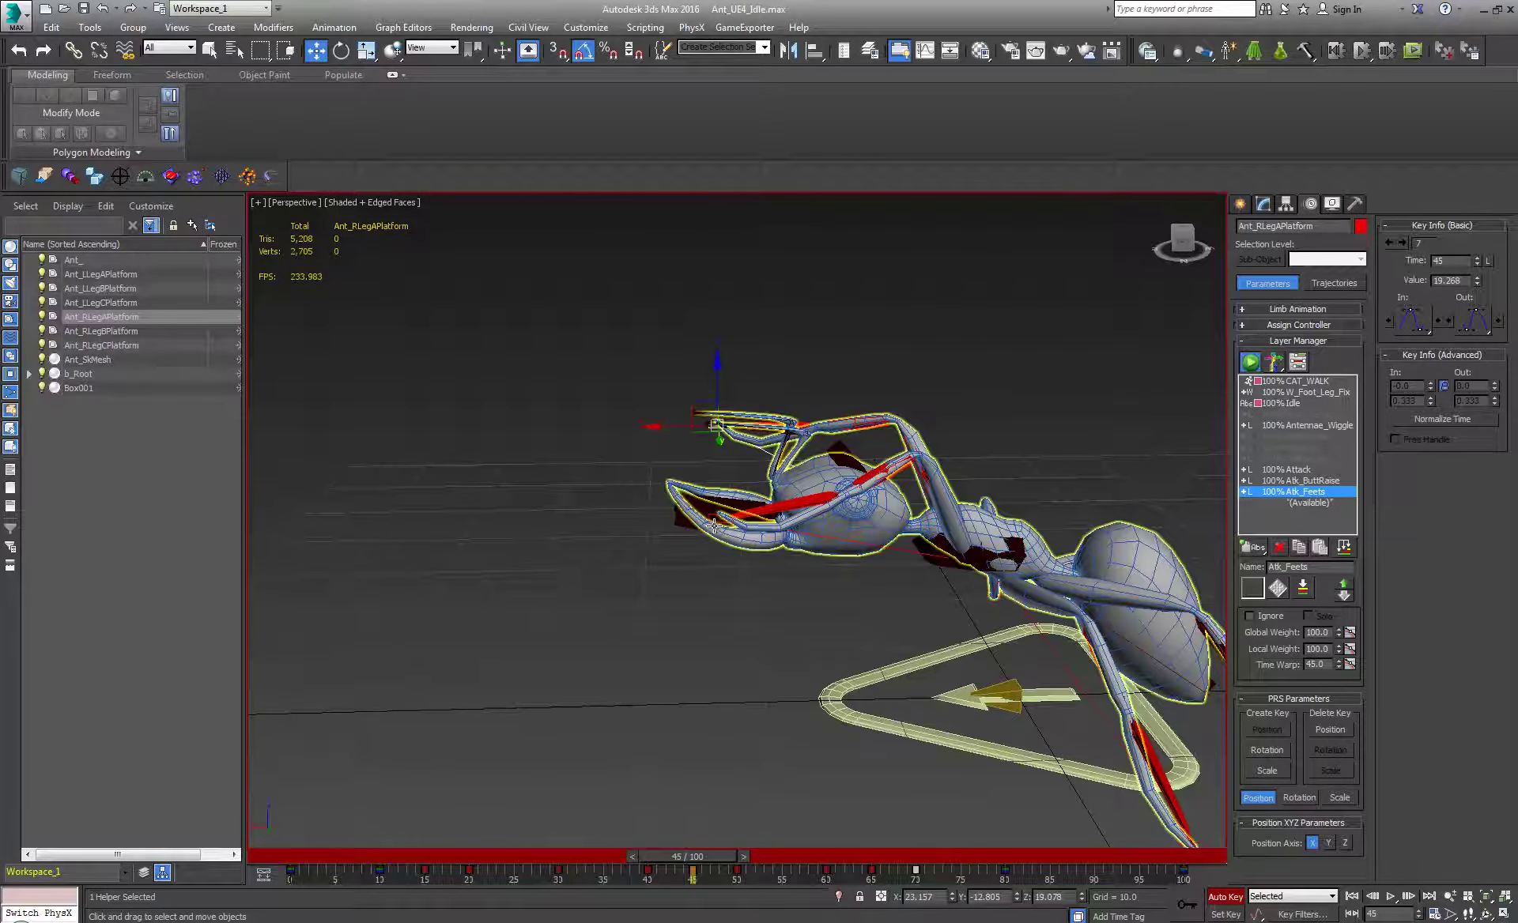
{"action": "left_click", "coordinate": [715, 519], "text": "ctrl"}
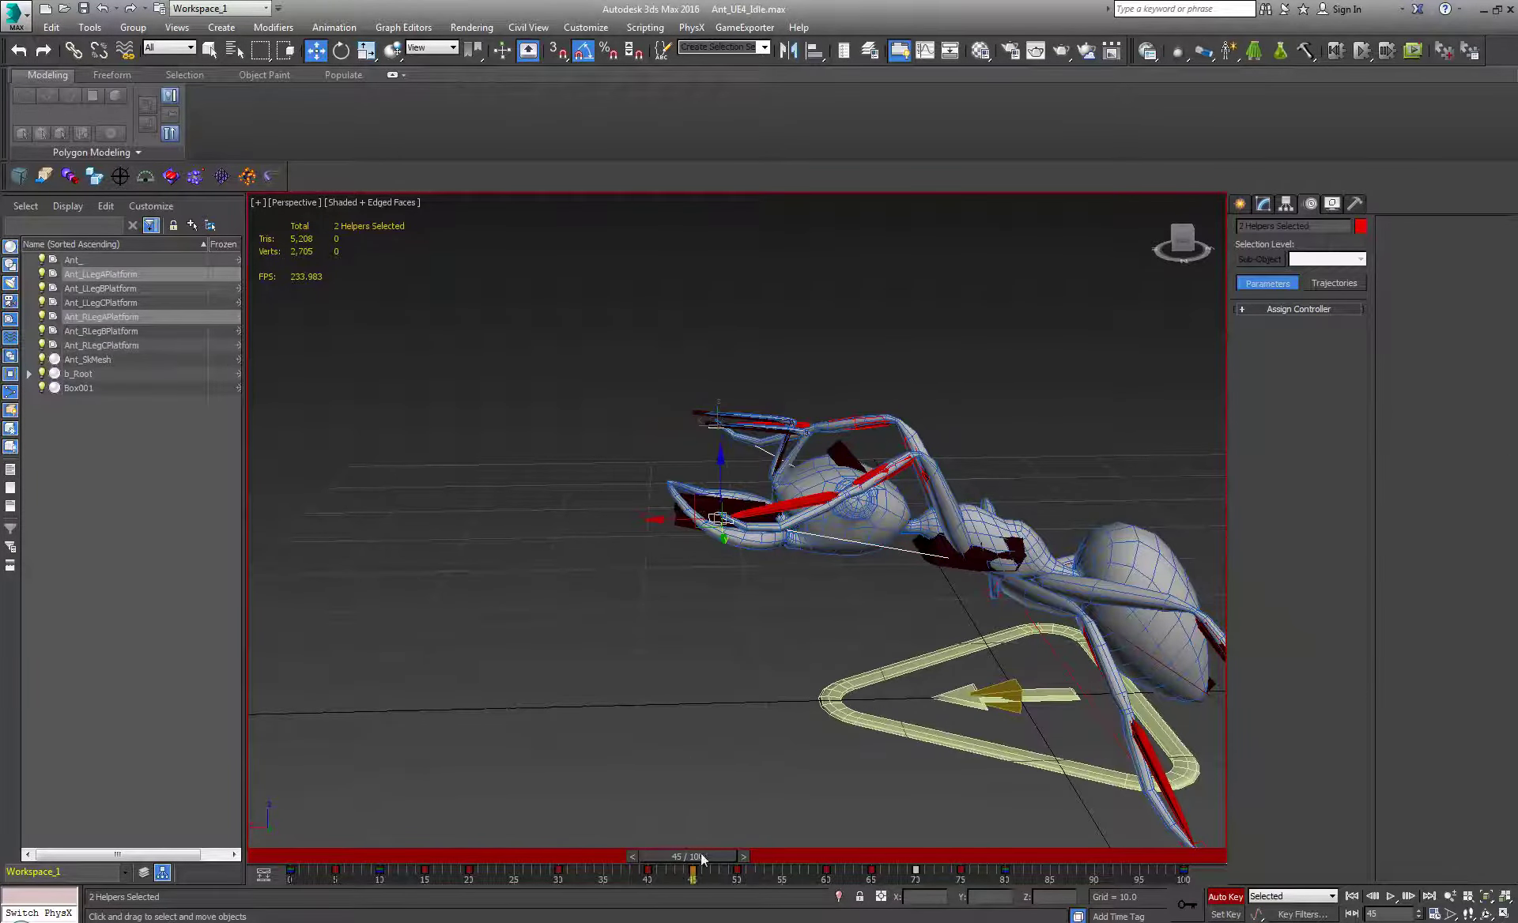
{"action": "left_click_drag", "start_coordinate": [701, 857], "coordinate": [750, 868]}
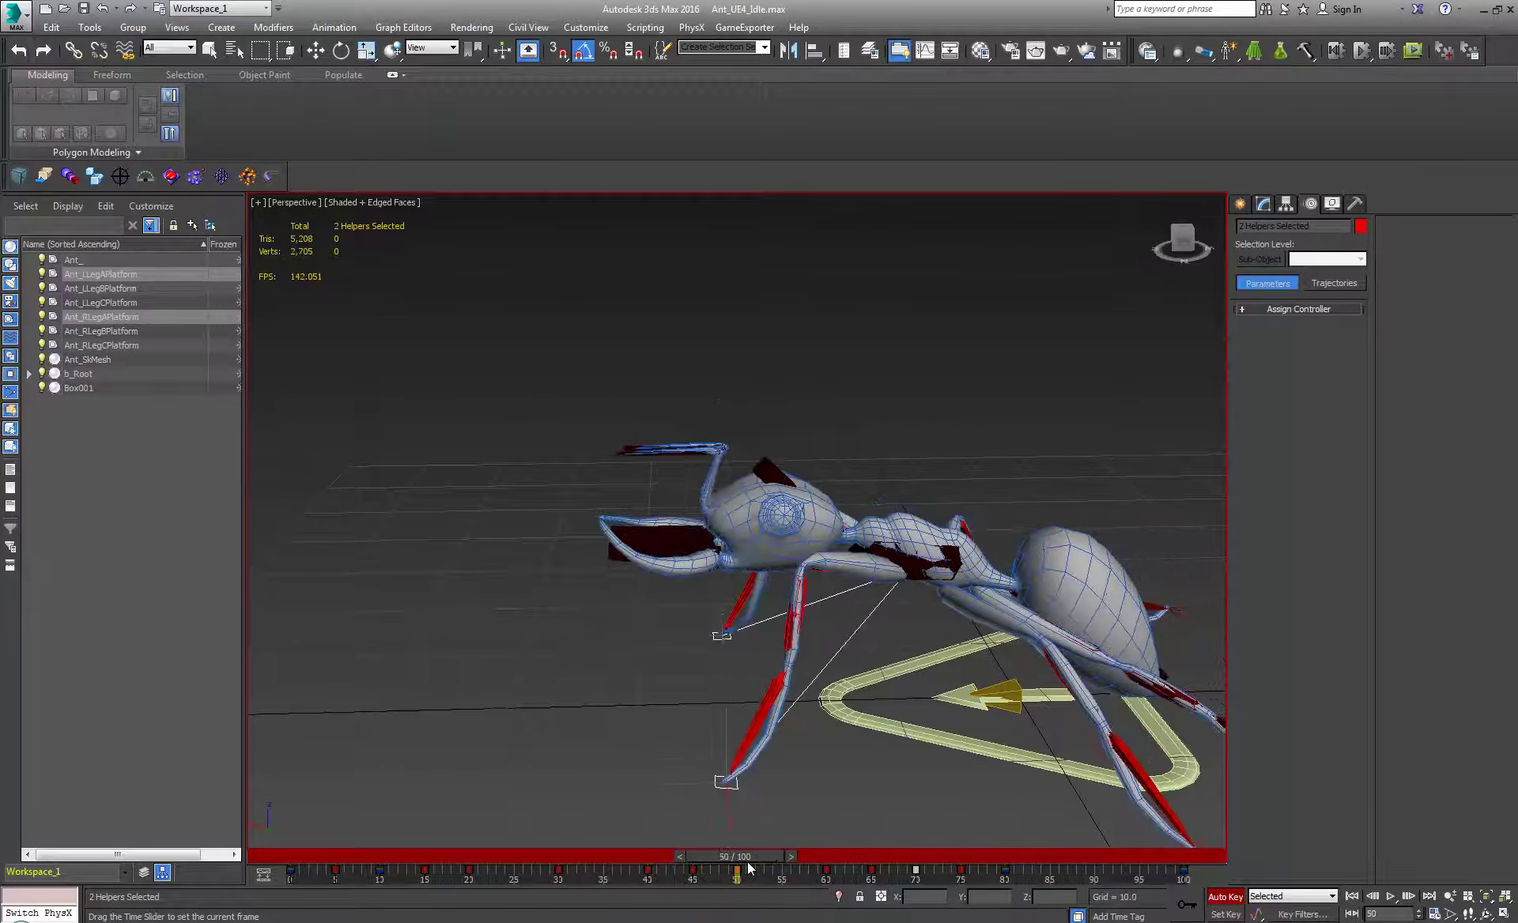
{"action": "key", "text": "w"}
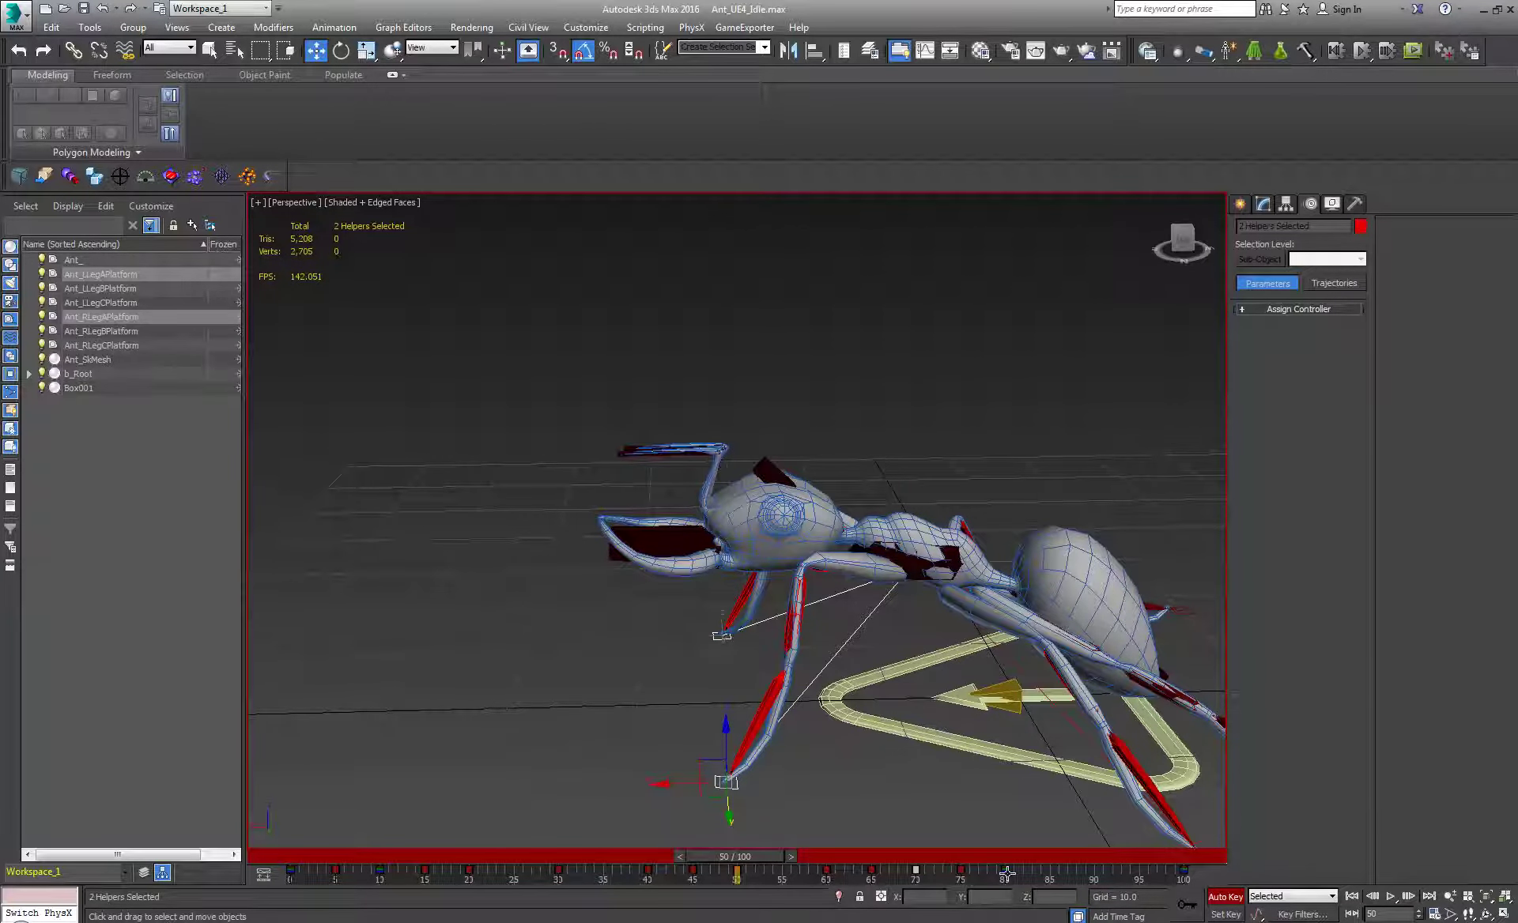
{"action": "left_click_drag", "start_coordinate": [770, 861], "coordinate": [733, 857]}
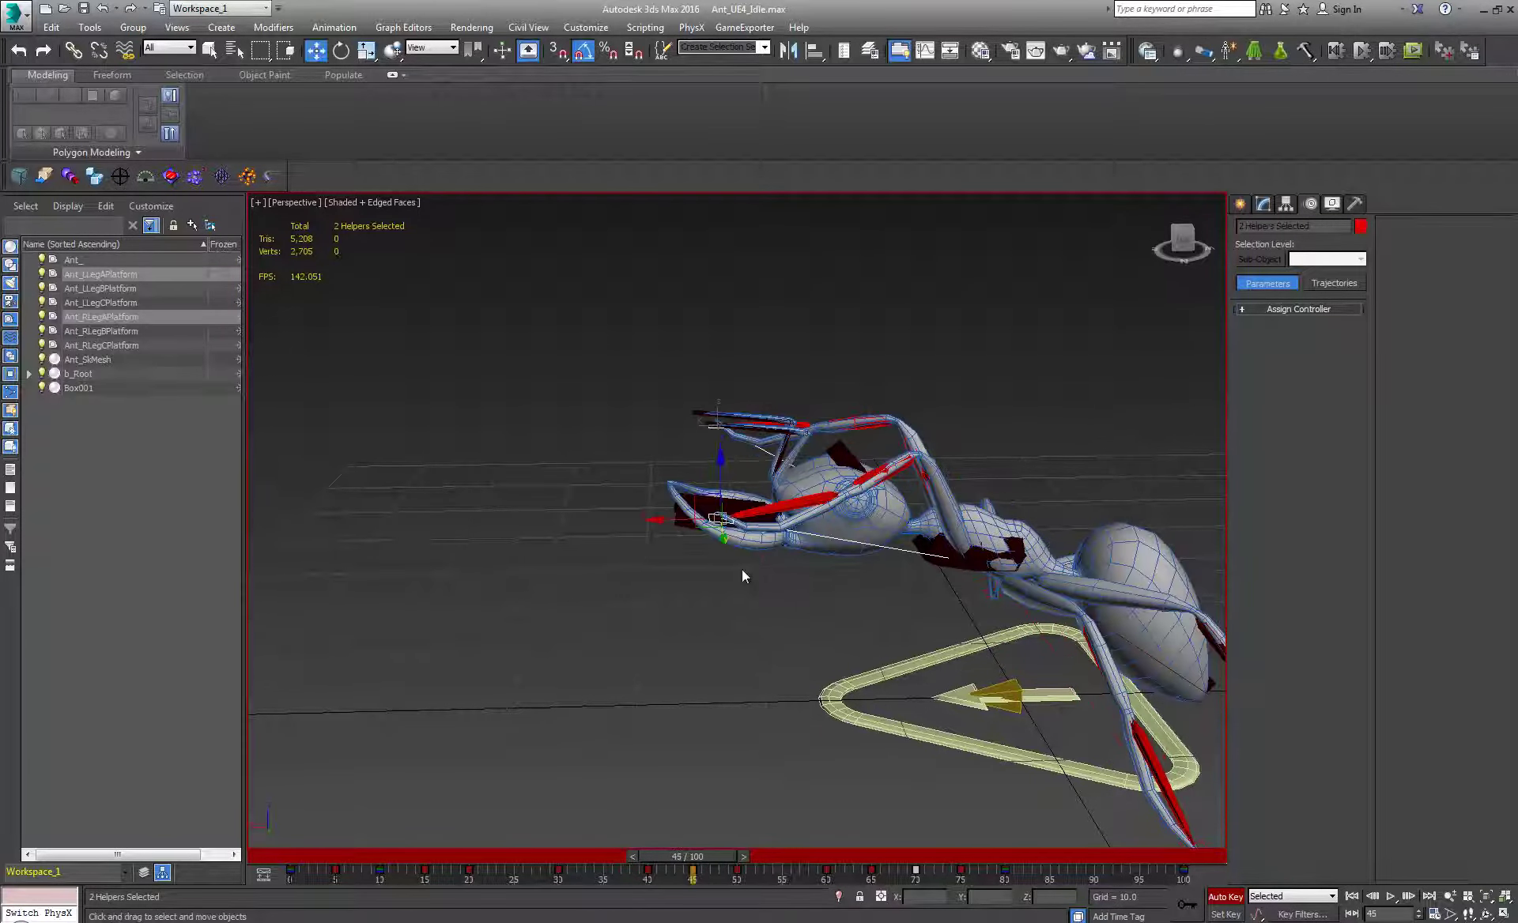
{"action": "left_click_drag", "start_coordinate": [666, 518], "coordinate": [749, 528]}
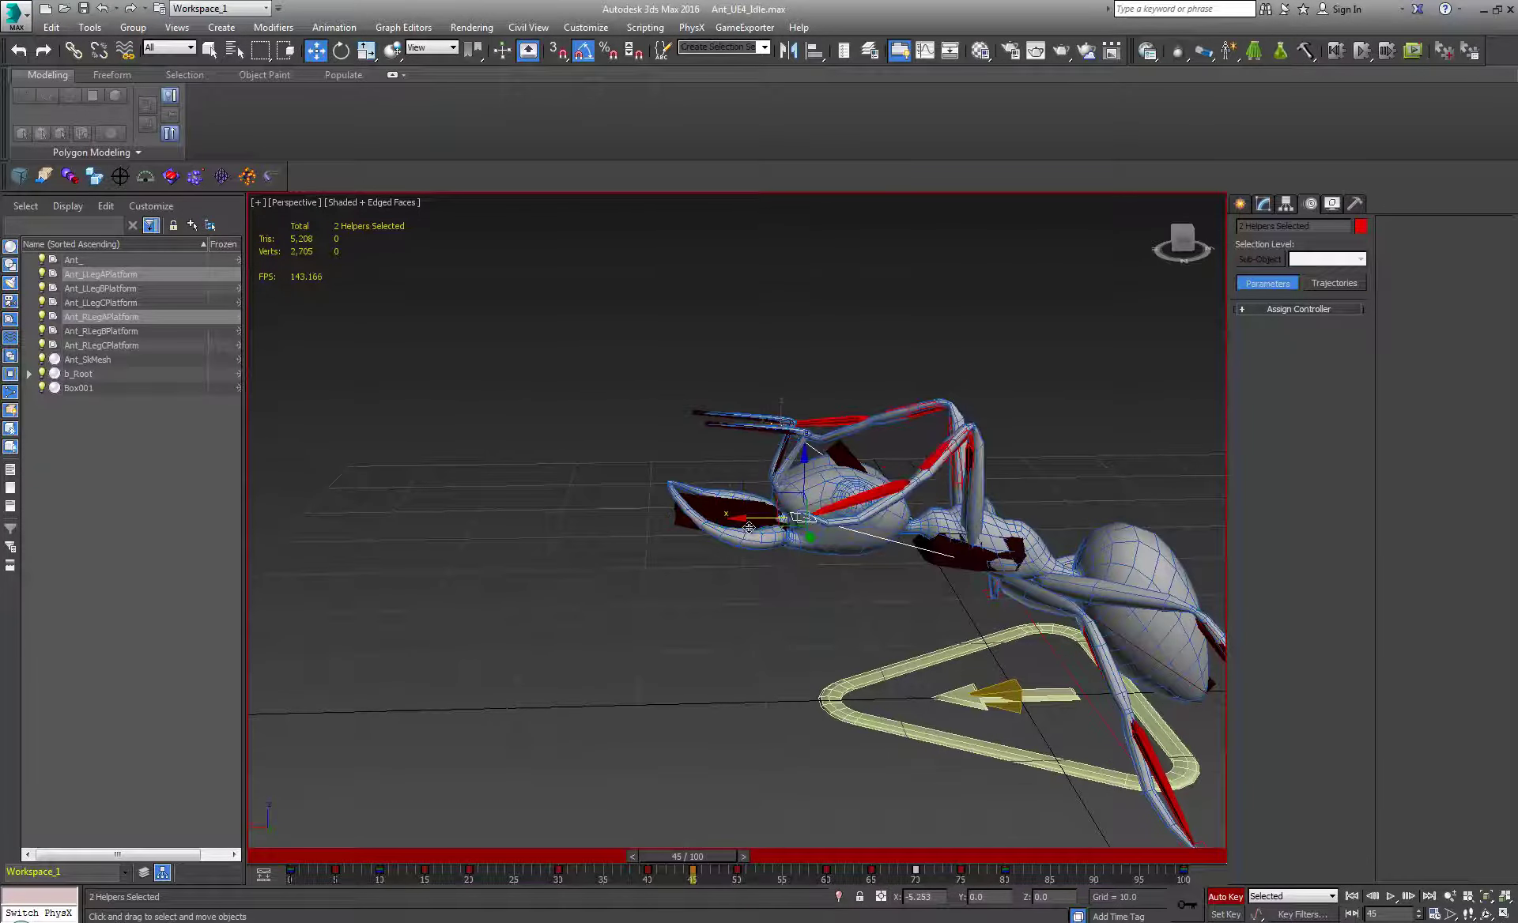
- Play the attack animation from frame 0 to review the front feet's motion
{"action": "left_click_drag", "start_coordinate": [711, 853], "coordinate": [305, 855]}
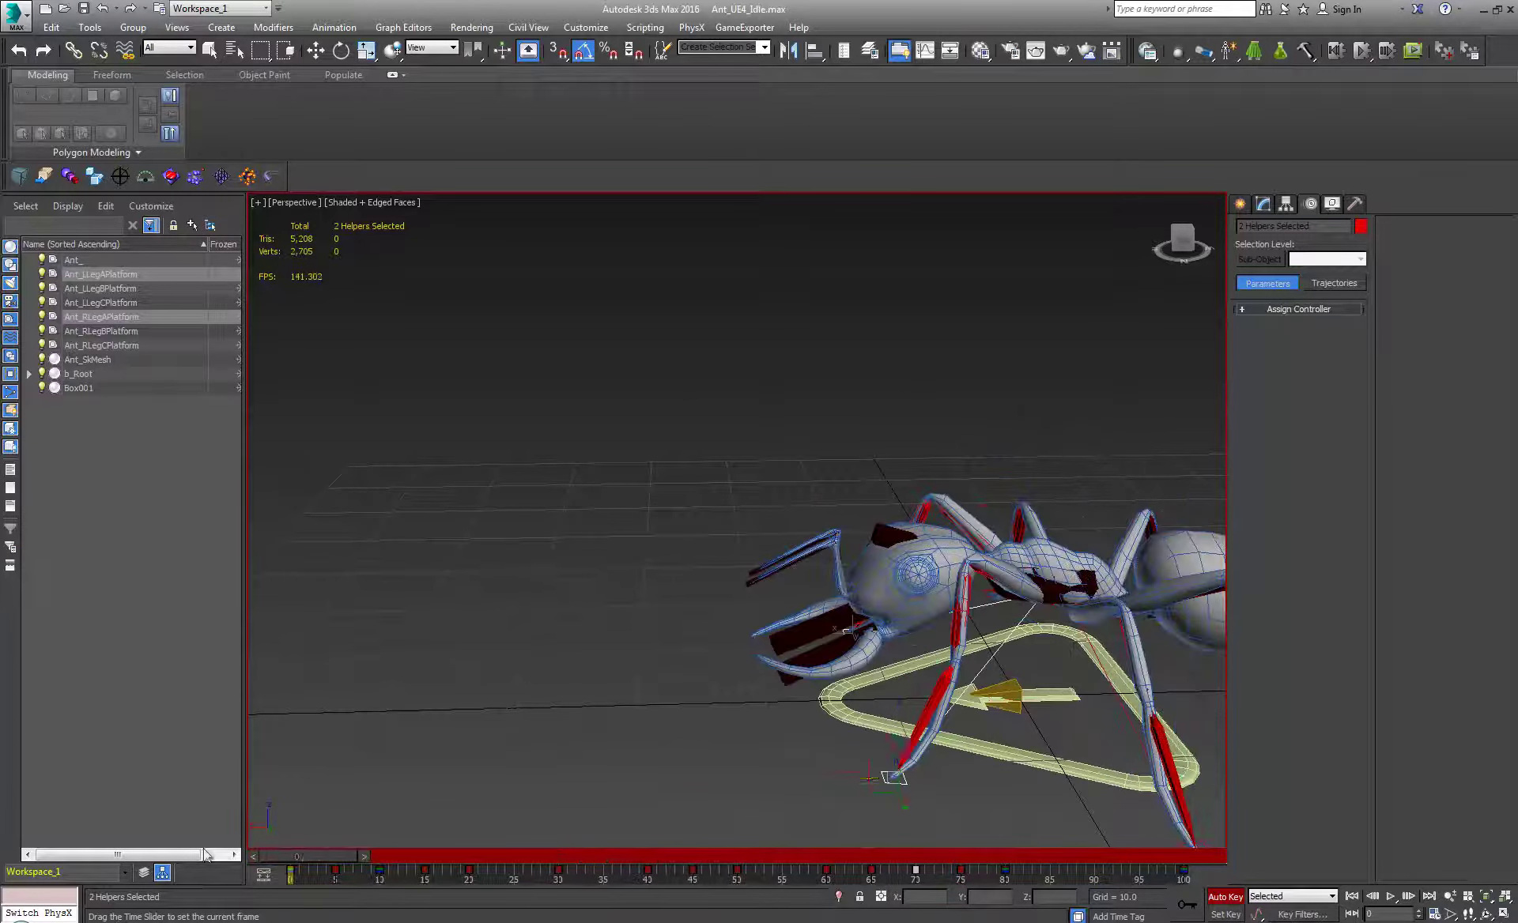
{"action": "key", "text": "w"}
{"action": "mouse_move", "coordinate": [562, 669]}
{"action": "middle_mouse_down", "text": "alt"}
{"action": "mouse_move", "coordinate": [644, 662]}
{"action": "mouse_move", "coordinate": [581, 665]}
{"action": "middle_mouse_up", "text": "alt"}
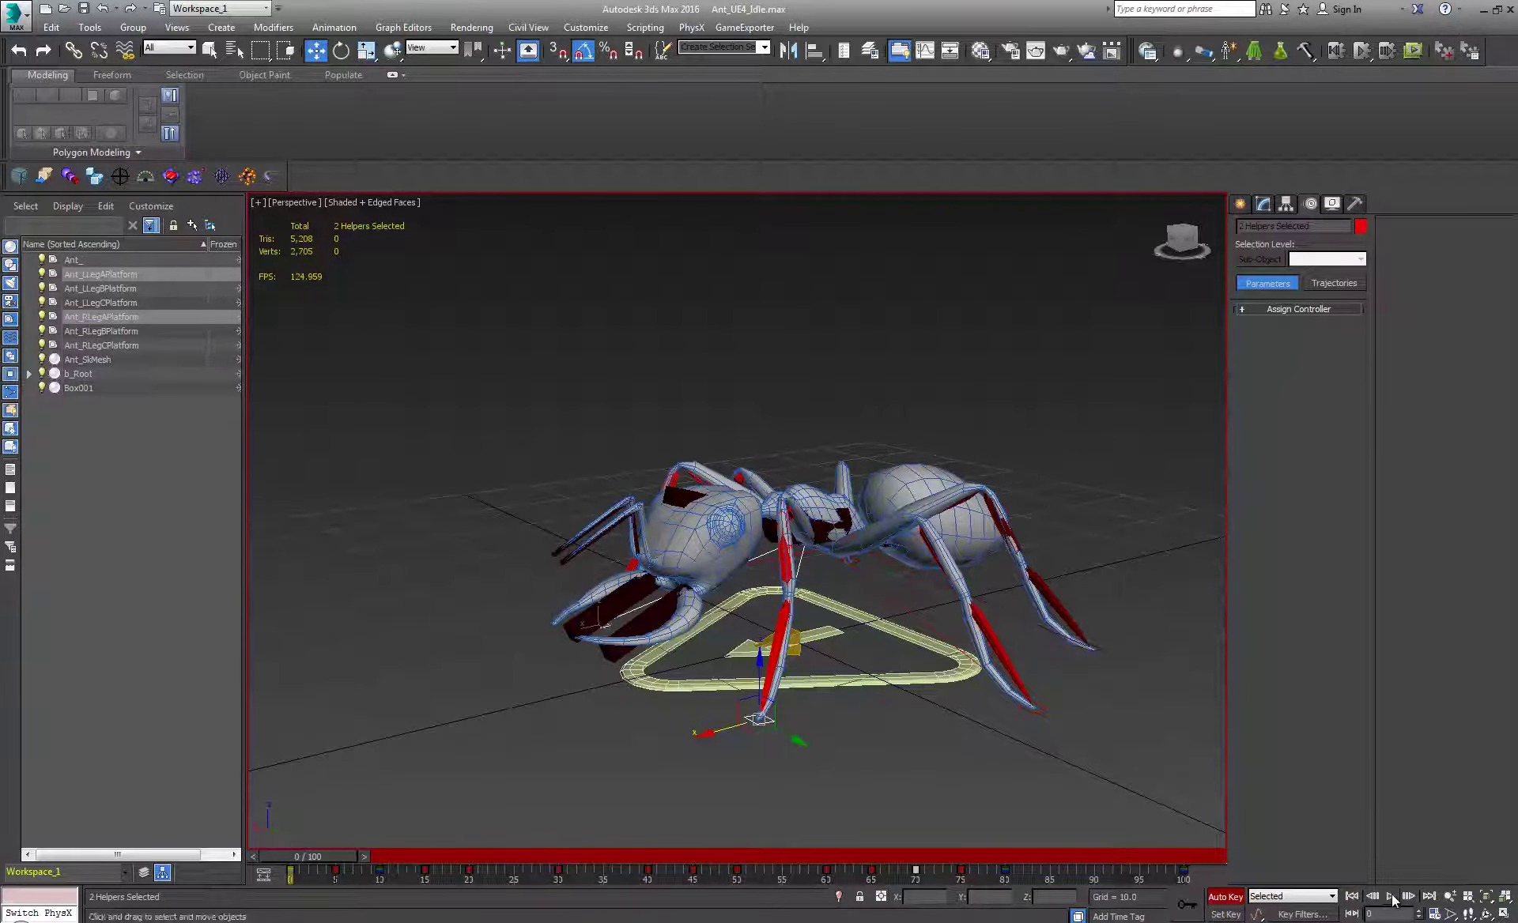
{"action": "left_click", "coordinate": [1390, 897]}
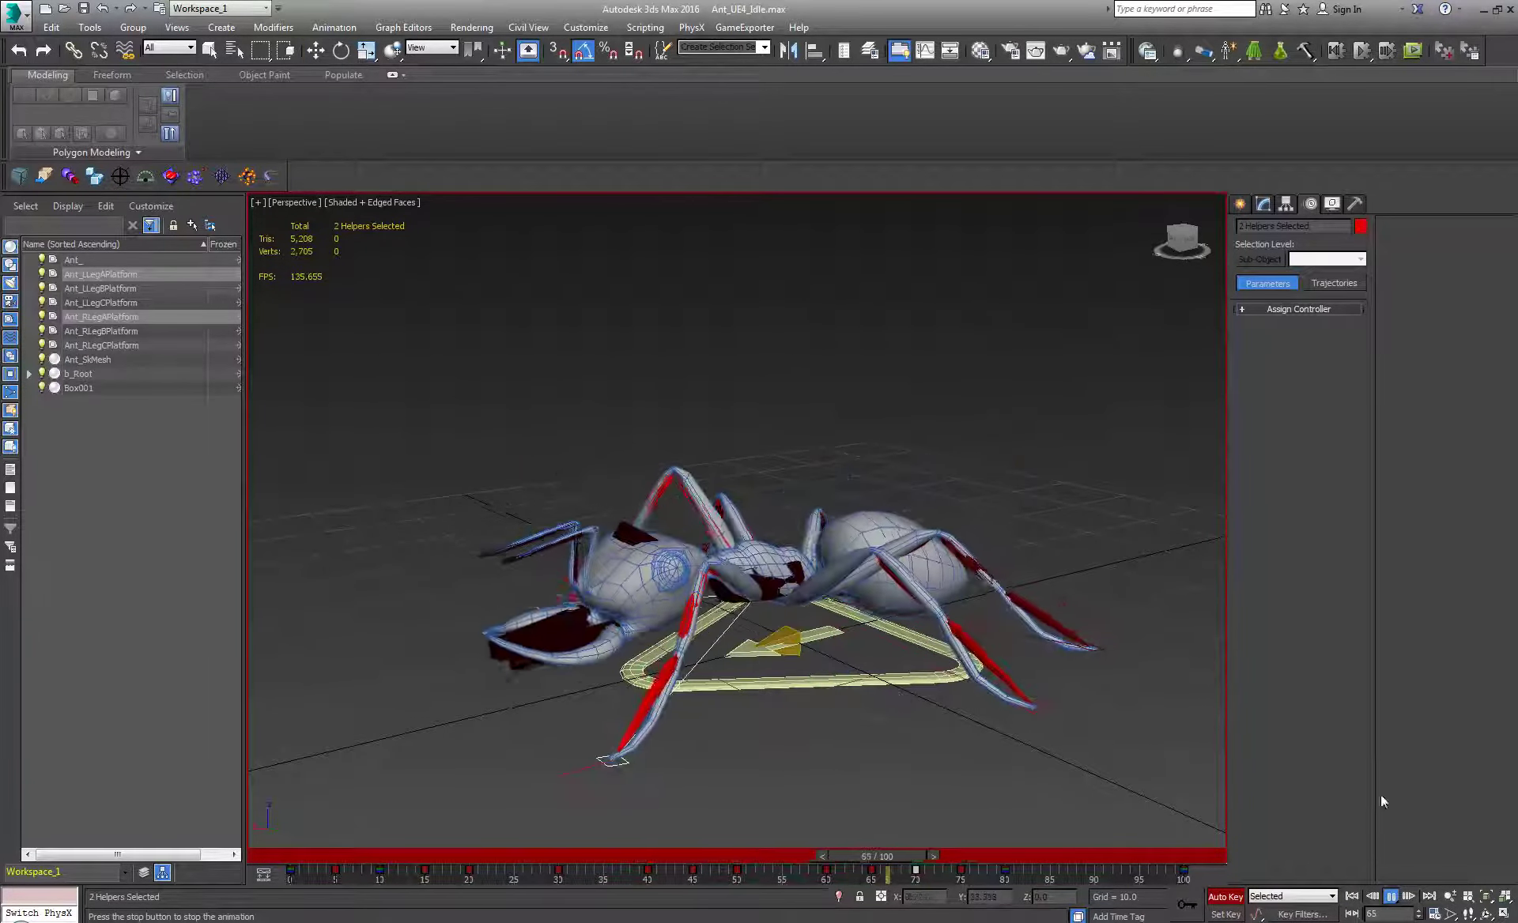
{"action": "left_click", "coordinate": [1390, 897]}
{"action": "middle_click_drag", "start_coordinate": [779, 750], "coordinate": [755, 733], "text": "alt"}
- Open the Curve Editor and examine the left front leg platform's Z and X position curves on the Atk_Feets layer around frame 45
{"action": "right_click", "coordinate": [849, 733]}
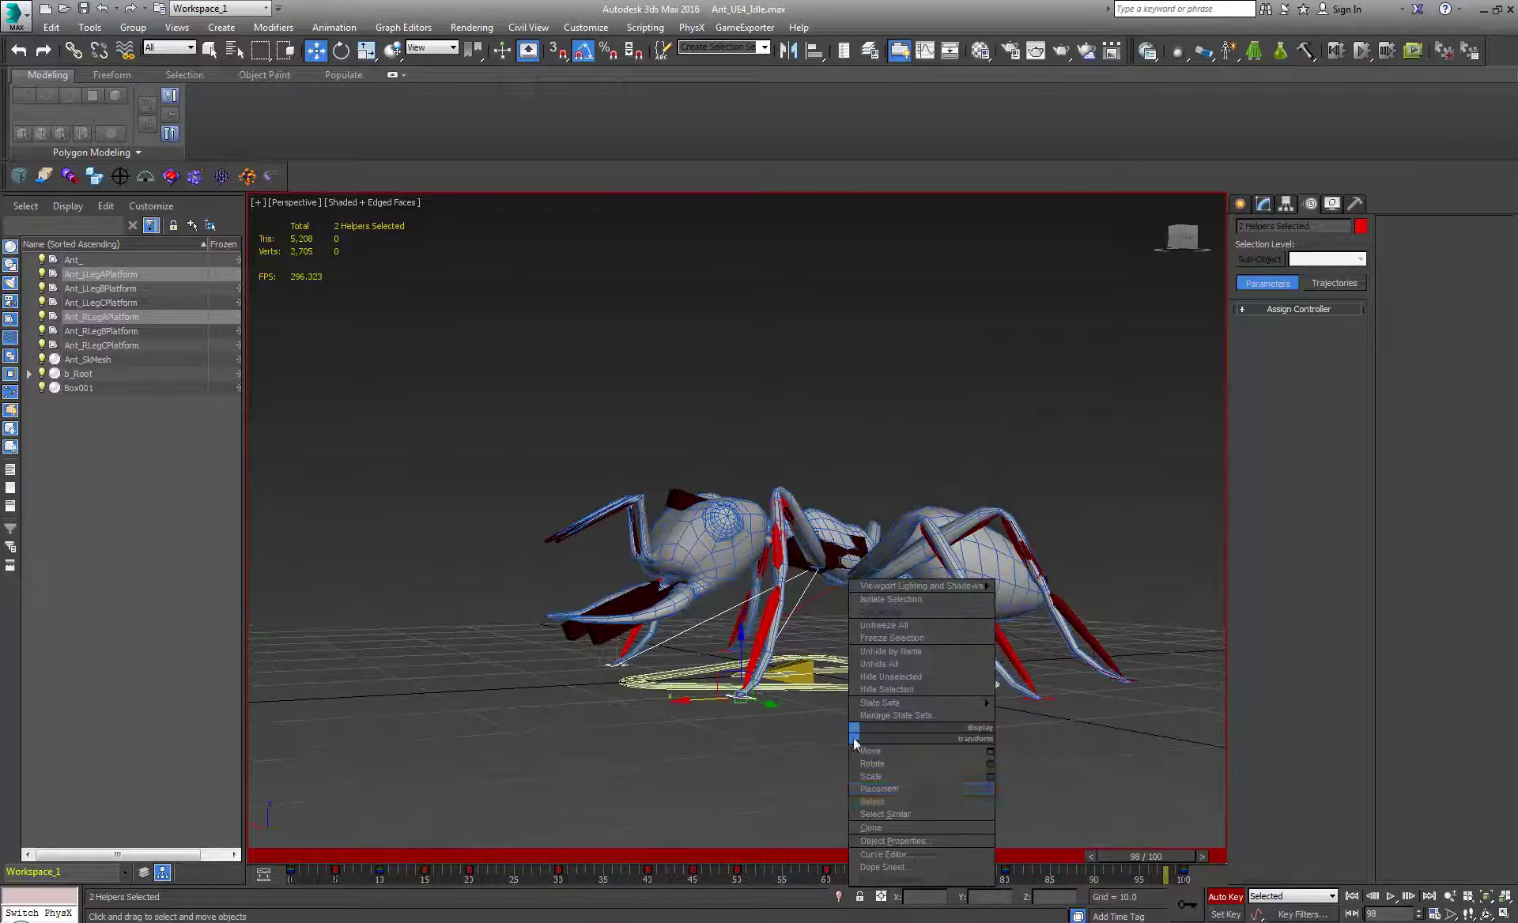
{"action": "left_click", "coordinate": [898, 856]}
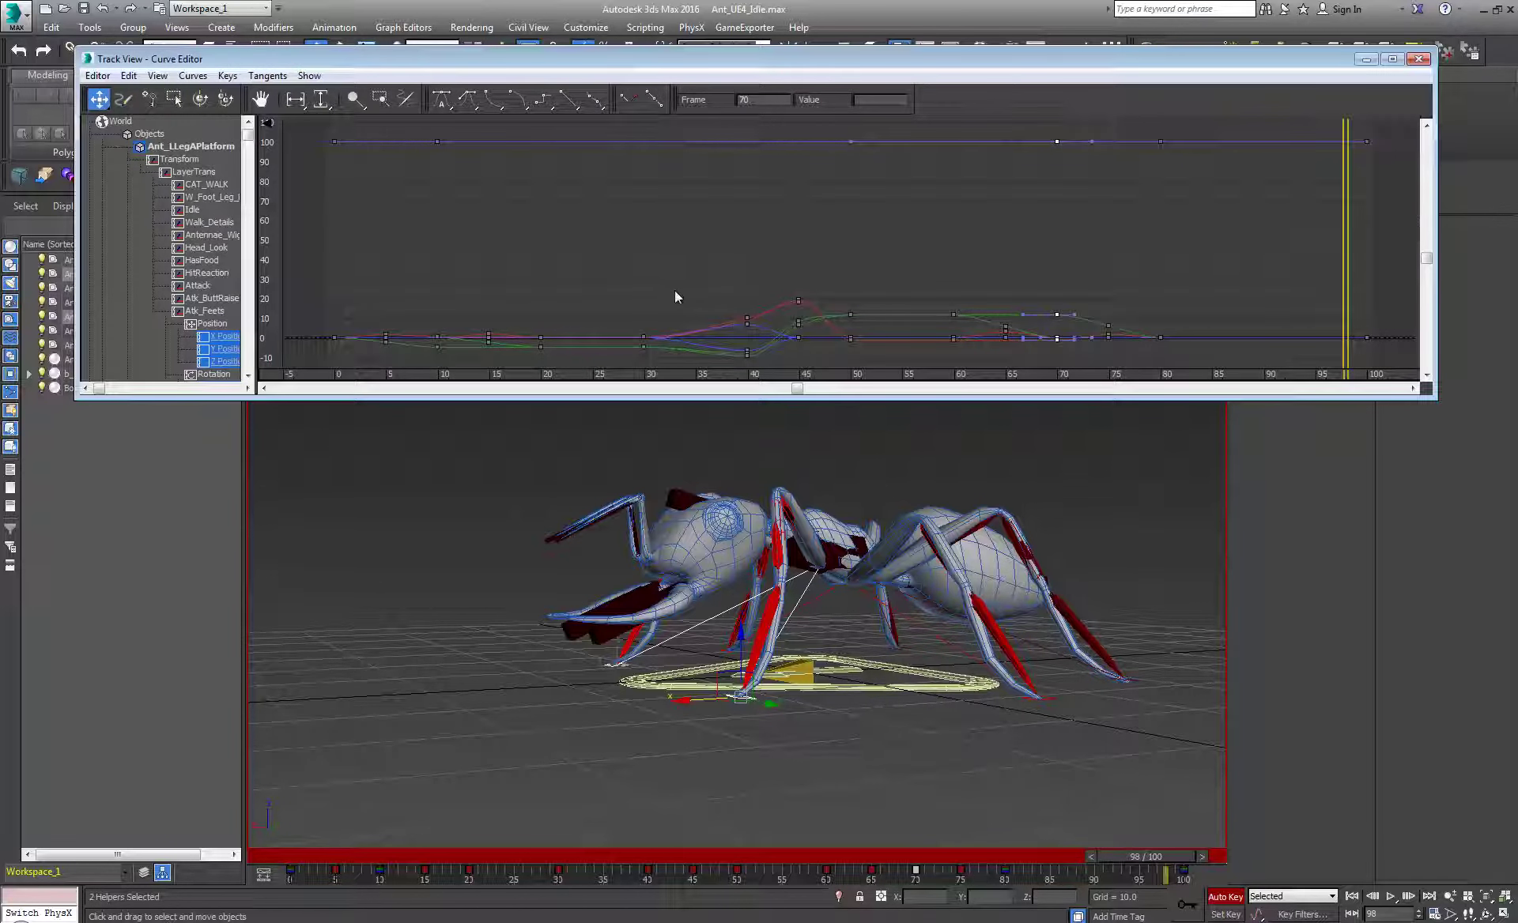
{"action": "left_click", "coordinate": [685, 242]}
{"action": "middle_click_drag", "start_coordinate": [685, 242], "coordinate": [628, 182]}
{"action": "left_click", "coordinate": [227, 362]}
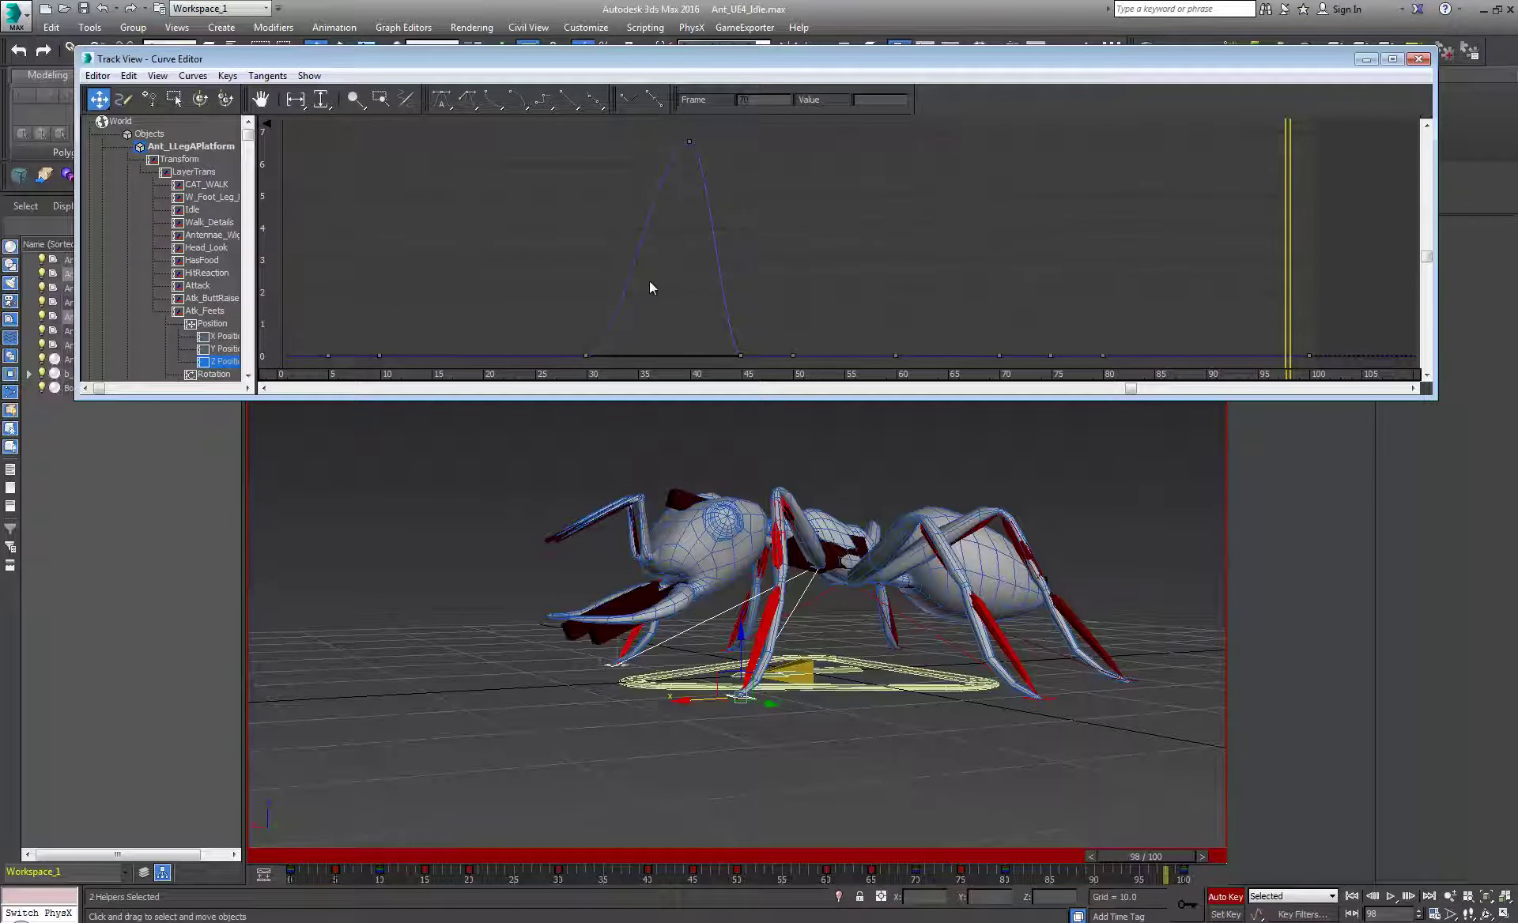
{"action": "middle_click_drag", "start_coordinate": [648, 280], "coordinate": [645, 257]}
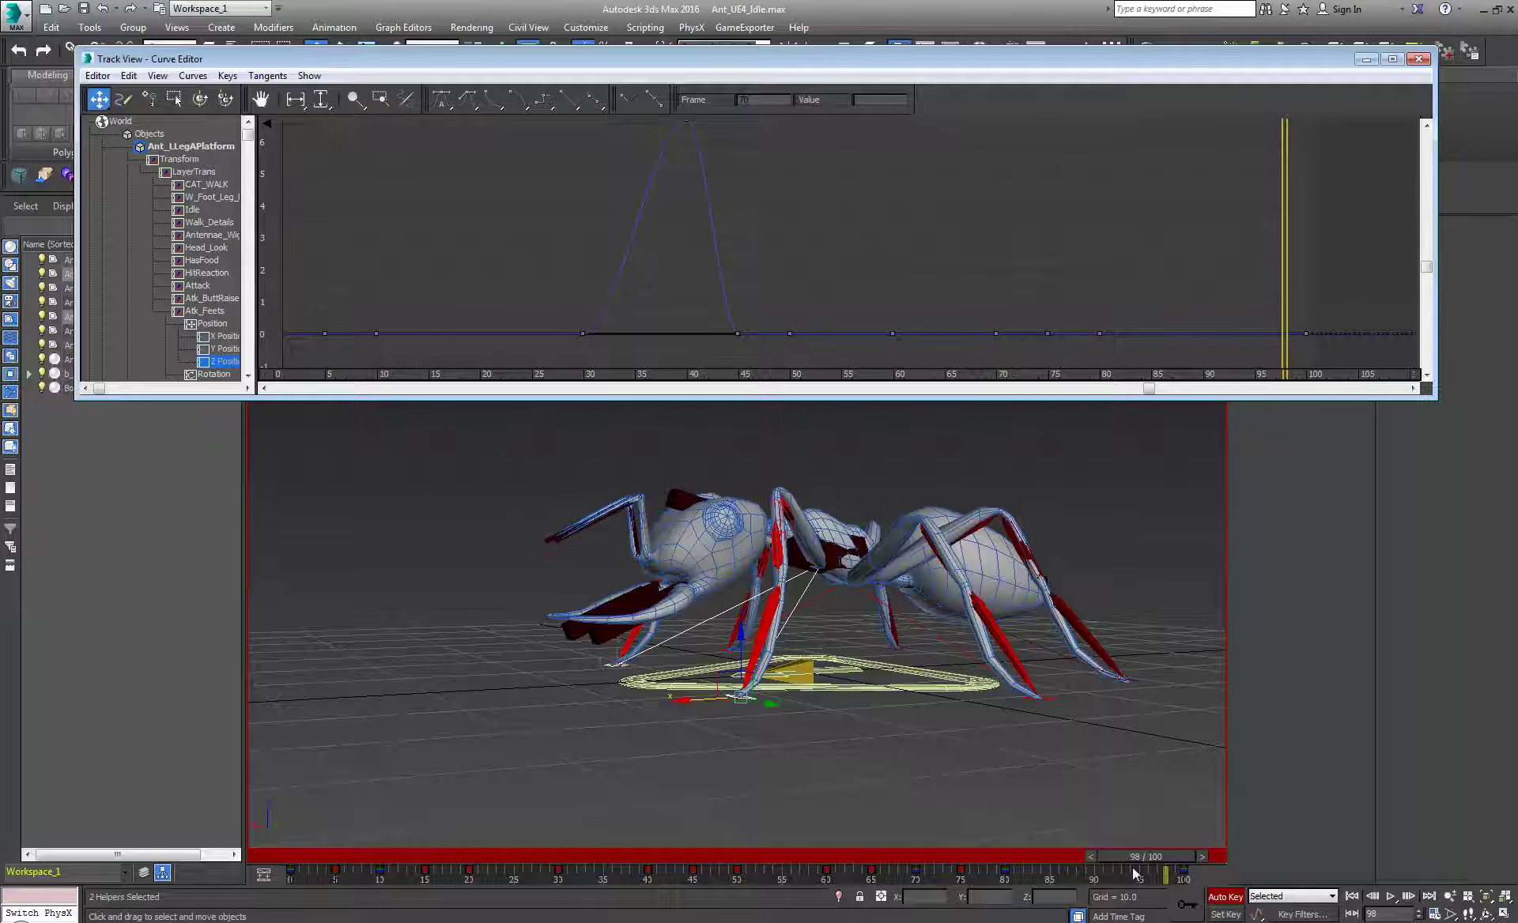
{"action": "left_click_drag", "start_coordinate": [1164, 862], "coordinate": [703, 875]}
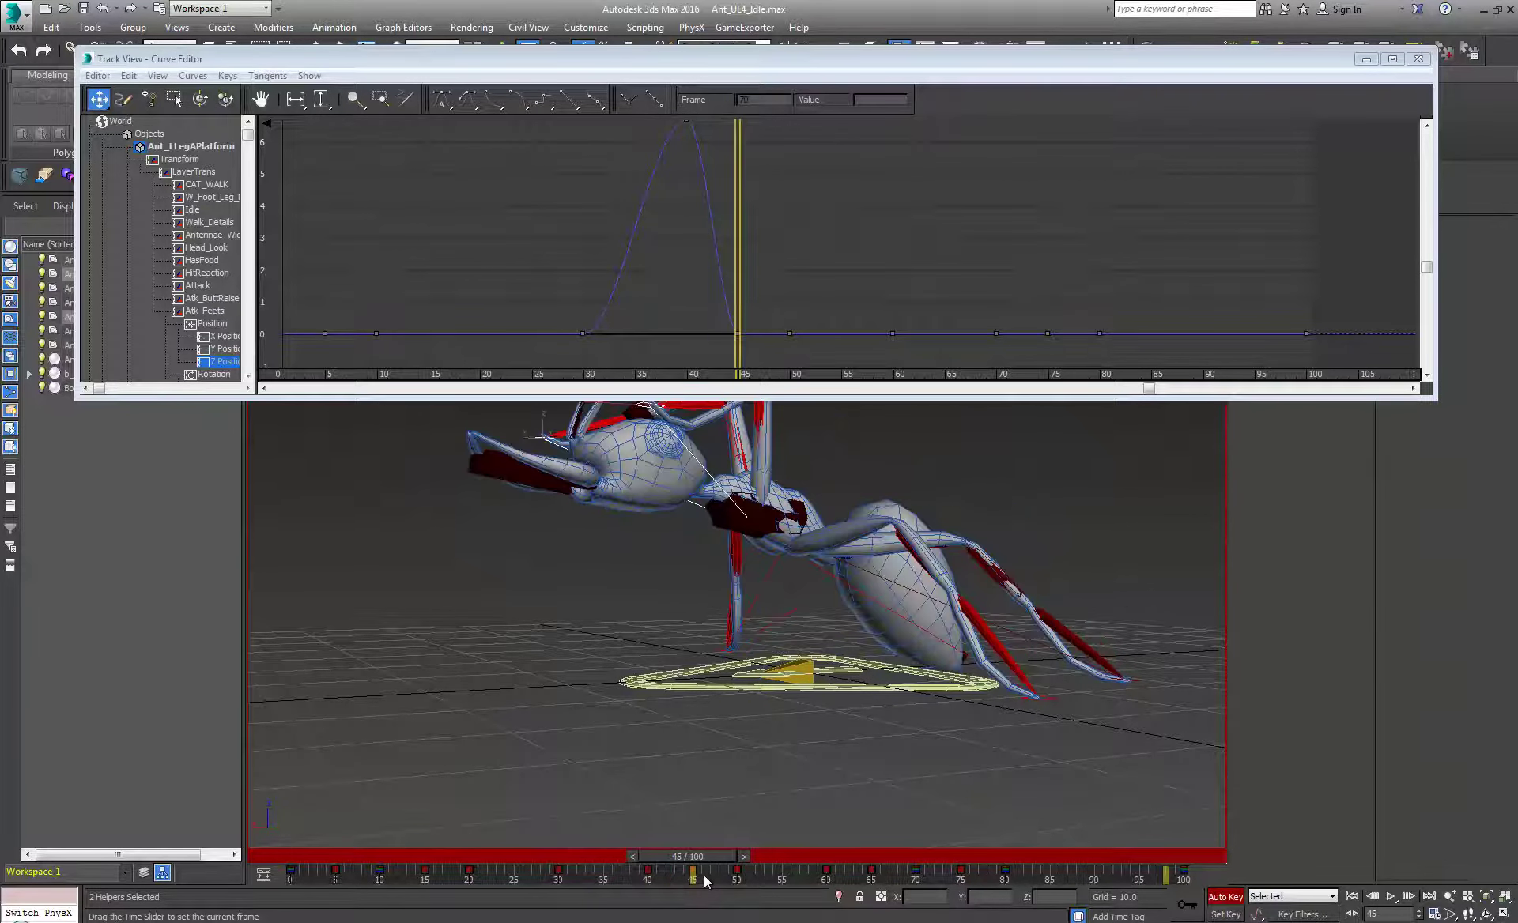
{"action": "left_click", "coordinate": [225, 336]}
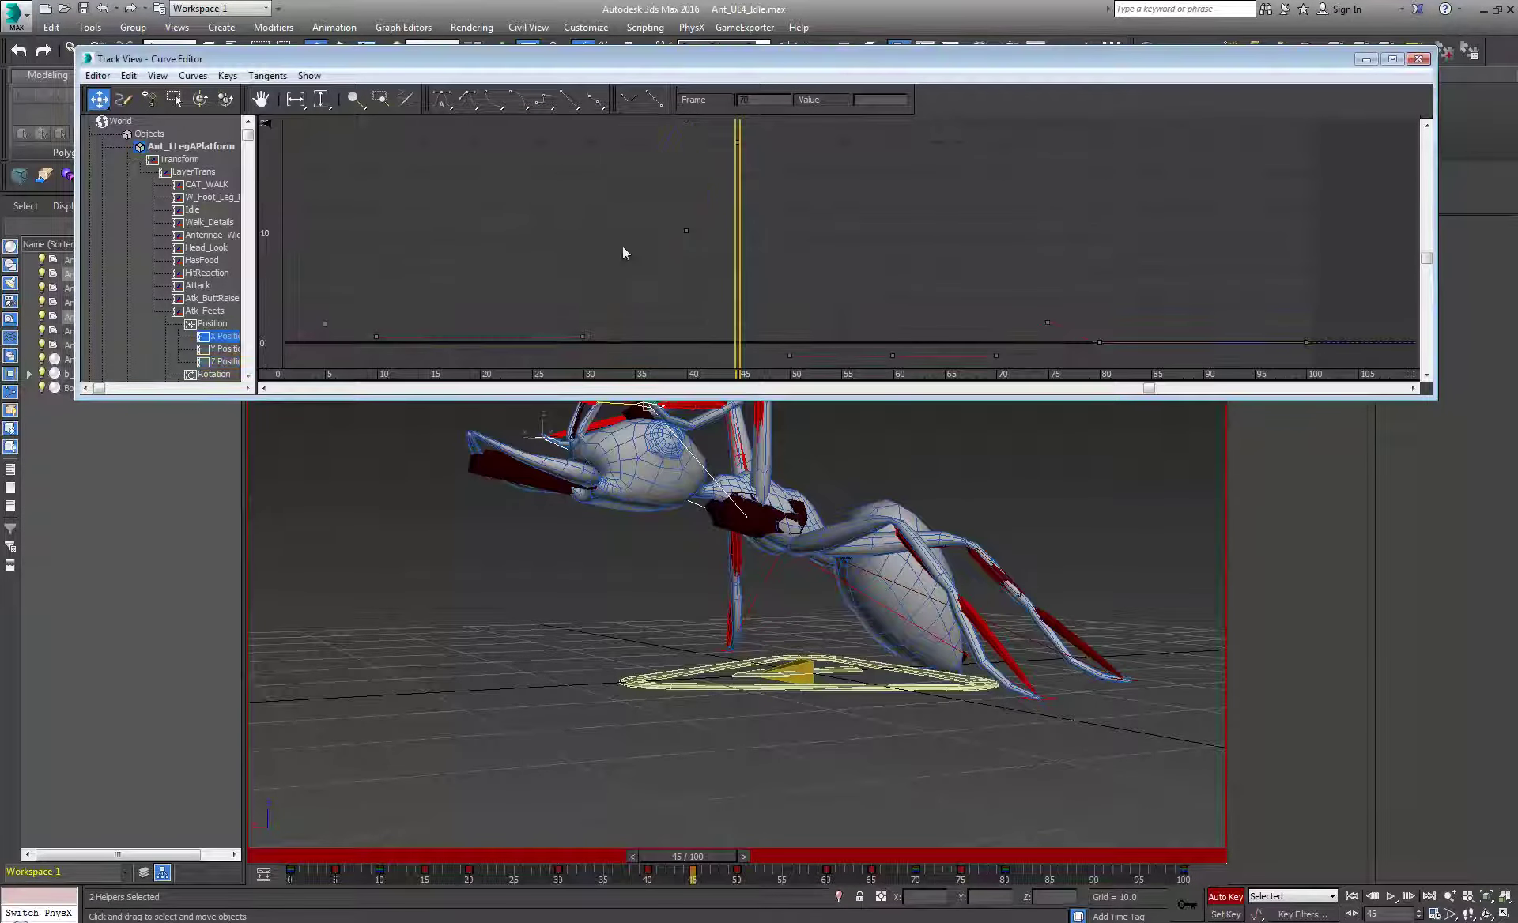
{"action": "middle_click_drag", "start_coordinate": [705, 253], "coordinate": [752, 239]}
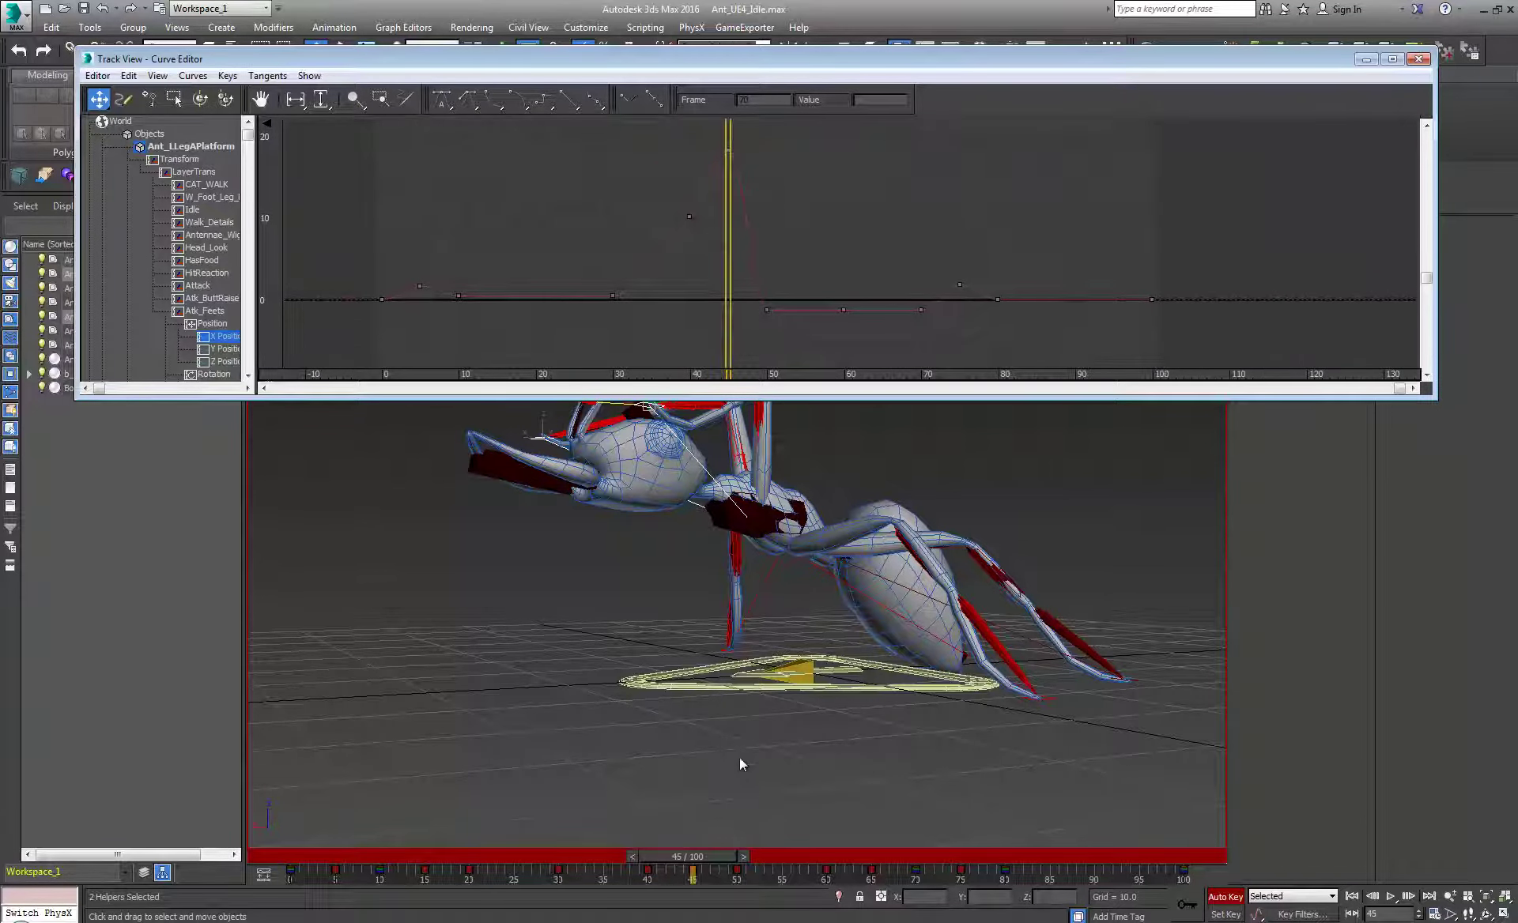
{"action": "left_click_drag", "start_coordinate": [695, 859], "coordinate": [756, 874]}
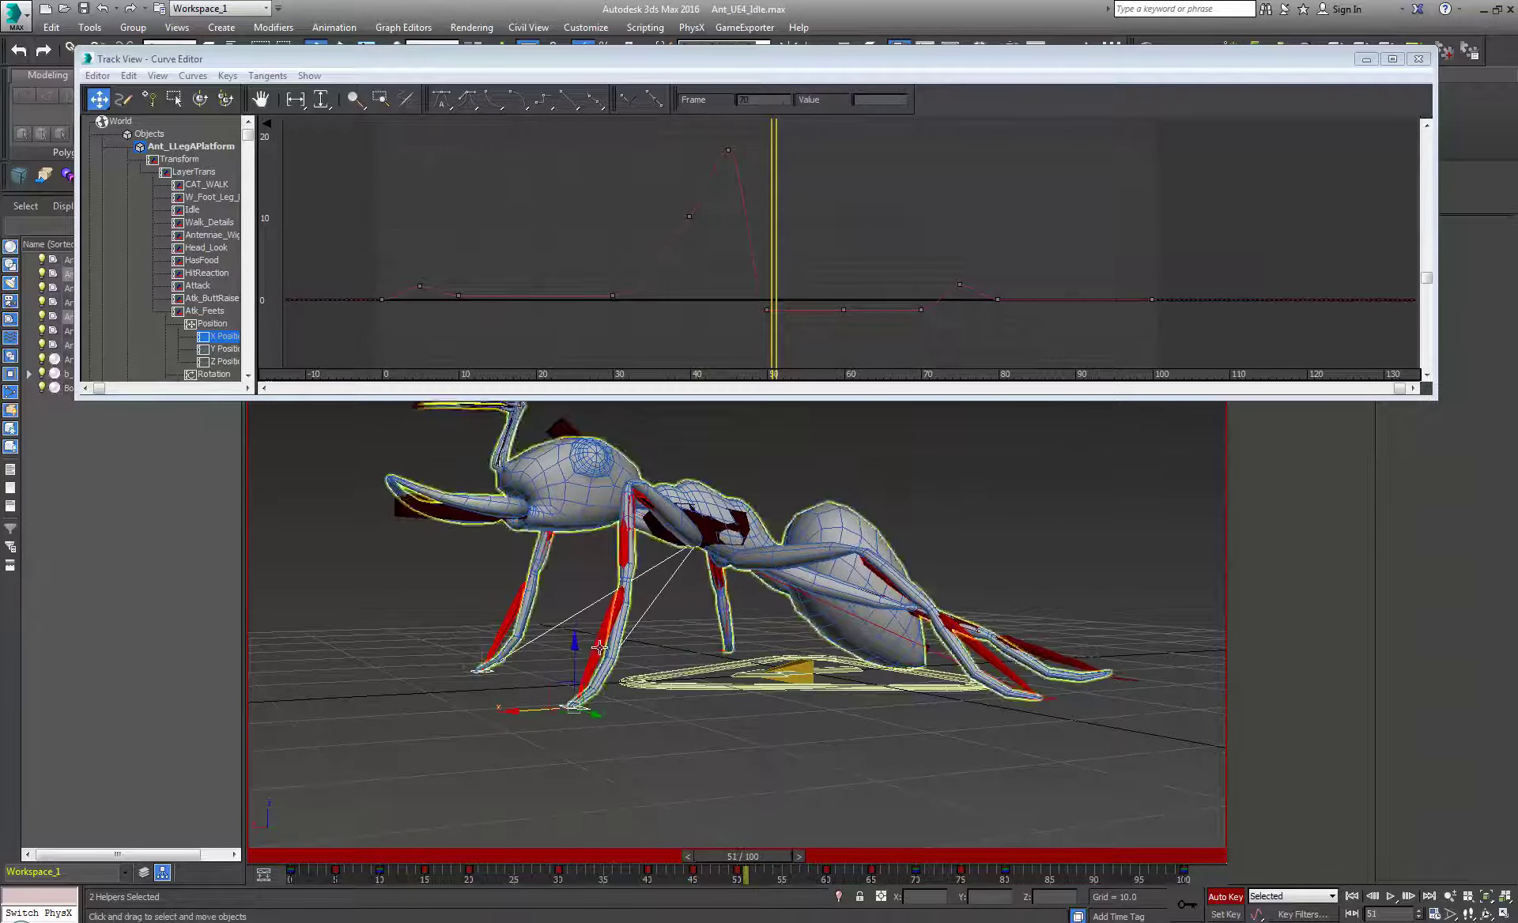
{"action": "left_click_drag", "start_coordinate": [571, 656], "coordinate": [573, 622]}
{"action": "key", "text": "ctrl+z"}
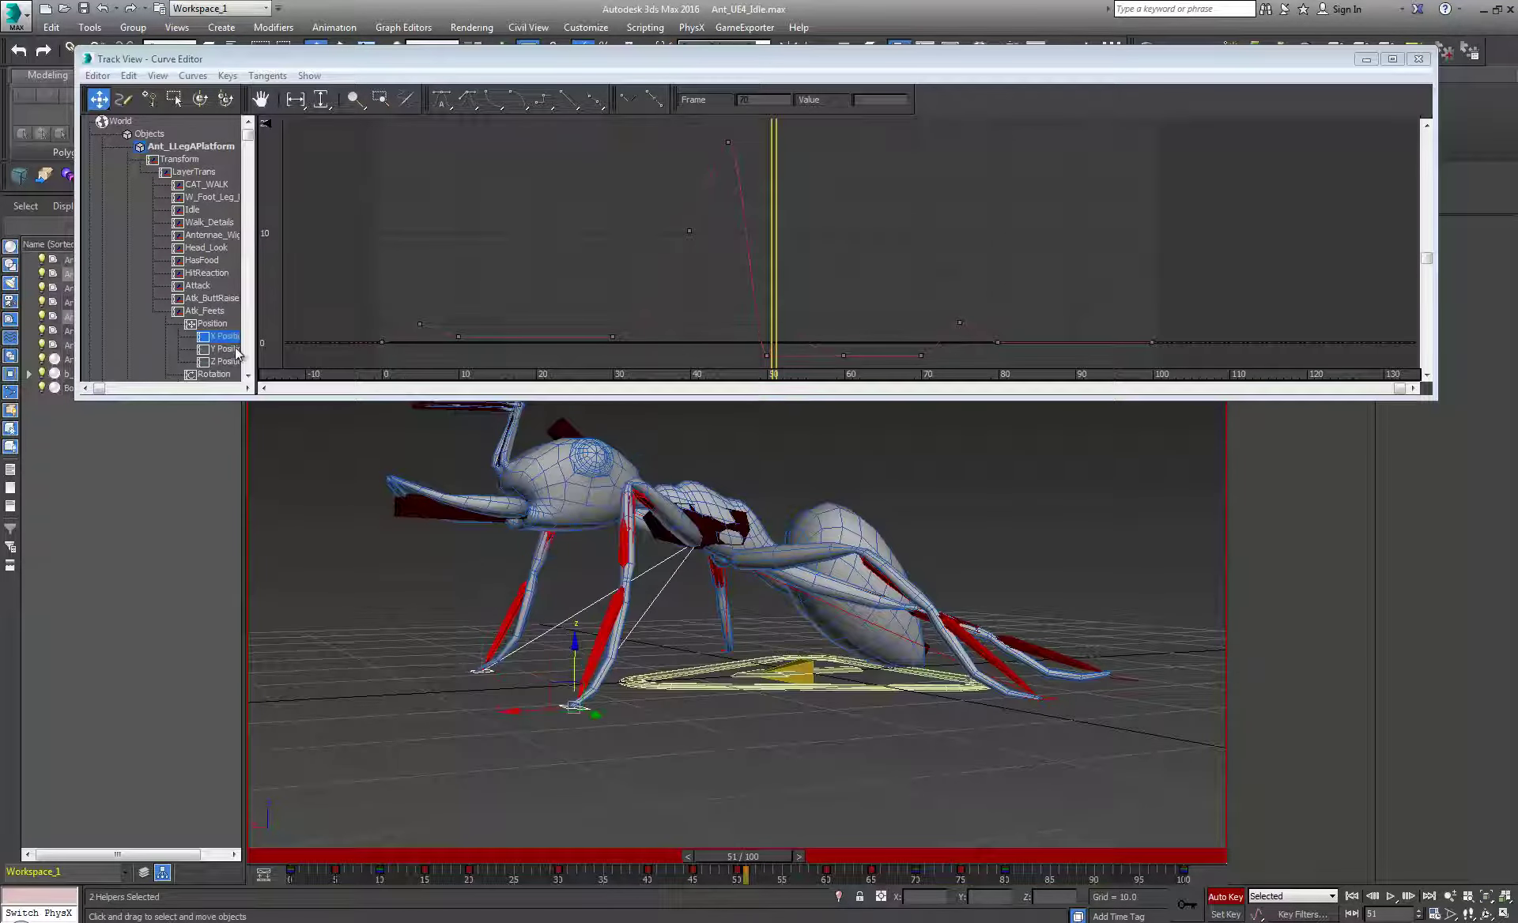
- Delete the frame 40 key from the left front leg platform's X position curve on the Atk_Feets layer
{"action": "middle_click_drag", "start_coordinate": [709, 456], "coordinate": [678, 637], "text": "alt"}
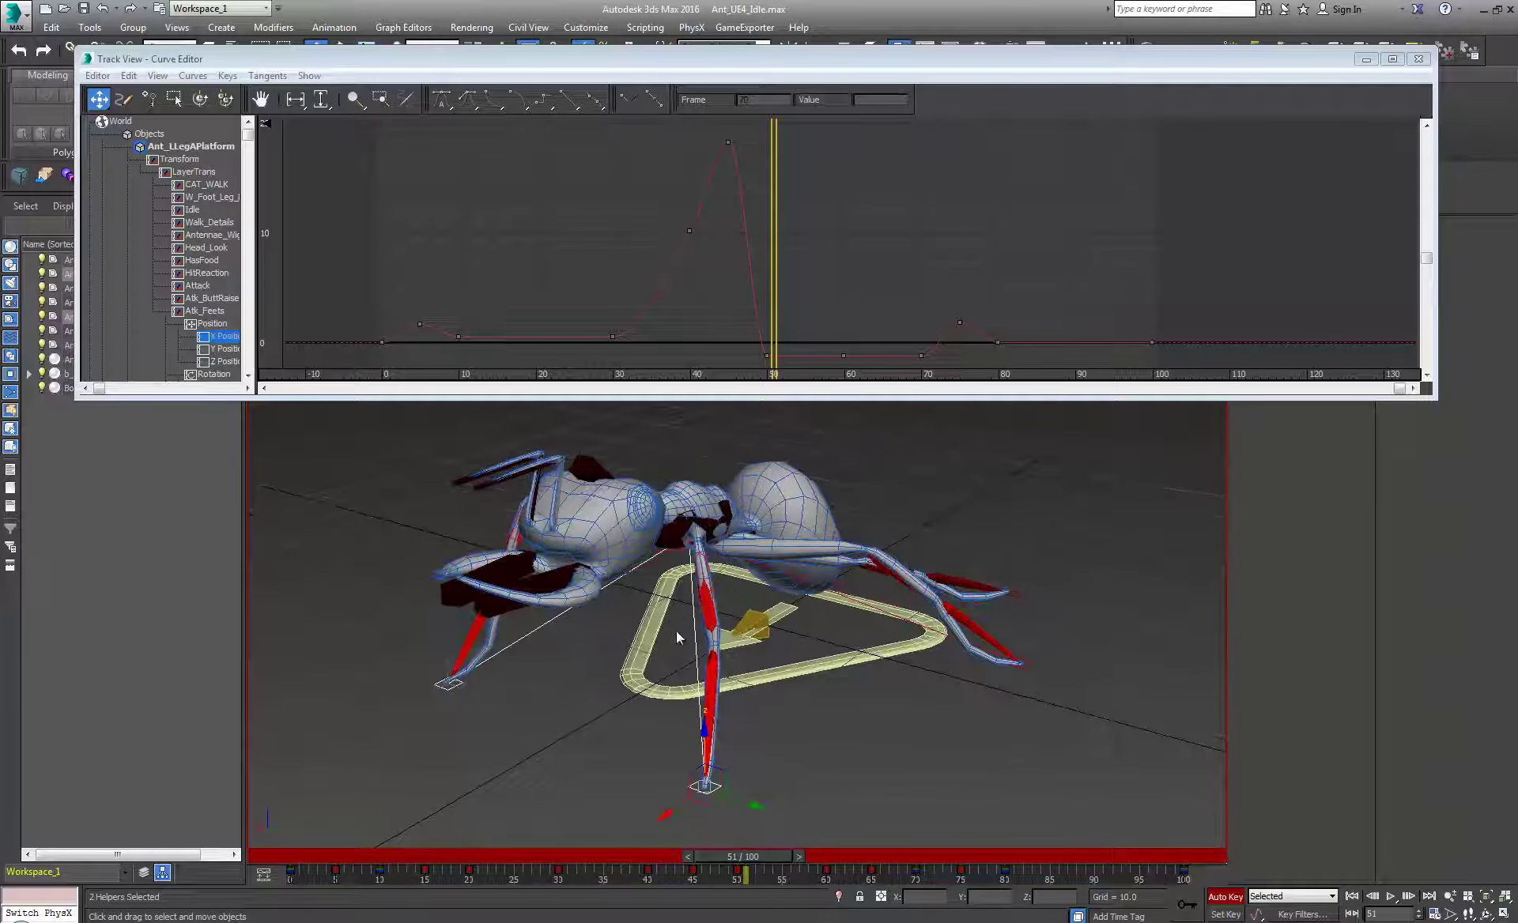
{"action": "left_click_drag", "start_coordinate": [649, 272], "coordinate": [706, 218]}
{"action": "key", "text": "Delete"}
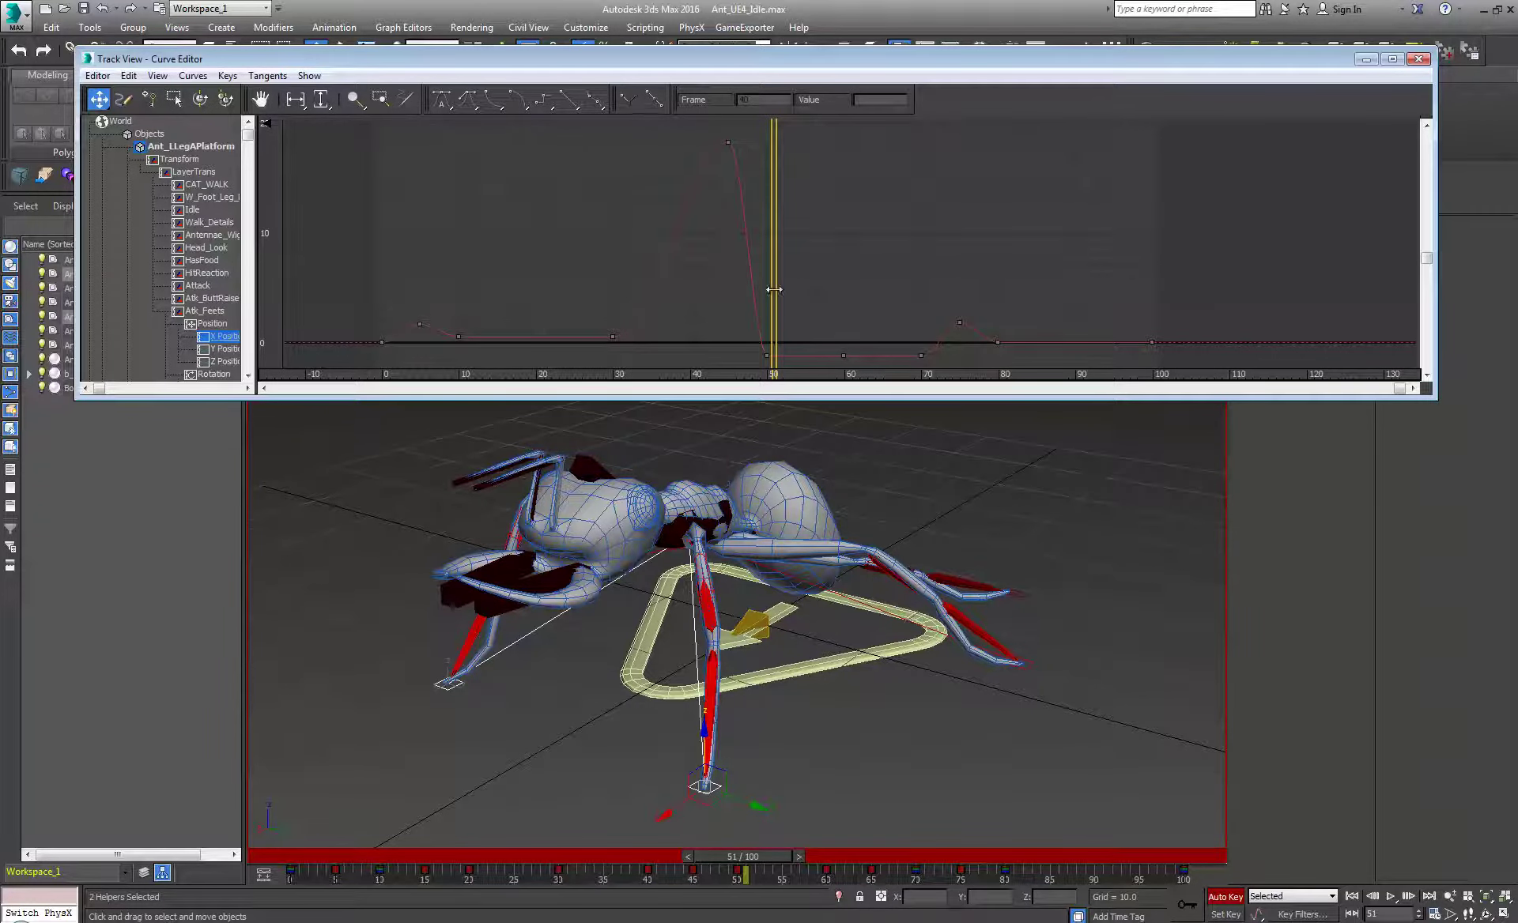
- Move the frame 50 key on the left front leg platform's X position curve to frame 55
{"action": "mouse_move", "coordinate": [773, 289]}
{"action": "left_mouse_down"}
{"action": "mouse_move", "coordinate": [581, 301]}
{"action": "mouse_move", "coordinate": [768, 304]}
{"action": "left_mouse_up"}
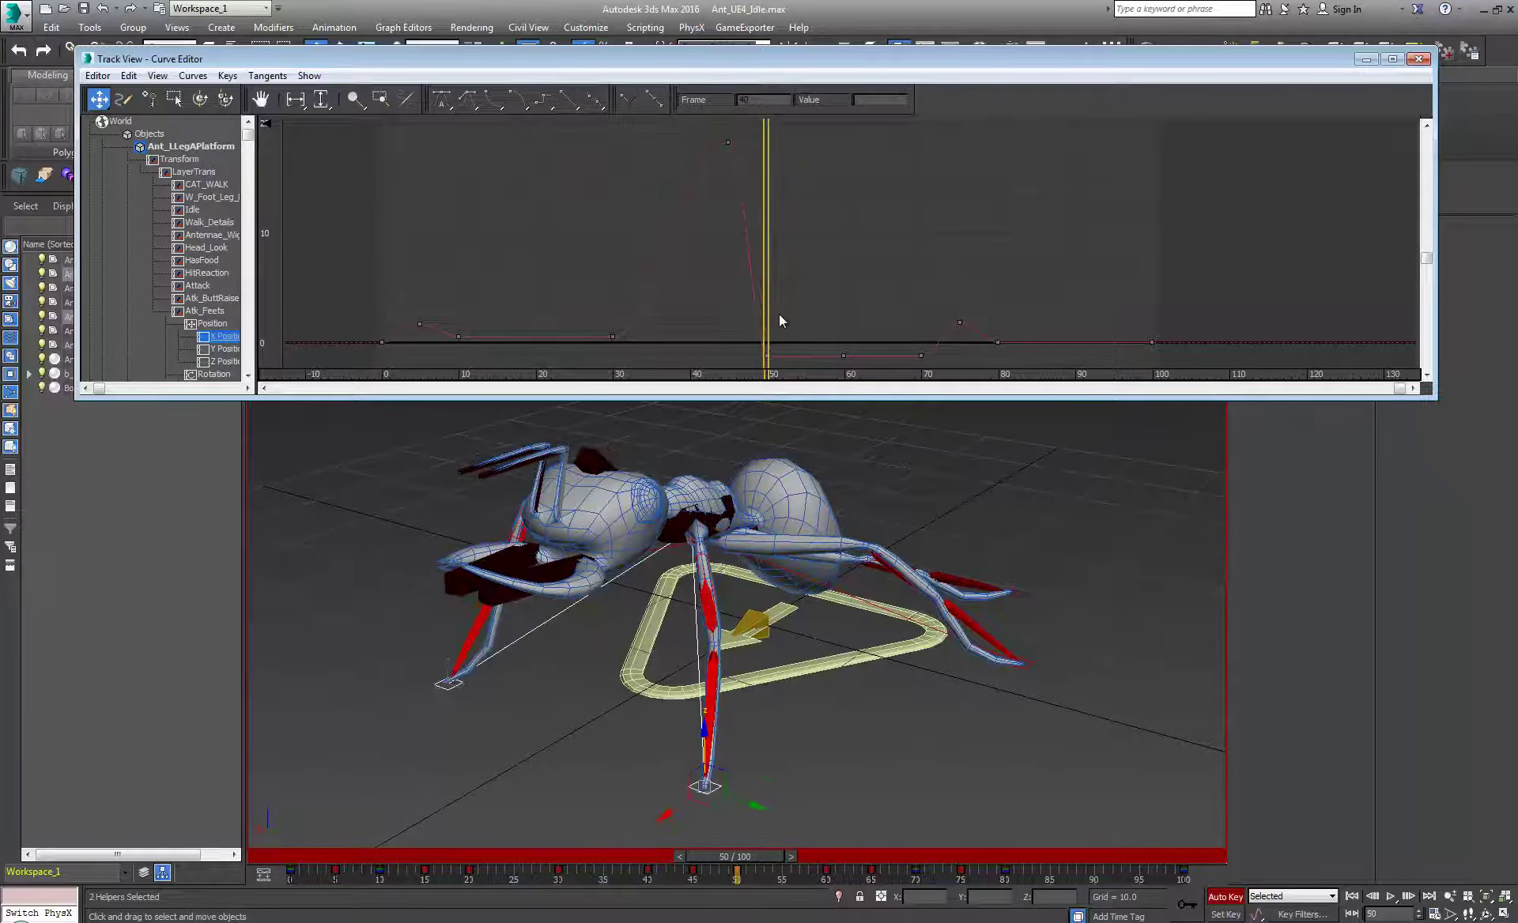
{"action": "middle_click_drag", "start_coordinate": [797, 338], "coordinate": [804, 306]}
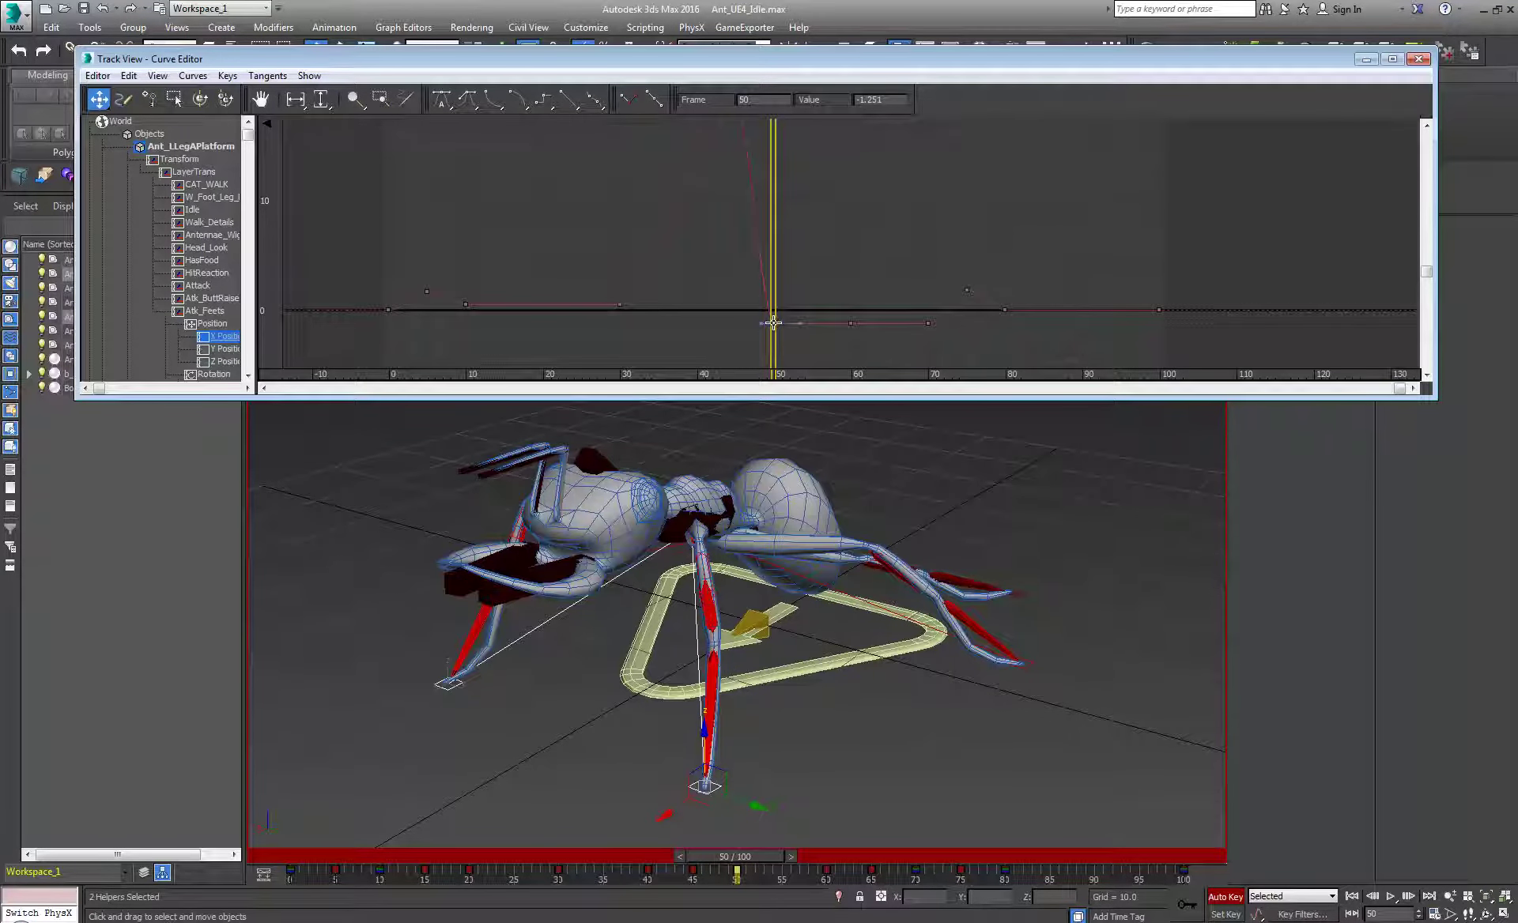
{"action": "left_click_drag", "start_coordinate": [773, 322], "coordinate": [815, 329]}
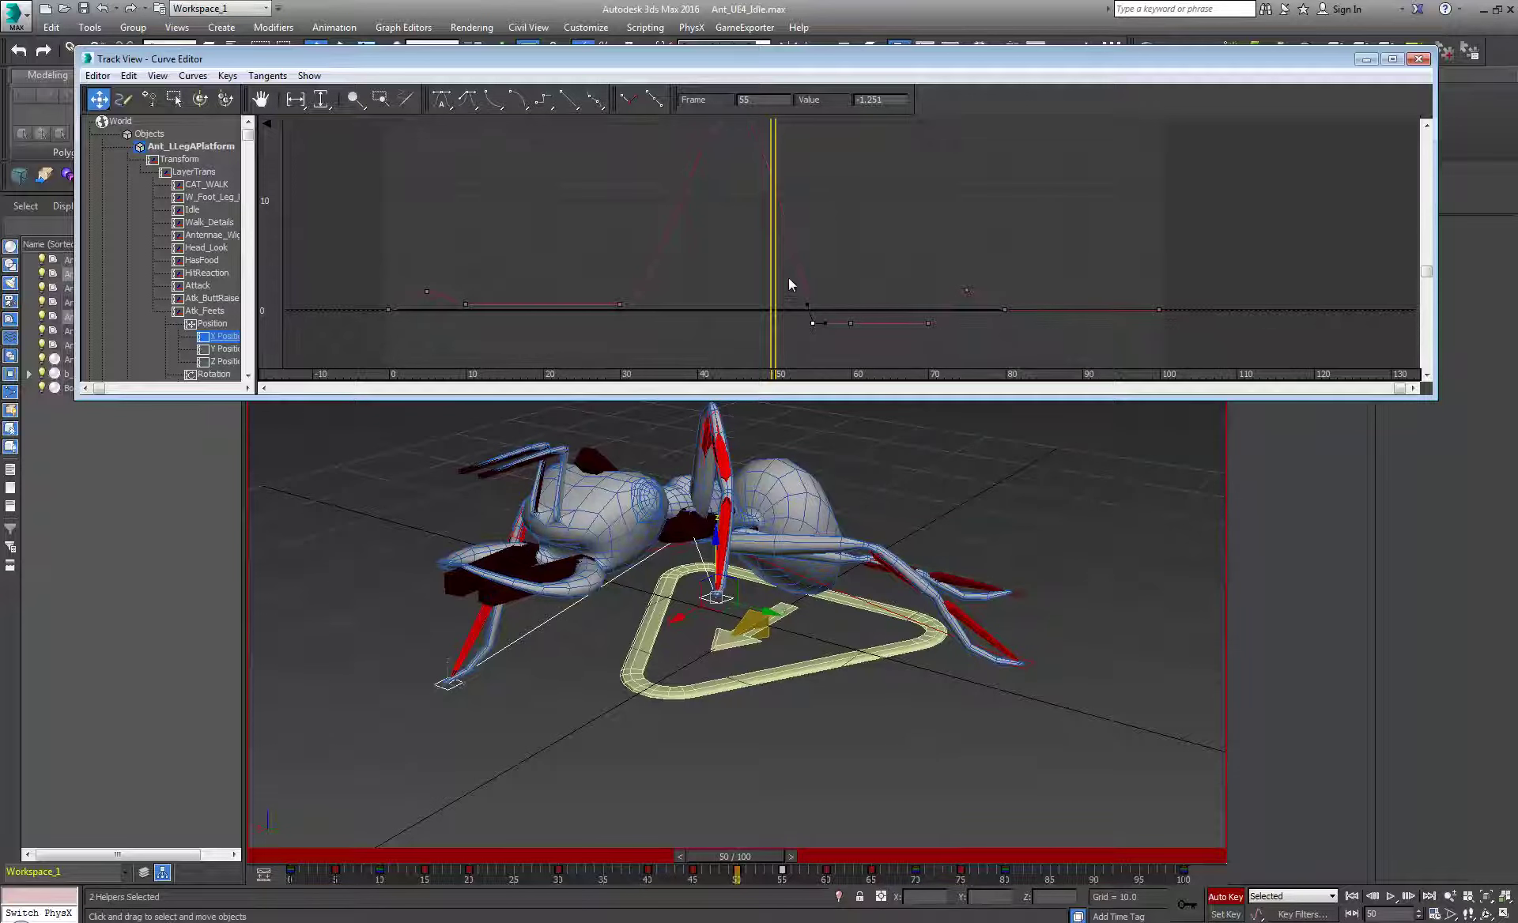
{"action": "left_click_drag", "start_coordinate": [735, 859], "coordinate": [779, 875]}
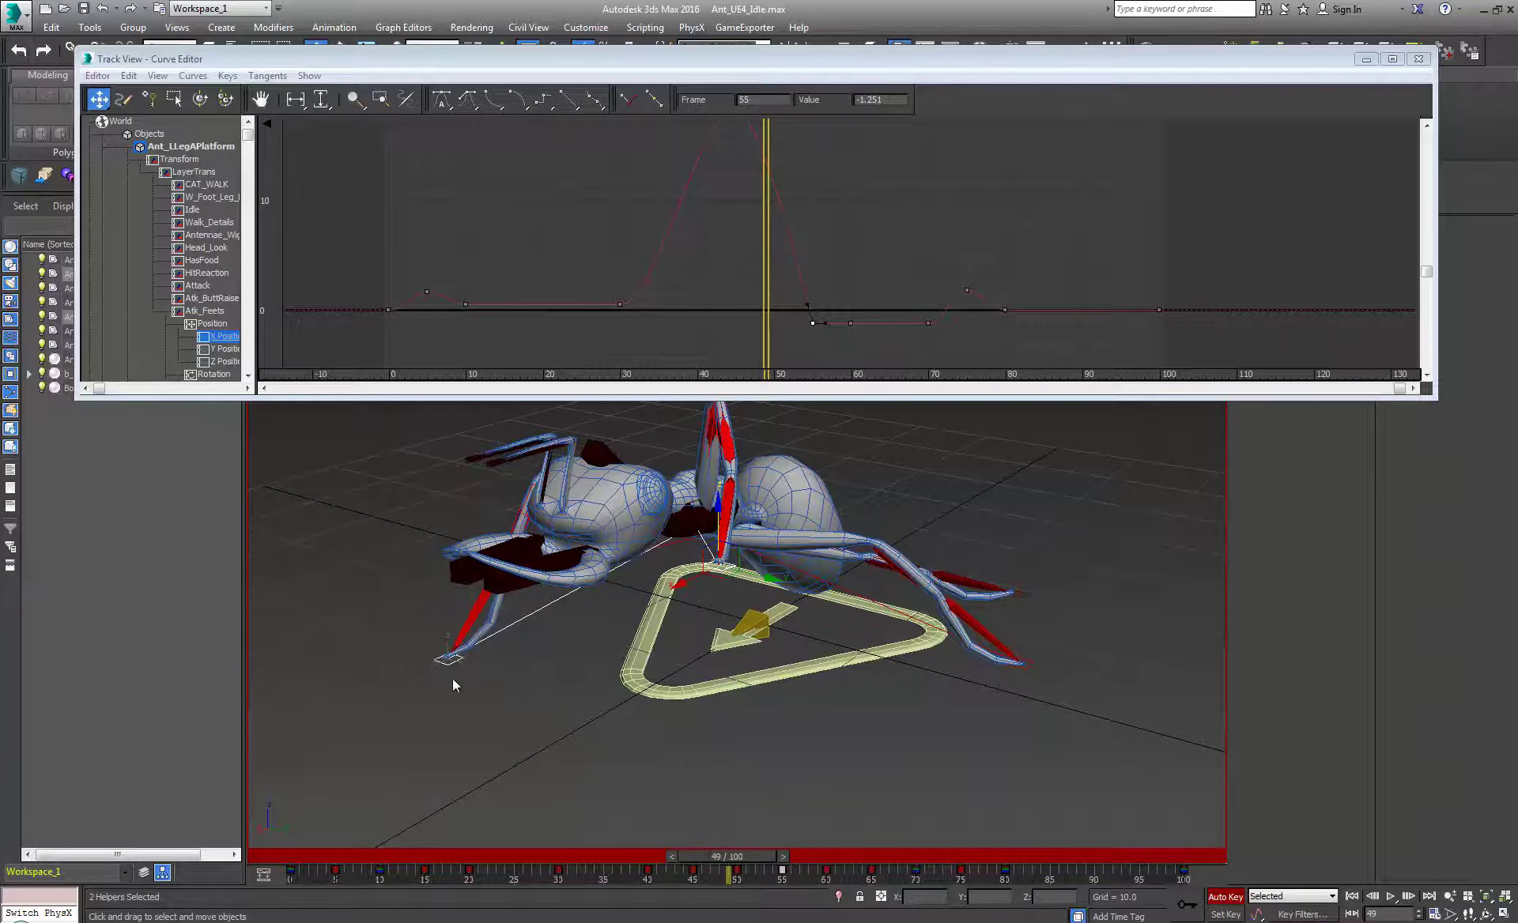
- Delete the frame 40 key from the right front leg platform's X position curve on the Atk_Feets layer
{"action": "left_click", "coordinate": [448, 660]}
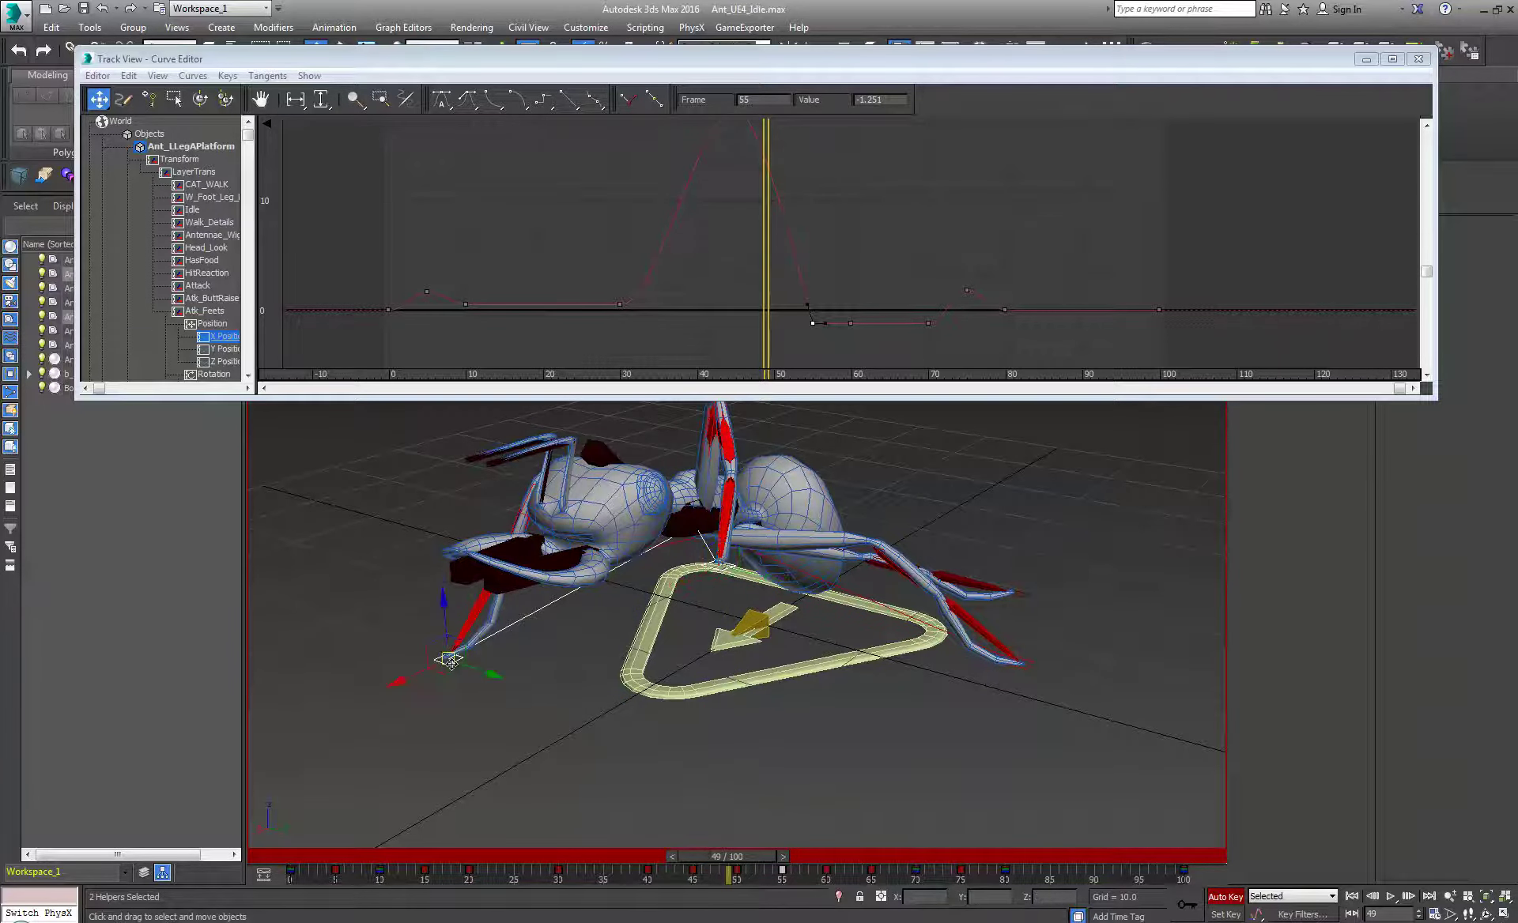
{"action": "left_click", "coordinate": [470, 696]}
{"action": "left_click", "coordinate": [455, 664]}
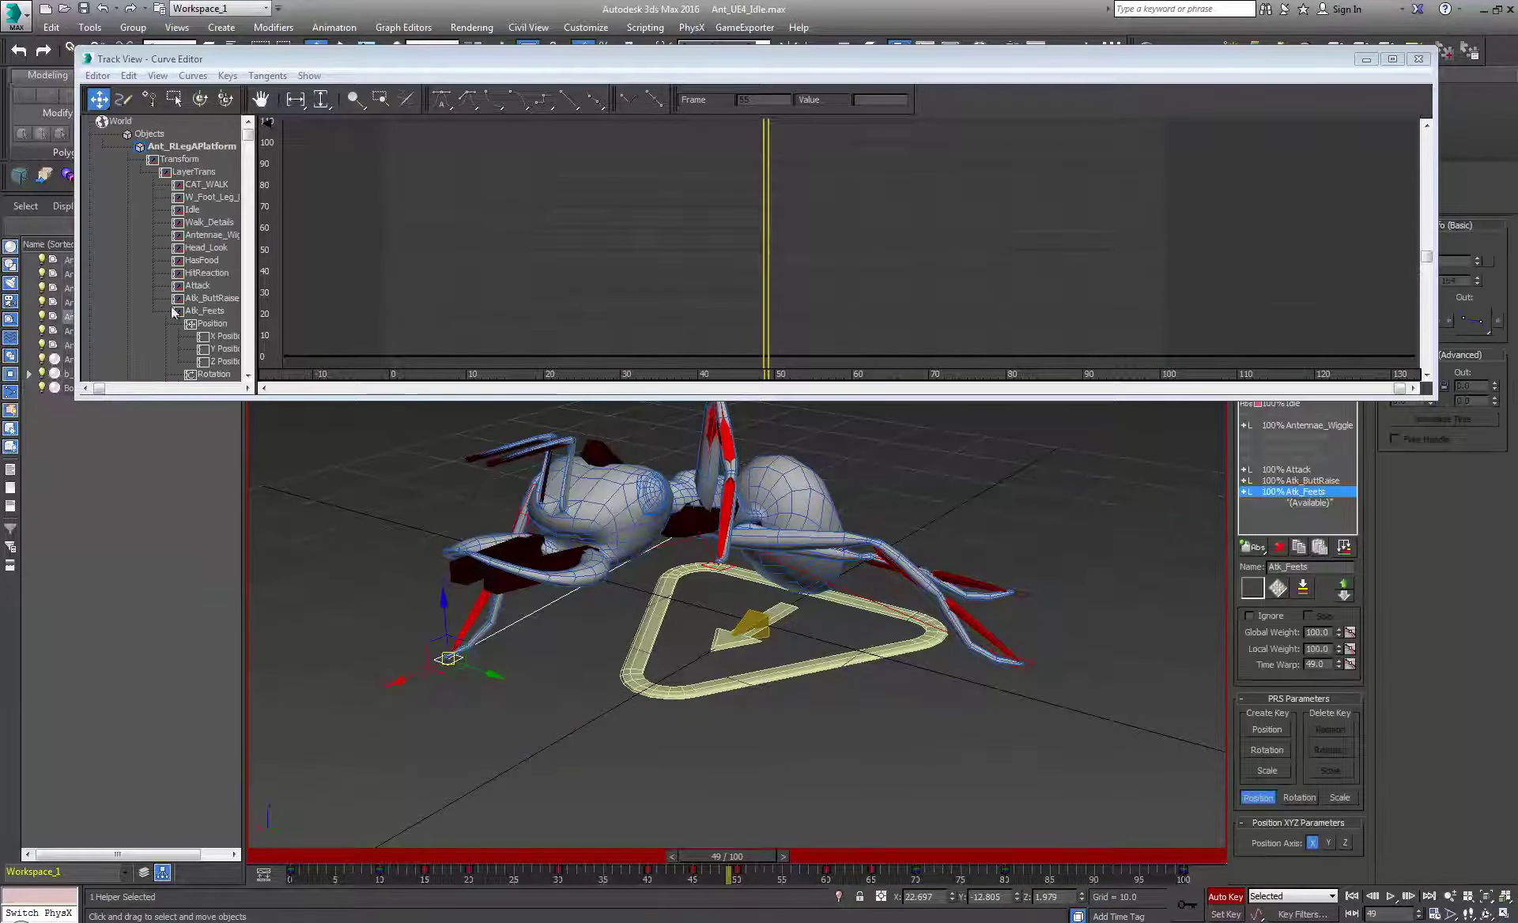
{"action": "left_click", "coordinate": [226, 337]}
{"action": "left_click_drag", "start_coordinate": [633, 233], "coordinate": [730, 288]}
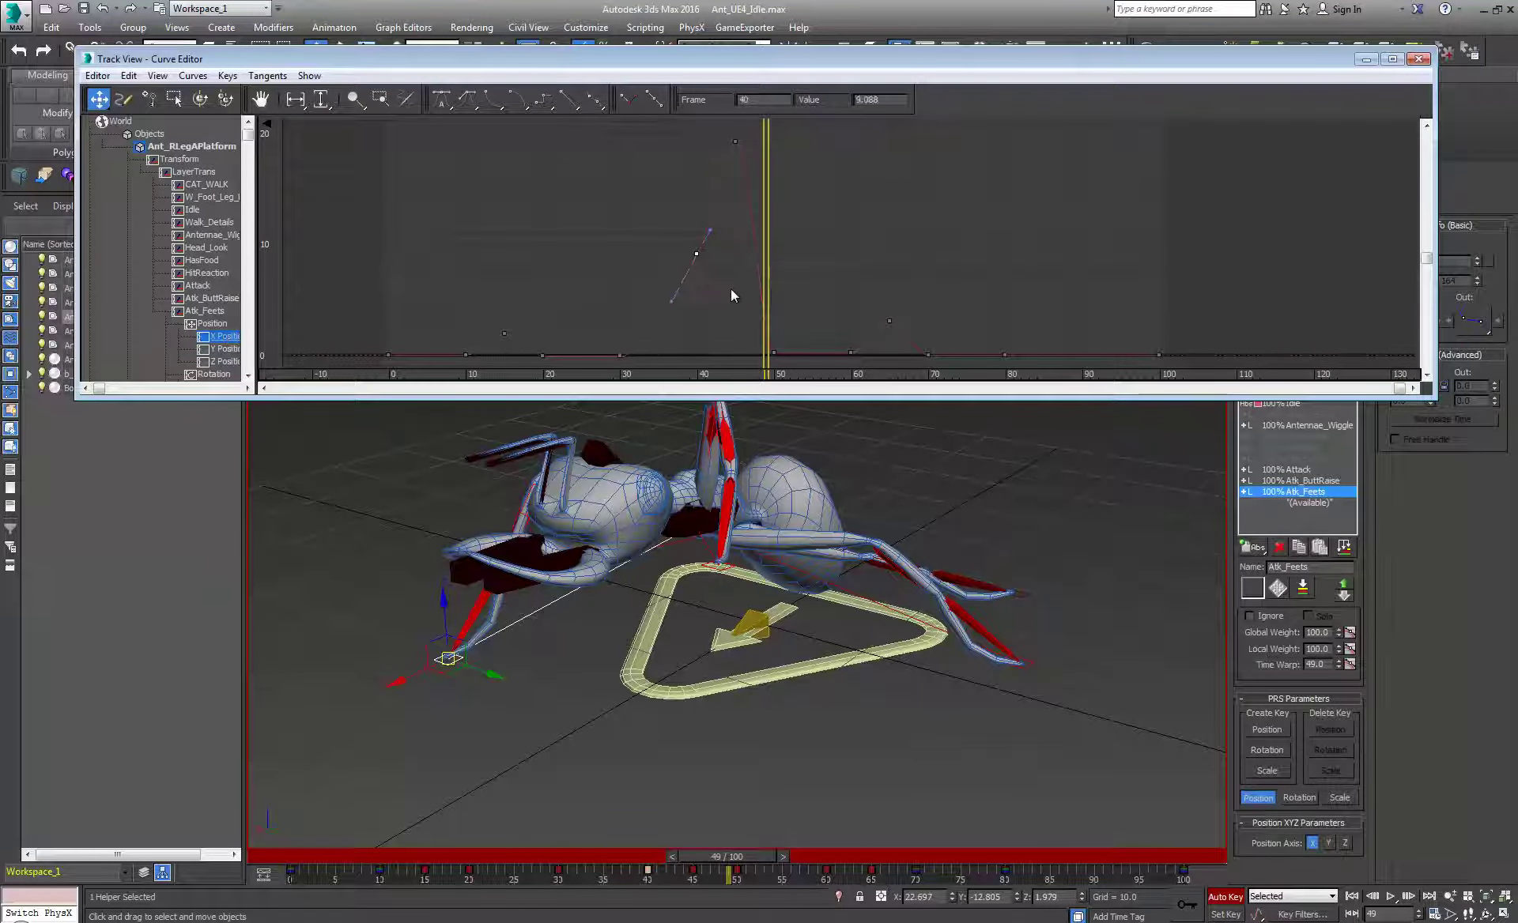
{"action": "key", "text": "Delete"}
- Move the peak key at frame 45 on the right front leg platform's X position curve to frame 43
{"action": "left_click_drag", "start_coordinate": [737, 364], "coordinate": [767, 324]}
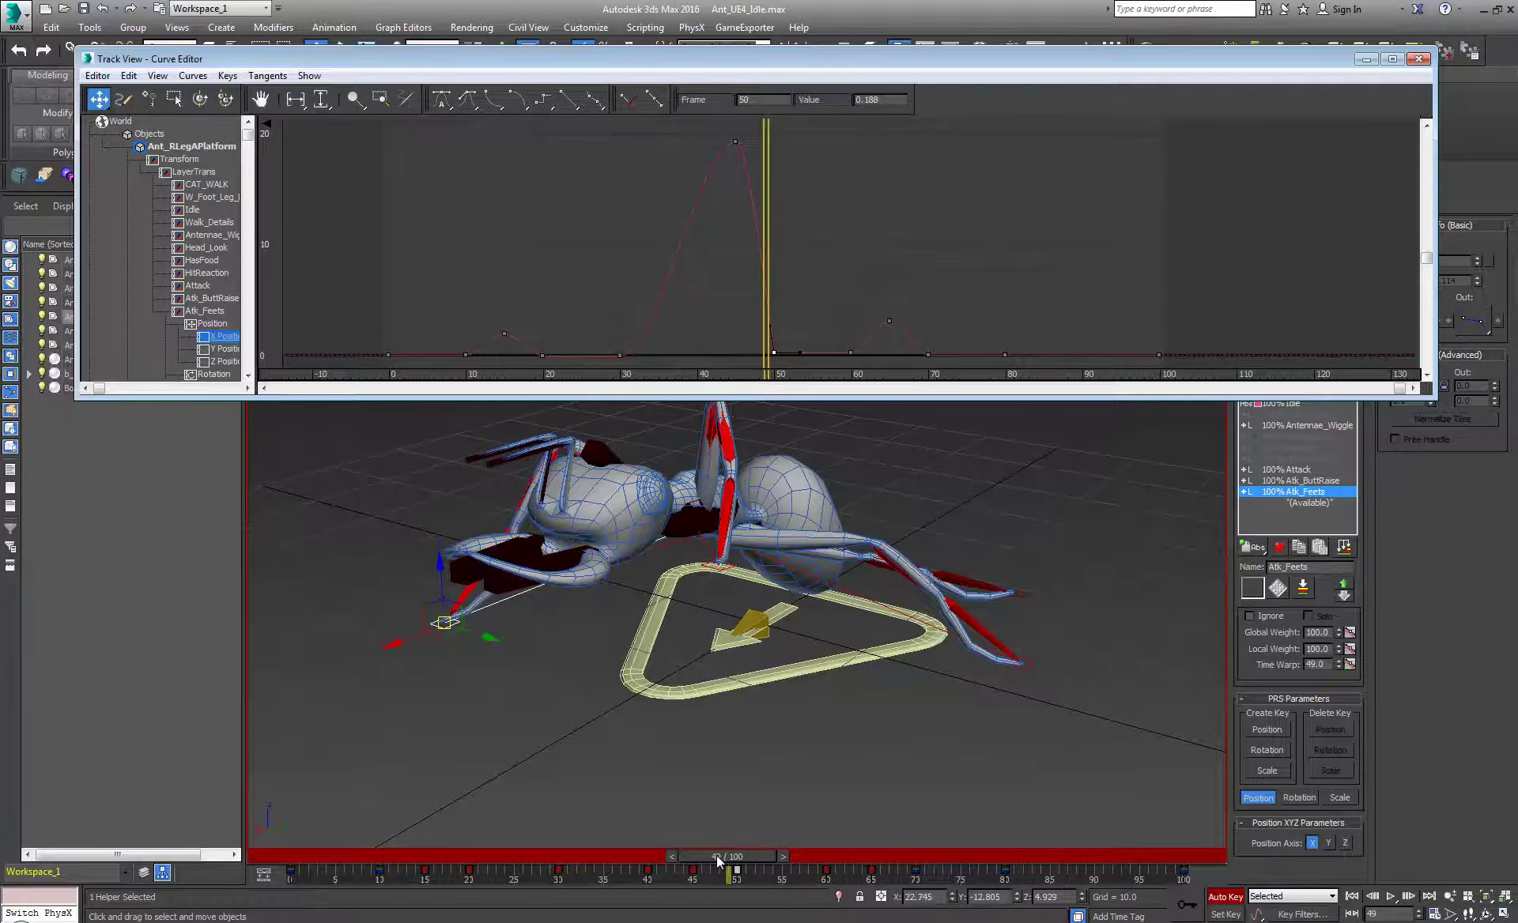
{"action": "mouse_move", "coordinate": [717, 856]}
{"action": "left_mouse_down"}
{"action": "mouse_move", "coordinate": [522, 856]}
{"action": "mouse_move", "coordinate": [693, 856]}
{"action": "left_mouse_up"}
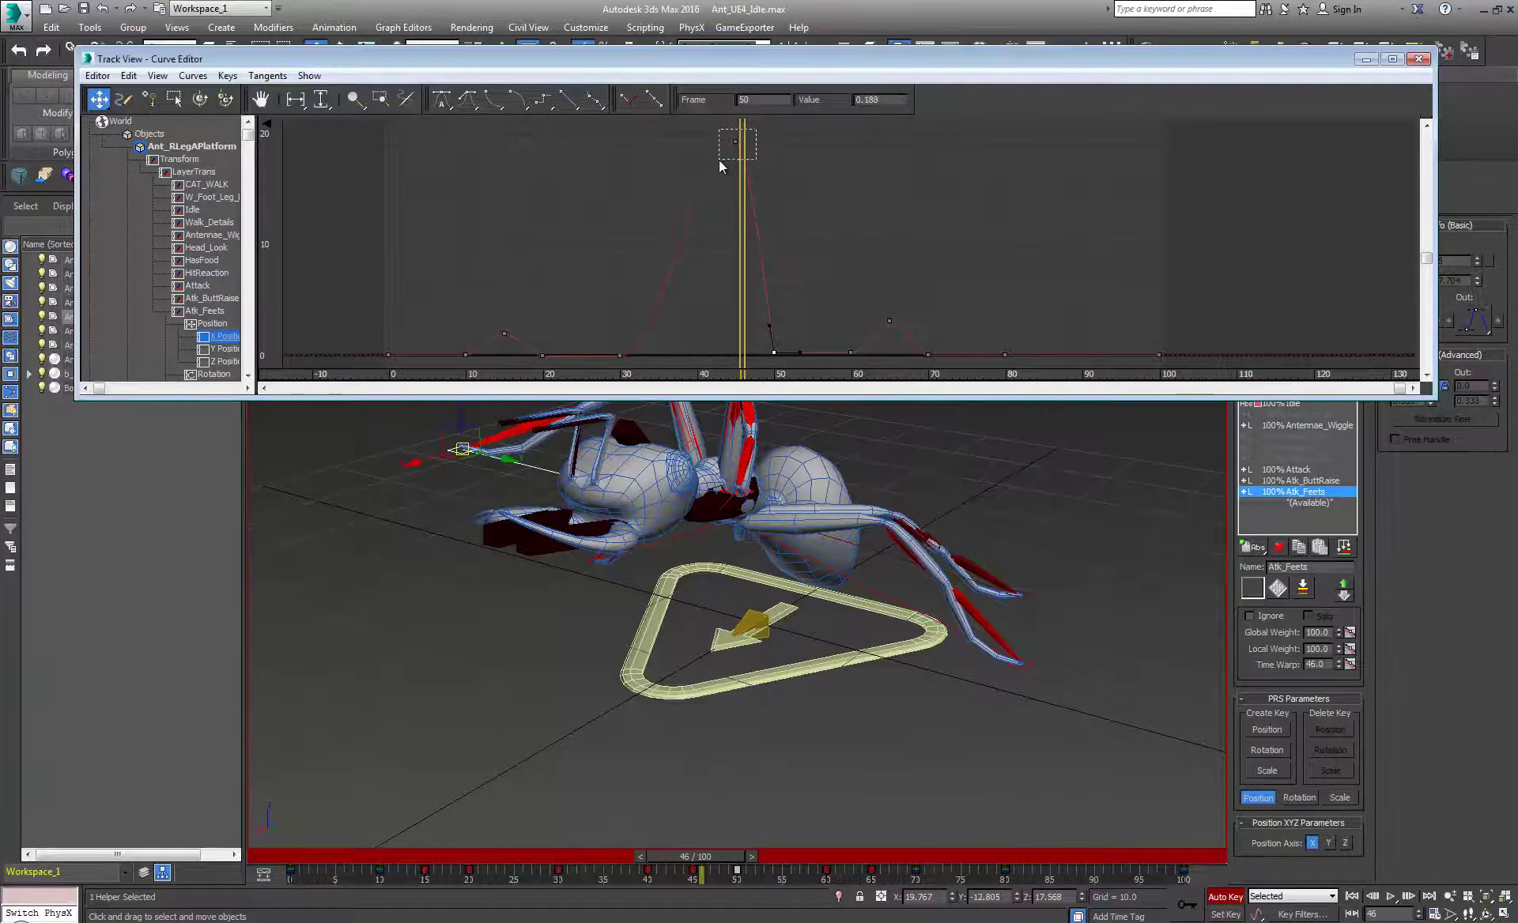
{"action": "left_click", "coordinate": [735, 141]}
{"action": "left_click_drag", "start_coordinate": [734, 142], "coordinate": [748, 142]}
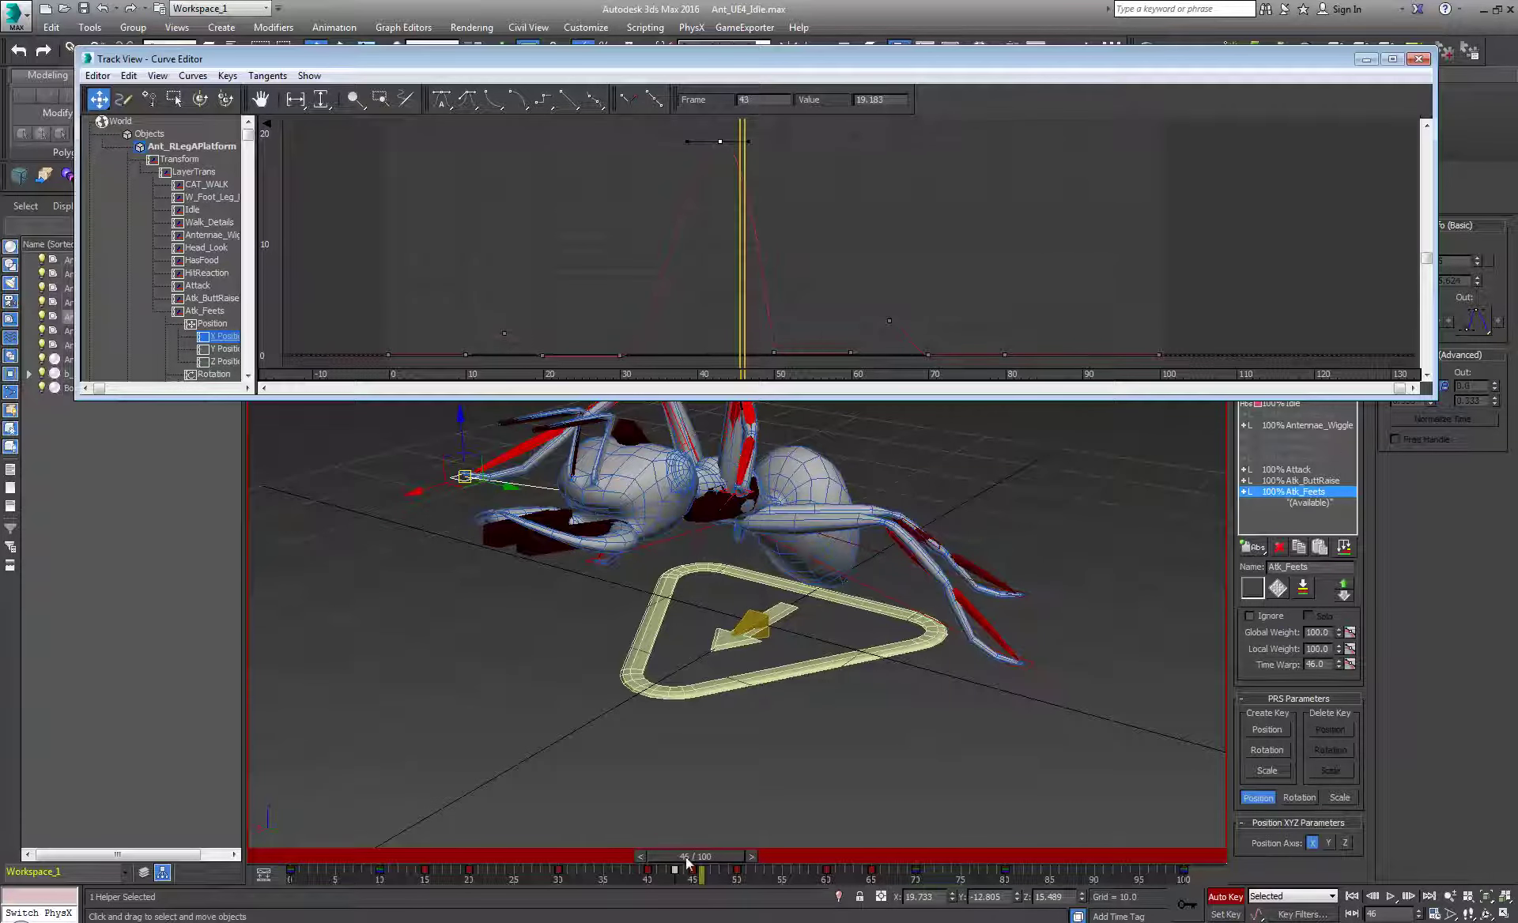
{"action": "left_click_drag", "start_coordinate": [700, 856], "coordinate": [751, 857]}
- Play the attack animation from frame 0 and review the front feet's motion from the ant's side
{"action": "scroll", "coordinate": [681, 703], "scroll_direction": "down", "scroll_amount": 3}
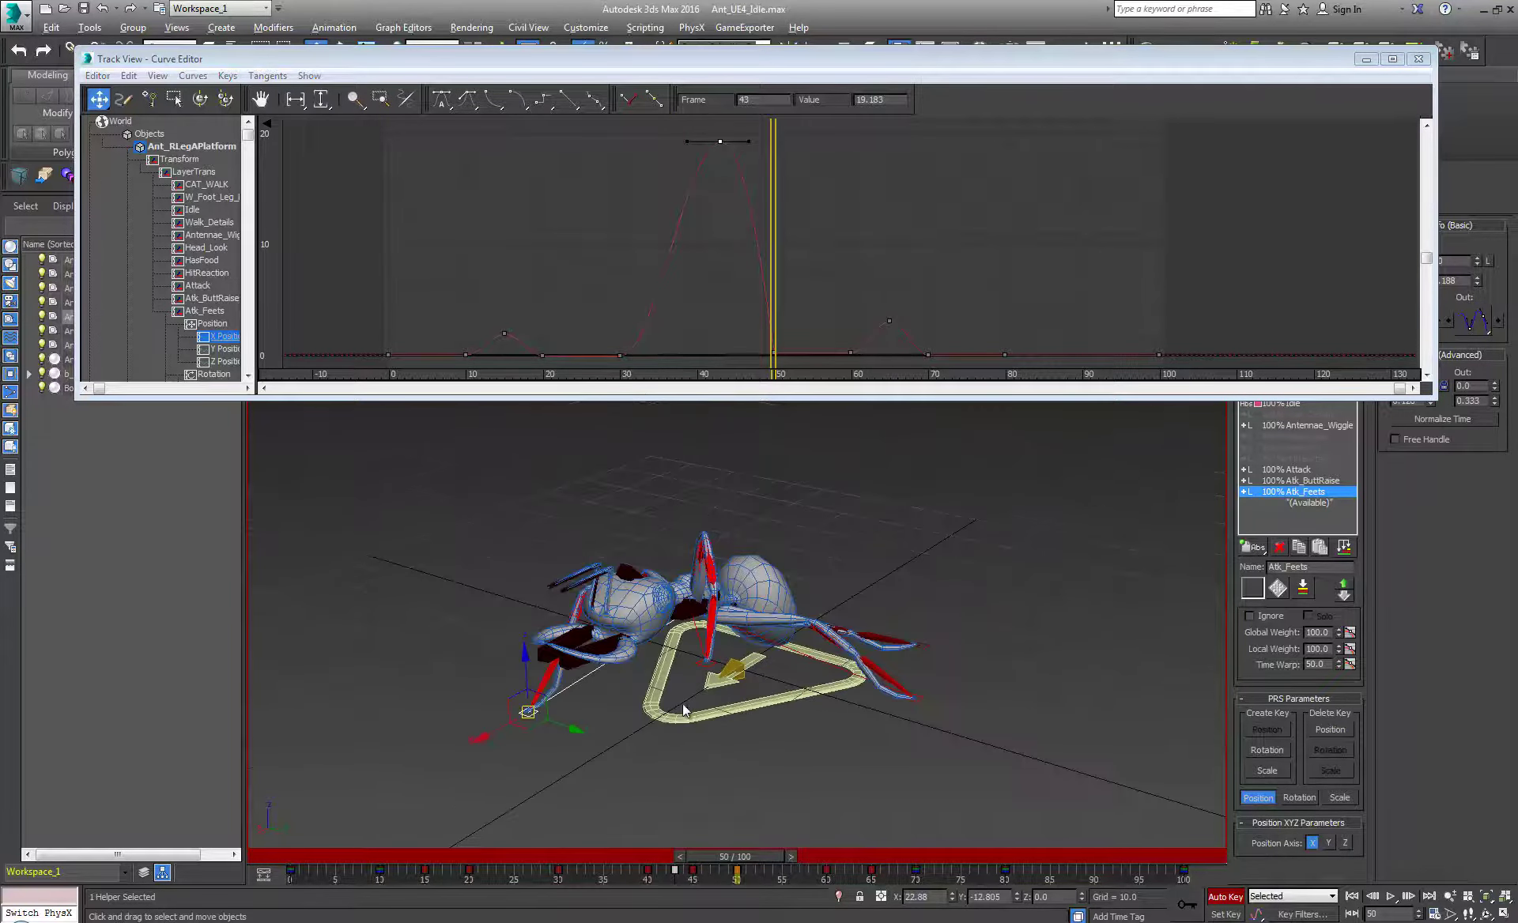
{"action": "middle_click_drag", "start_coordinate": [681, 703], "coordinate": [819, 664], "text": "alt"}
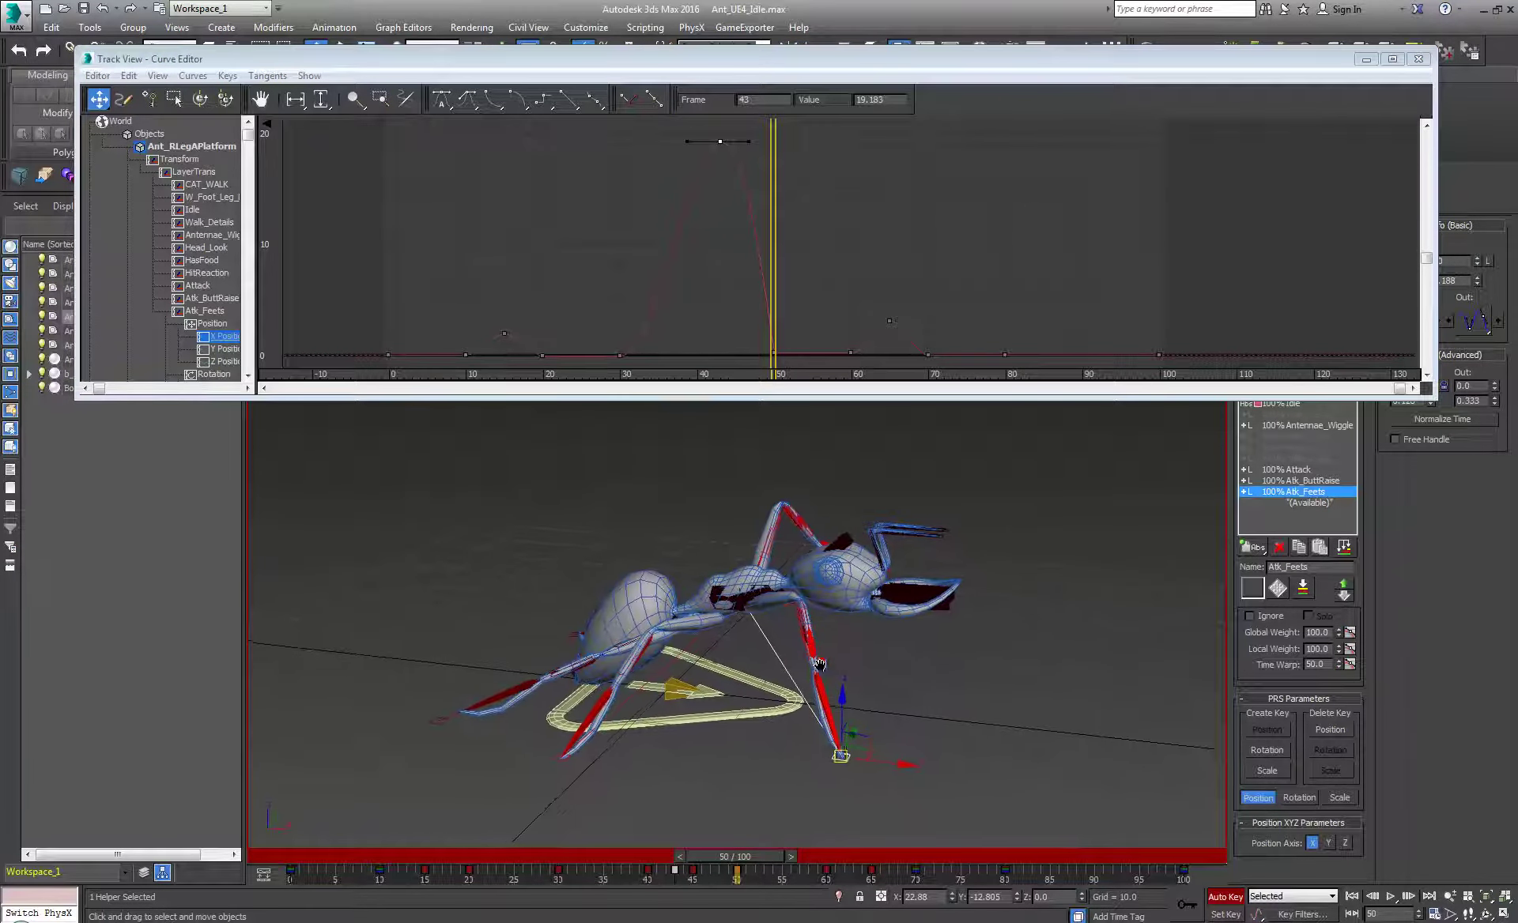
{"action": "left_click", "coordinate": [1351, 896]}
{"action": "left_click", "coordinate": [1389, 897]}
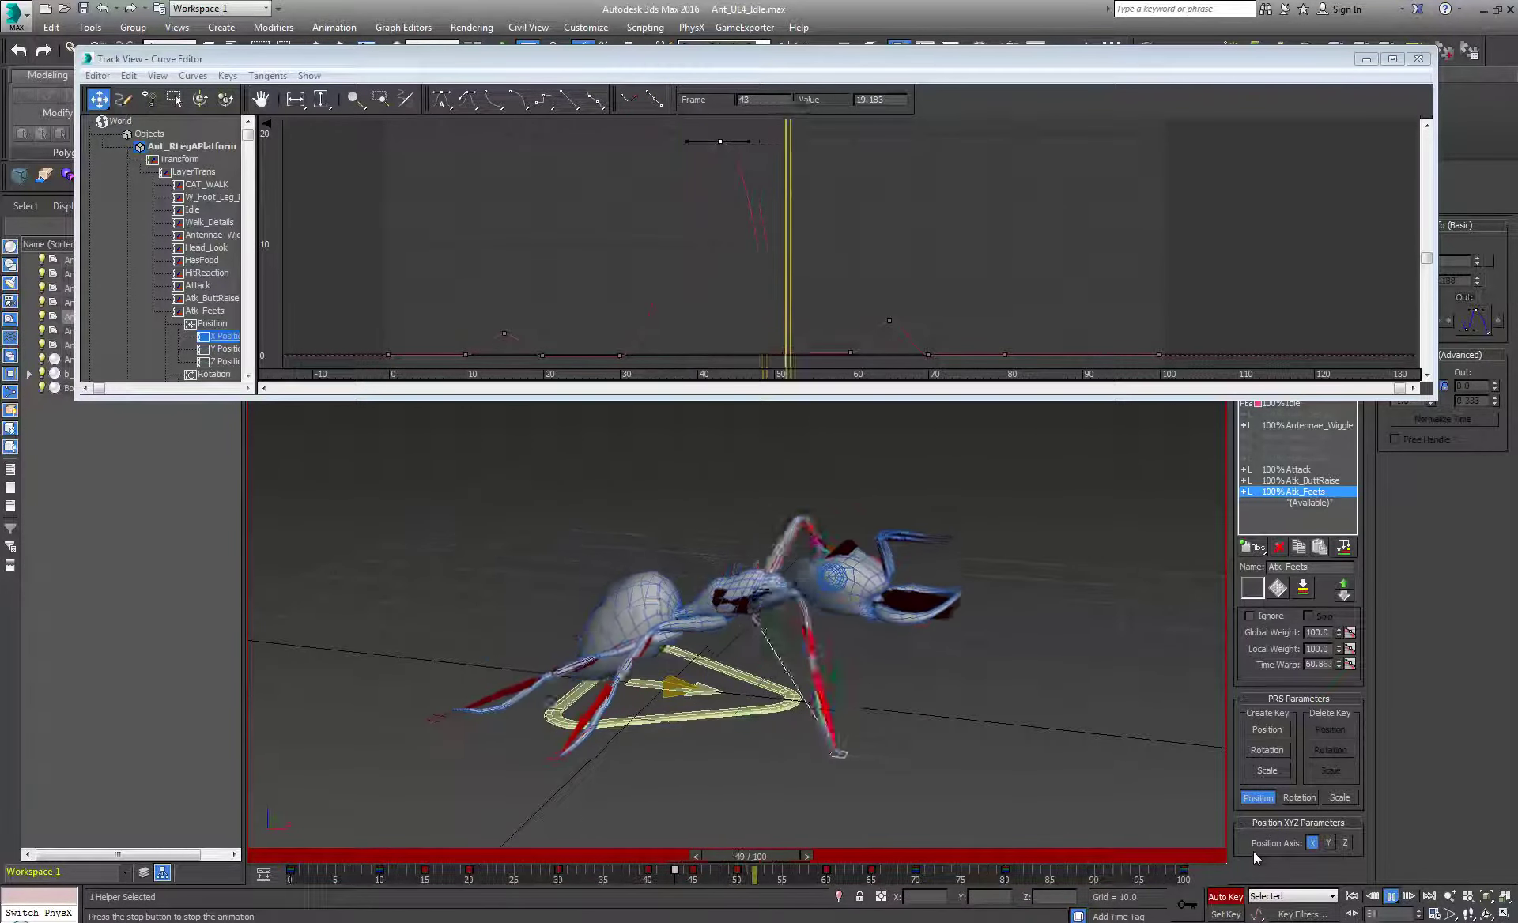
{"action": "middle_click_drag", "start_coordinate": [1023, 676], "coordinate": [923, 647], "text": "alt"}
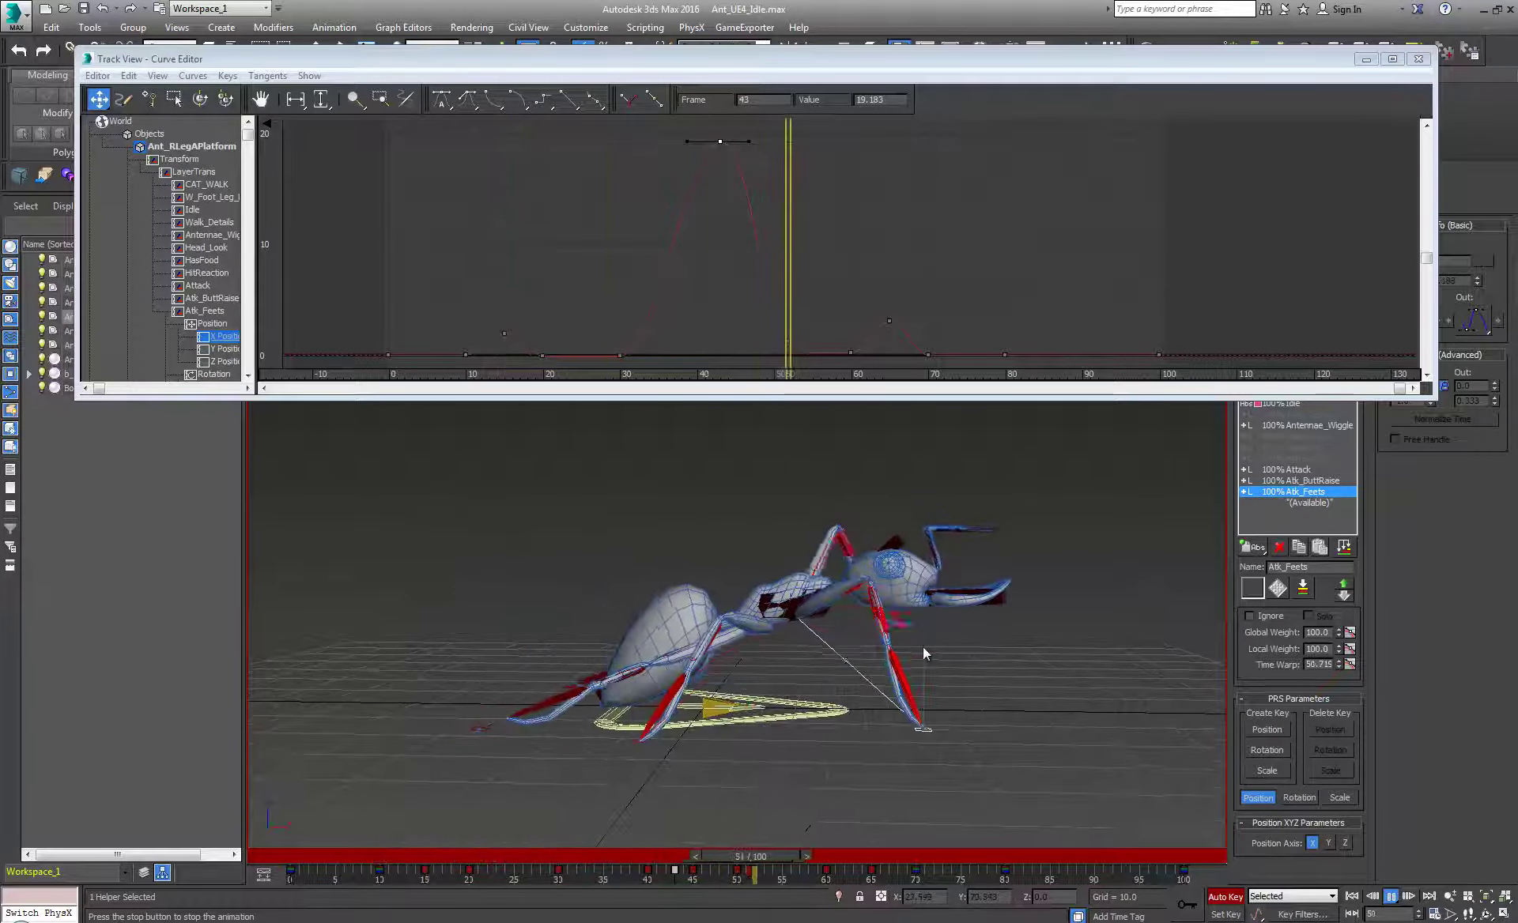
{"action": "left_click", "coordinate": [1391, 896]}
- Try to raise the frame 20 key on the right front leg platform's Y position curve to about 5.34
{"action": "left_click", "coordinate": [225, 349]}
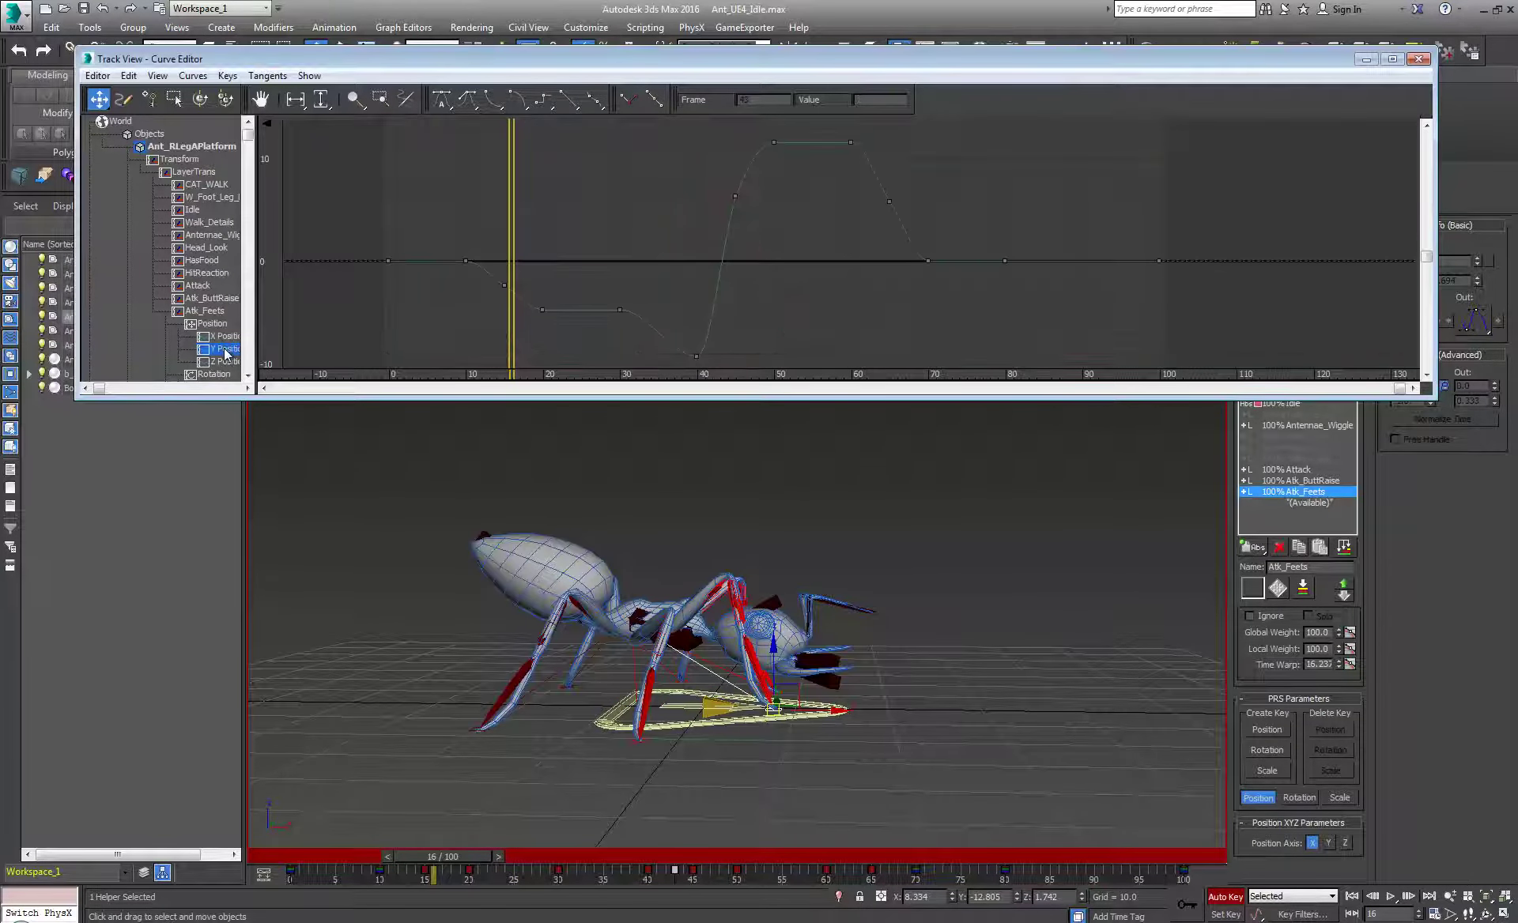
{"action": "left_click", "coordinate": [542, 309]}
{"action": "left_click_drag", "start_coordinate": [510, 308], "coordinate": [551, 212]}
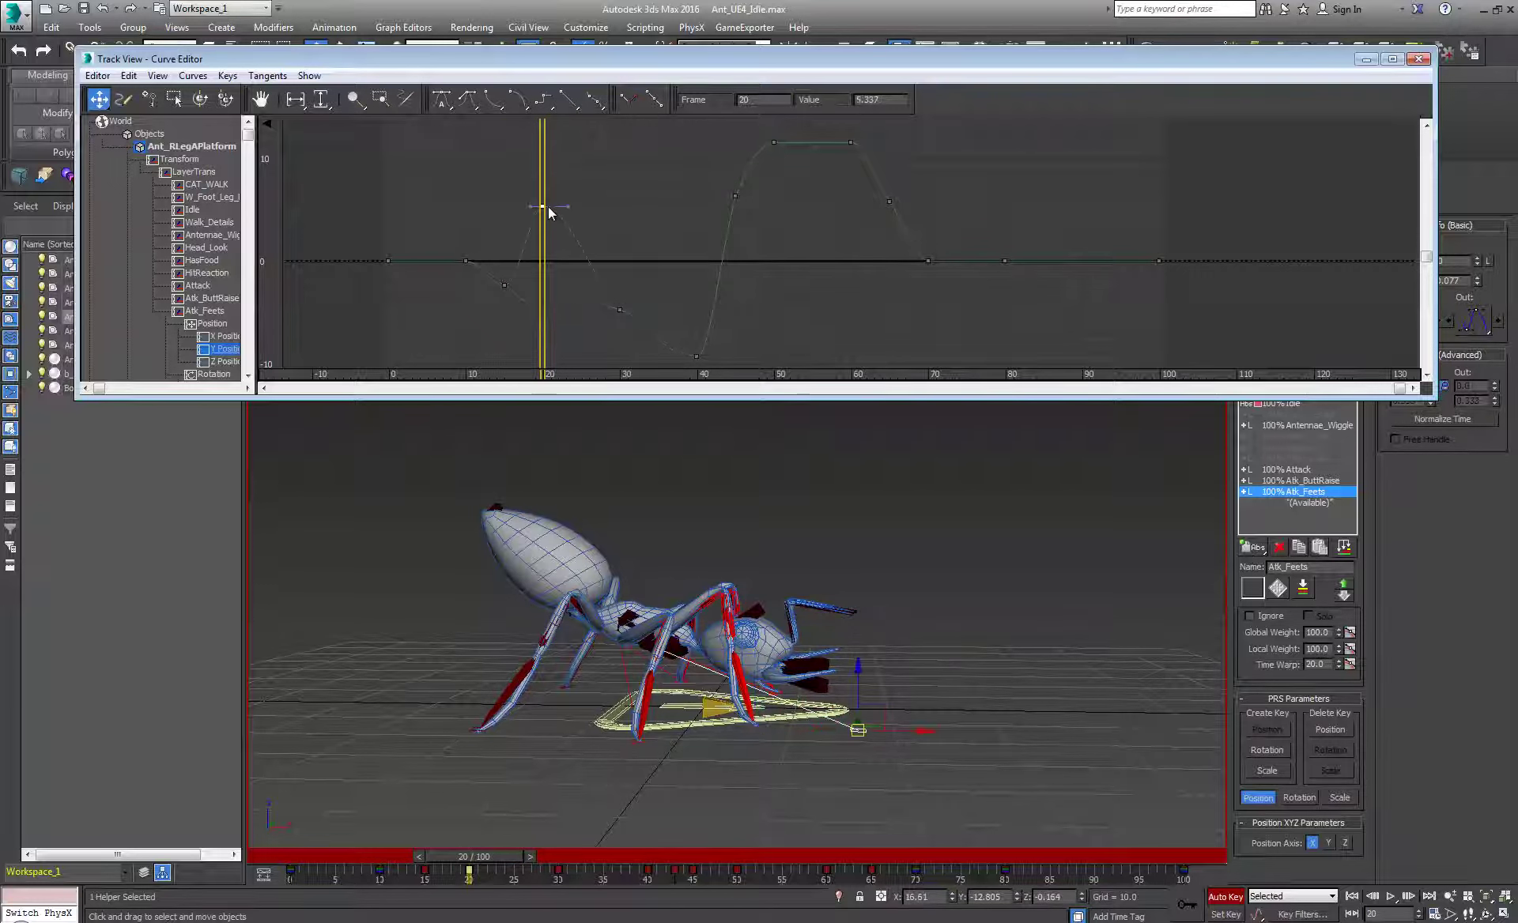
{"action": "key", "text": "ctrl+z"}
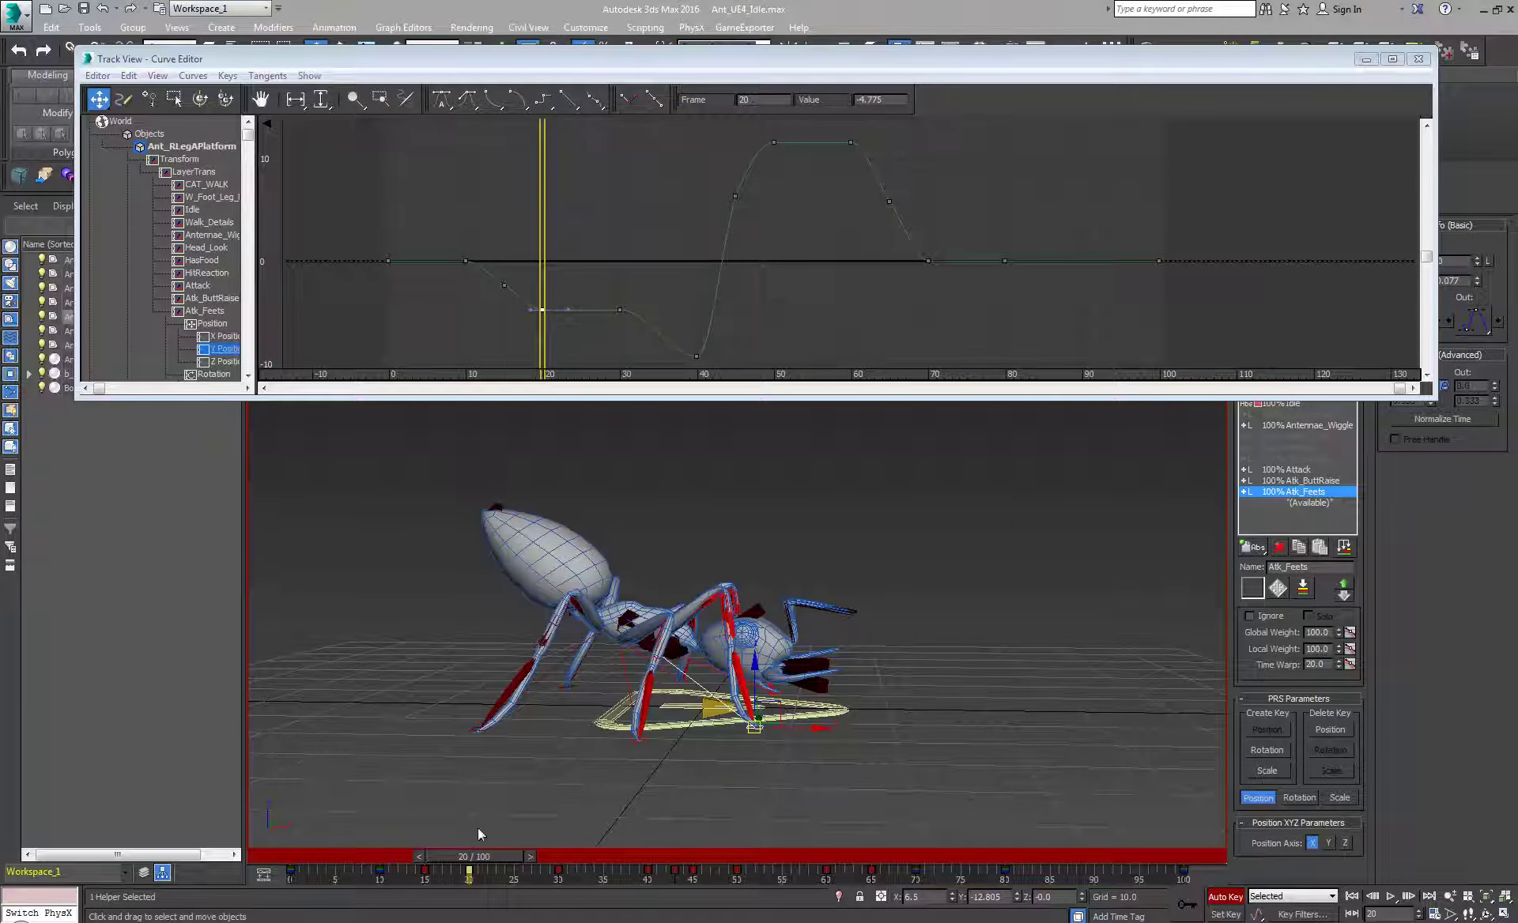
- Raise the frame 50 and 60 keys on the right front leg platform's Y position curve to about 17.5
{"action": "left_click_drag", "start_coordinate": [456, 855], "coordinate": [727, 865]}
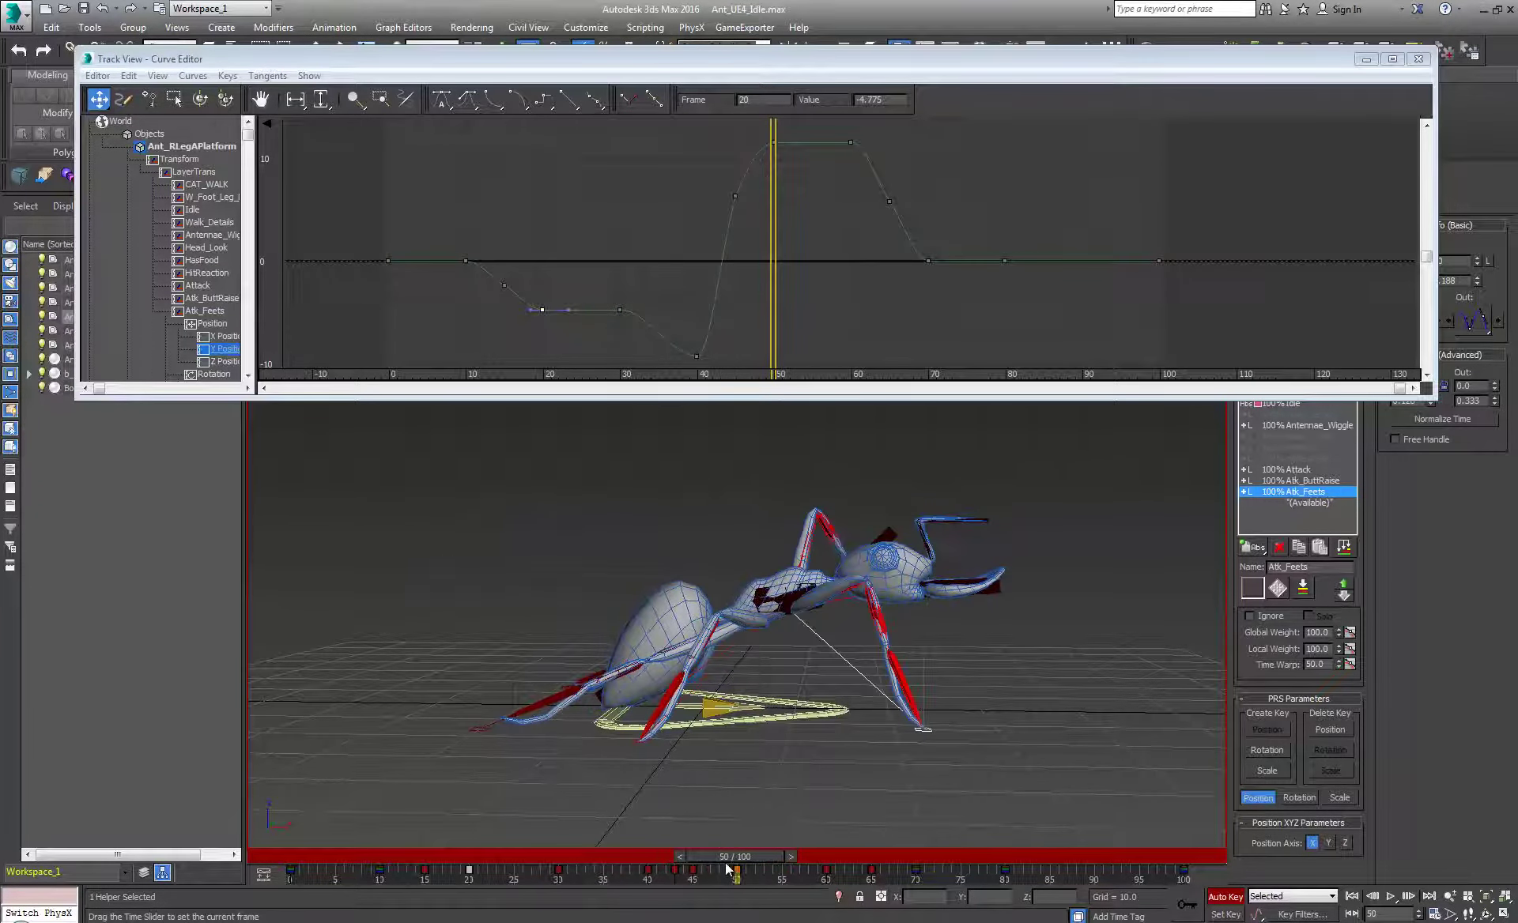
{"action": "middle_click_drag", "start_coordinate": [721, 123], "coordinate": [692, 203]}
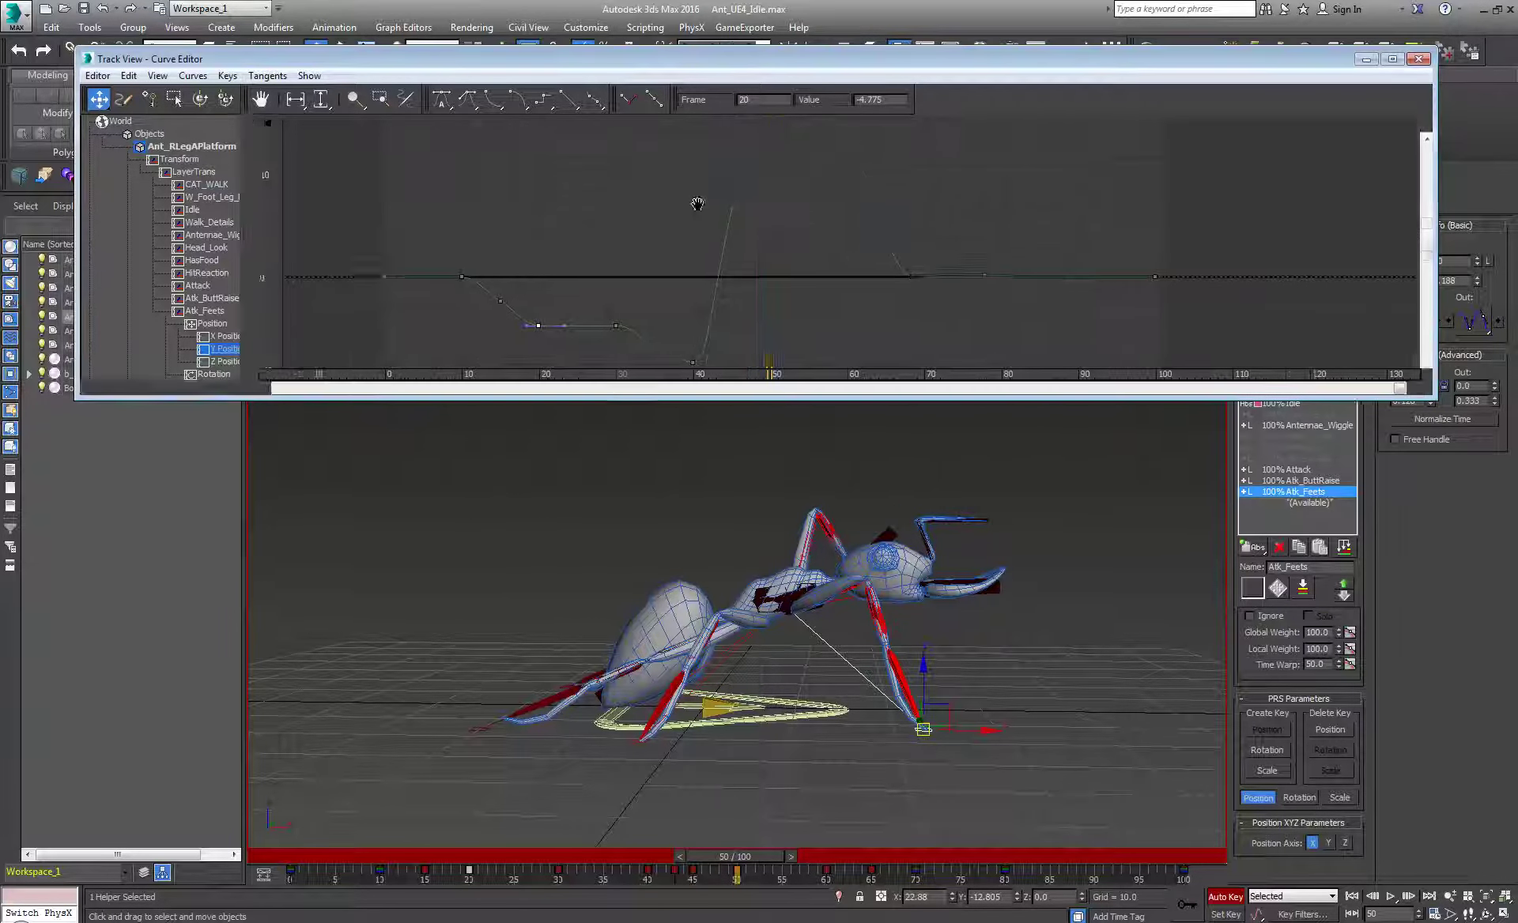
{"action": "left_click_drag", "start_coordinate": [692, 204], "coordinate": [820, 182]}
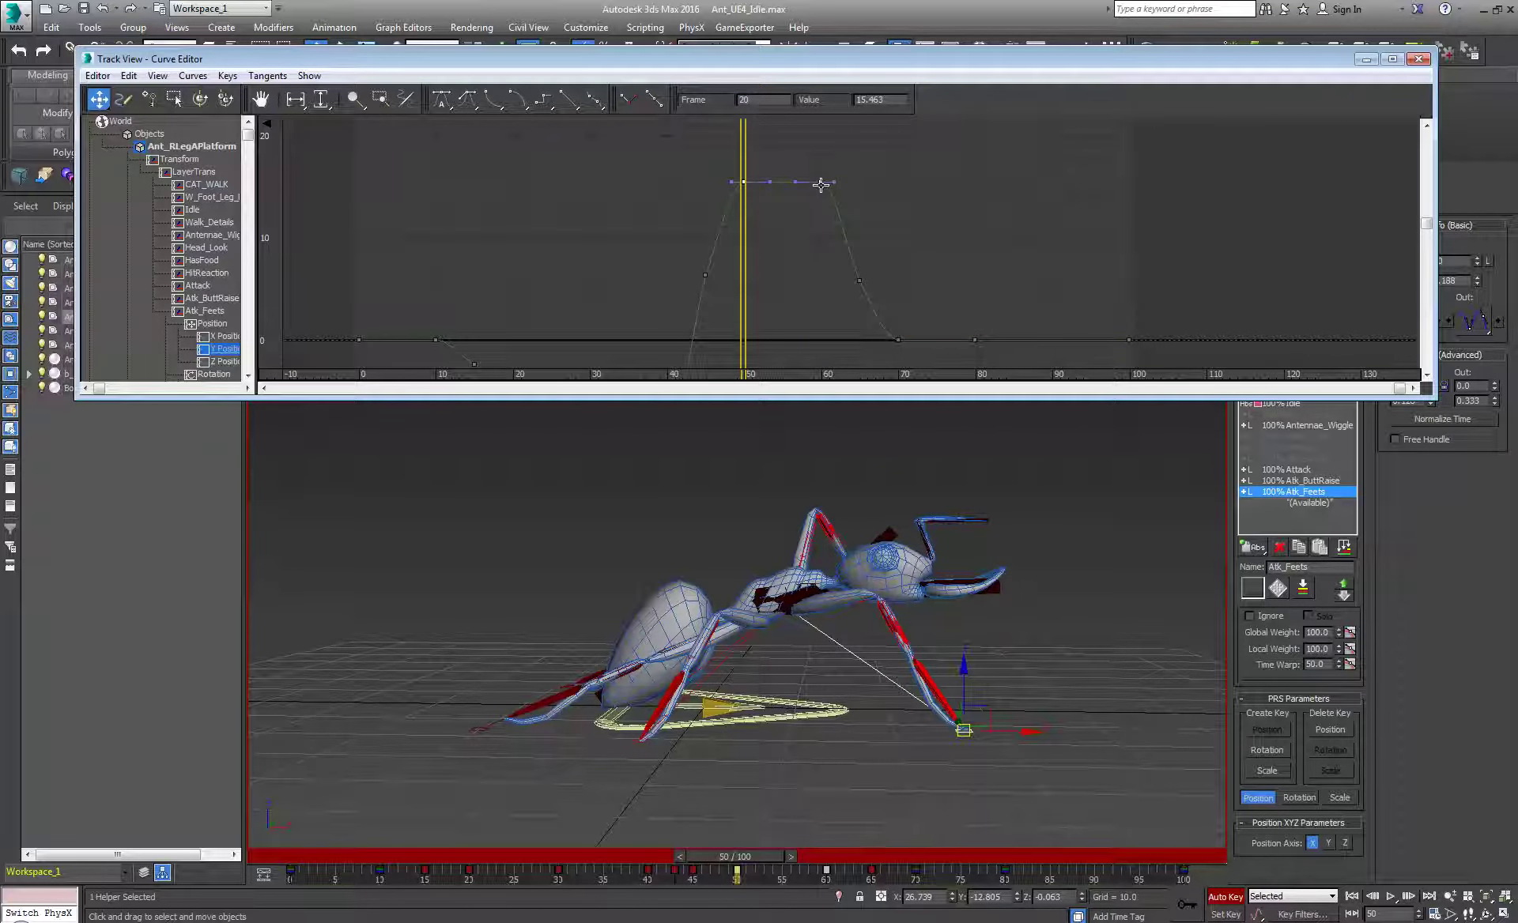
{"action": "left_click_drag", "start_coordinate": [821, 182], "coordinate": [820, 163]}
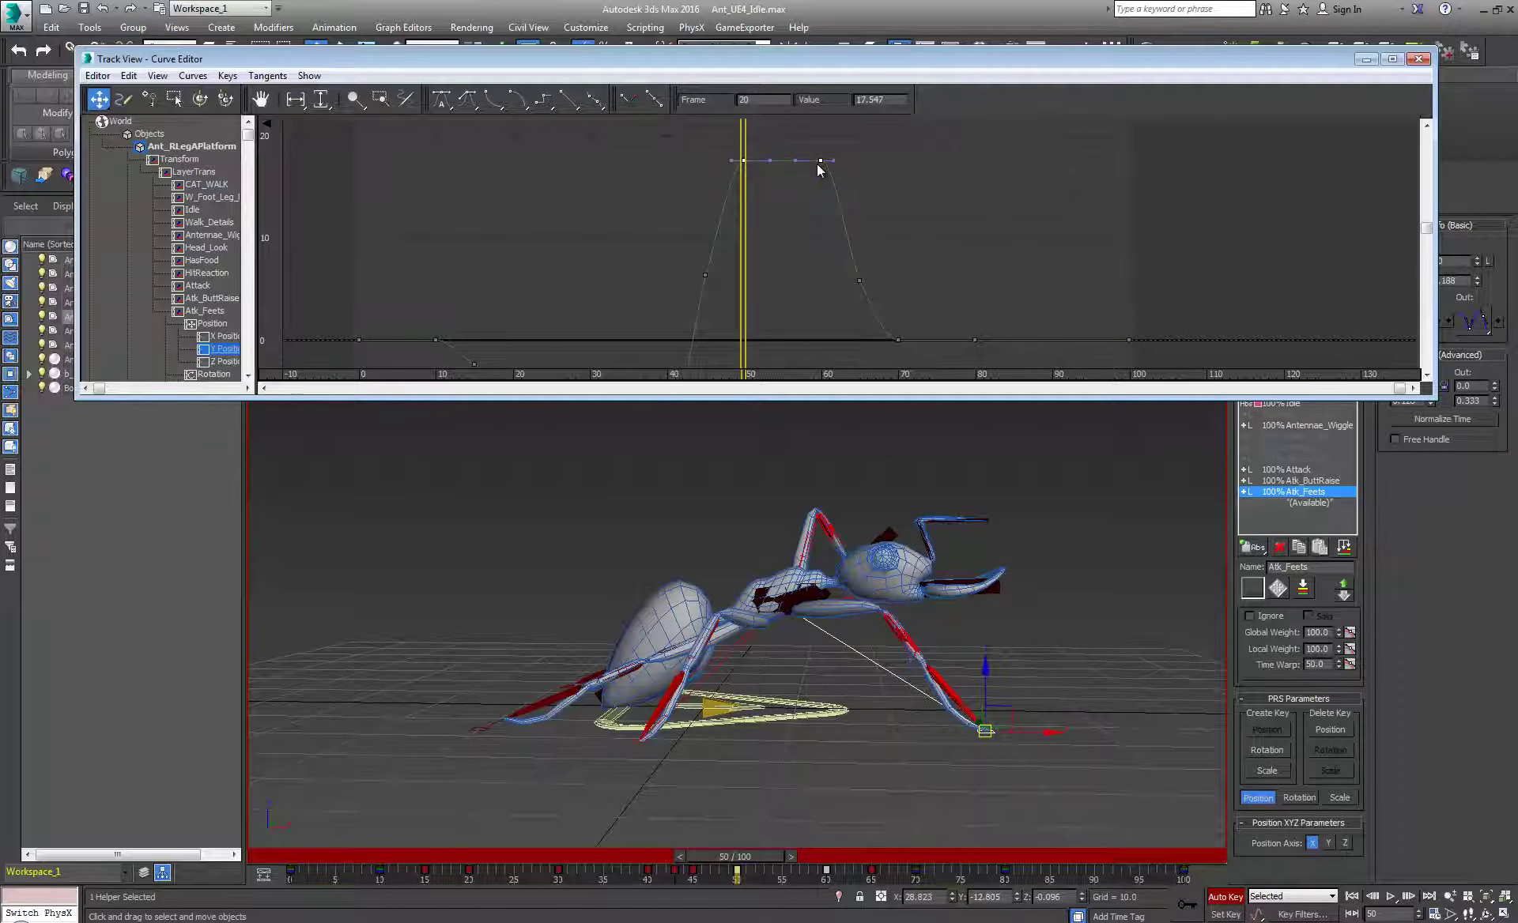
- Delete the frame 65 and frame 45 keys from the right front leg platform's Y position curve
{"action": "middle_click_drag", "start_coordinate": [818, 230], "coordinate": [811, 227]}
{"action": "left_click_drag", "start_coordinate": [828, 245], "coordinate": [881, 295]}
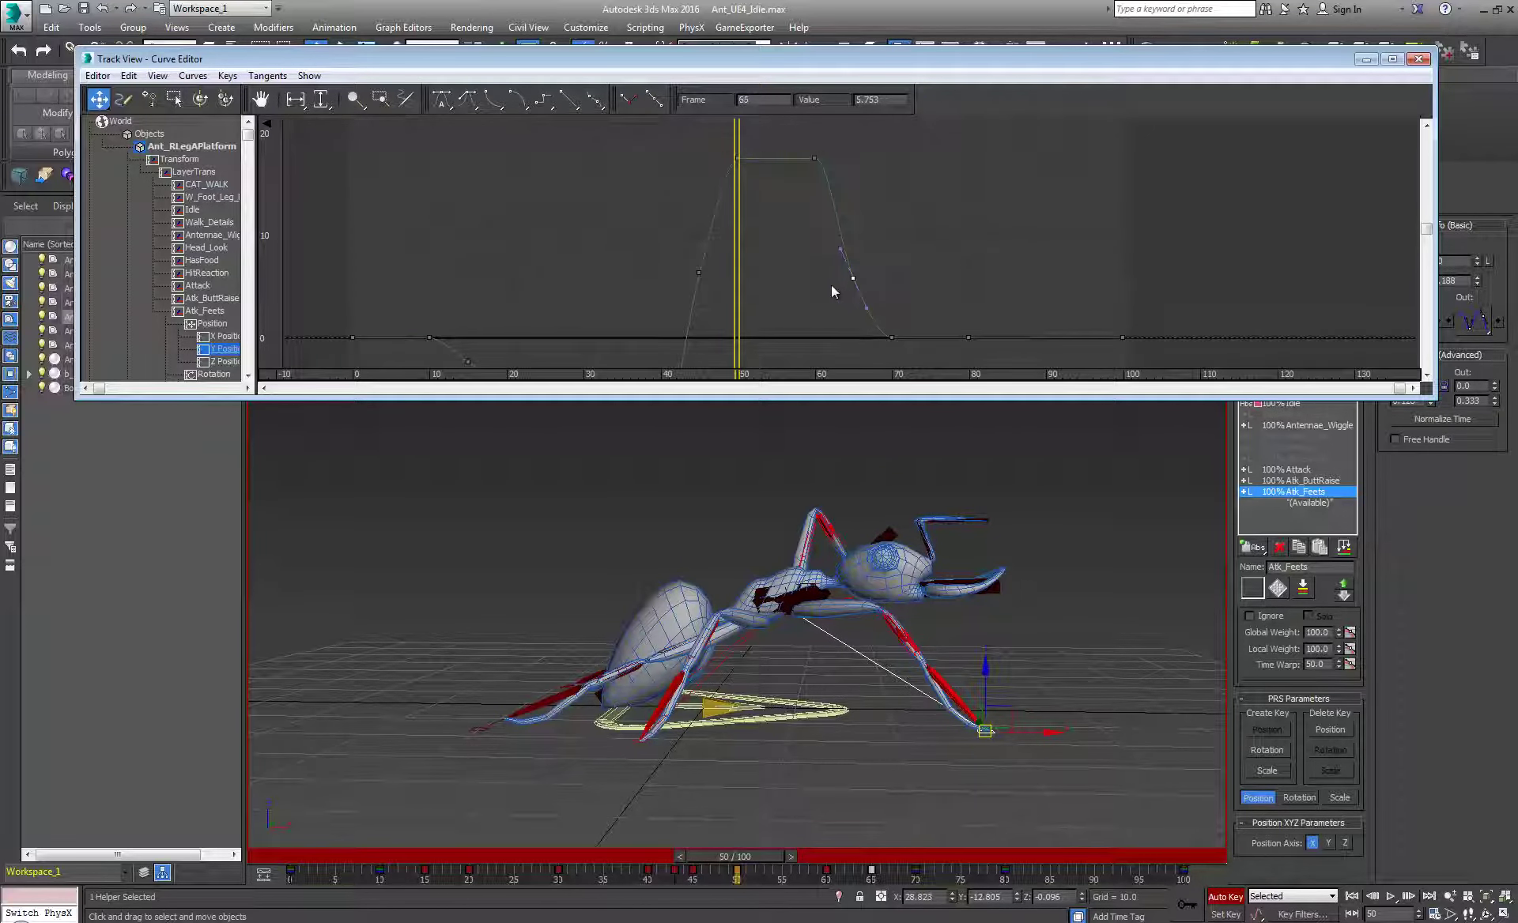
{"action": "key", "text": "Delete"}
{"action": "left_click_drag", "start_coordinate": [724, 293], "coordinate": [722, 298]}
{"action": "middle_click_drag", "start_coordinate": [720, 300], "coordinate": [719, 224]}
{"action": "scroll", "coordinate": [716, 273], "scroll_direction": "down", "scroll_amount": 2}
{"action": "key", "text": "Delete"}
{"action": "left_click_drag", "start_coordinate": [716, 290], "coordinate": [785, 340]}
- Raise the frame 50, 60 and 70 keys on the left front leg platform's Y position curve by about 2.5 units
{"action": "middle_click_drag", "start_coordinate": [970, 680], "coordinate": [933, 727], "text": "alt"}
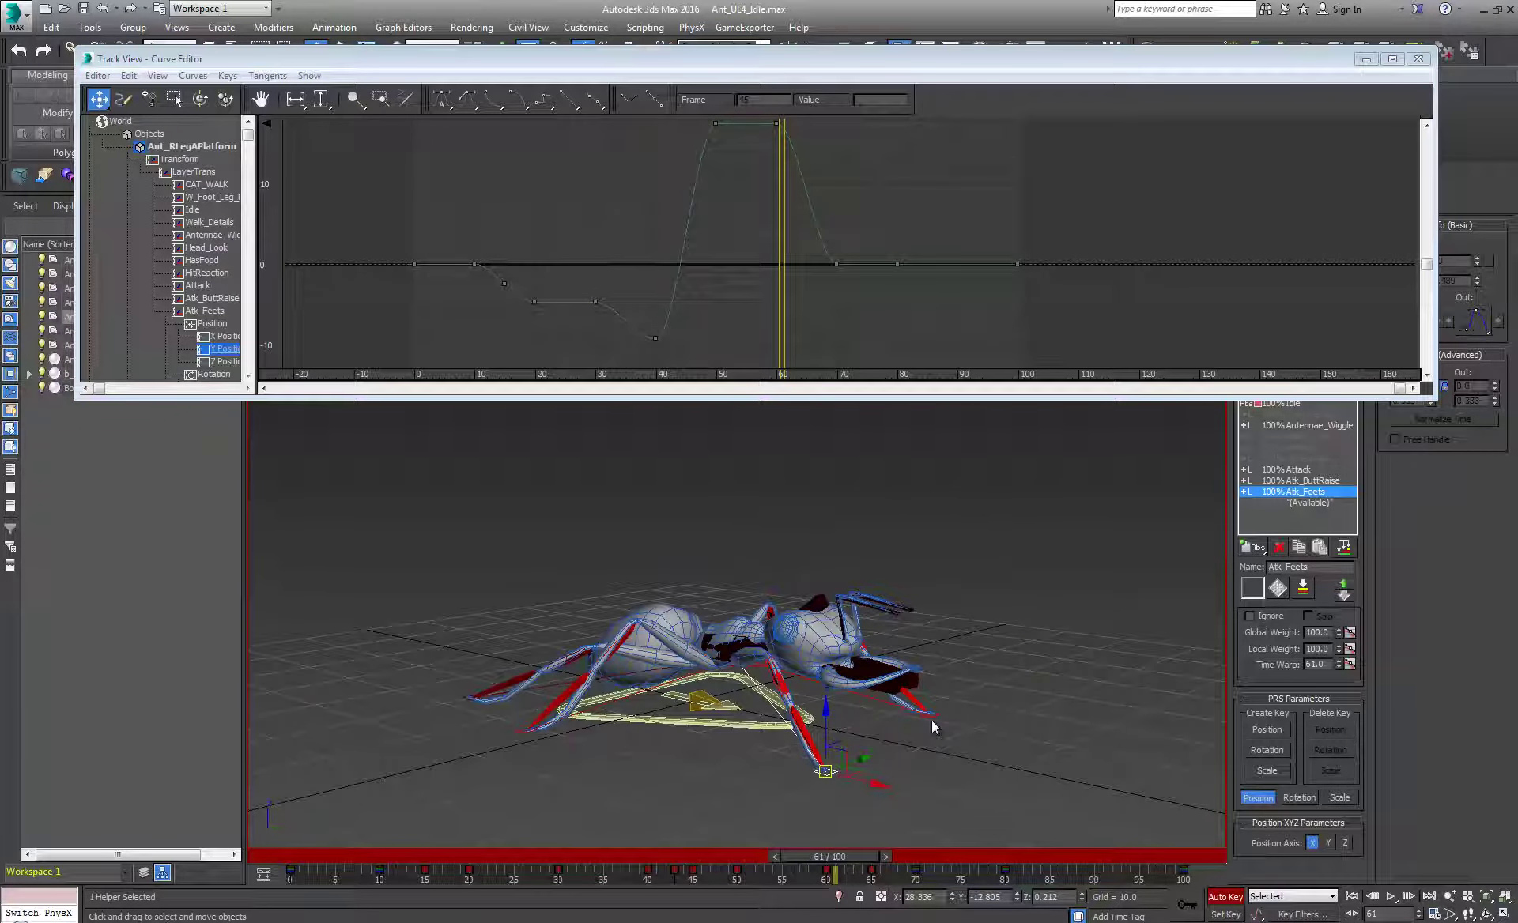
{"action": "left_click", "coordinate": [931, 718]}
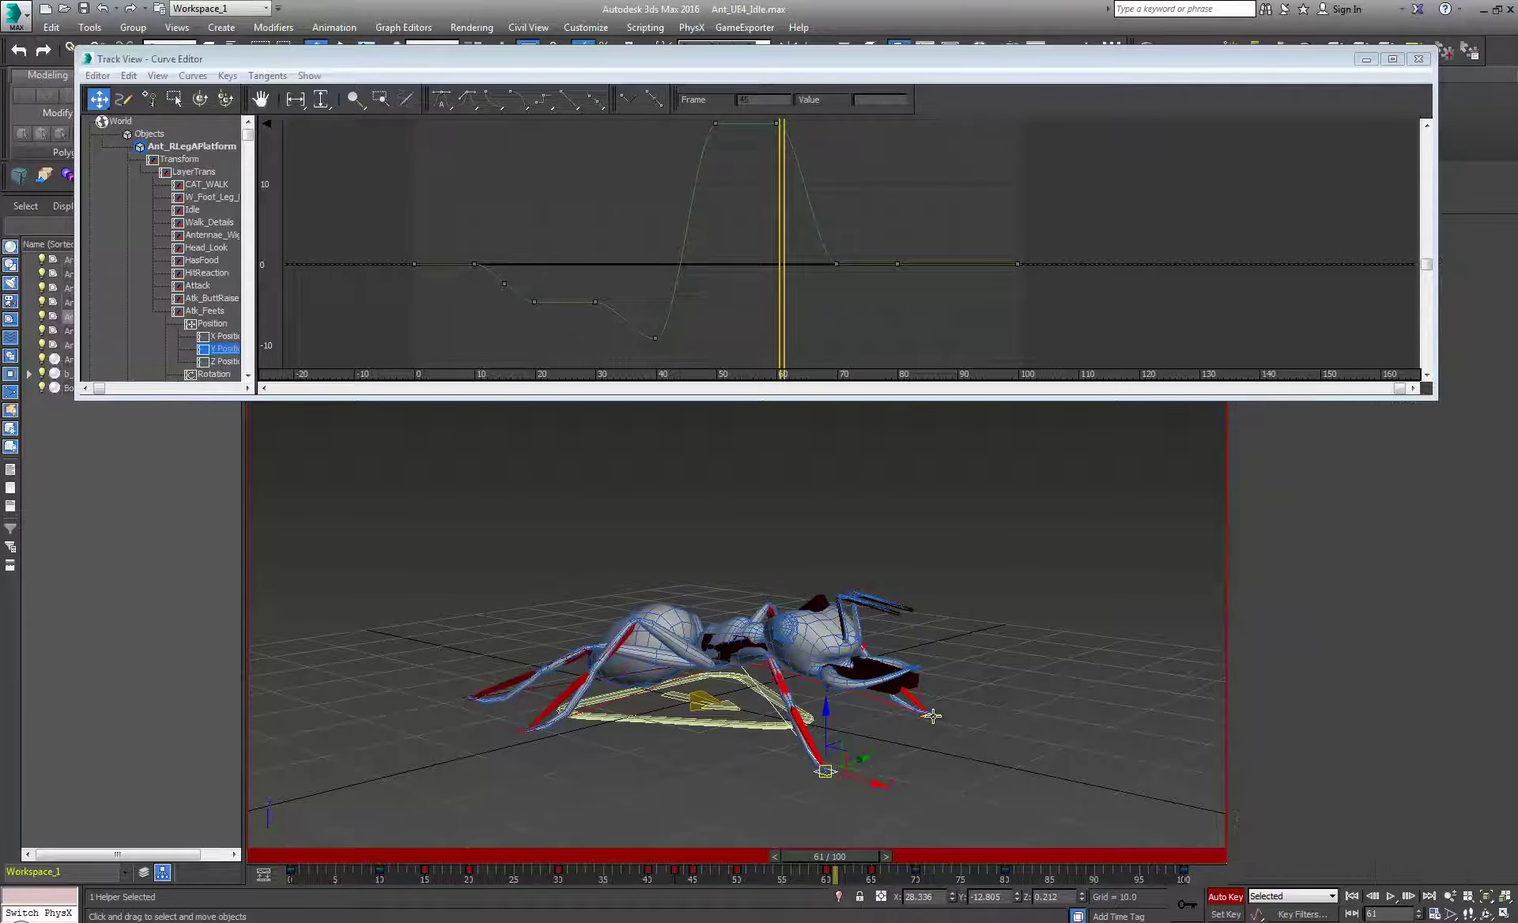
{"action": "middle_click_drag", "start_coordinate": [931, 718], "coordinate": [808, 871], "text": "alt"}
{"action": "mouse_move", "coordinate": [808, 856]}
{"action": "left_mouse_down"}
{"action": "mouse_move", "coordinate": [519, 850]}
{"action": "mouse_move", "coordinate": [848, 833]}
{"action": "mouse_move", "coordinate": [700, 842]}
{"action": "mouse_move", "coordinate": [813, 826]}
{"action": "mouse_move", "coordinate": [1094, 847]}
{"action": "mouse_move", "coordinate": [648, 845]}
{"action": "mouse_move", "coordinate": [817, 832]}
{"action": "mouse_move", "coordinate": [778, 836]}
{"action": "left_mouse_up"}
{"action": "key", "text": "w"}
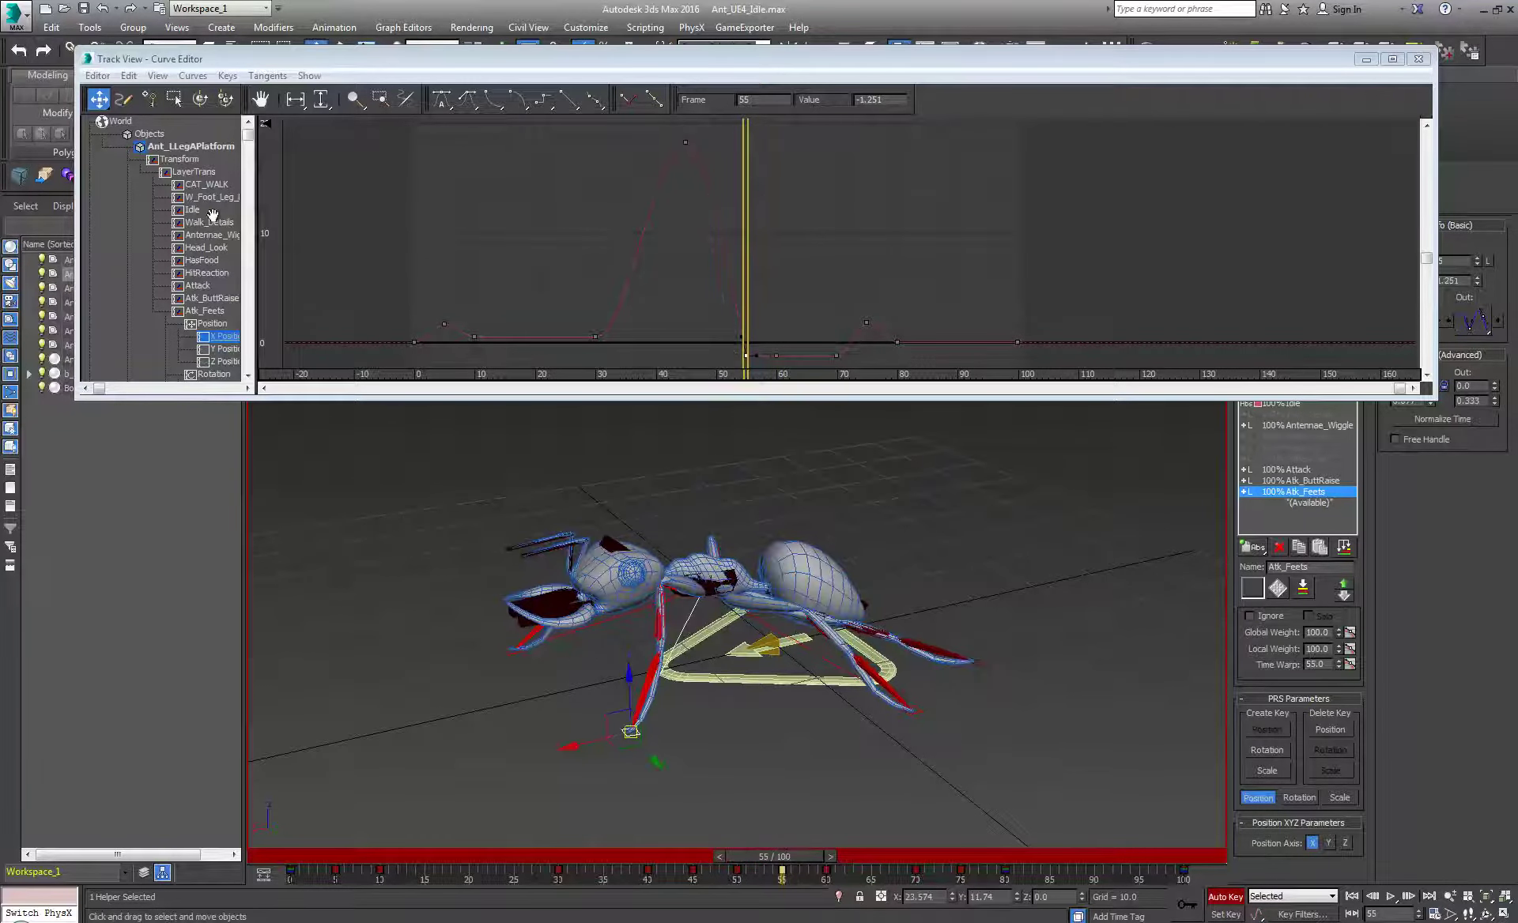
{"action": "left_click", "coordinate": [226, 349]}
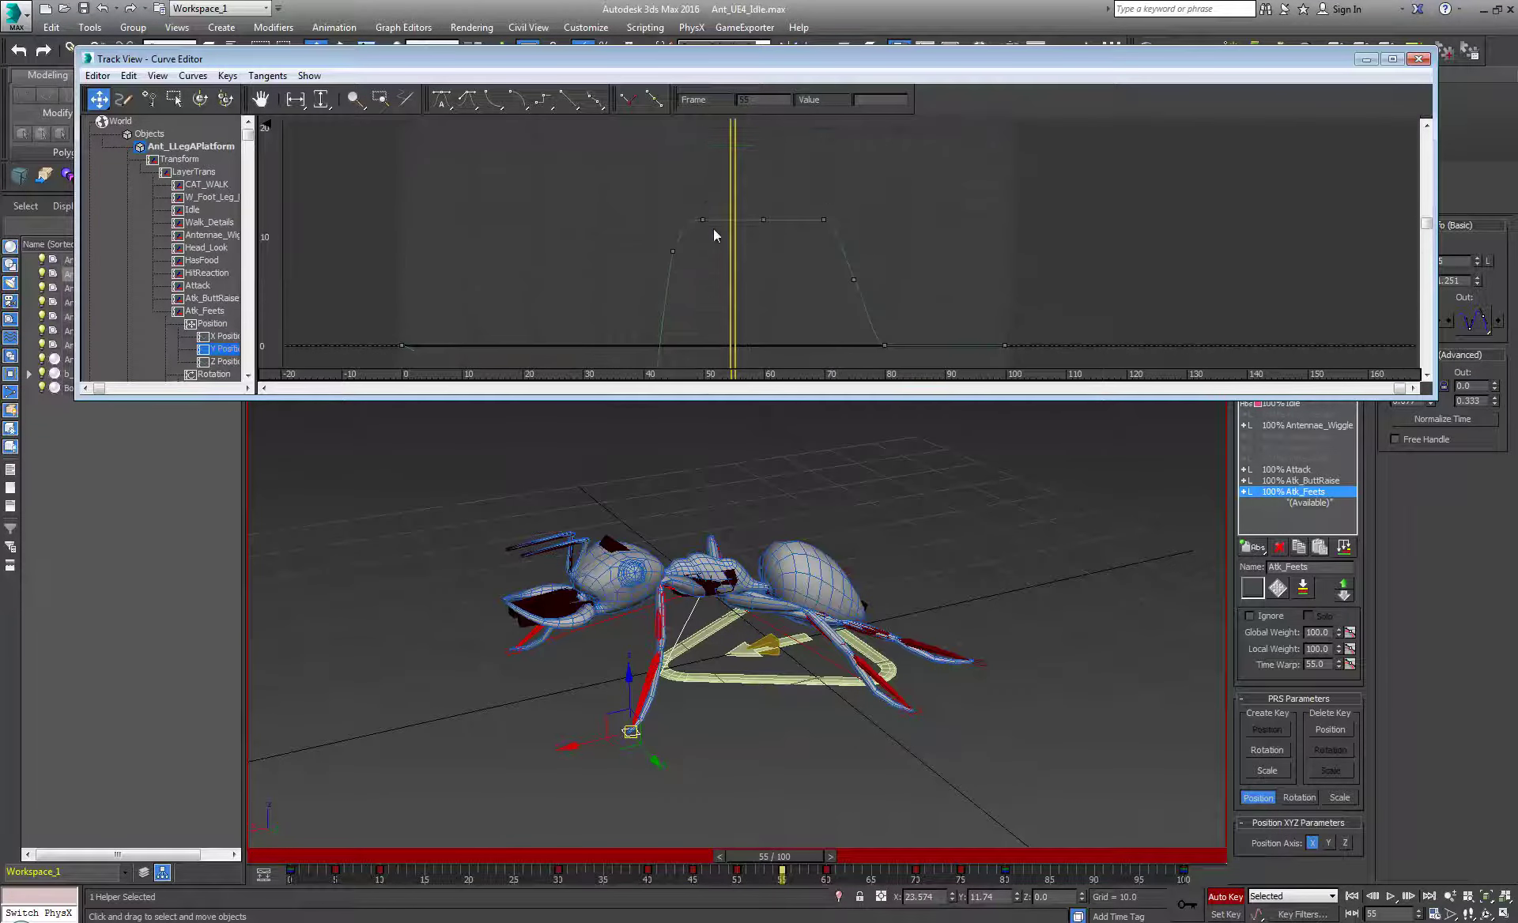
{"action": "left_click_drag", "start_coordinate": [774, 239], "coordinate": [823, 193]}
- Delete the frame 45, 75 and 5 keys from the left front leg platform's Y position curve
{"action": "left_click_drag", "start_coordinate": [680, 264], "coordinate": [680, 264]}
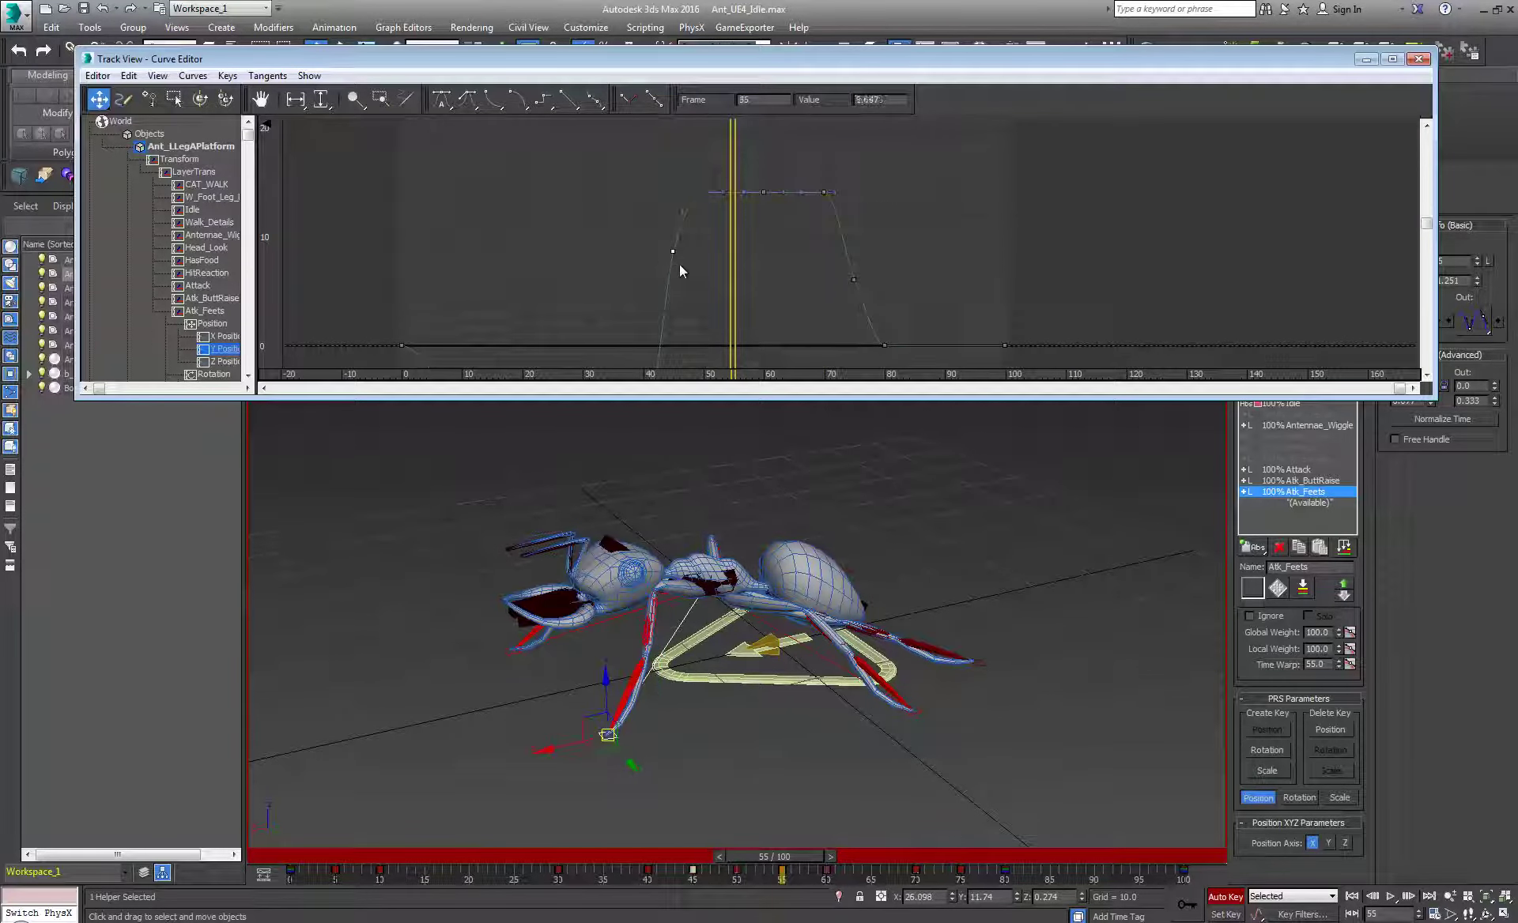
{"action": "left_click_drag", "start_coordinate": [876, 294], "coordinate": [877, 294]}
{"action": "key", "text": "Delete"}
{"action": "middle_click_drag", "start_coordinate": [788, 294], "coordinate": [860, 207]}
{"action": "scroll", "coordinate": [860, 207], "scroll_direction": "down", "scroll_amount": 1}
{"action": "middle_click_drag", "start_coordinate": [653, 279], "coordinate": [712, 297]}
{"action": "left_click_drag", "start_coordinate": [599, 286], "coordinate": [568, 314]}
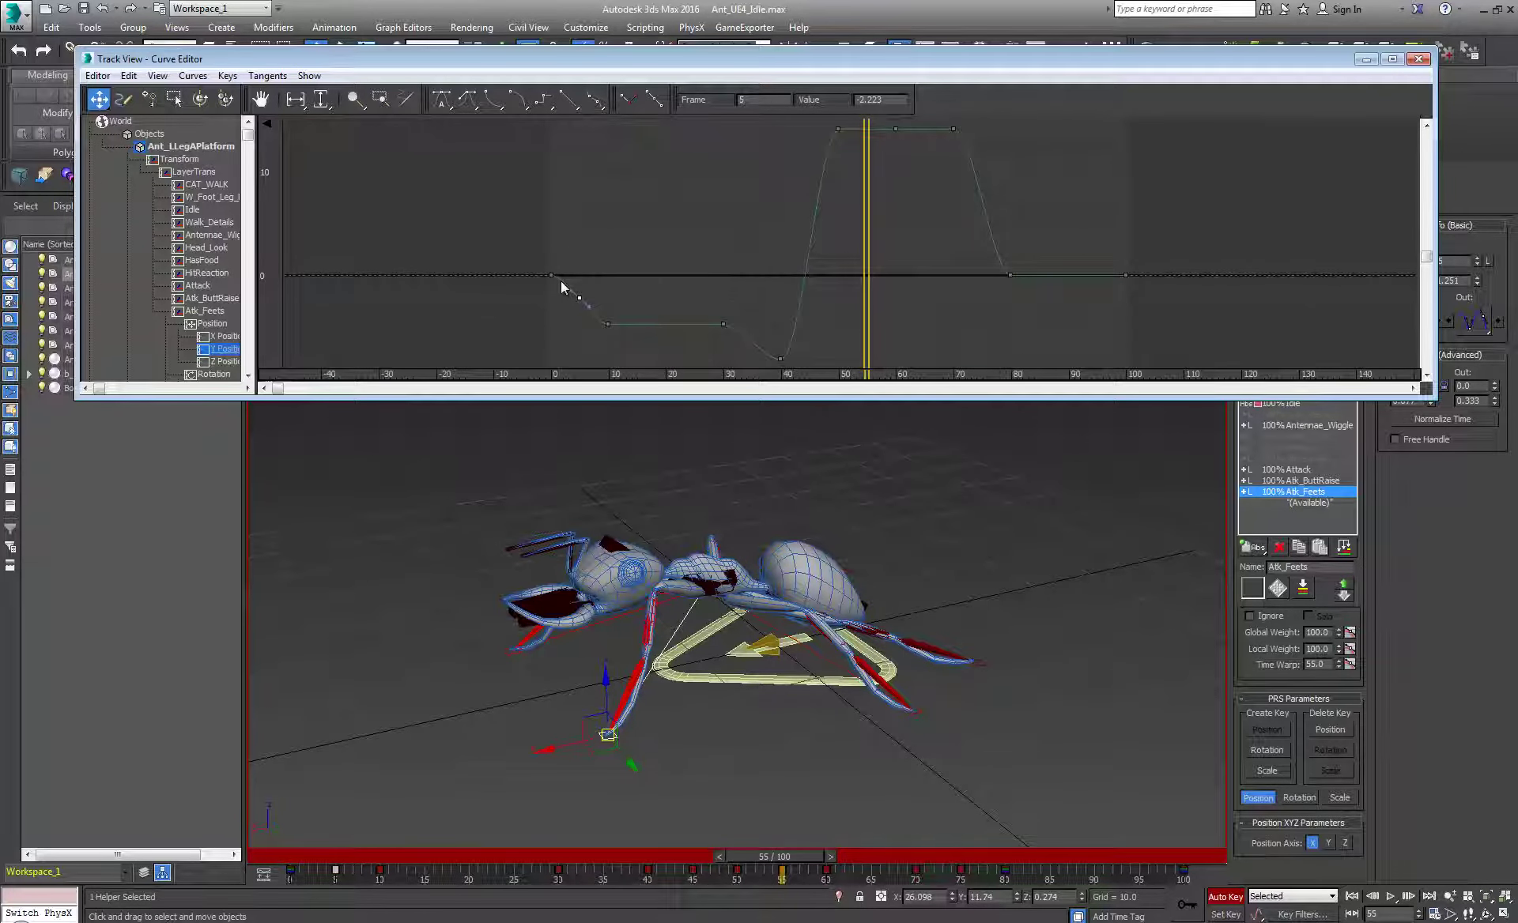
{"action": "key", "text": "Delete"}
- Examine the left front leg platform's X position, Z position and X rotation curves on the Atk_Feets layer and its pose at frame 75
{"action": "left_click", "coordinate": [230, 337]}
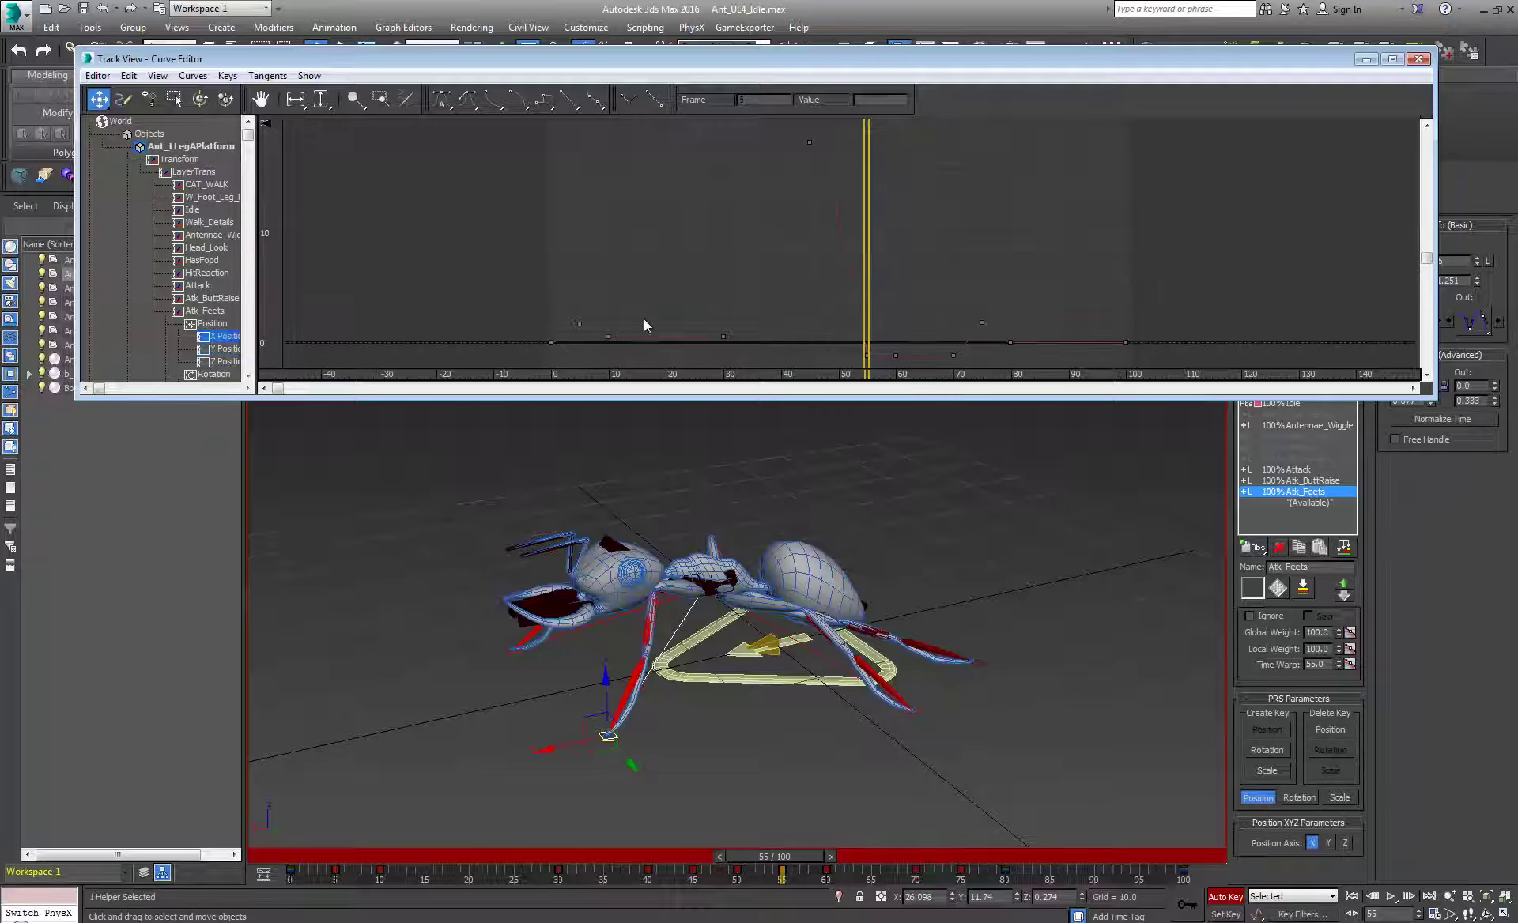
{"action": "middle_click_drag", "start_coordinate": [786, 334], "coordinate": [744, 303]}
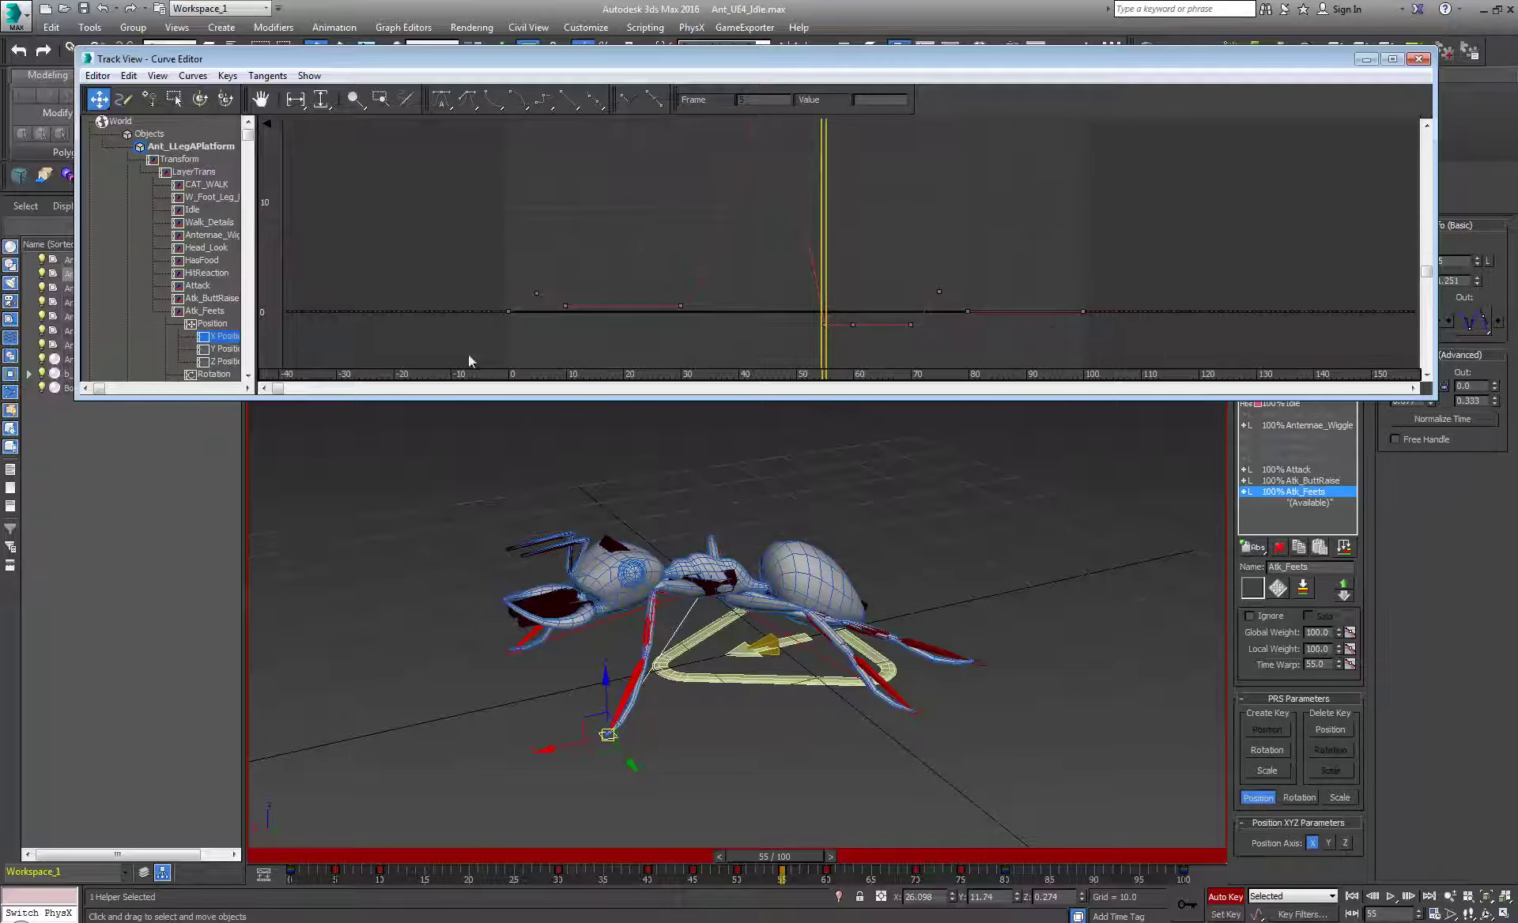
{"action": "left_click", "coordinate": [223, 361]}
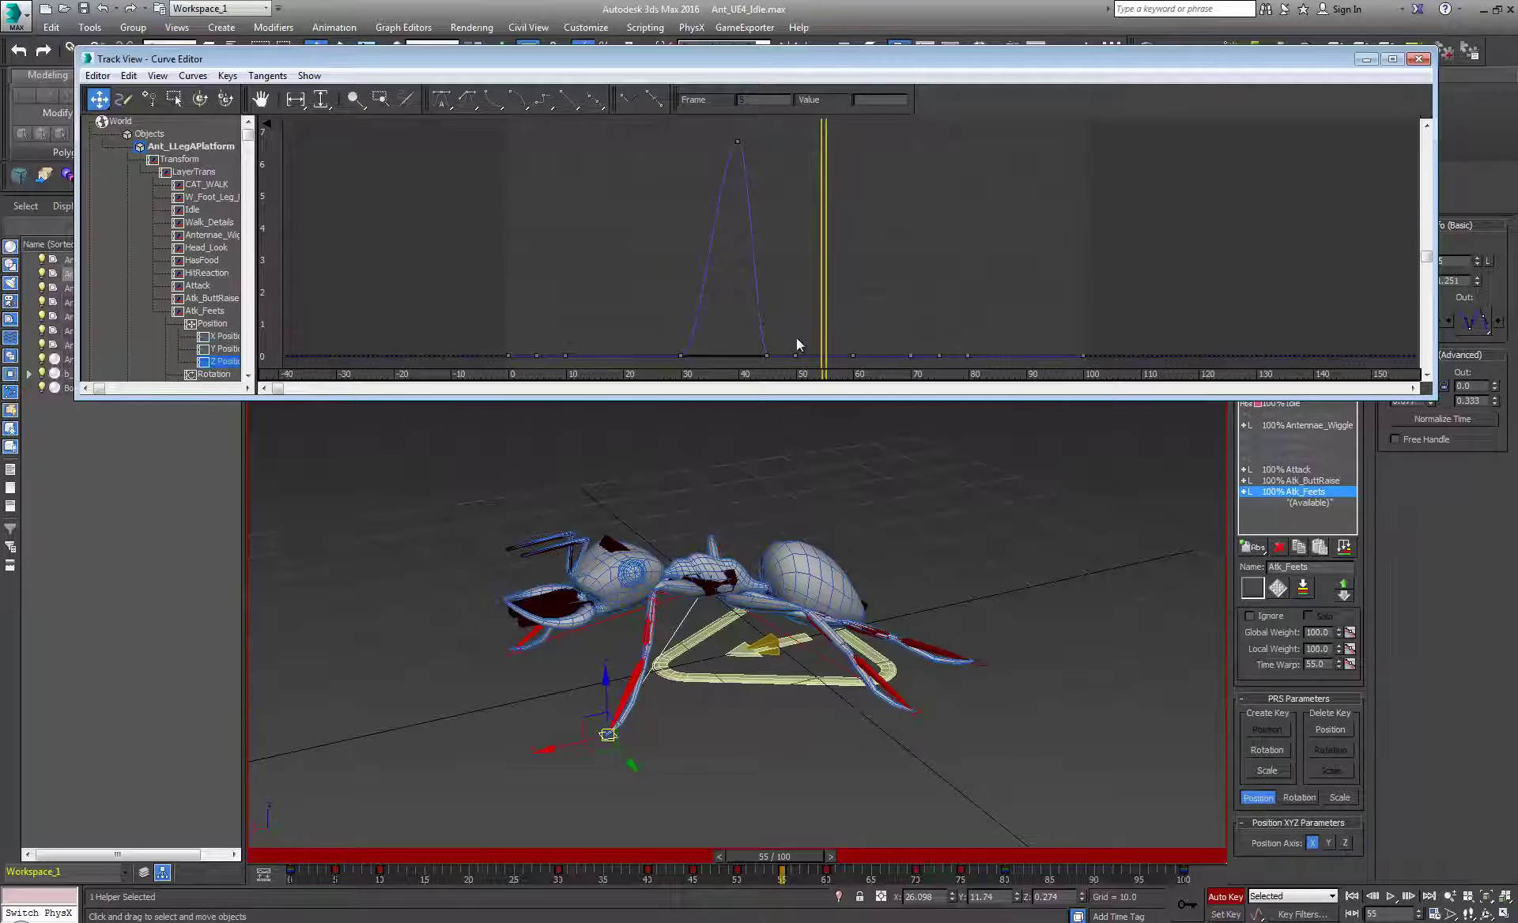
{"action": "left_click_drag", "start_coordinate": [788, 336], "coordinate": [1016, 386]}
{"action": "left_click_drag", "start_coordinate": [800, 857], "coordinate": [975, 847]}
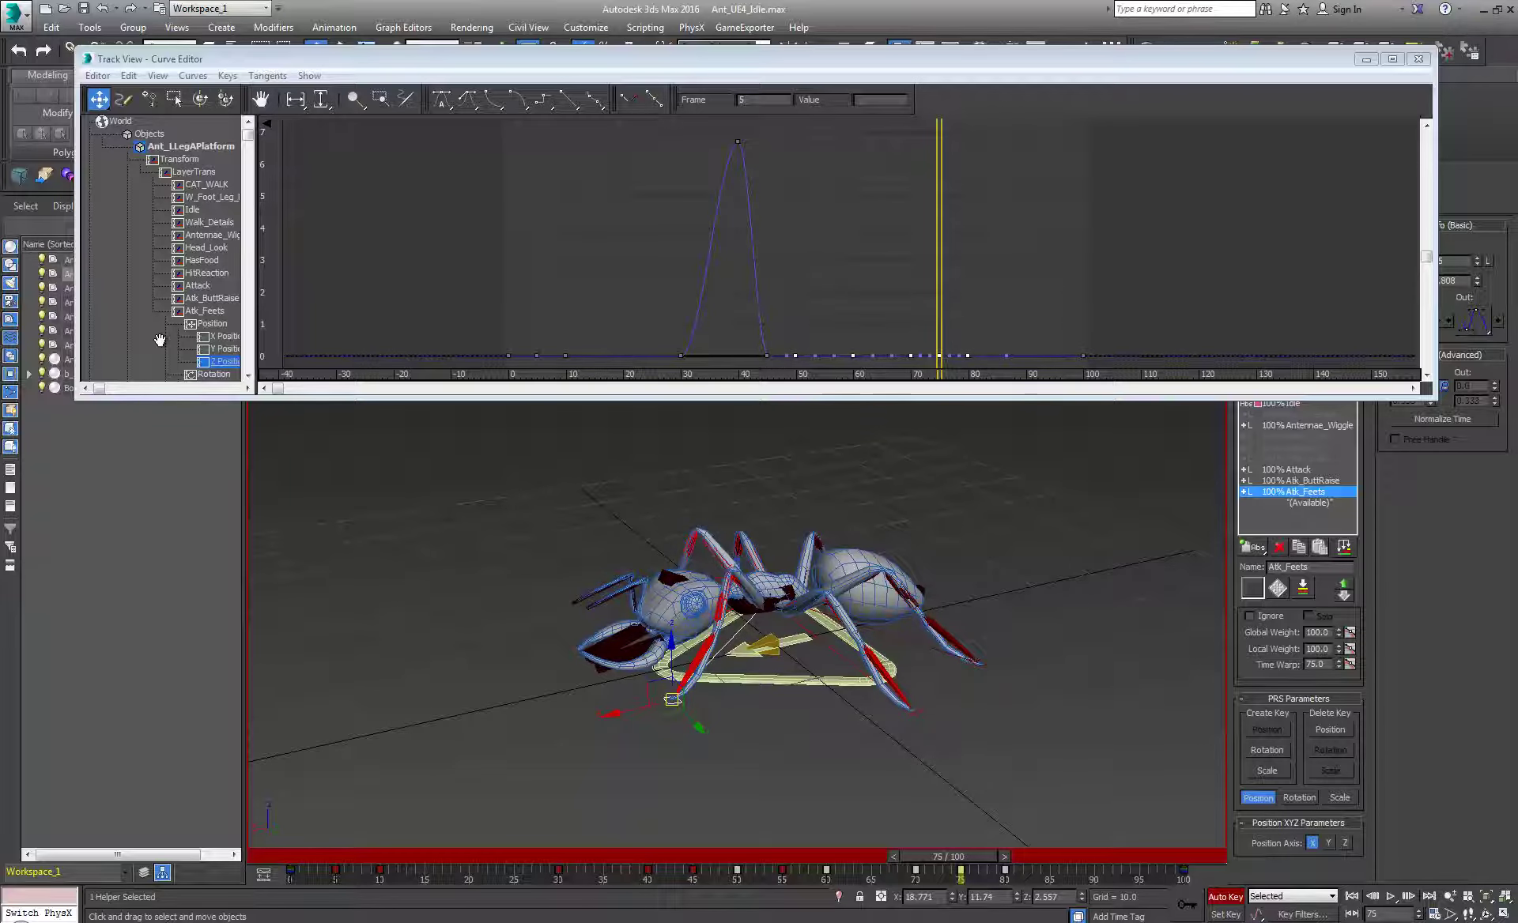
{"action": "scroll", "coordinate": [122, 270], "scroll_direction": "down", "scroll_amount": 2}
{"action": "scroll", "coordinate": [122, 270], "scroll_direction": "down", "scroll_amount": 2}
{"action": "left_click", "coordinate": [184, 286]}
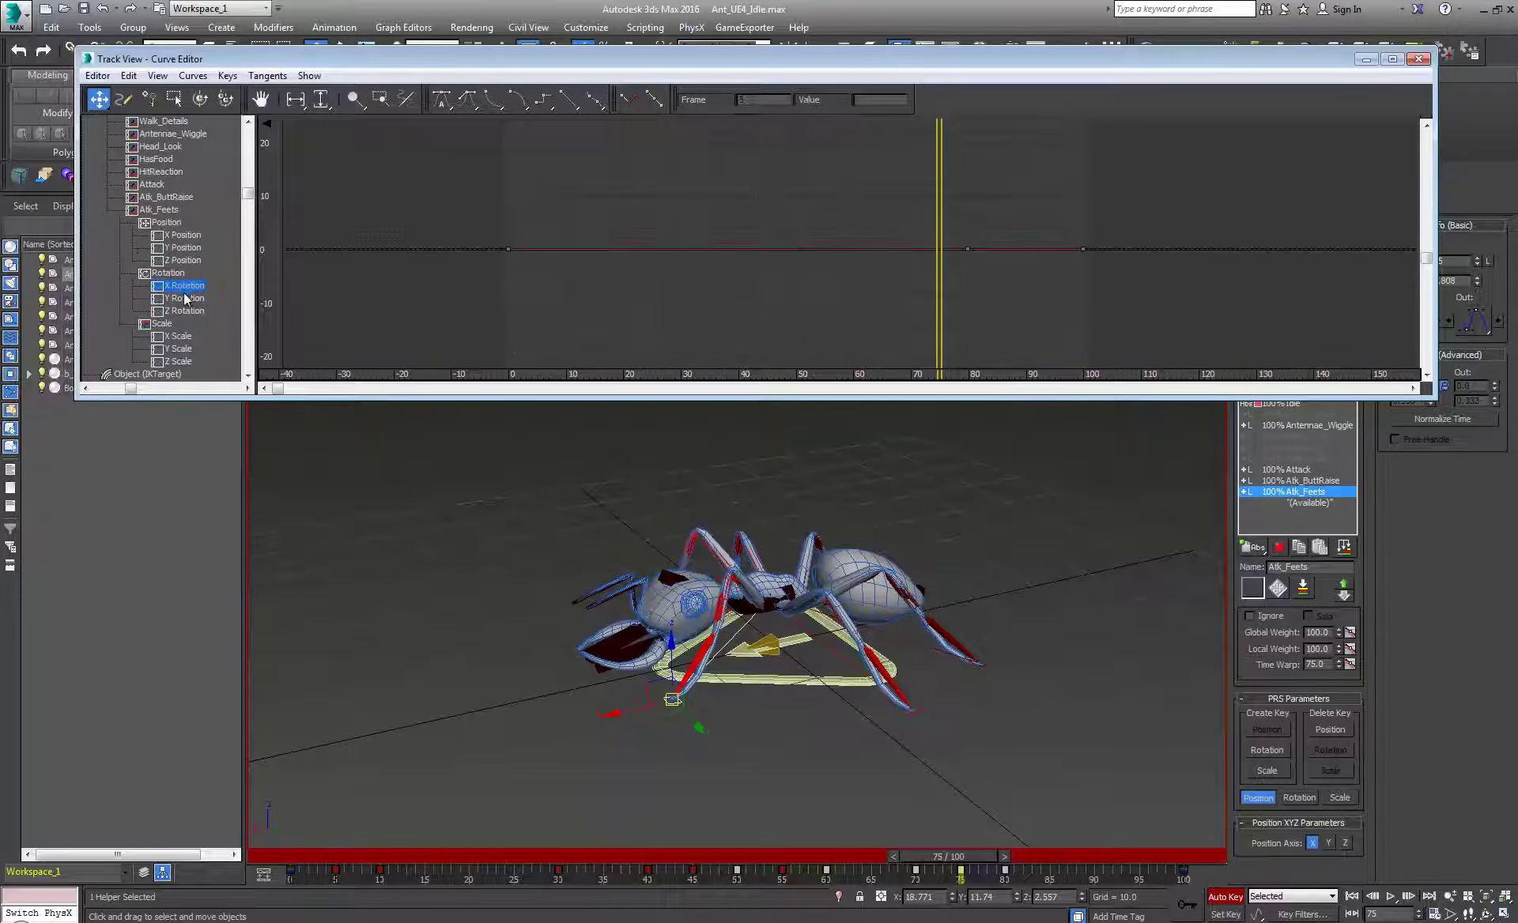
- Delete the frame 15 key from the right front leg platform's Y position curve on the Atk_Feets layer
{"action": "middle_click_drag", "start_coordinate": [607, 678], "coordinate": [735, 700], "text": "alt"}
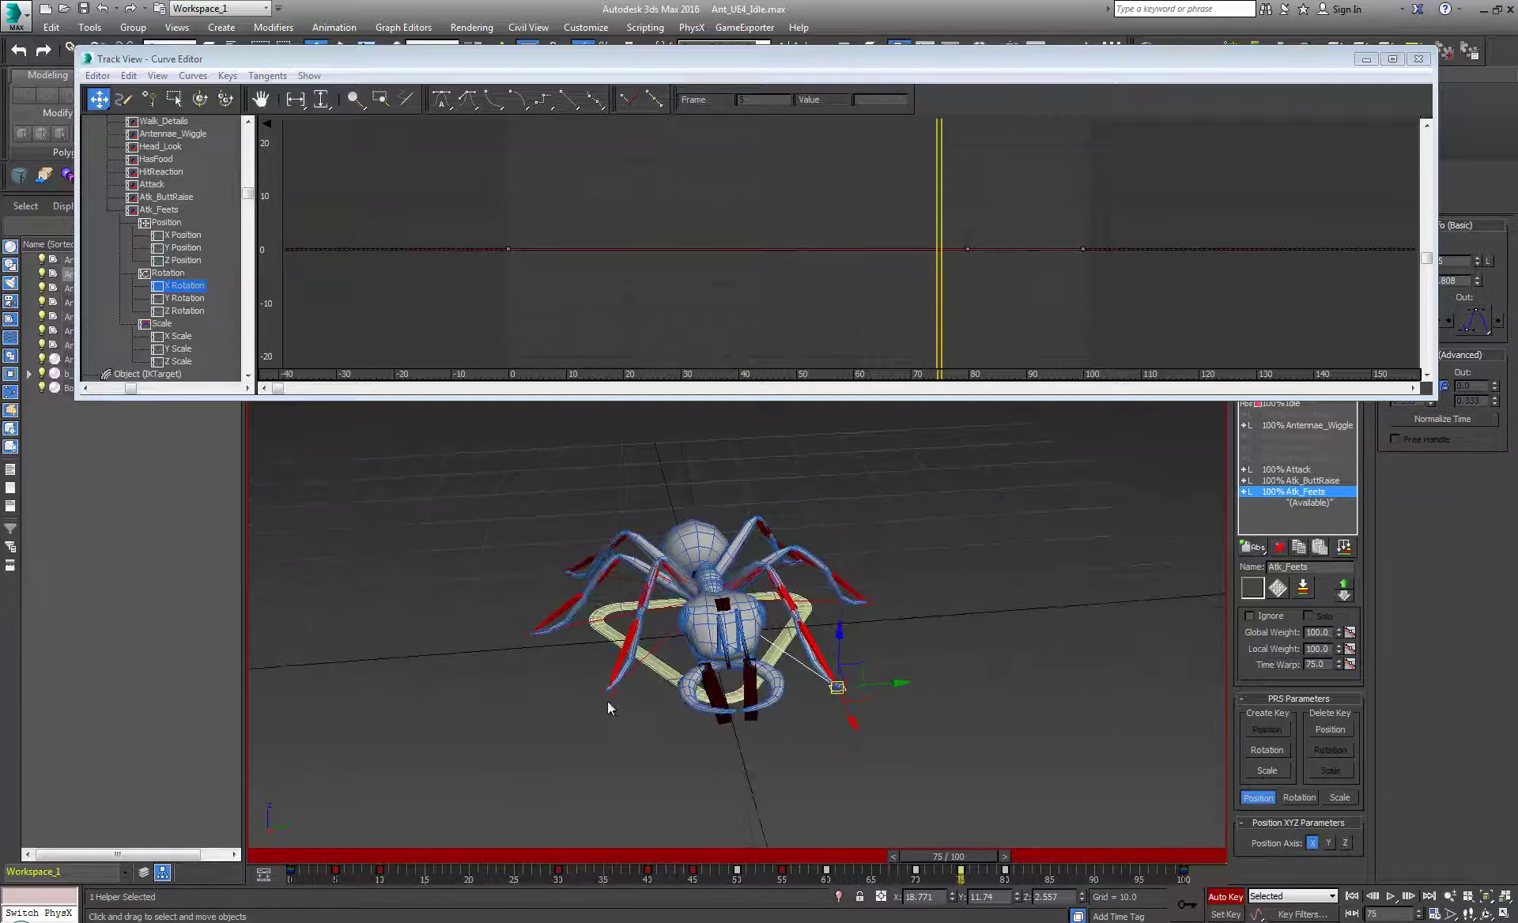
{"action": "left_click", "coordinate": [609, 692]}
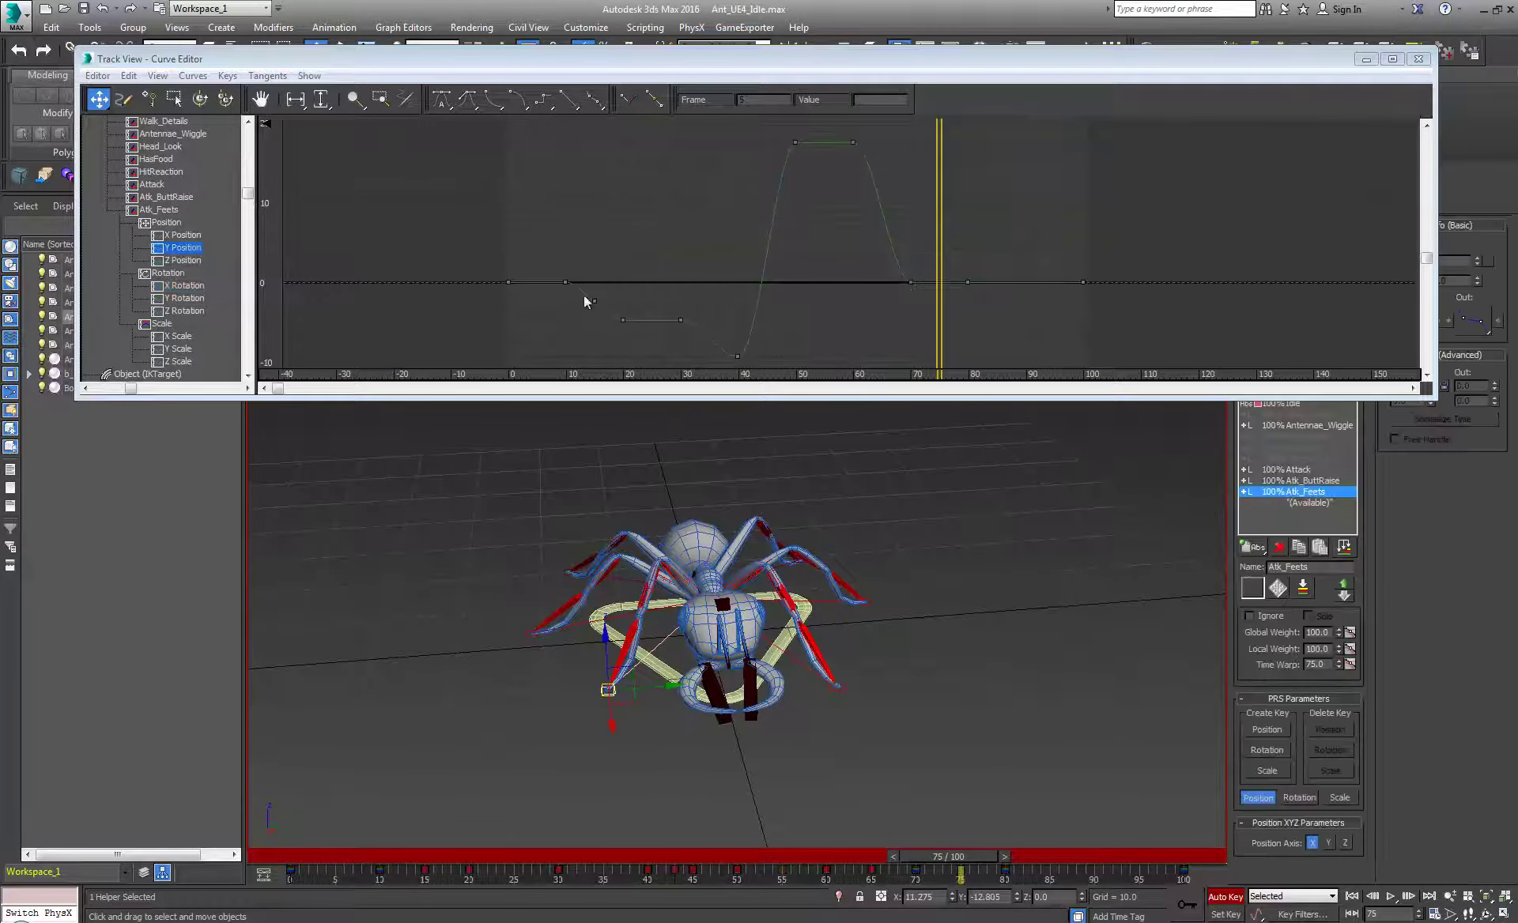
{"action": "left_click", "coordinate": [595, 301]}
{"action": "scroll", "coordinate": [594, 302], "scroll_direction": "up", "scroll_amount": 5}
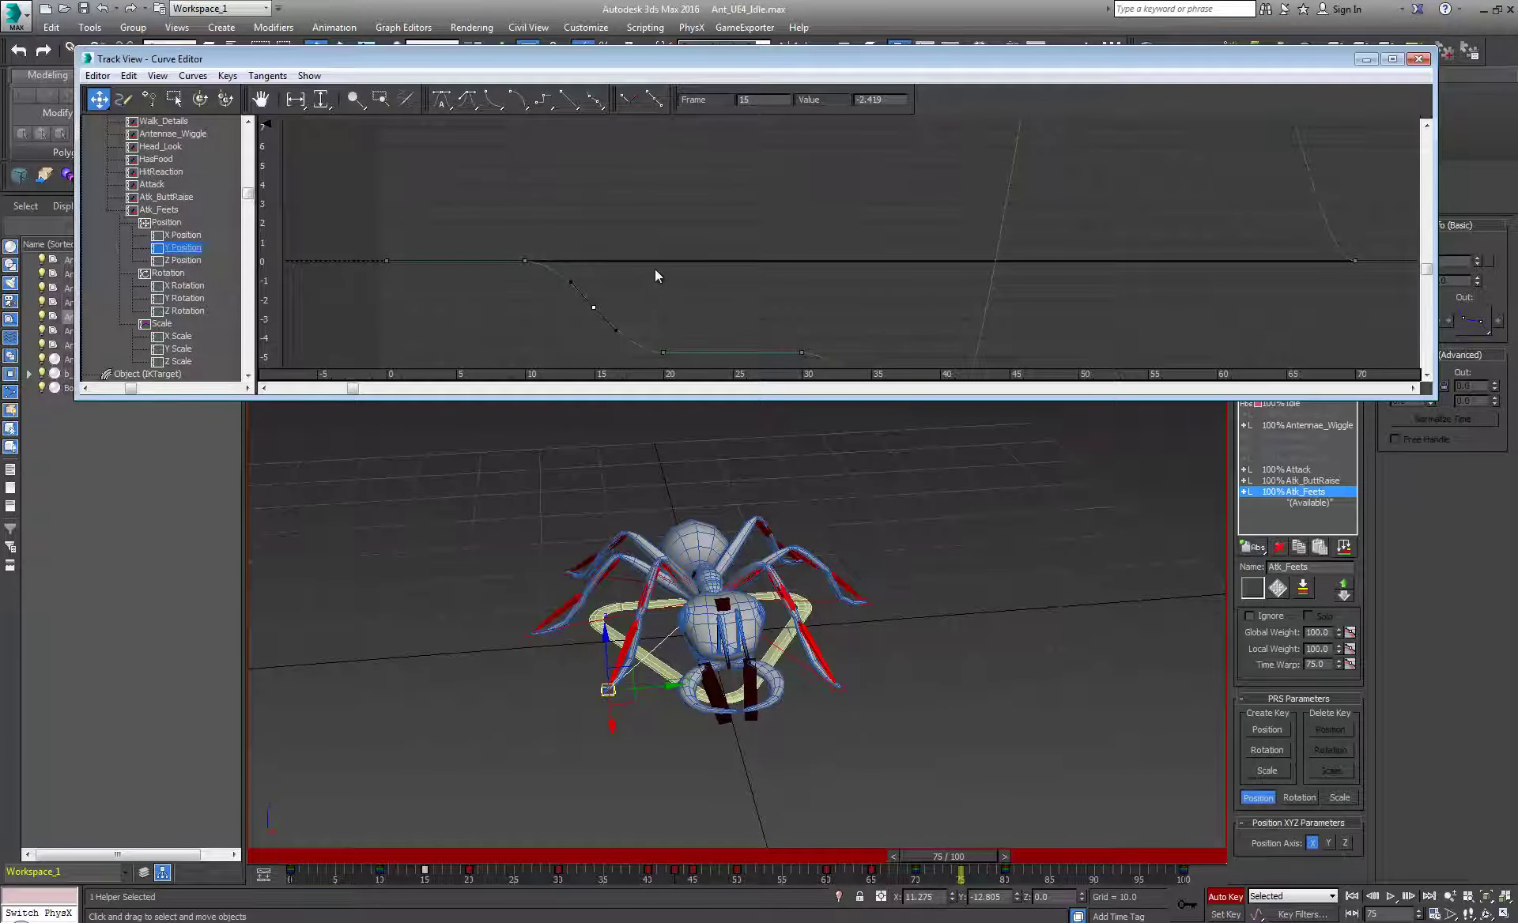
{"action": "key", "text": "Delete"}
{"action": "scroll", "coordinate": [1010, 246], "scroll_direction": "down", "scroll_amount": 1}
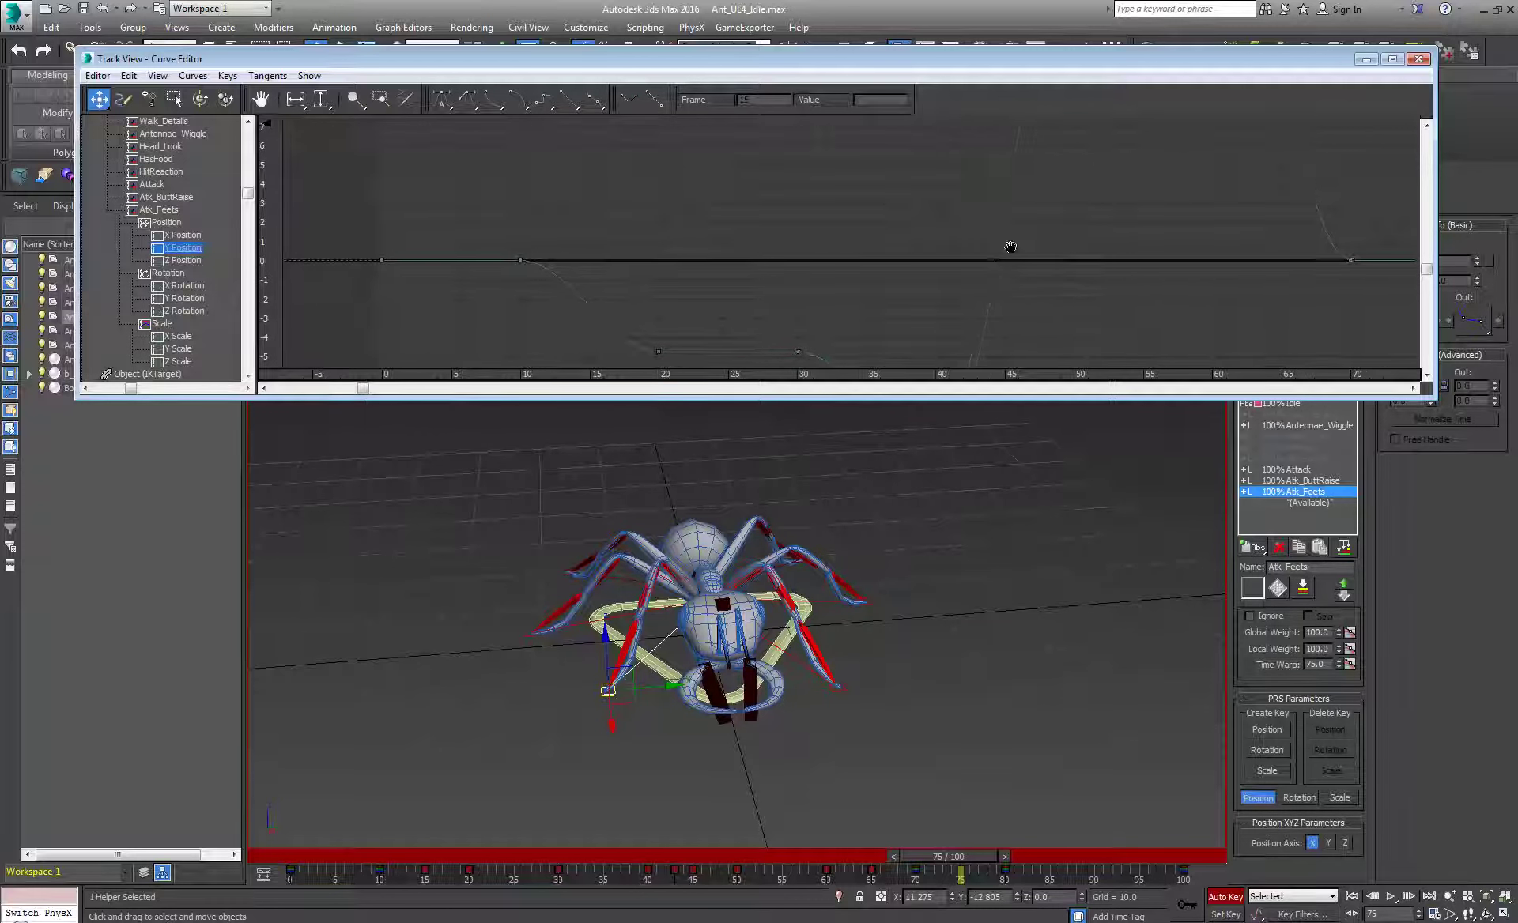
- Examine the right front leg platform's Y, Z and X position curves on the Atk_Feets layer
{"action": "mouse_move", "coordinate": [1020, 257]}
{"action": "middle_mouse_down"}
{"action": "mouse_move", "coordinate": [880, 182]}
{"action": "mouse_move", "coordinate": [819, 391]}
{"action": "middle_mouse_up"}
{"action": "middle_click_drag", "start_coordinate": [1041, 351], "coordinate": [872, 301]}
{"action": "scroll", "coordinate": [833, 277], "scroll_direction": "down", "scroll_amount": 3}
{"action": "scroll", "coordinate": [877, 190], "scroll_direction": "up", "scroll_amount": 1}
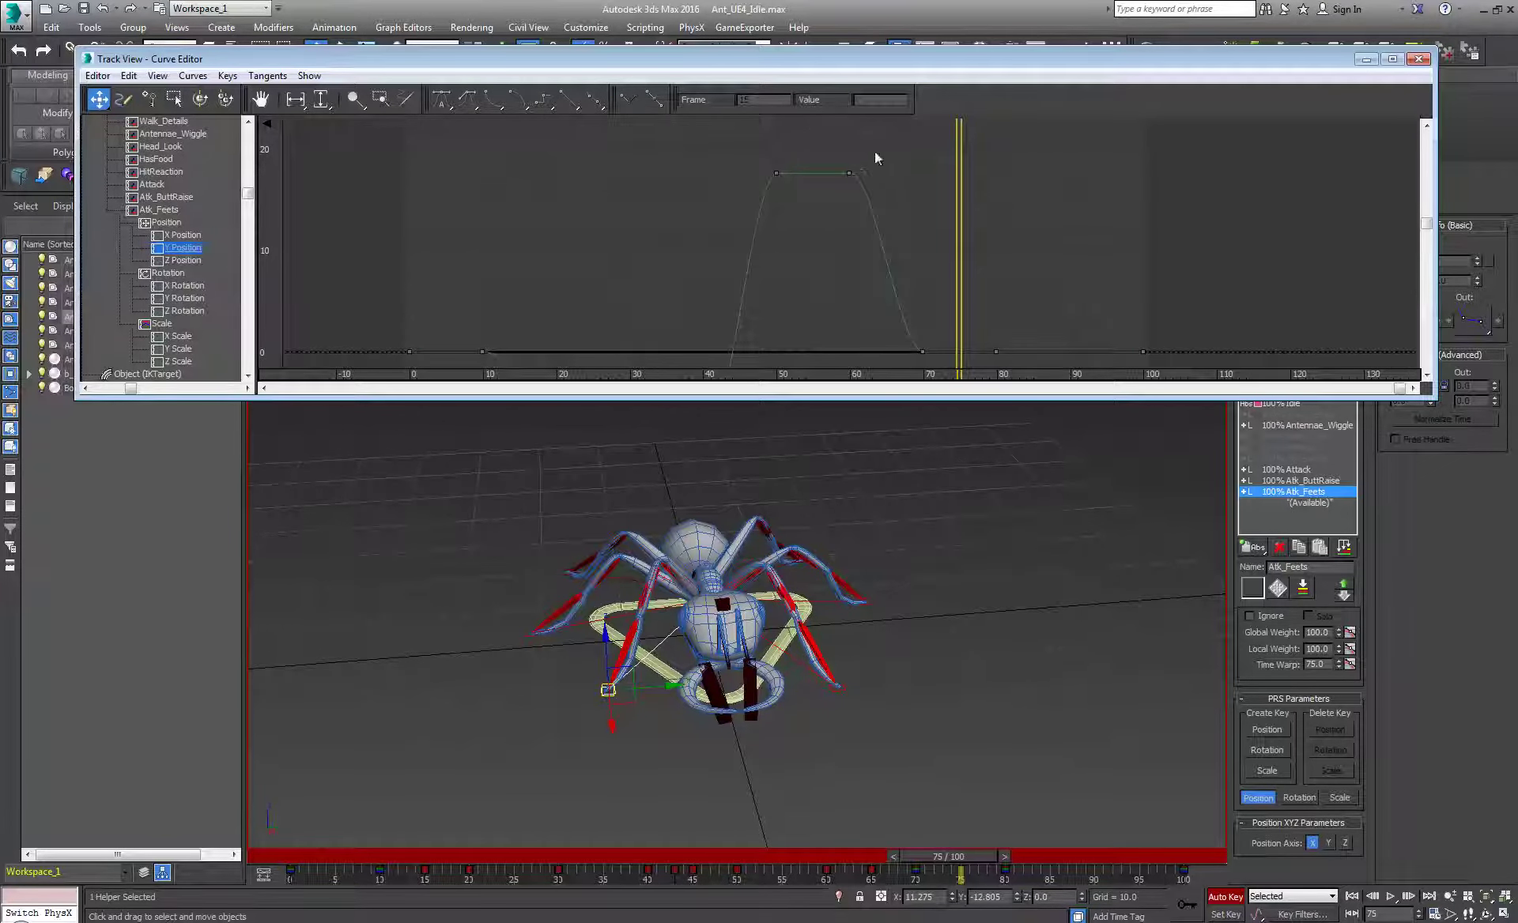
{"action": "left_click_drag", "start_coordinate": [832, 196], "coordinate": [832, 196]}
{"action": "left_click", "coordinate": [187, 237]}
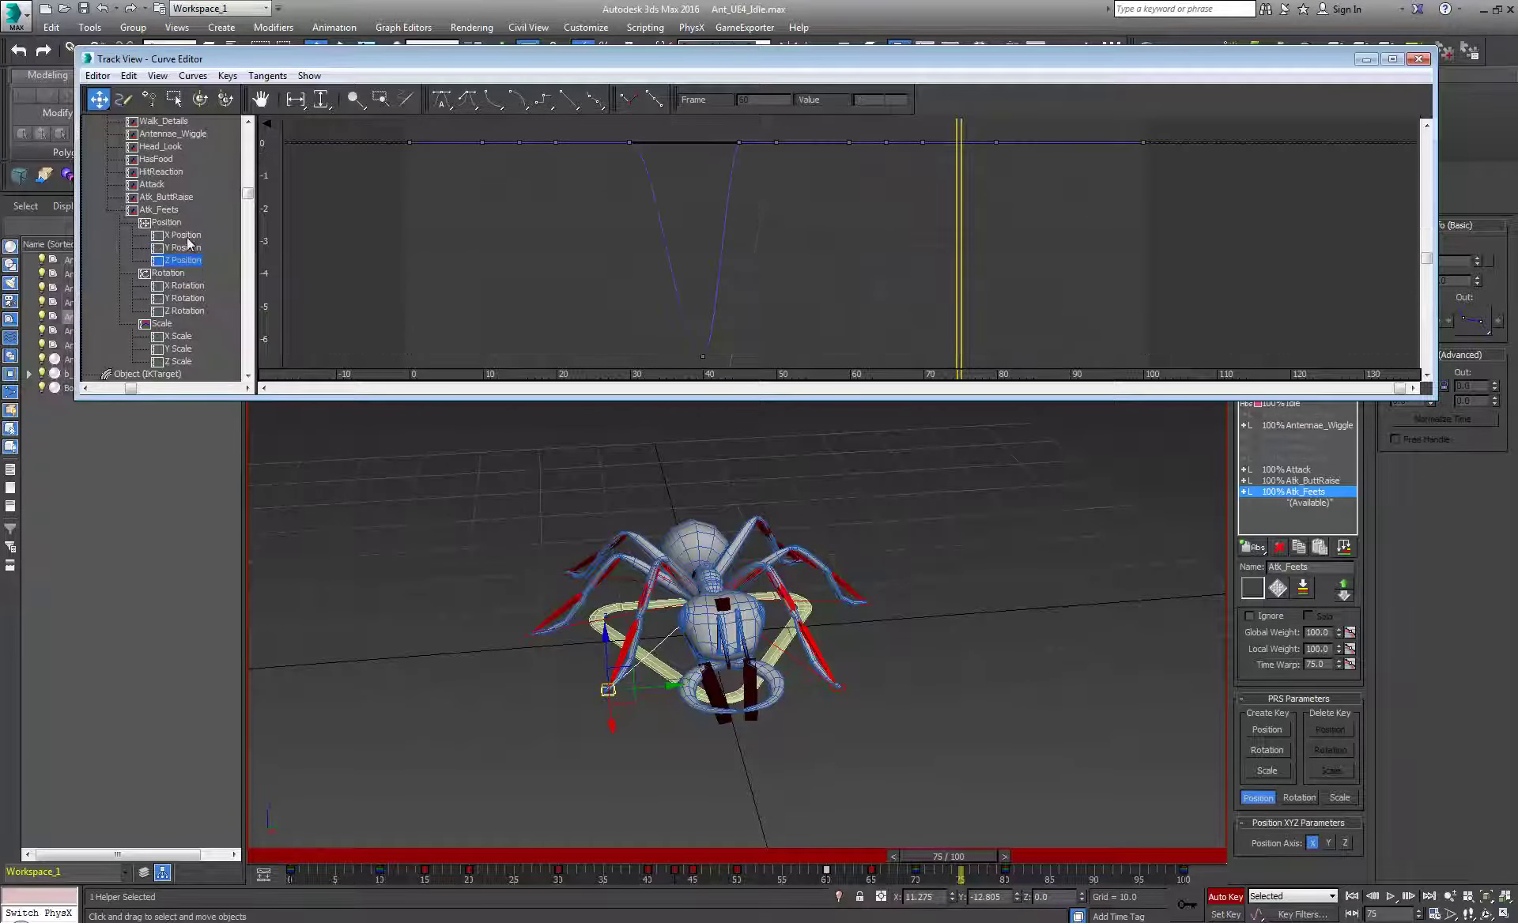
{"action": "middle_click_drag", "start_coordinate": [707, 306], "coordinate": [739, 299]}
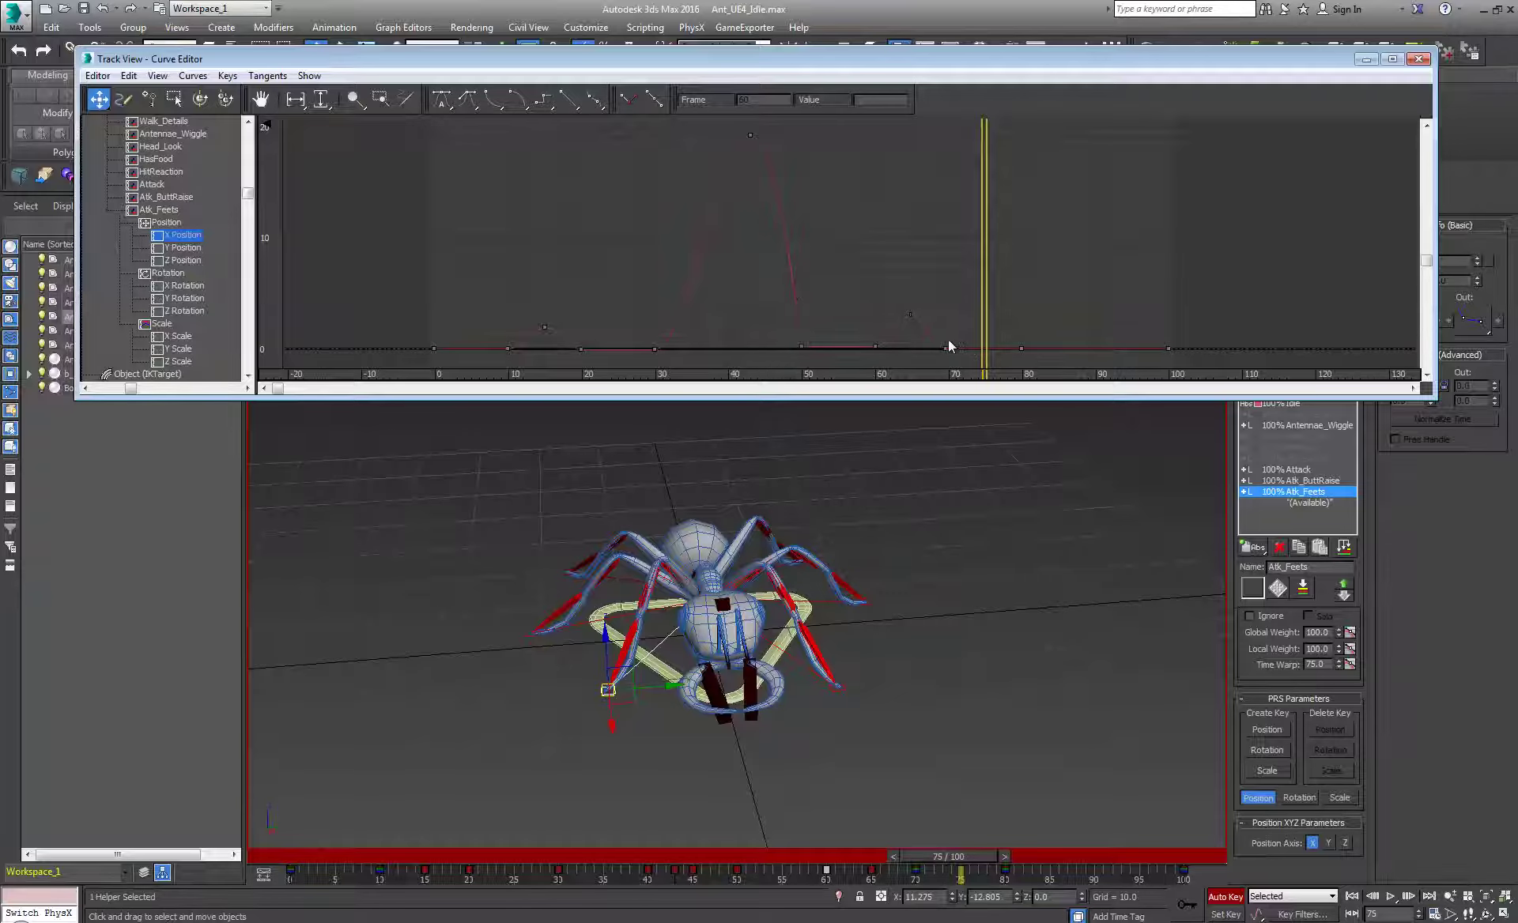
{"action": "left_click_drag", "start_coordinate": [938, 354], "coordinate": [934, 349]}
{"action": "left_click_drag", "start_coordinate": [591, 342], "coordinate": [565, 354]}
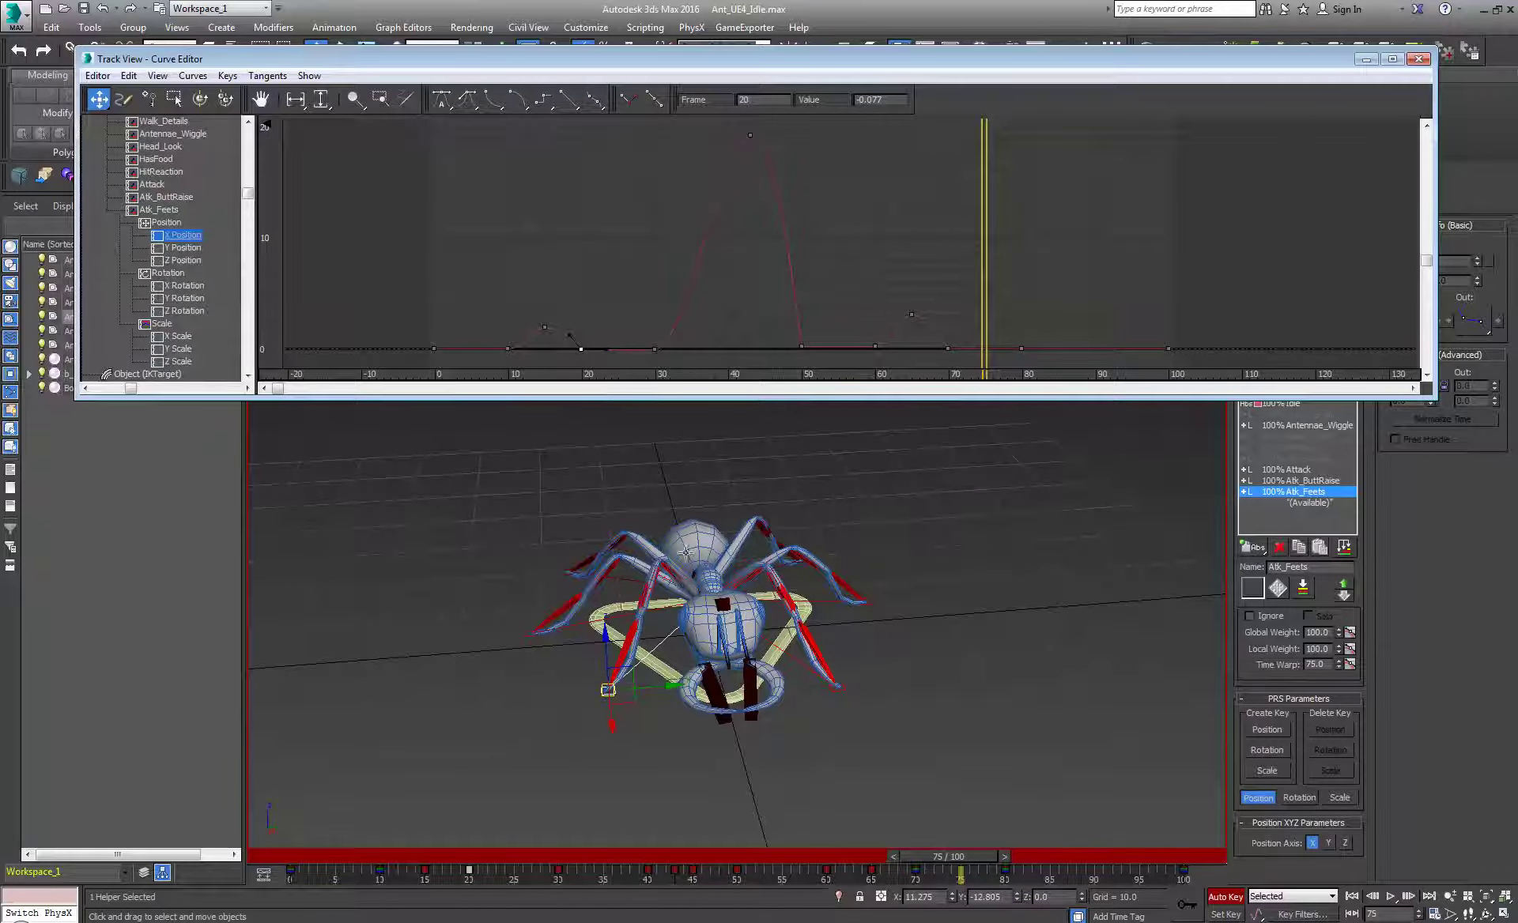
- Inspect the frame 10 and frame 80 keys on the left front leg platform's X position curve
{"action": "left_click", "coordinate": [842, 689]}
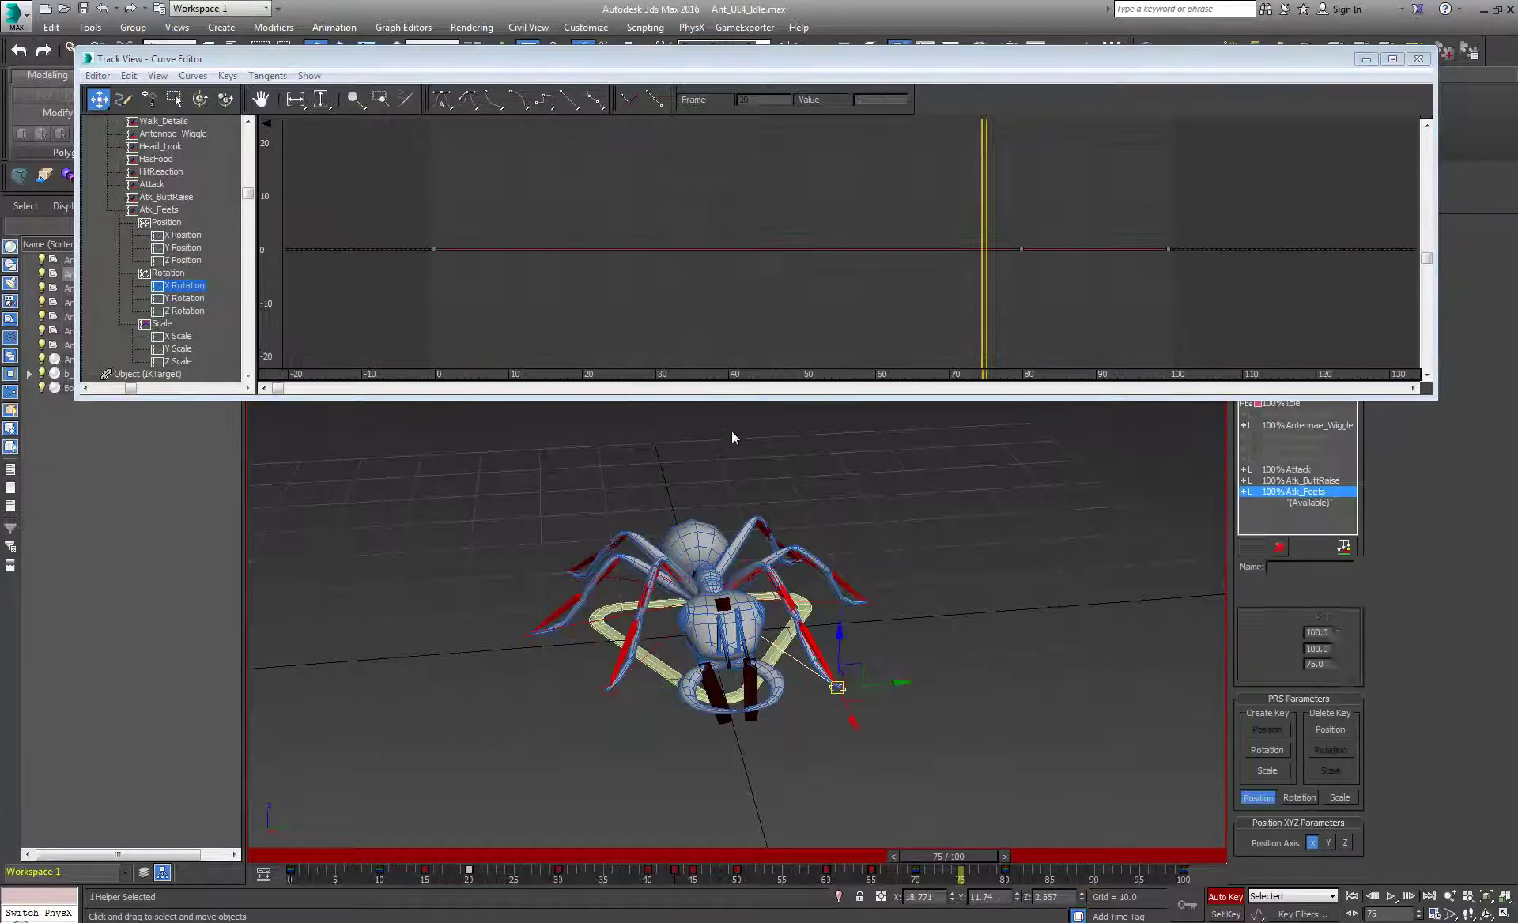
{"action": "left_click", "coordinate": [184, 236]}
{"action": "left_click_drag", "start_coordinate": [500, 340], "coordinate": [498, 336]}
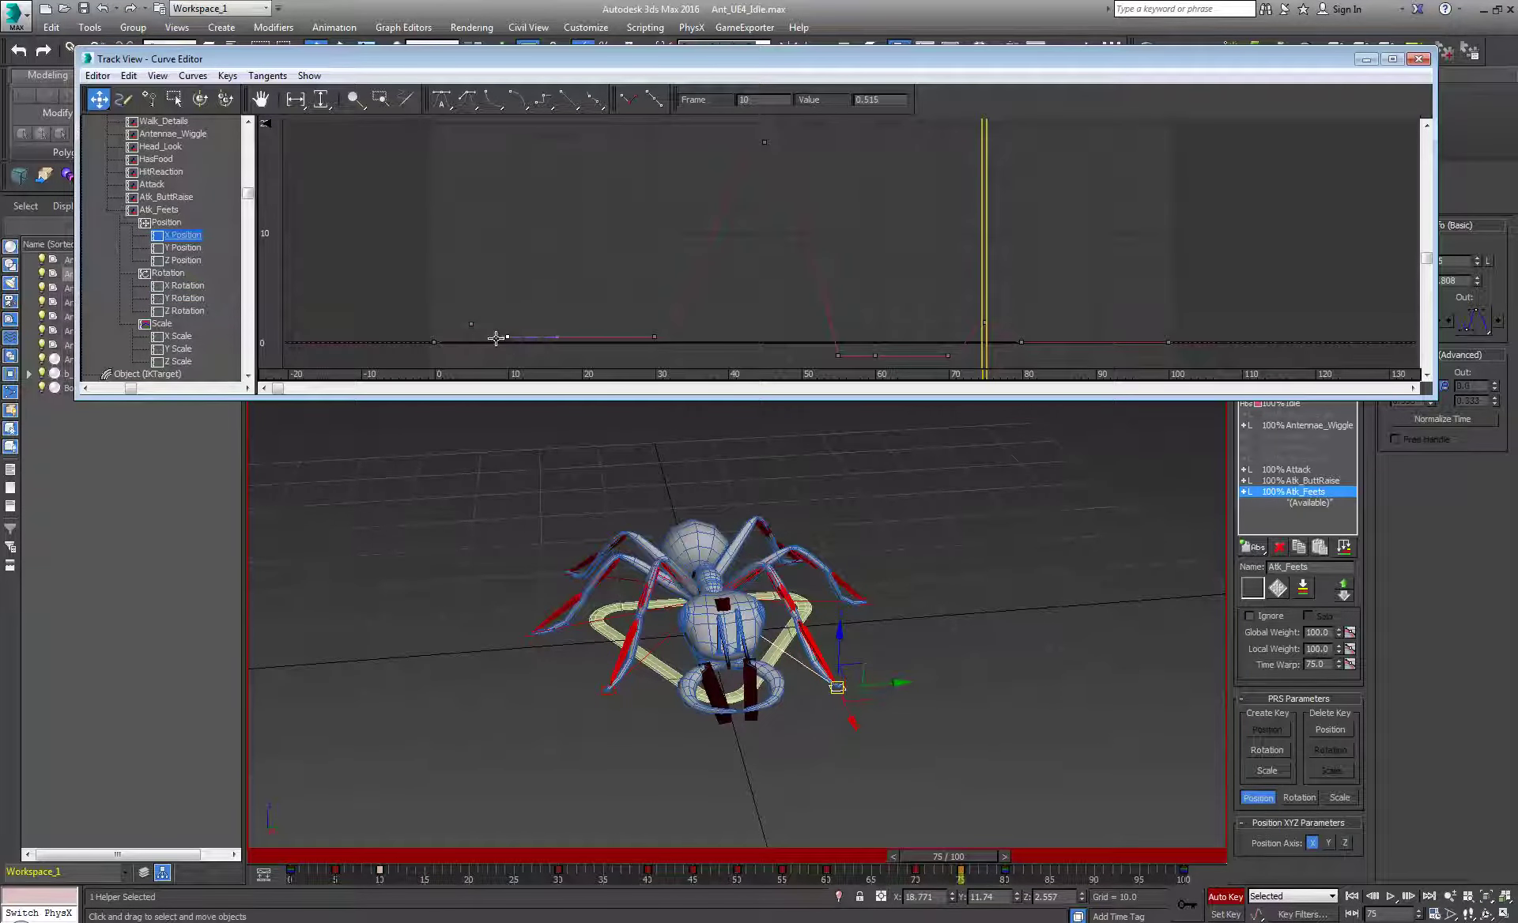
{"action": "left_click", "coordinate": [1028, 342]}
- Play back the attack animation from the front and side, return to frame 0 and close the Curve Editor
{"action": "left_click", "coordinate": [1389, 896]}
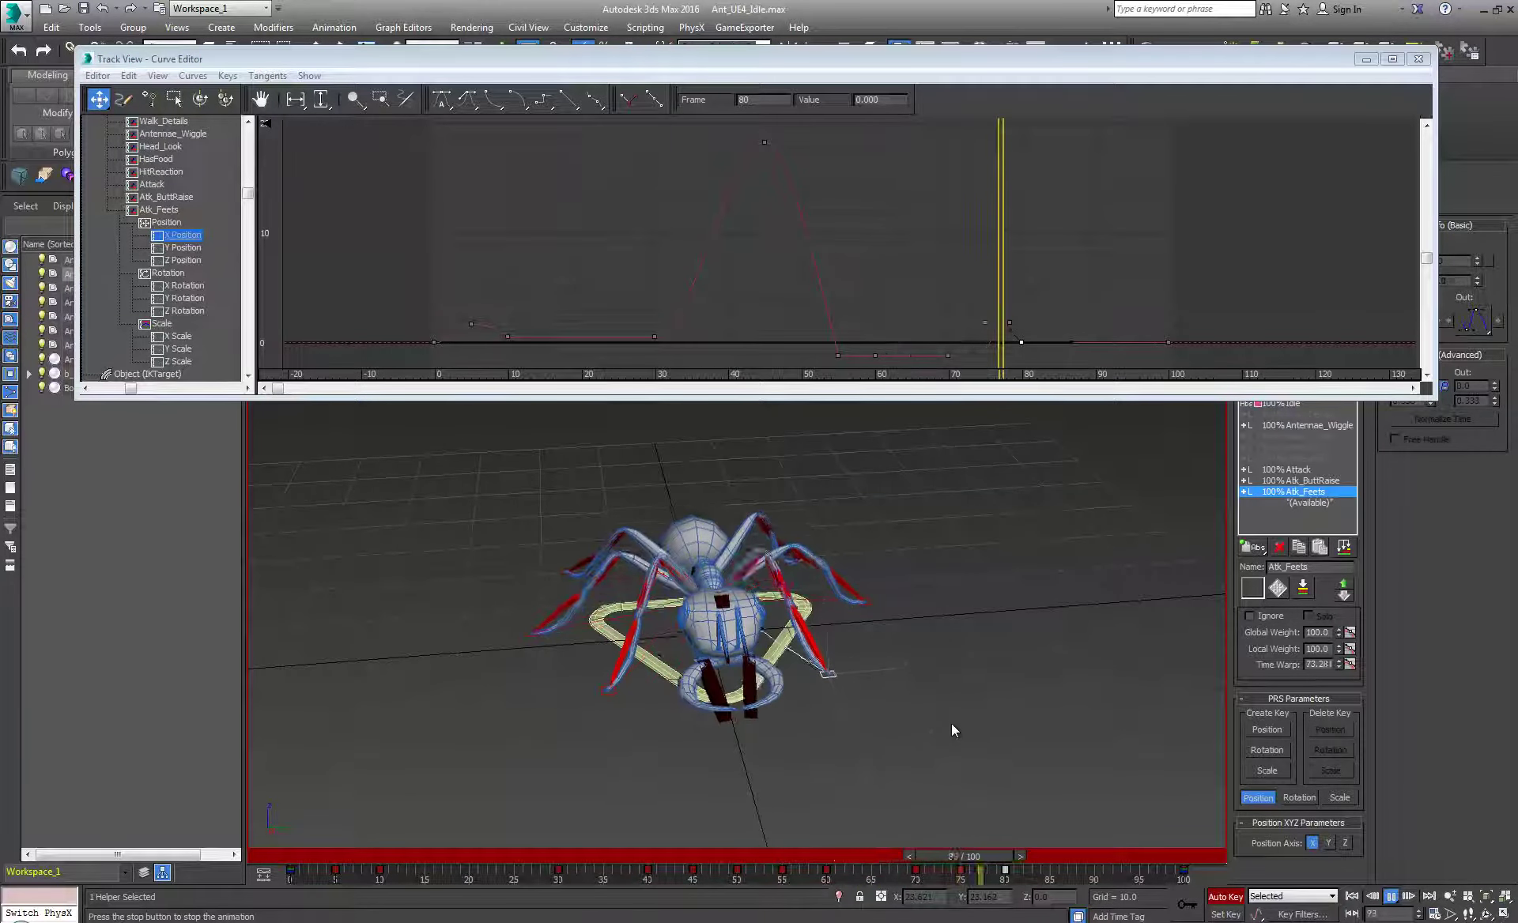
{"action": "middle_click_drag", "start_coordinate": [951, 723], "coordinate": [765, 701], "text": "alt"}
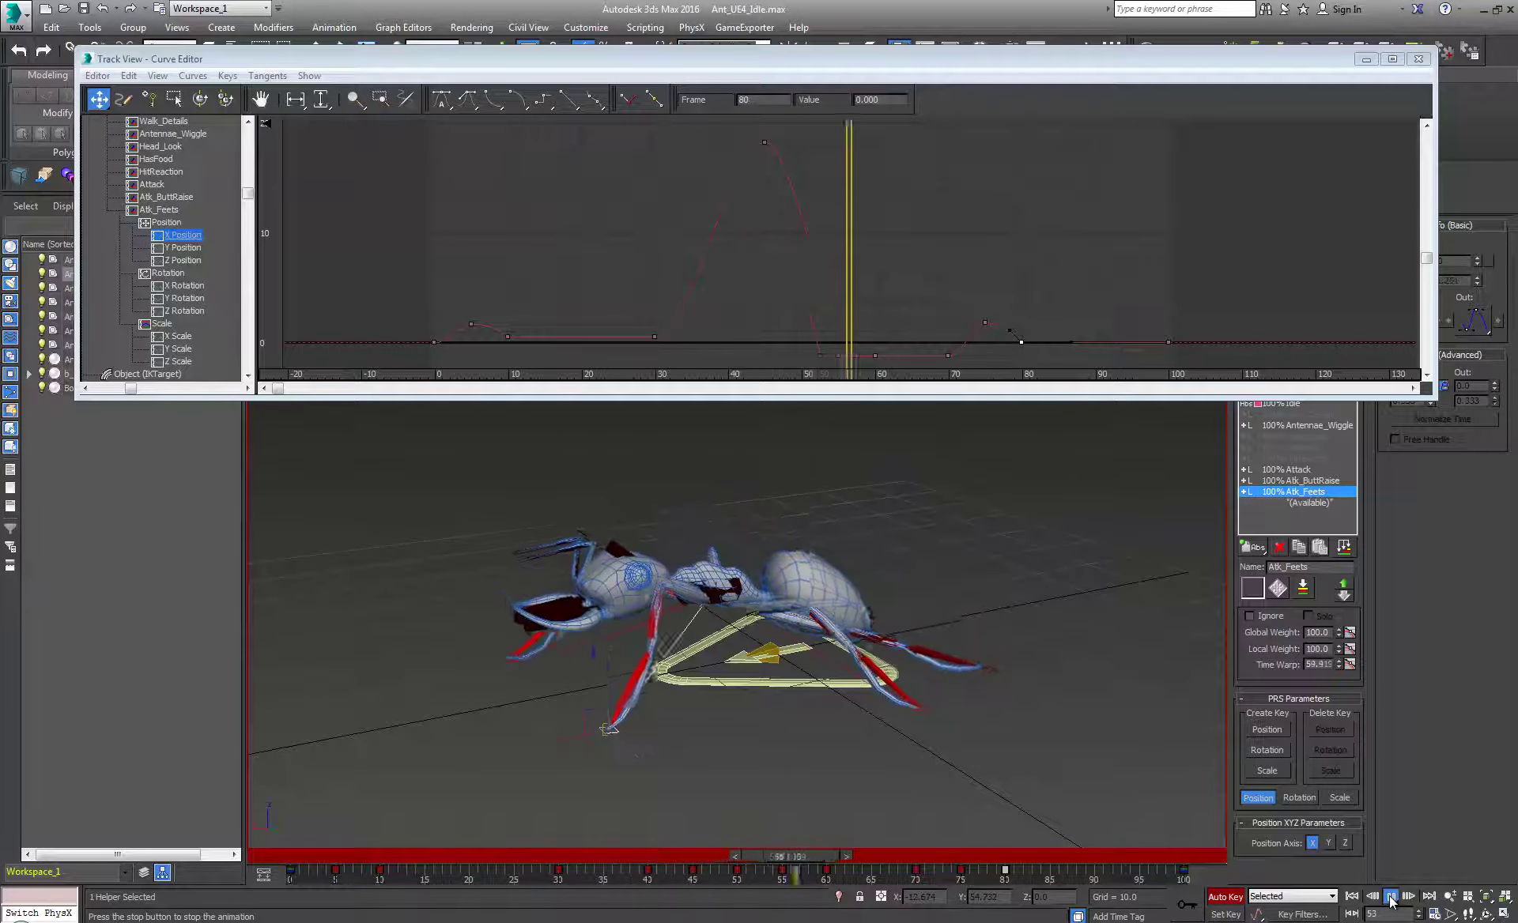
{"action": "left_click", "coordinate": [1390, 897]}
{"action": "left_click_drag", "start_coordinate": [830, 860], "coordinate": [279, 847]}
{"action": "left_click", "coordinate": [1418, 58]}
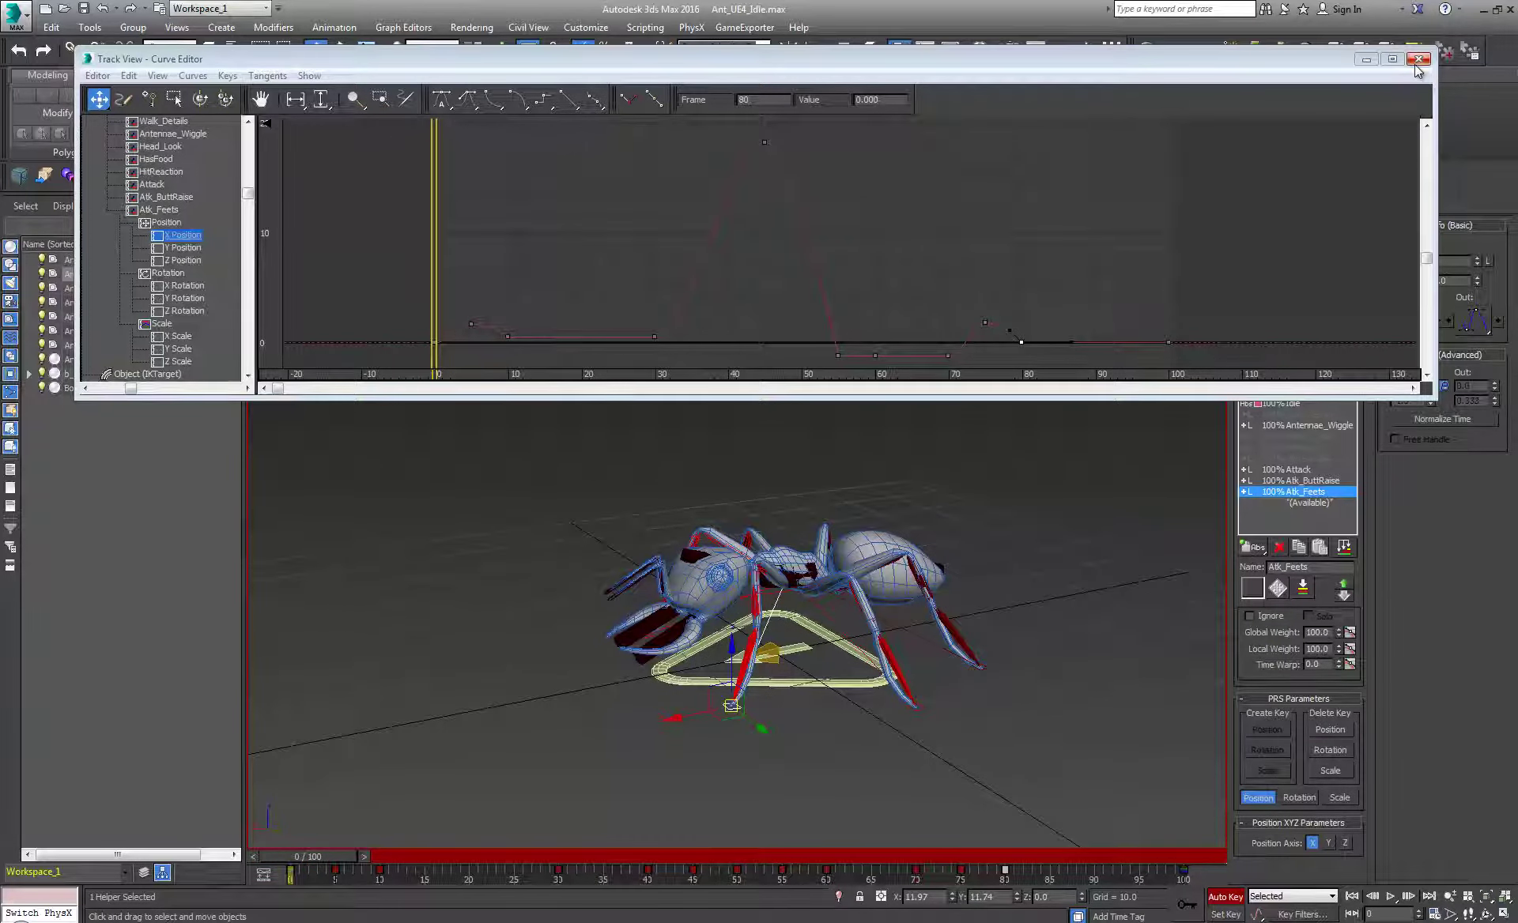
- Select the b_Root bone together with all of its child bones
{"action": "mouse_move", "coordinate": [770, 637]}
{"action": "middle_mouse_down", "text": "alt"}
{"action": "mouse_move", "coordinate": [830, 644]}
{"action": "mouse_move", "coordinate": [762, 655]}
{"action": "middle_mouse_up", "text": "alt"}
{"action": "scroll", "coordinate": [761, 655], "scroll_direction": "up", "scroll_amount": 4}
{"action": "middle_click_drag", "start_coordinate": [739, 767], "coordinate": [636, 559], "text": "alt"}
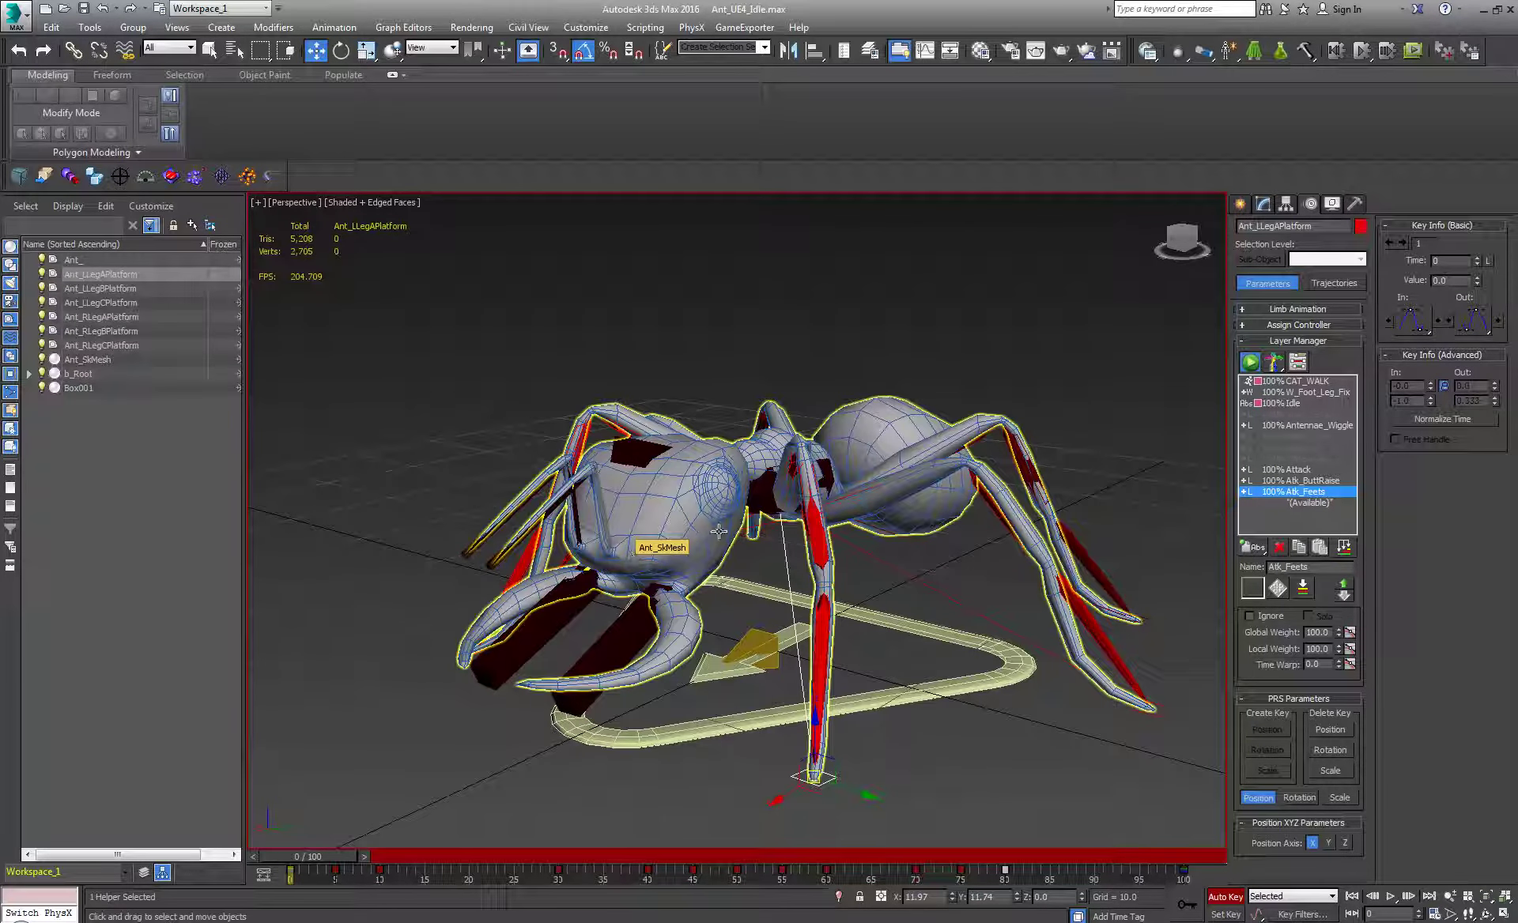
{"action": "left_click", "coordinate": [756, 637]}
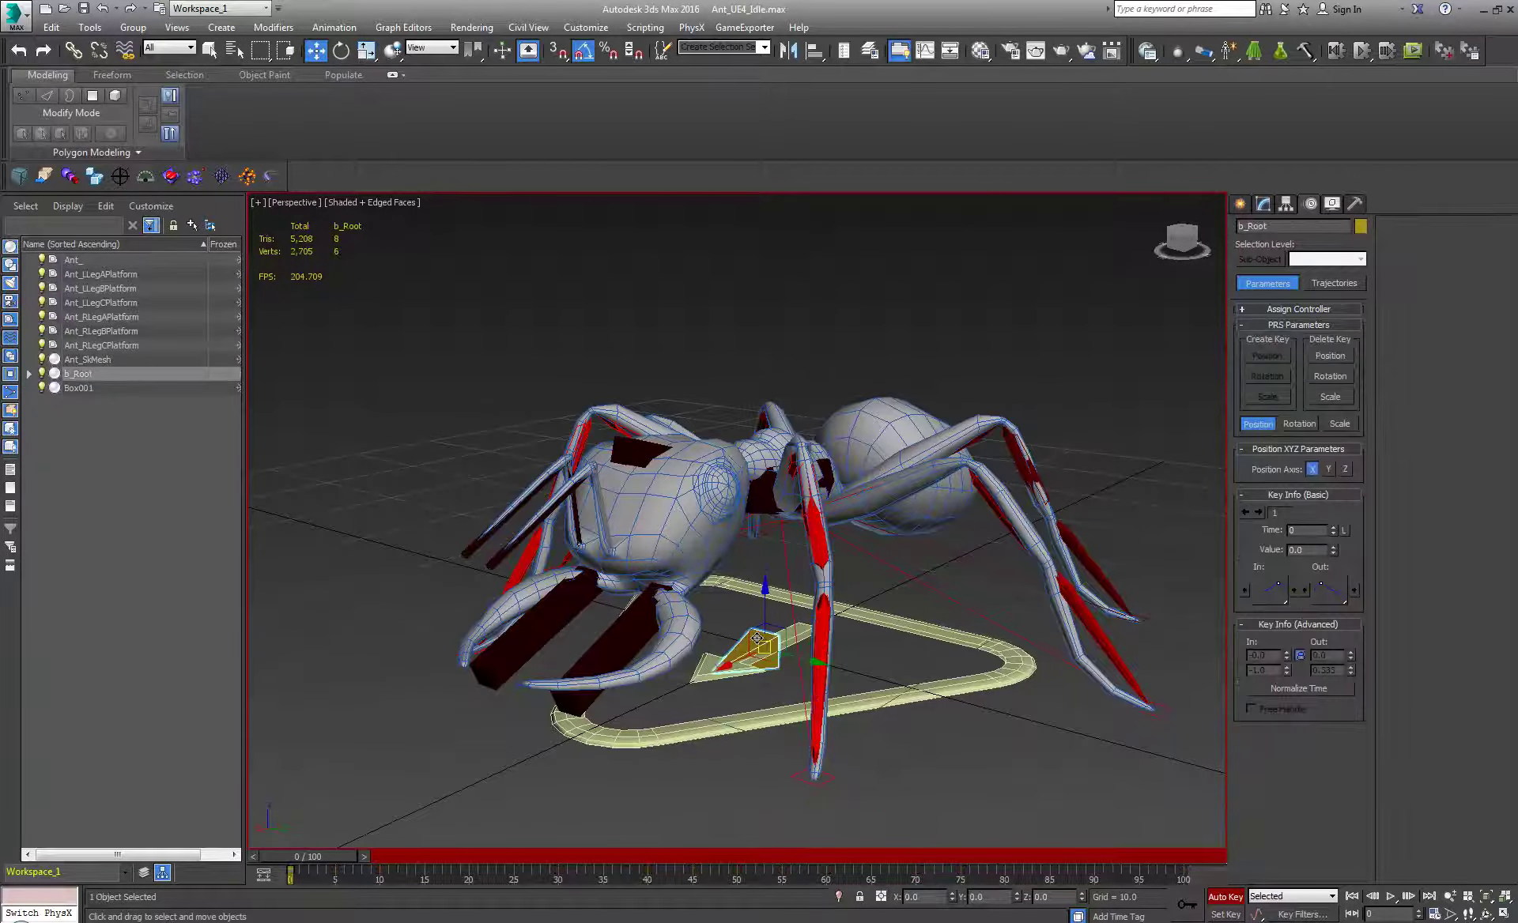
{"action": "double_click", "coordinate": [756, 637]}
{"action": "left_click", "coordinate": [137, 443]}
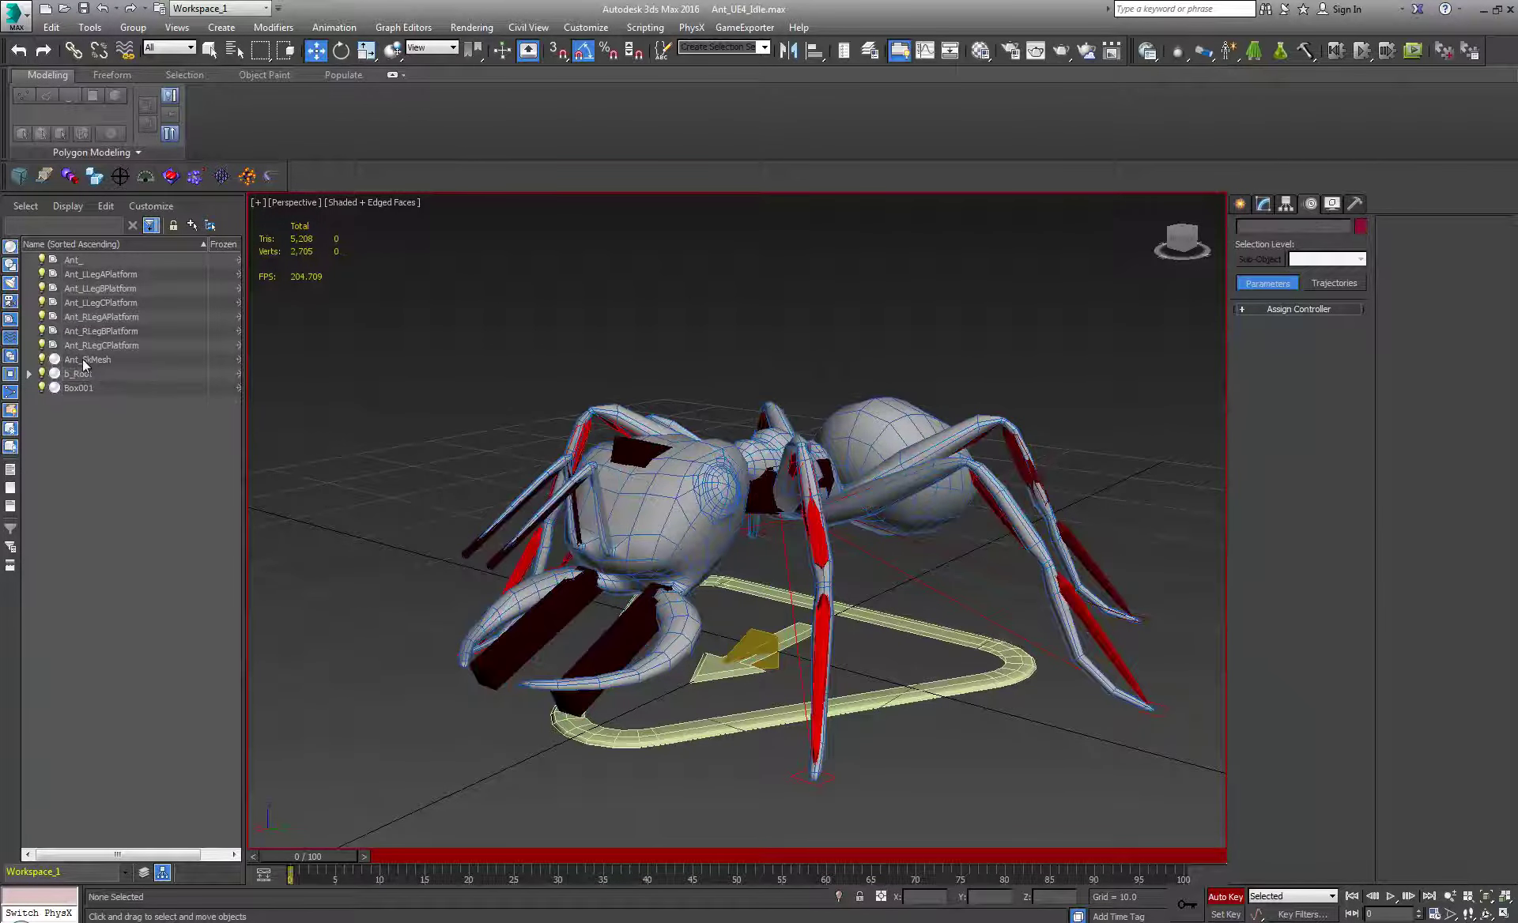
{"action": "left_click", "coordinate": [96, 373]}
{"action": "left_click", "coordinate": [40, 207]}
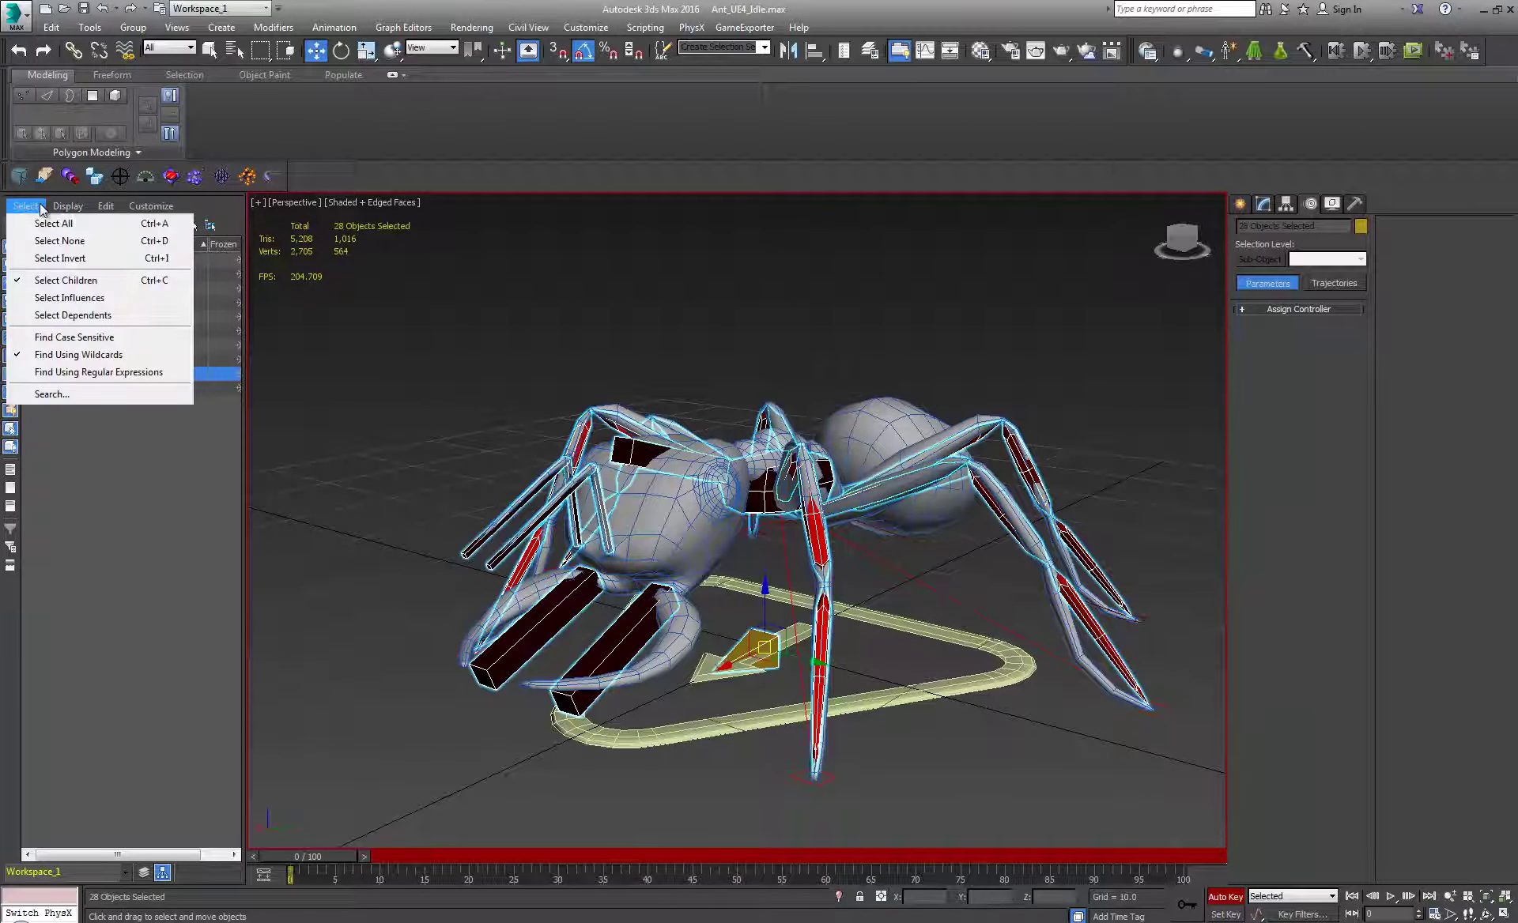
{"action": "left_click", "coordinate": [100, 469]}
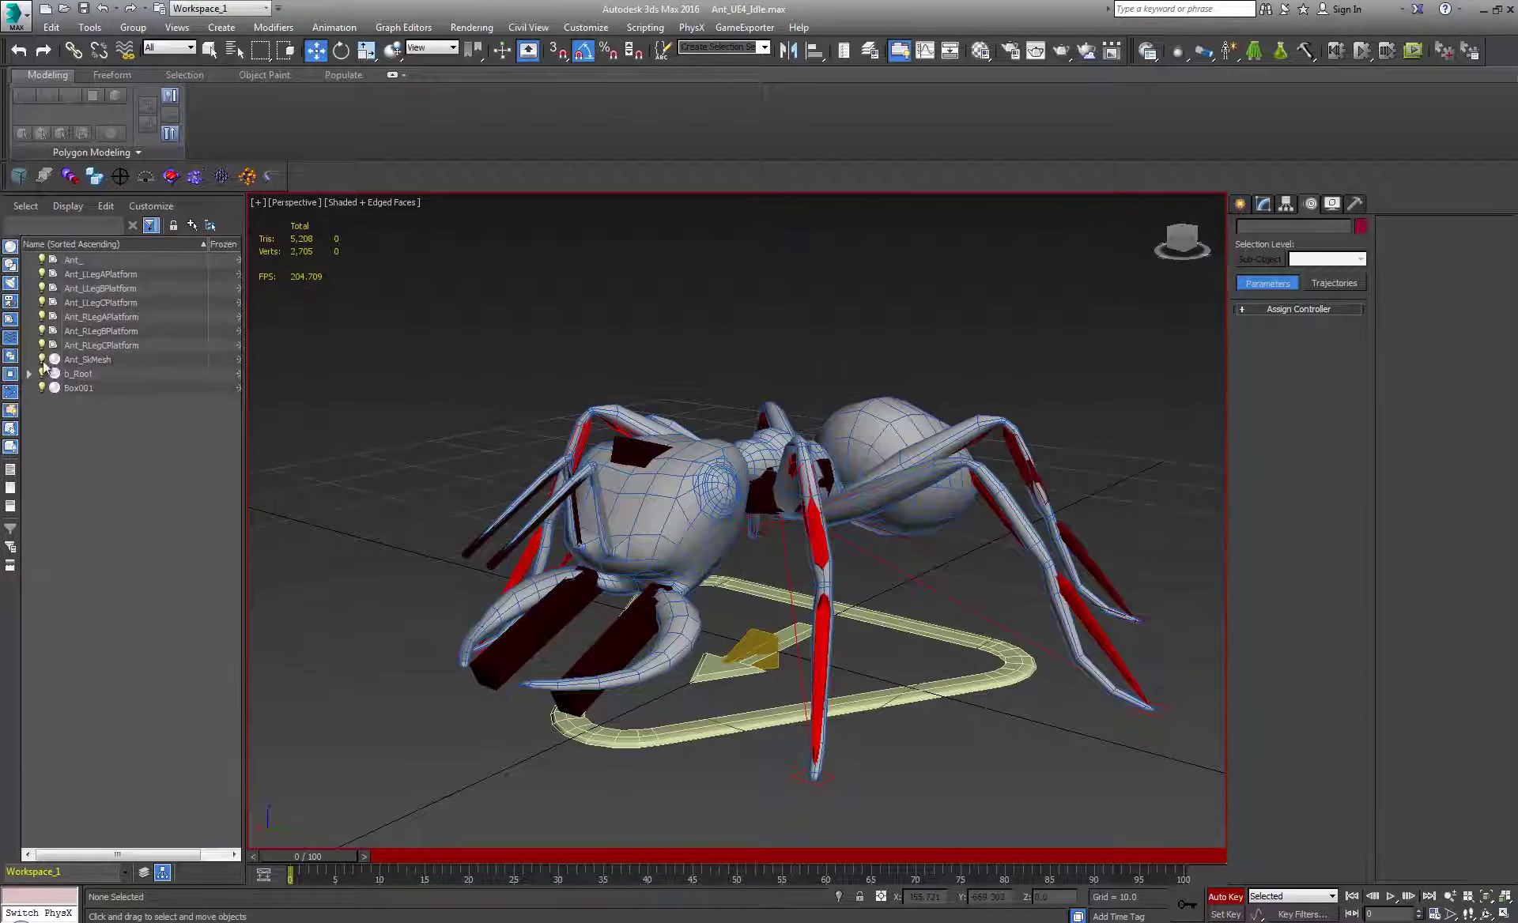
{"action": "double_click", "coordinate": [89, 373]}
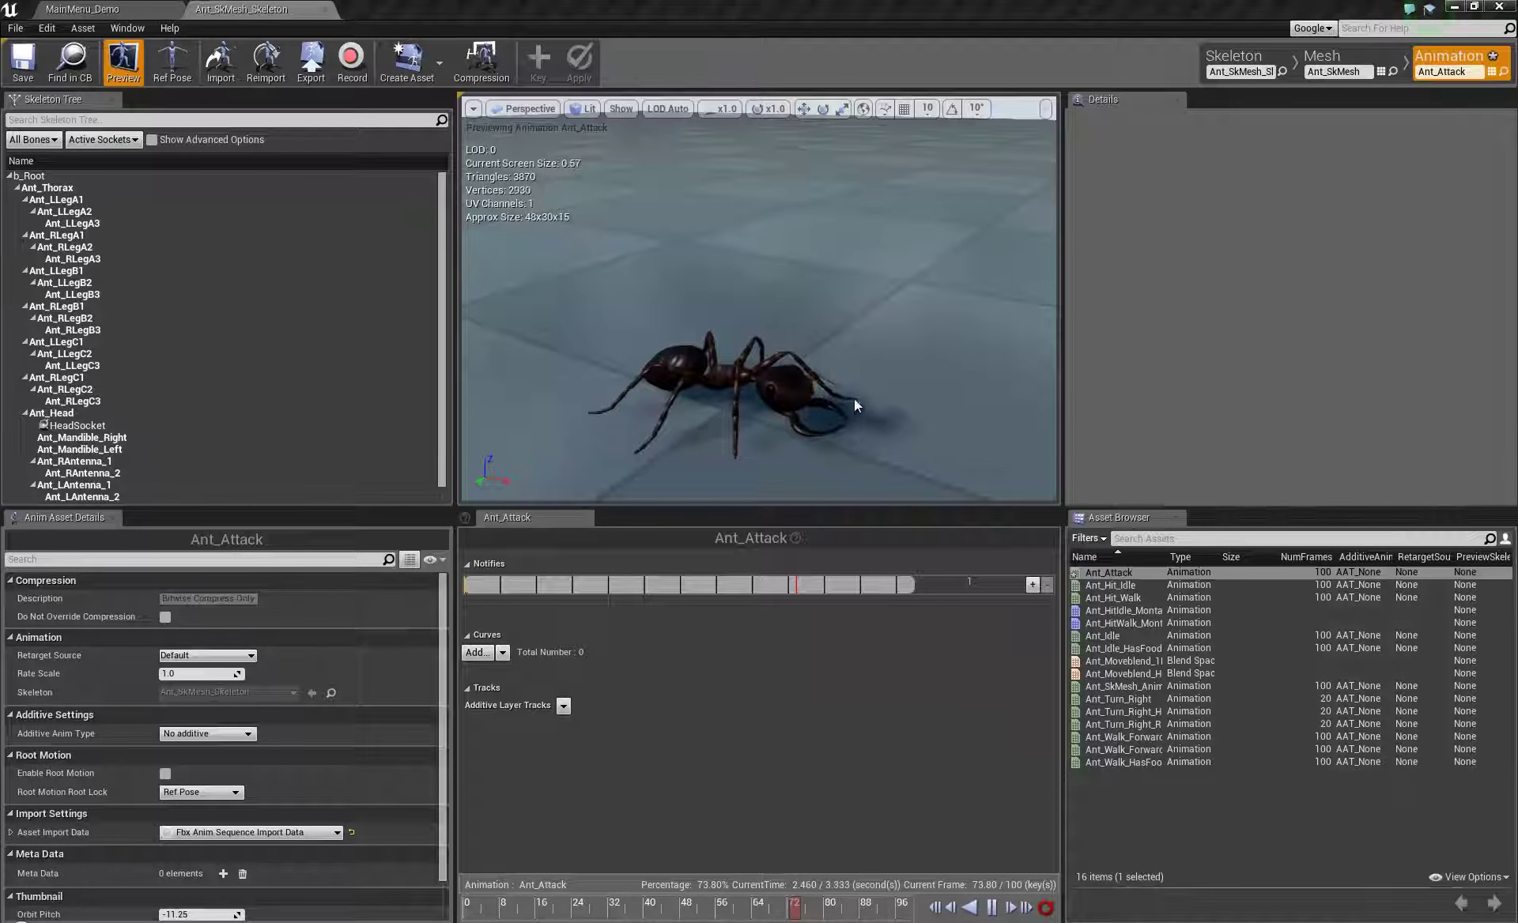
- Switch to Unreal Editor and review the Ant_Attack animation preview from several angles and distances
{"action": "scroll", "coordinate": [786, 403], "scroll_direction": "up", "scroll_amount": 4}
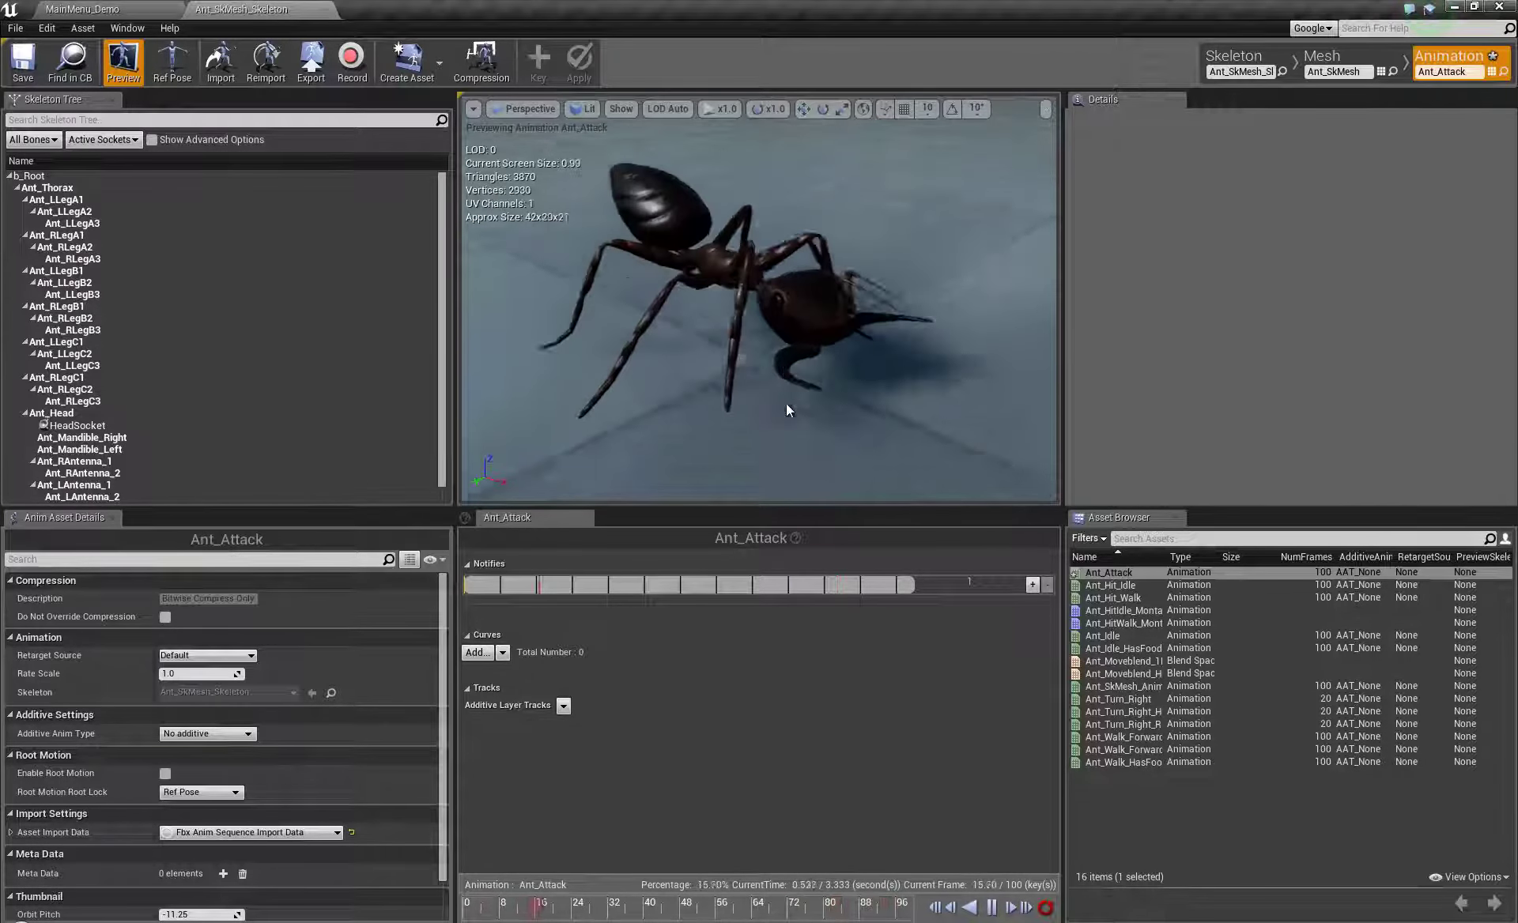
{"action": "left_click_drag", "start_coordinate": [786, 404], "coordinate": [718, 308], "text": "alt"}
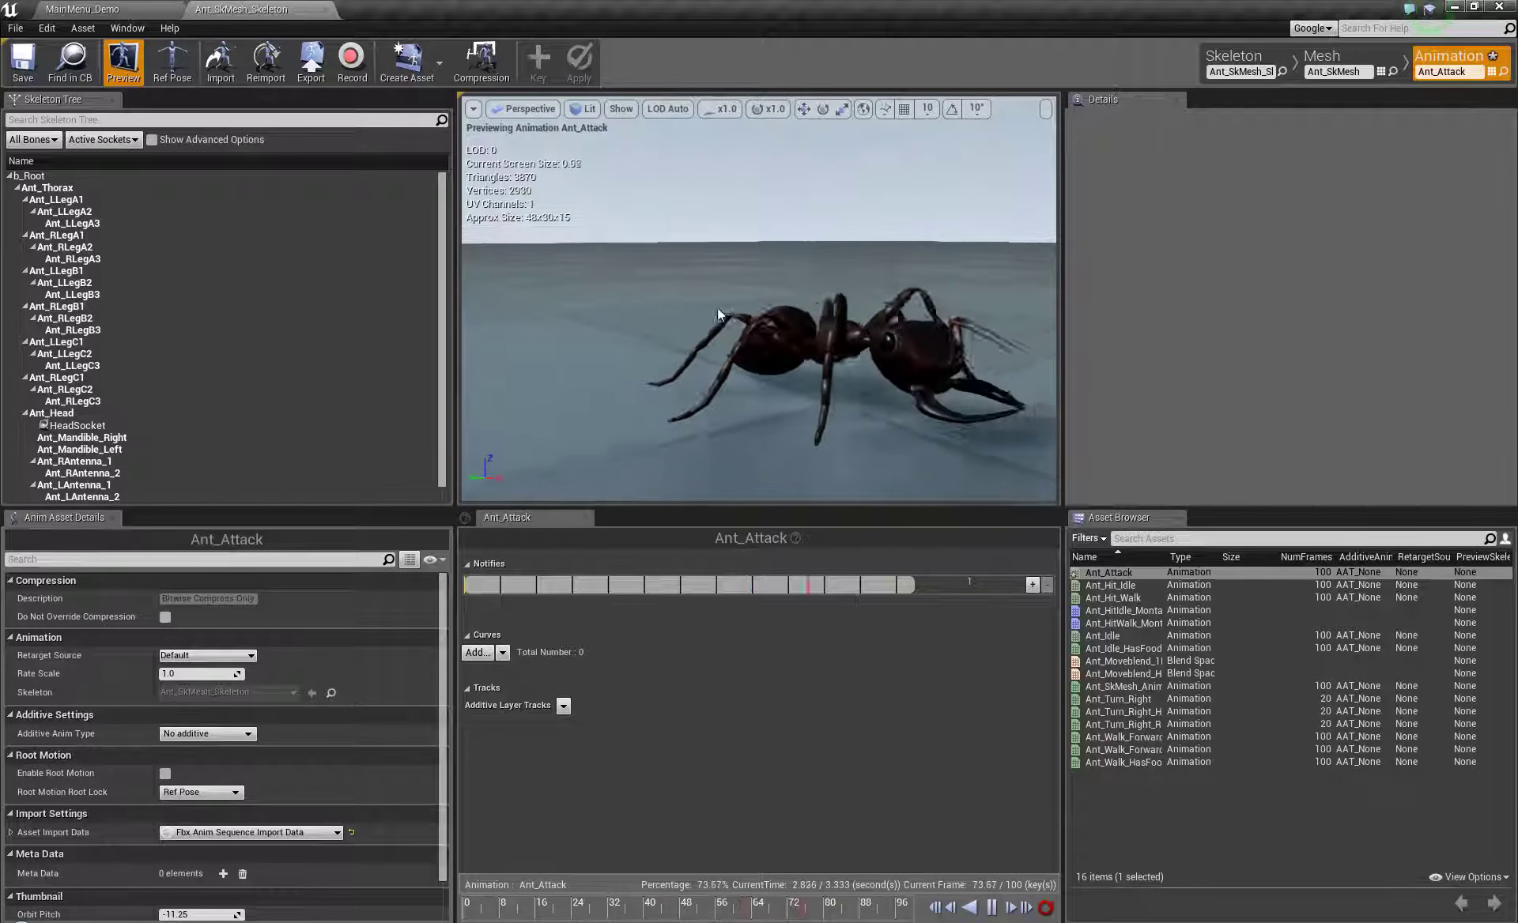
{"action": "right_click_drag", "start_coordinate": [718, 314], "coordinate": [563, 396]}
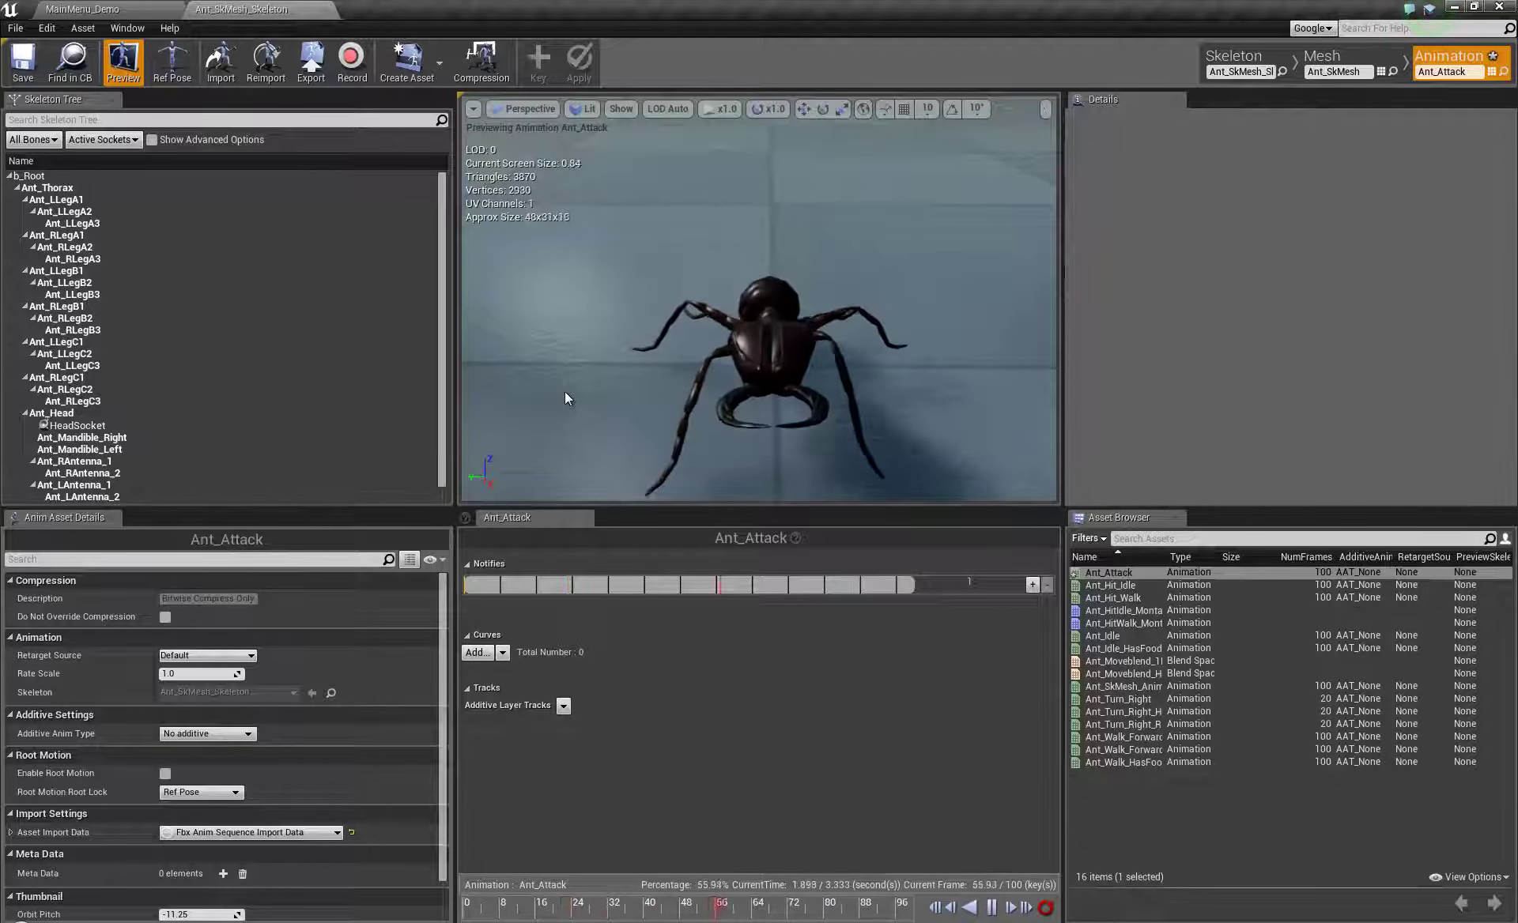
{"action": "mouse_move", "coordinate": [778, 392]}
{"action": "right_mouse_down"}
{"action": "mouse_move", "coordinate": [818, 405]}
{"action": "mouse_move", "coordinate": [805, 394]}
{"action": "right_mouse_up"}
{"action": "scroll", "coordinate": [805, 393], "scroll_direction": "down", "scroll_amount": 4}
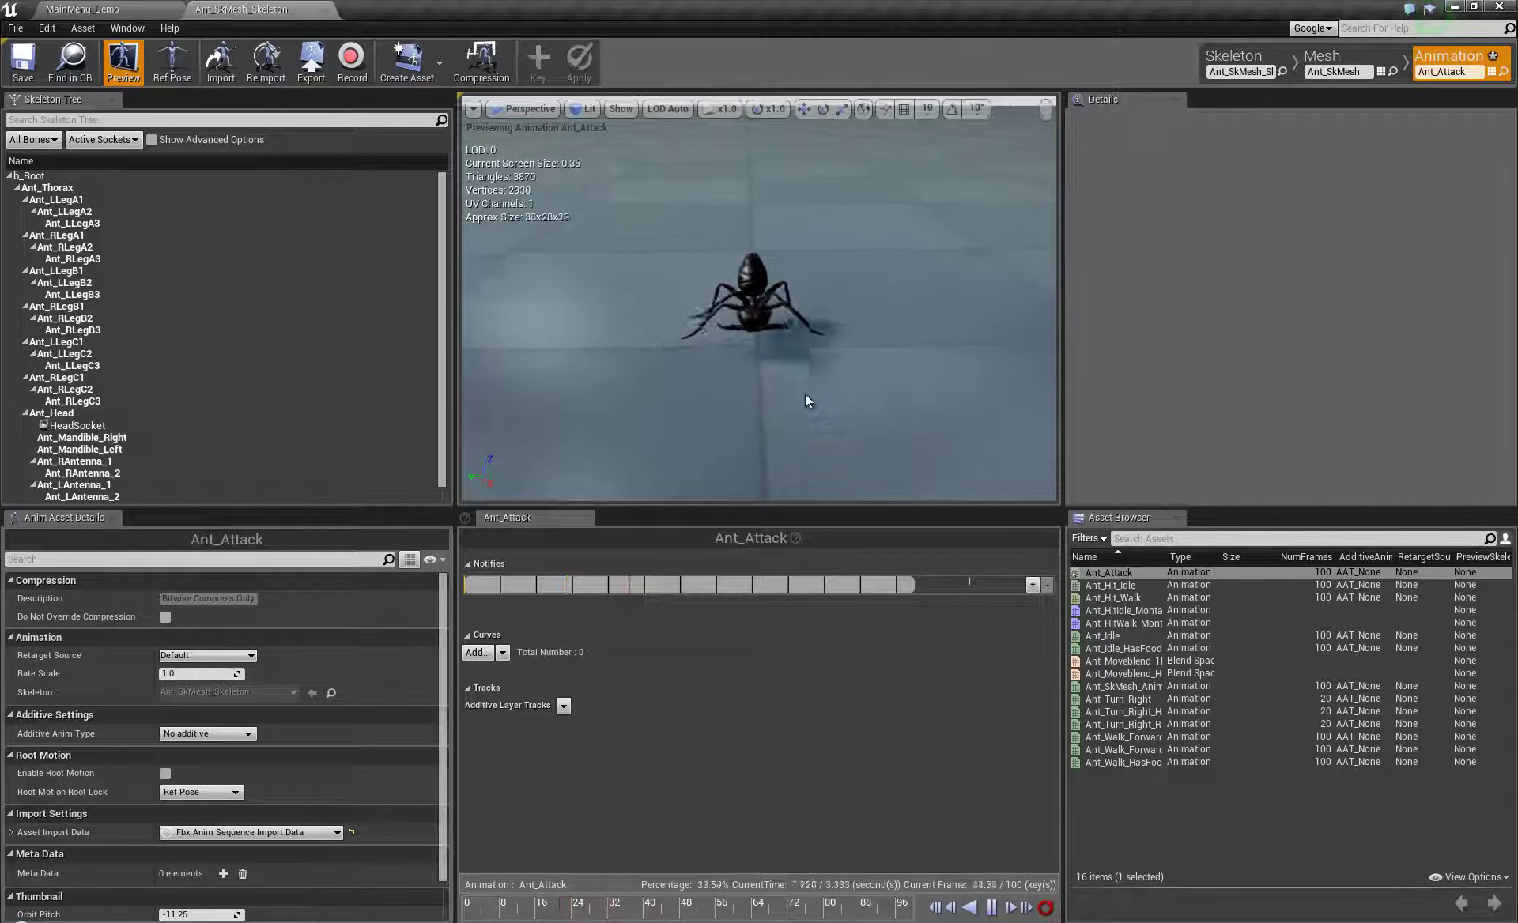
{"action": "right_click_drag", "start_coordinate": [805, 394], "coordinate": [710, 363]}
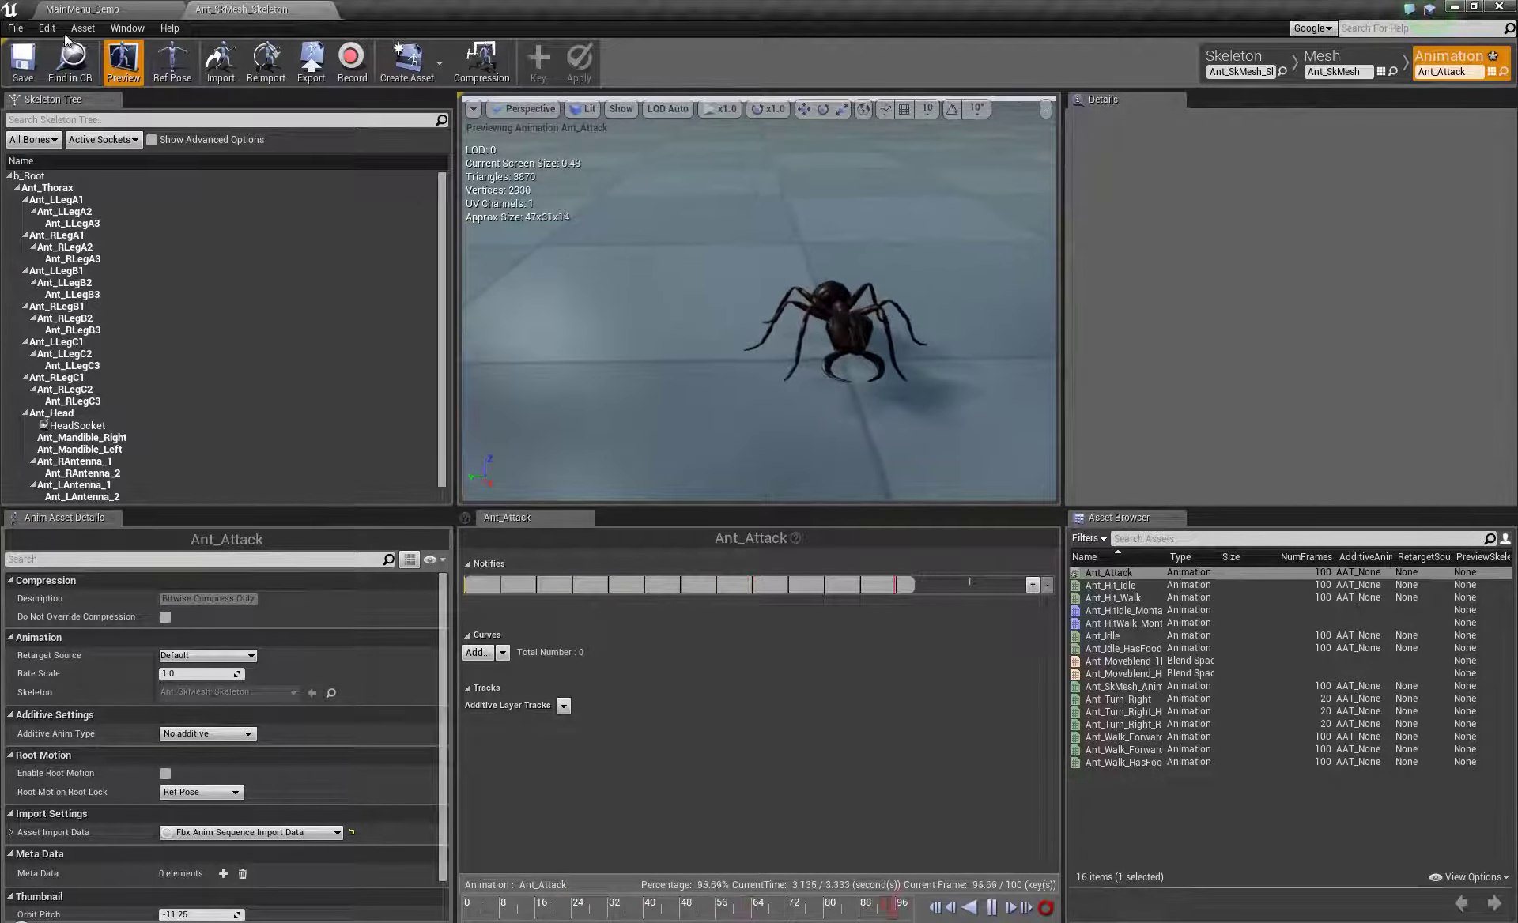
- Create an Anim Montage named Ant_Attack_Montage in the ant's Anims folder
{"action": "mouse_move", "coordinate": [1124, 571]}
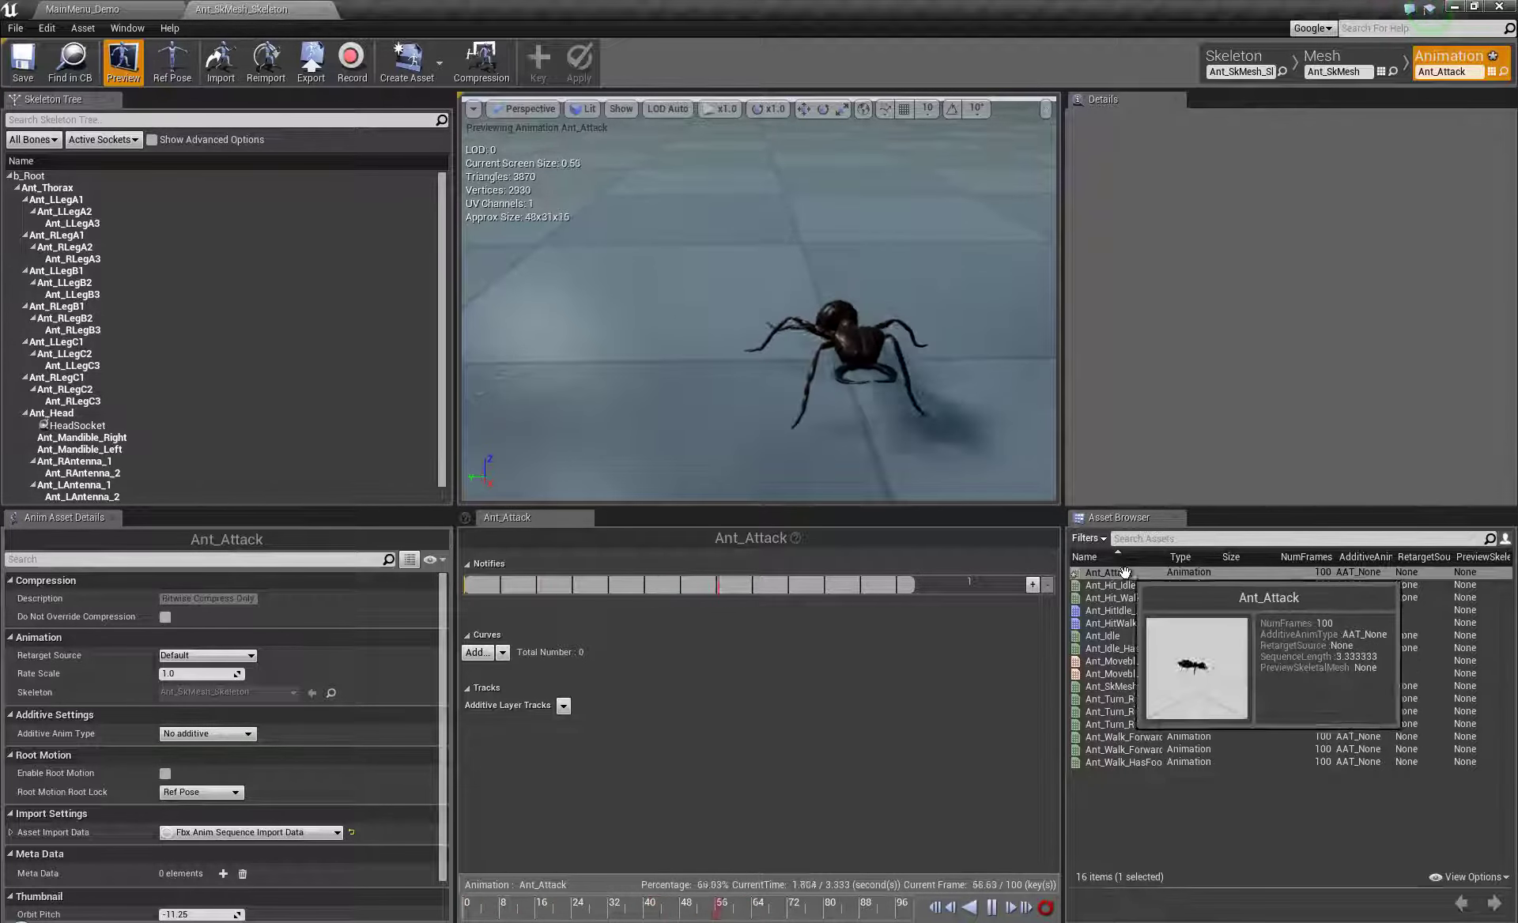
{"action": "left_click", "coordinate": [429, 69]}
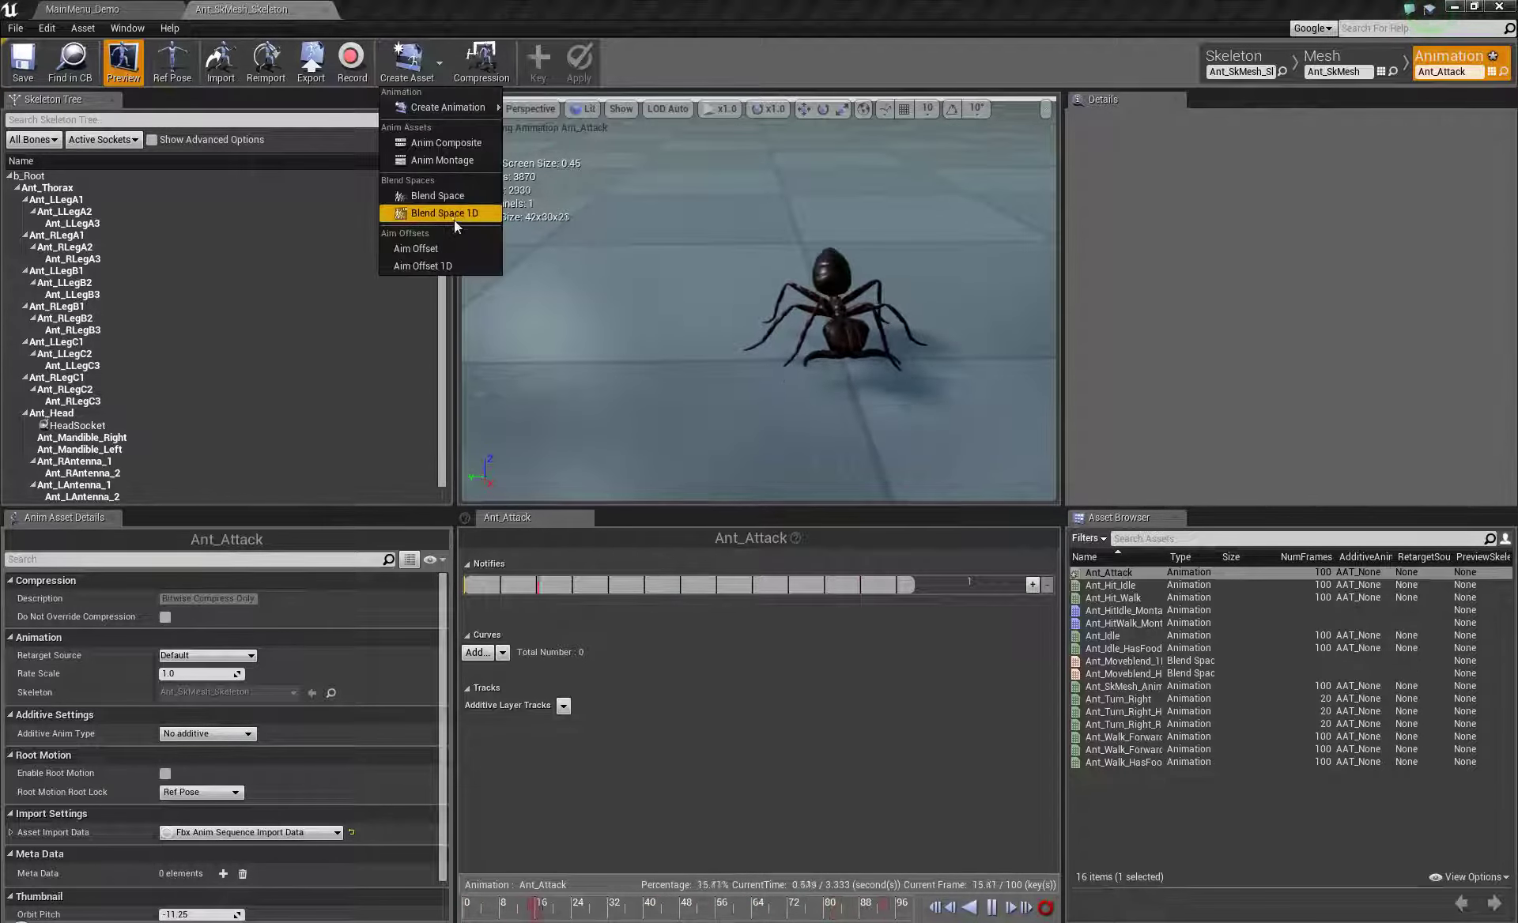
{"action": "left_click", "coordinate": [443, 161]}
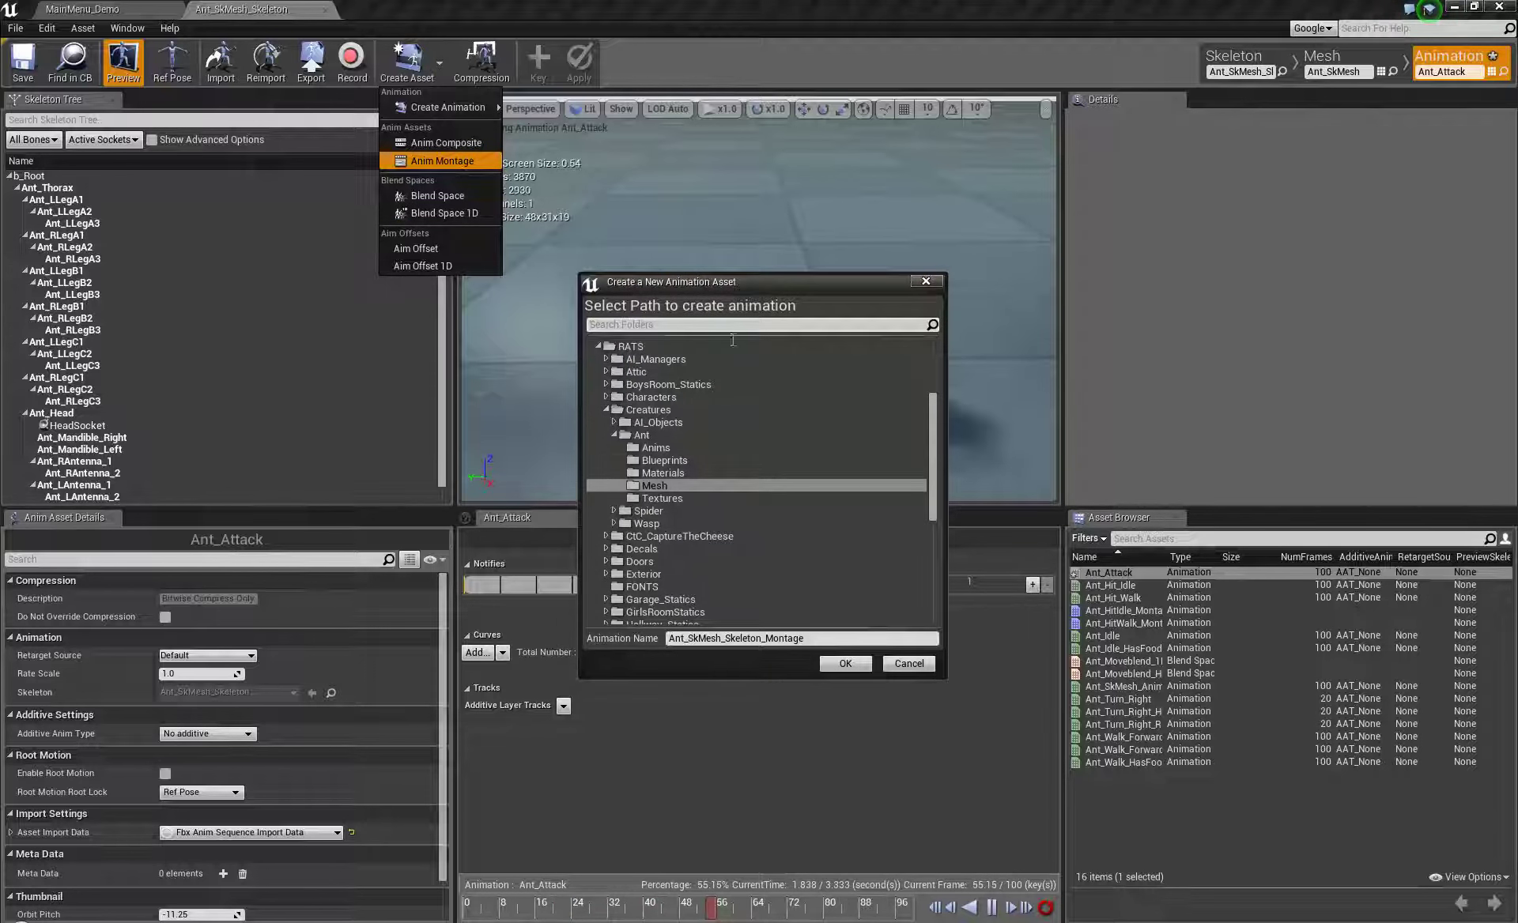
{"action": "left_click", "coordinate": [664, 447]}
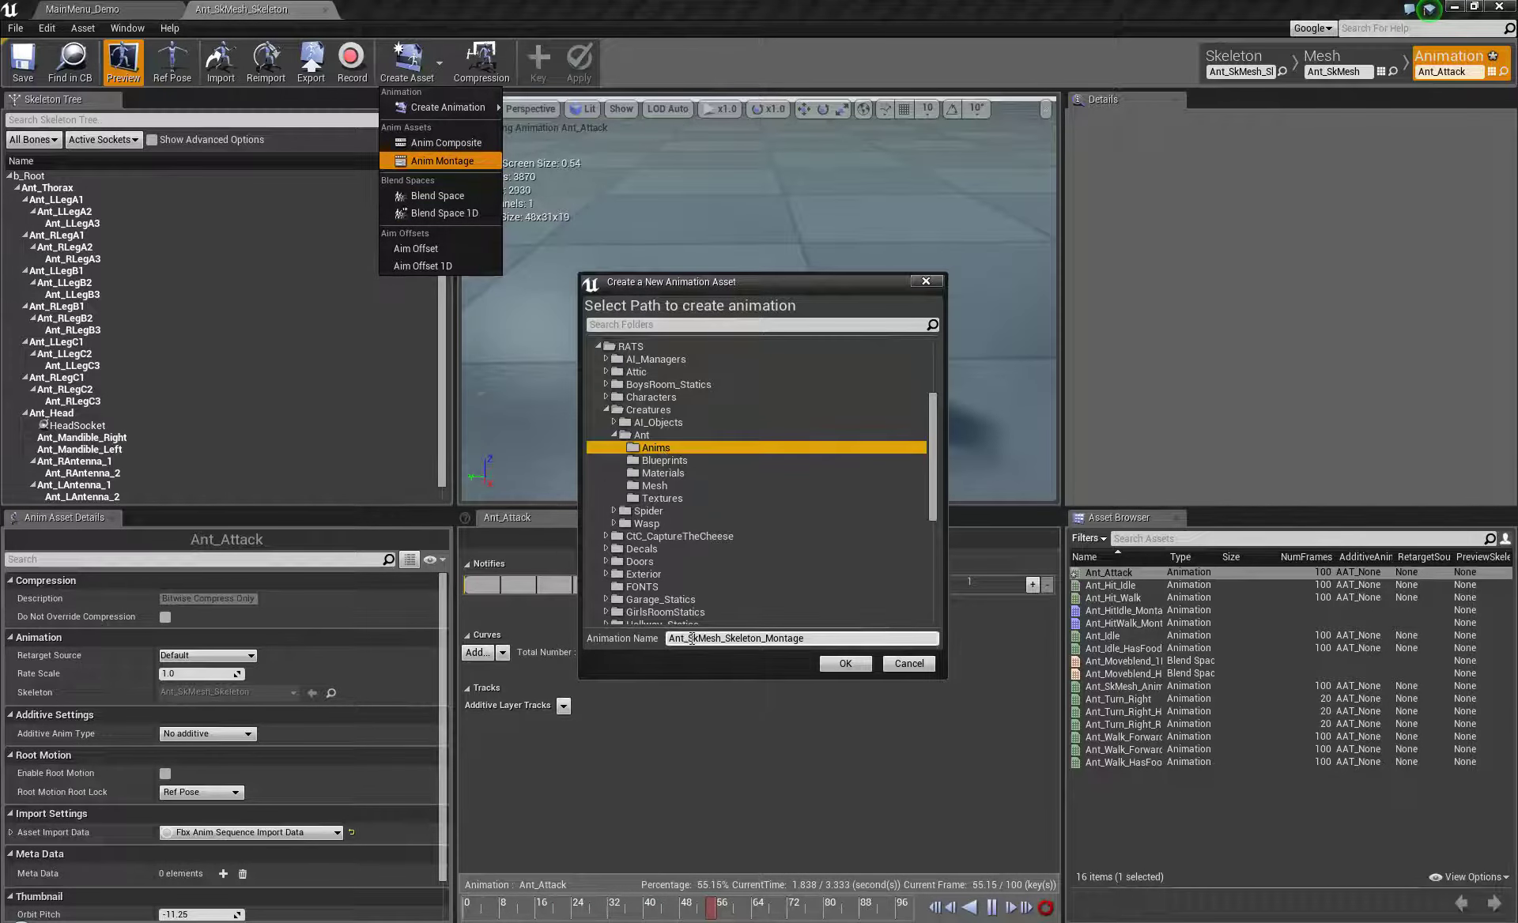
{"action": "left_click_drag", "start_coordinate": [691, 638], "coordinate": [852, 639]}
{"action": "type", "text": "Ant_Attack"}
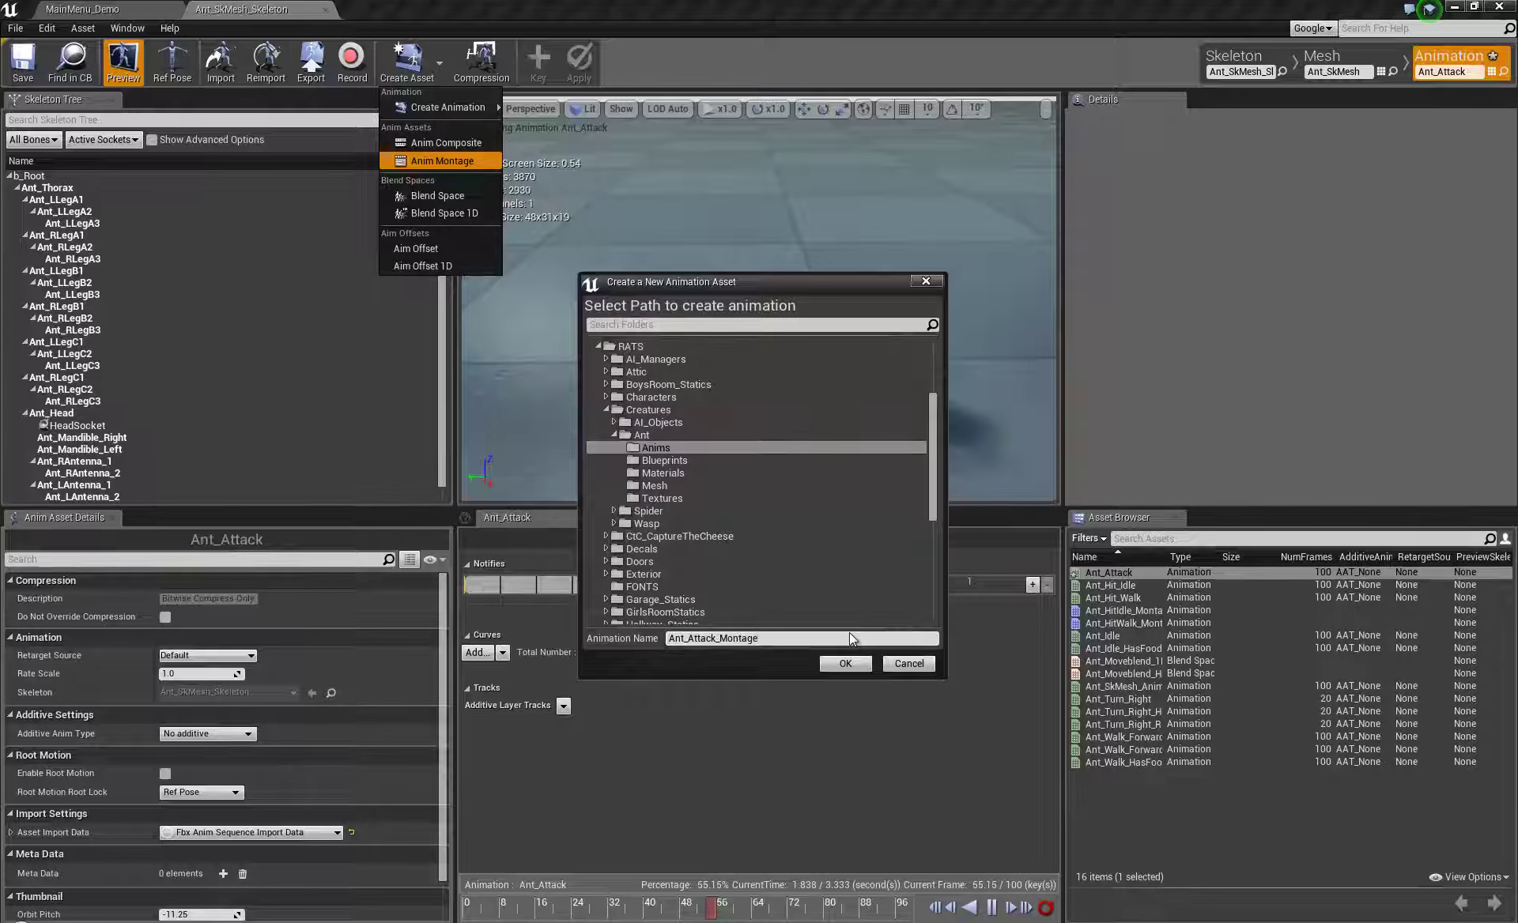
{"action": "left_click", "coordinate": [841, 666]}
- Set the montage's slot to DefaultGroup.AntFull and add the Ant_Attack animation to its track
{"action": "left_click", "coordinate": [1013, 624]}
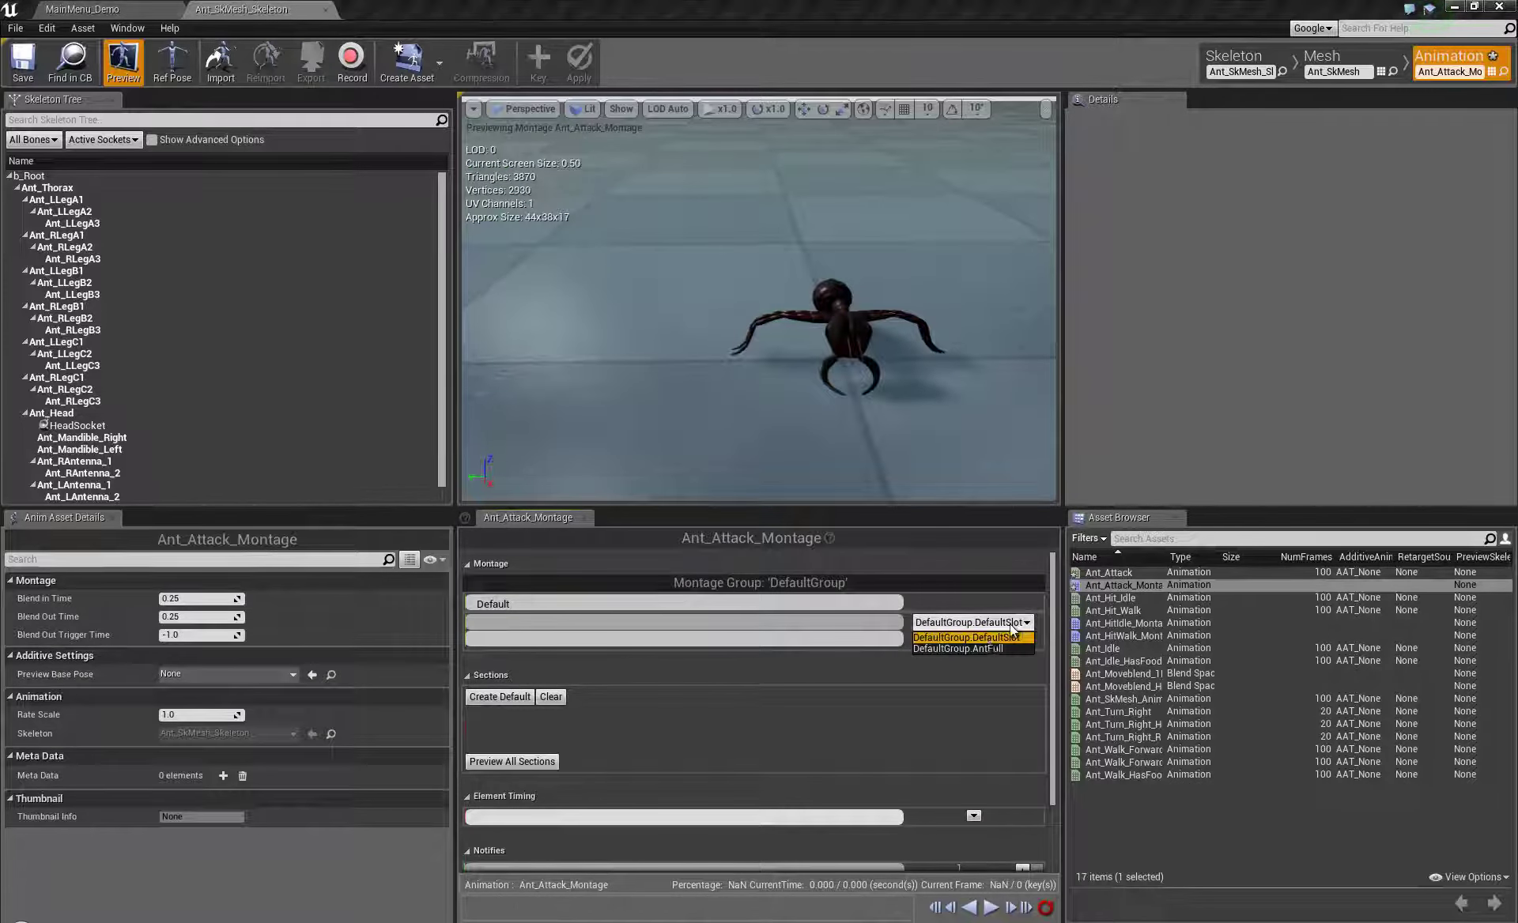
{"action": "left_click", "coordinate": [969, 649]}
{"action": "left_click", "coordinate": [1109, 572]}
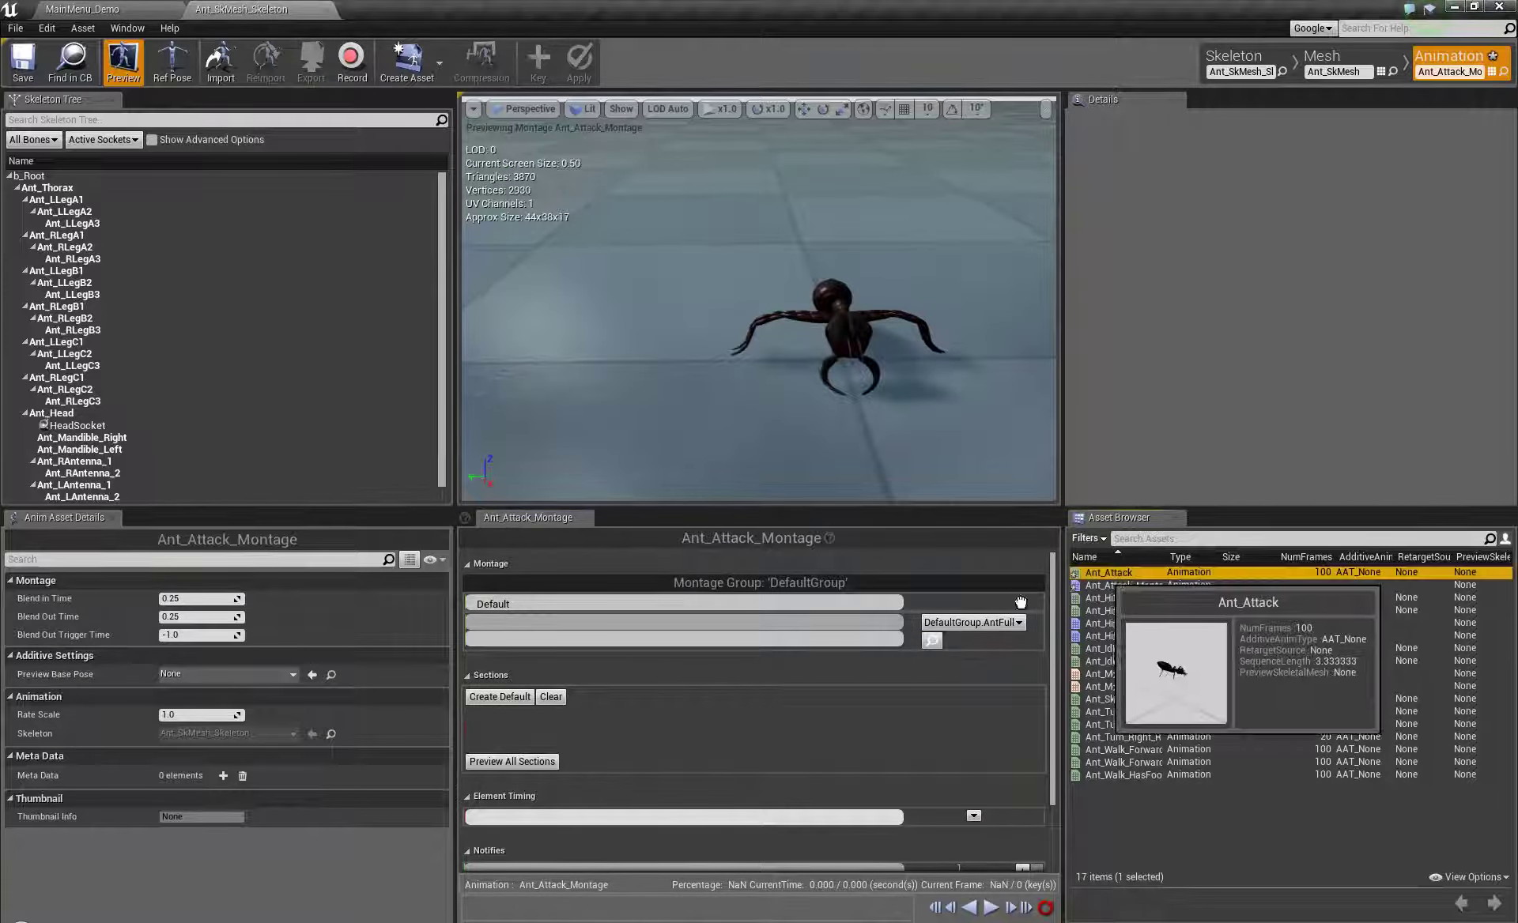
{"action": "left_click_drag", "start_coordinate": [1108, 573], "coordinate": [537, 627]}
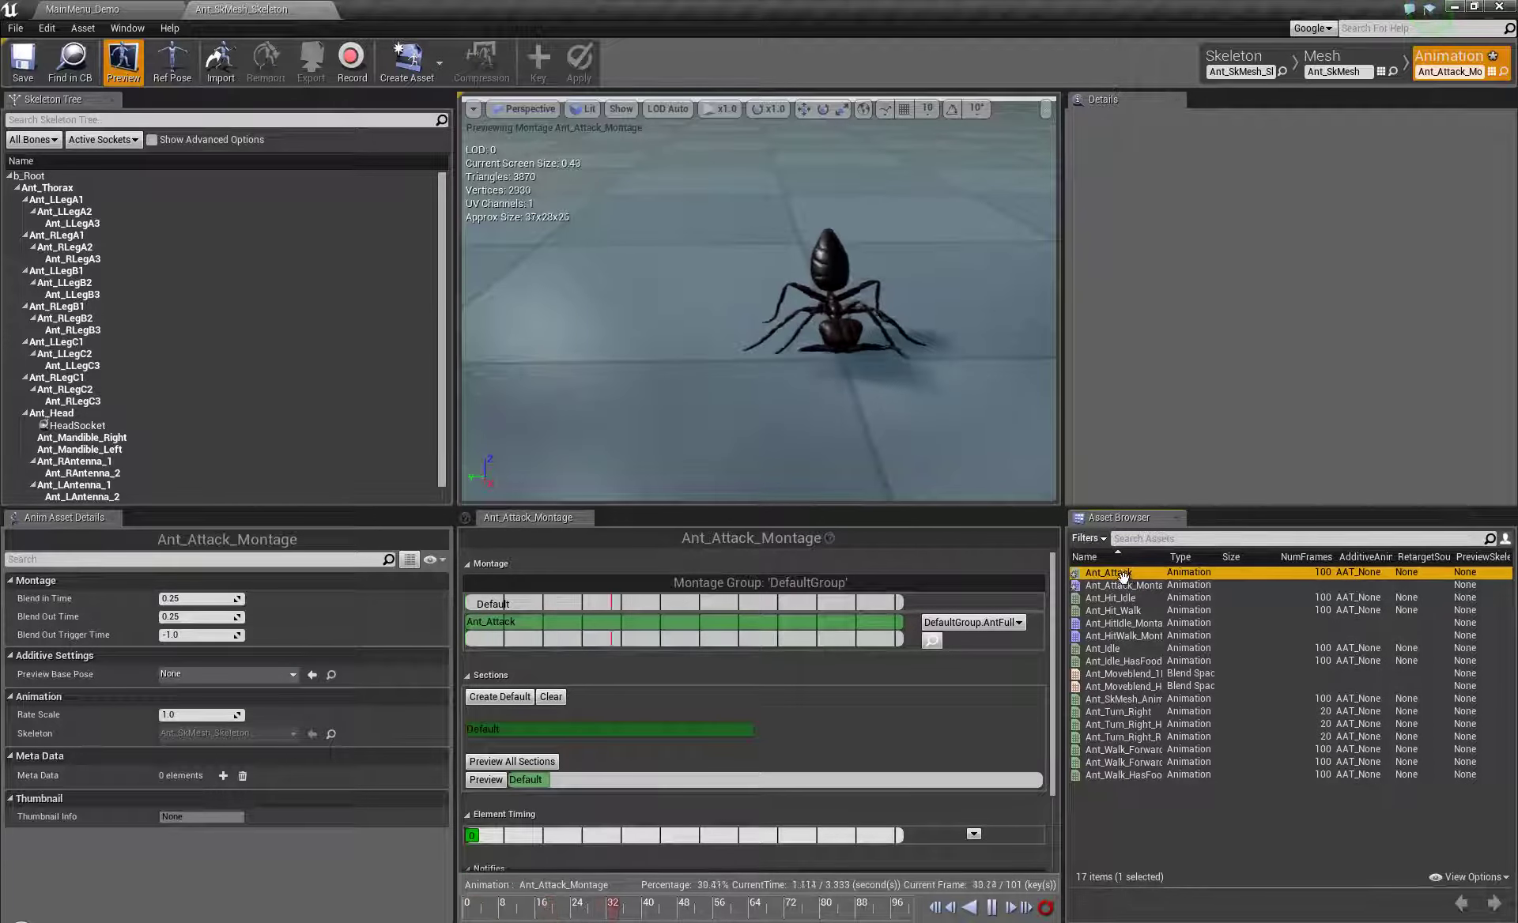
- Save the Ant_Attack_Montage and Ant_Attack assets
{"action": "right_click", "coordinate": [1115, 585]}
{"action": "left_click", "coordinate": [1156, 603]}
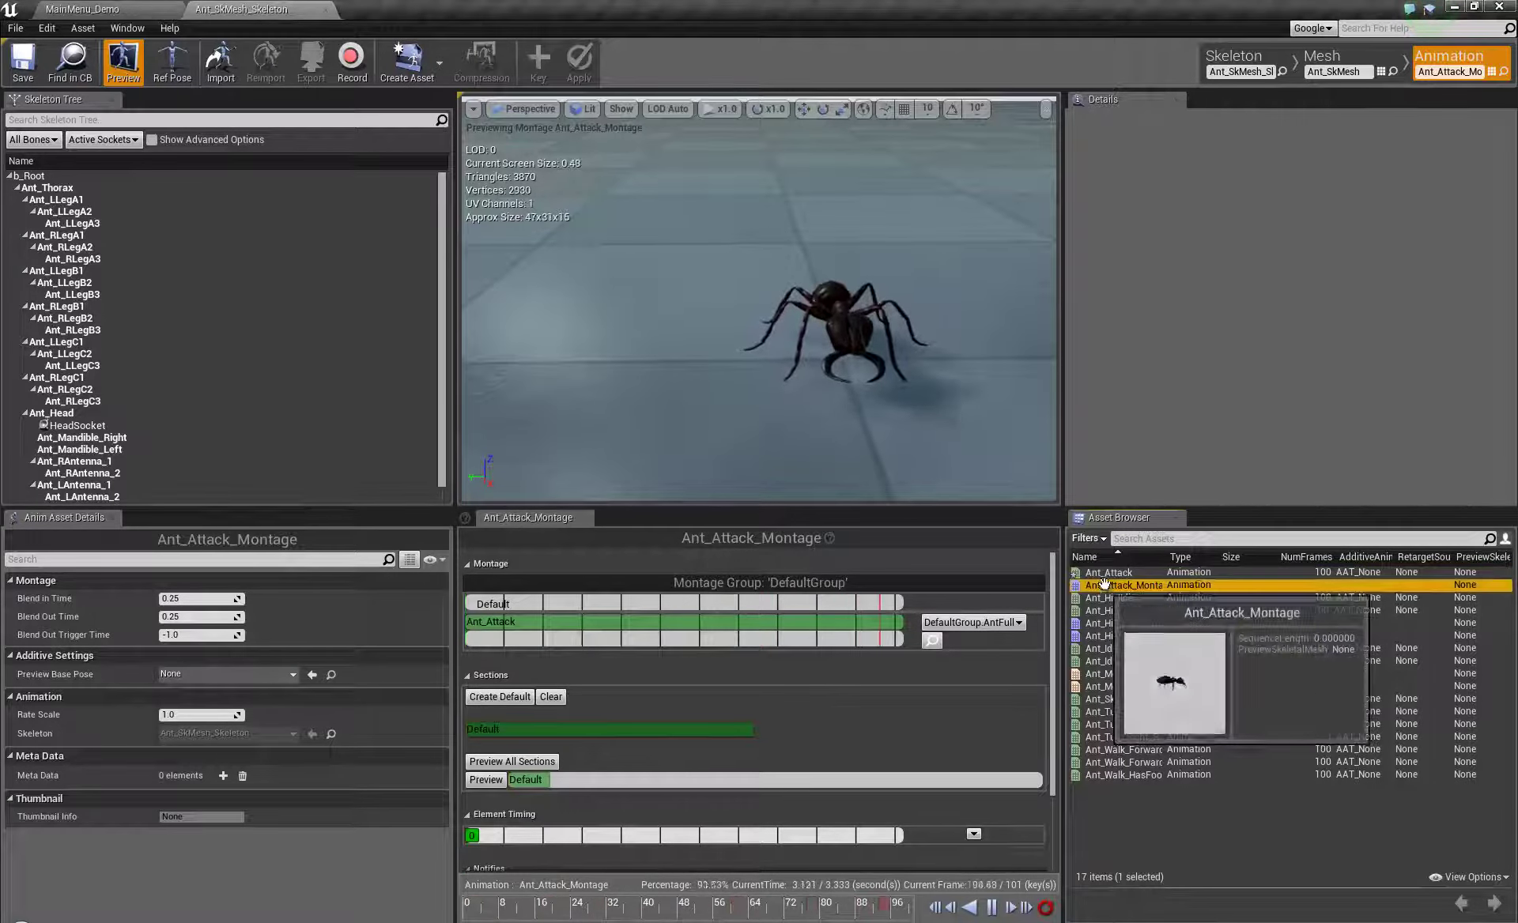
{"action": "right_click", "coordinate": [1111, 571]}
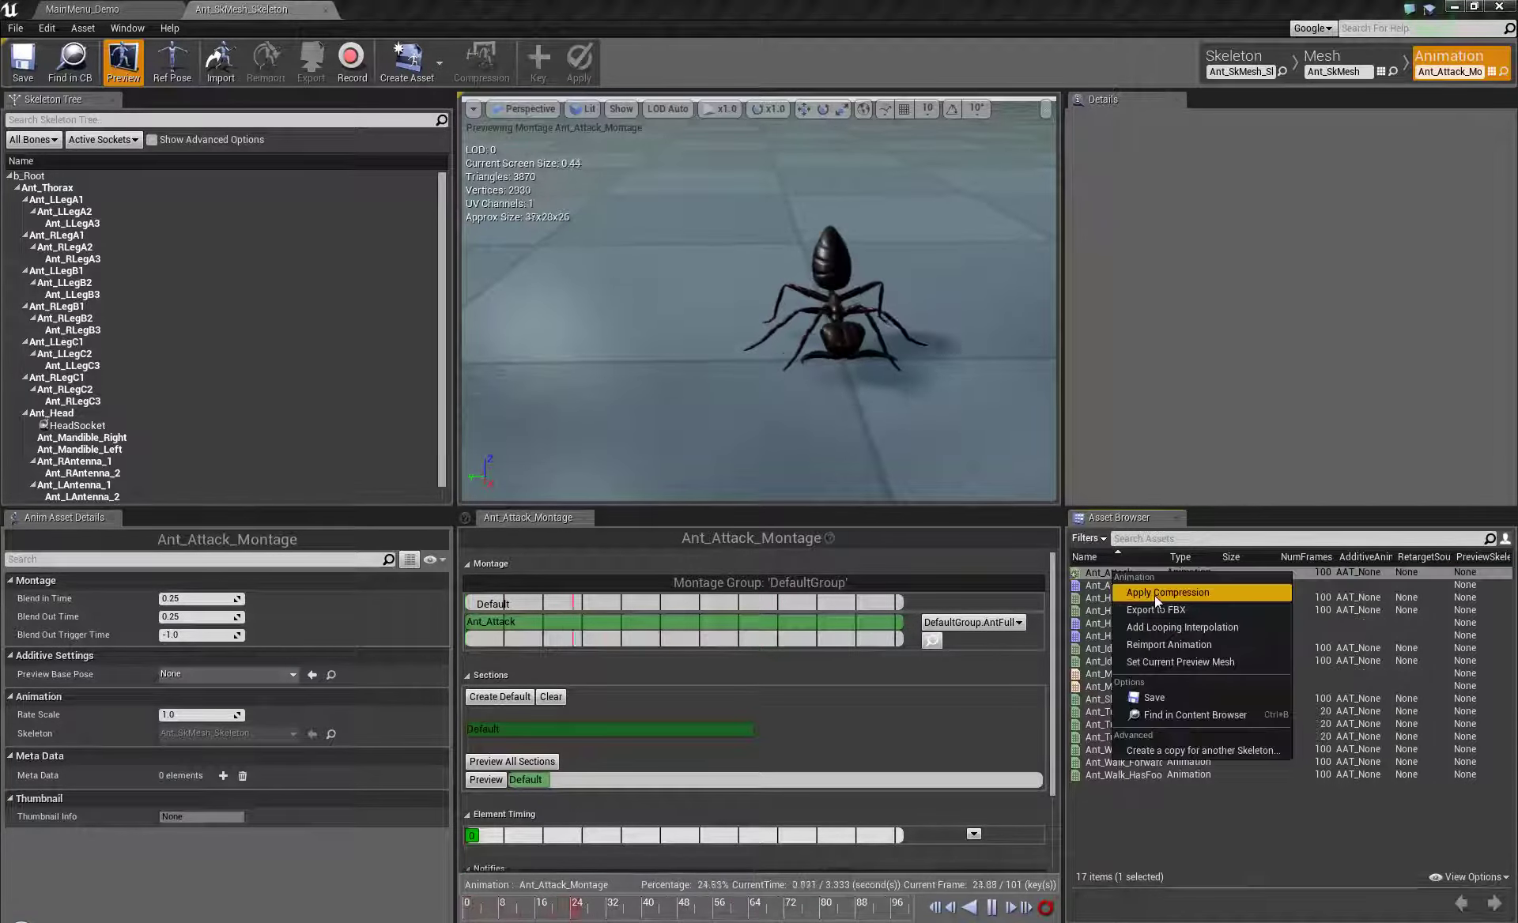
{"action": "left_click", "coordinate": [1170, 704]}
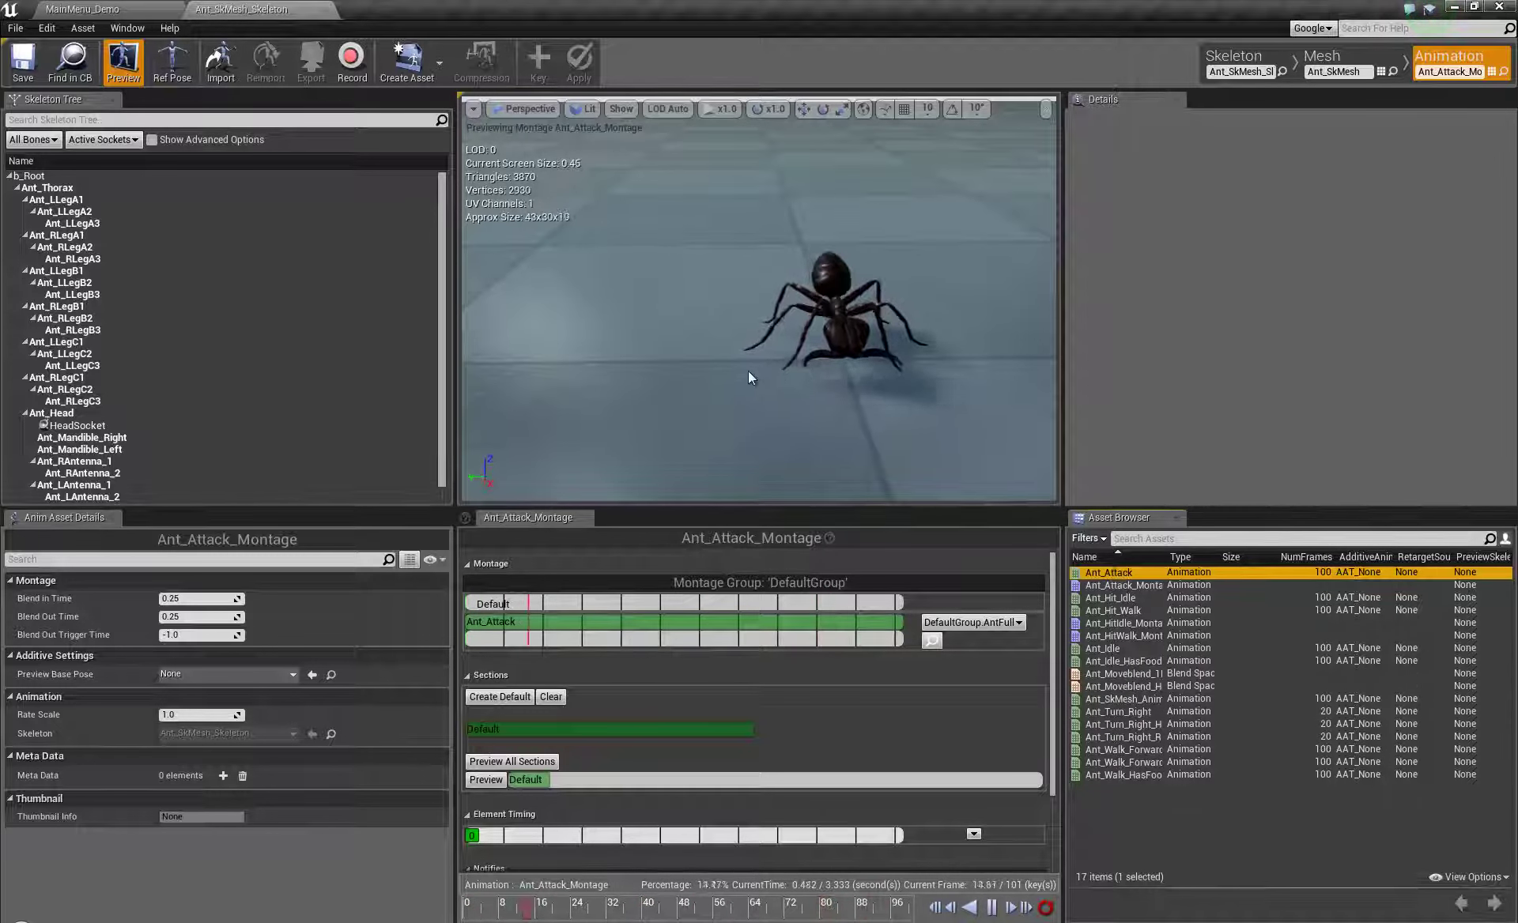
- Pause the montage preview around frame 34 and frame the ant's mandibles up close from above
{"action": "right_click_drag", "start_coordinate": [748, 371], "coordinate": [1156, 400]}
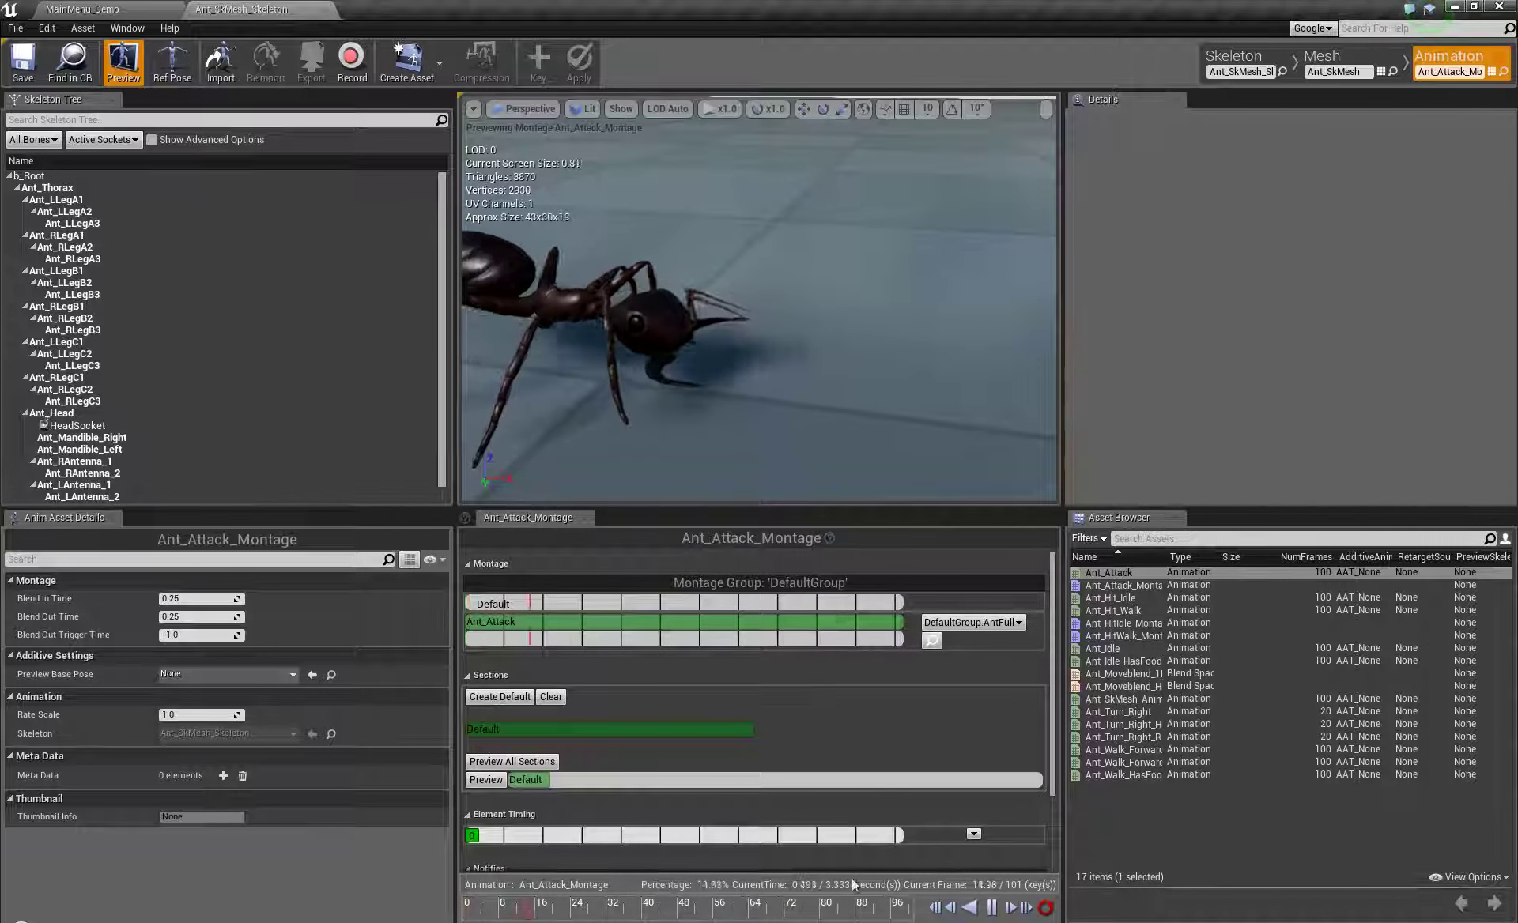
{"action": "left_click", "coordinate": [993, 908]}
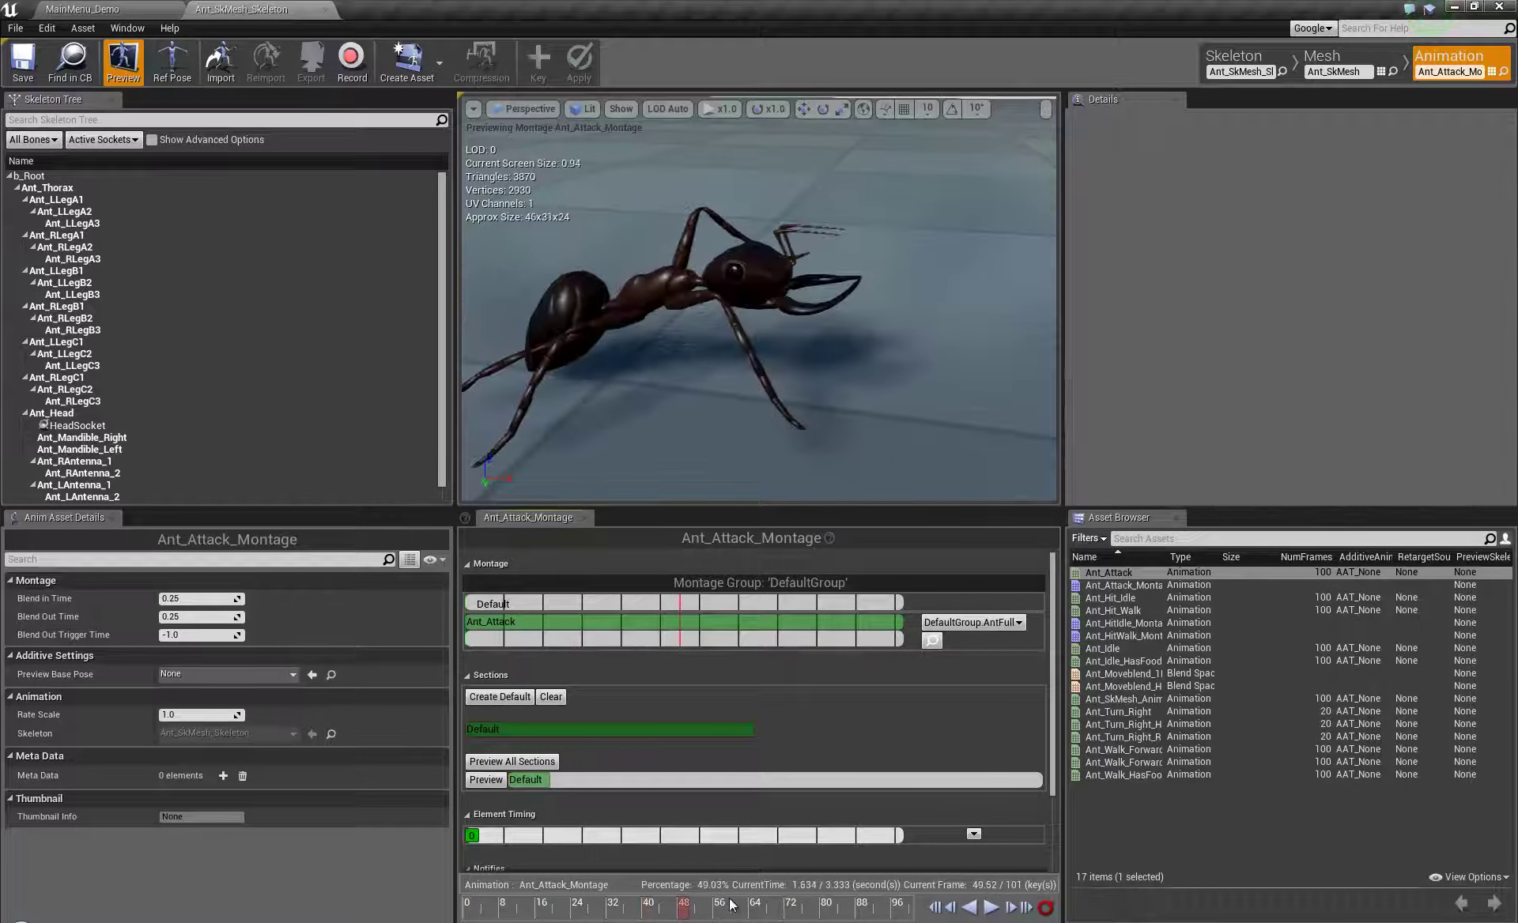
{"action": "scroll", "coordinate": [731, 905], "scroll_direction": "up", "scroll_amount": 3}
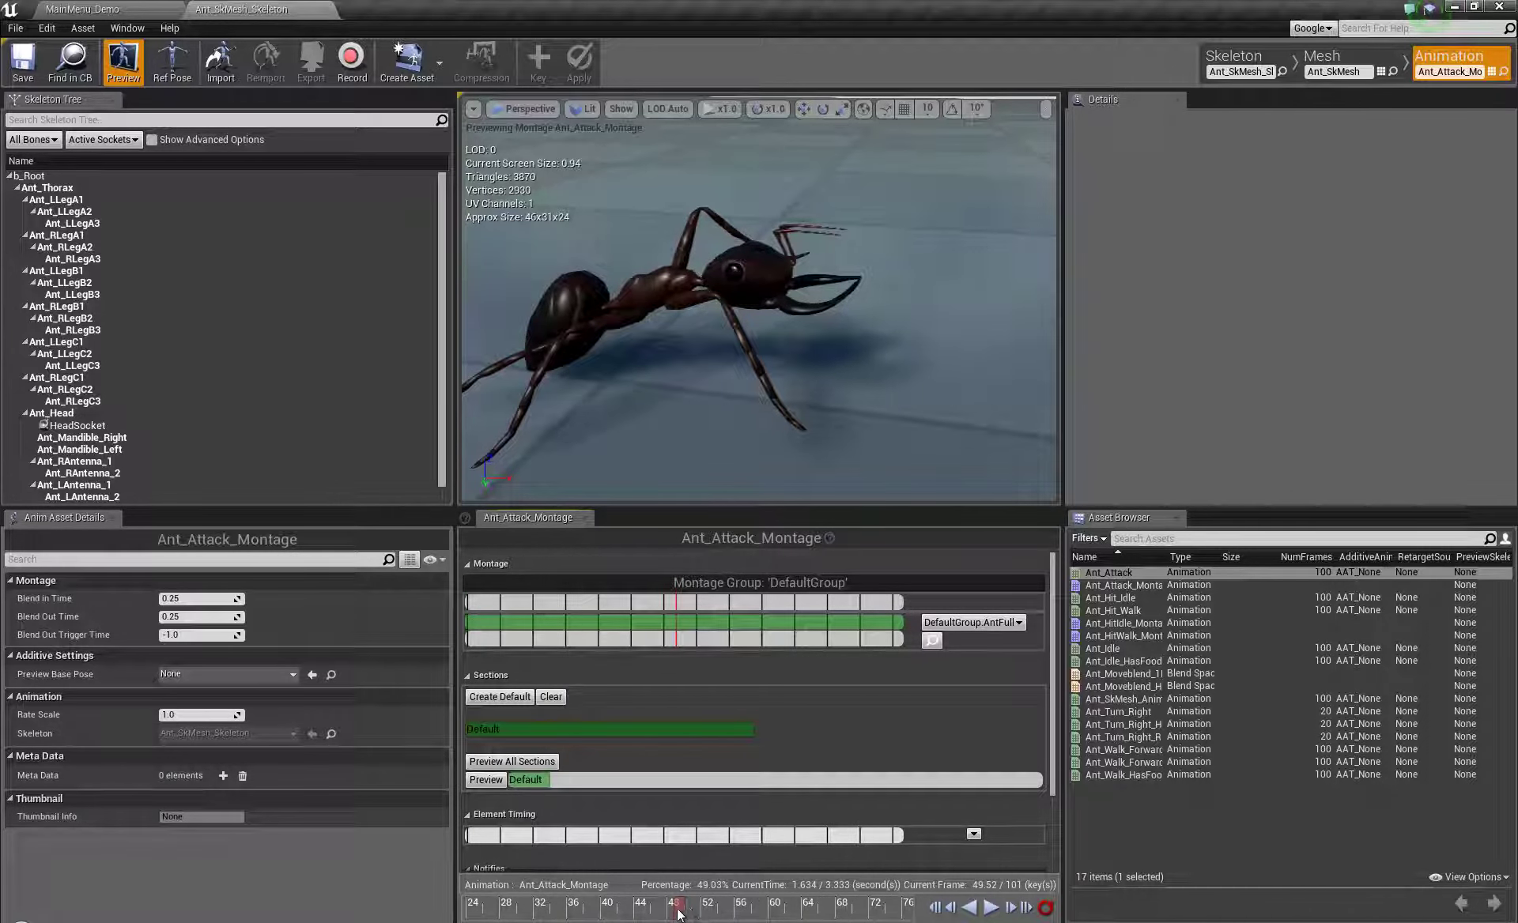
{"action": "left_click_drag", "start_coordinate": [678, 915], "coordinate": [552, 909]}
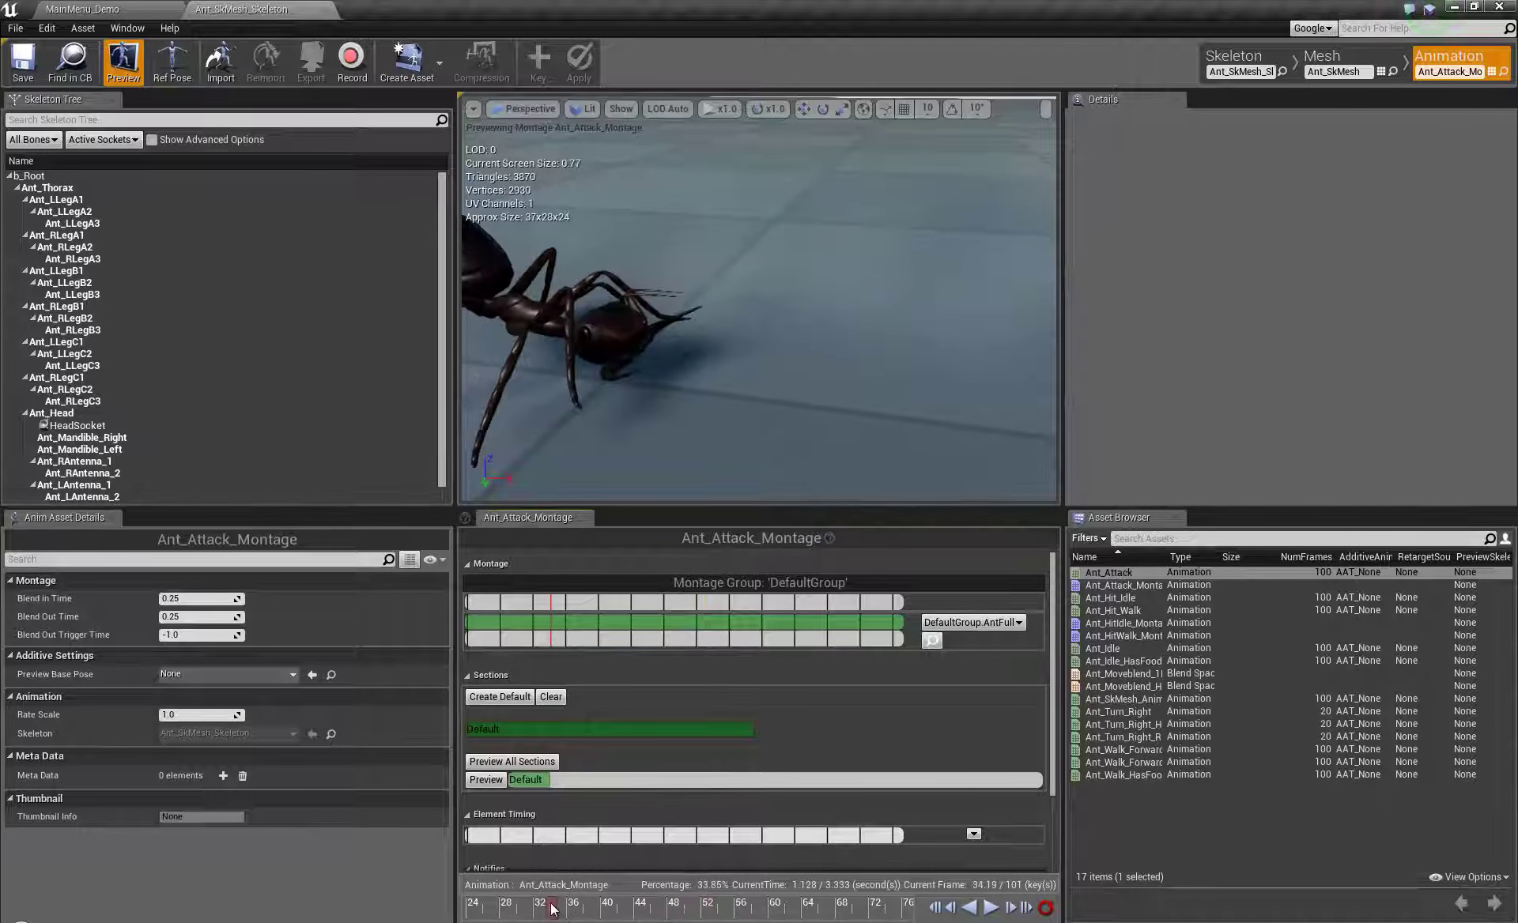
{"action": "left_click_drag", "start_coordinate": [800, 323], "coordinate": [1401, 567], "text": "alt"}
{"action": "right_click_drag", "start_coordinate": [1400, 567], "coordinate": [799, 326]}
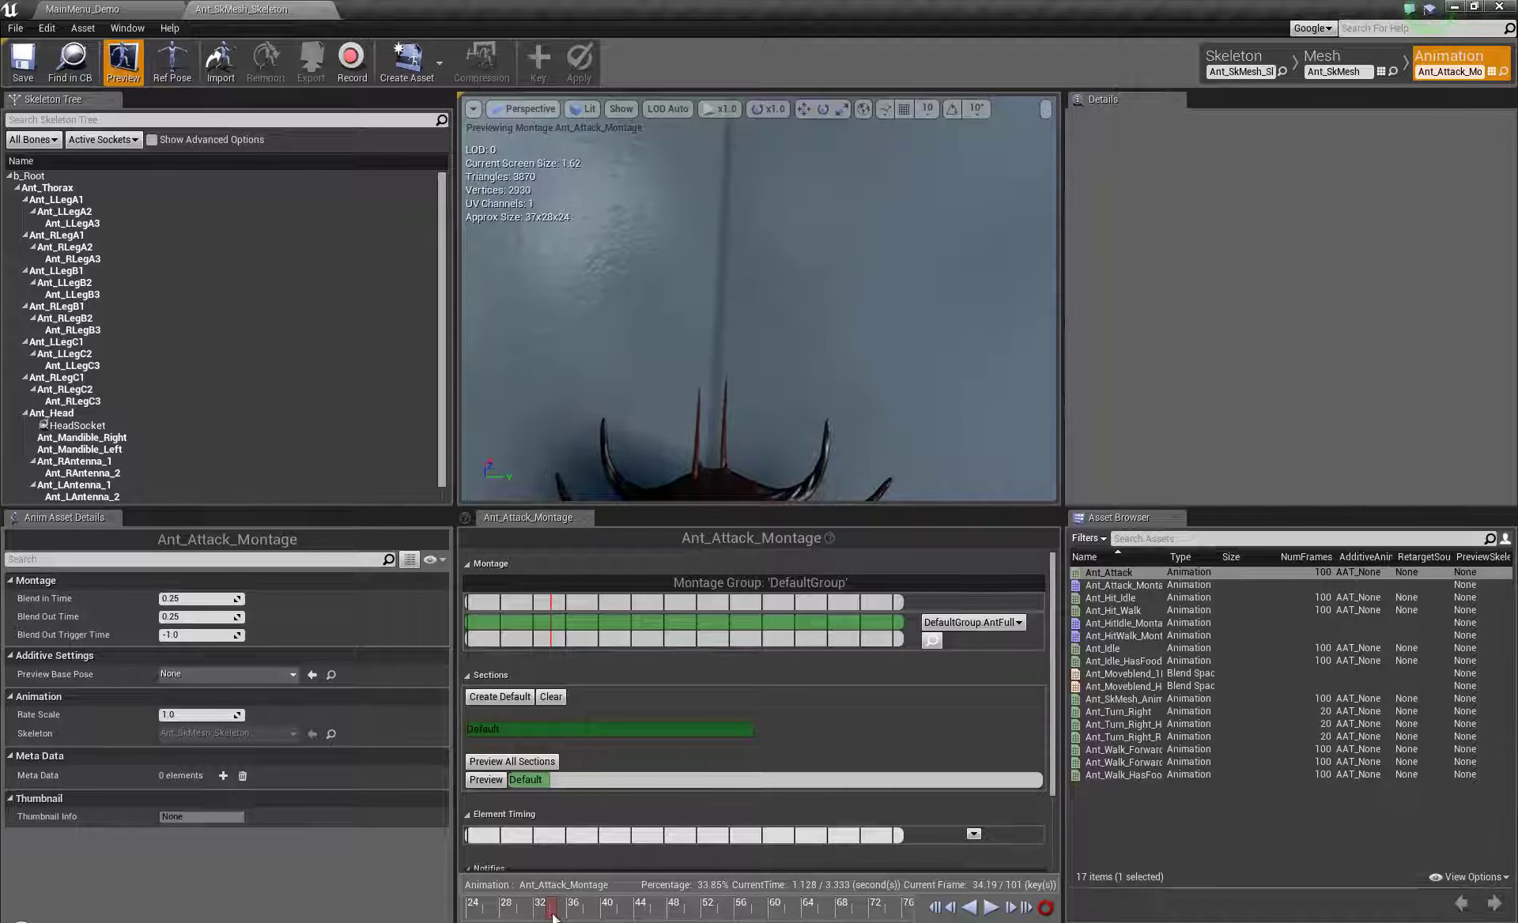
- Scrub the montage to the moment the mandibles snap shut, at about frame 42.9
{"action": "left_click_drag", "start_coordinate": [557, 911], "coordinate": [623, 899]}
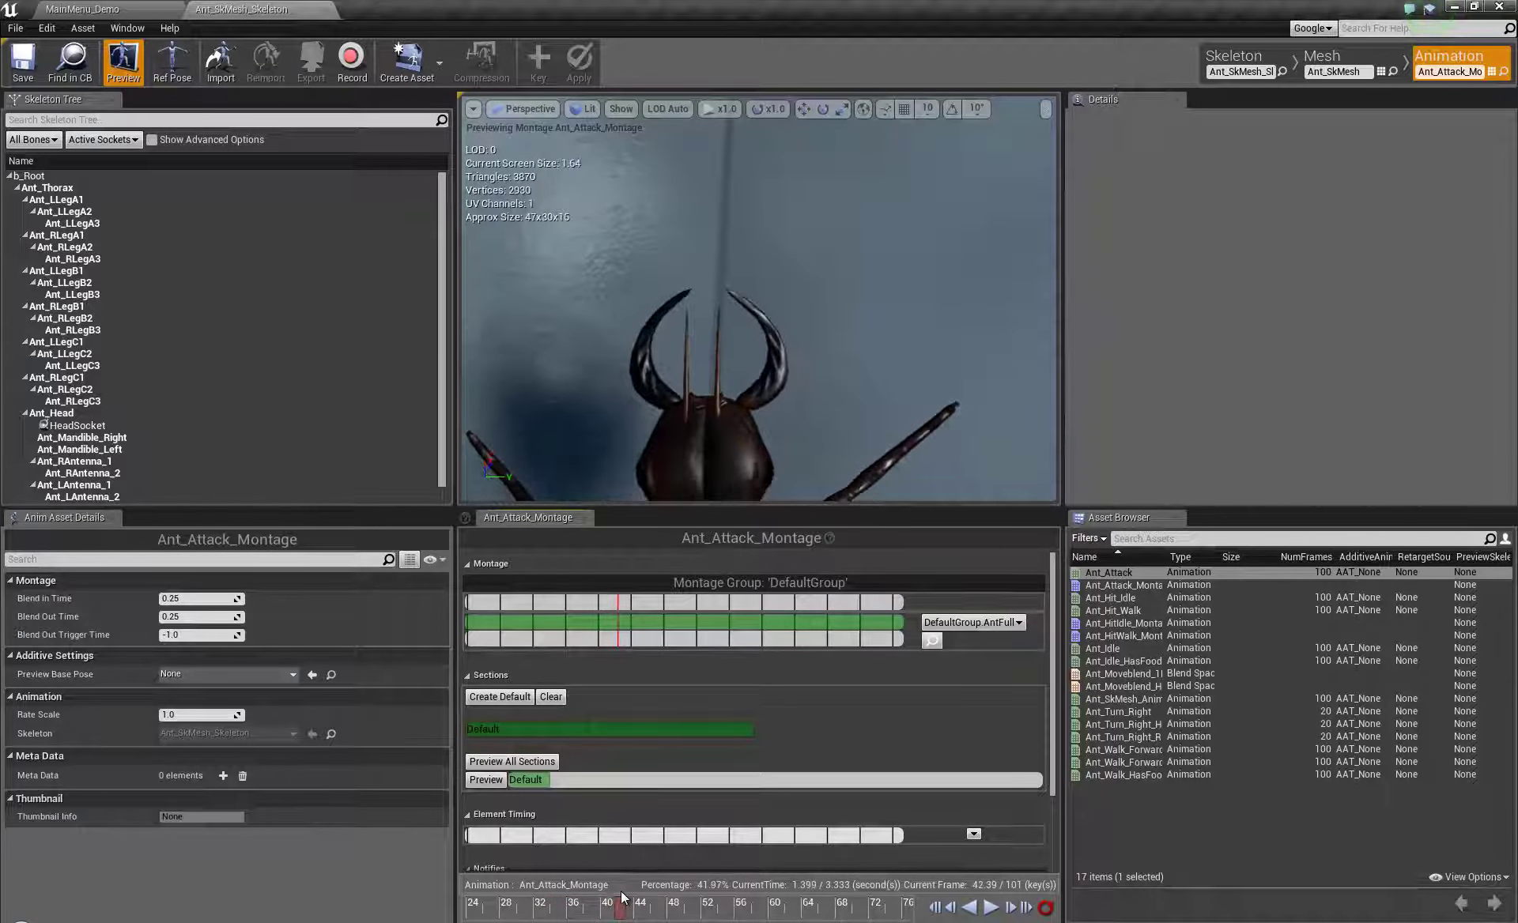
{"action": "scroll", "coordinate": [618, 906], "scroll_direction": "up", "scroll_amount": 3}
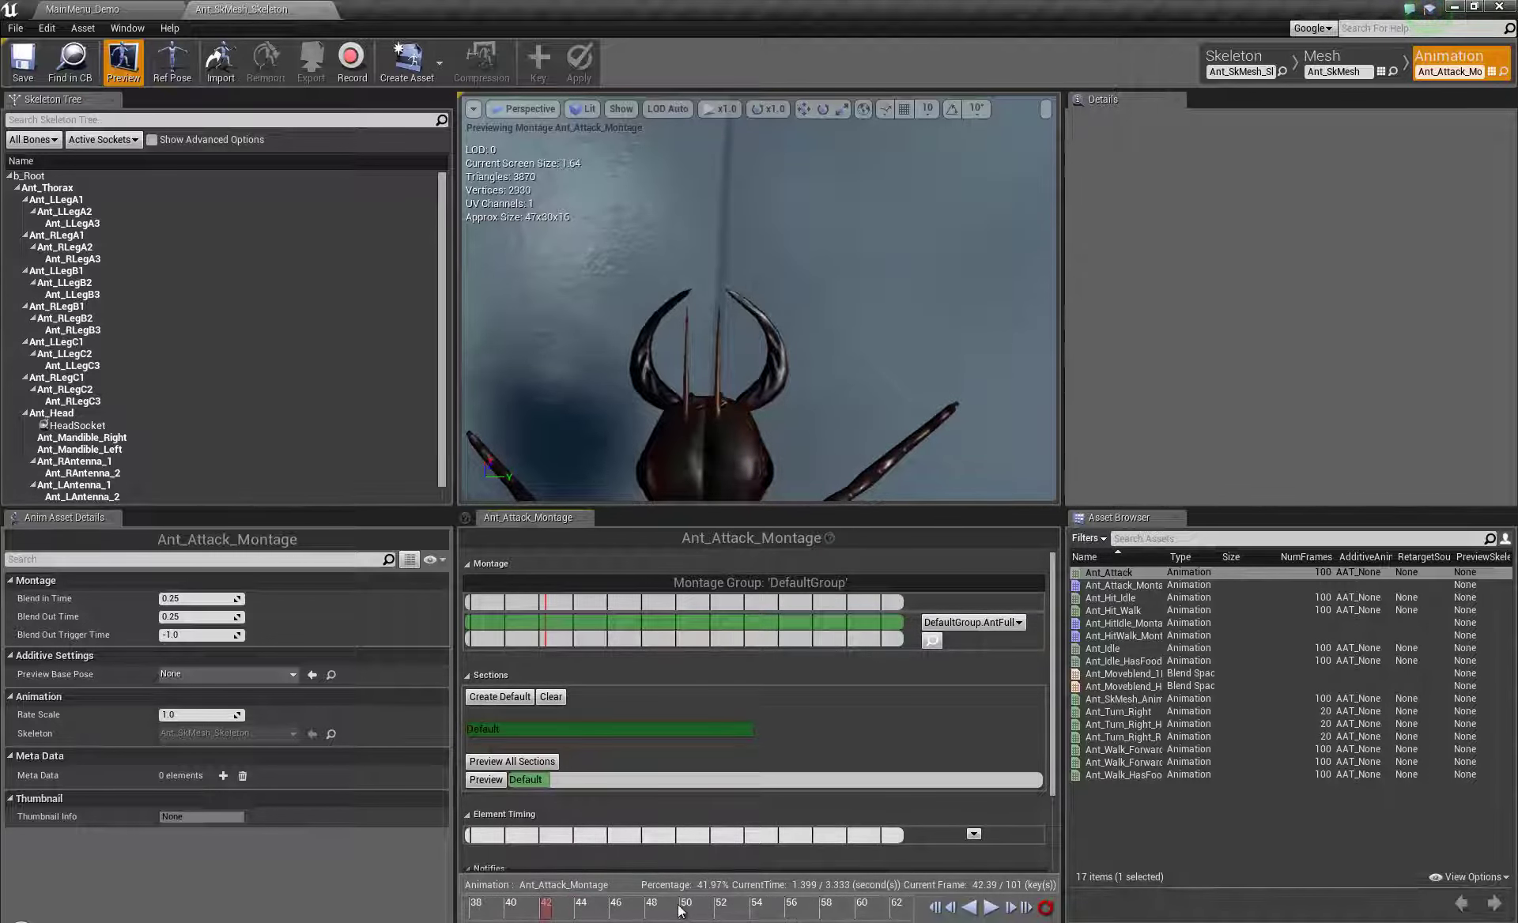
{"action": "left_click_drag", "start_coordinate": [680, 910], "coordinate": [558, 910]}
{"action": "mouse_move", "coordinate": [690, 909]}
{"action": "right_mouse_down"}
{"action": "mouse_move", "coordinate": [874, 904]}
{"action": "mouse_move", "coordinate": [786, 911]}
{"action": "right_mouse_up"}
{"action": "scroll", "coordinate": [806, 913], "scroll_direction": "up", "scroll_amount": 2}
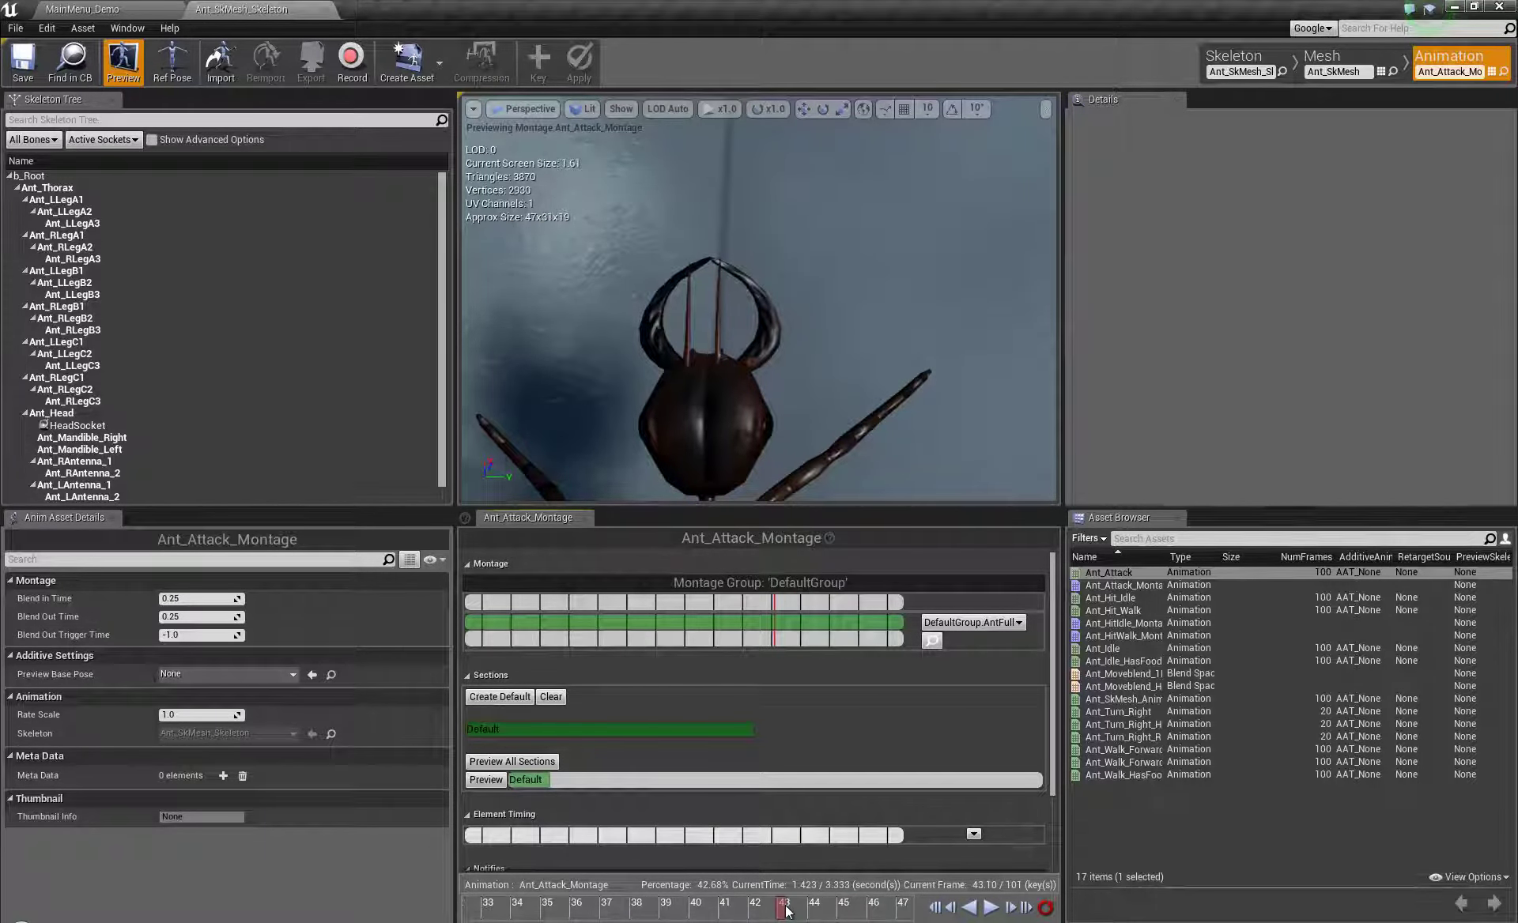
{"action": "left_click_drag", "start_coordinate": [775, 913], "coordinate": [777, 911]}
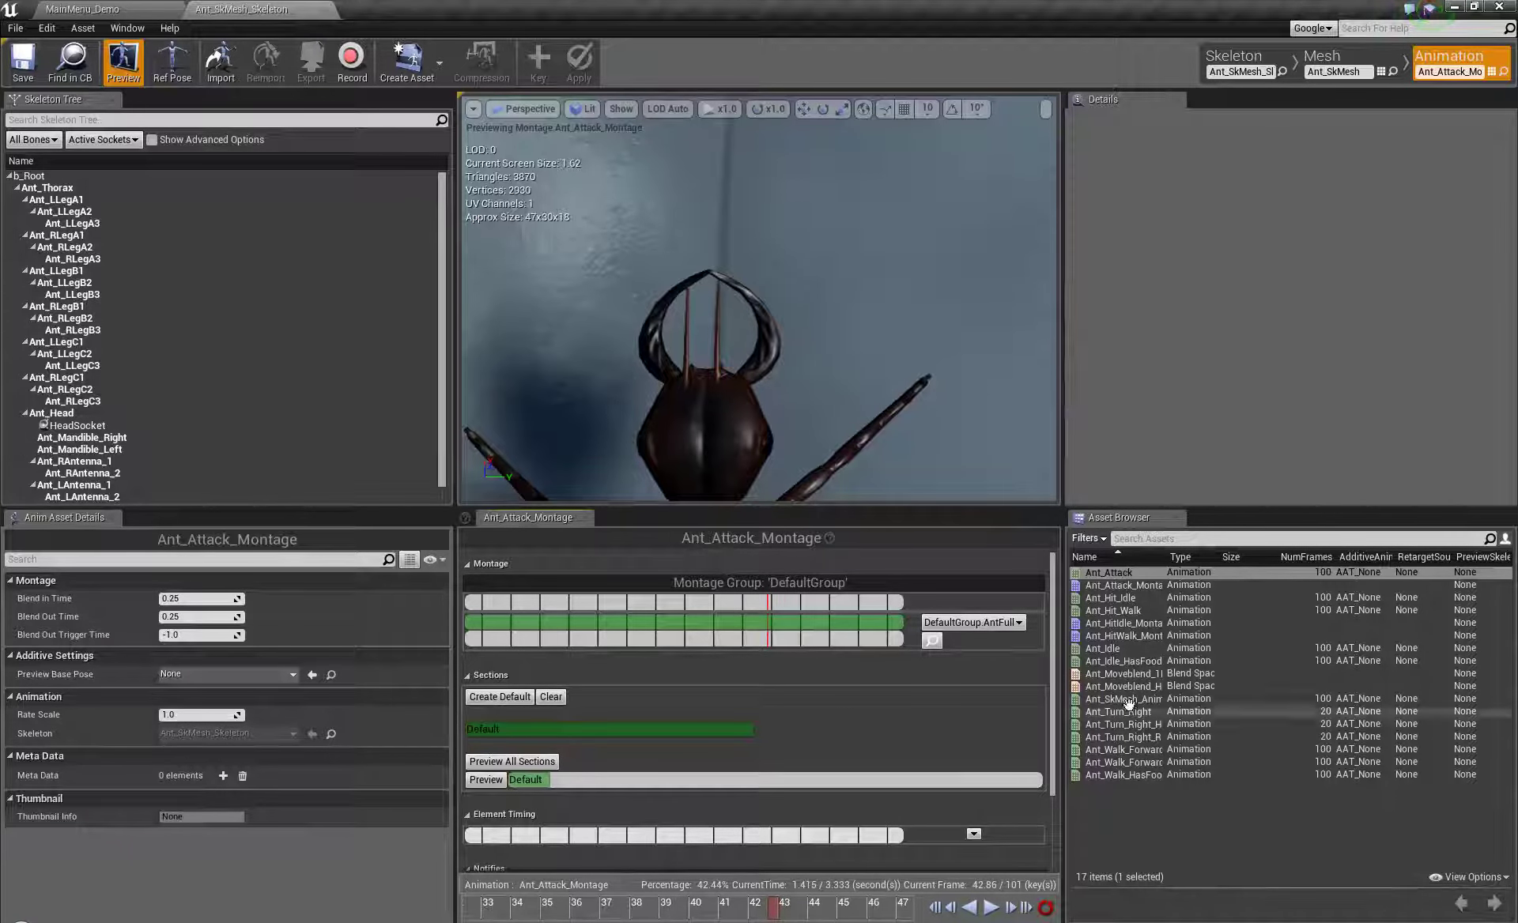
- Add a new notify named AntBite_start to the montage's notify track at the current playhead time
{"action": "scroll", "coordinate": [1051, 700], "scroll_direction": "down", "scroll_amount": 3}
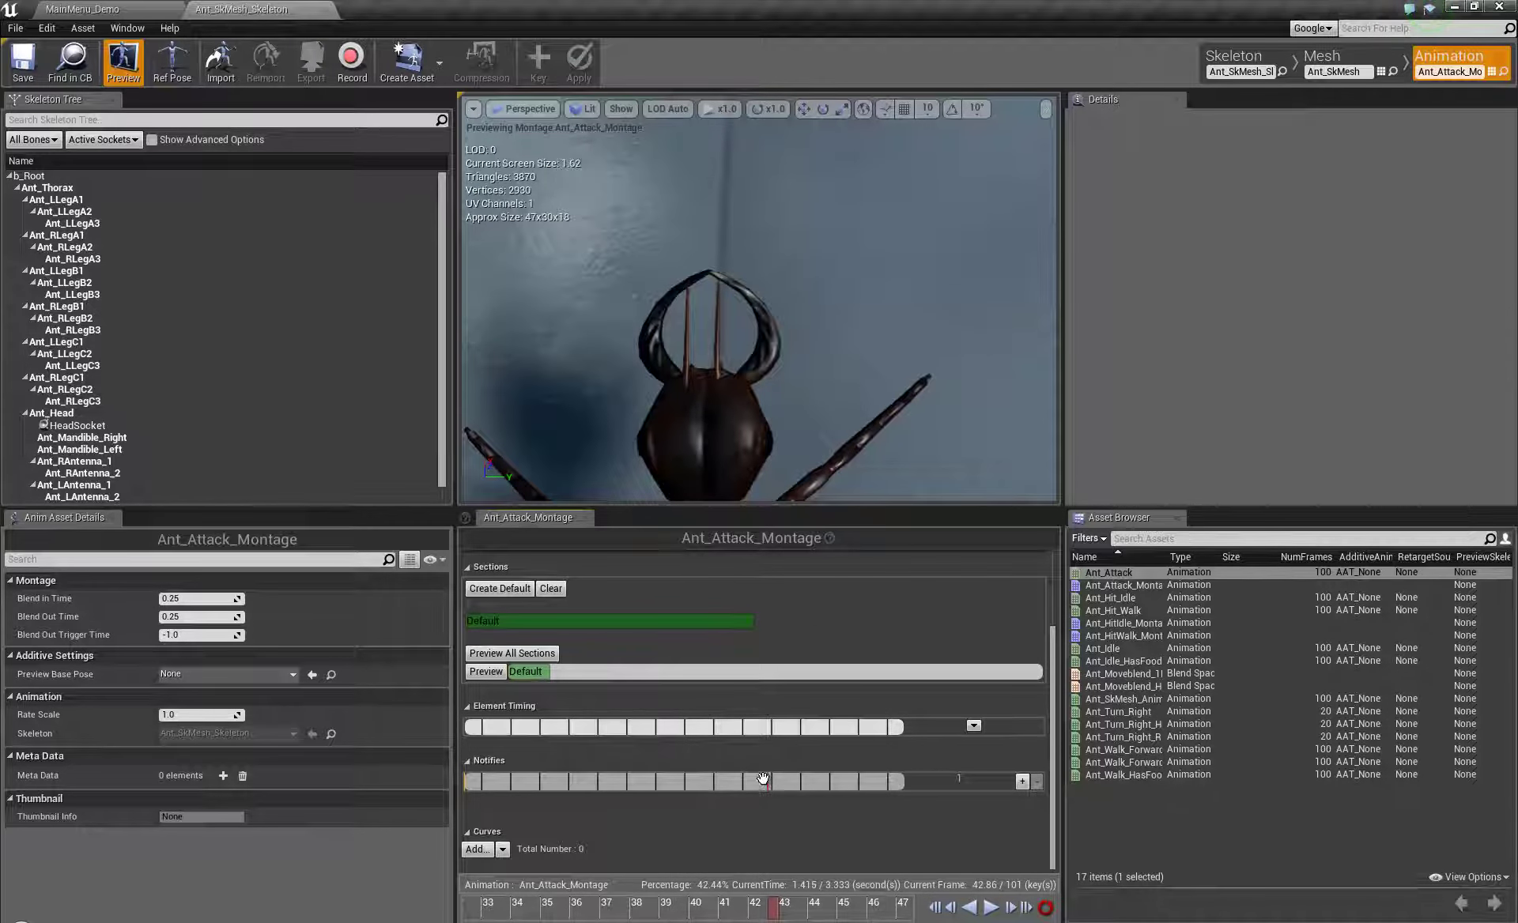
{"action": "scroll", "coordinate": [767, 780], "scroll_direction": "up", "scroll_amount": 5}
{"action": "scroll", "coordinate": [771, 781], "scroll_direction": "up", "scroll_amount": 4}
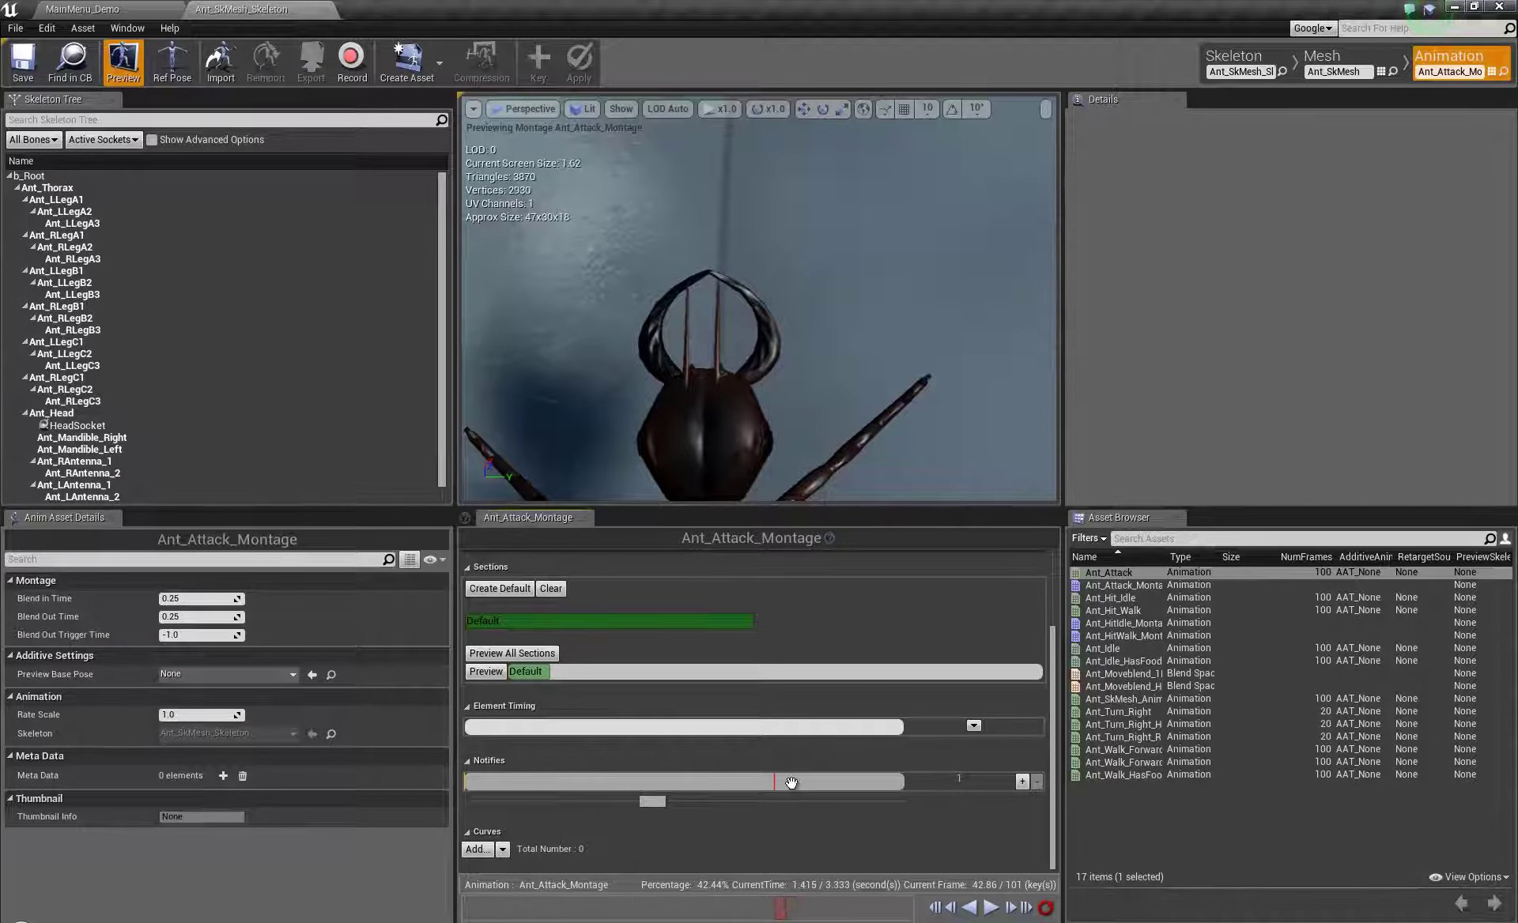
{"action": "right_click", "coordinate": [764, 782]}
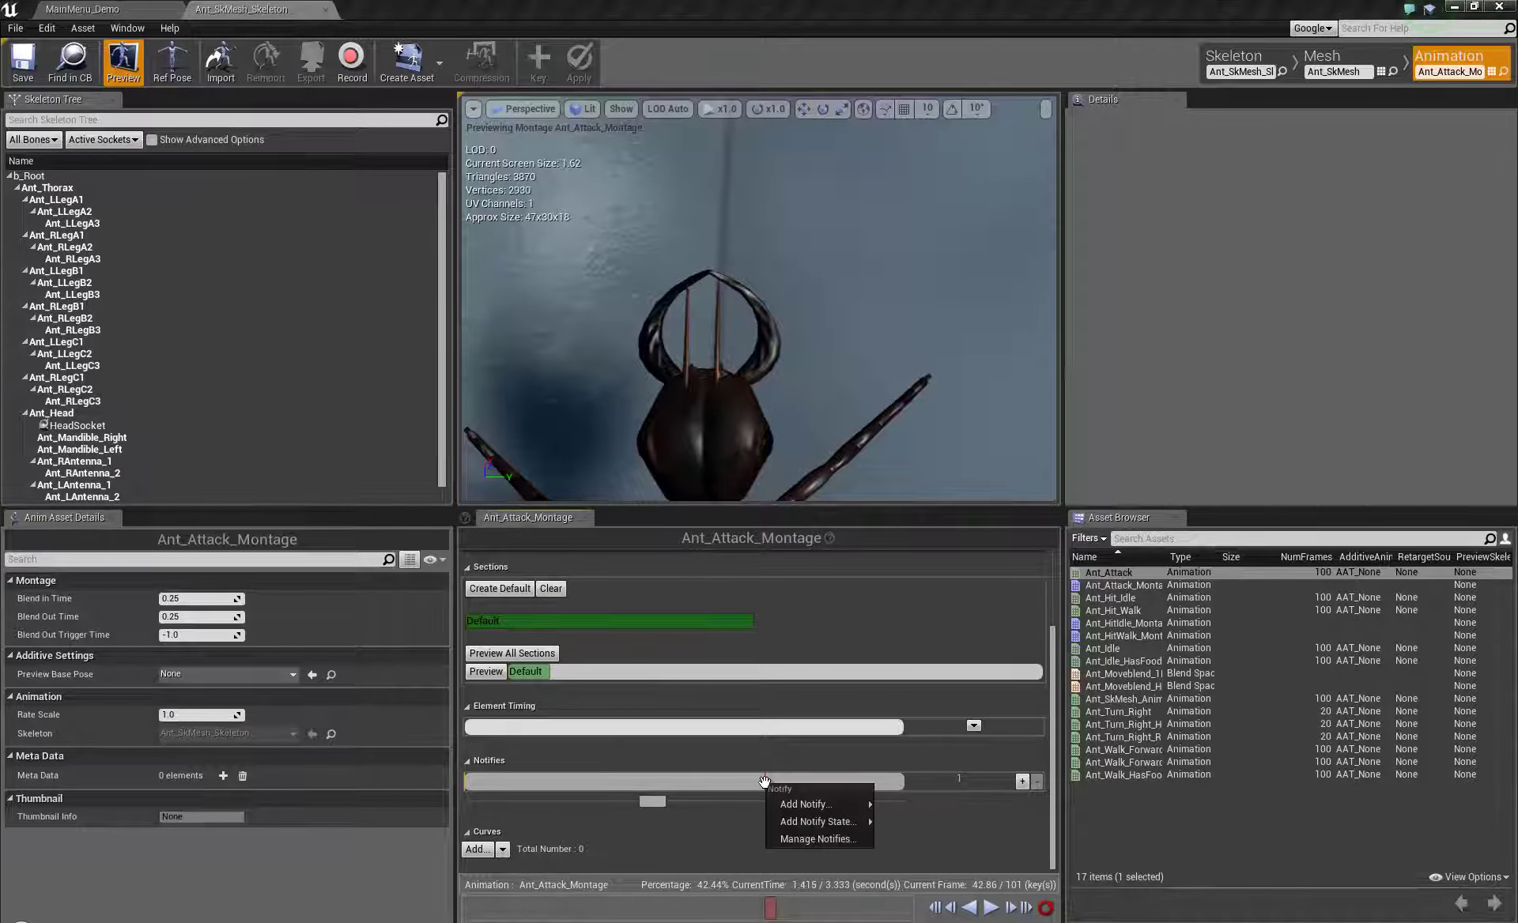
{"action": "mouse_move", "coordinate": [812, 800]}
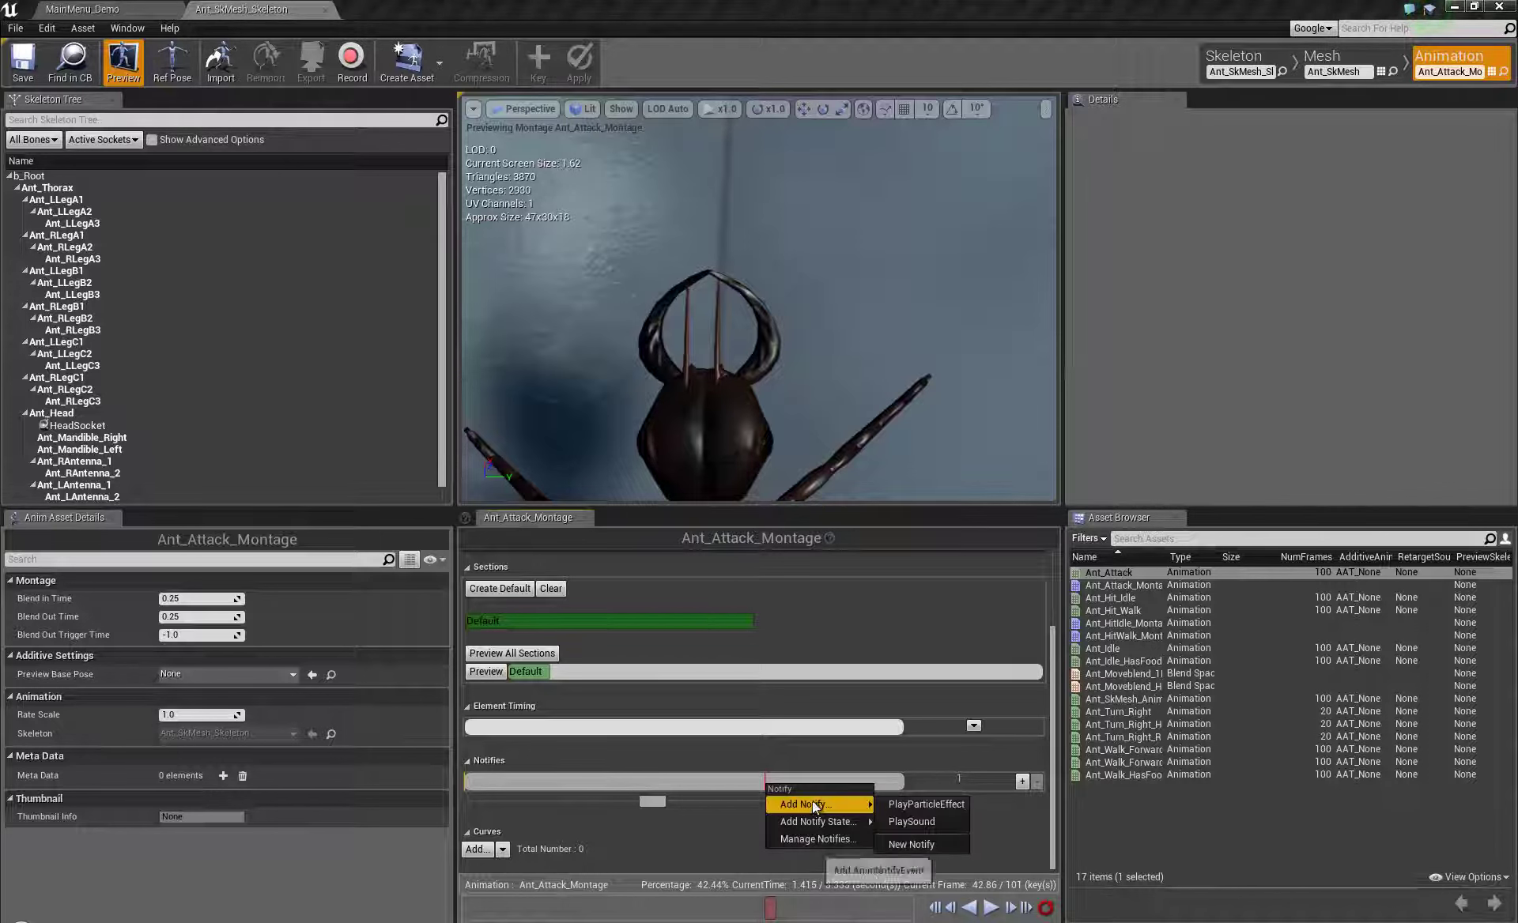
{"action": "left_click", "coordinate": [925, 845]}
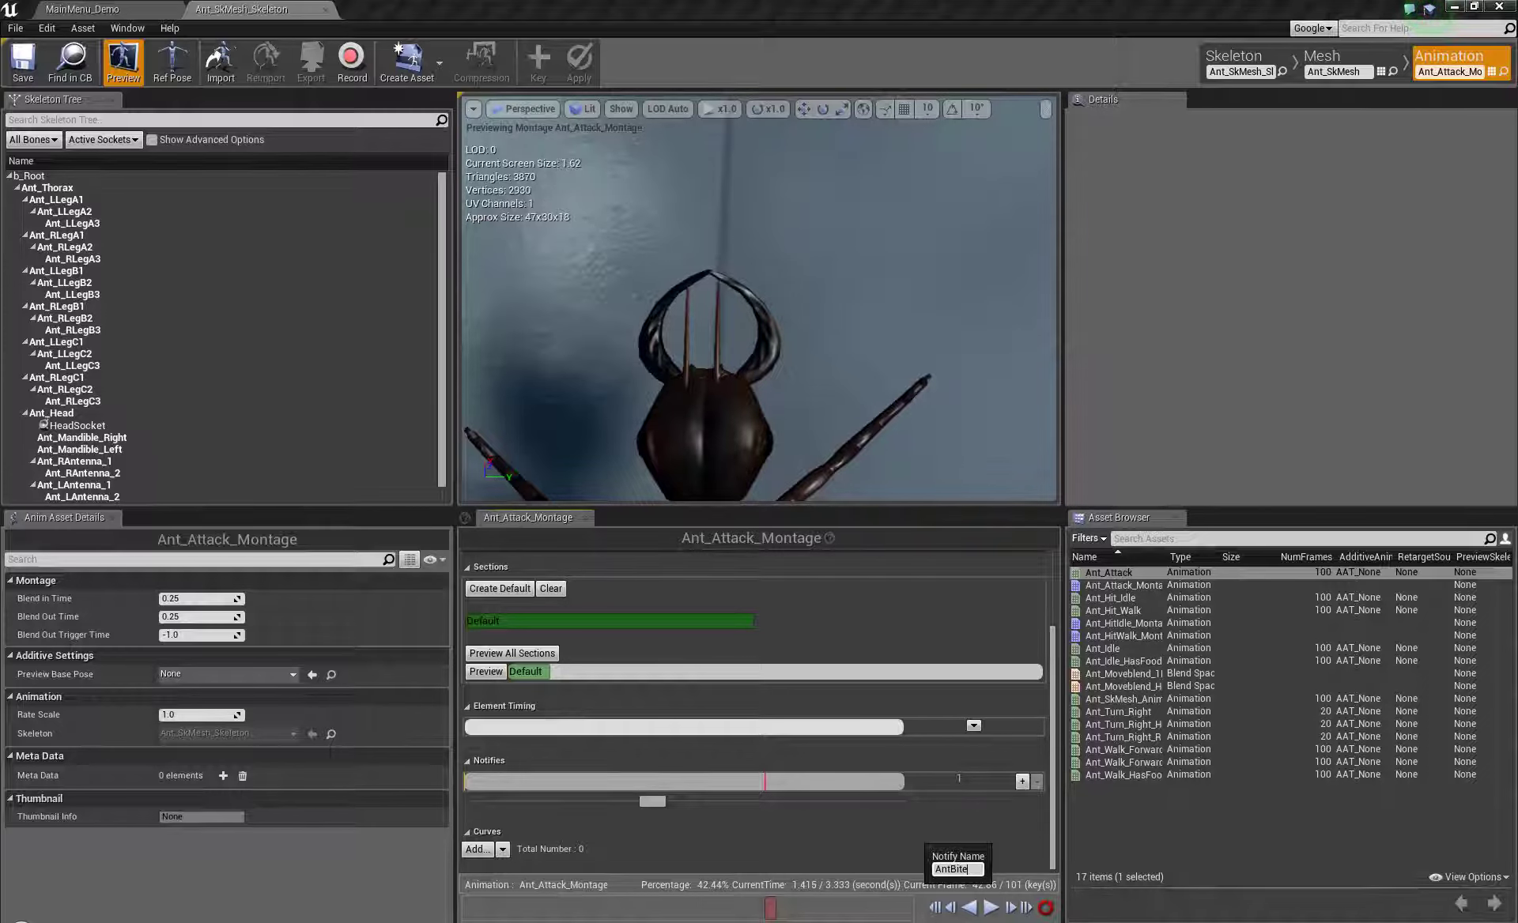
{"action": "type", "text": "art"}
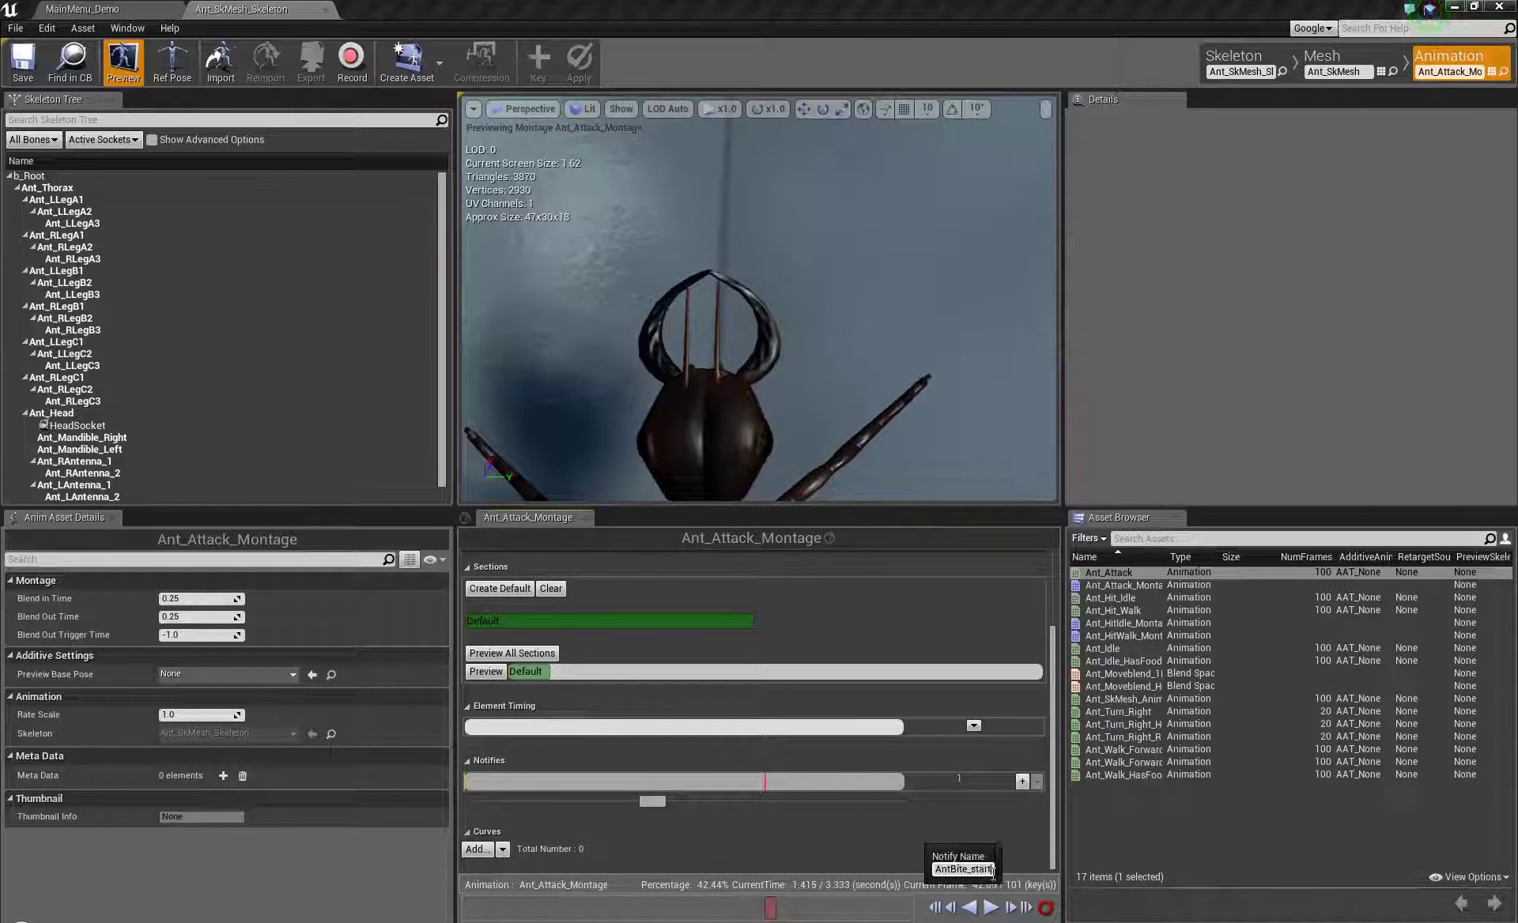